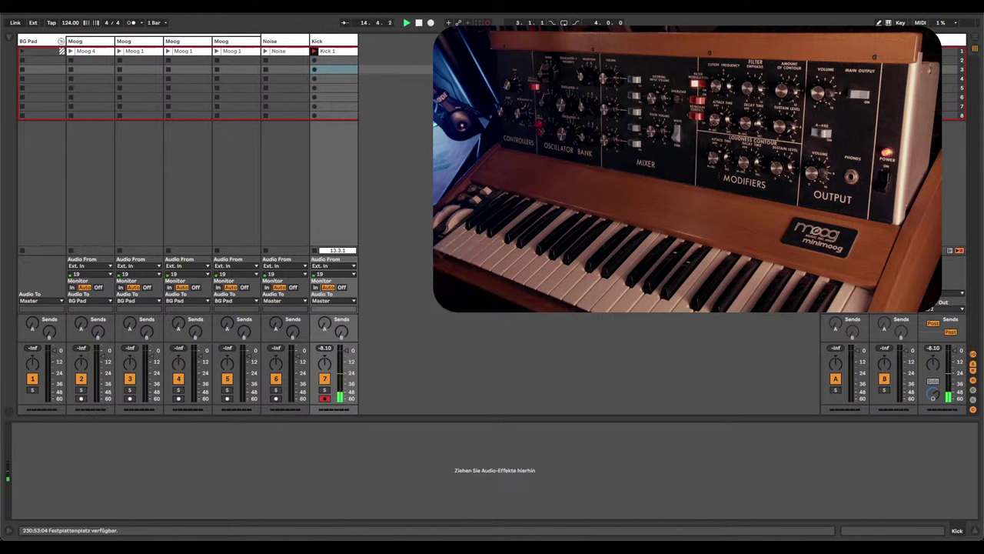
- Stop playback and insert a new MIDI track after the Kick track
key(space)
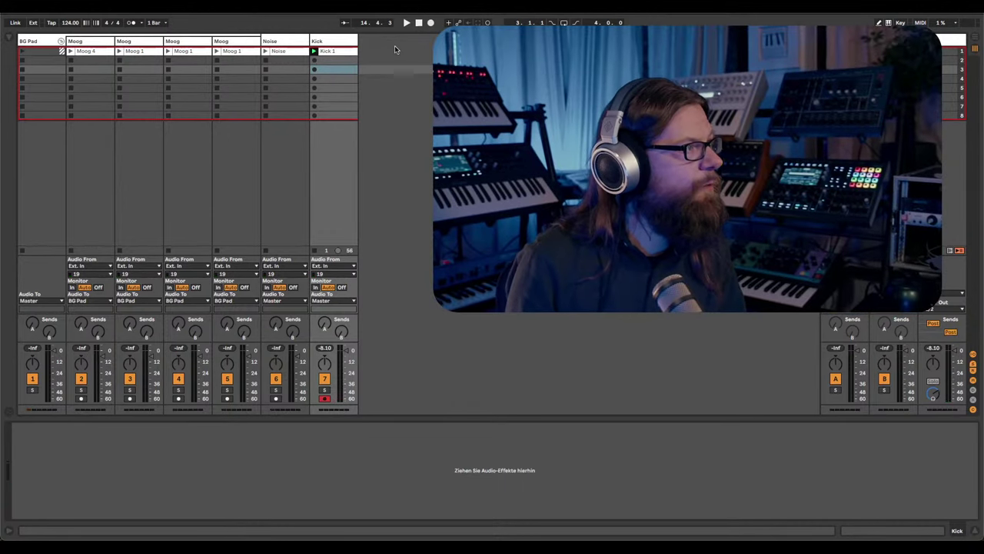
right_click(395, 50)
click(402, 59)
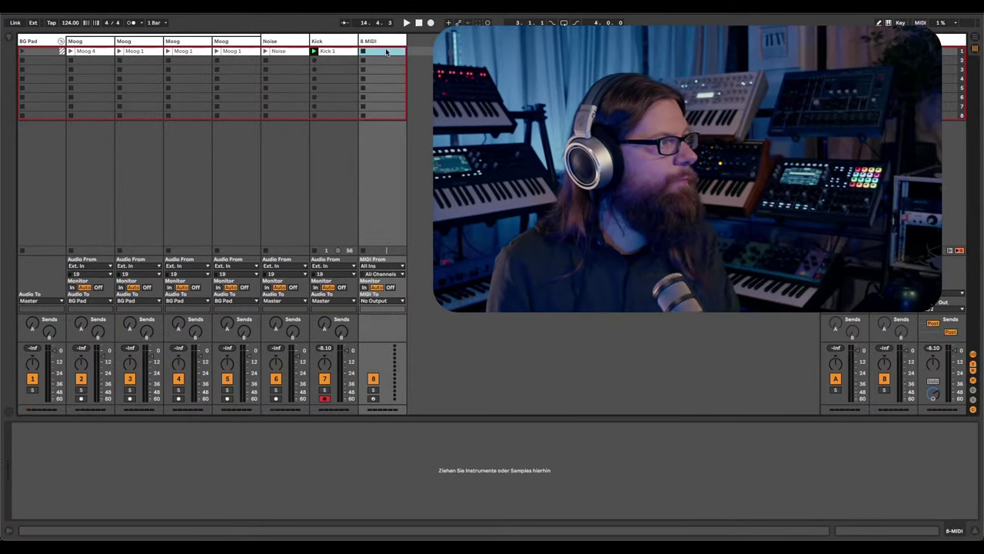
- Load the Drum Rack from the built-in instruments onto the new MIDI track
click(9, 37)
click(29, 67)
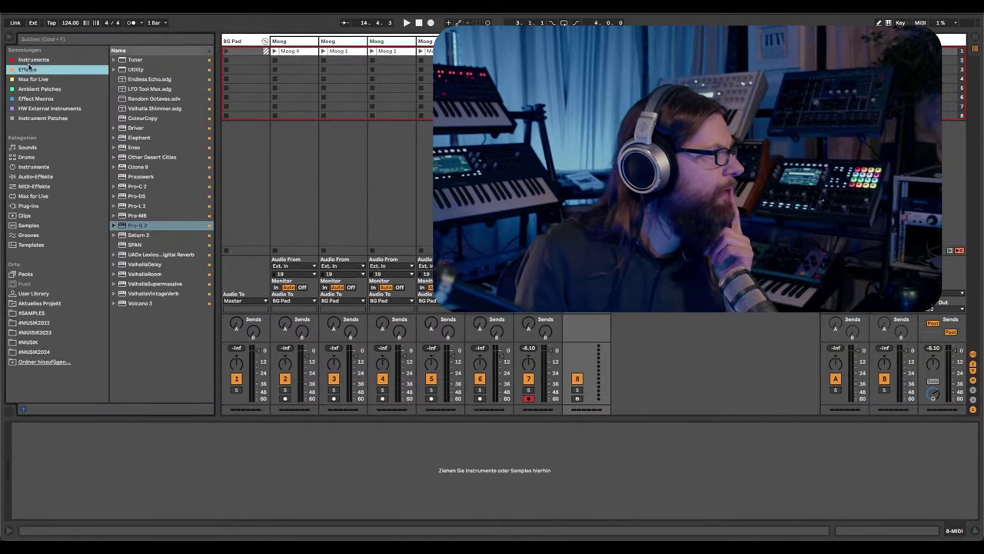
click(31, 59)
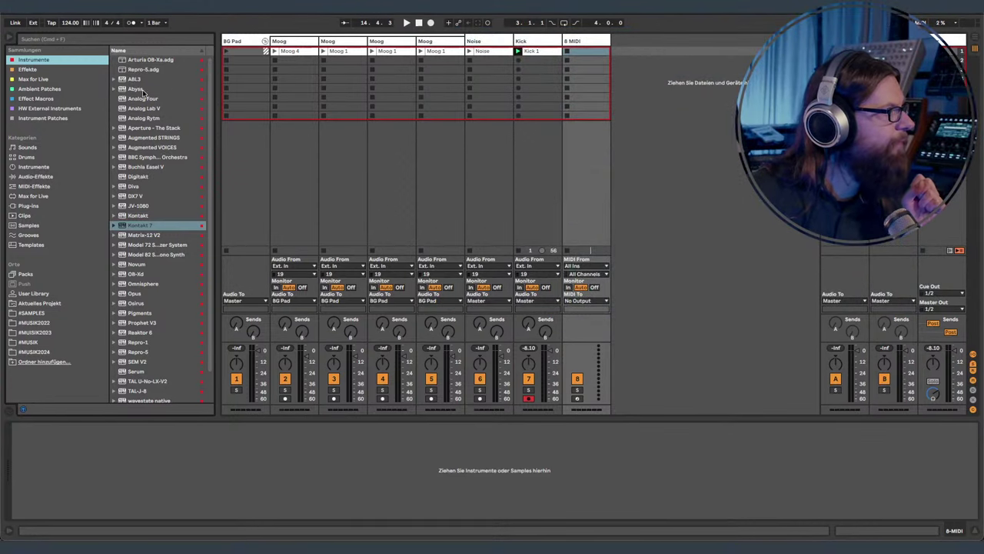
click(34, 167)
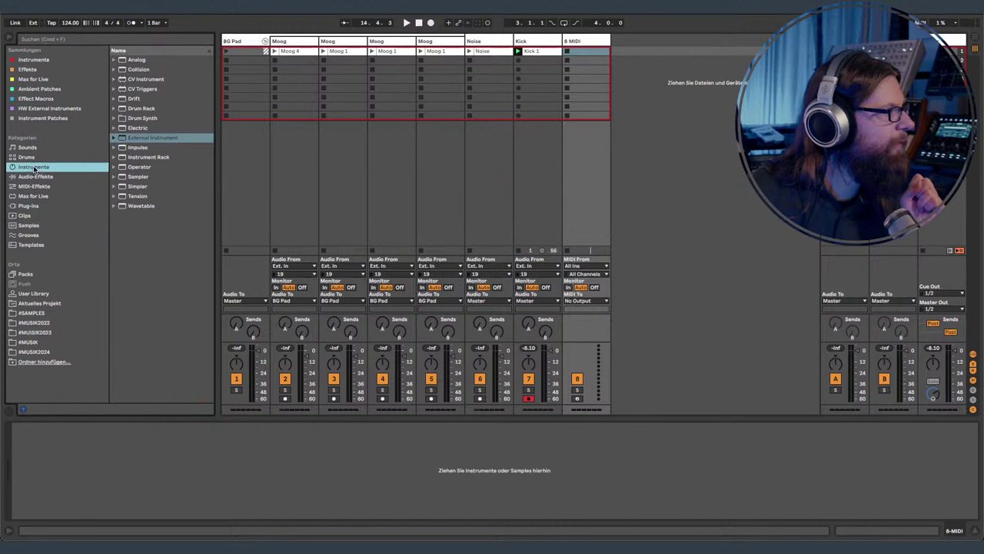
click(160, 110)
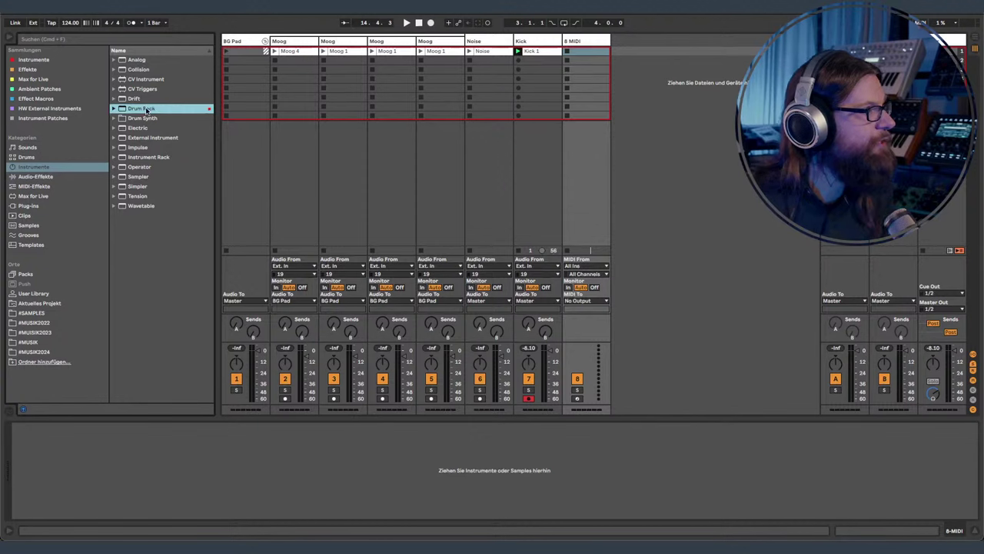
drag(157, 108, 601, 198)
- Place the Kick 1 recording on the Drum Rack's C1 pad and arm the Drum Rack track for recording
drag(531, 52, 45, 501)
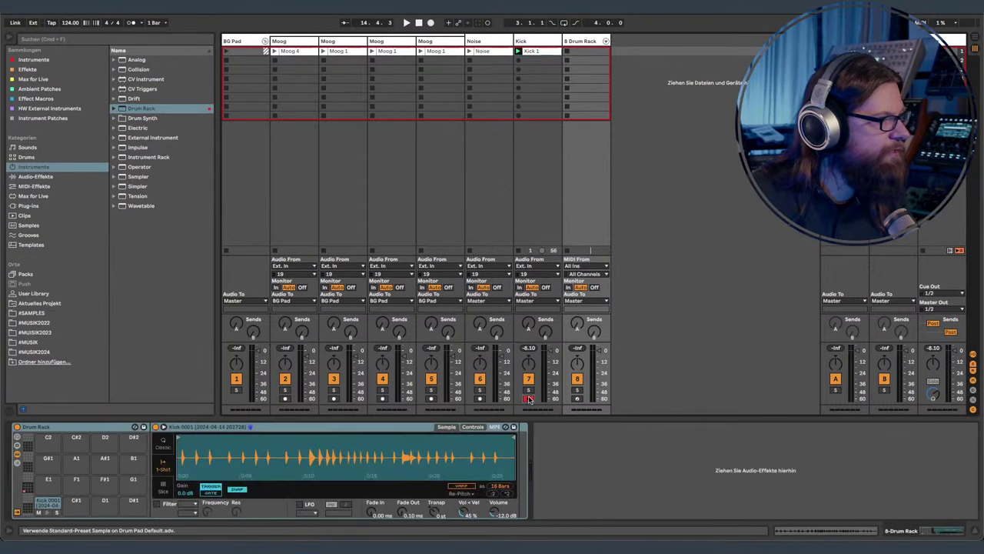
click(578, 399)
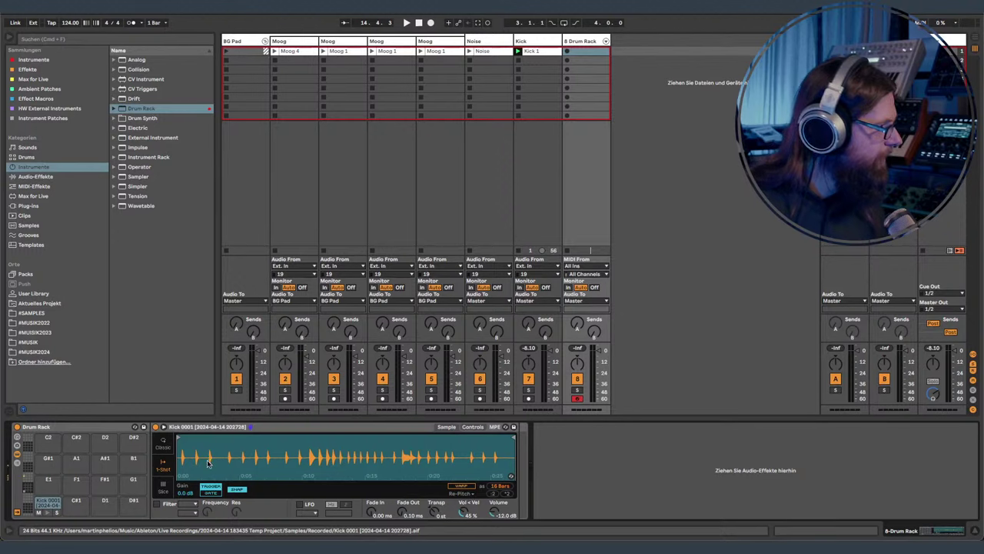
key(Delete)
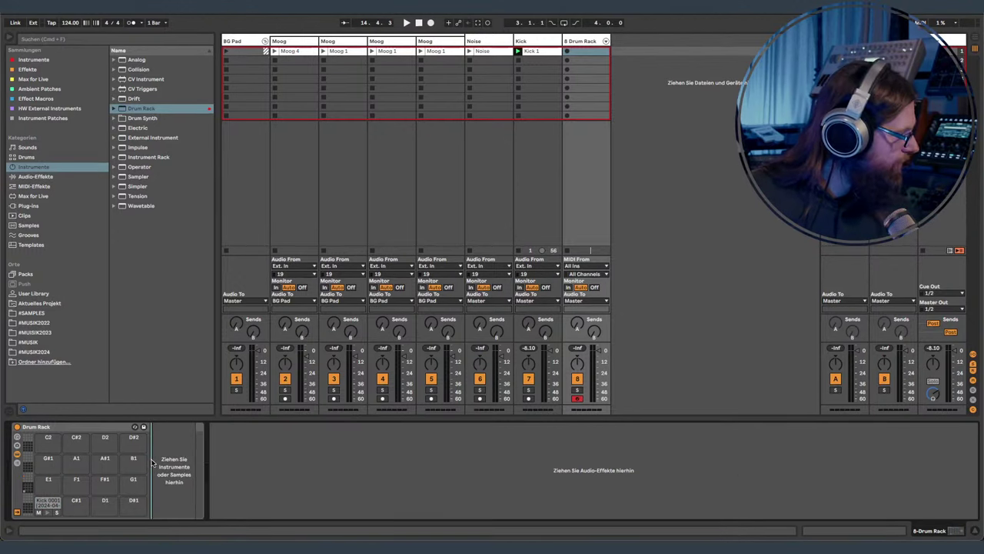
key(ctrl+z)
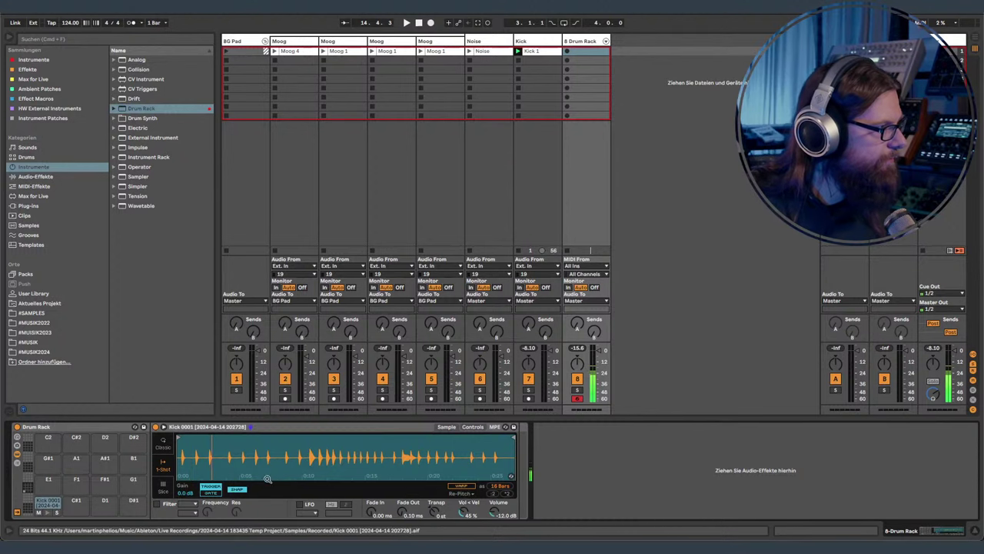
- Switch the kick sample to Classic mode with a 451 ms decay and move its start to about 0:11
click(472, 427)
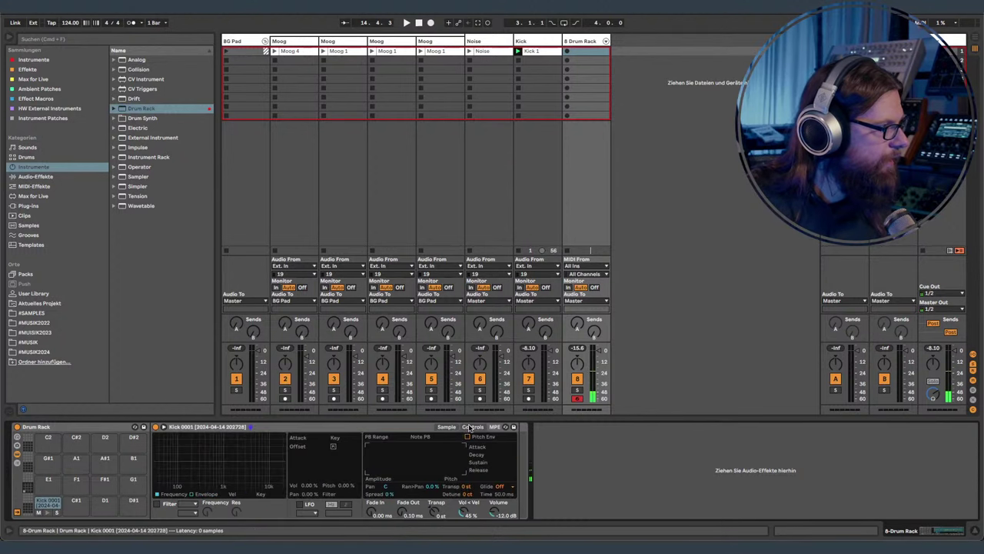
click(447, 427)
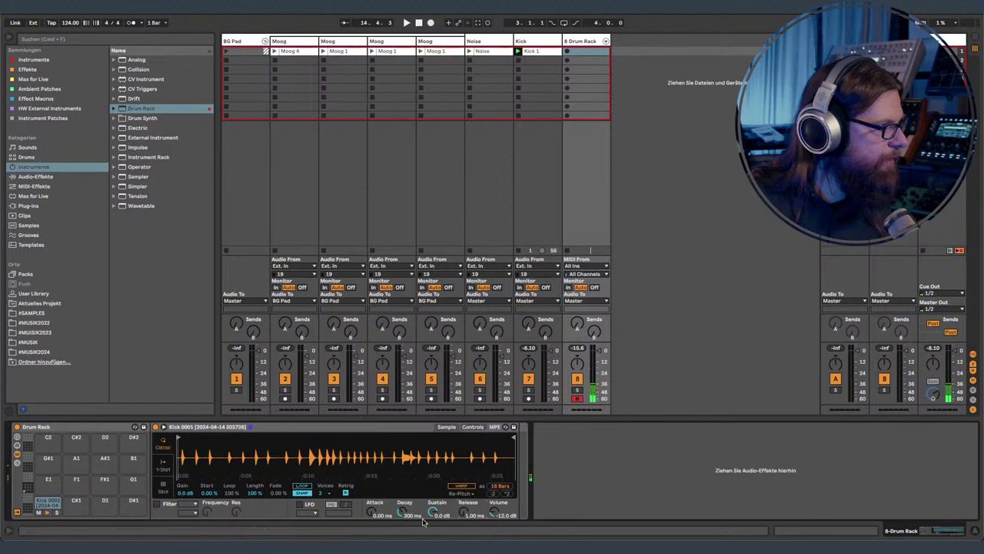
drag(176, 438, 319, 439)
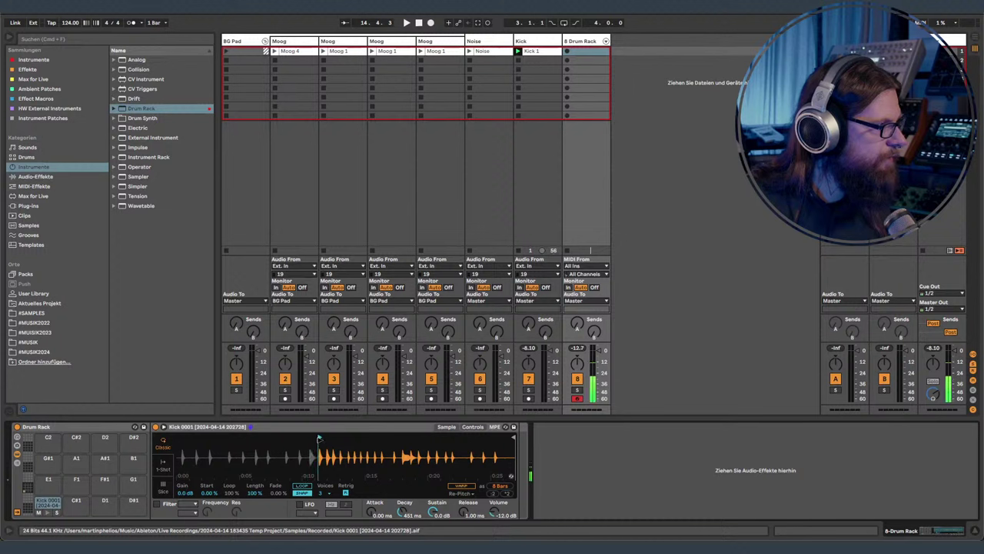
- Add a Utility effect after the Drum Rack, raise the kick sample's volume to -3.94 dB and reset the master peak level
click(27, 69)
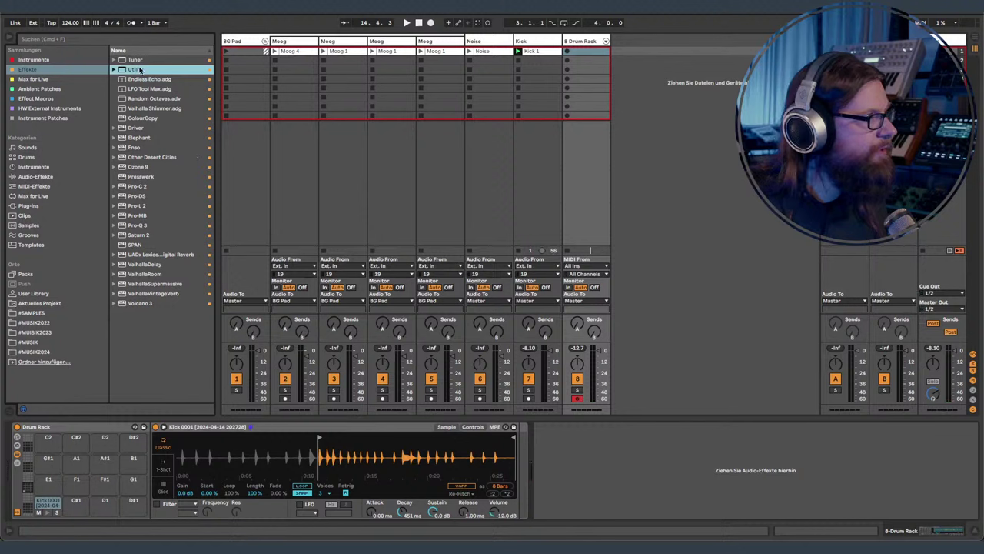
drag(140, 69, 545, 433)
drag(494, 521, 494, 475)
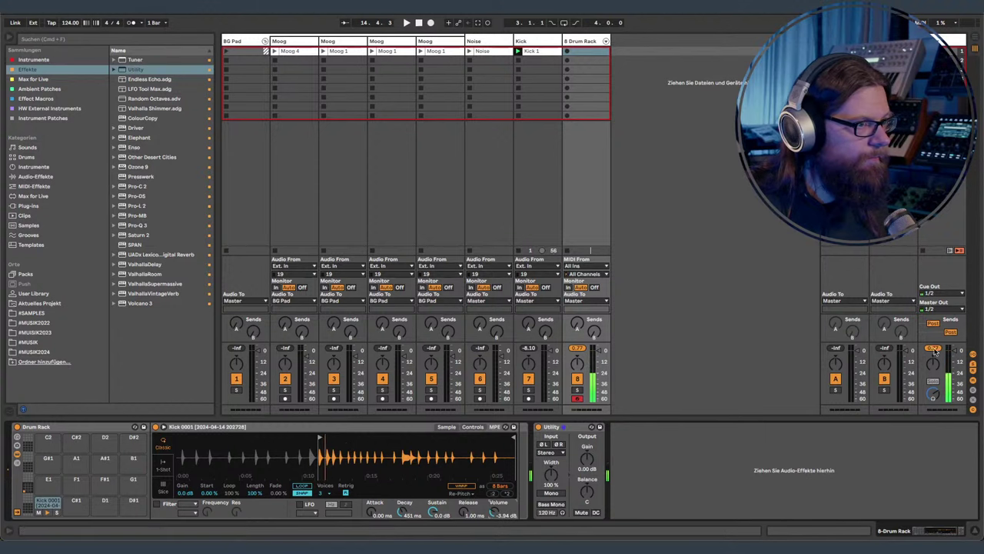
click(933, 348)
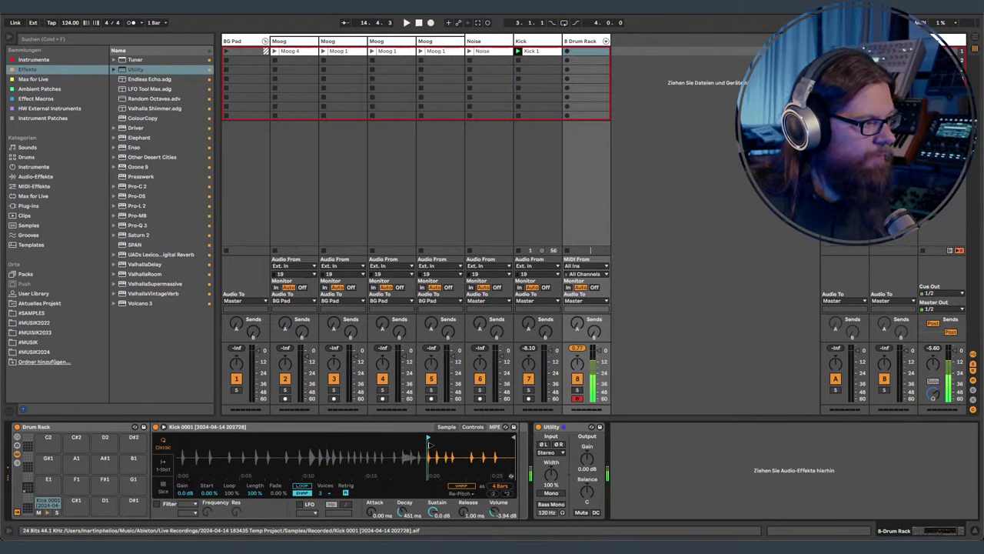
- Trim the sample's start and end markers to the single kick hit at about 0:23.4
mouse_move(438, 444)
mouse_down()
mouse_move(471, 447)
mouse_move(460, 451)
mouse_move(471, 448)
mouse_move(466, 471)
mouse_move(394, 523)
mouse_move(401, 487)
mouse_up()
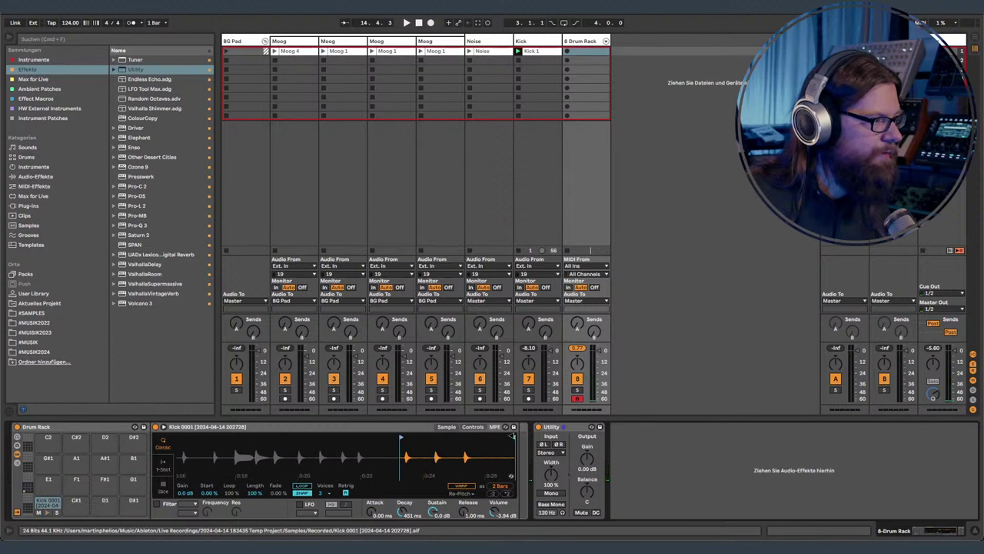
mouse_move(513, 437)
mouse_down()
mouse_move(425, 437)
mouse_move(409, 465)
mouse_move(409, 508)
mouse_up()
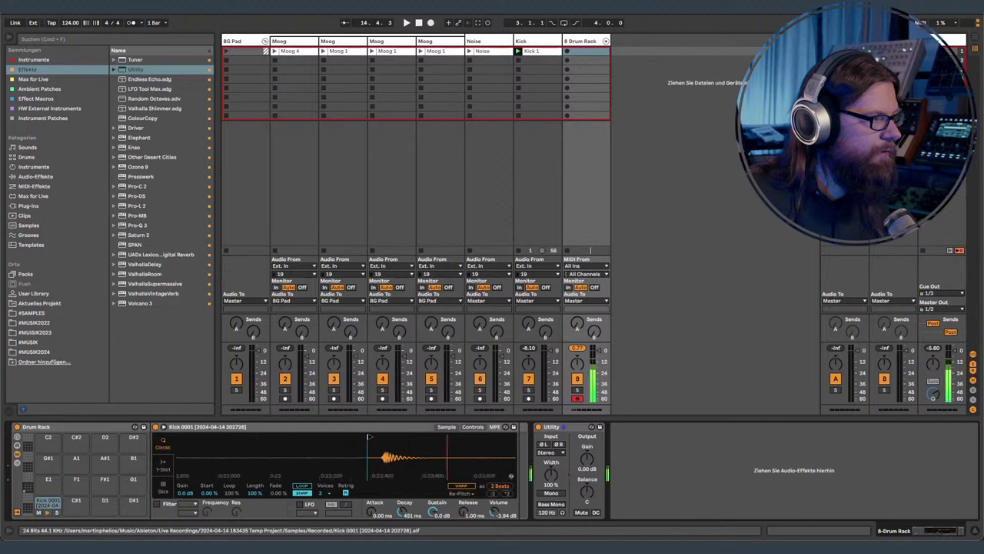
mouse_move(368, 436)
mouse_down()
mouse_move(408, 412)
mouse_move(386, 408)
mouse_up()
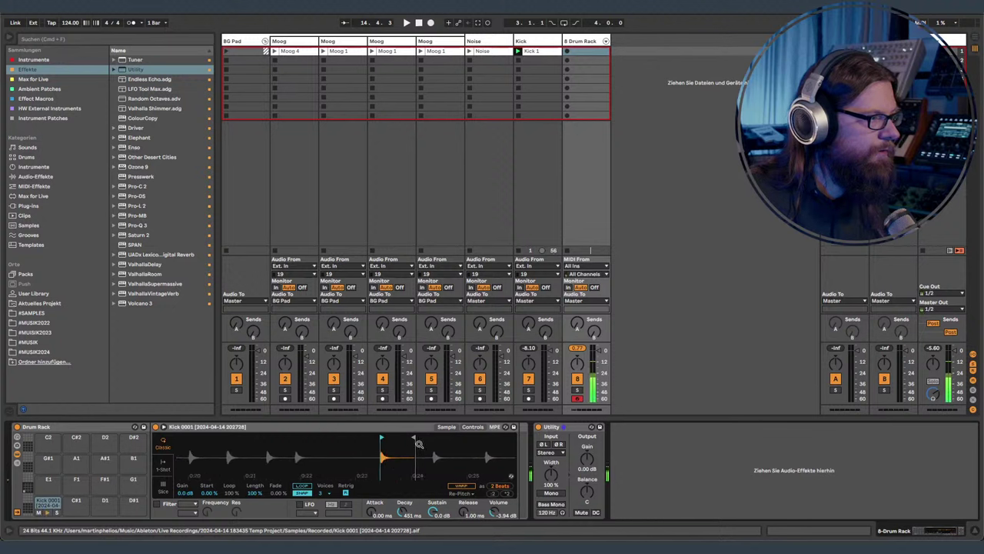
- Create a one-bar clip in the Drum Rack track's first slot, place a kick on each of the four beats and play it
double_click(585, 52)
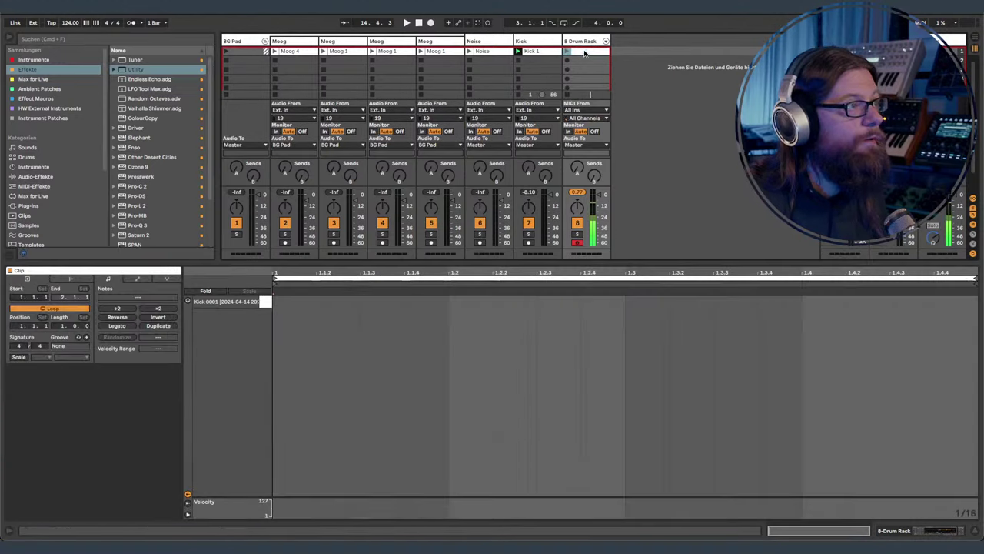
click(517, 60)
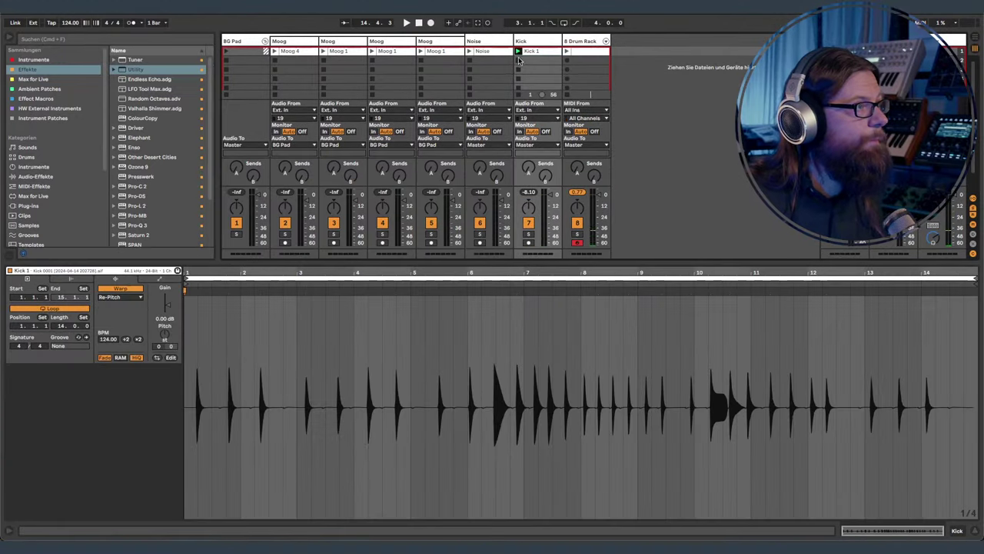
click(596, 52)
double_click(286, 300)
click(450, 300)
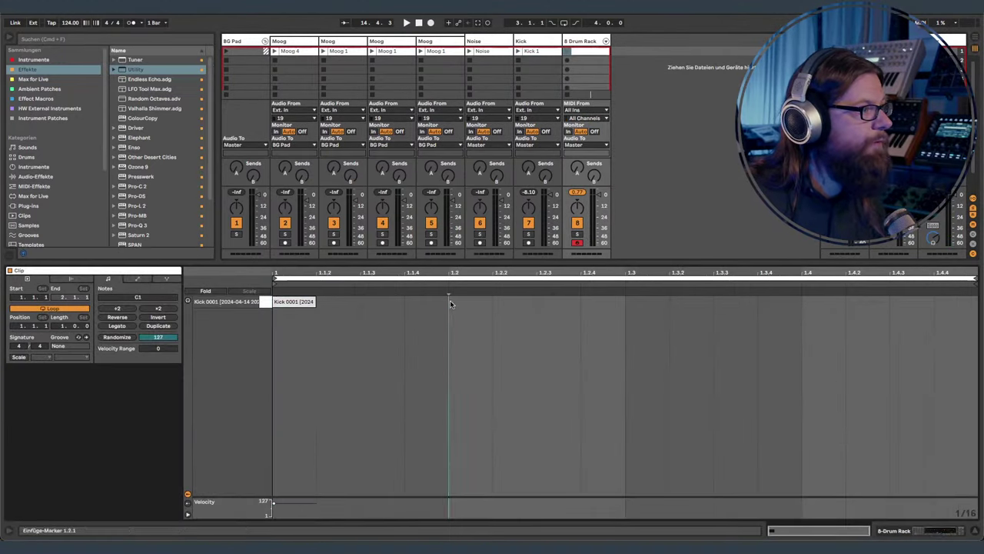
double_click(451, 302)
double_click(659, 301)
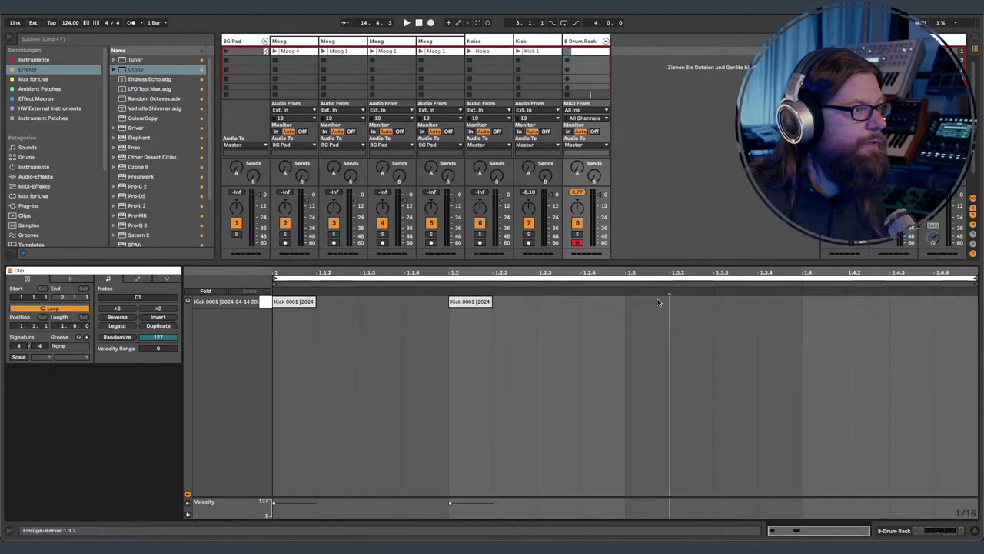
double_click(811, 302)
key(space)
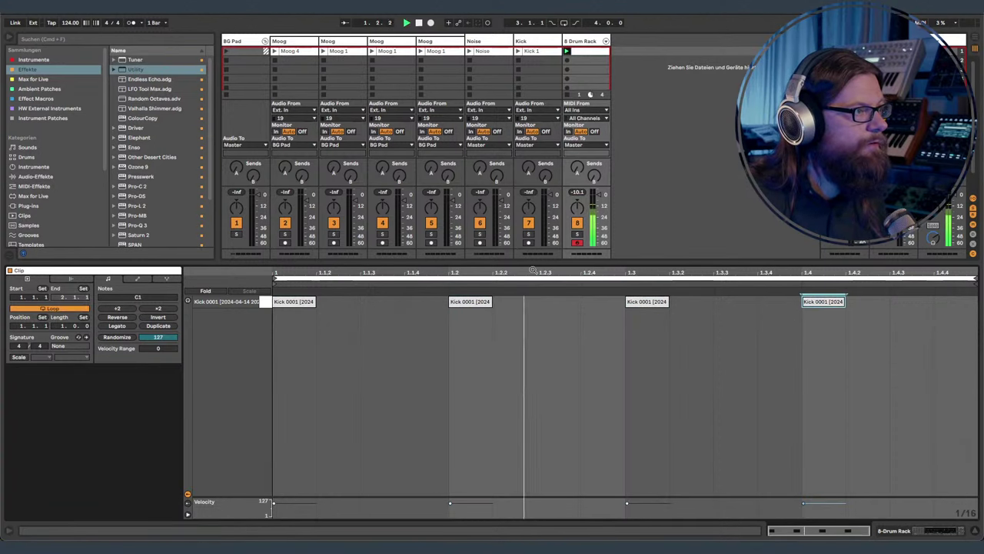
- Set the kick sample's release to 318 ms and copy the kick pad to C#1, selecting the copy
double_click(582, 41)
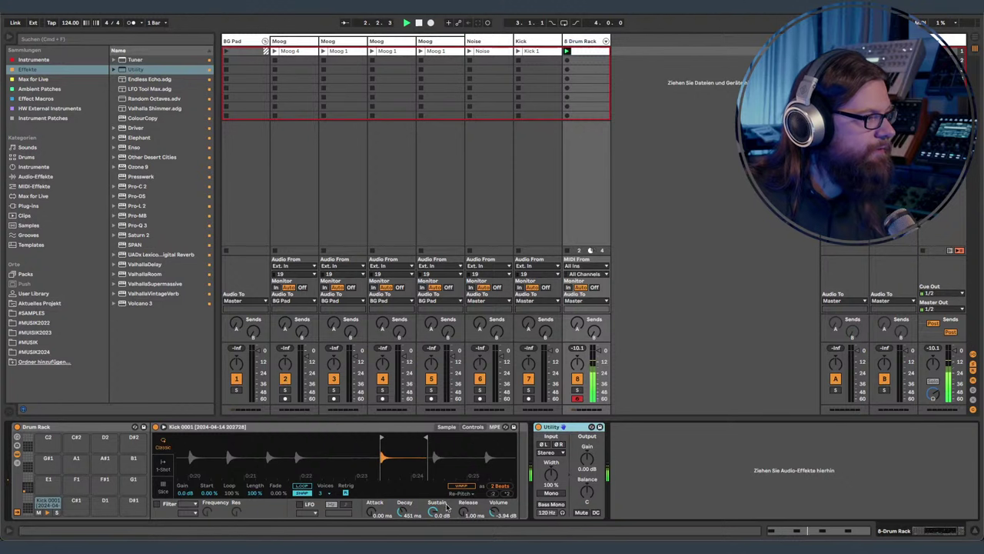
drag(464, 512, 463, 500)
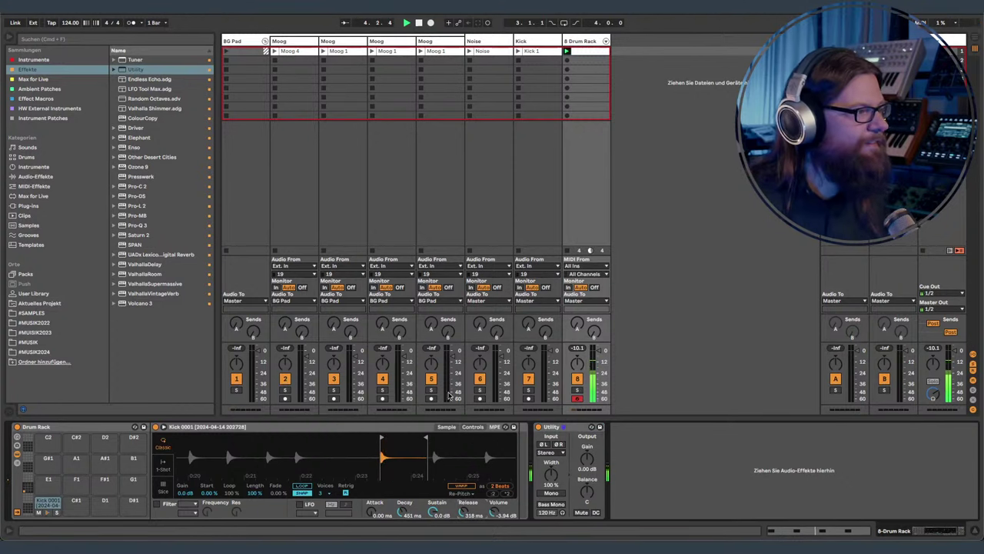
drag(44, 504, 80, 505)
click(78, 504)
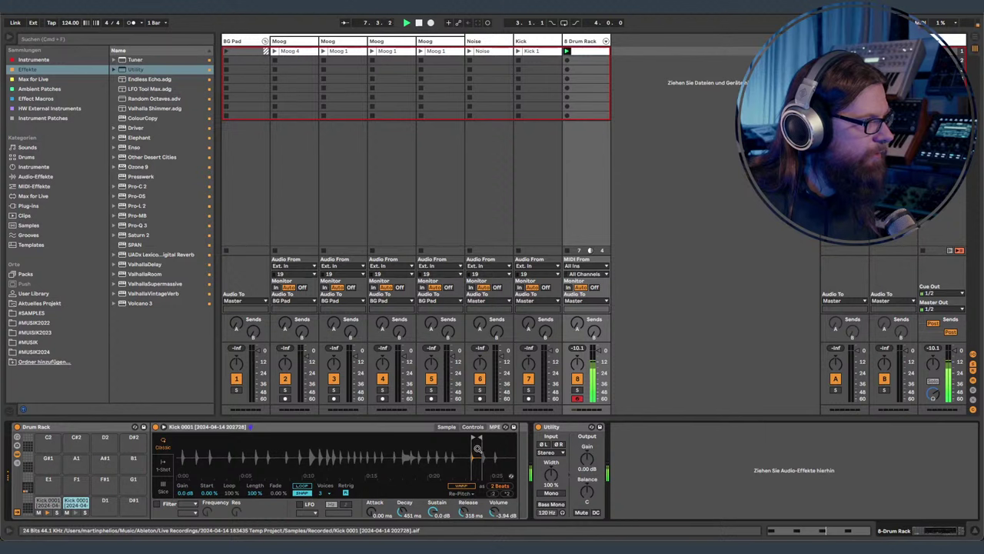
- Zoom in on the copied kick's waveform and set the copy's attack to 97.1 ms
drag(477, 449, 478, 504)
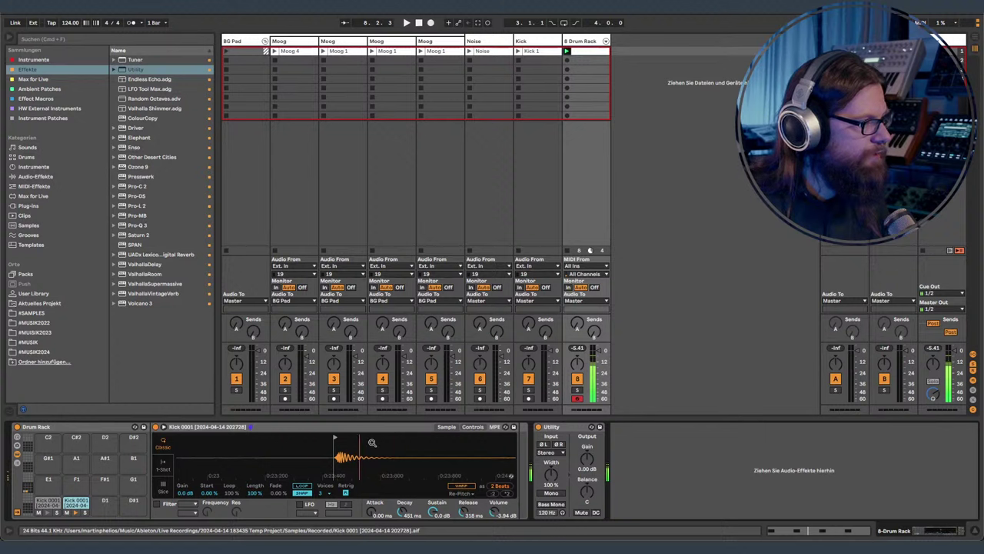
drag(372, 443, 384, 460)
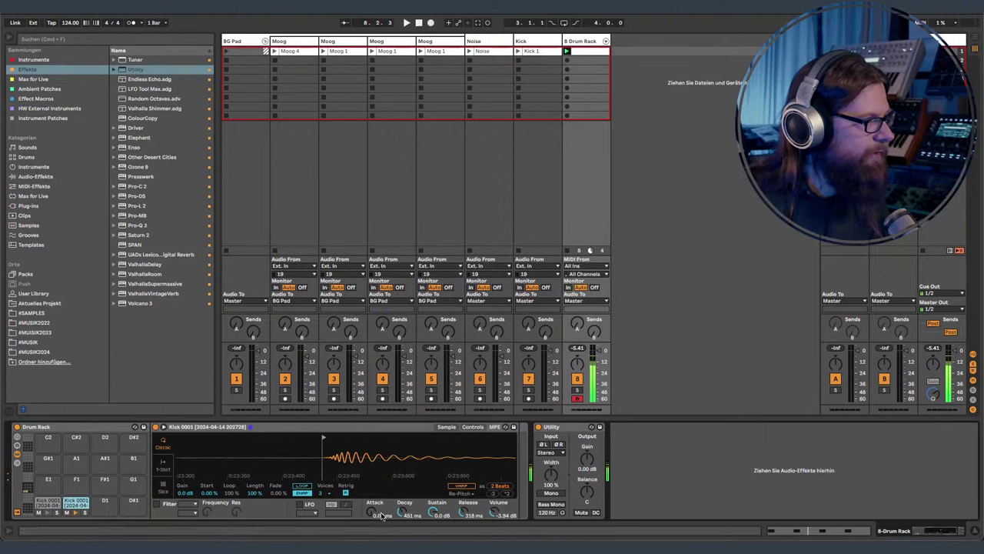
drag(380, 514, 379, 509)
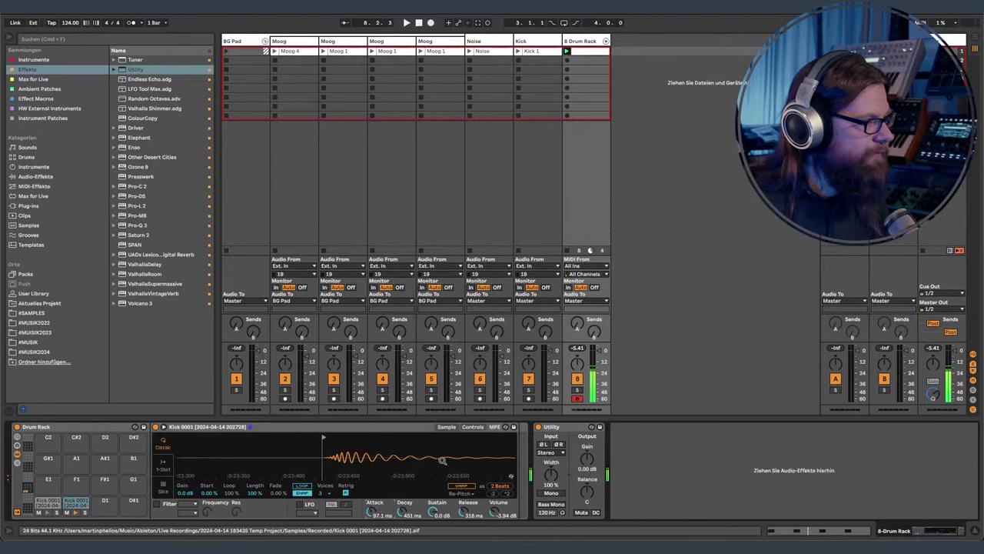
- Turn on the copied kick's filter and make it a high-pass at 30 Hz
click(446, 428)
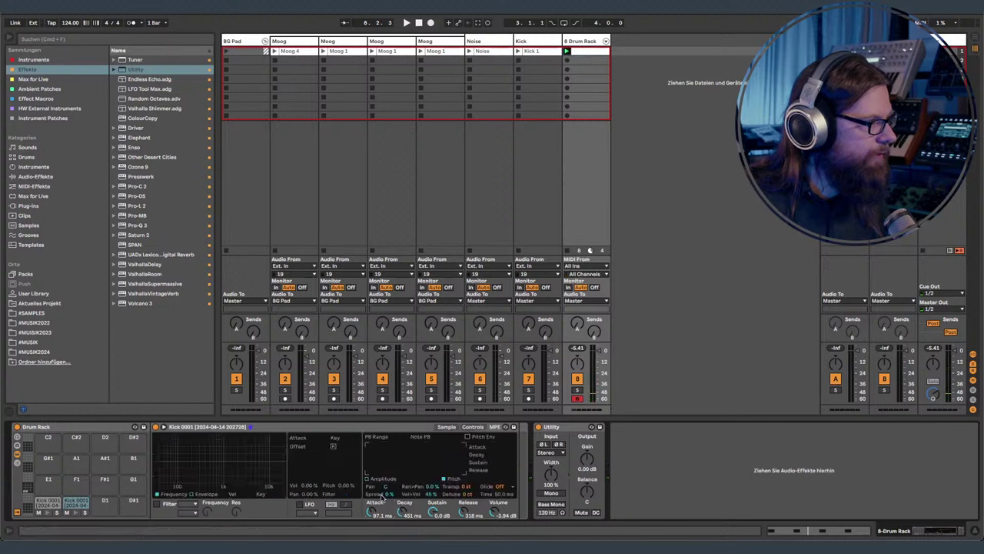
click(161, 505)
mouse_move(278, 465)
mouse_down()
mouse_move(176, 486)
mouse_move(282, 452)
mouse_up()
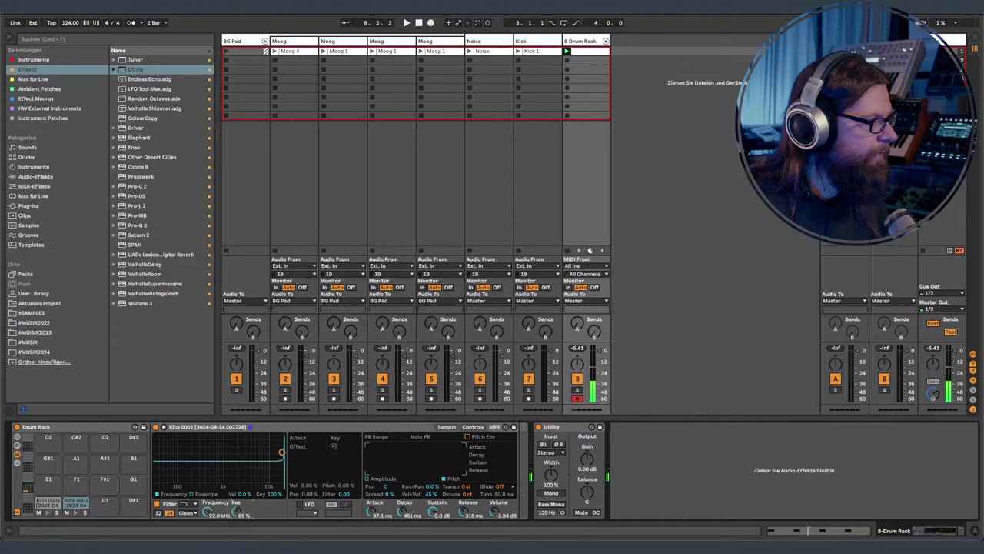
drag(207, 513, 207, 550)
click(76, 504)
click(190, 505)
click(190, 474)
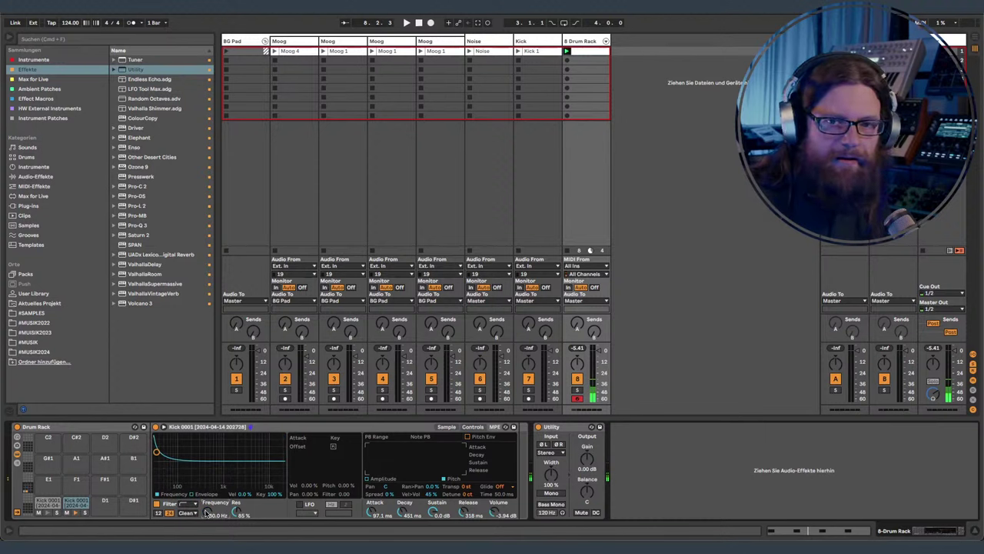
- Lower the high-pass filter's resonance to 0 % and compare the copied kick with the filter off and on
drag(236, 513, 209, 519)
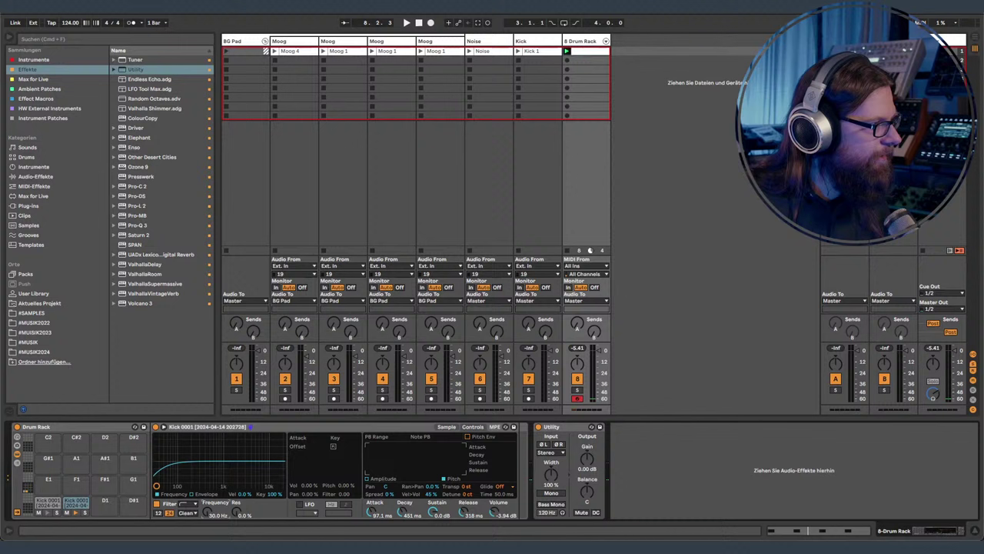
click(157, 504)
click(157, 505)
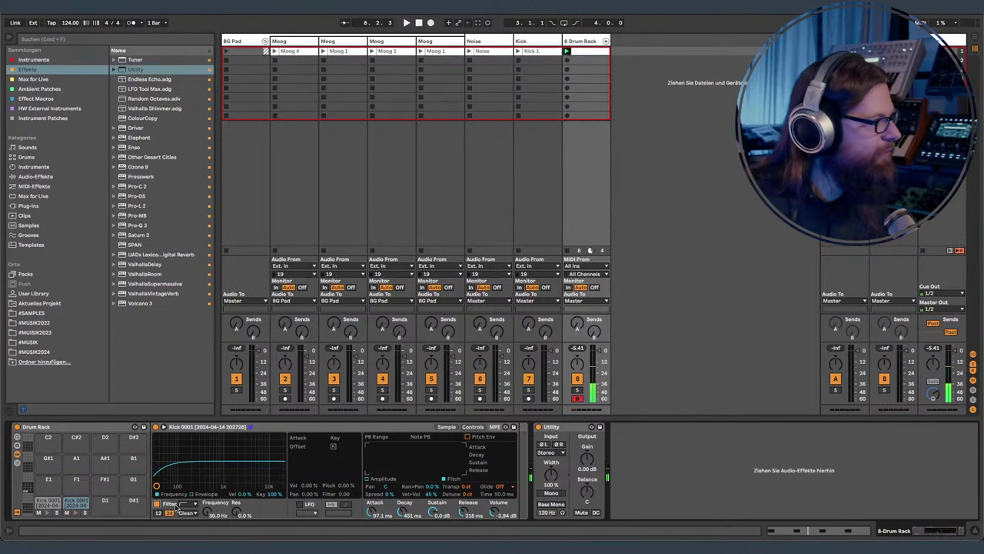
- Change the copied kick's sampler filter to low-pass, try a frequency of 56.2 Hz and switch the filter off
click(189, 505)
click(187, 466)
drag(210, 513, 210, 469)
drag(208, 512, 208, 550)
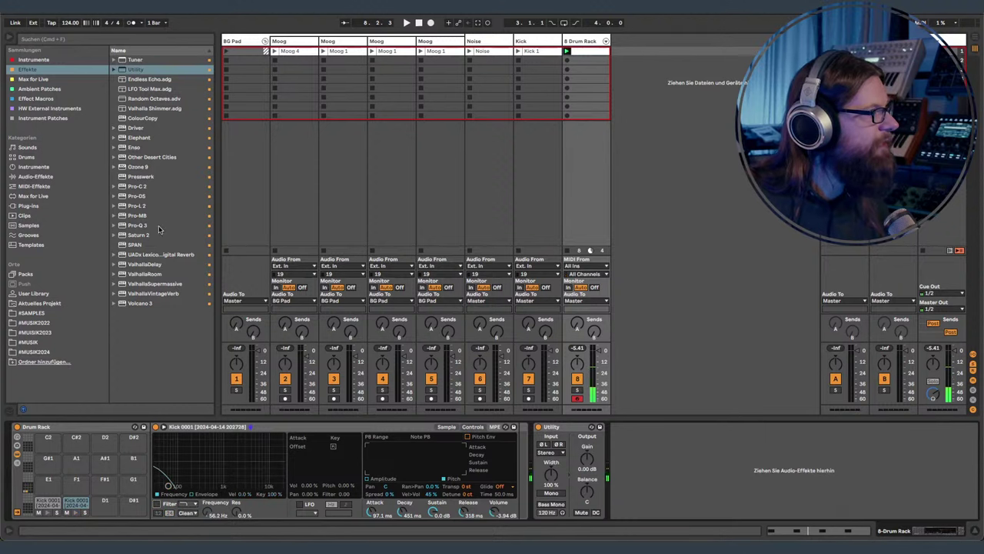
- Insert an Auto Filter between the copied kick's sampler and Utility with a 67 Hz low-pass cutoff, comparing it with bypass
drag(151, 229, 152, 254)
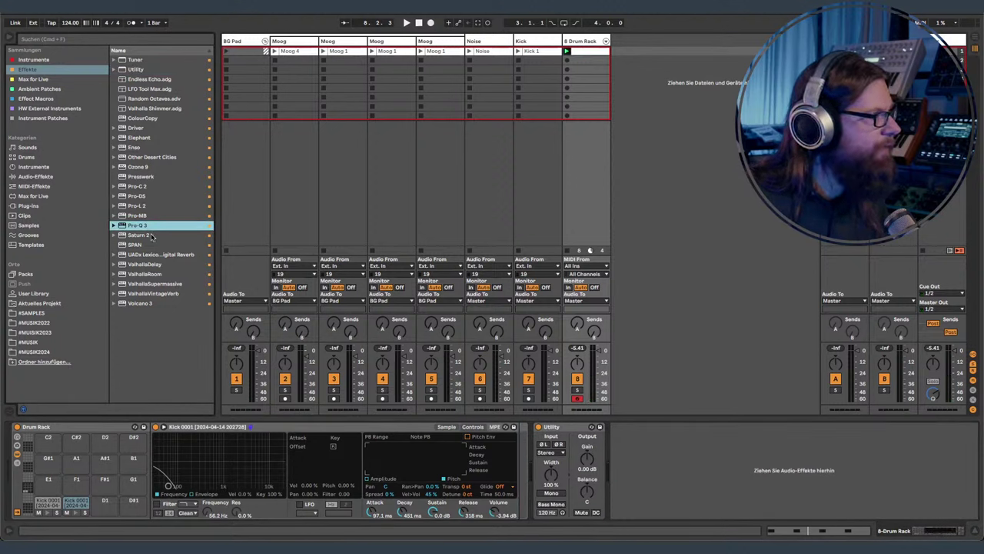
click(151, 237)
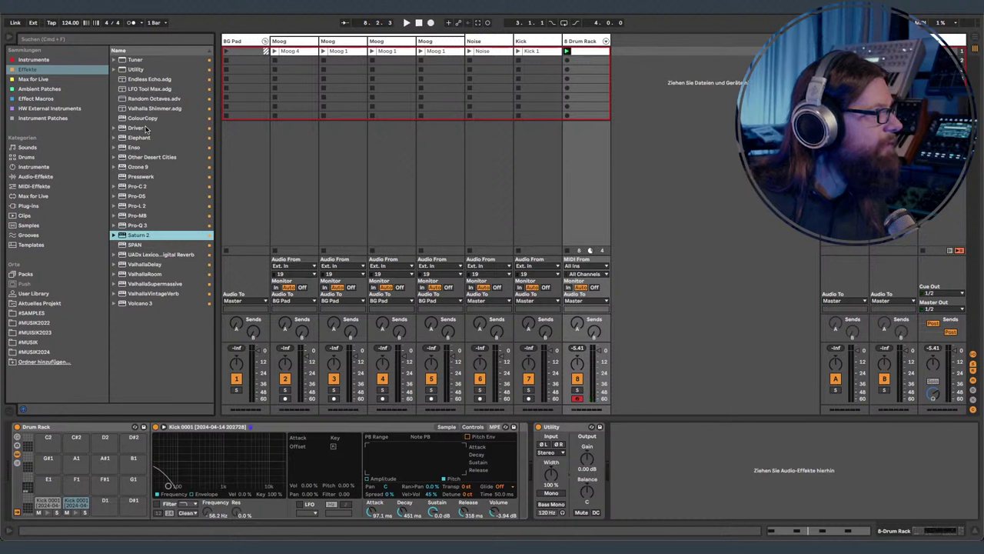
click(44, 177)
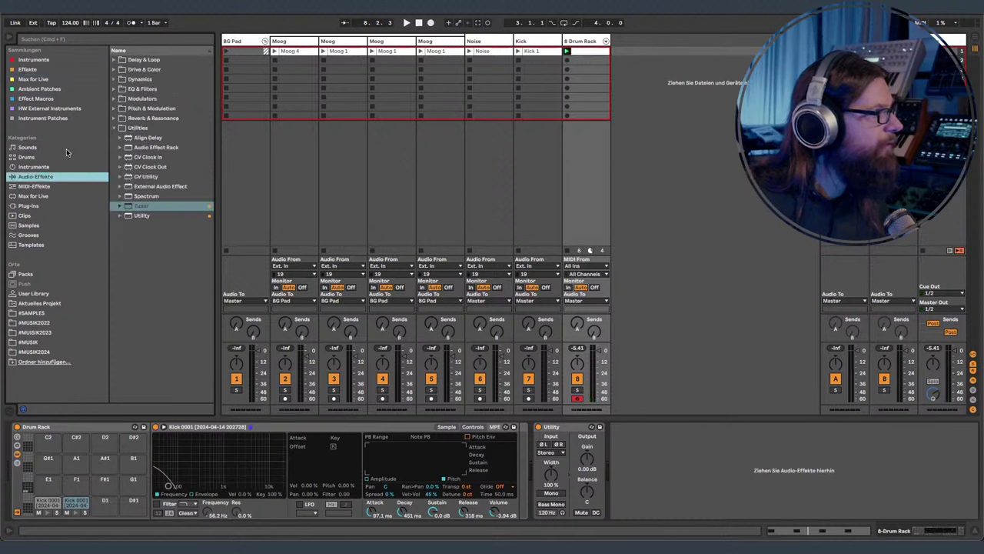
click(119, 90)
click(144, 99)
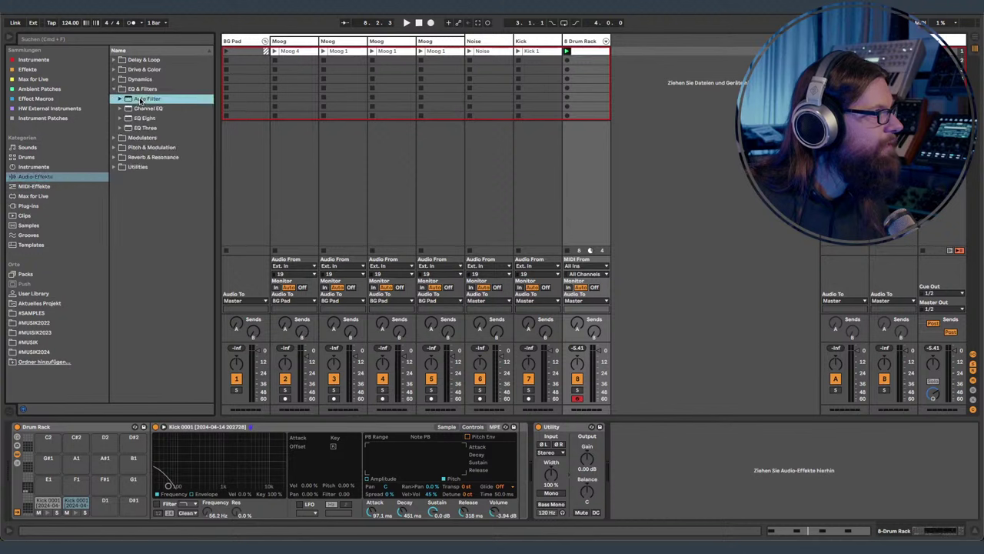
drag(145, 99, 541, 462)
drag(643, 480, 575, 481)
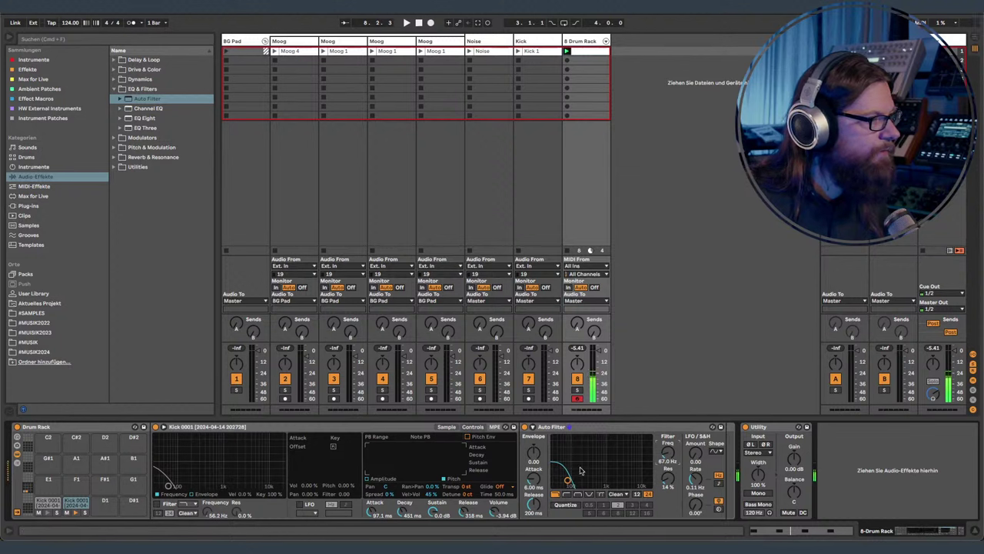
click(524, 427)
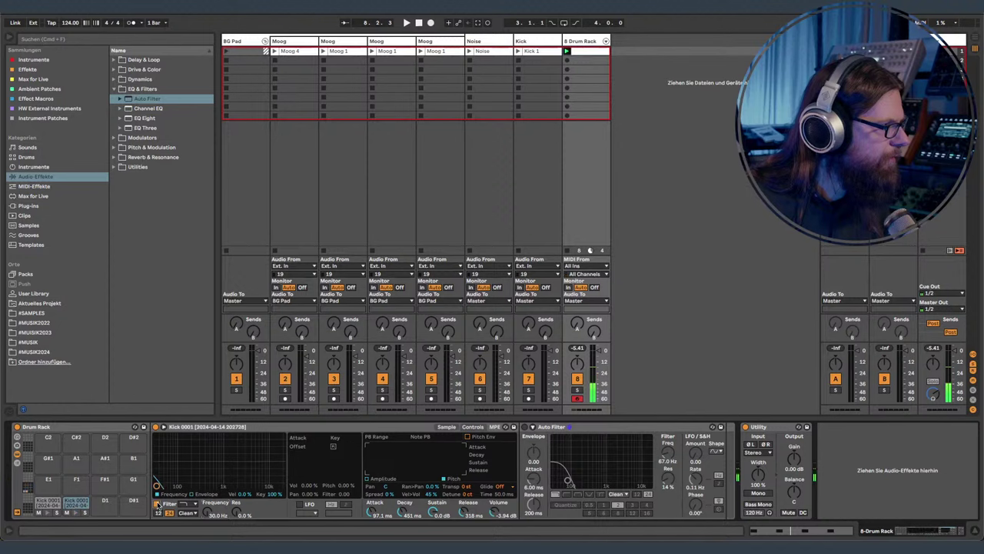
click(525, 427)
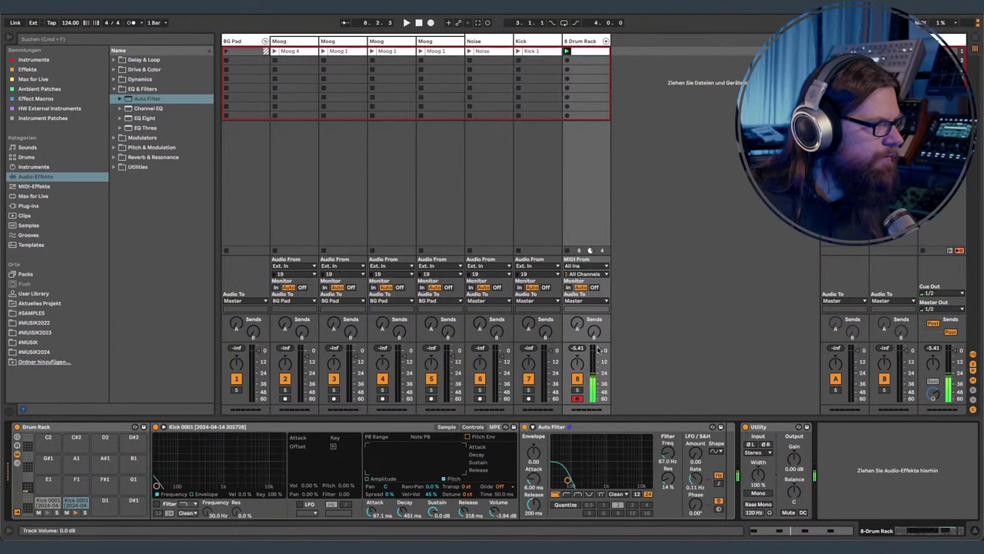
- Add C#1 kick notes at 1.1.3, 1.2.4 and 1.4.3 in the drum clip
double_click(599, 51)
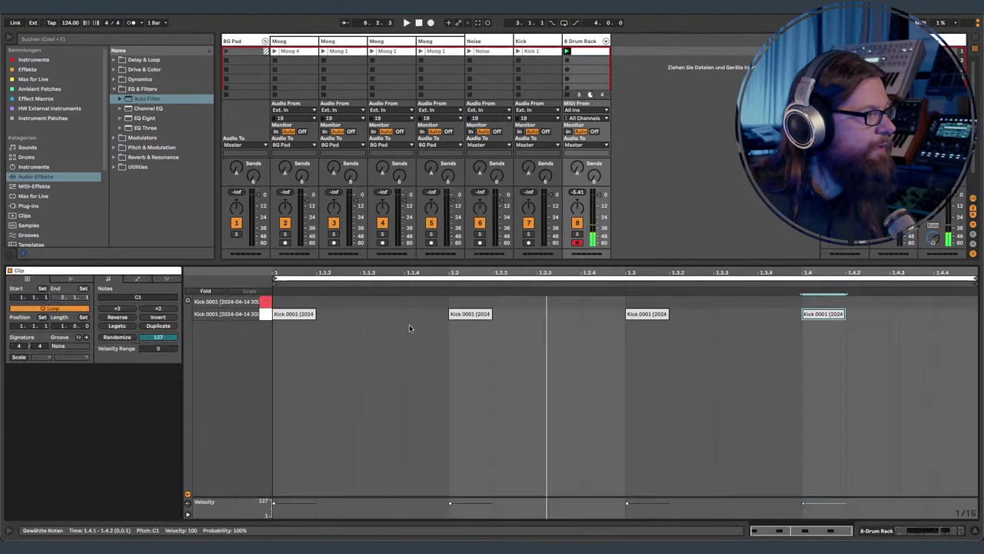
double_click(385, 301)
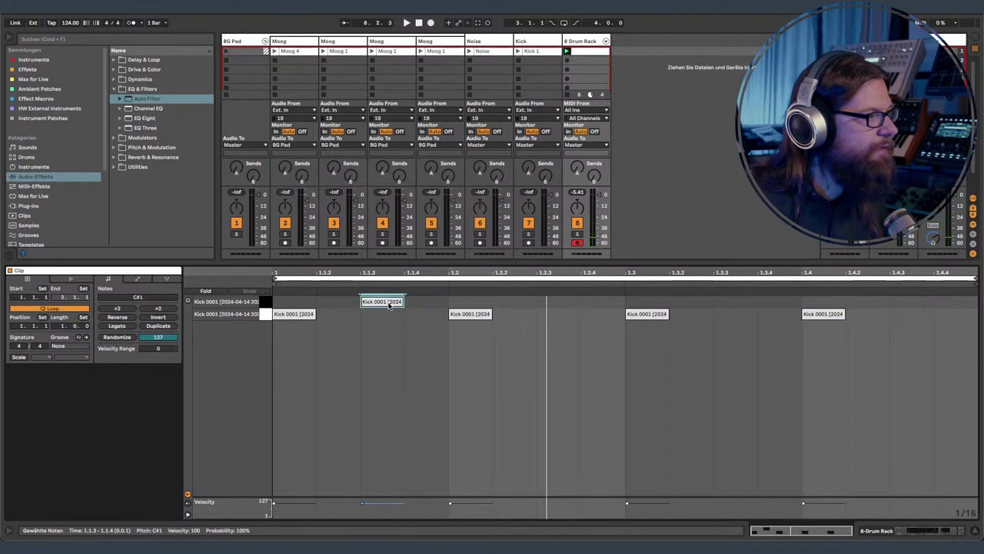
double_click(561, 302)
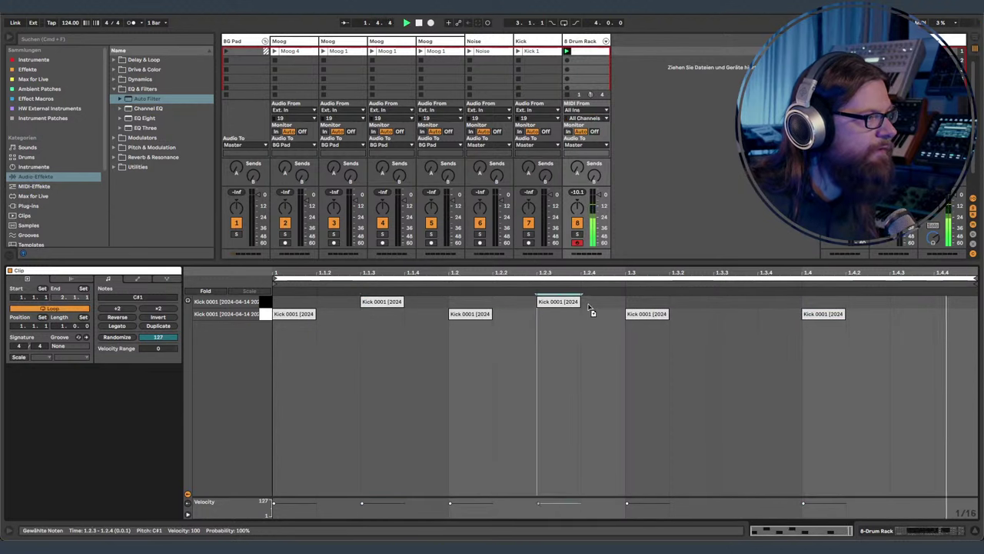
drag(561, 302, 606, 302)
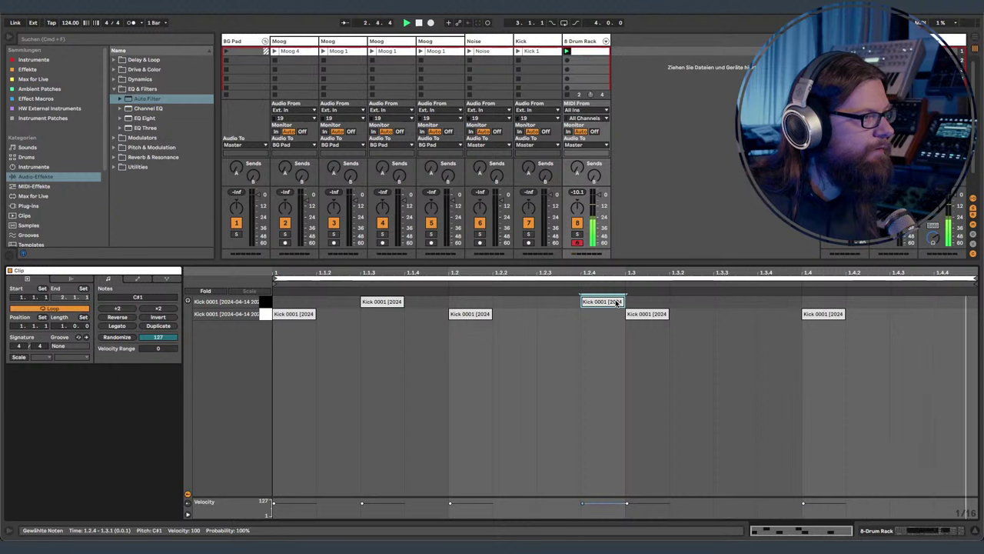
double_click(912, 301)
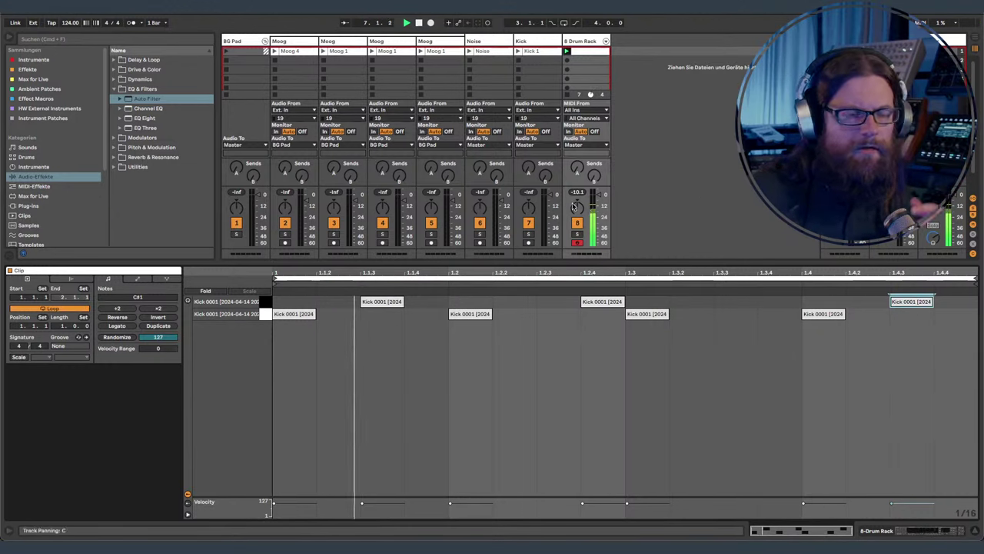
- Insert Saturn 2 between Auto Filter and Utility on the copied kick and adjust its Warm Tape drive
click(591, 41)
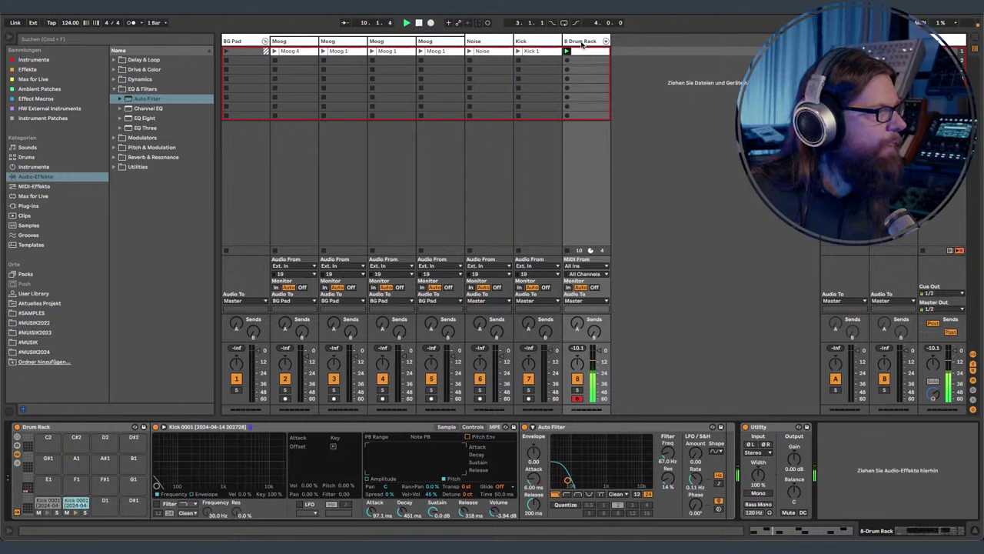
click(31, 69)
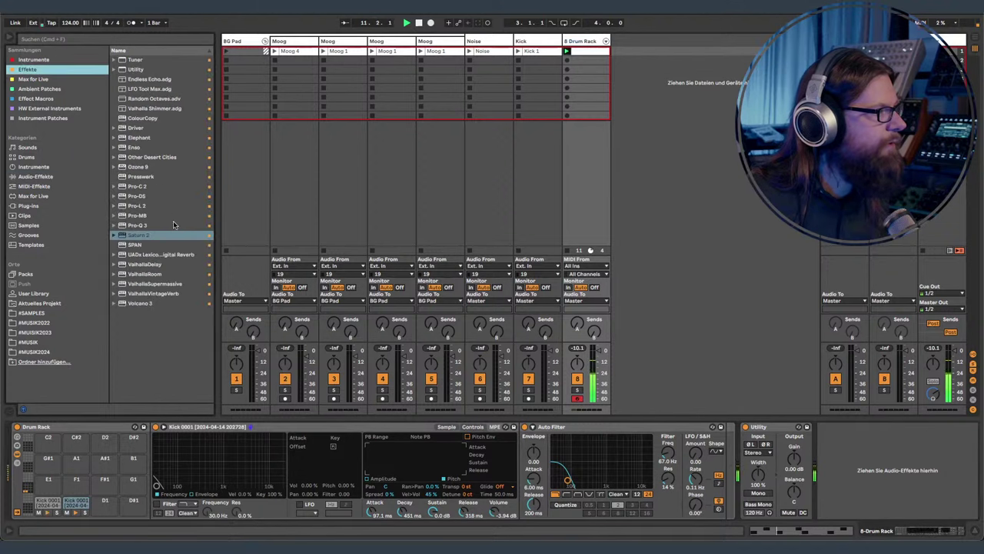
mouse_move(141, 236)
mouse_down()
mouse_move(533, 383)
mouse_move(757, 444)
mouse_move(742, 459)
mouse_up()
click(762, 426)
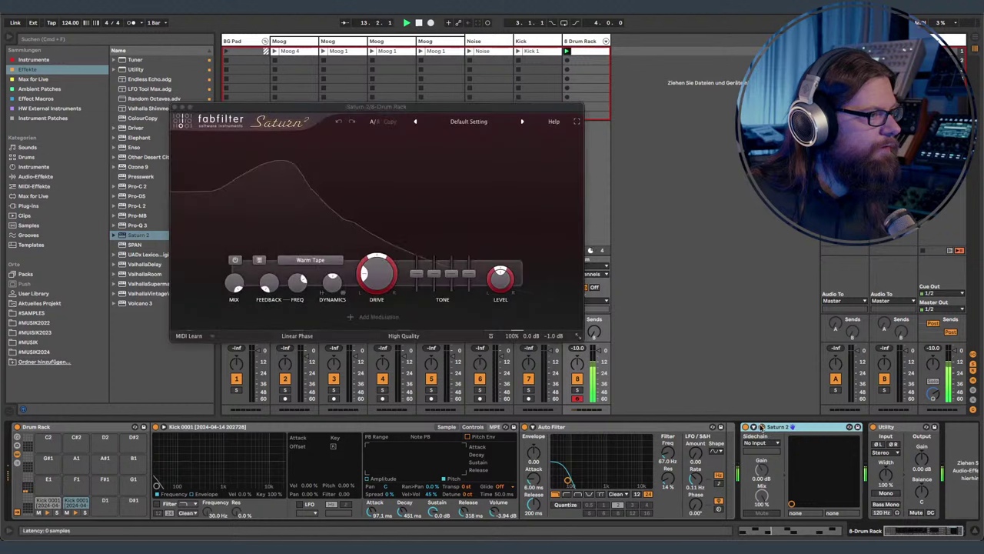
drag(381, 248, 400, 235)
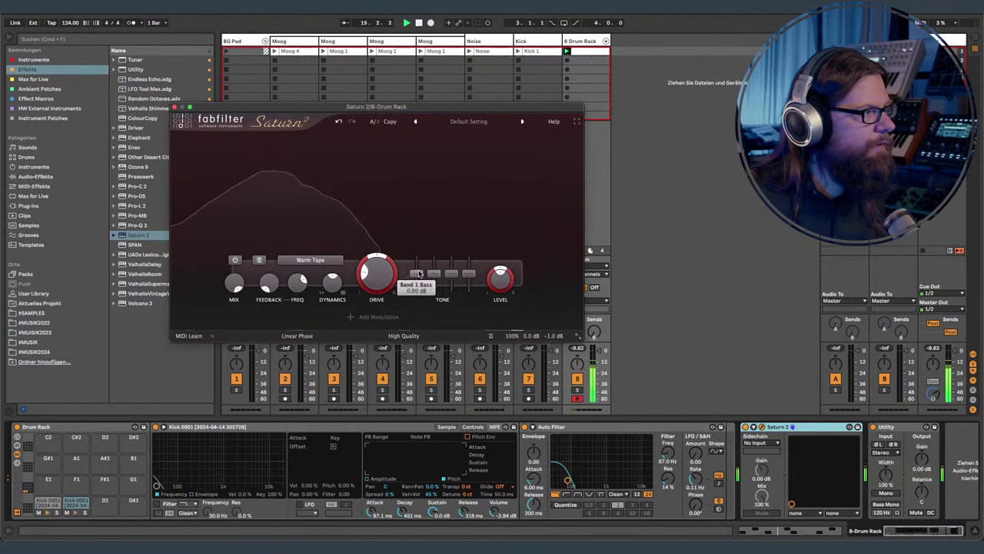
click(176, 107)
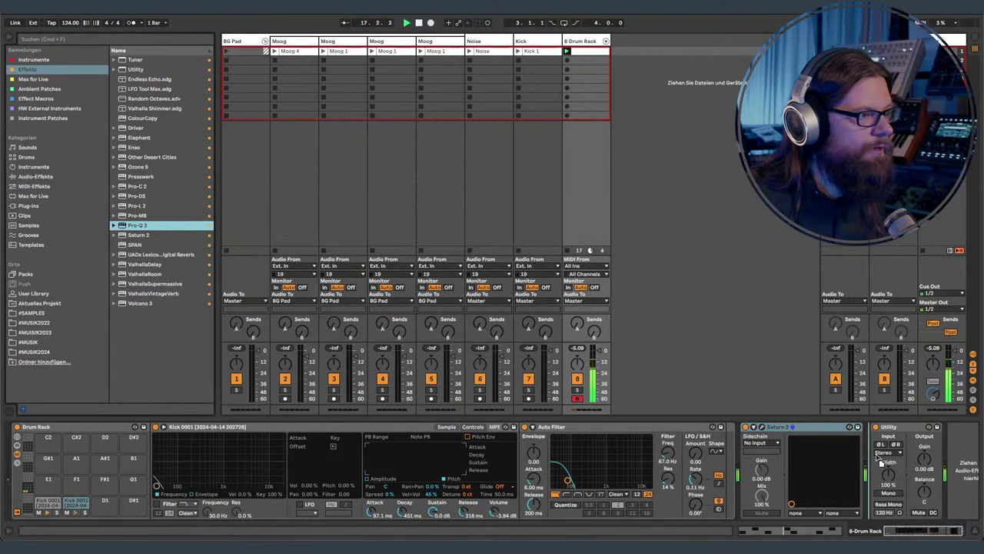
- Insert Pro-Q 3 after Saturn 2 with a boost of about 2.75 dB at 101 Hz and a dip of about 0.73 dB at 6.9 kHz
drag(871, 455, 870, 455)
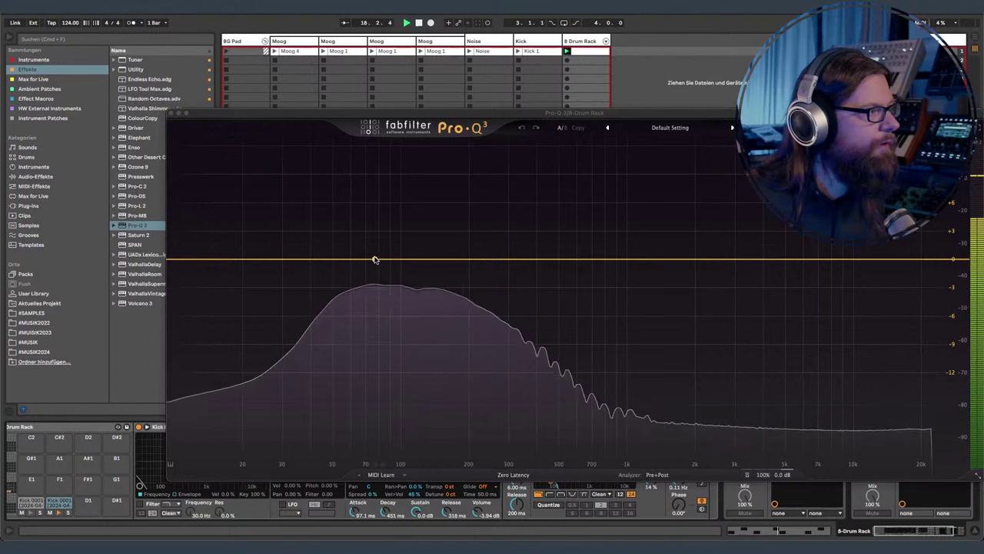
drag(380, 259, 401, 239)
drag(828, 259, 817, 267)
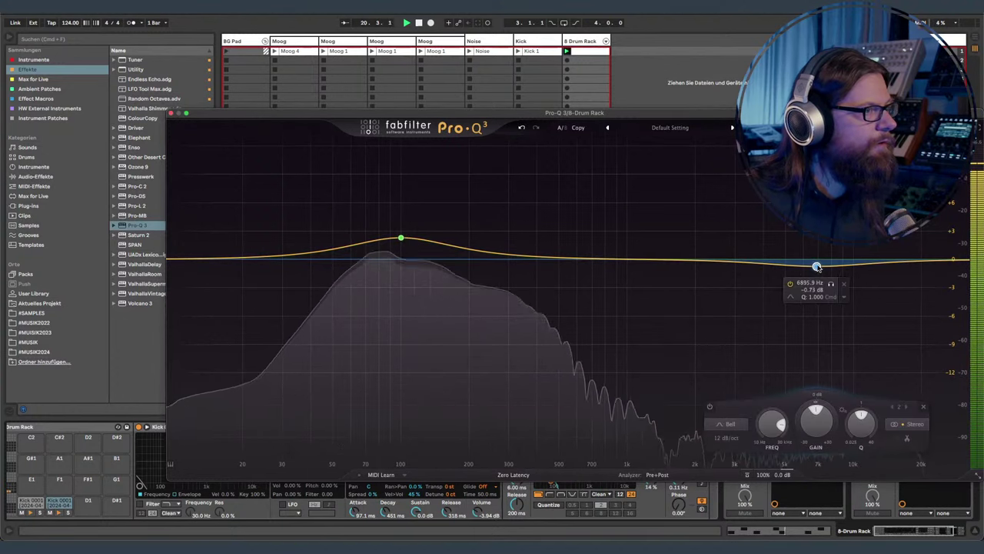
drag(399, 243, 401, 235)
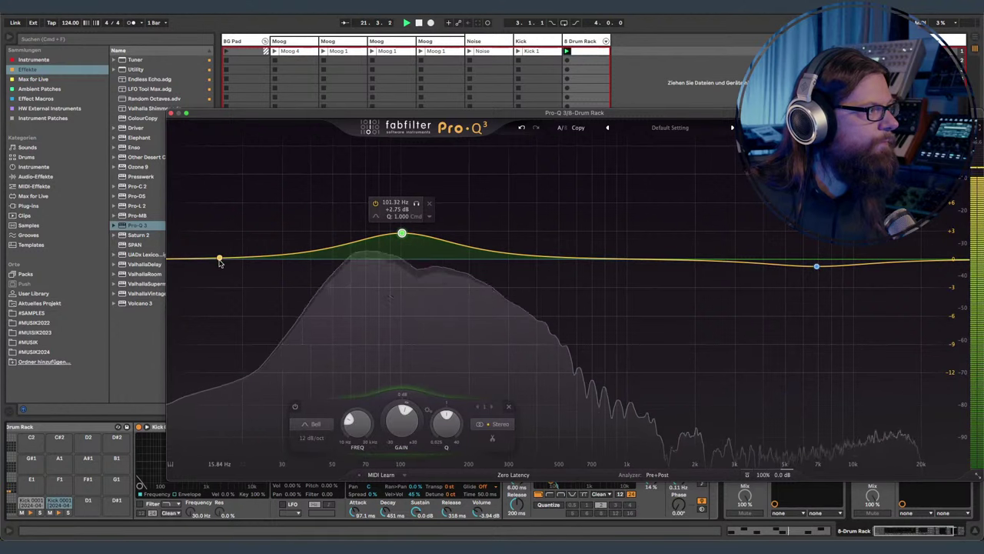
- Add a 12 dB/oct low-cut band at about 12.5 Hz with a Q of about 0.93 in Pro-Q 3 and bypass it
click(220, 260)
click(216, 302)
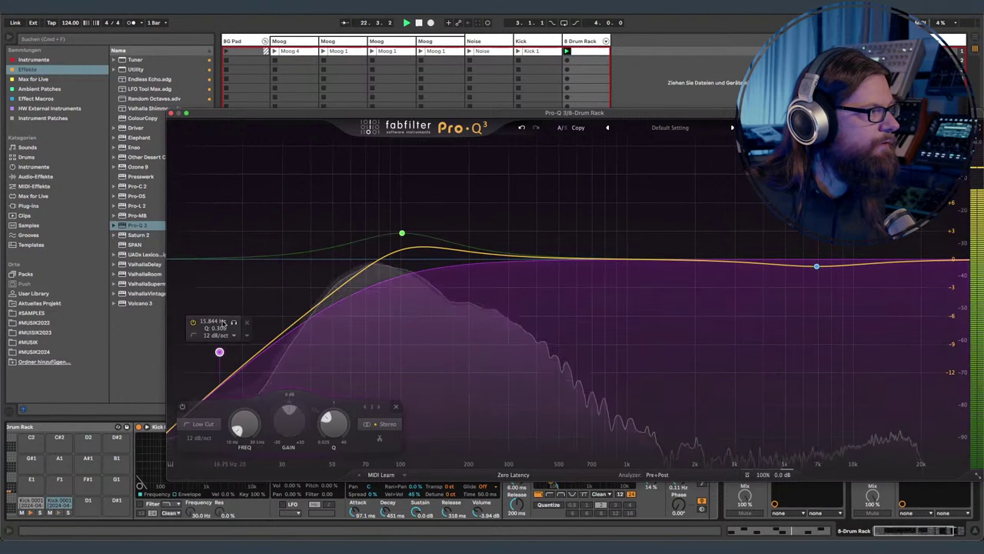
drag(220, 352, 193, 275)
click(194, 248)
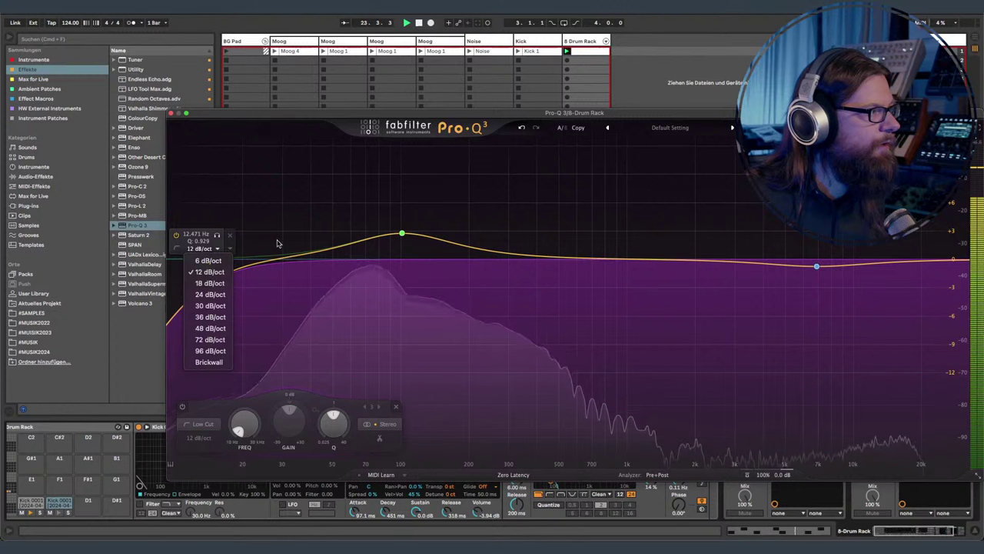
click(176, 234)
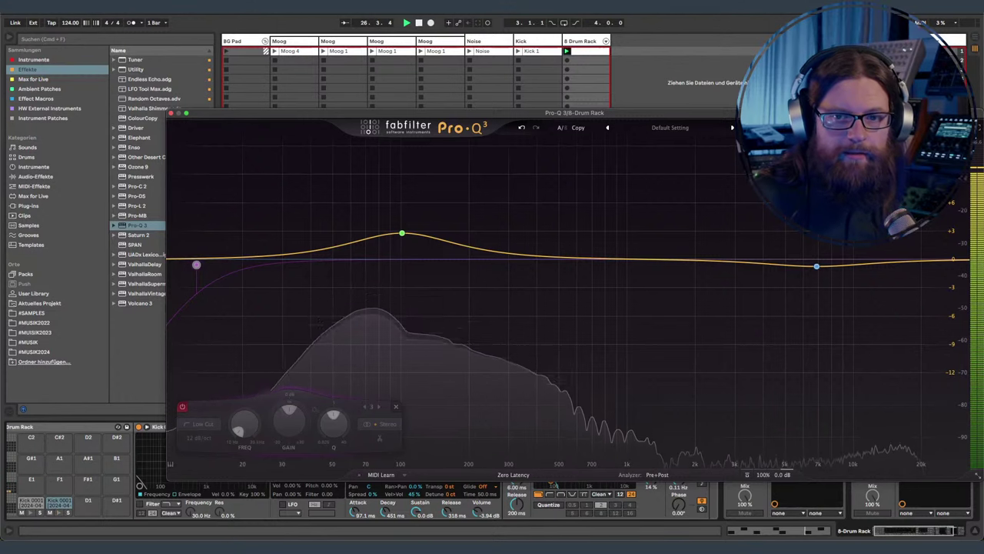
key(super+Tab)
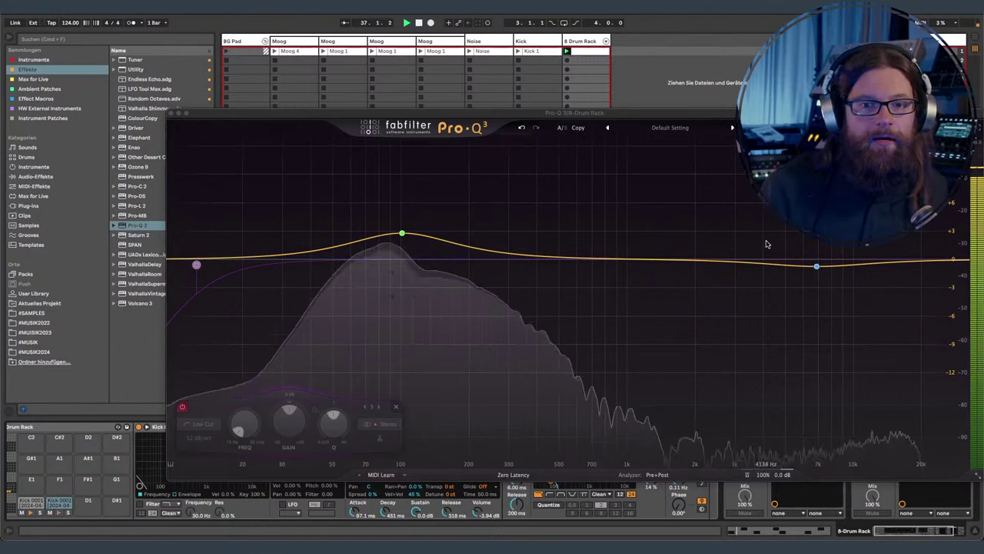
key(super+alt+p)
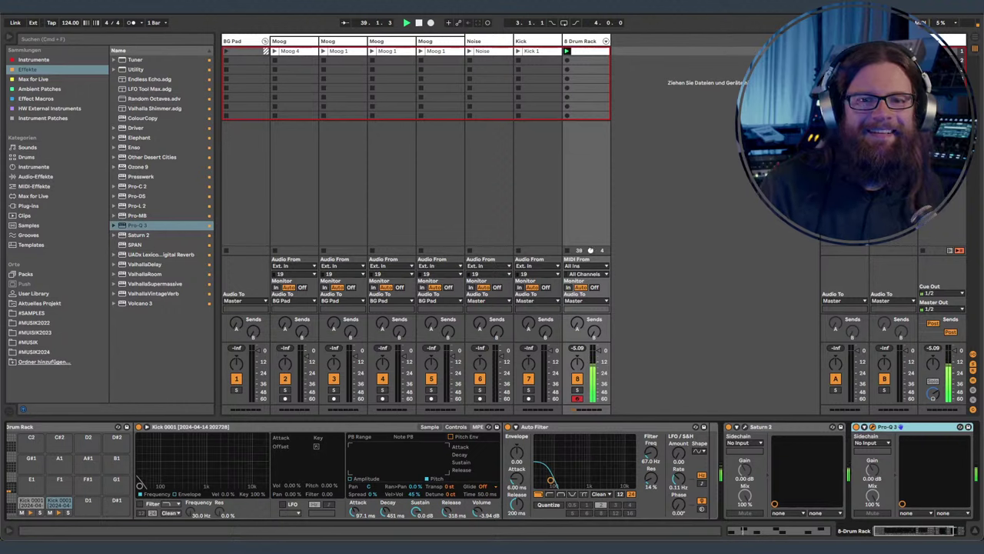
key(super+alt+p)
- Stop playback and close the Pro-Q 3 window
key(space)
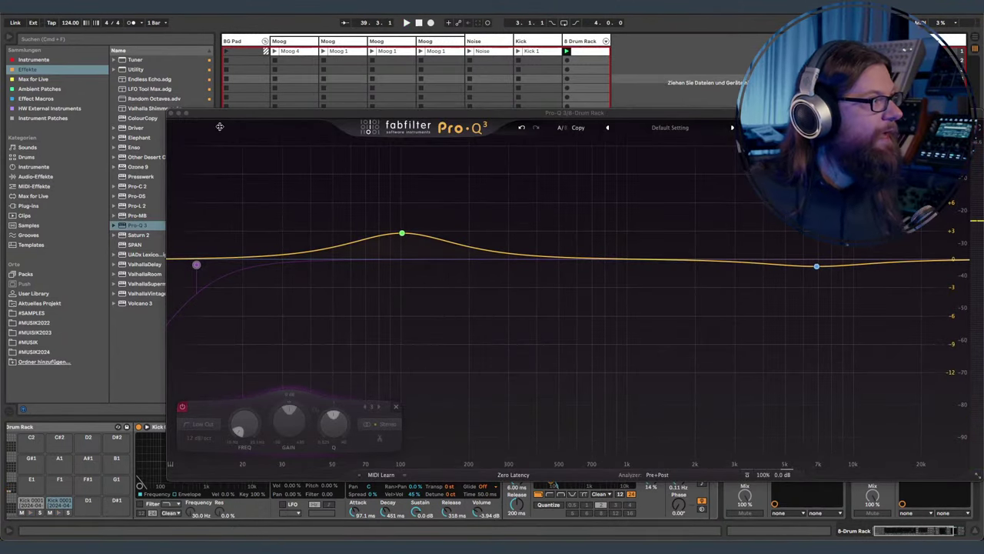
click(289, 109)
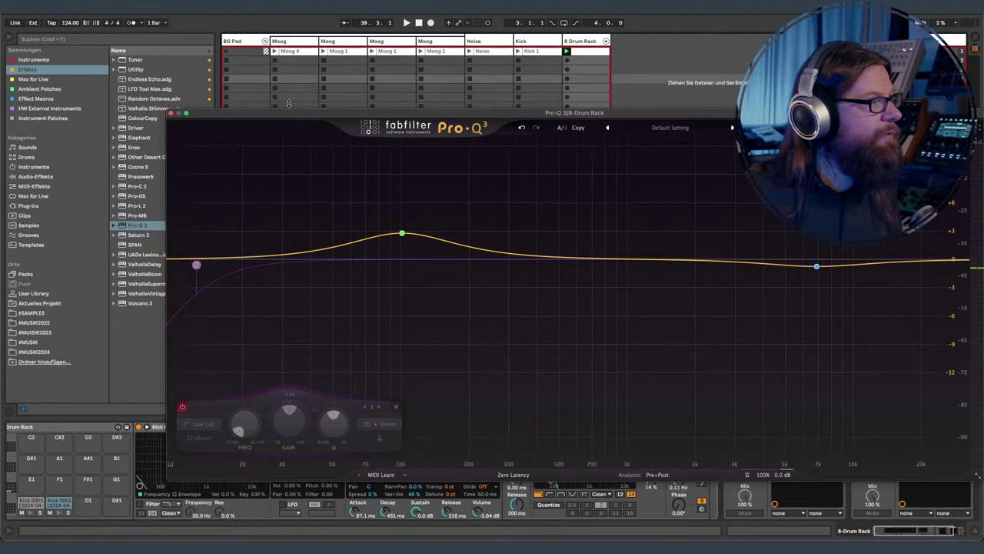
click(172, 114)
right_click(633, 77)
click(669, 74)
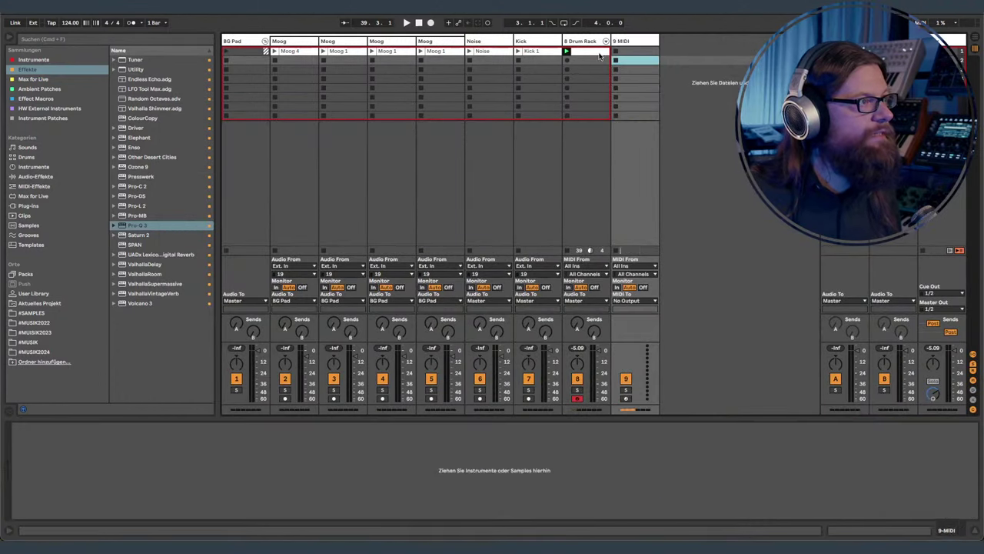
click(599, 56)
click(635, 43)
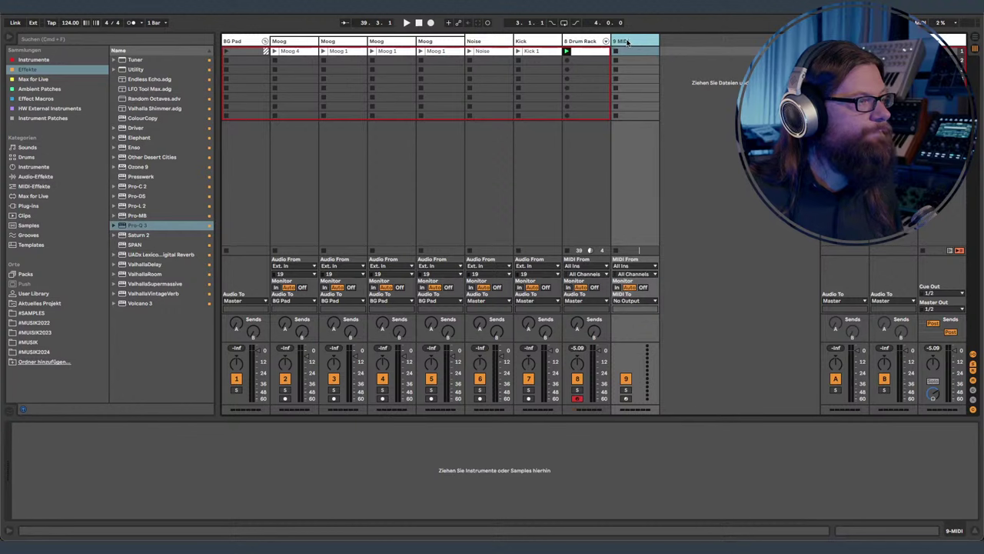
key(Delete)
- Insert an audio track named Bass after the drum track and rename the Drum Rack track Kick
right_click(634, 60)
click(666, 63)
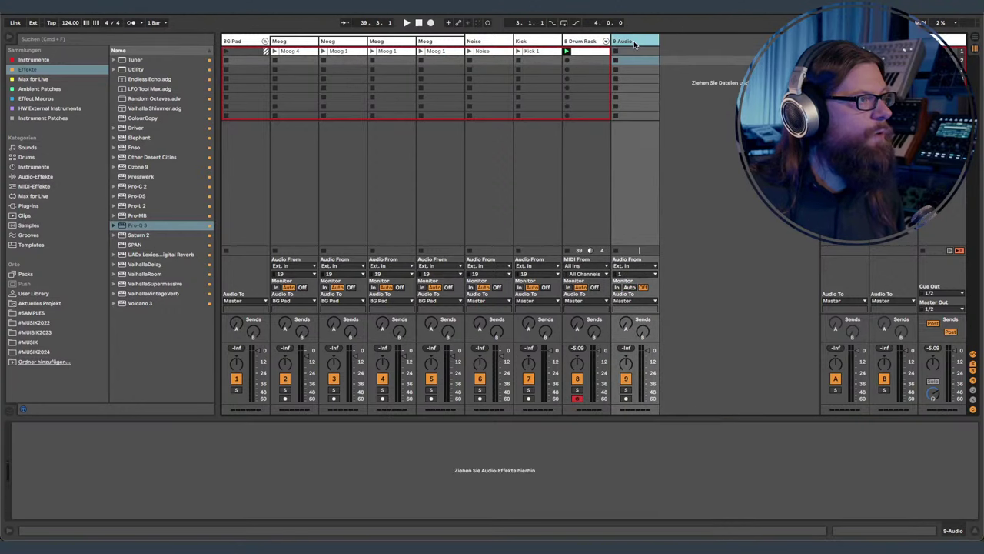
key(Left)
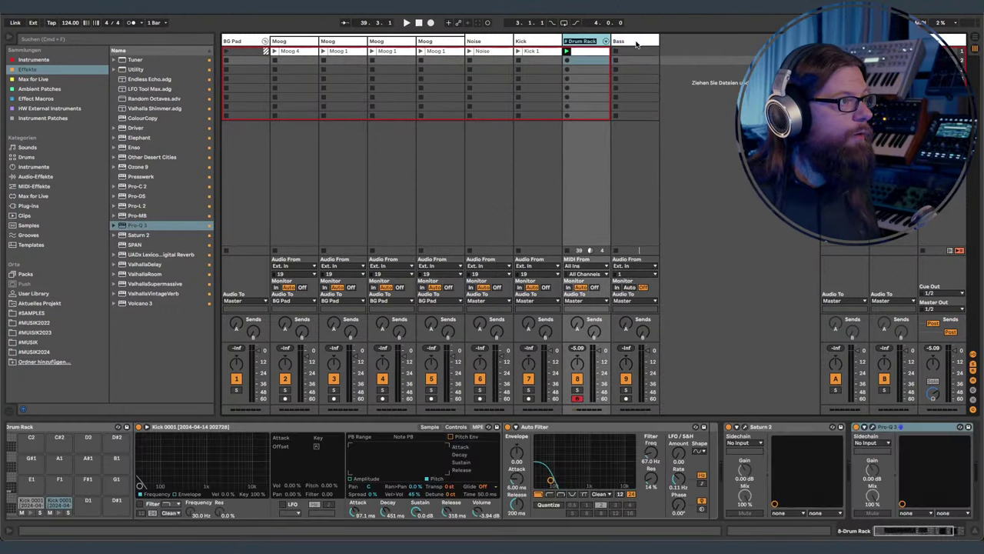
key(Delete)
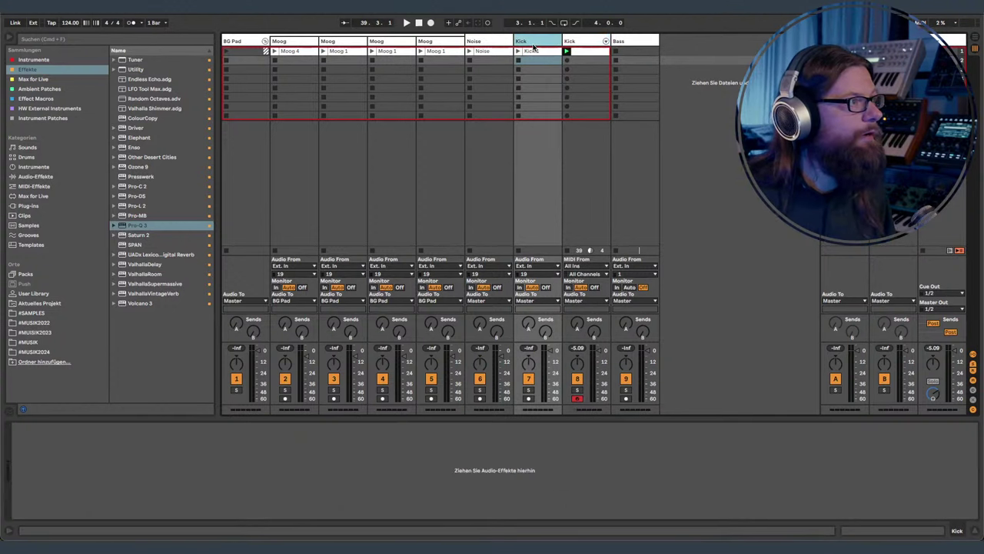
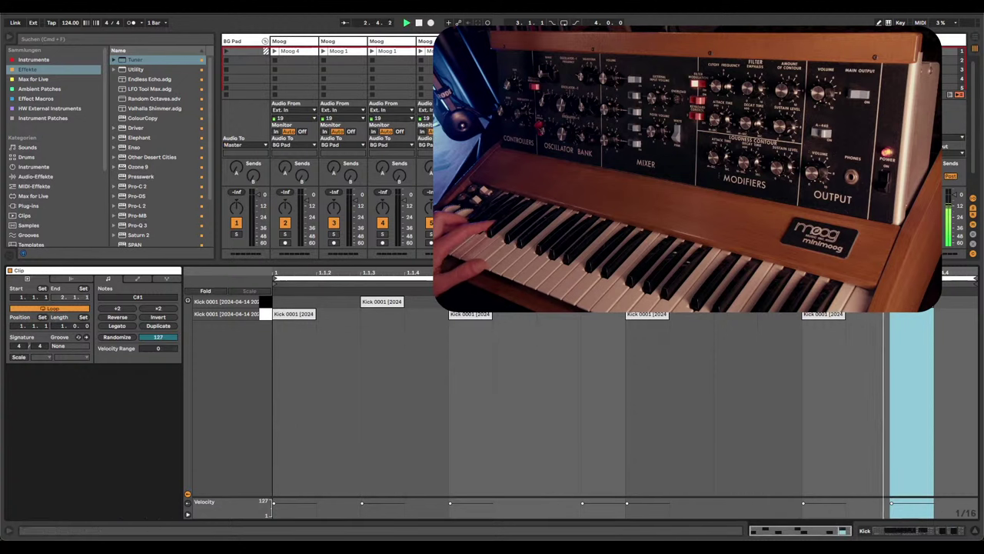
- Select the three off-beat second-kick notes in the kick clip and deactivate them
click(388, 302)
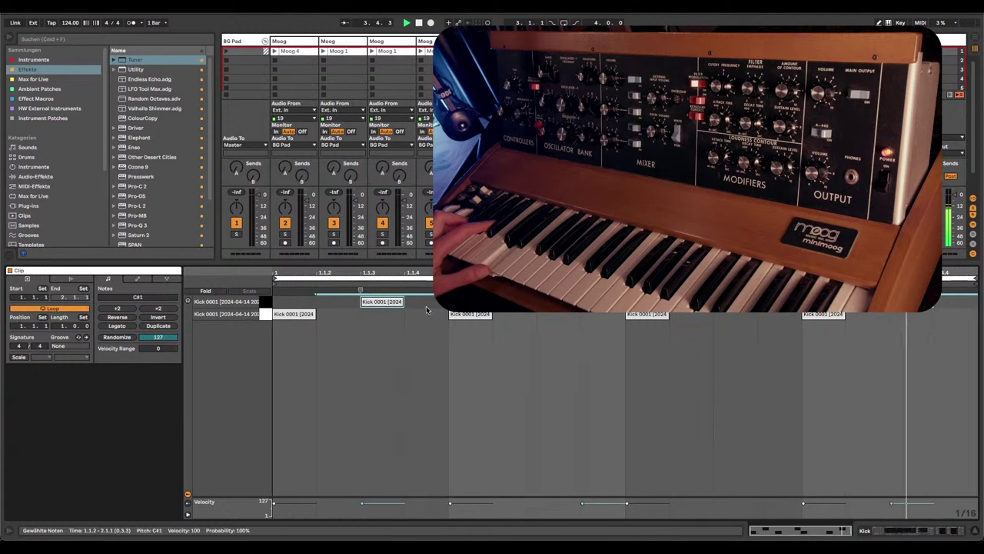
right_click(391, 305)
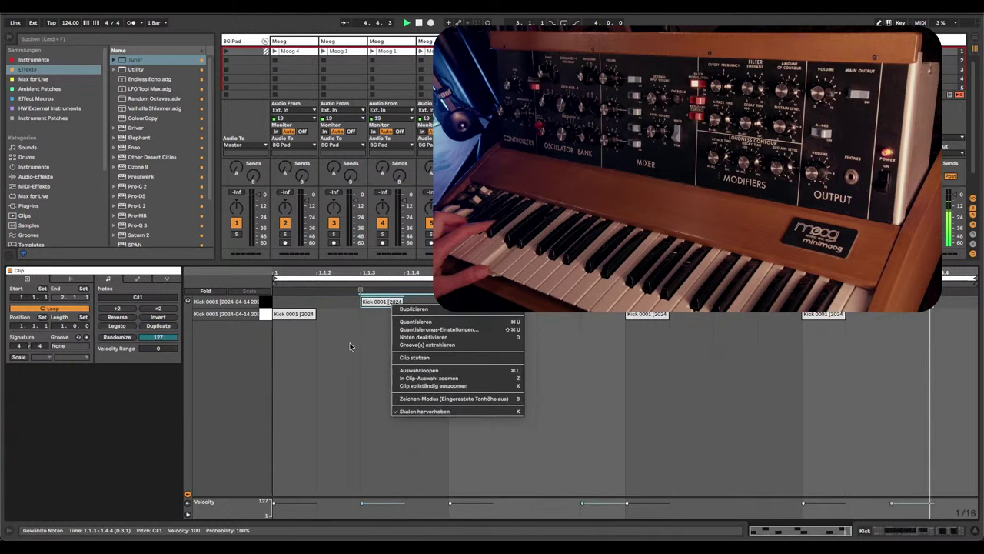
key(Escape)
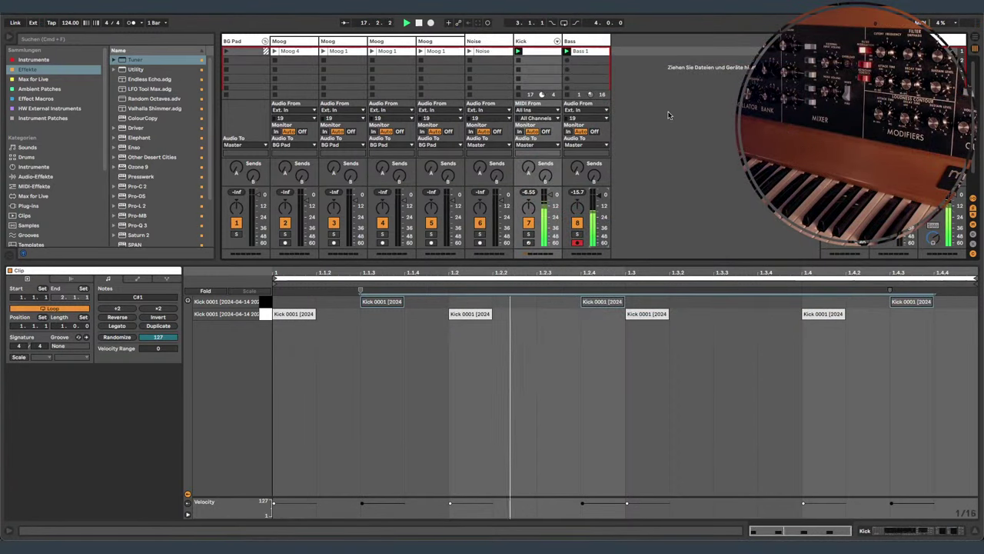
- Record a second Minimoog bass take in the second slot of the Bass track and play it back as a loop
click(587, 52)
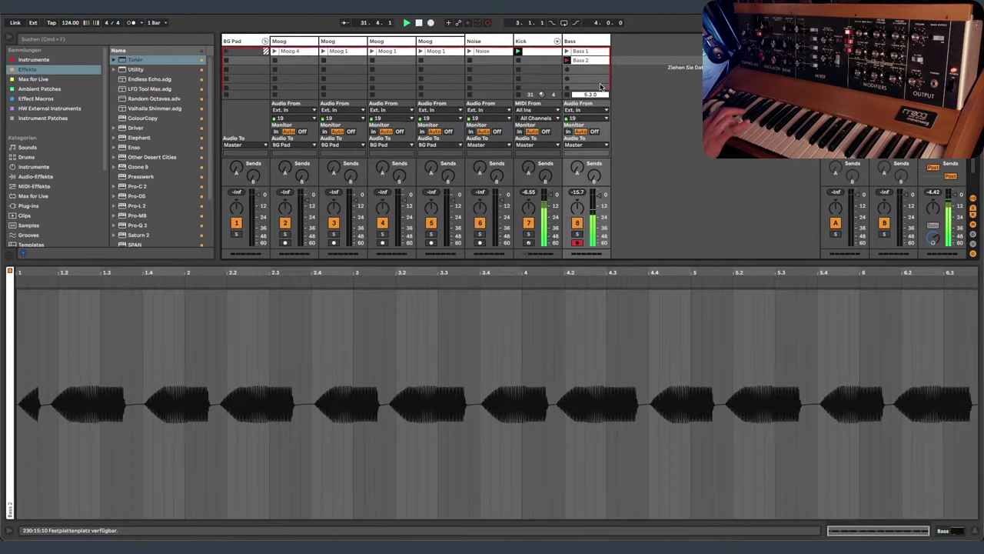
click(567, 61)
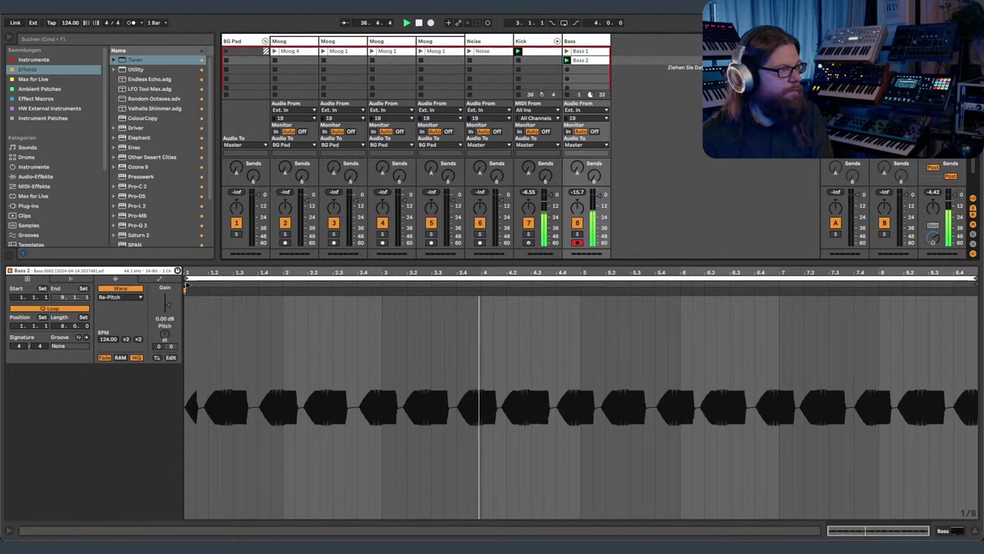
- Set the Bass 2 clip's start to 3.1.1 and its loop to begin at 3.1.1 with a length of 5 bars
drag(186, 284, 385, 283)
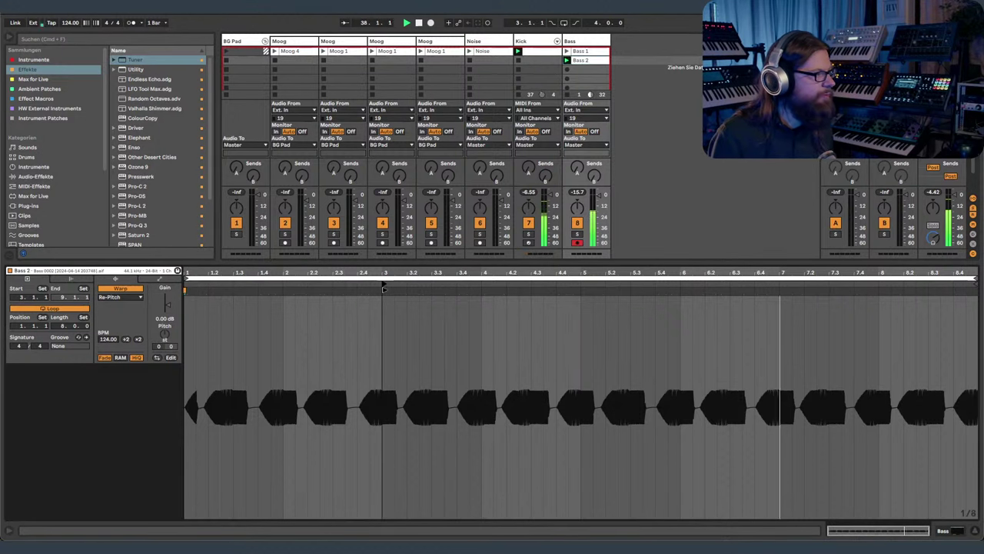
drag(186, 279, 384, 279)
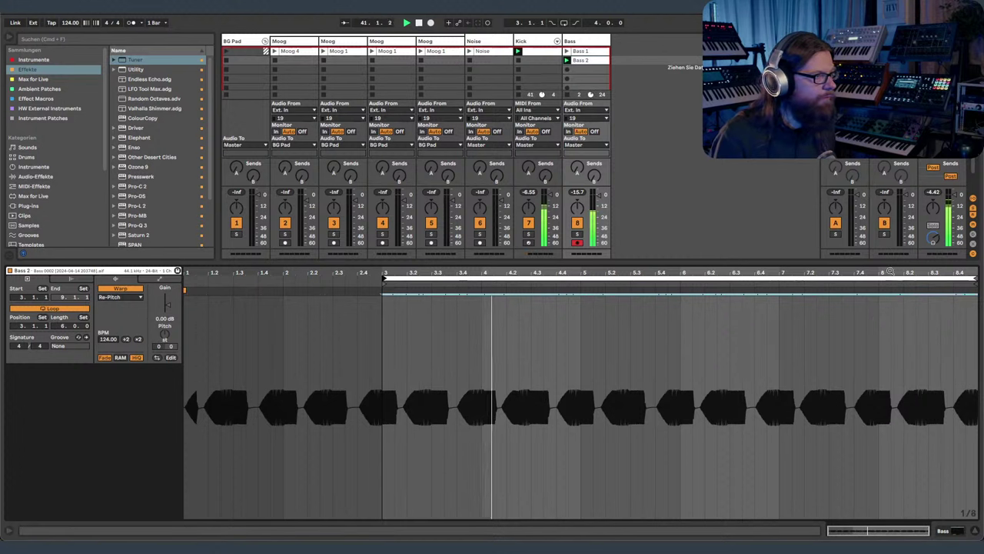
mouse_move(961, 276)
mouse_down()
mouse_move(867, 278)
mouse_move(881, 283)
mouse_up()
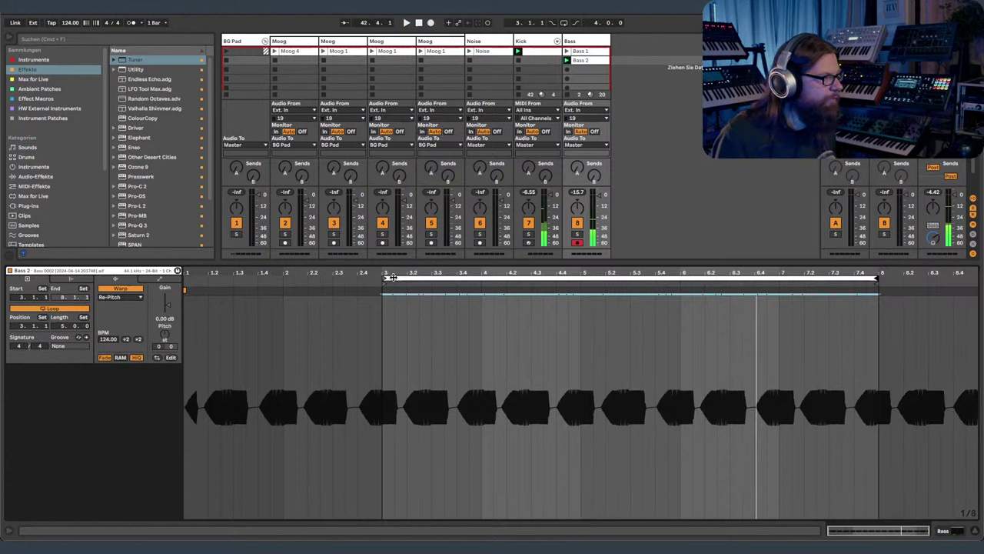
- Shift the Bass 2 clip's five-bar loop to start at 3.1.4 and move the clip into the Bass track's first slot
drag(400, 277, 419, 278)
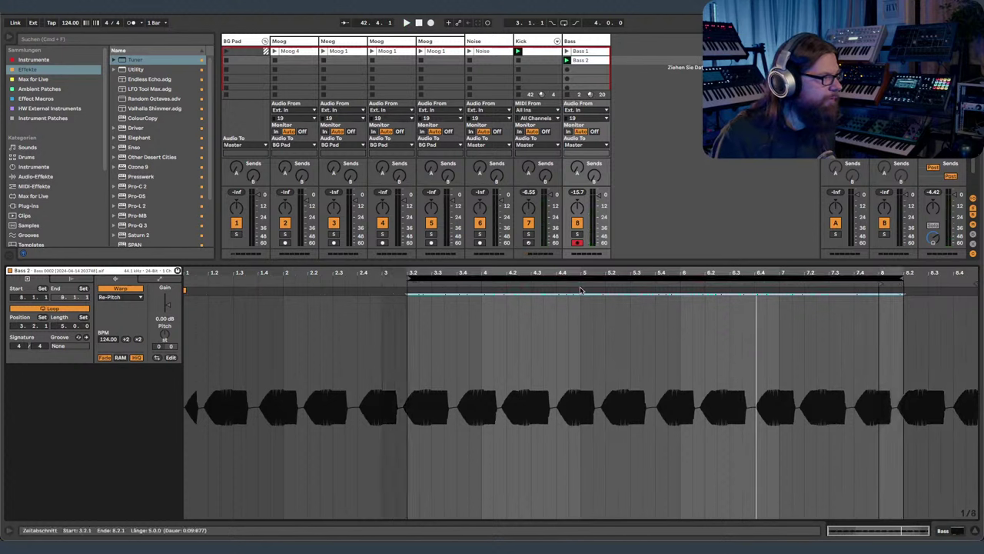
click(882, 285)
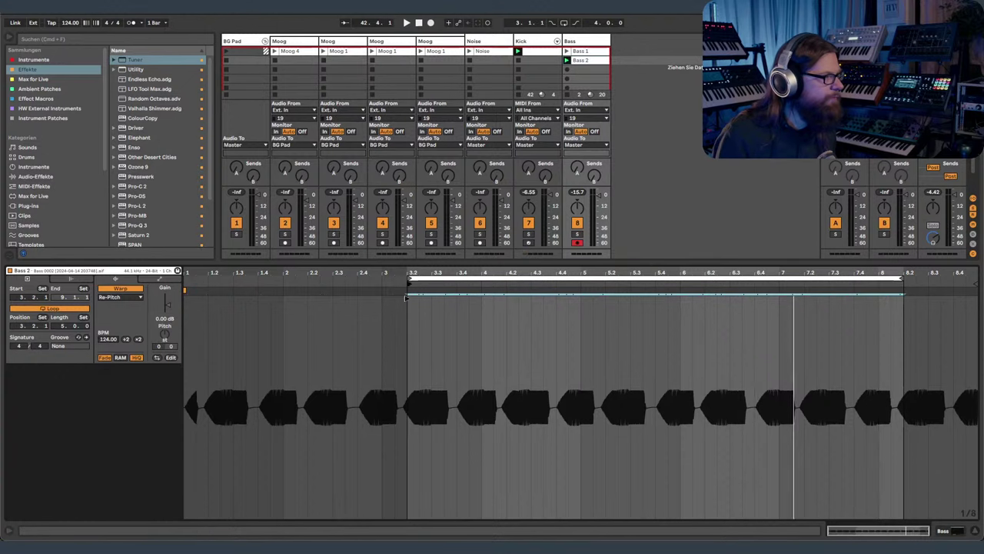
drag(366, 269, 402, 272)
drag(501, 279, 467, 202)
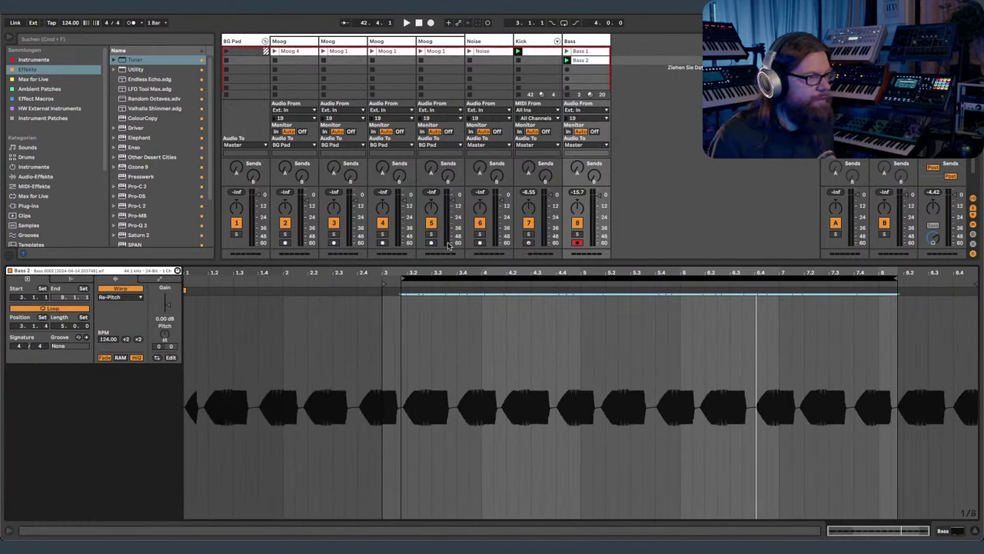
key(space)
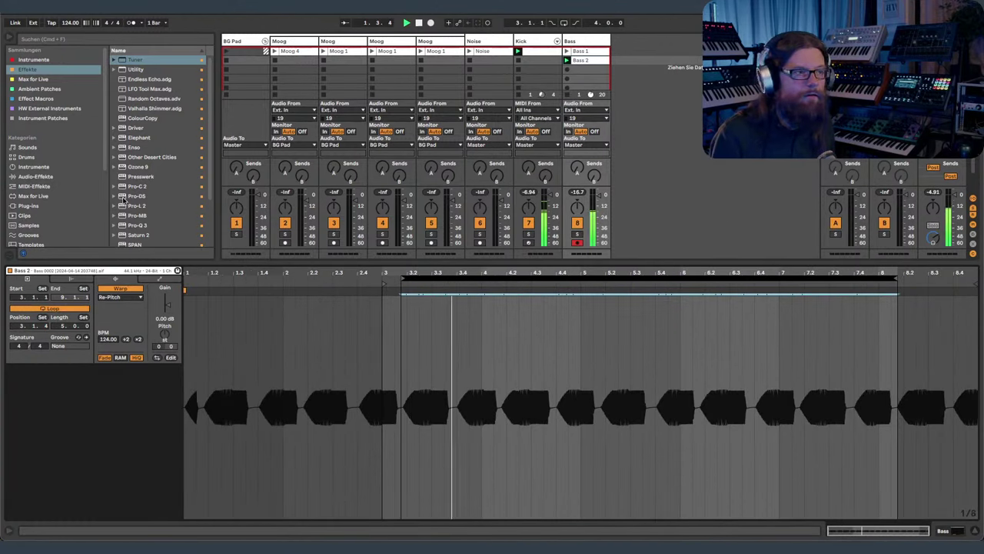
drag(582, 60, 585, 50)
- Insert a Compressor from the Dynamics audio effects after the Tuner on the Bass track
click(584, 40)
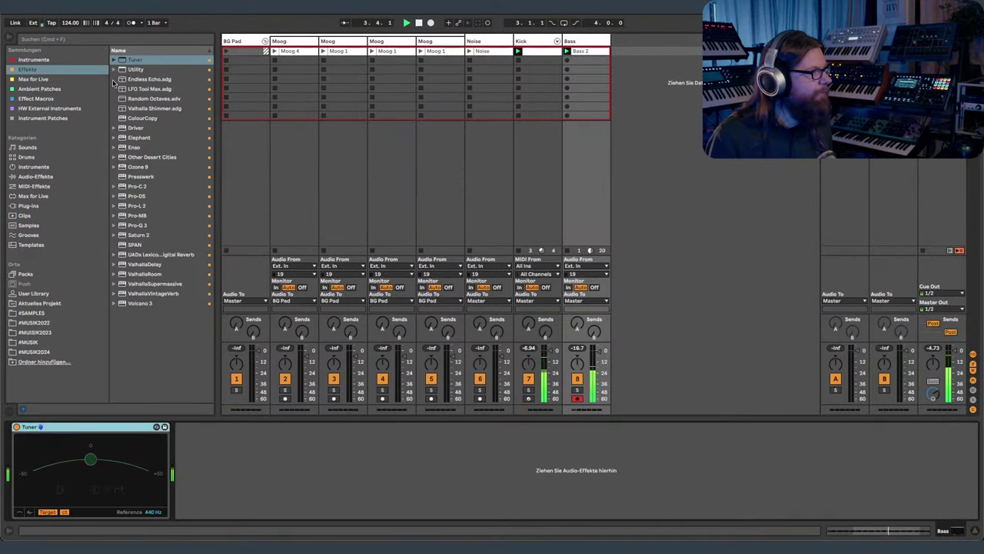
click(59, 71)
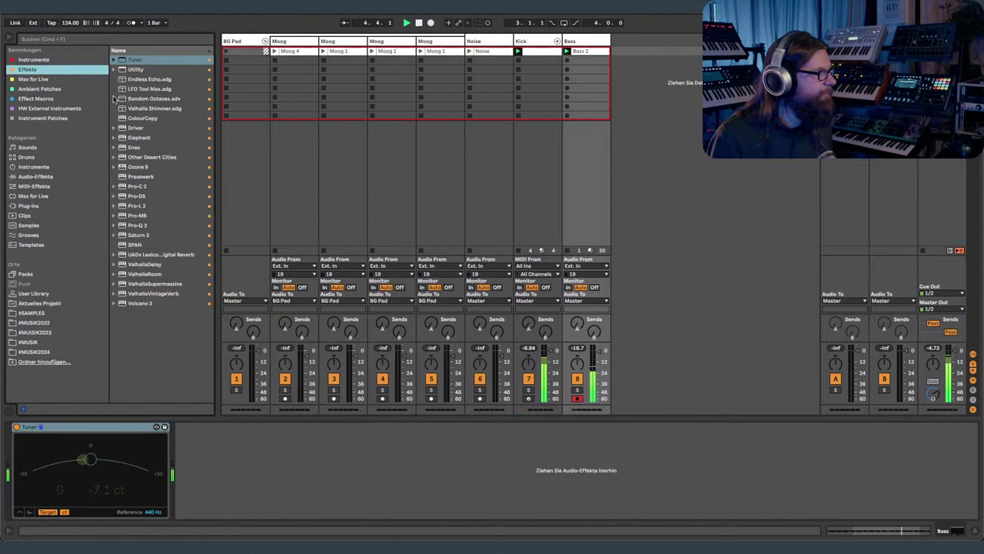
click(46, 177)
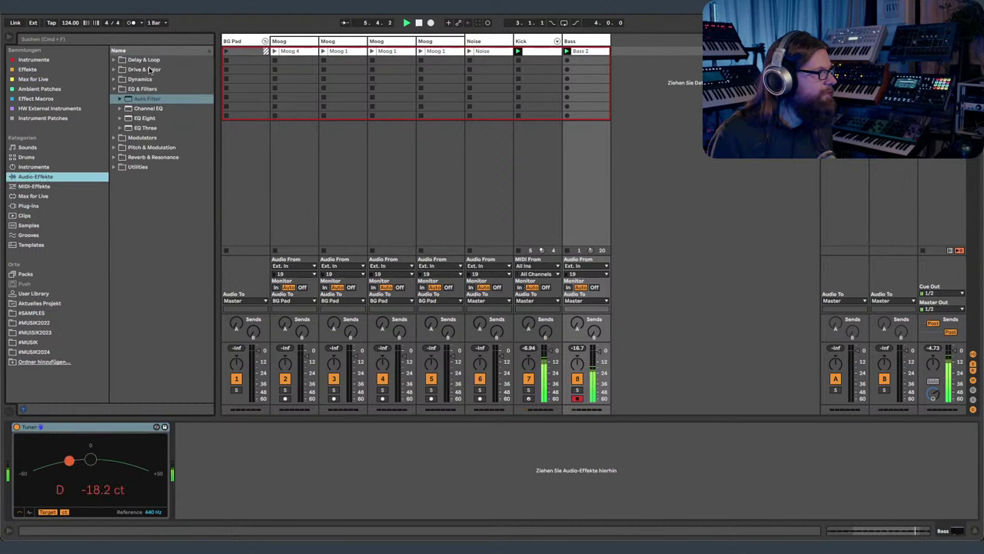
click(114, 80)
double_click(133, 90)
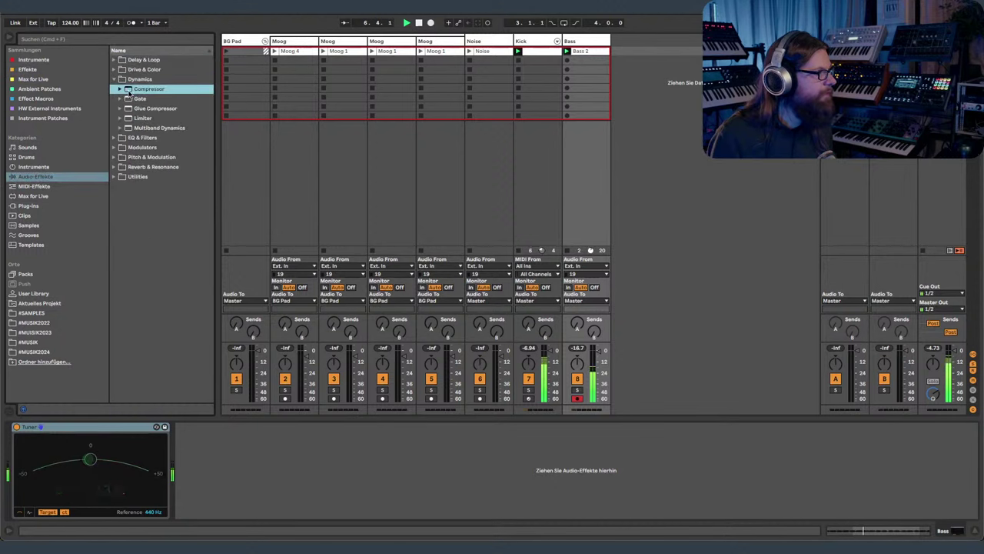
- Sidechain the Bass Compressor to Kick Post FX with a ratio of 63:1 and a threshold of about -18.8 dB
click(188, 427)
click(195, 438)
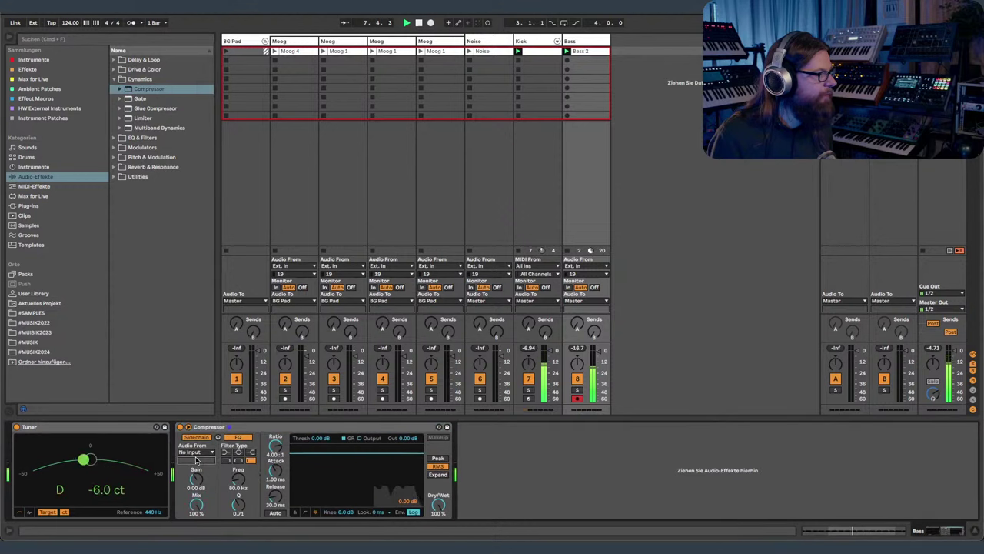
click(196, 454)
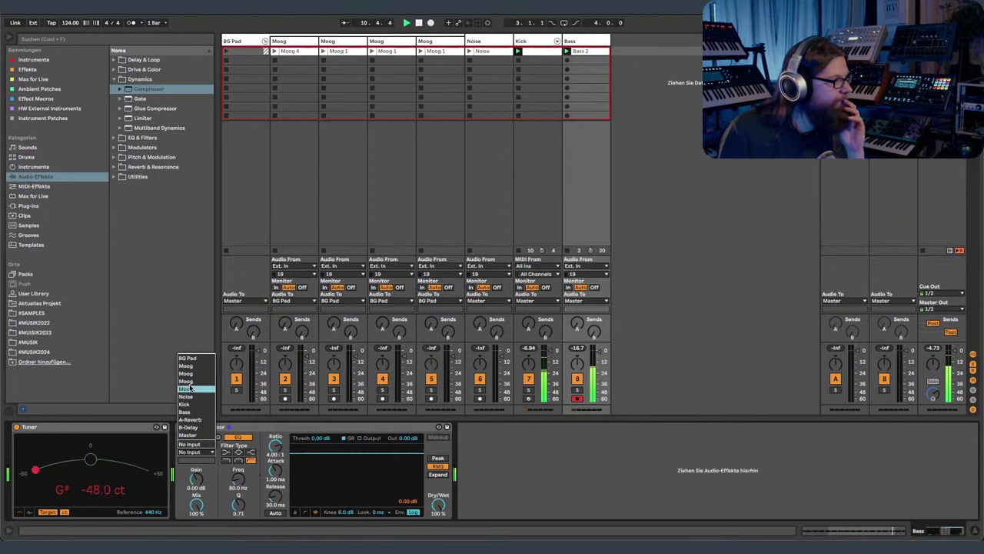
click(198, 406)
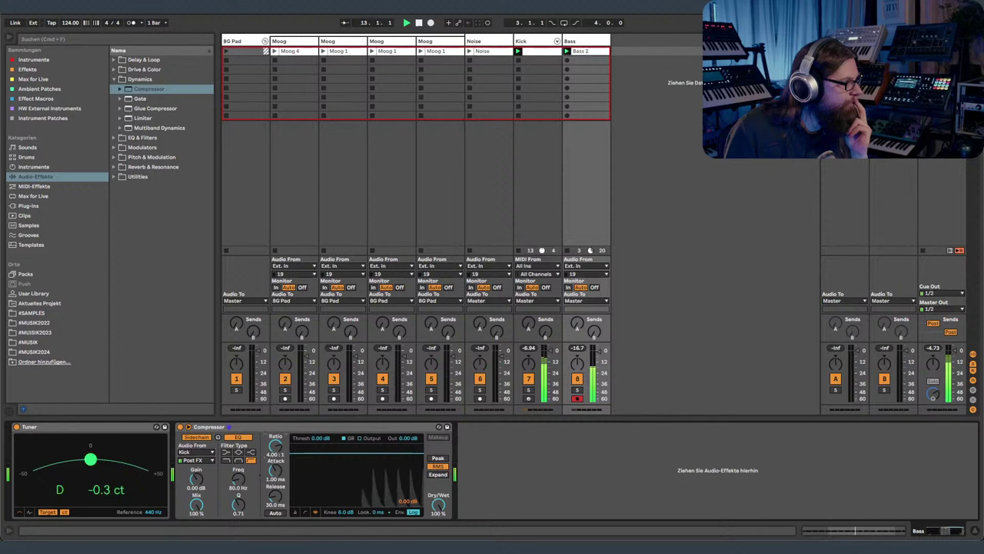
drag(276, 448, 276, 411)
drag(326, 453, 325, 483)
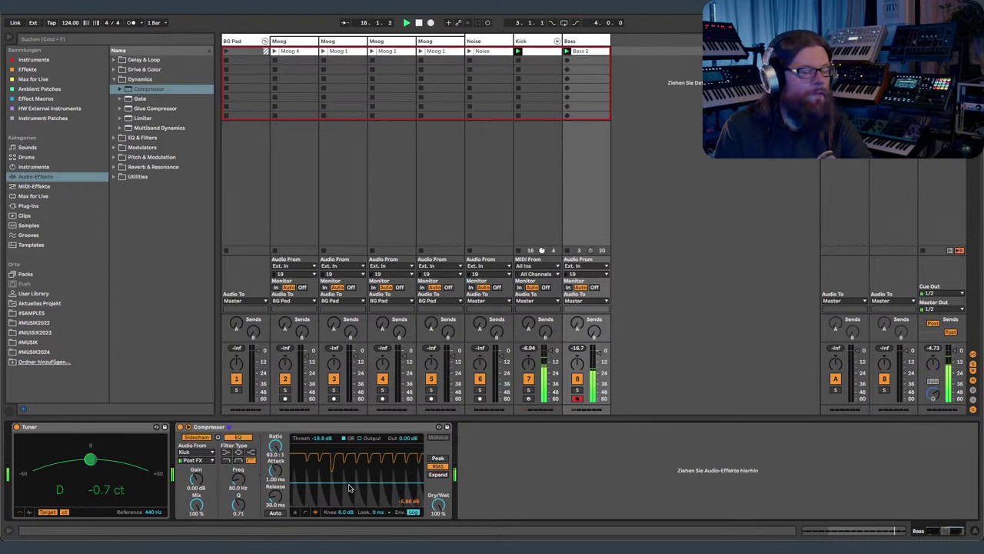
- Copy the Bass track's Compressor to the Noise track after Pro-Q 3 and set its threshold to about -27.8 dB
click(473, 114)
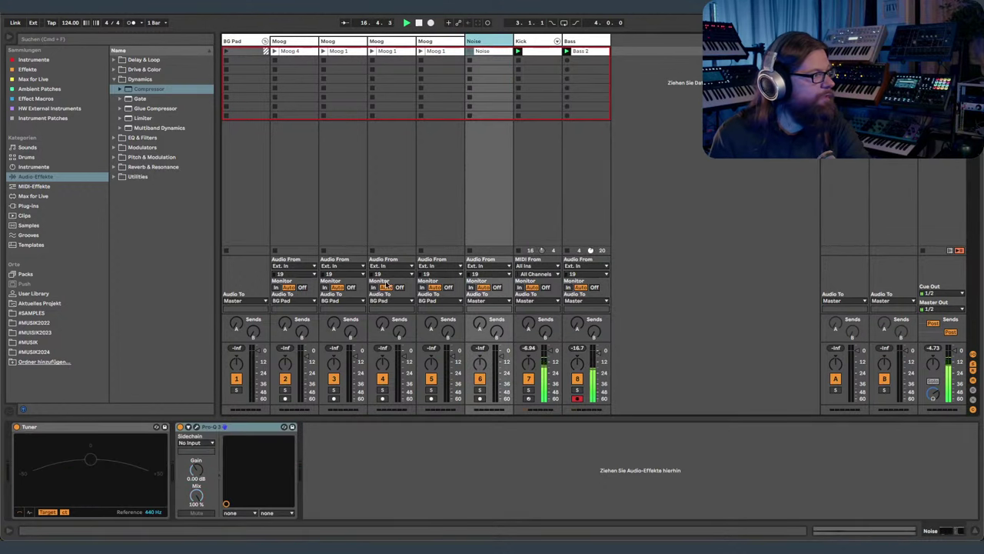
click(597, 43)
click(282, 427)
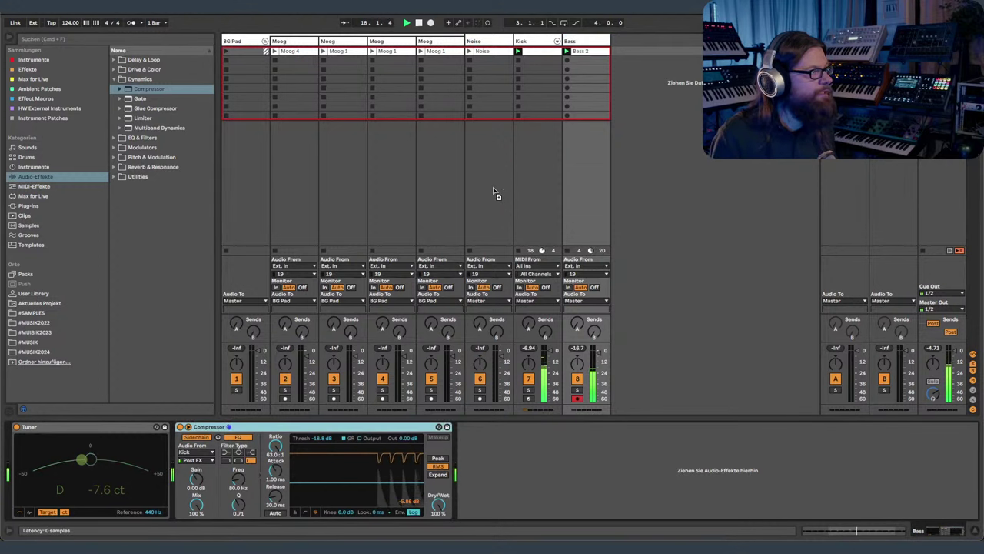
click(496, 194)
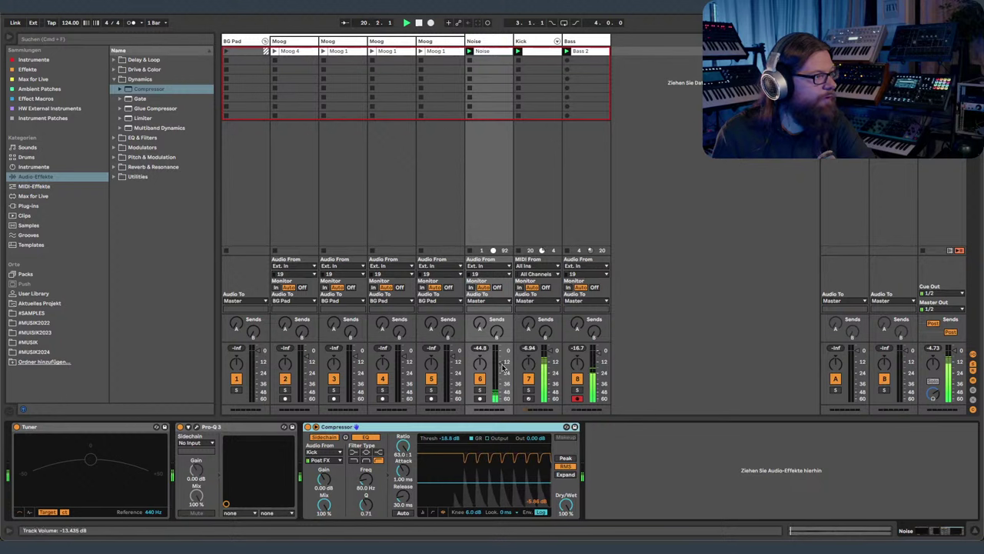
drag(487, 481, 487, 492)
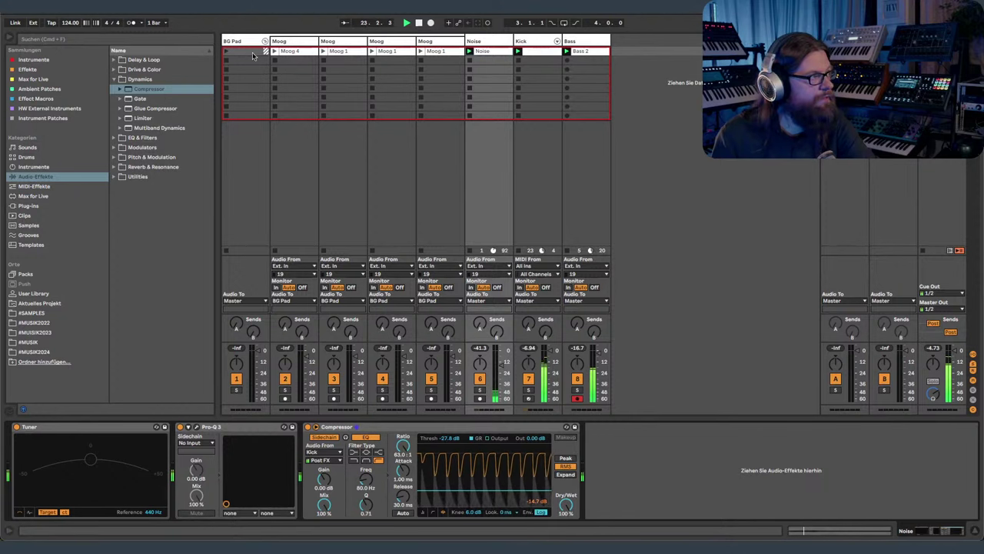
- Launch the BG Pad clips and copy the Noise Compressor to the BG Pad group with a threshold of about -24.1 dB
click(275, 51)
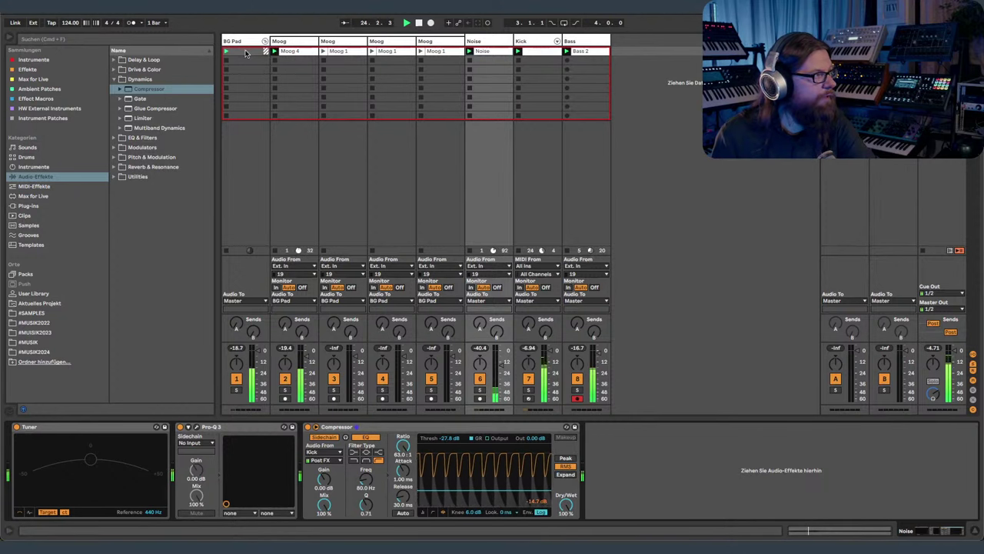
click(225, 51)
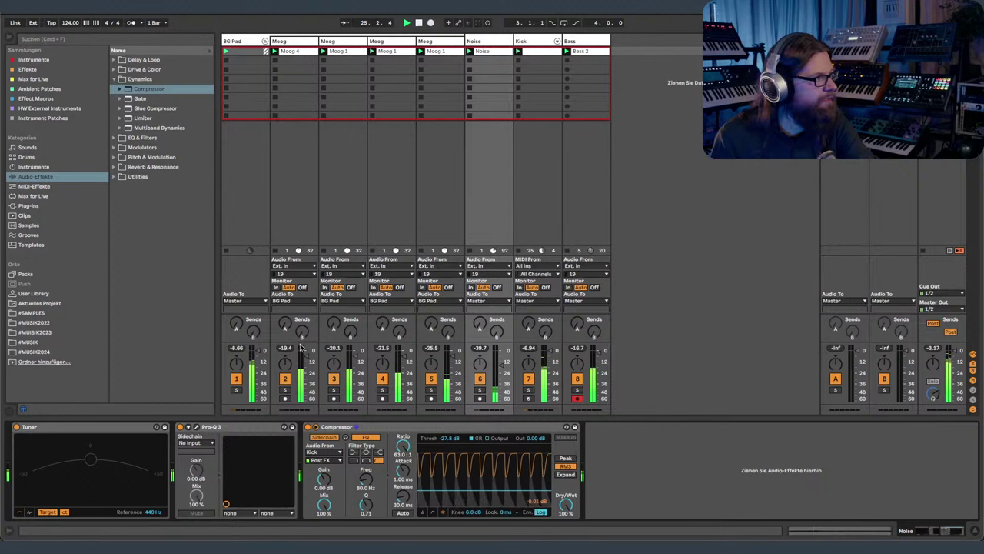
click(252, 41)
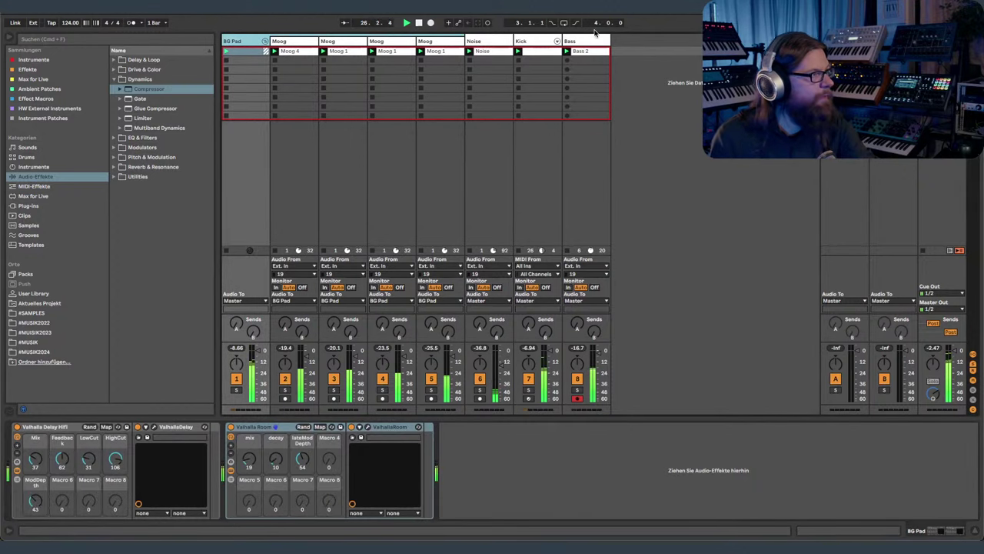
click(498, 43)
drag(413, 424, 250, 204)
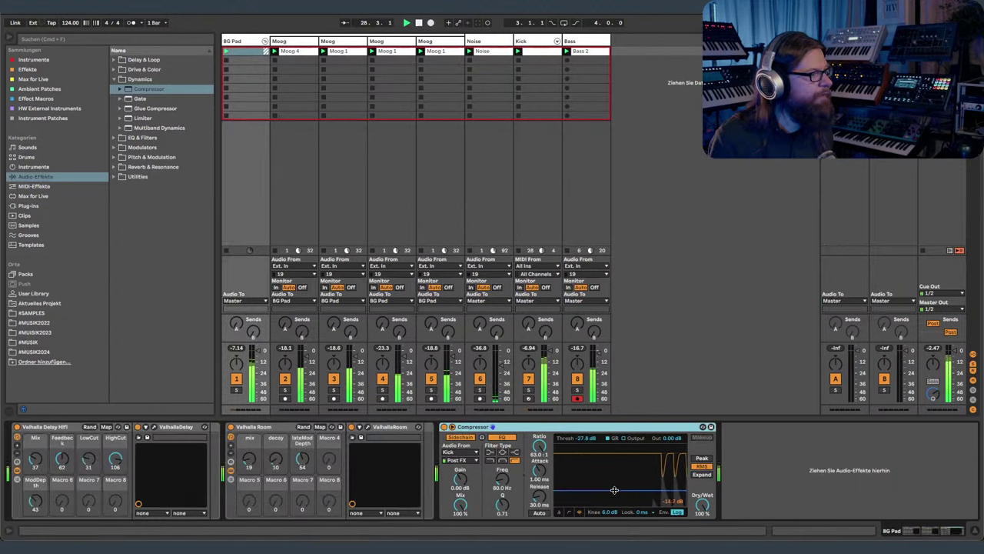
drag(615, 489, 615, 487)
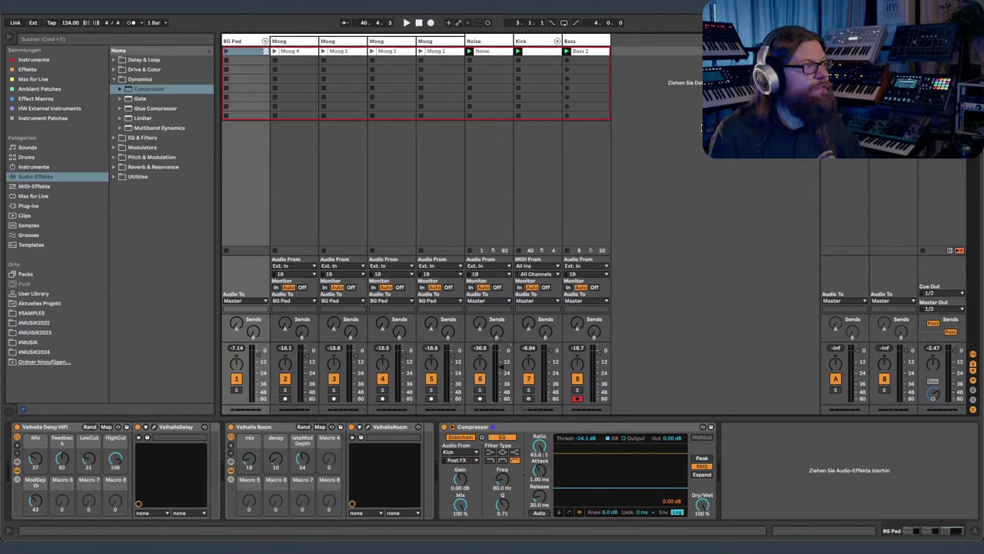
- Insert an audio track named Hihats after Bass and record Minimoog hi-hat takes into its second and third slots
right_click(646, 88)
click(655, 95)
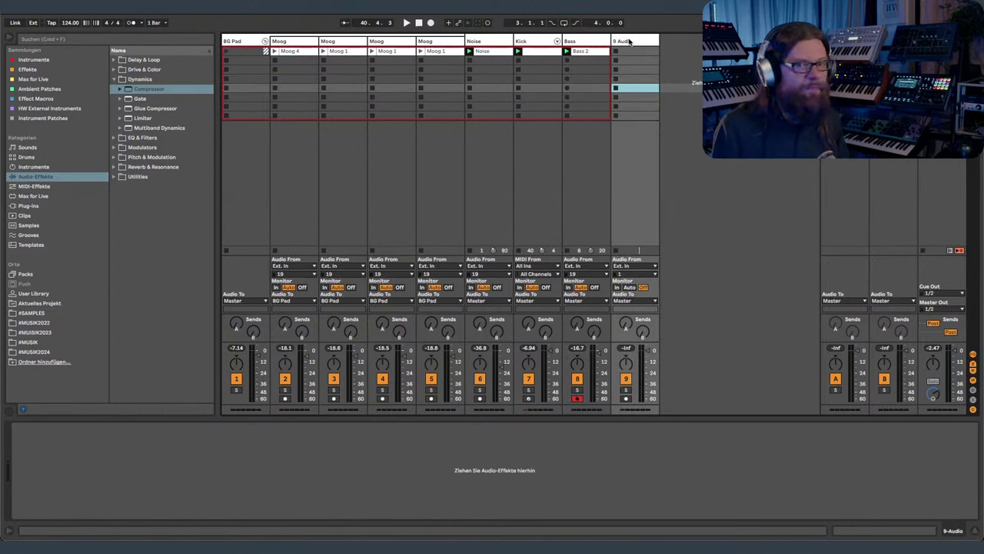
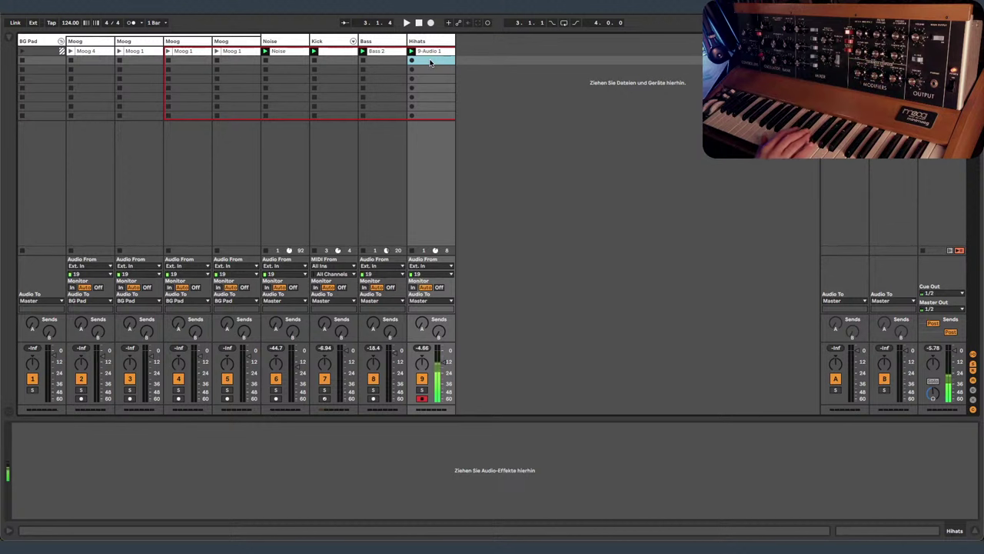
key(Return)
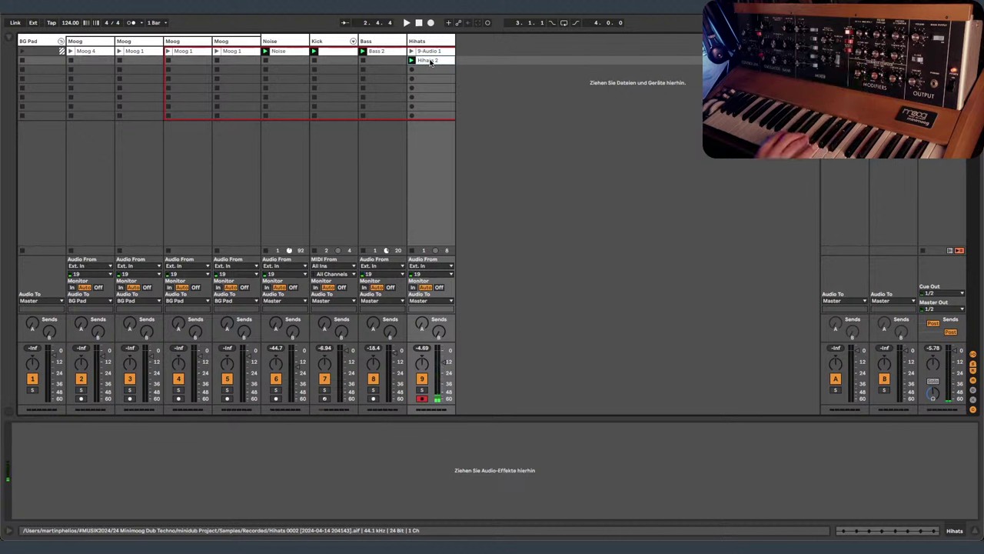
key(super+shift+F9)
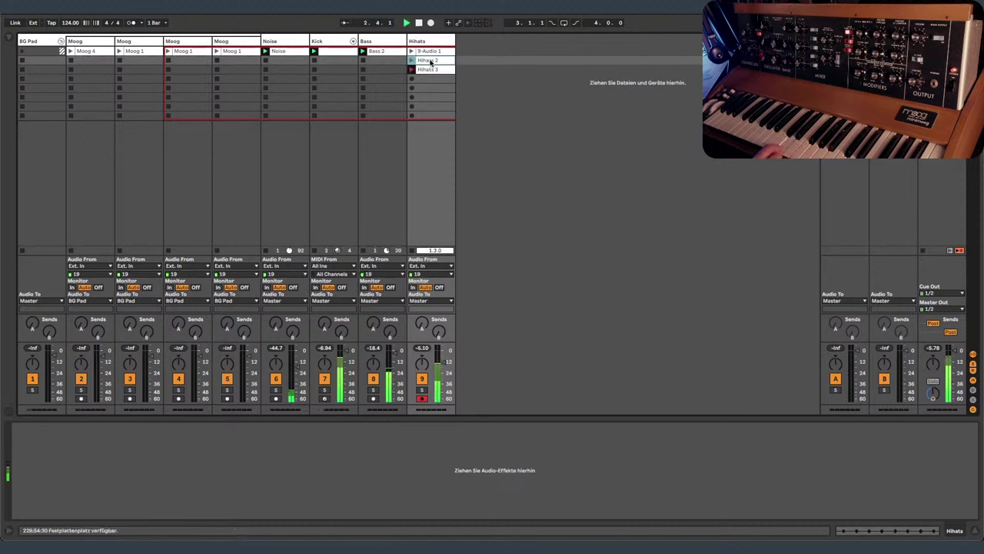
key(space)
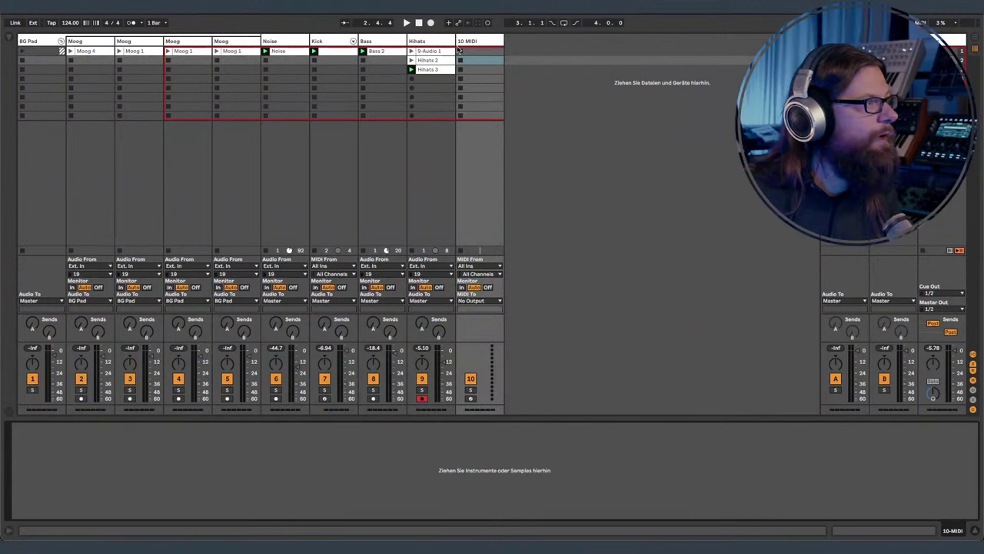
- Load a Drum Rack on the 10 MIDI track and place the 9-Audio 1 hi-hat recording on its C1 pad
click(10, 40)
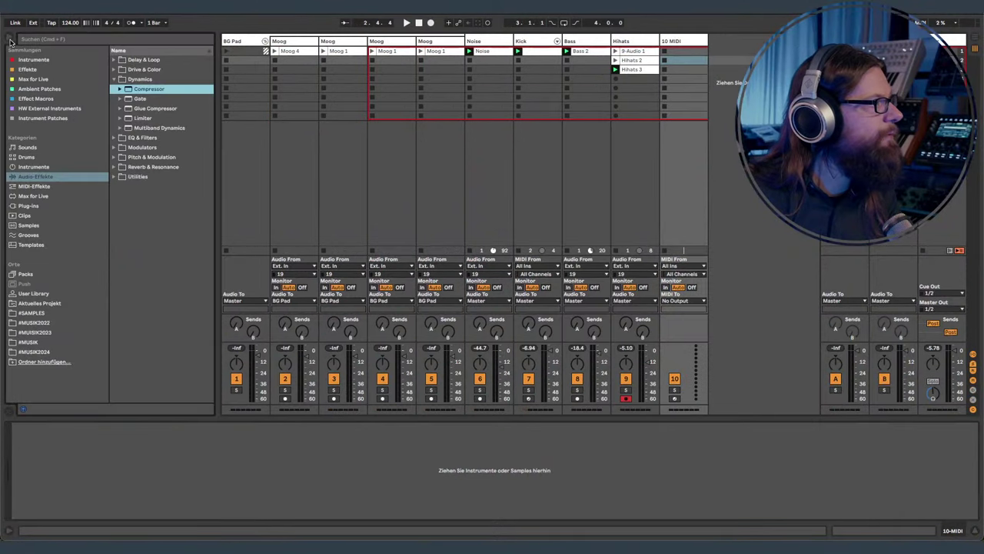
click(61, 62)
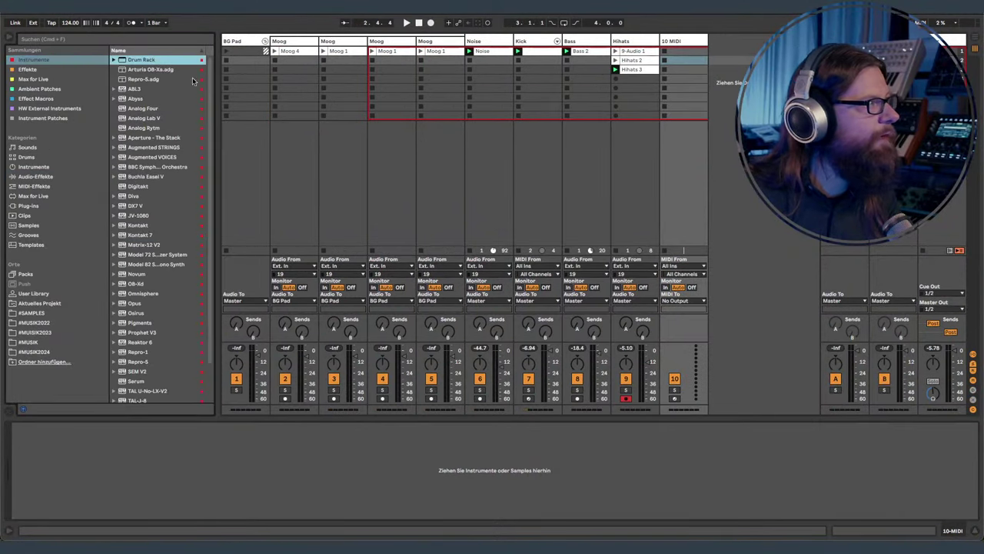
double_click(142, 60)
click(635, 52)
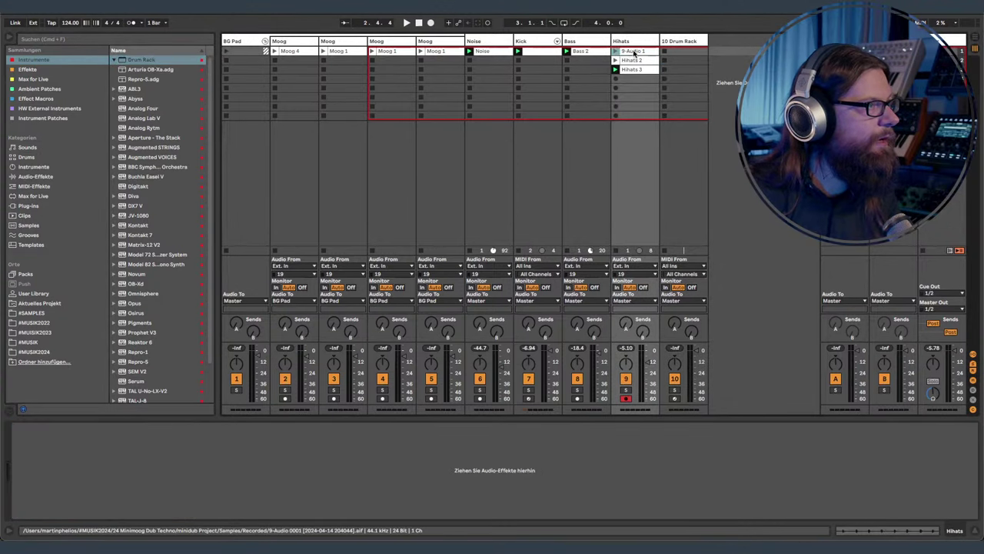
drag(126, 483, 45, 503)
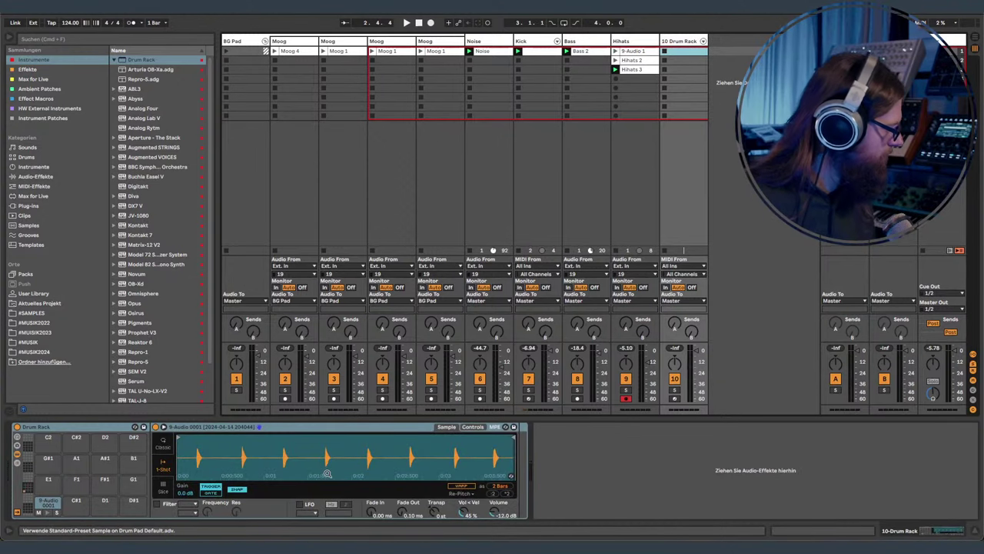
- Arm the Drum Rack track instead of Hihats and trim the C1 sample to one hit in Classic mode
click(626, 398)
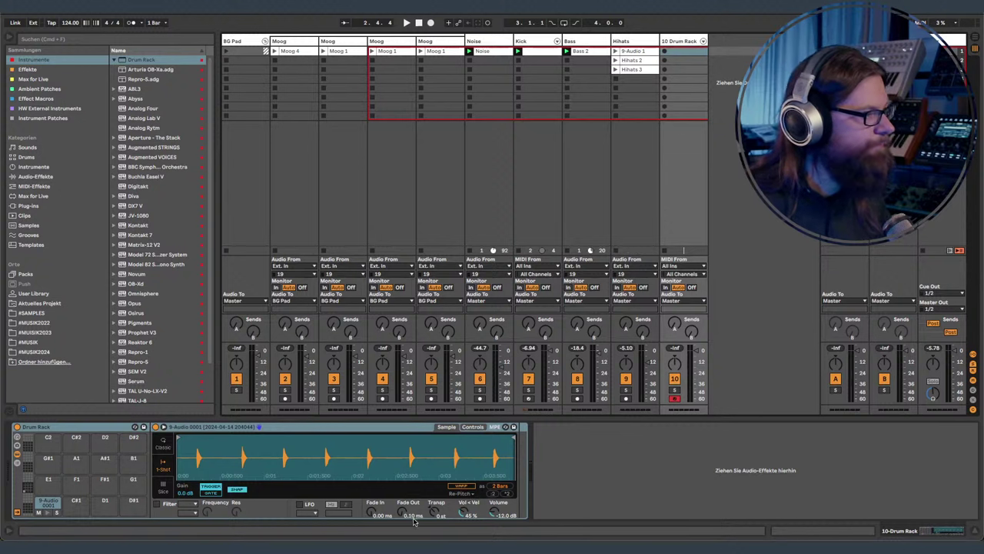
click(165, 445)
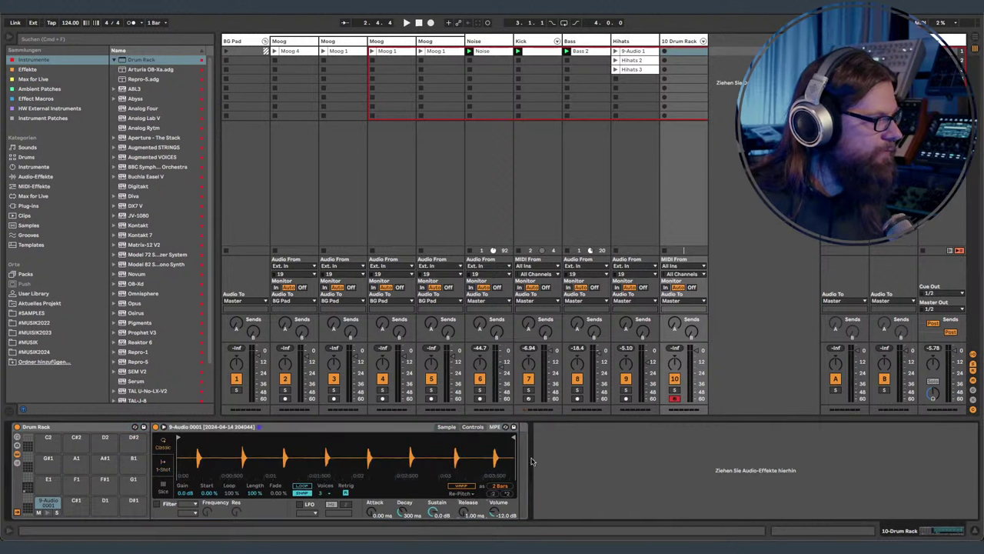
mouse_move(516, 439)
mouse_down()
mouse_move(195, 440)
mouse_move(257, 440)
mouse_up()
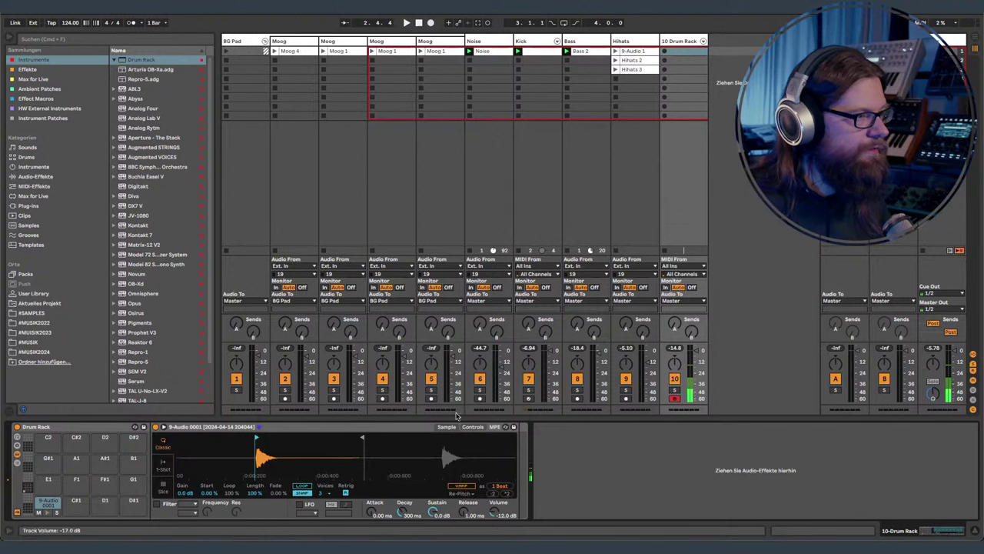
- Insert Pro-Q 3 after the Drum Rack with a 24 dB/oct low cut at about 664 Hz and a Q of about 0.42
click(31, 69)
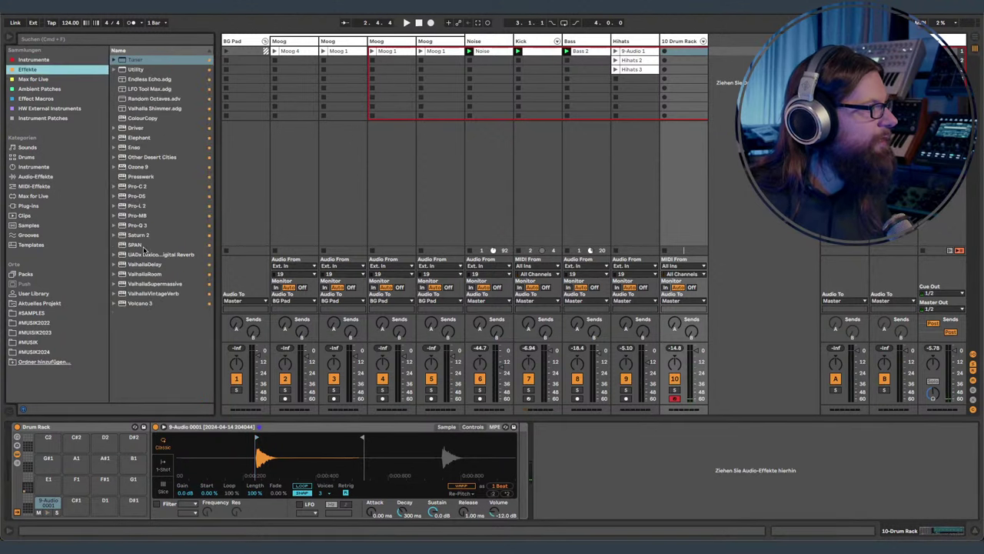
drag(143, 227, 571, 441)
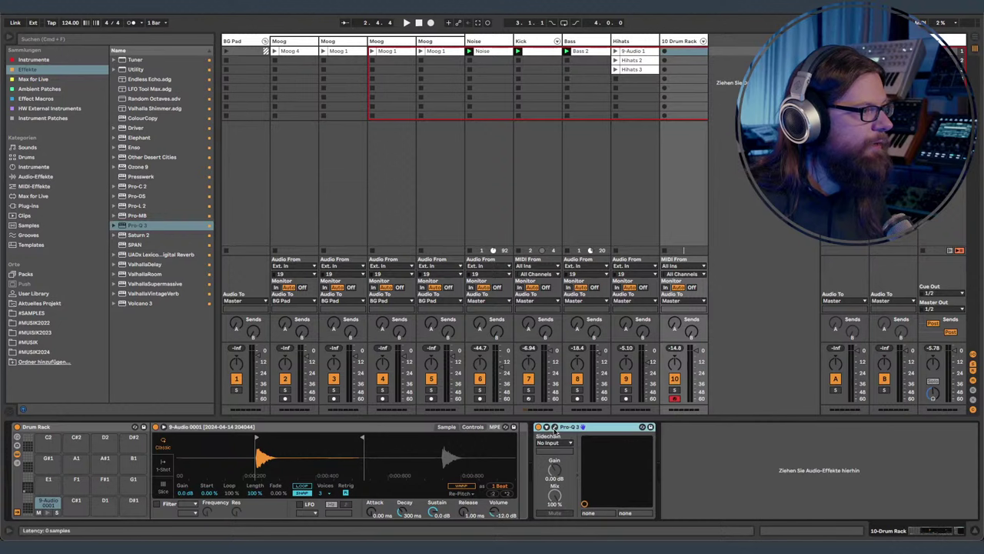
click(555, 427)
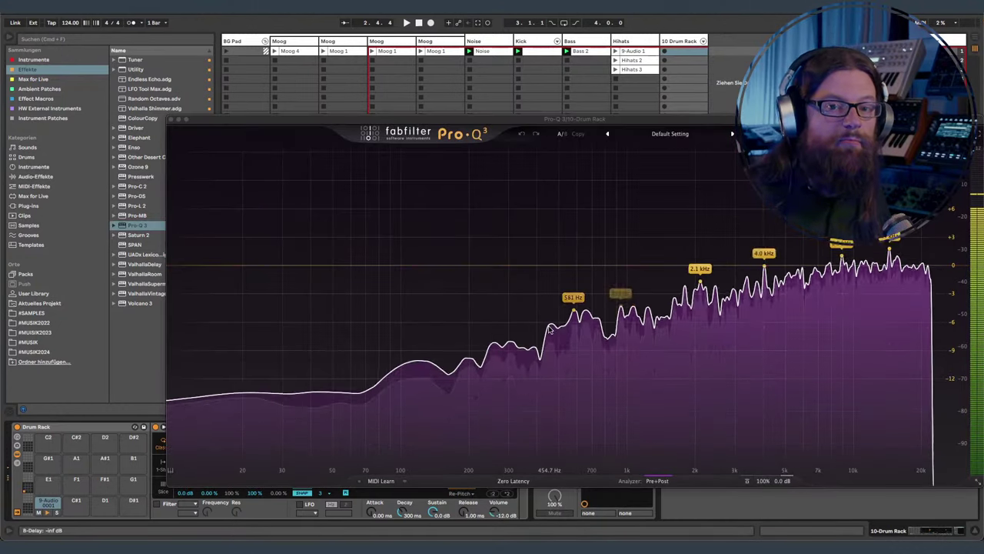
click(398, 269)
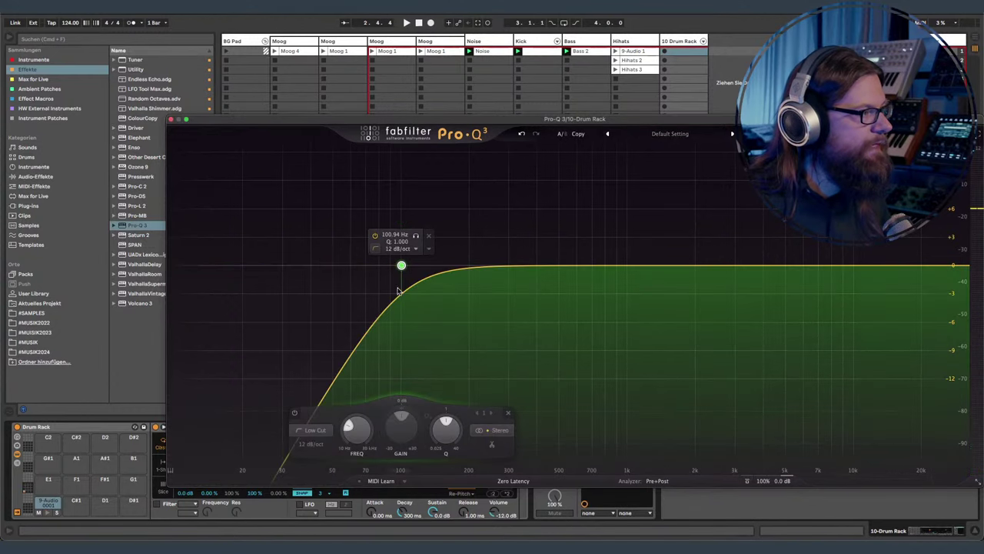
click(397, 248)
click(406, 294)
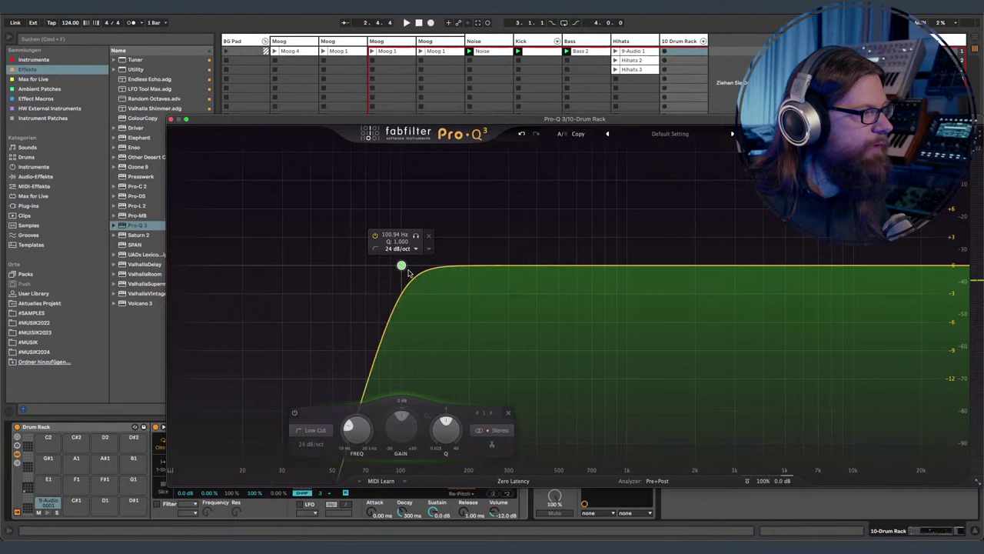
drag(402, 267, 588, 336)
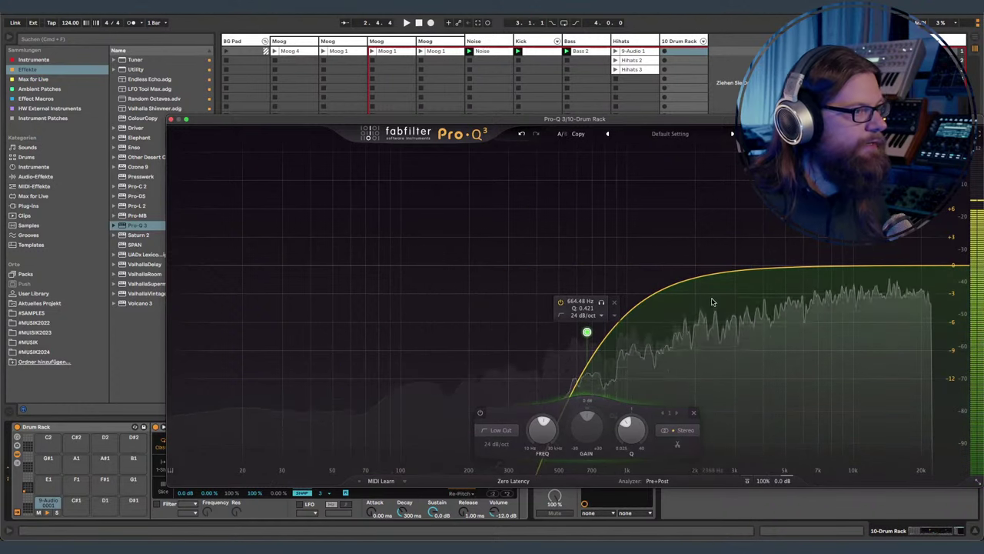
drag(712, 301, 713, 300)
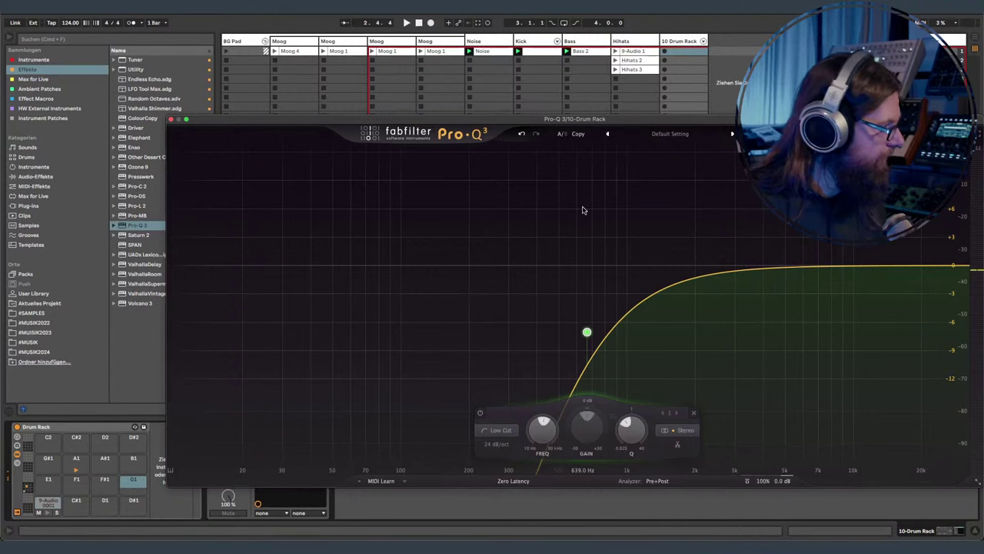
click(171, 119)
click(171, 119)
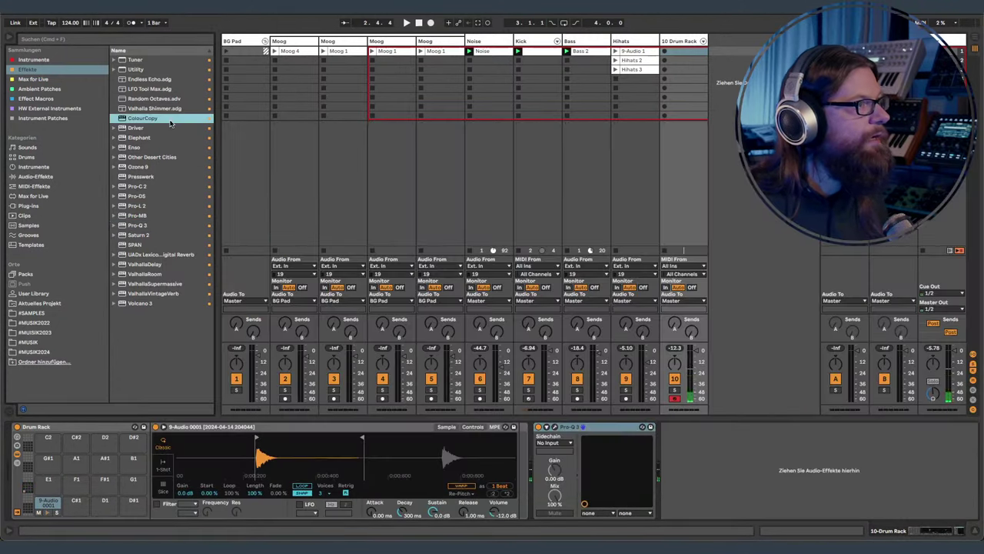
- Create a one-bar clip in the Drum Rack track's first slot with C1 hi-hats at 1.1.3, 1.2.3, 1.3.3 and 1.4.3, and play it
double_click(684, 51)
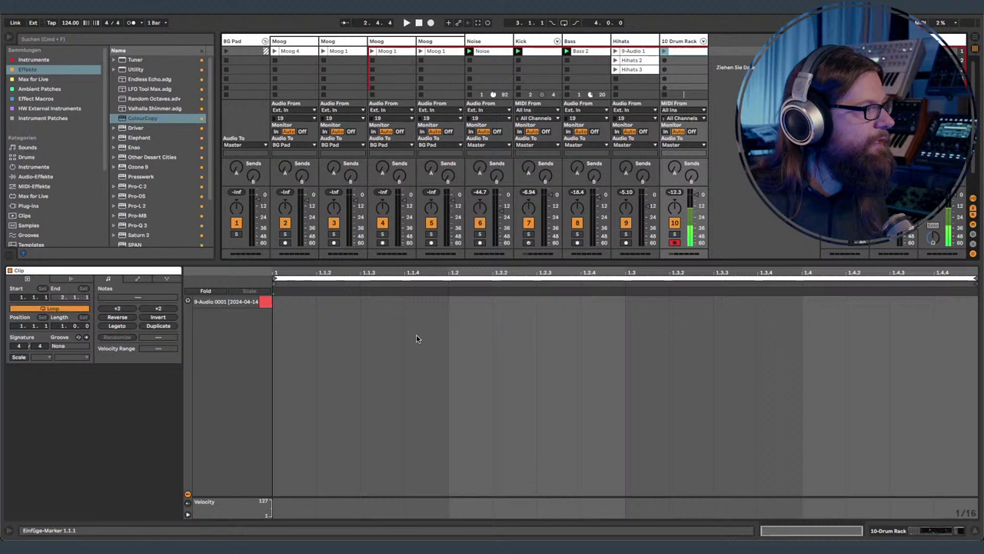
double_click(374, 301)
double_click(551, 301)
double_click(730, 304)
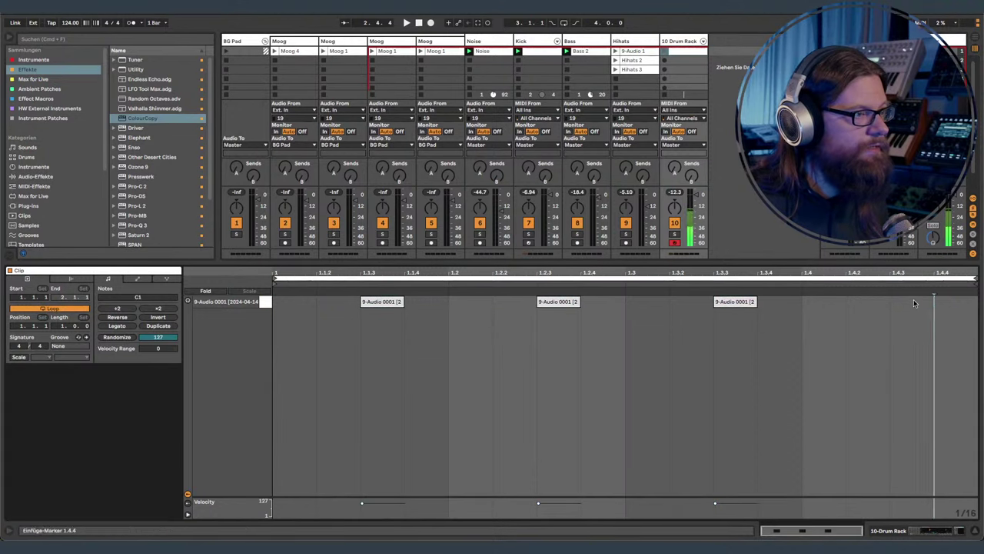
double_click(913, 301)
key(space)
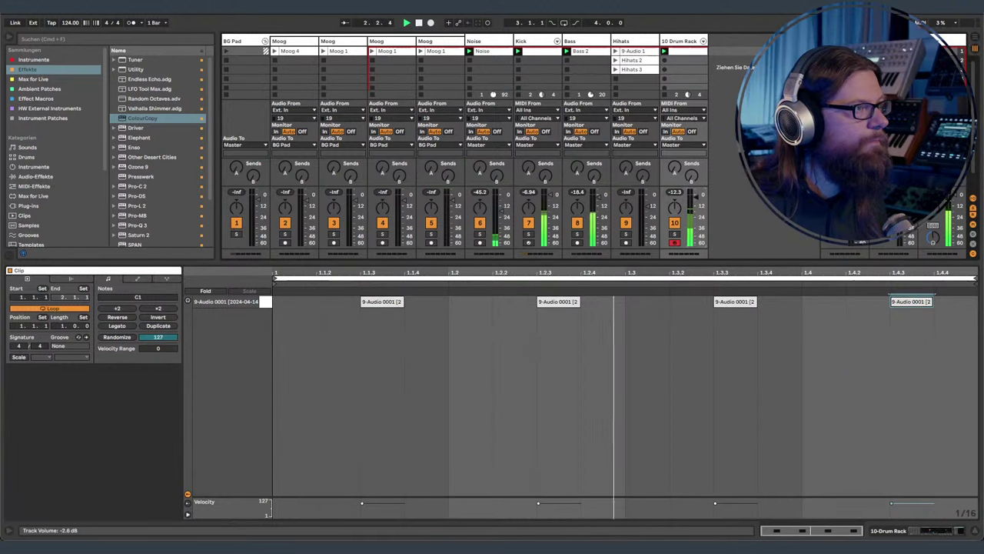
- Place the Hihats 2 recording on the Drum Rack's C#1 pad and trim it to a single hit
double_click(687, 42)
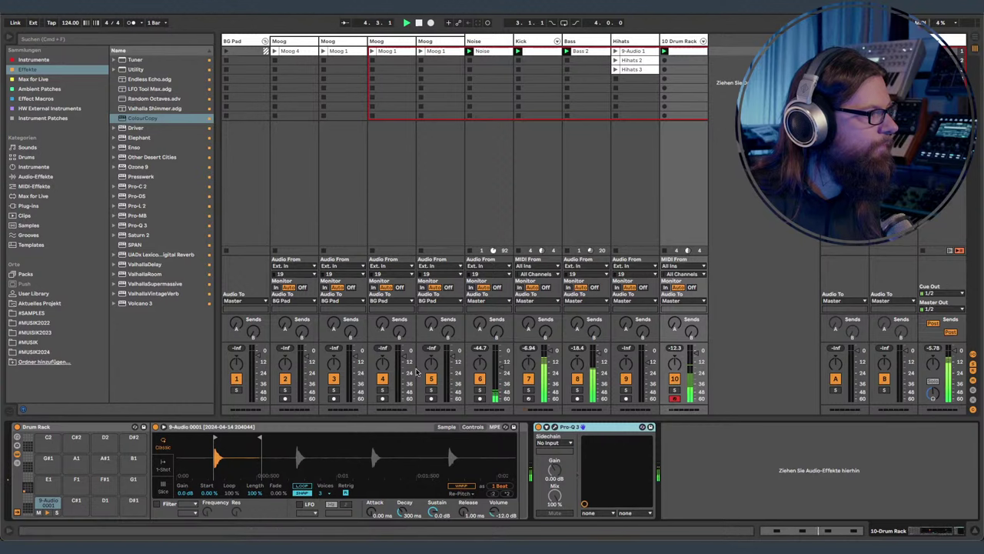
click(635, 60)
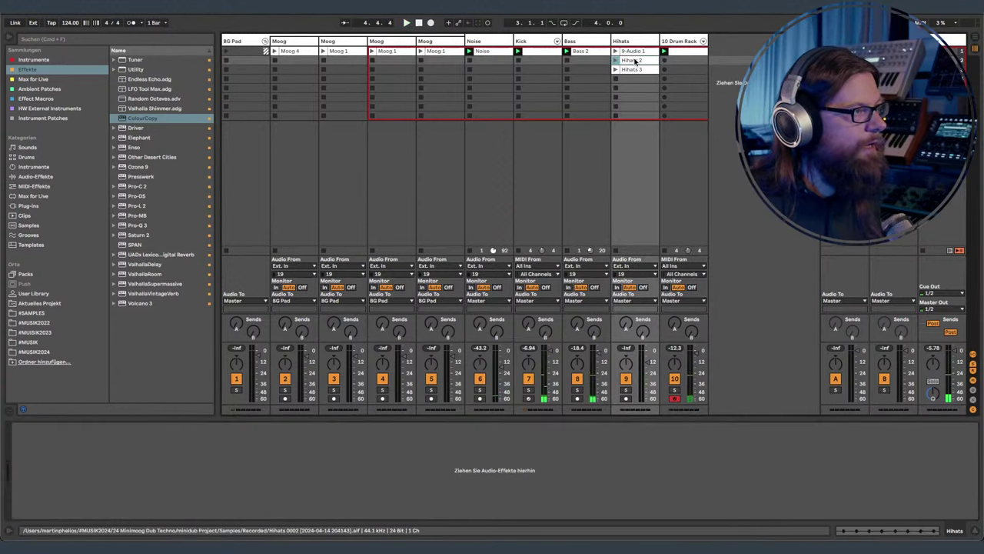
double_click(636, 60)
double_click(677, 42)
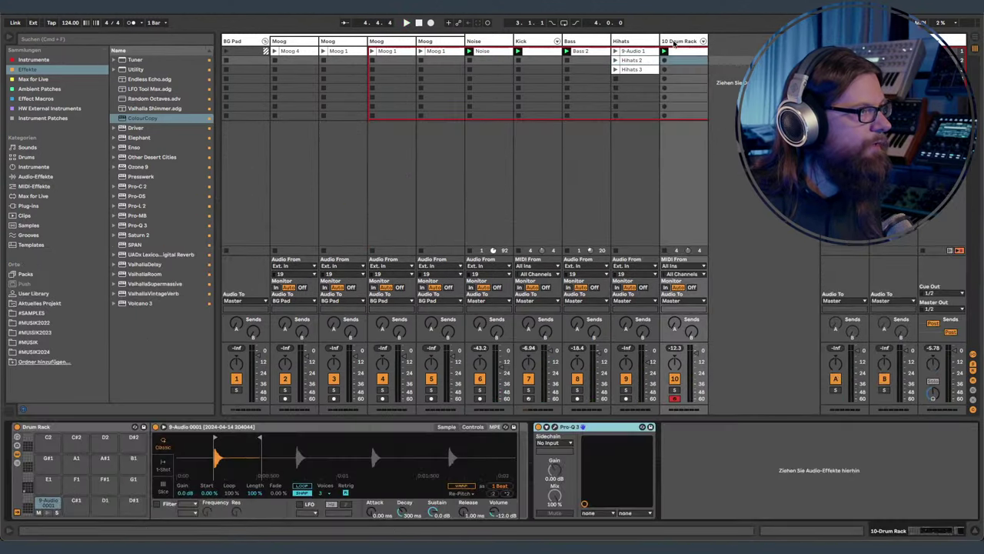
drag(638, 63, 222, 475)
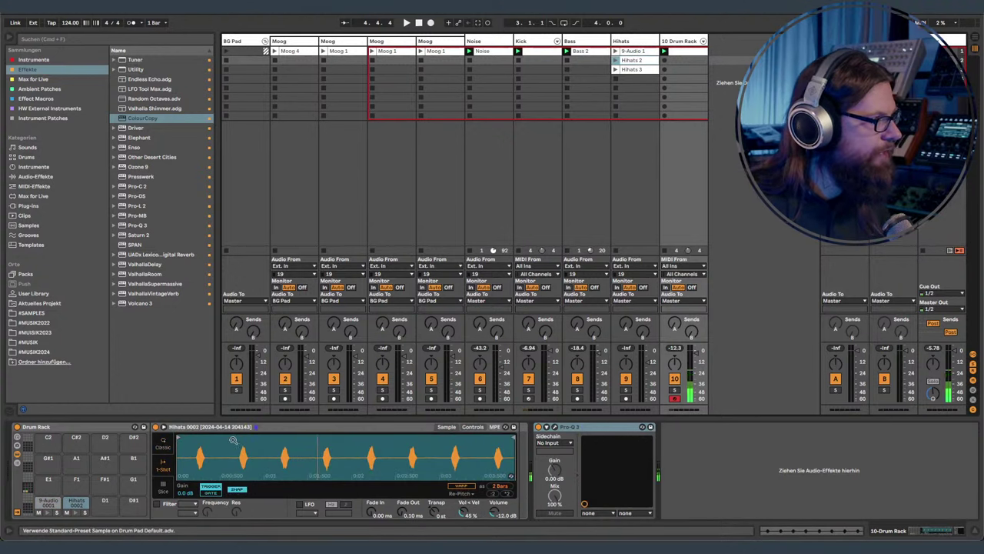
drag(197, 440, 238, 439)
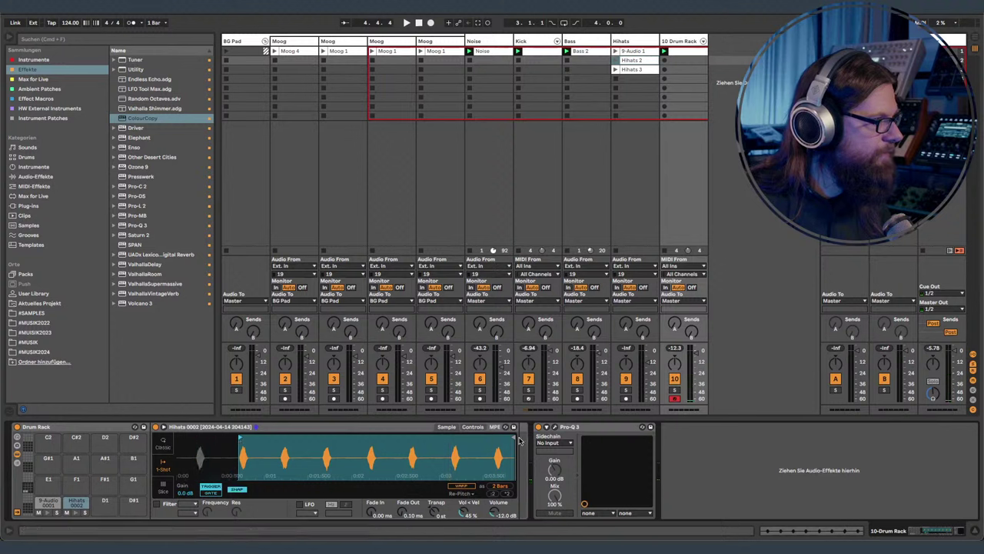
mouse_move(514, 438)
mouse_down()
mouse_move(264, 442)
mouse_move(246, 500)
mouse_up()
drag(186, 442, 273, 438)
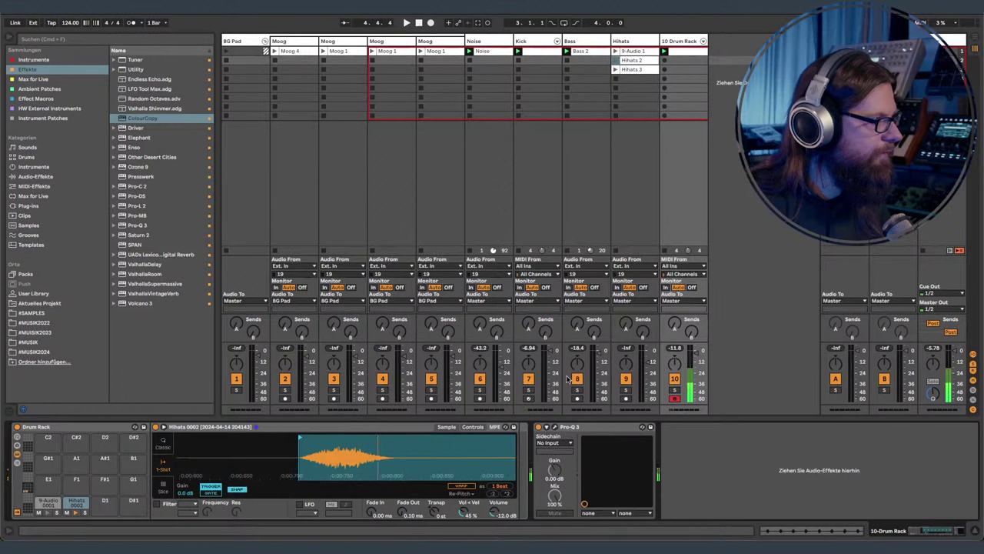
- Add a C#1 Hihats 2 note at 1.1.4 in the Drum Rack clip during playback and set its velocity to 40
double_click(679, 52)
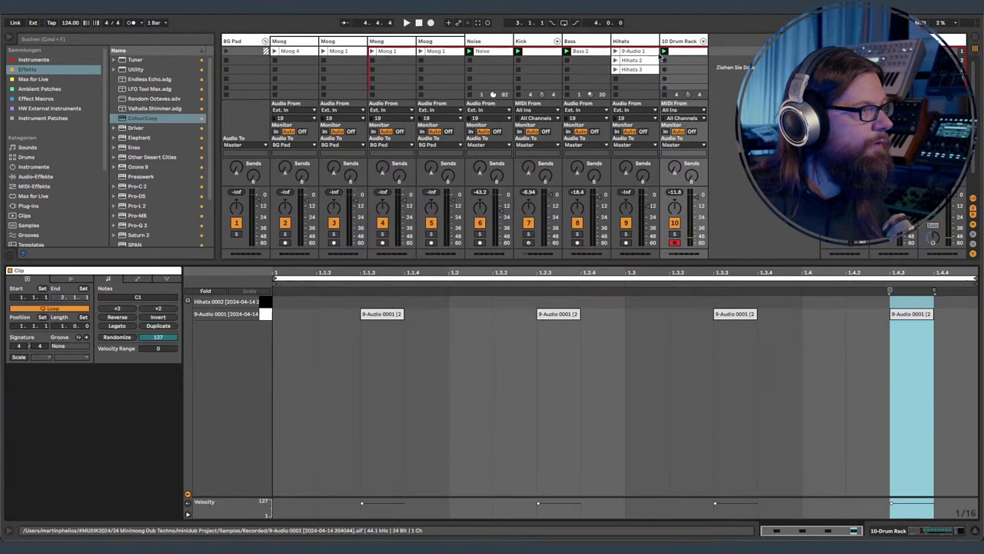
key(space)
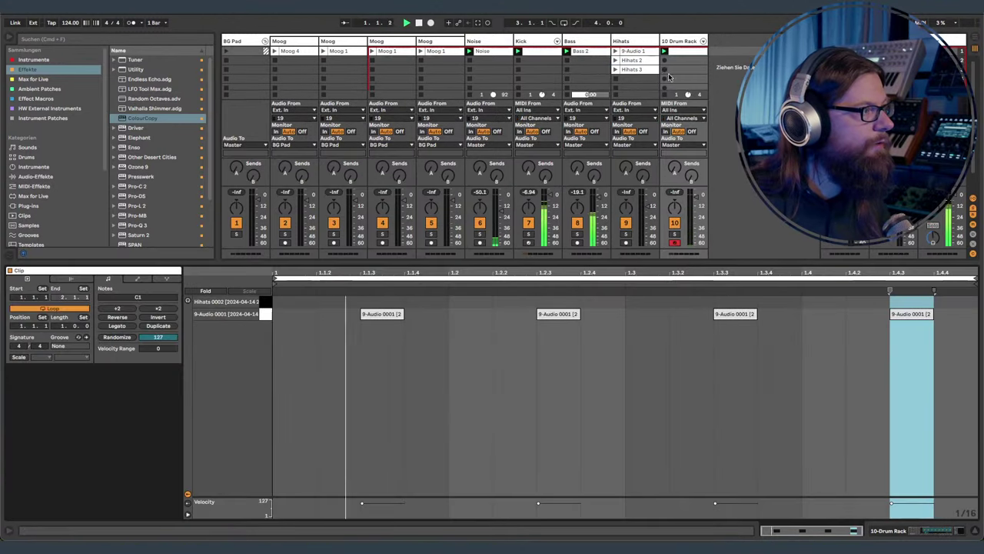
double_click(423, 301)
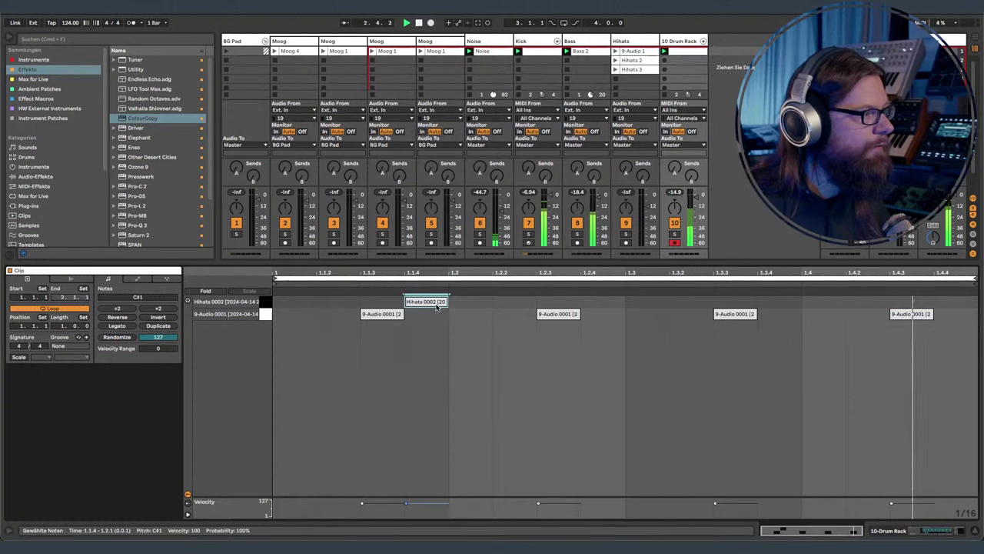
drag(437, 303, 437, 349)
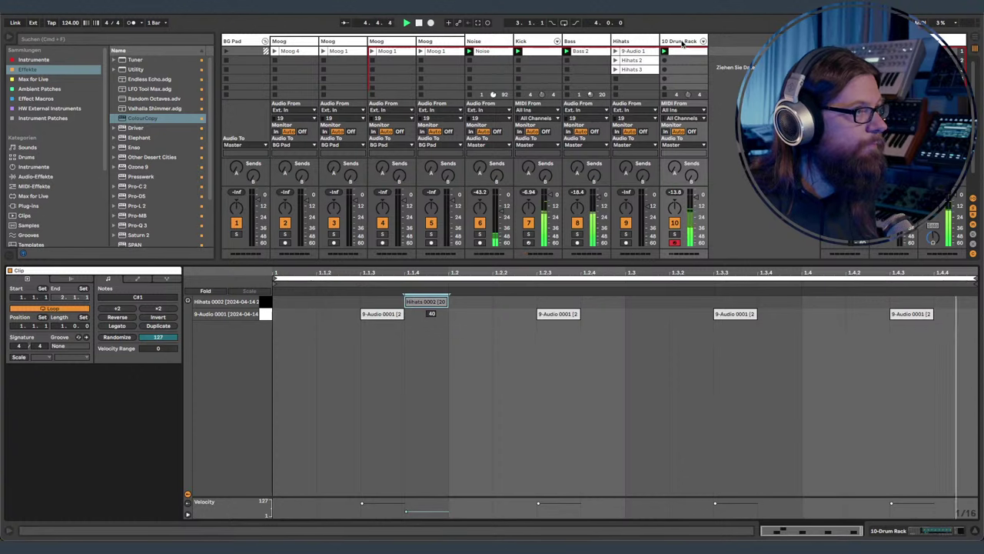
- Stop playback, place the Hihats 3 recording on the Drum Rack's D1 pad and trim it to a single hit
double_click(683, 42)
key(space)
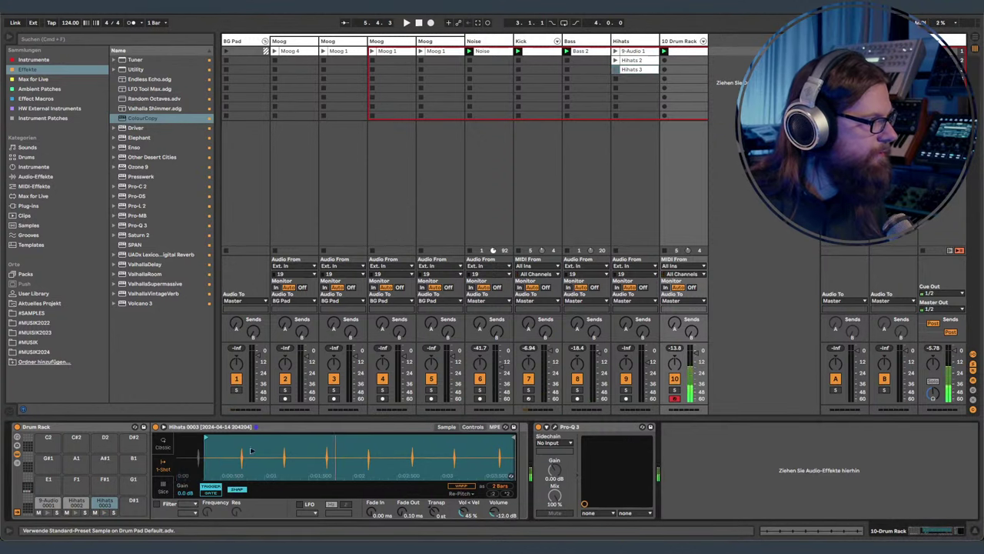
drag(183, 435, 282, 437)
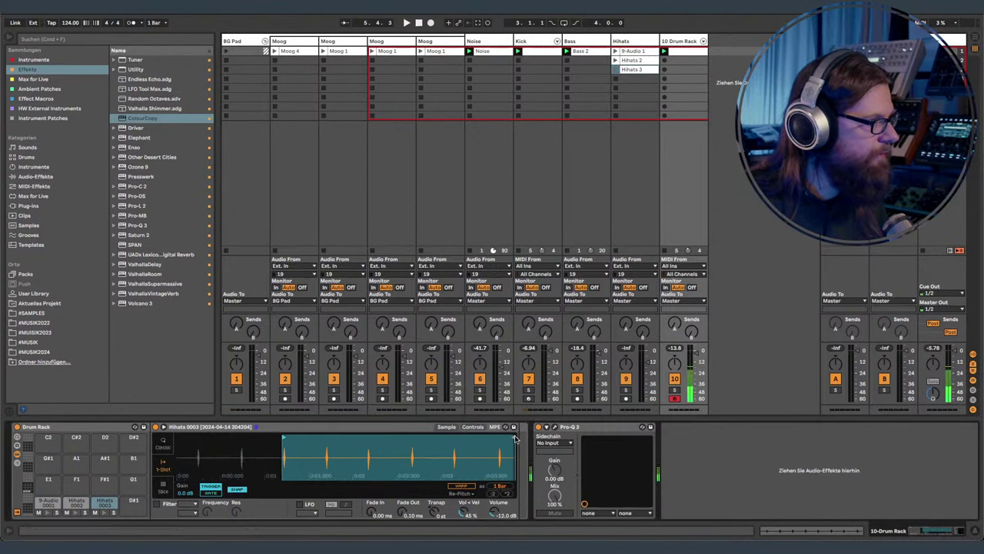
drag(515, 437, 297, 438)
drag(286, 454, 286, 519)
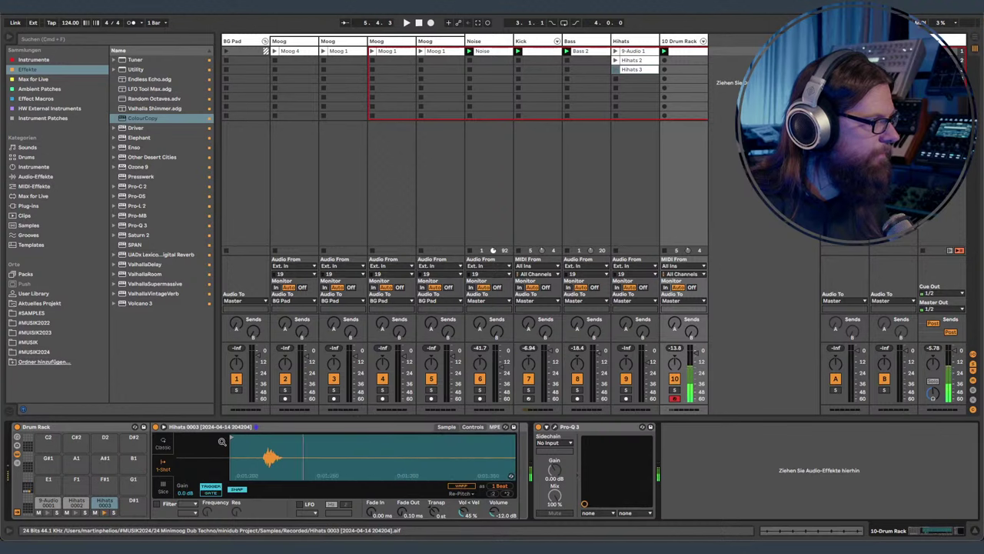
drag(231, 436, 262, 437)
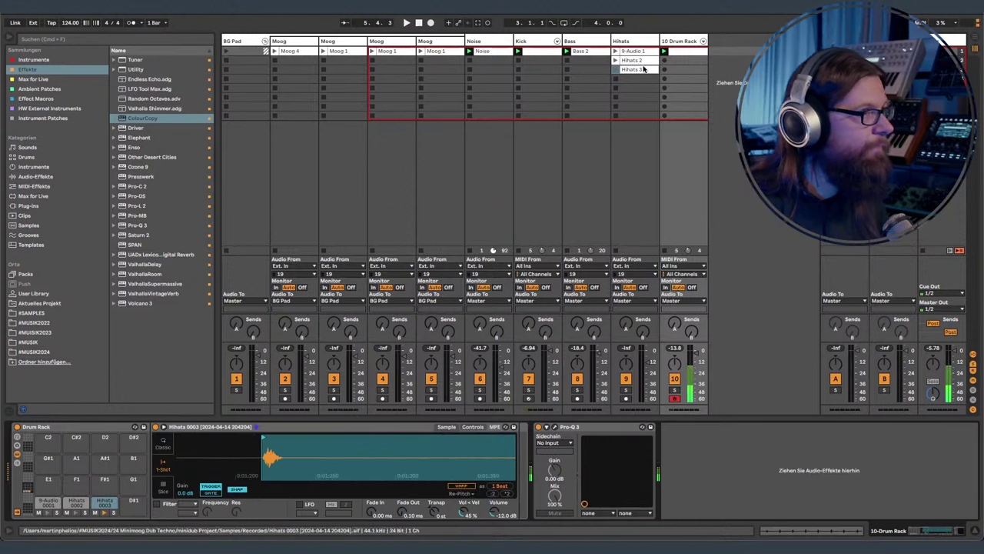
- Add Hihats 3 notes at velocity 40 on the second and fourth sixteenth of every beat in the Drum Rack clip and play it
double_click(683, 53)
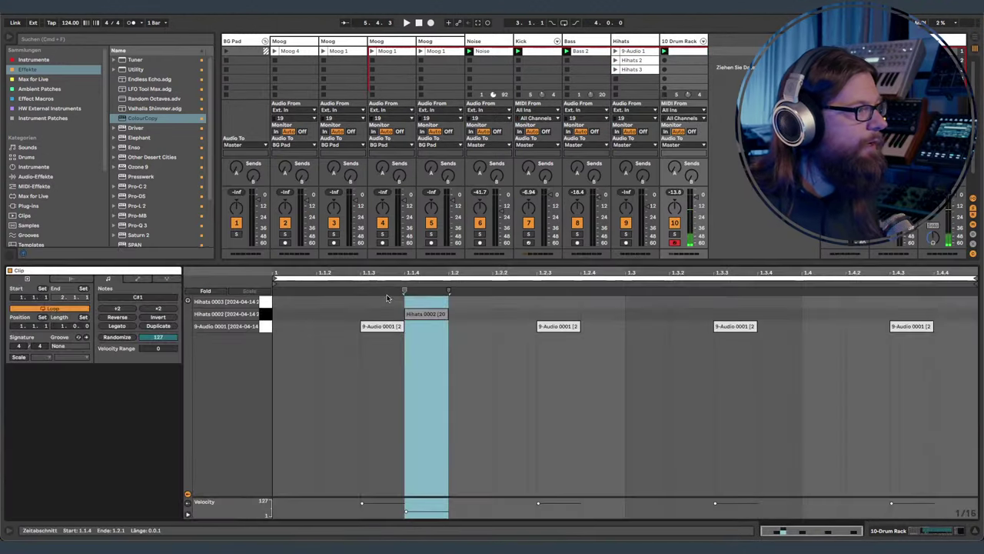
double_click(497, 302)
double_click(598, 302)
key(space)
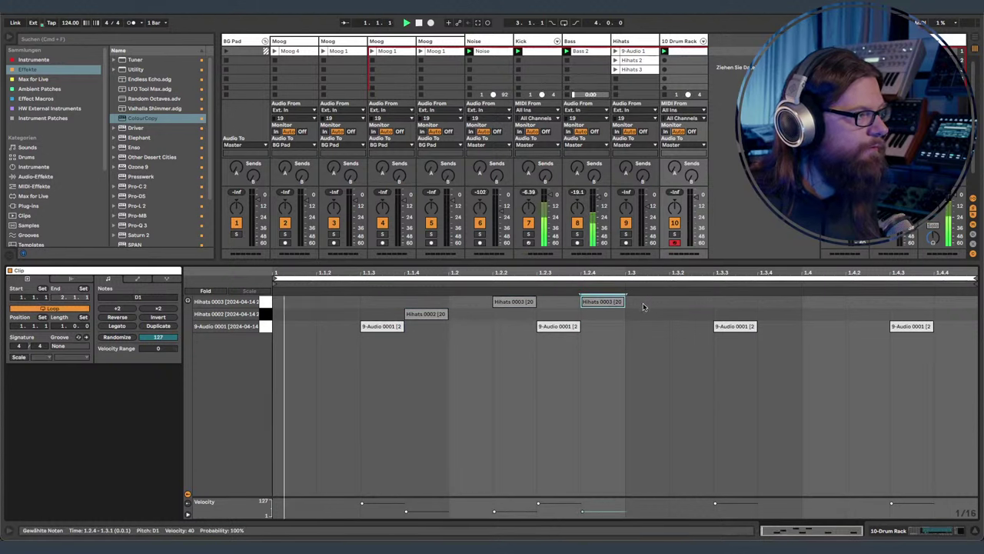
mouse_move(641, 304)
mouse_down()
mouse_move(481, 301)
mouse_move(672, 316)
mouse_move(699, 305)
mouse_move(867, 305)
mouse_move(332, 315)
mouse_up()
click(441, 345)
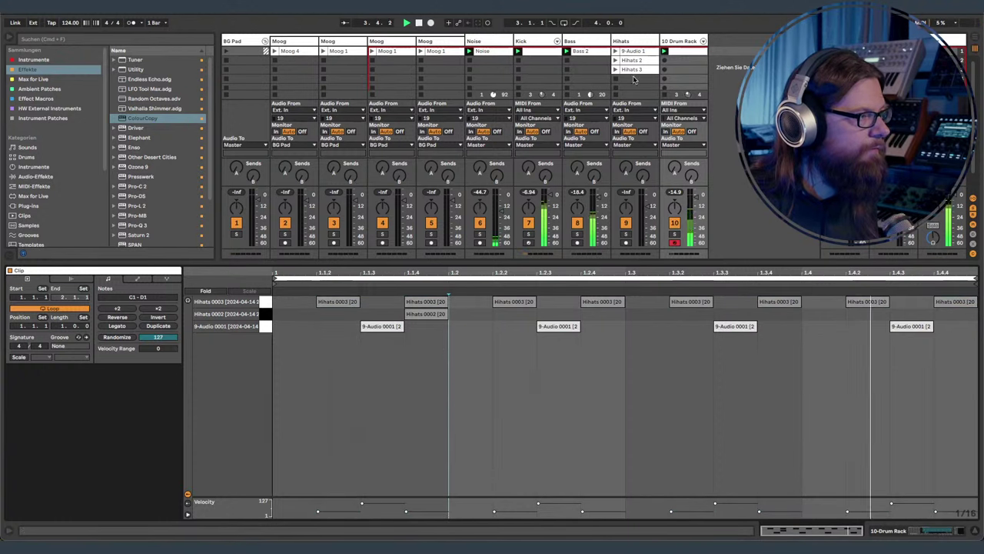
- Vary the Hihats 3 note velocities during playback, setting 1.2.4 to 31, 1.4.4 to 21 and 1.4.2 to 34
click(338, 301)
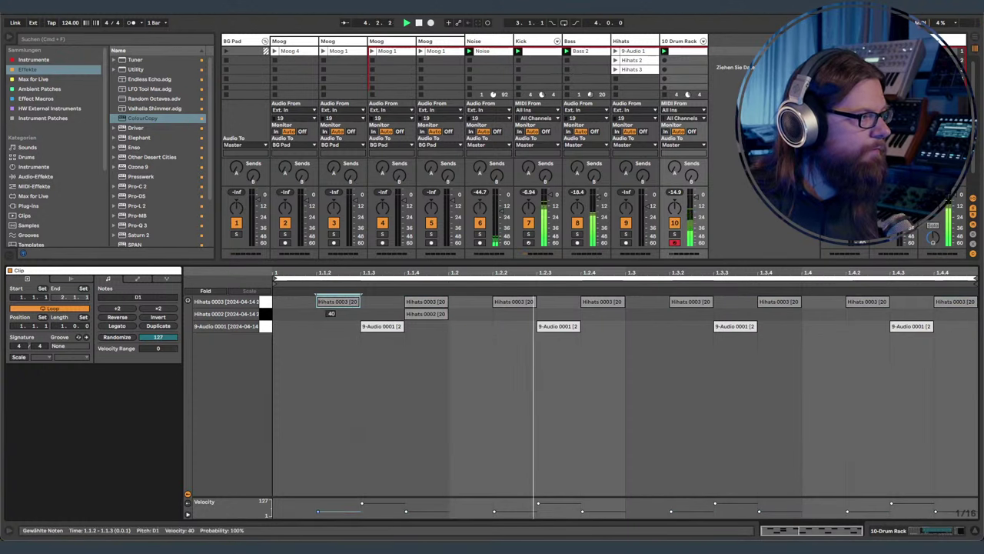
click(514, 302)
click(602, 302)
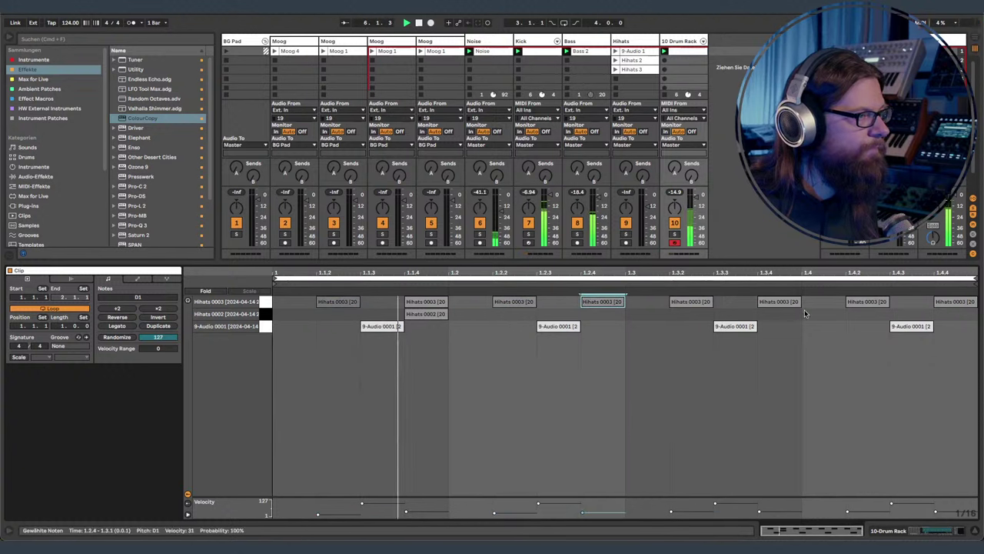
click(779, 302)
click(954, 301)
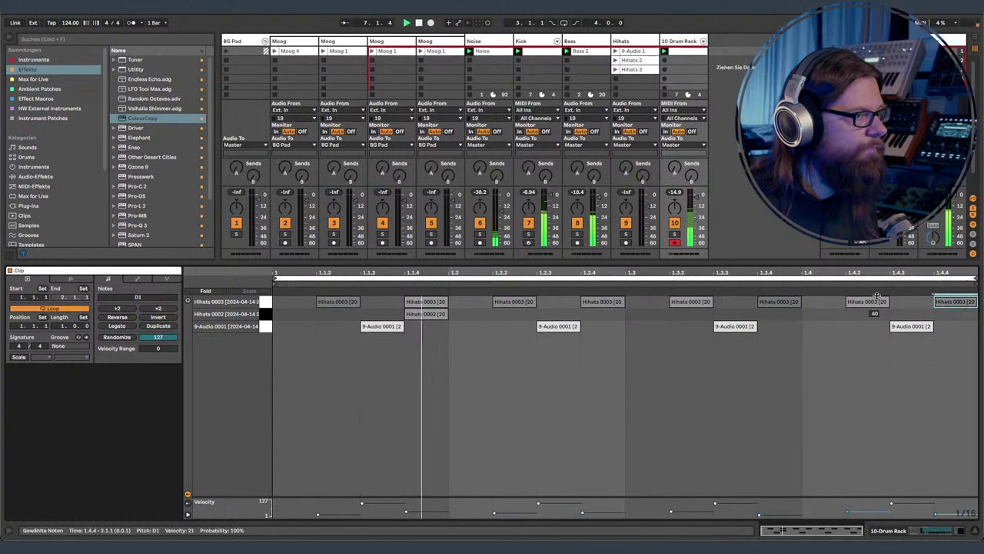
click(864, 302)
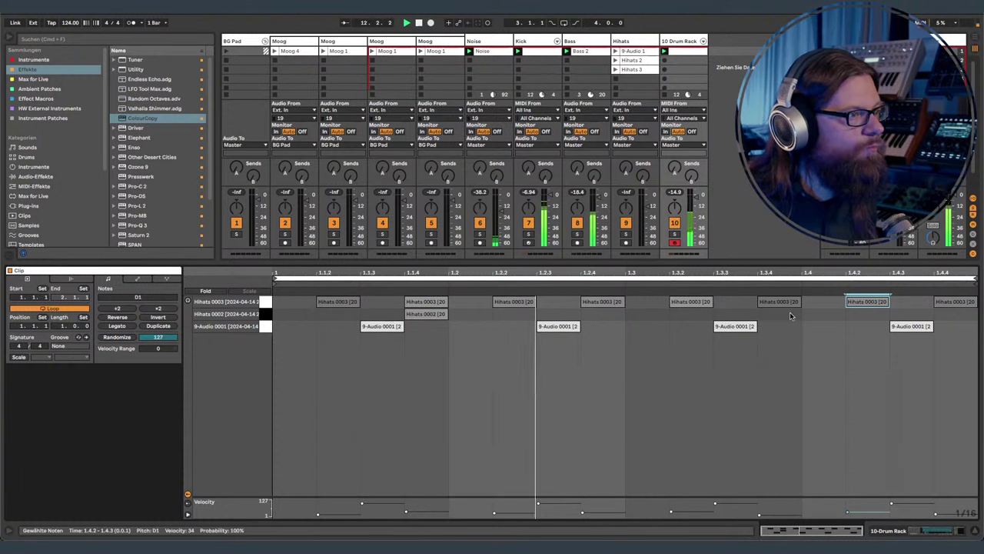
- Move the Hihats recording track behind the Drum Rack track and rename the Drum Rack track as Hihat
double_click(680, 43)
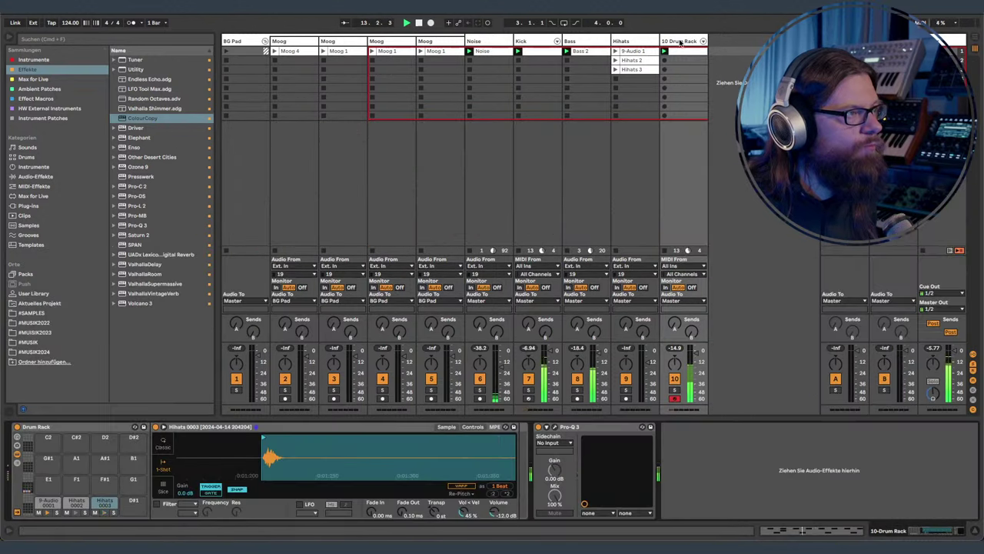
drag(628, 43, 672, 43)
click(626, 43)
text(Hihat)
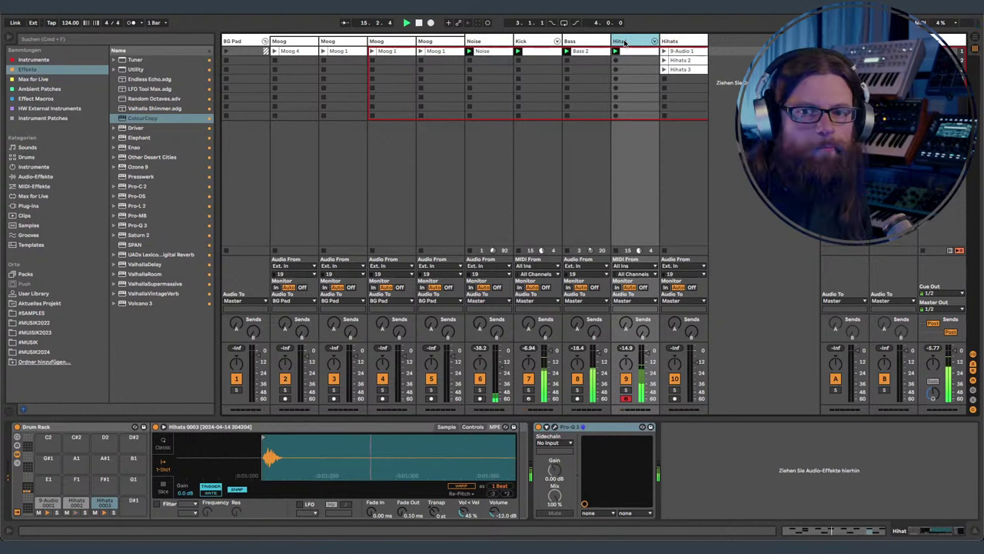
click(615, 50)
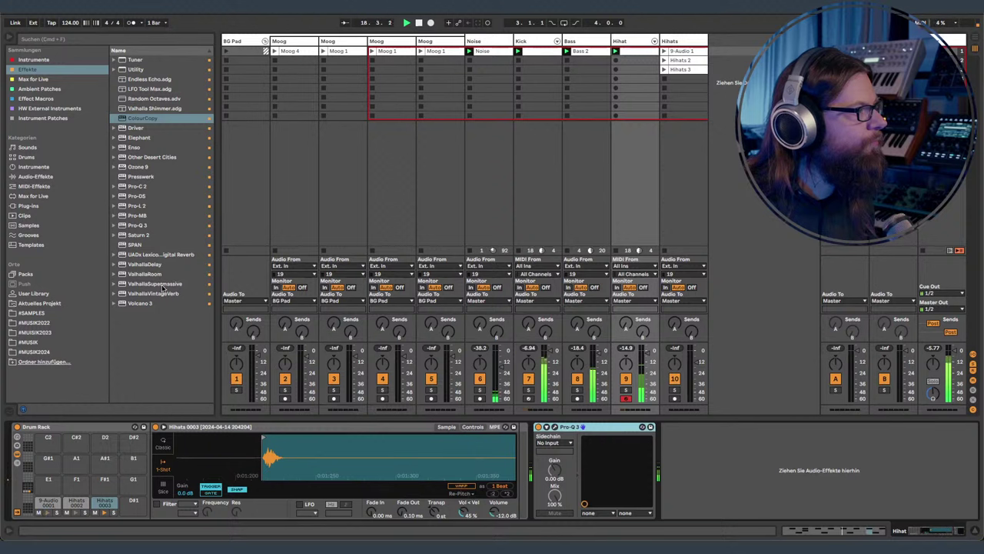
- Add ValhallaVintageVerb after Pro-Q 3 on the Hihat track with 7.8 % mix, 13.48 ms predelay and 1.83 s decay
drag(163, 292, 719, 466)
drag(663, 438, 665, 440)
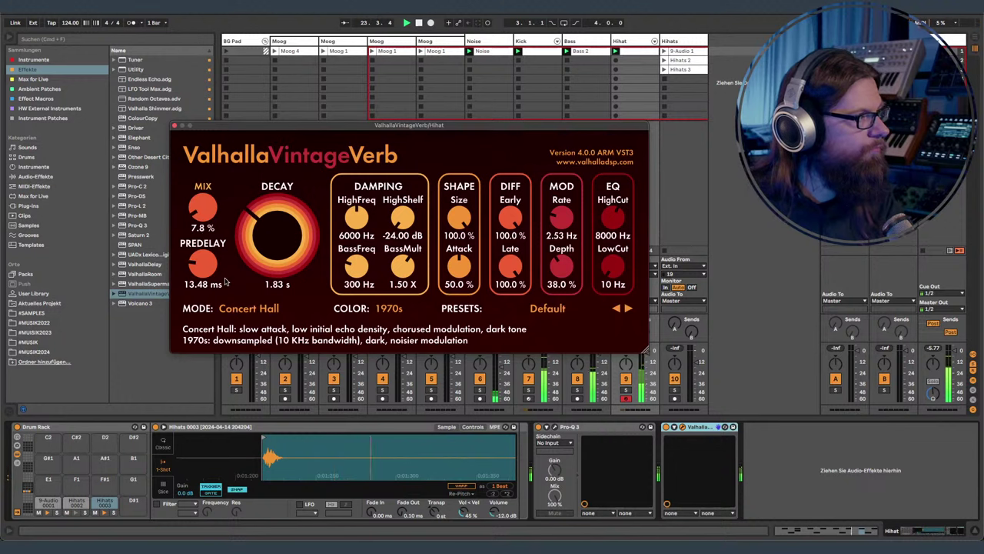
click(175, 125)
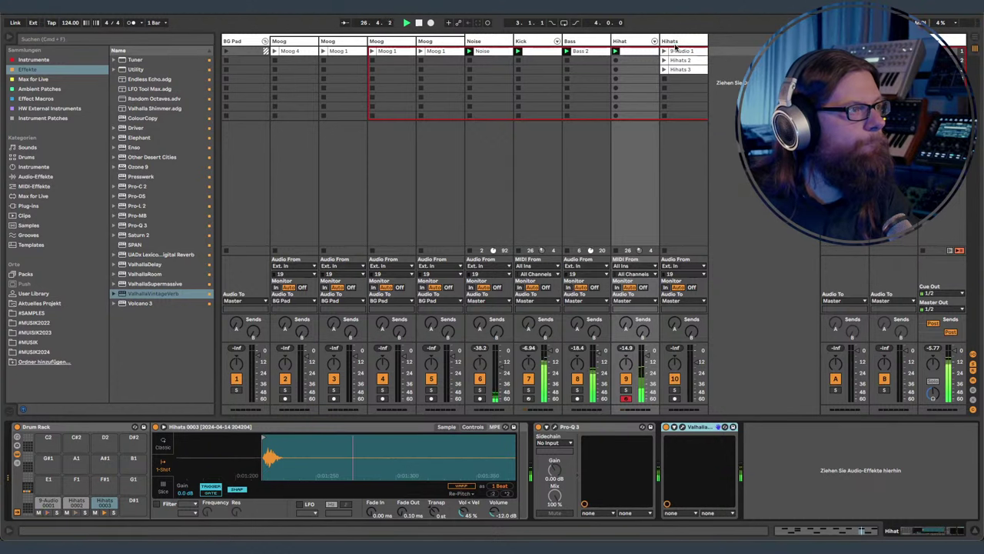
- Look over the Kick and Hihat device chains and read the recent messages in the live chat
click(526, 41)
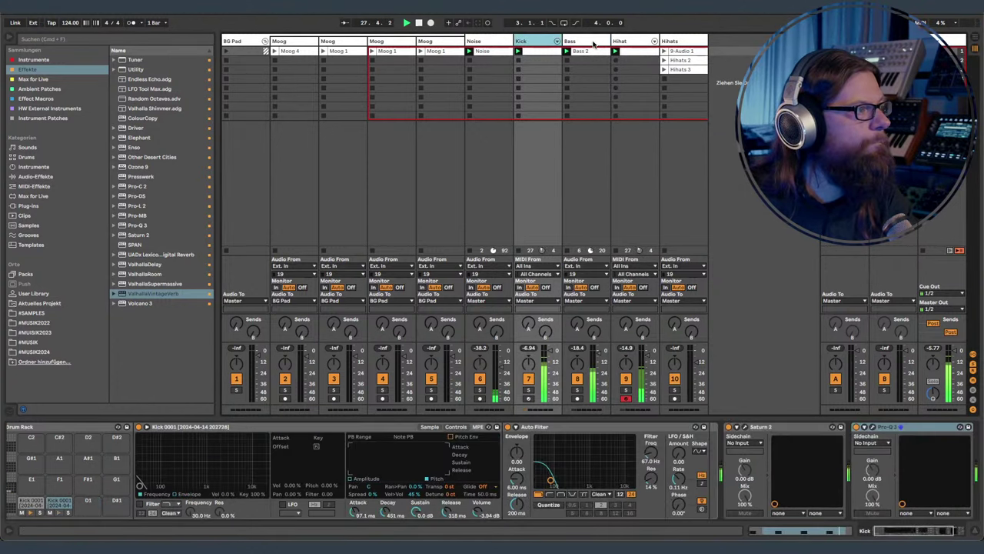
click(619, 41)
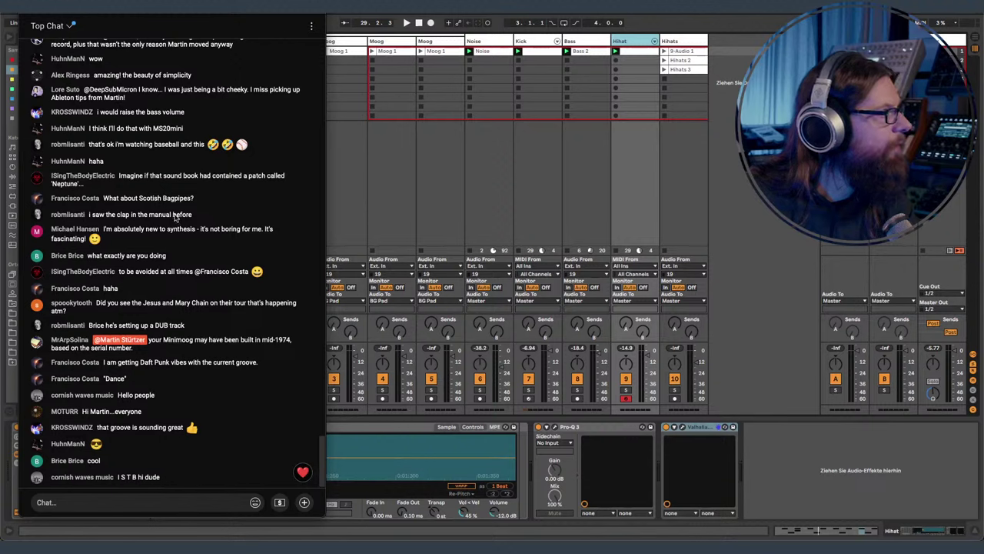
scroll(181, 265, up, 3)
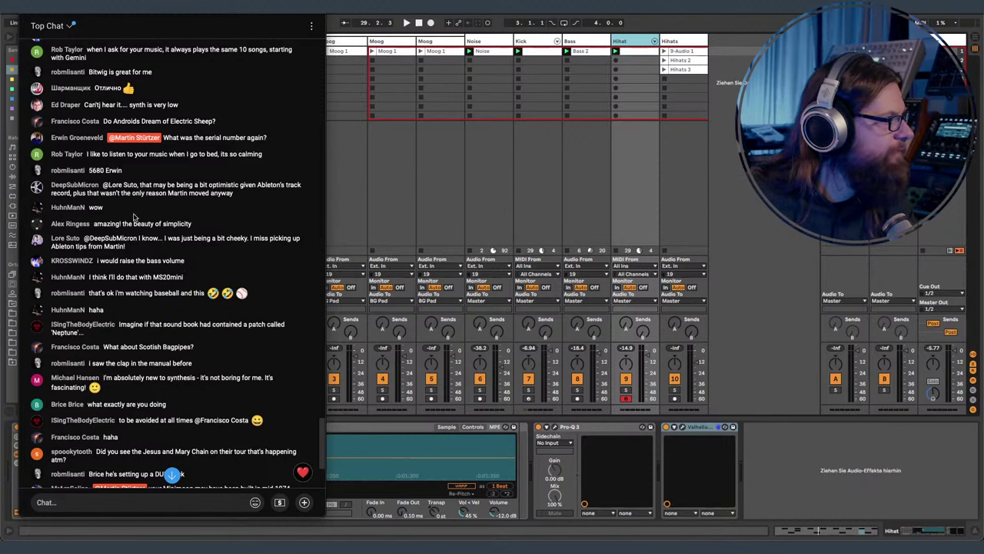
scroll(133, 218, down, 3)
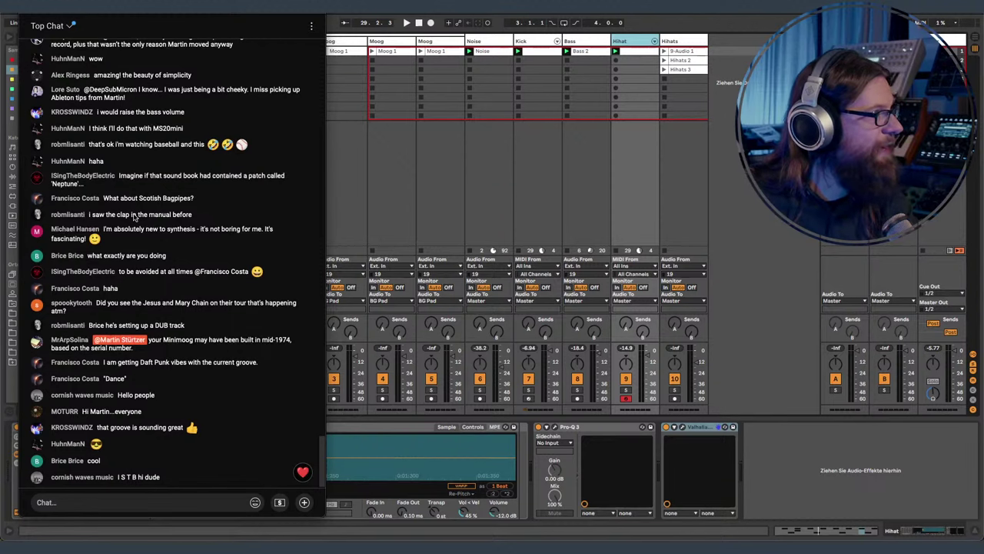
key(super+Tab)
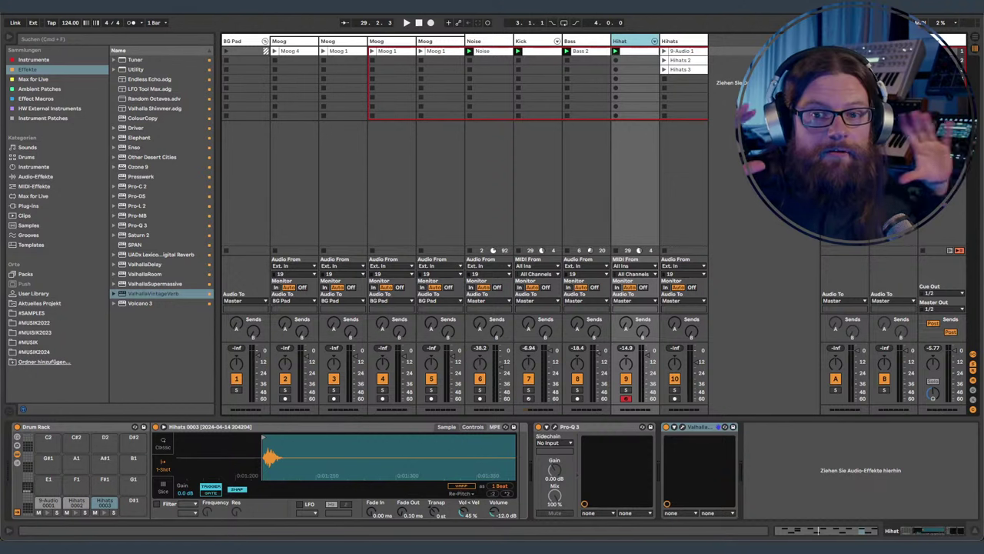
right_click(726, 74)
key(Escape)
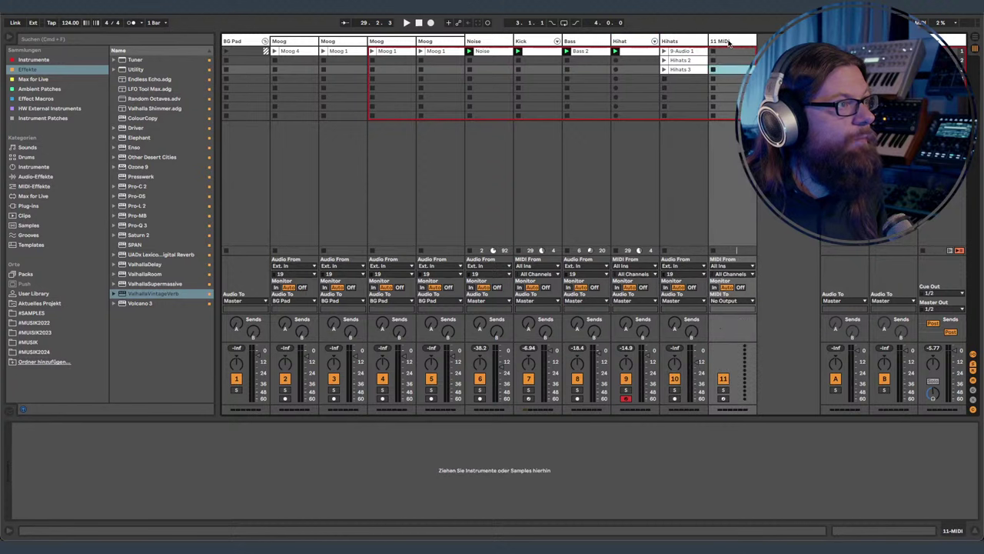
click(638, 43)
right_click(639, 44)
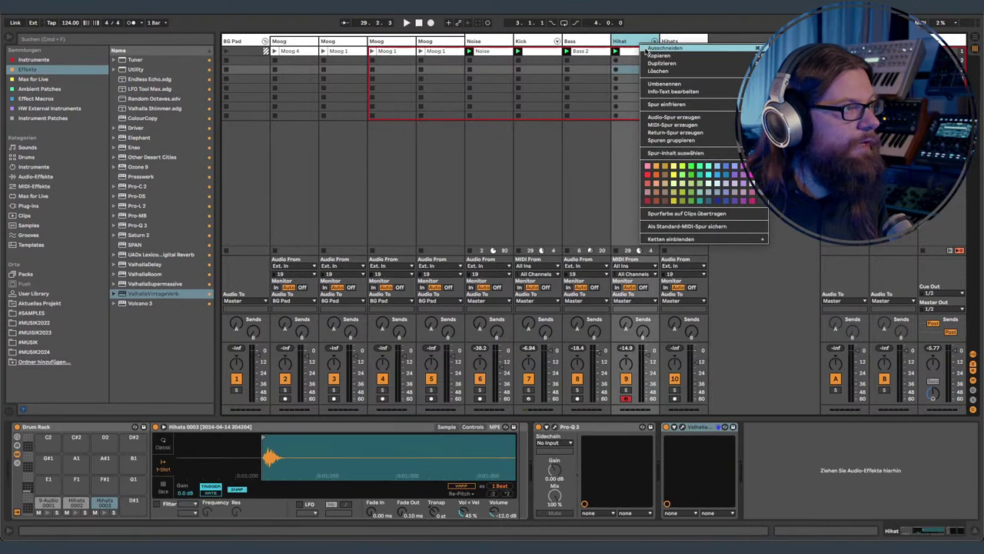
click(666, 77)
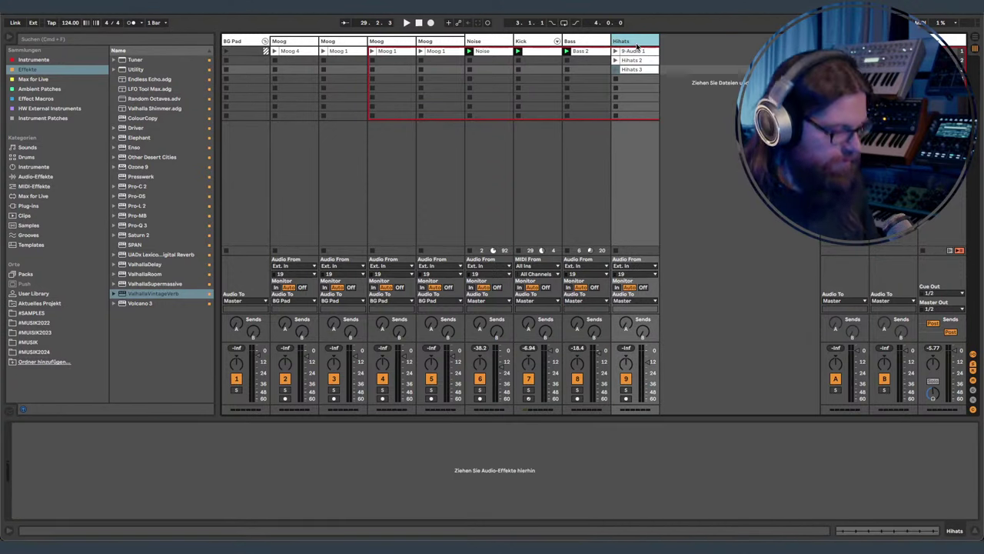
key(super+z)
- Insert a new audio track after Hihats, set its external input to 19 with Auto monitoring and arm it
key(ctrl+t)
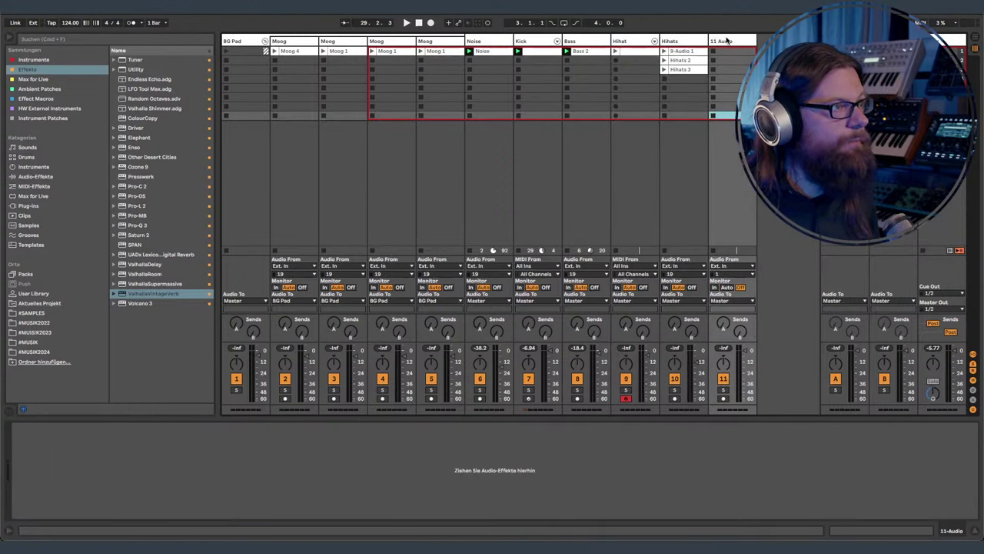
click(735, 275)
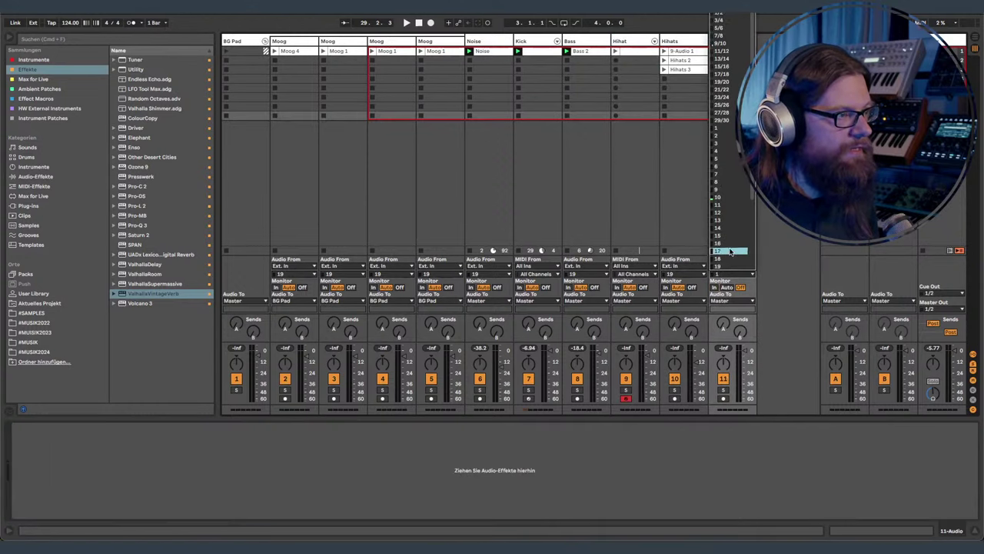
click(731, 267)
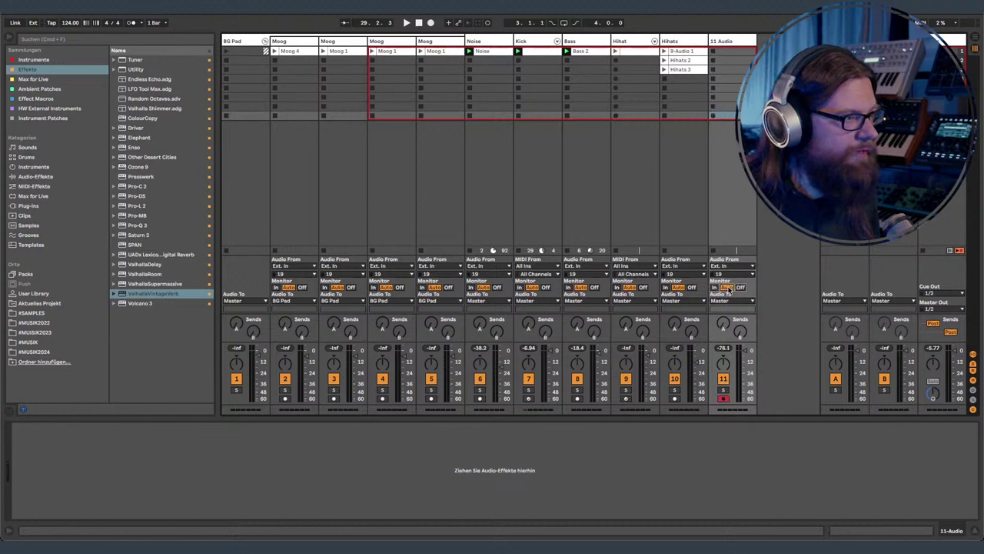
click(745, 44)
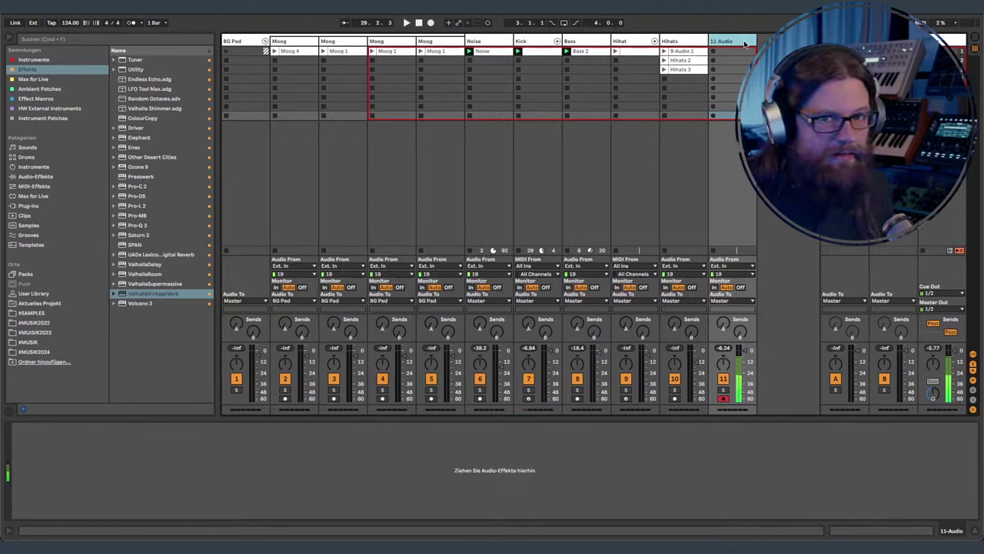
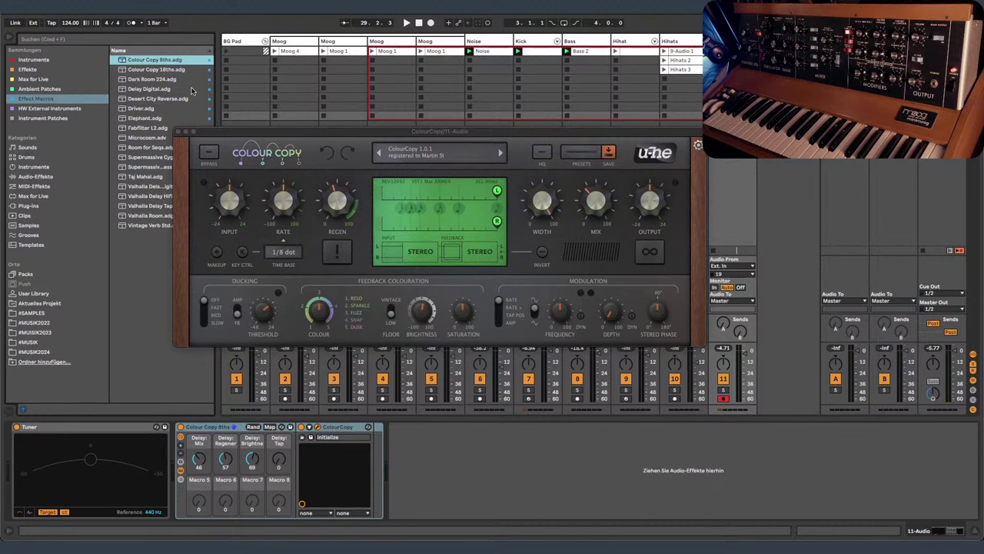
- Close the ColourCopy plug-in window and add the Vintage Verb Std effect rack after the delay on the 11 Audio track
drag(218, 100, 283, 75)
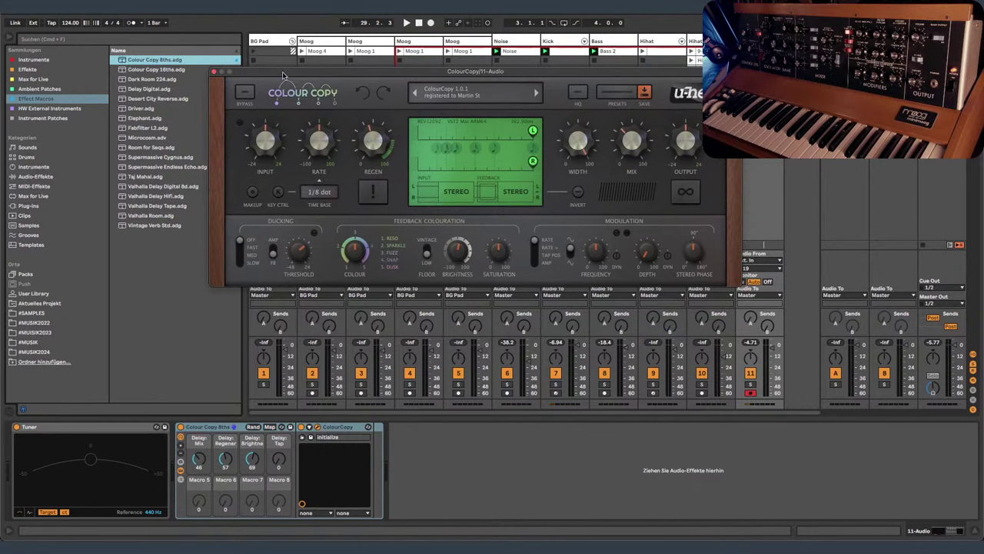
click(214, 71)
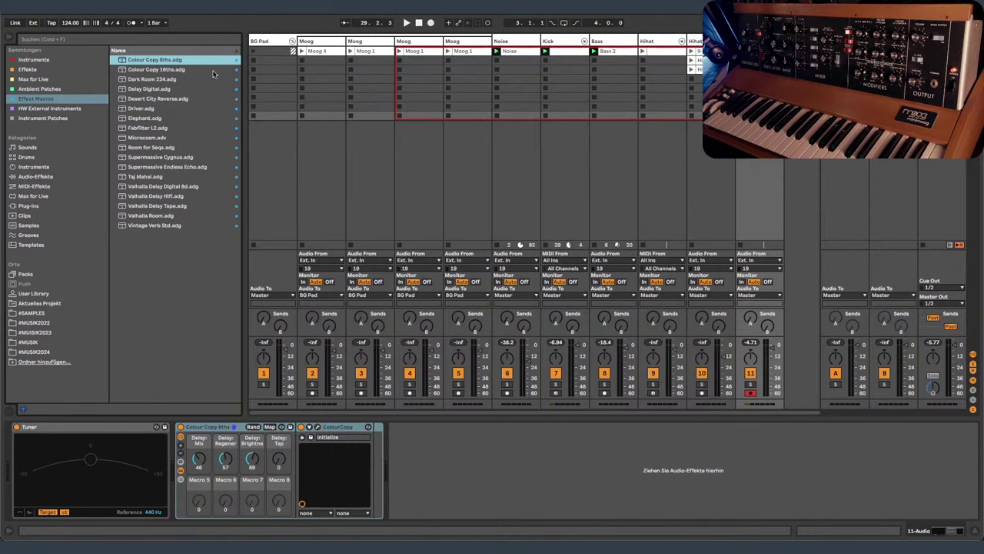
click(165, 228)
key(Return)
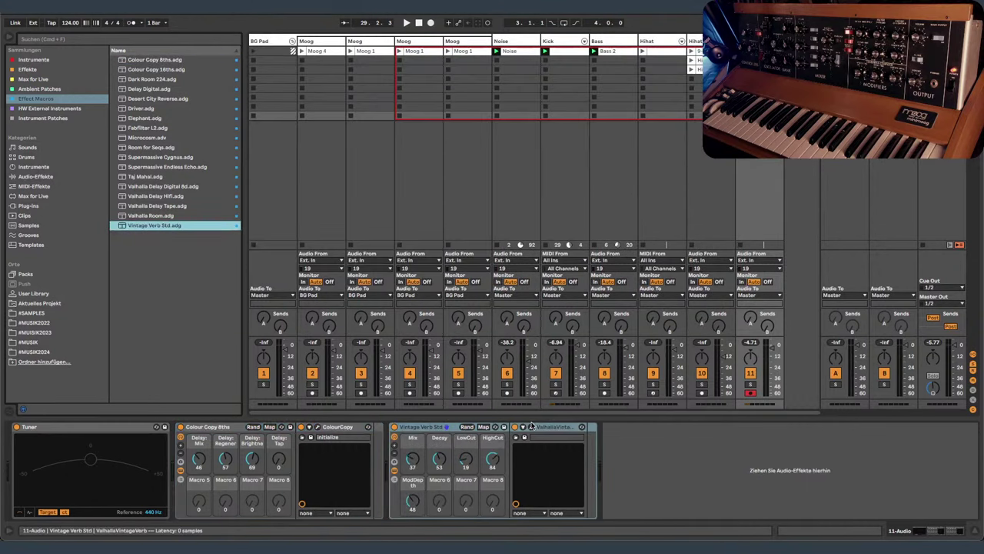
- Set the 11 Audio track's reverb to 20.5 % mix and 19.28 ms predelay, close its window and hide the browser
click(527, 427)
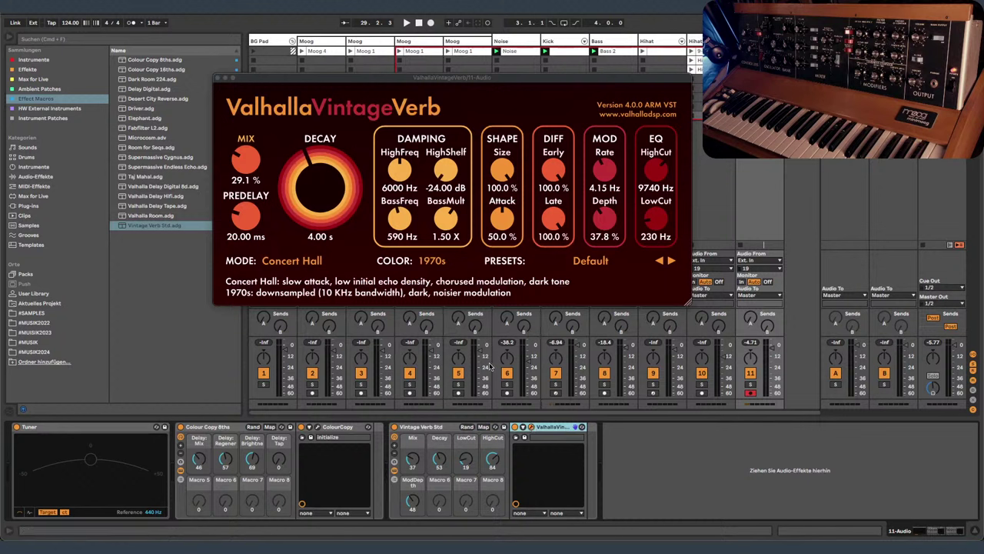
key(Left)
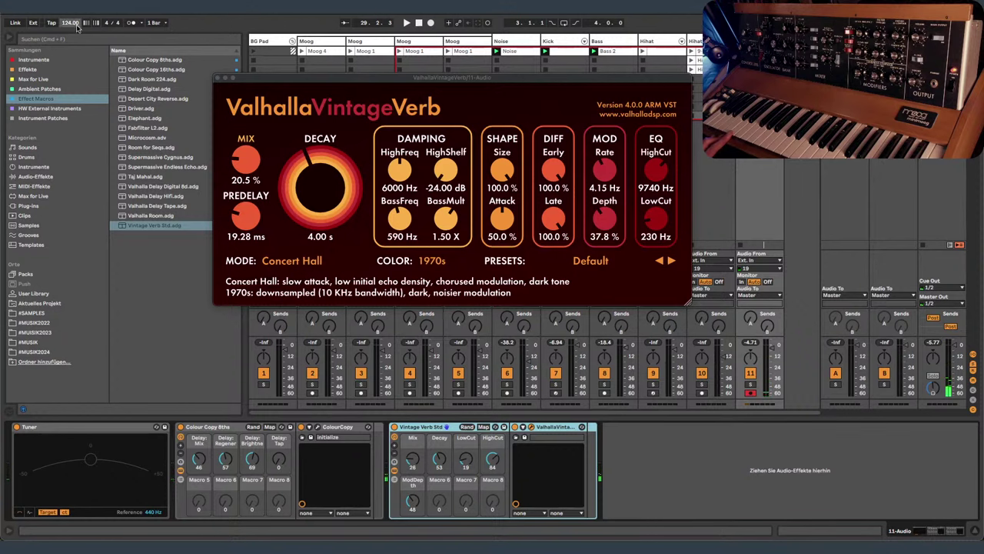
click(218, 78)
click(9, 42)
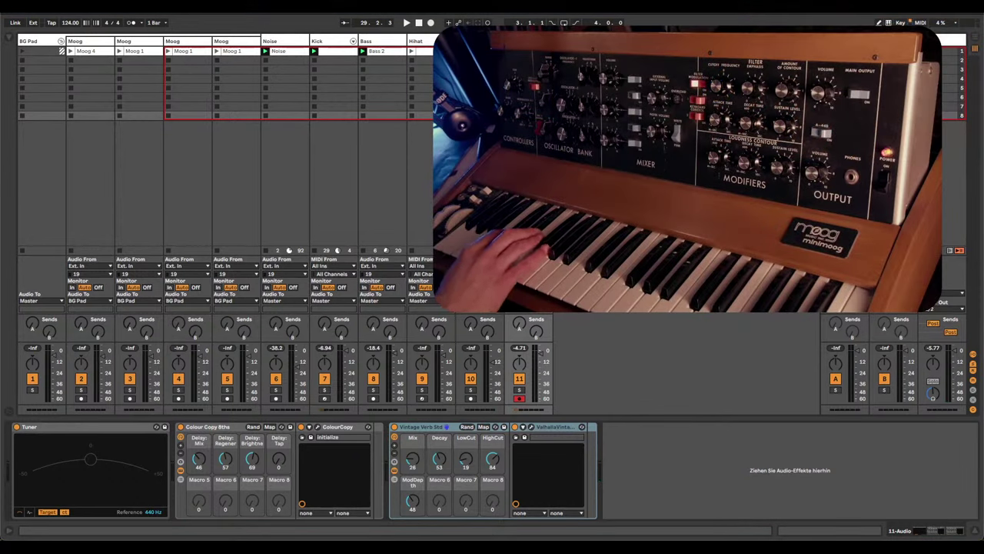
- Record the Minimoog on the 11 Audio track over the loop and set the 11-Audio 2 clip's loop to start at 21.1.1
key(space)
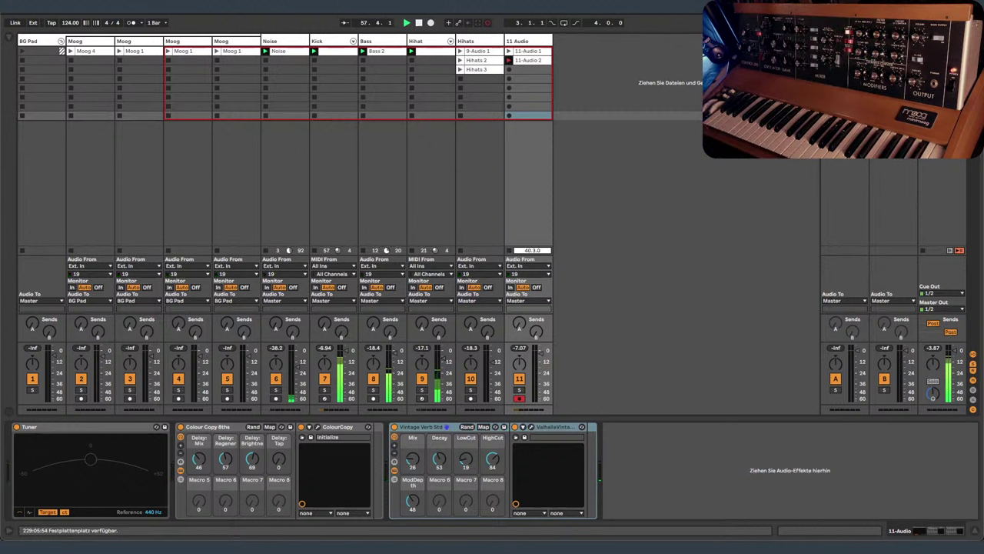
key(space)
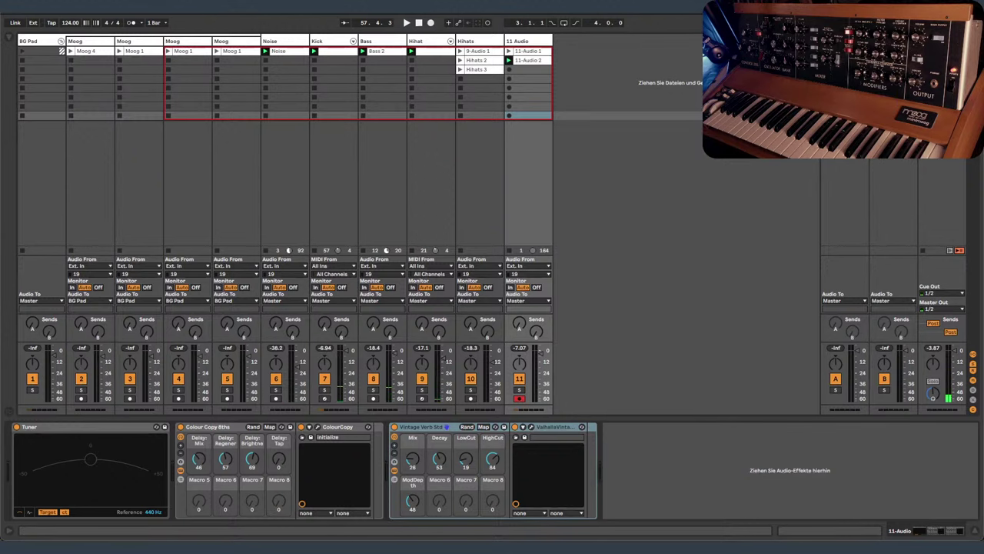
double_click(535, 61)
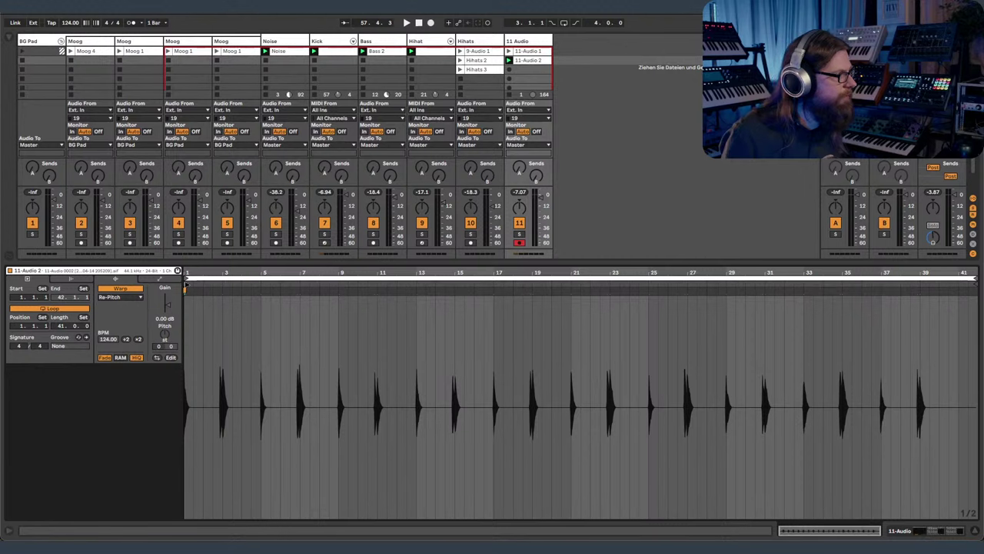
mouse_move(185, 290)
mouse_down()
mouse_move(641, 296)
mouse_move(503, 294)
mouse_move(571, 292)
mouse_move(585, 331)
mouse_move(626, 362)
mouse_move(627, 326)
mouse_move(609, 289)
mouse_move(584, 273)
mouse_up()
click(187, 280)
drag(187, 286, 571, 286)
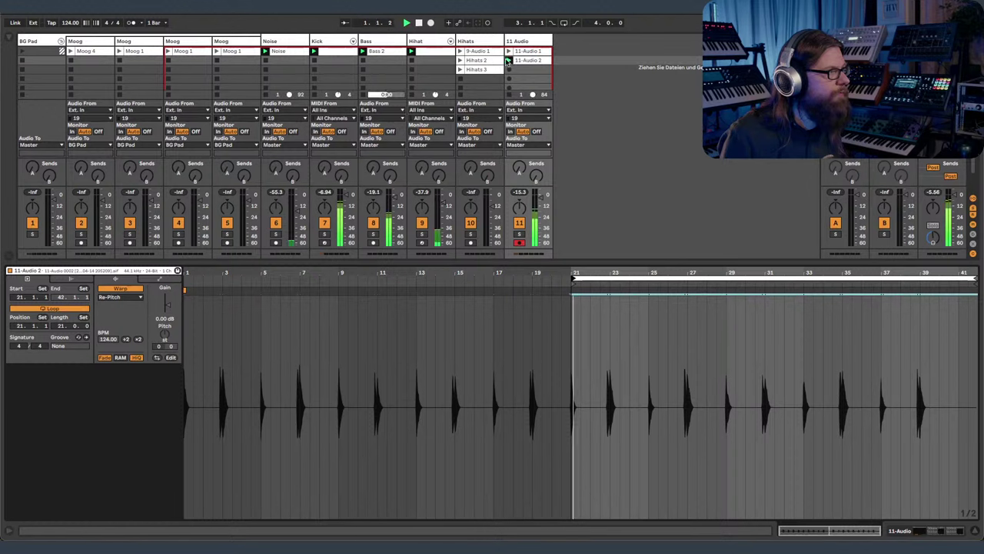
- Duplicate the Hihat clip into the slot below and try deactivating the hi-hat notes in the clip during playback
click(434, 52)
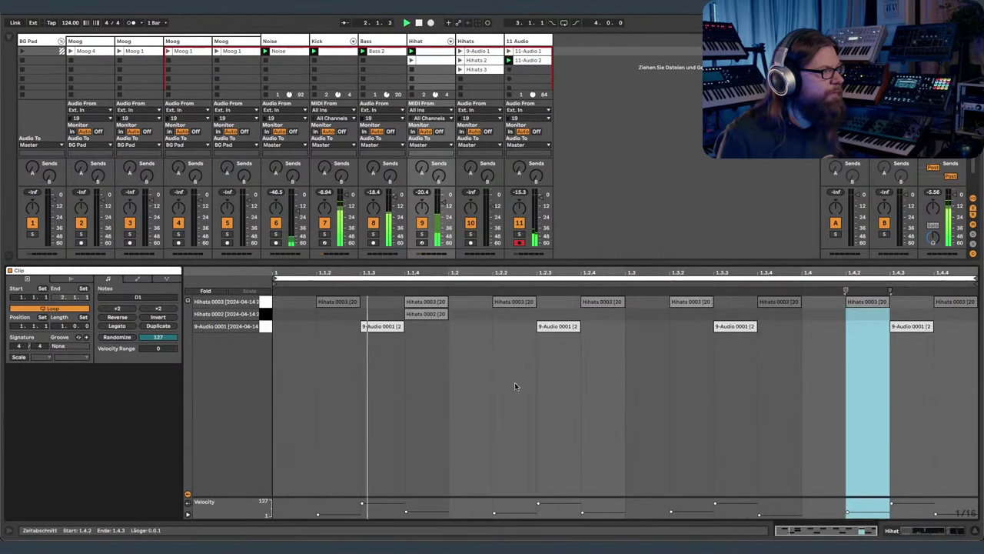
click(517, 384)
click(932, 338)
drag(959, 317, 323, 298)
key(0)
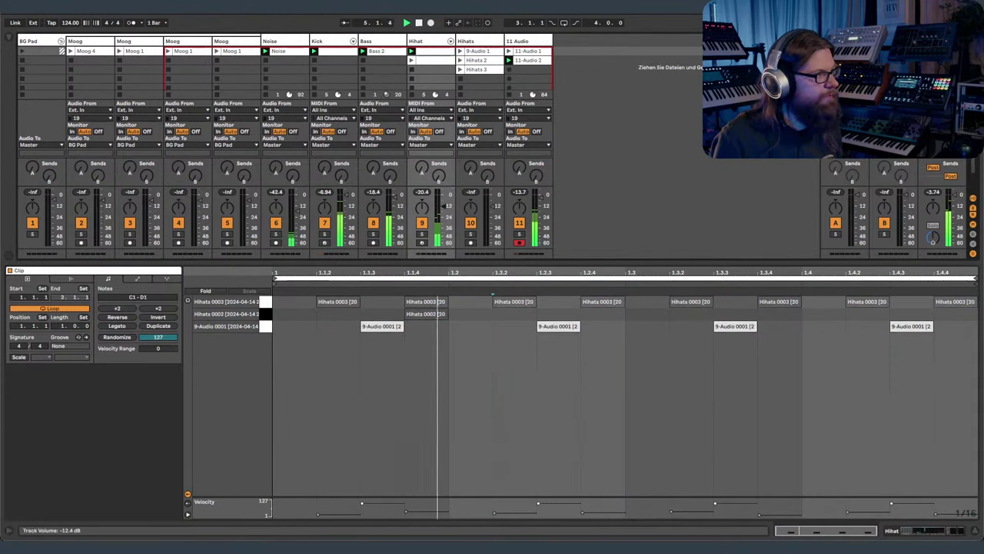
- Delete the 11-Audio 1 clip and move the 11-Audio 2 clip up into the first slot of the 11 Audio track
click(529, 60)
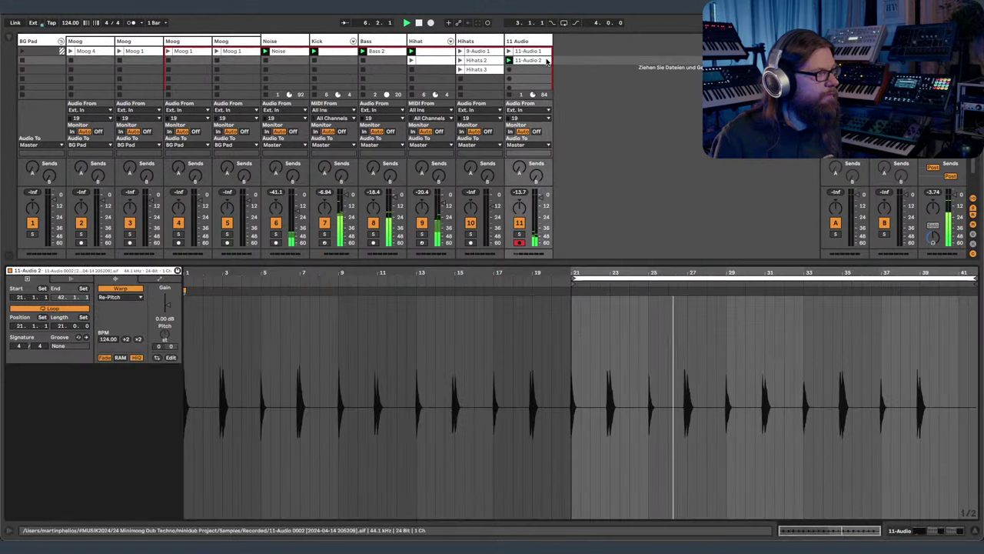
mouse_move(700, 272)
mouse_down()
mouse_move(701, 346)
mouse_move(731, 404)
mouse_move(716, 353)
mouse_move(707, 372)
mouse_move(705, 352)
mouse_move(659, 319)
mouse_move(662, 292)
mouse_up()
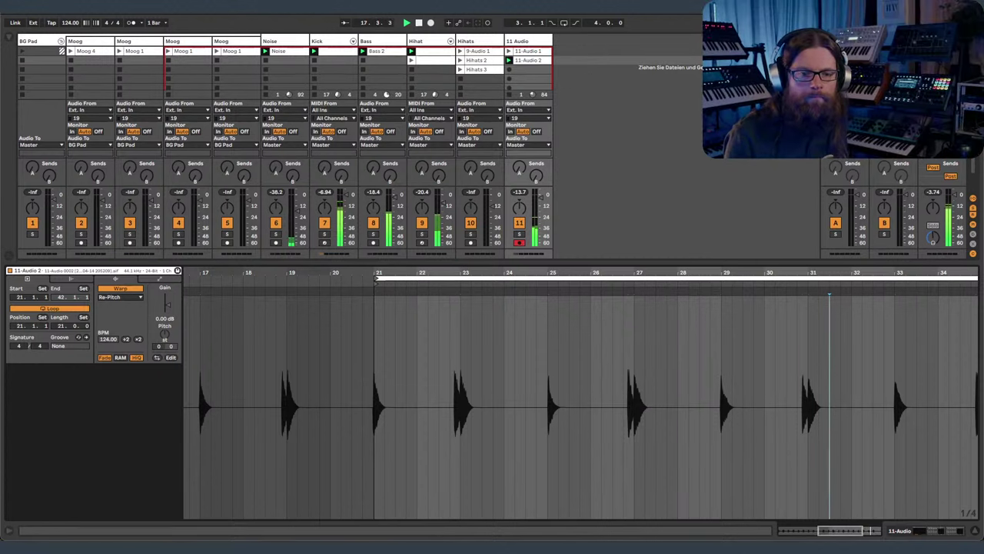
click(529, 50)
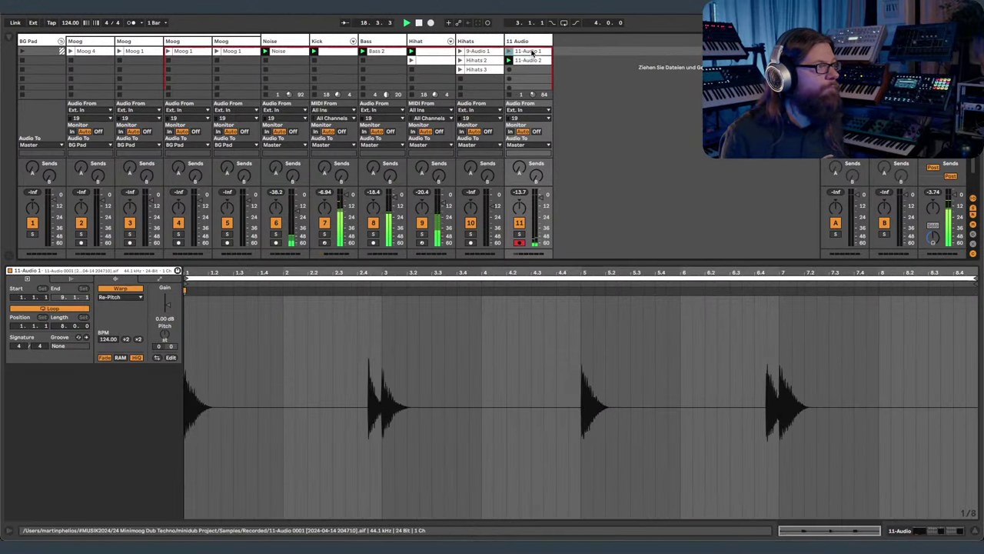
key(Delete)
drag(532, 60, 529, 50)
- Raise the 11 Audio track's Colour Copy delay mix macro to 49 and its Vintage Verb mix macro to 31
double_click(525, 42)
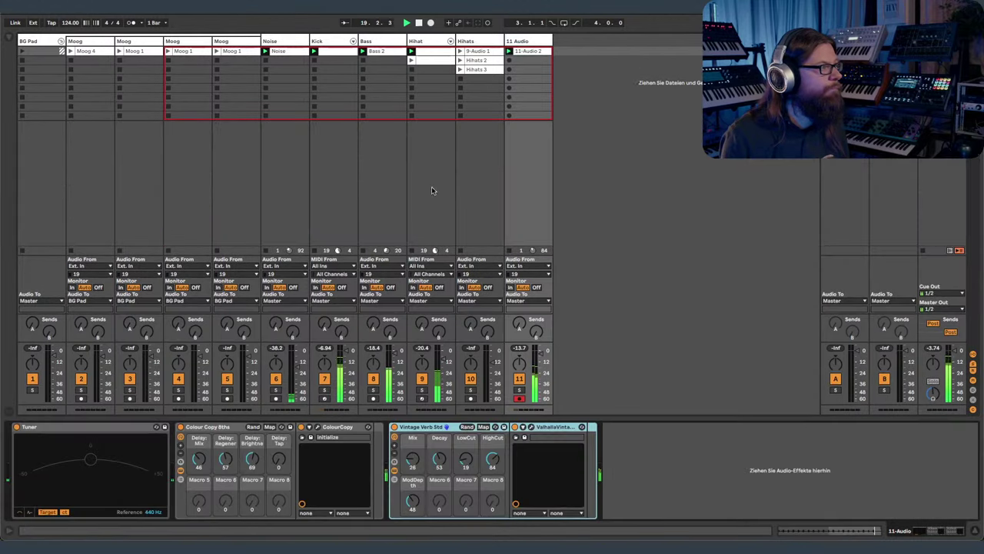
click(200, 464)
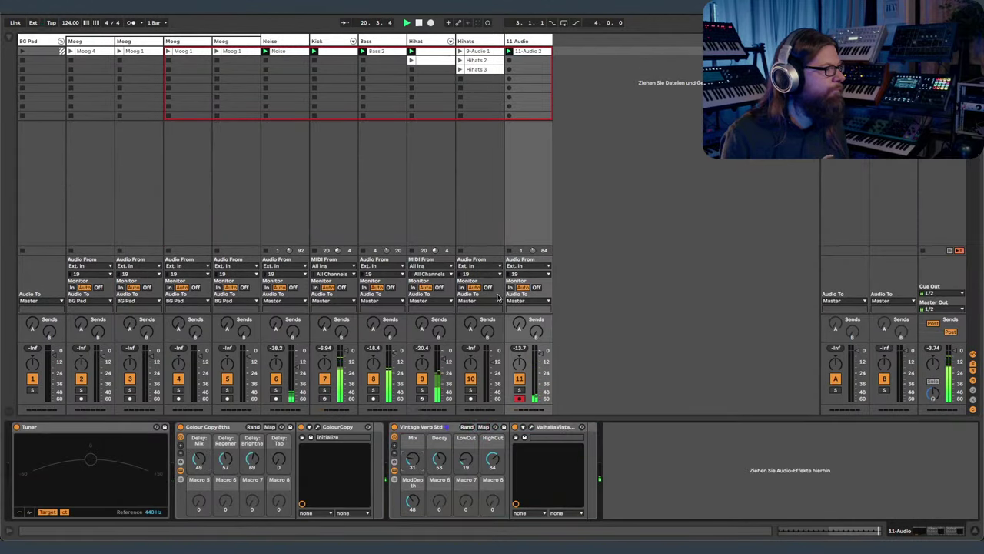
- Shorten the 11-Audio 2 clip's loop to 16 bars, ending at bar 37, and restart playback
click(523, 51)
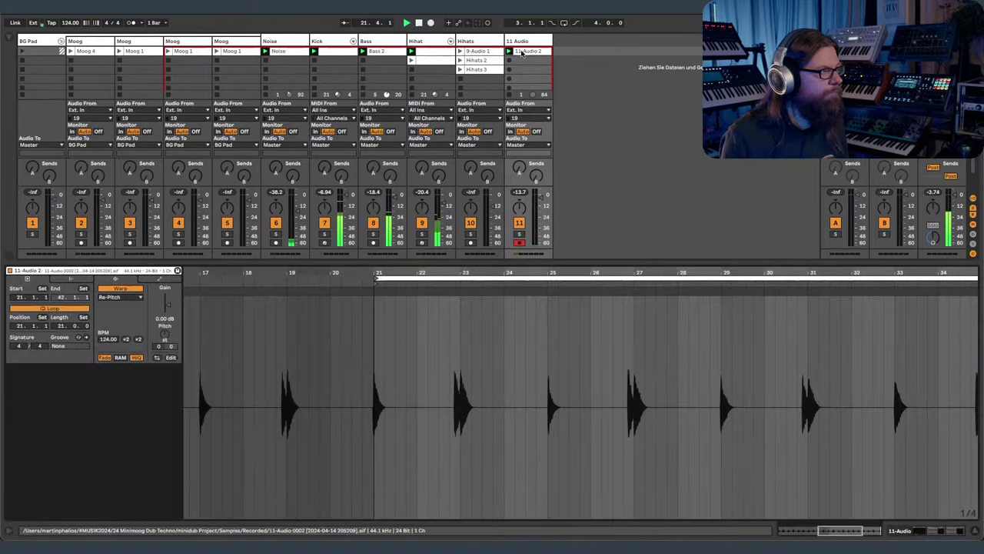
drag(265, 272, 265, 255)
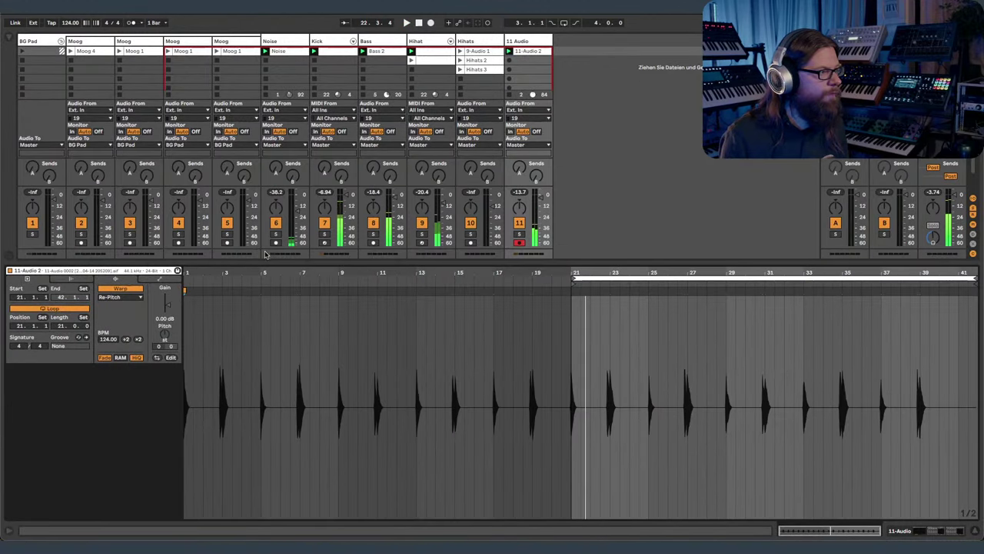
drag(974, 277, 936, 278)
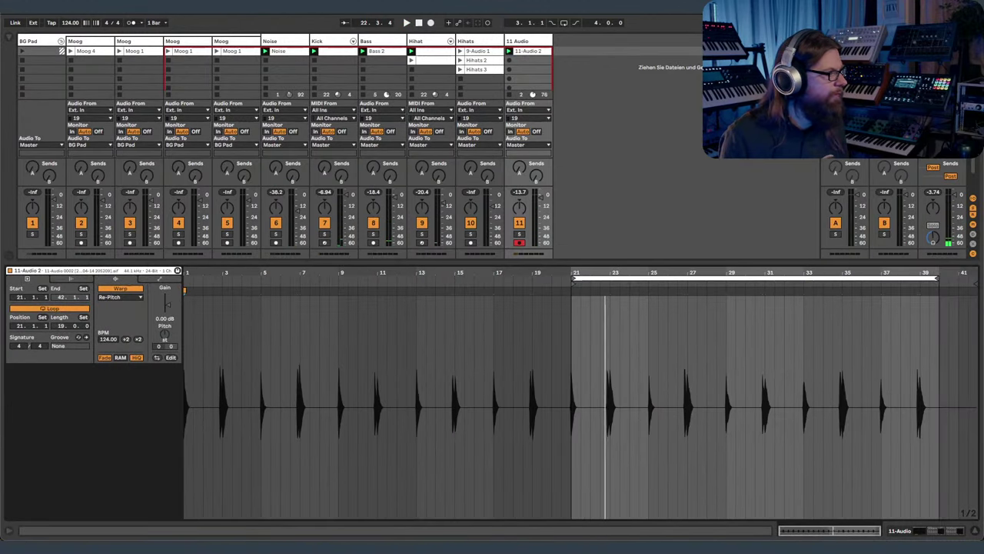
drag(60, 332, 59, 339)
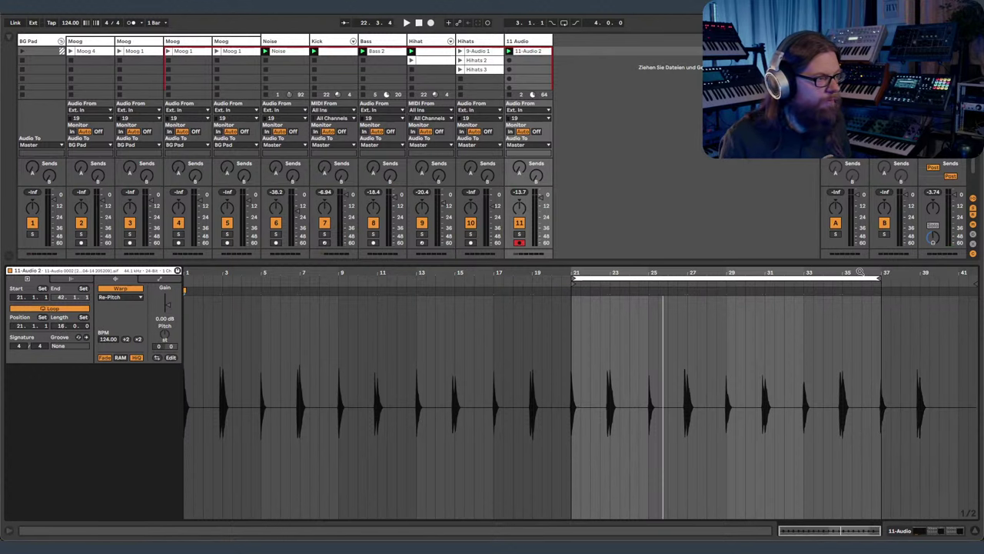
drag(860, 273, 846, 310)
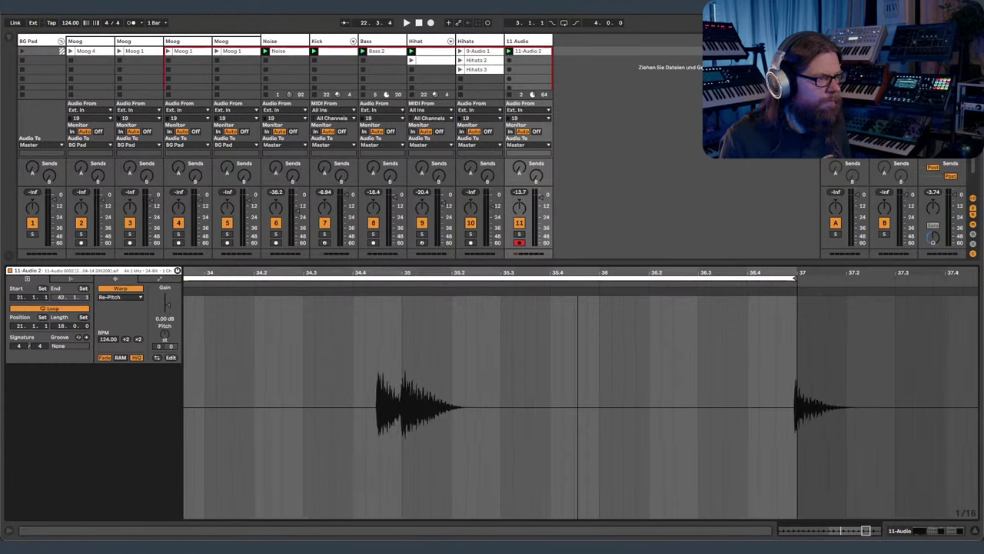
drag(577, 310, 822, 280)
key(space)
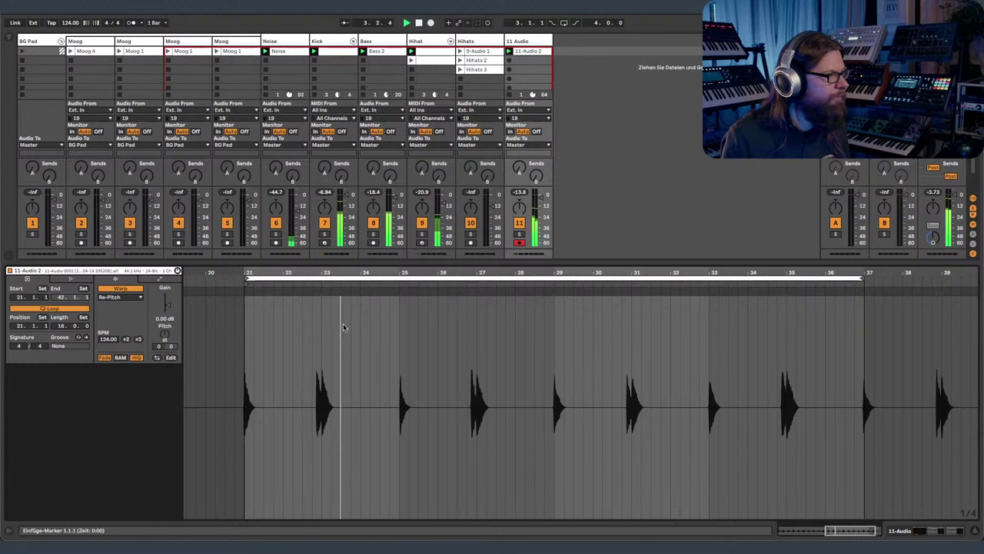
- Move the start marker and loop start of the 11-Audio 2 clip to 25.1.1 and restart playback
mouse_move(247, 280)
mouse_down()
mouse_move(373, 283)
mouse_move(414, 298)
mouse_move(400, 293)
mouse_up()
drag(247, 280, 400, 280)
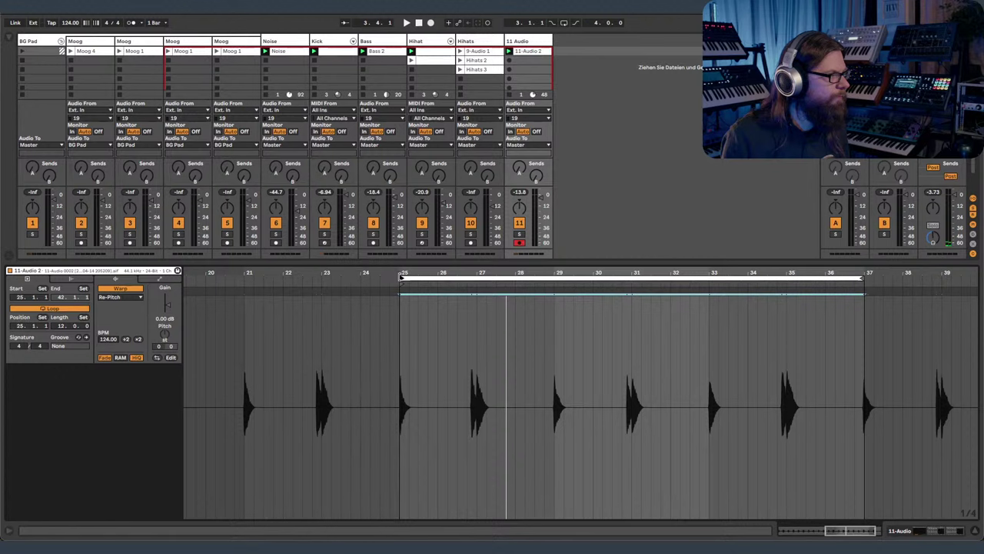
key(space)
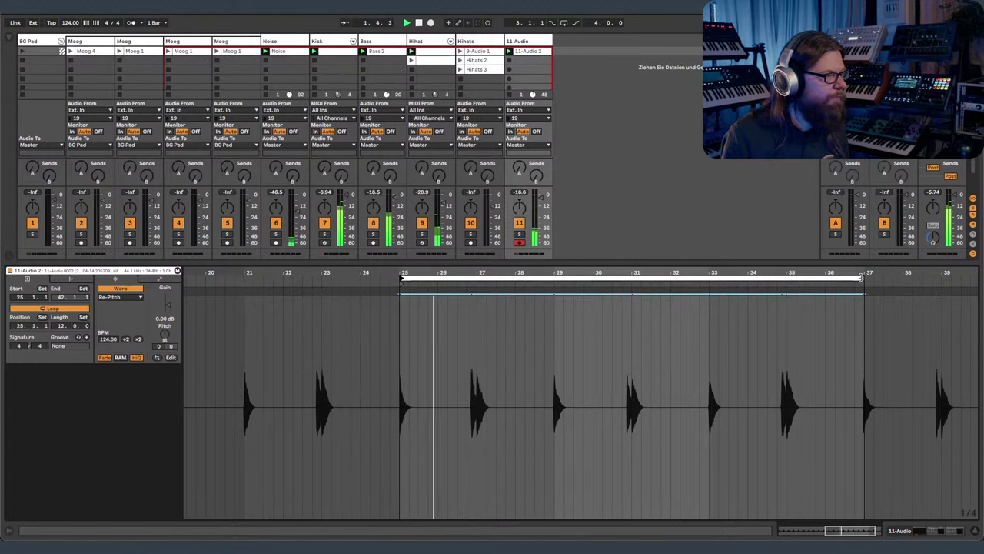
- Extend the 11-Audio 2 clip's loop end to bar 41 for a 16-bar loop and stop playback
drag(390, 271, 513, 253)
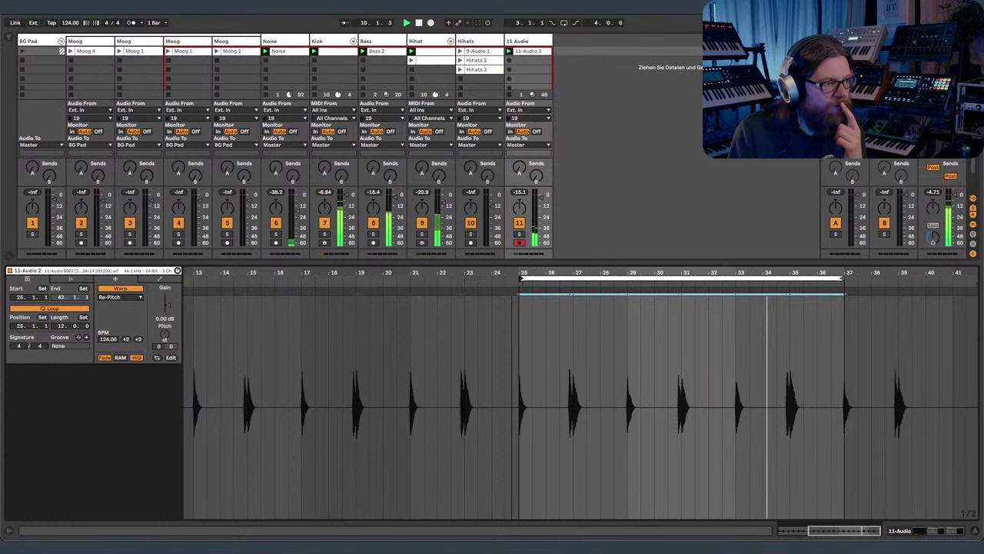
scroll(533, 400, up, 3)
scroll(533, 400, right, 3)
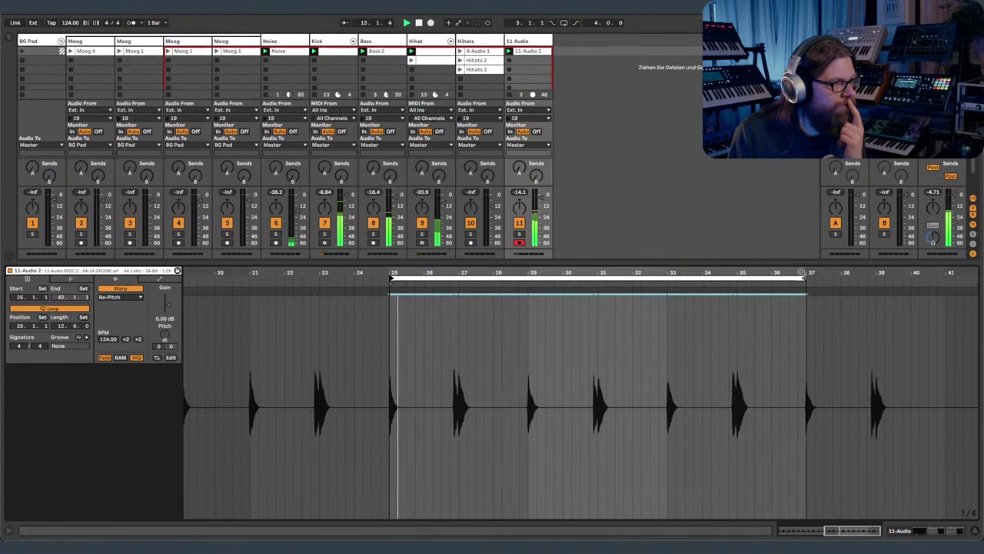
mouse_move(797, 273)
mouse_down()
mouse_move(715, 297)
mouse_move(836, 273)
mouse_move(925, 281)
mouse_up()
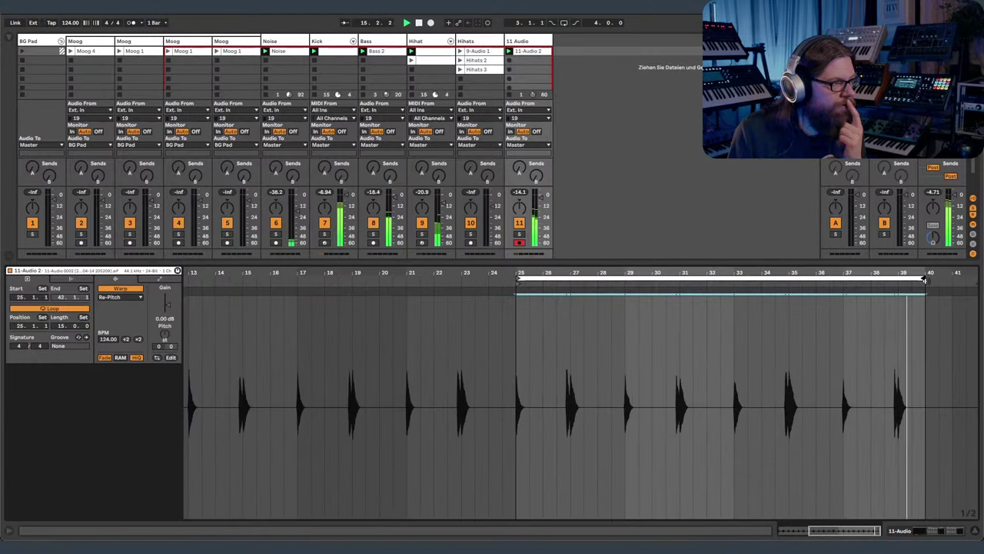
drag(925, 281, 951, 278)
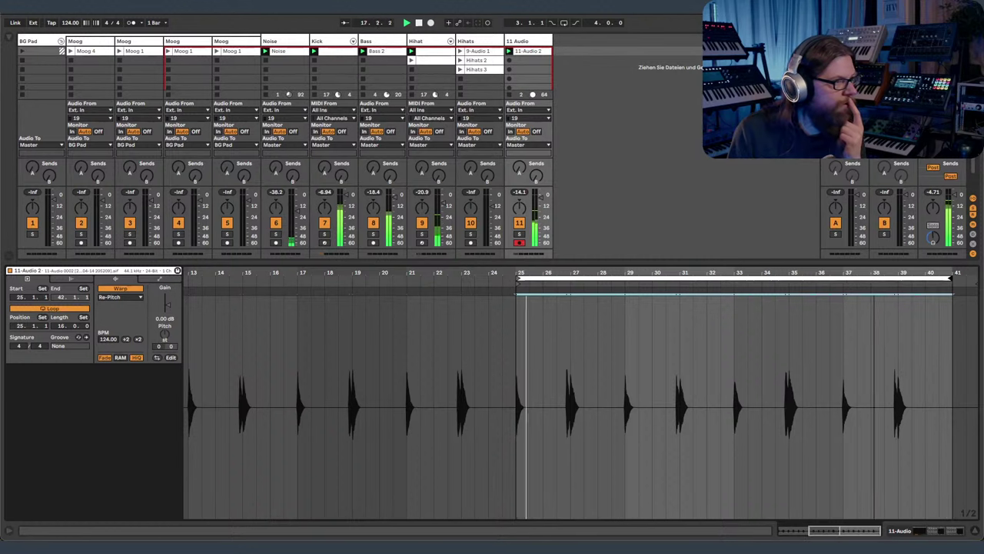
drag(863, 272, 834, 272)
key(space)
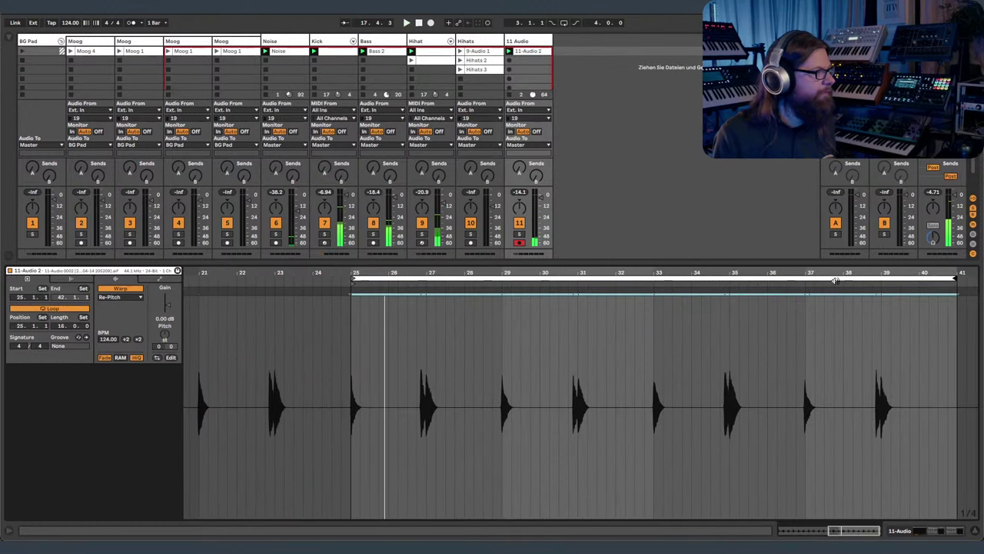
- Duplicate the 11 Audio track with its effects and rename the original track and its clip as Chords 1
click(537, 41)
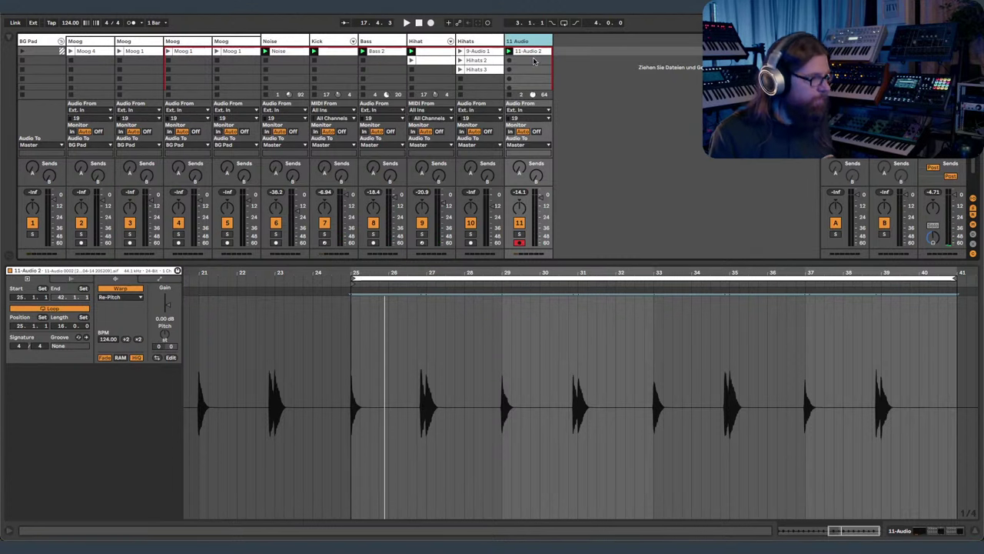
drag(543, 51, 577, 52)
click(535, 42)
key(super+r)
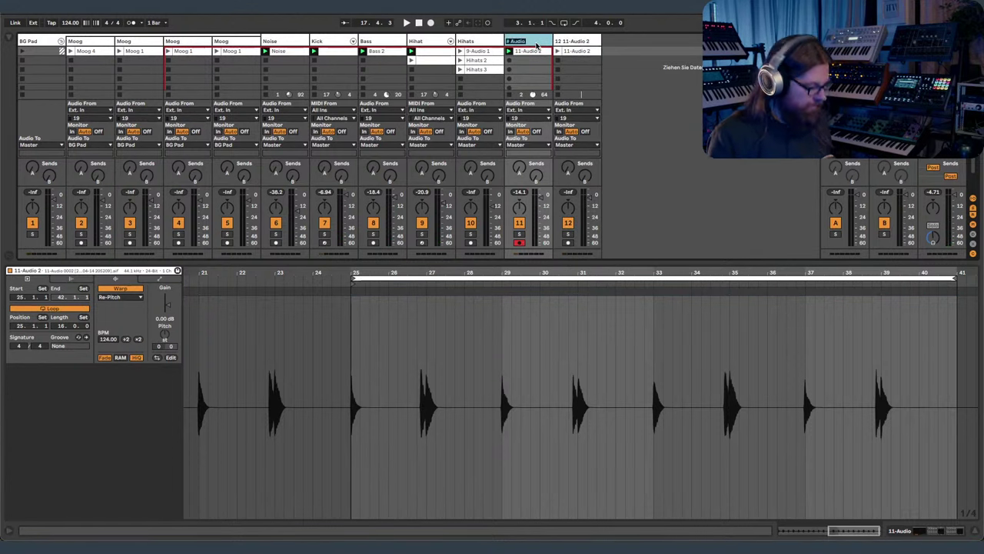
key(Return)
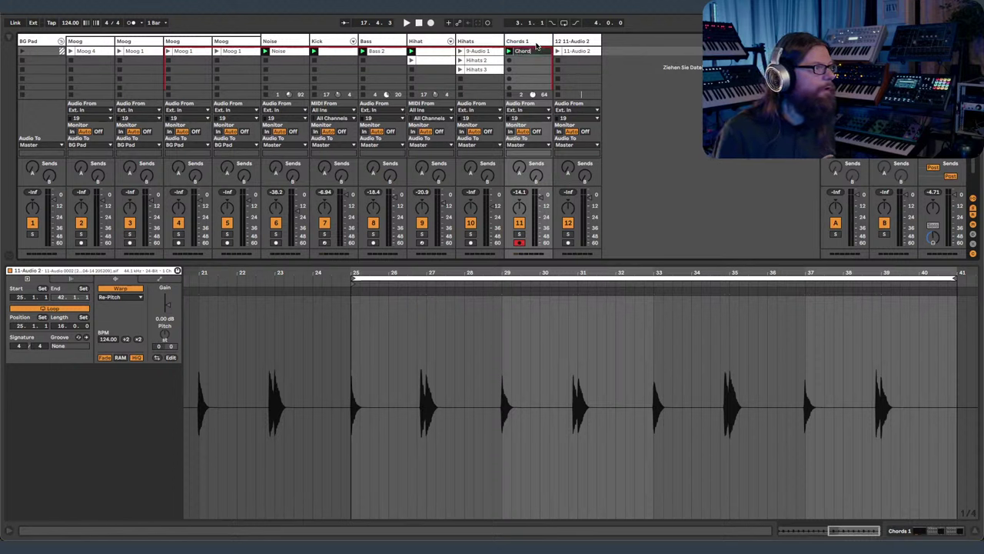
- Rename the duplicated track as Chords 2, delete its 11-Audio 2 clip and arm the track for recording
key(Right)
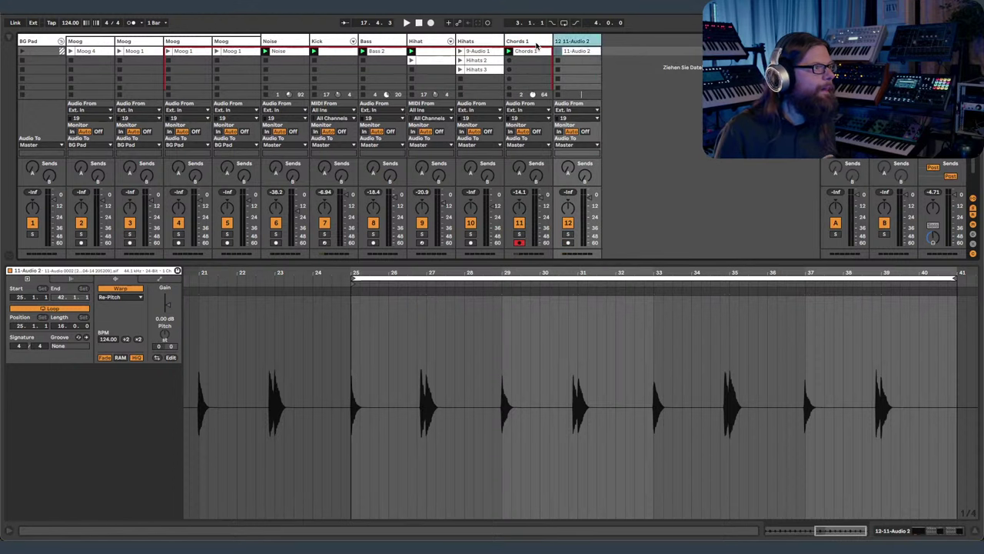
text(Chords 2)
key(Return)
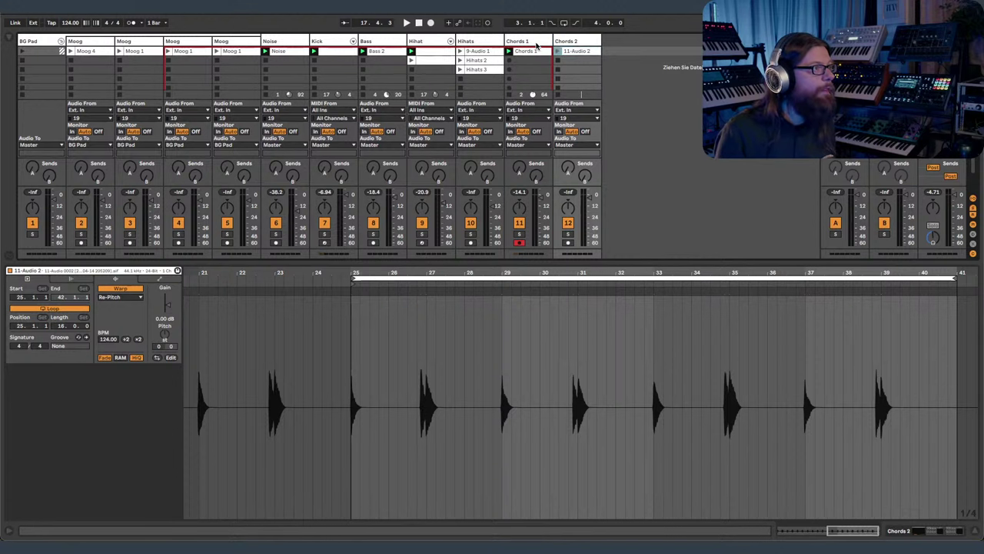
key(Delete)
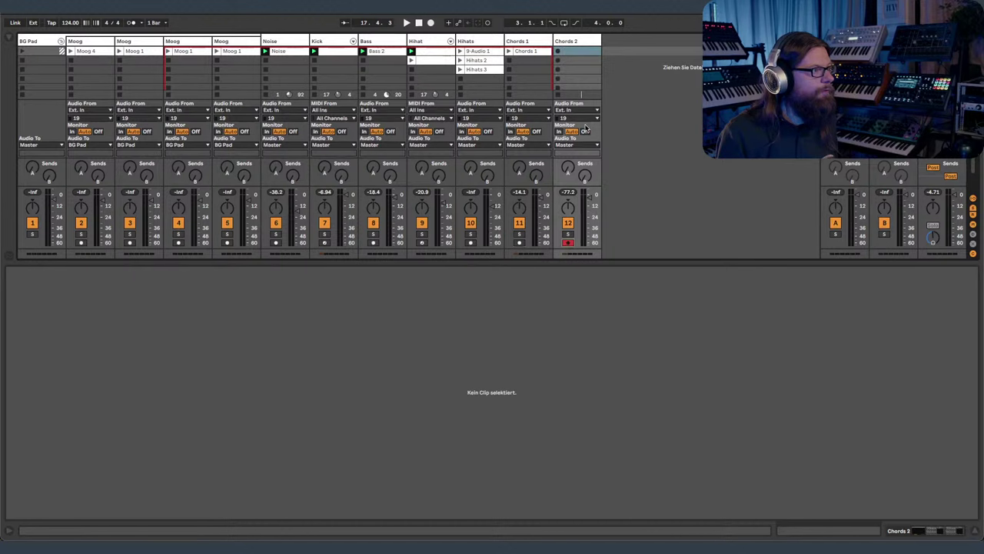
- Set the Chords 2 track's delay macros to 51 mix and 72 regeneration, and its reverb macros to 44 mix and 59 decay
click(570, 43)
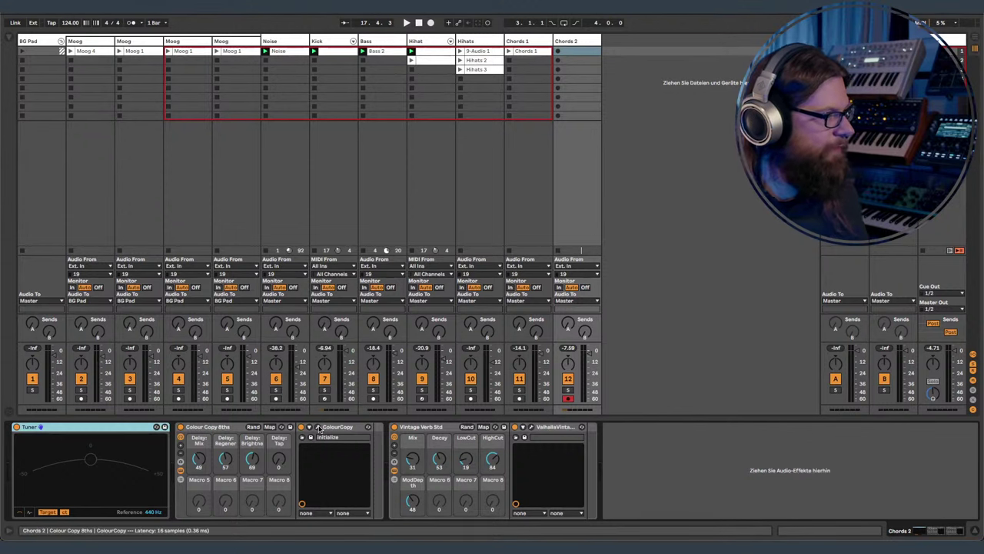
click(583, 41)
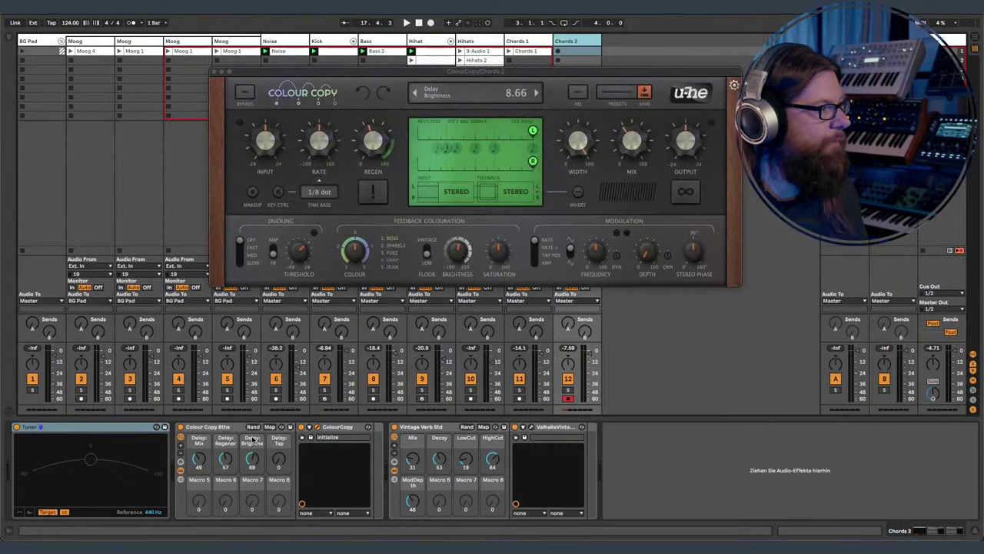
click(318, 427)
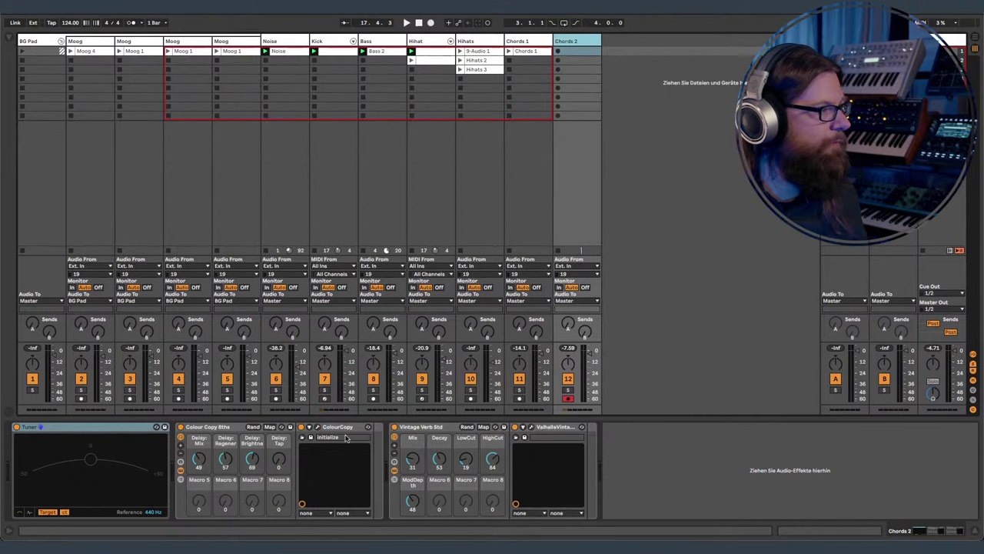
click(319, 427)
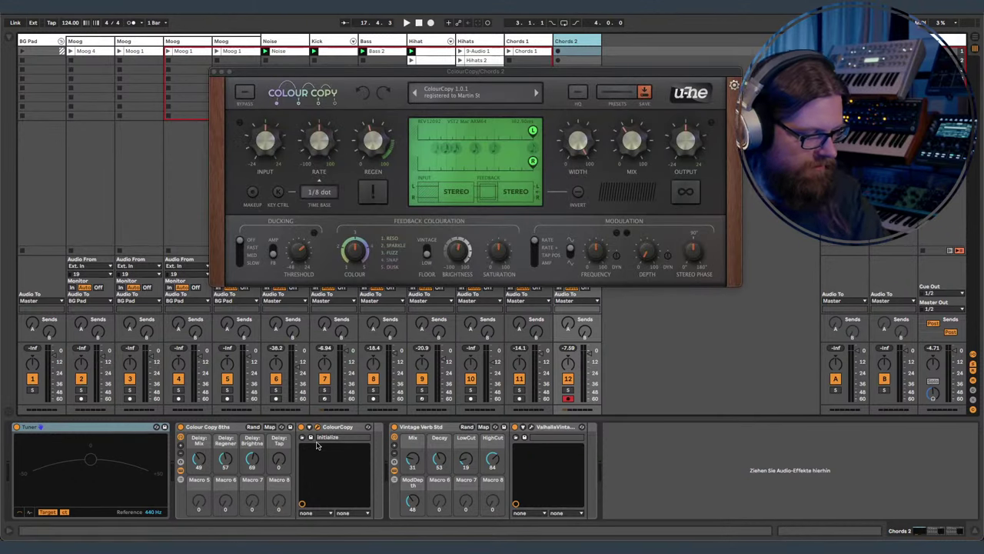
click(313, 444)
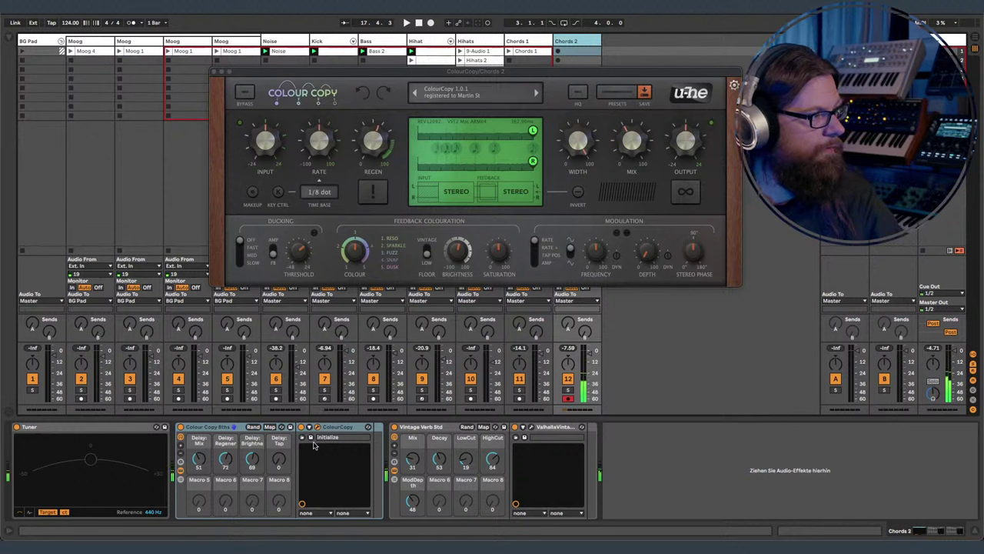
key(Right)
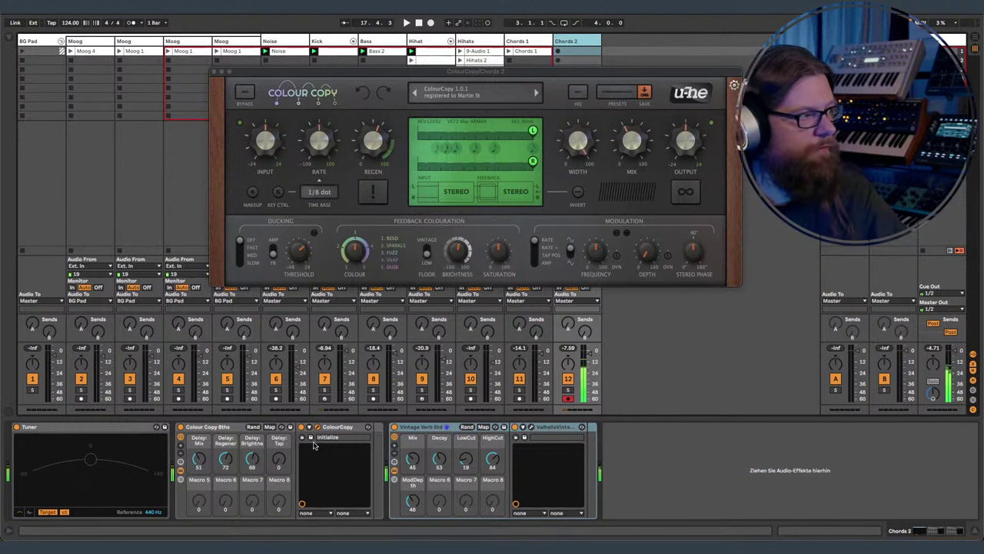
click(215, 73)
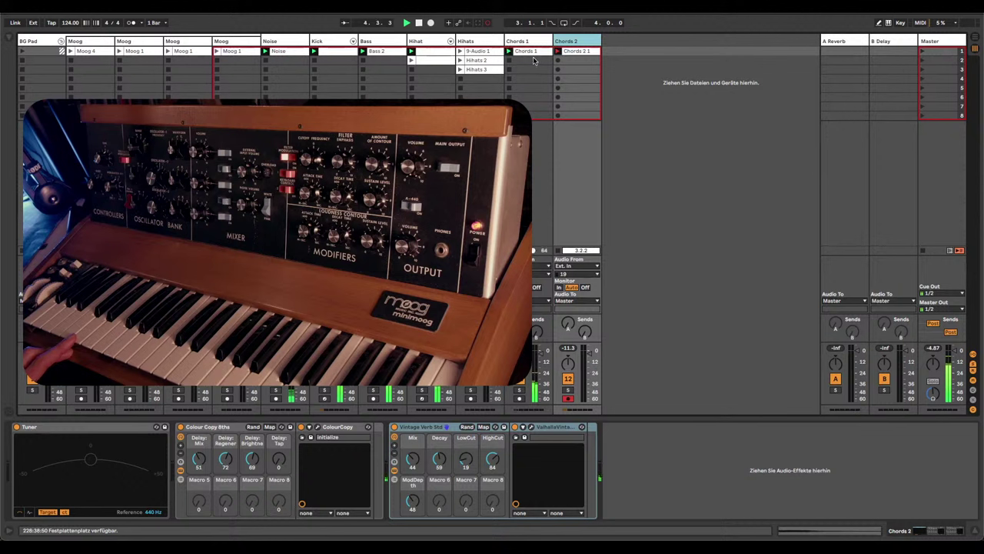
- Discard the Chords 2 1 take, launch the Chords 1 clip and record a new Minimoog take on the Chords 2 track
key(space)
click(573, 53)
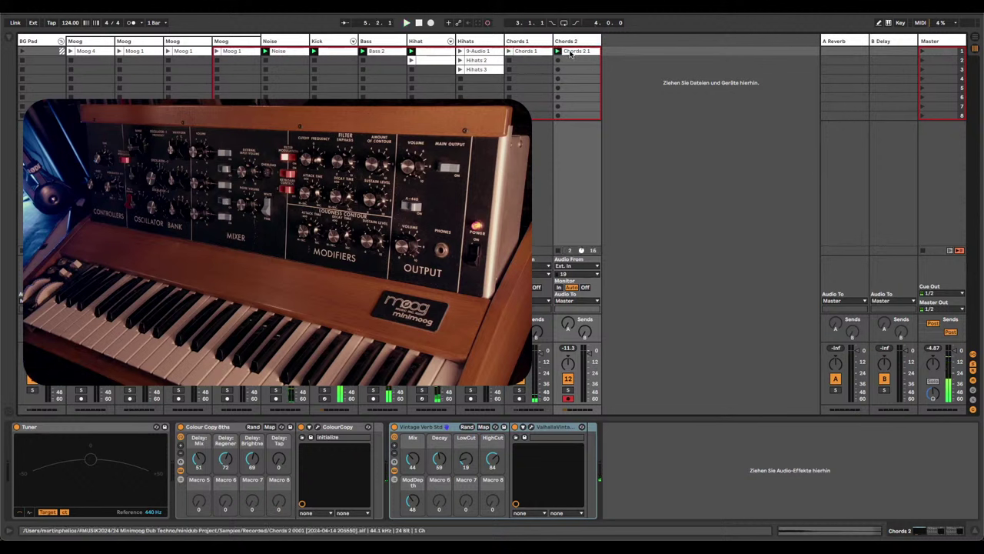
key(Delete)
click(507, 52)
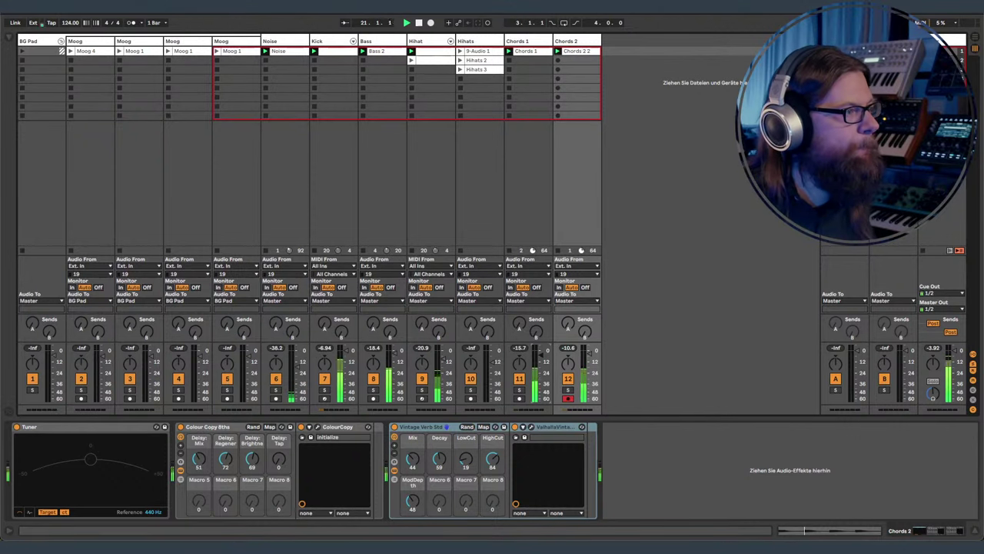
- Copy the Bass track's kick-sidechained Compressor to the end of the device chains on the Chords 2 and Chords 1 tracks
click(535, 43)
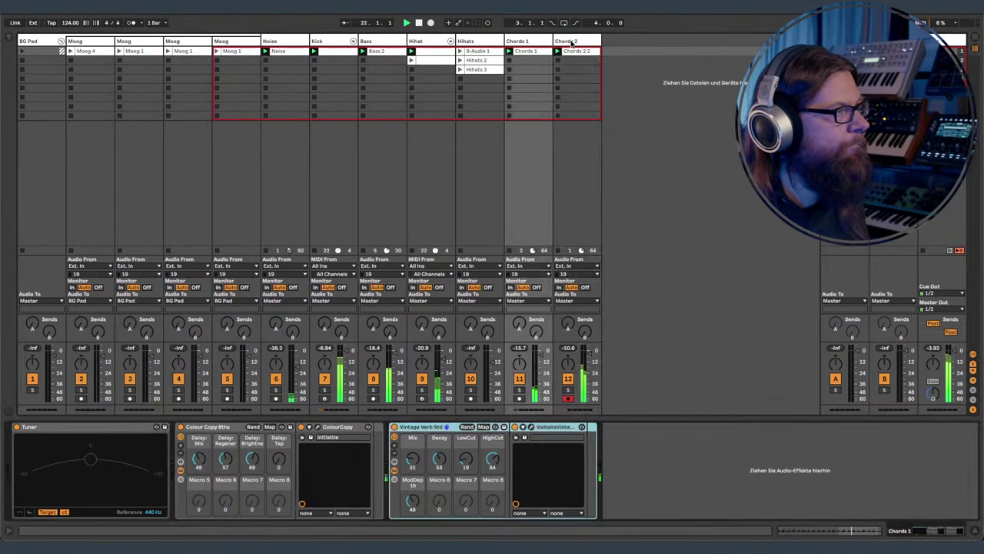
click(571, 43)
click(423, 44)
click(394, 42)
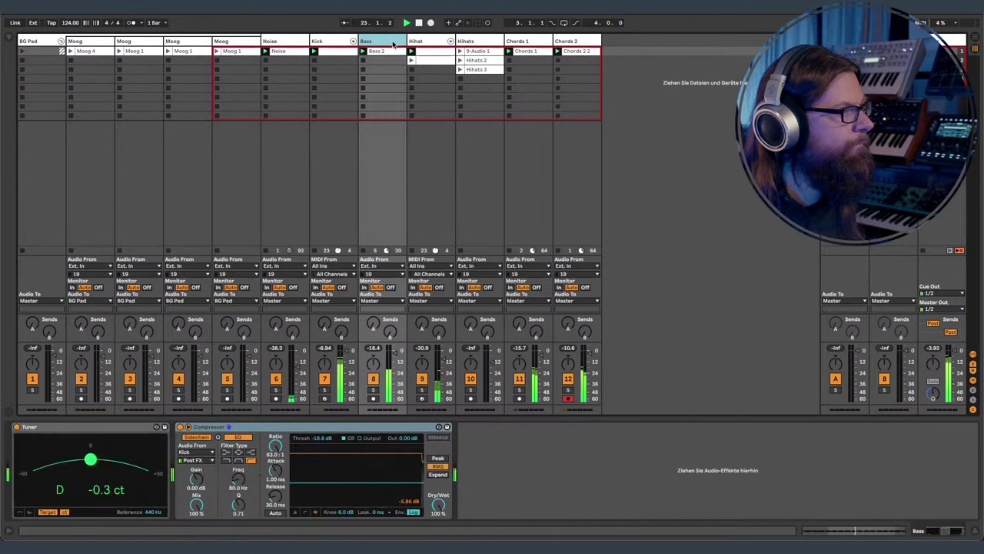
drag(346, 427, 583, 209)
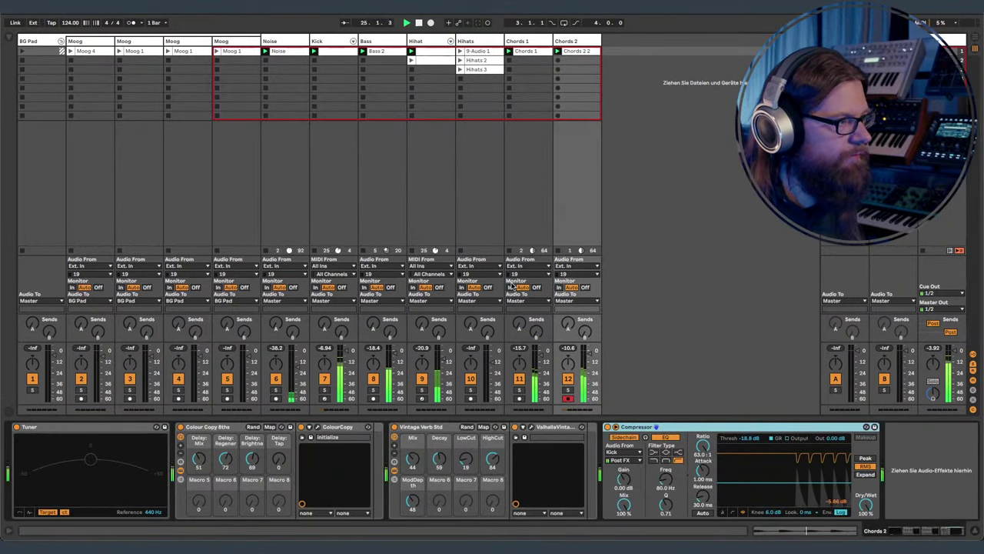
click(568, 391)
click(569, 391)
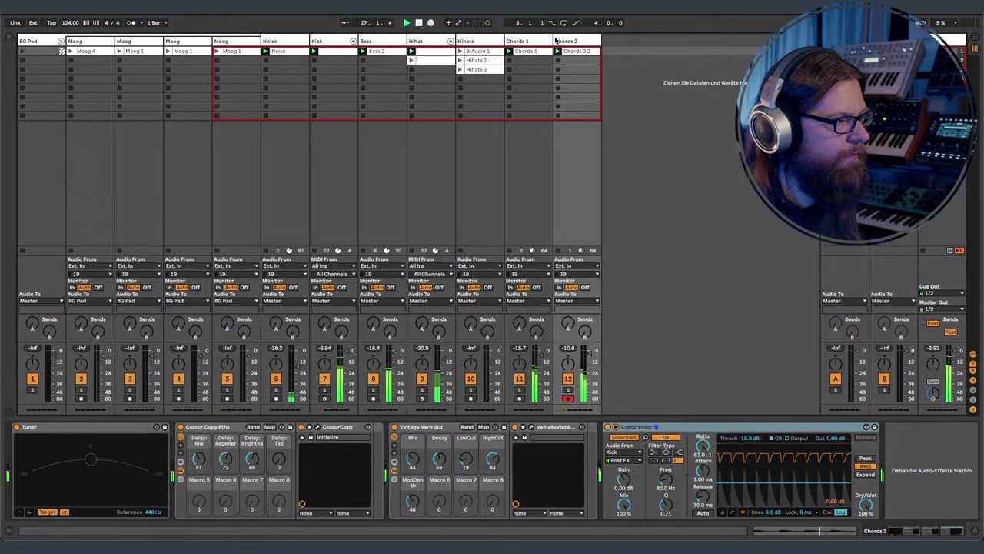
click(531, 199)
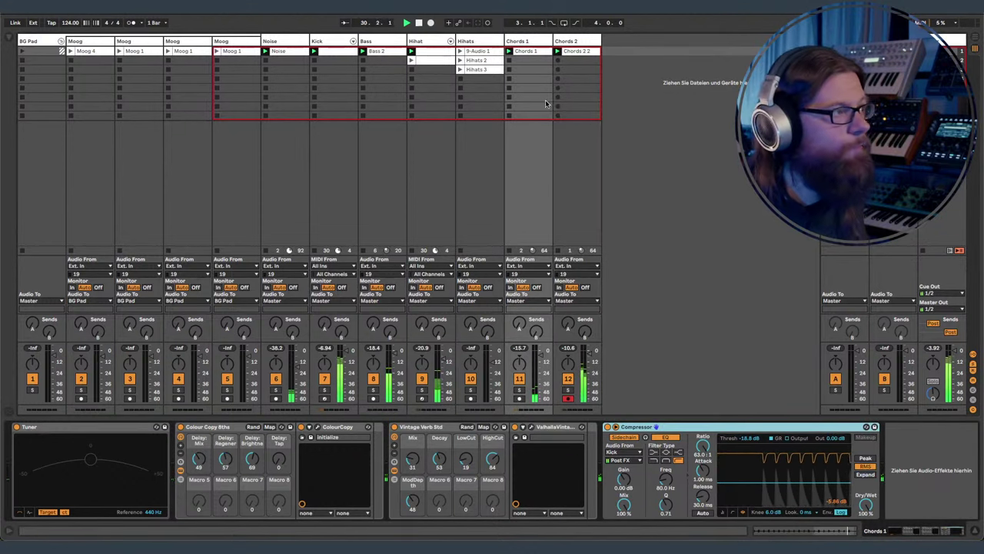
- Open the playing Hihat clip's notes and move the Hihats 0002 note from 1.1.4 to 1.2.3
click(435, 52)
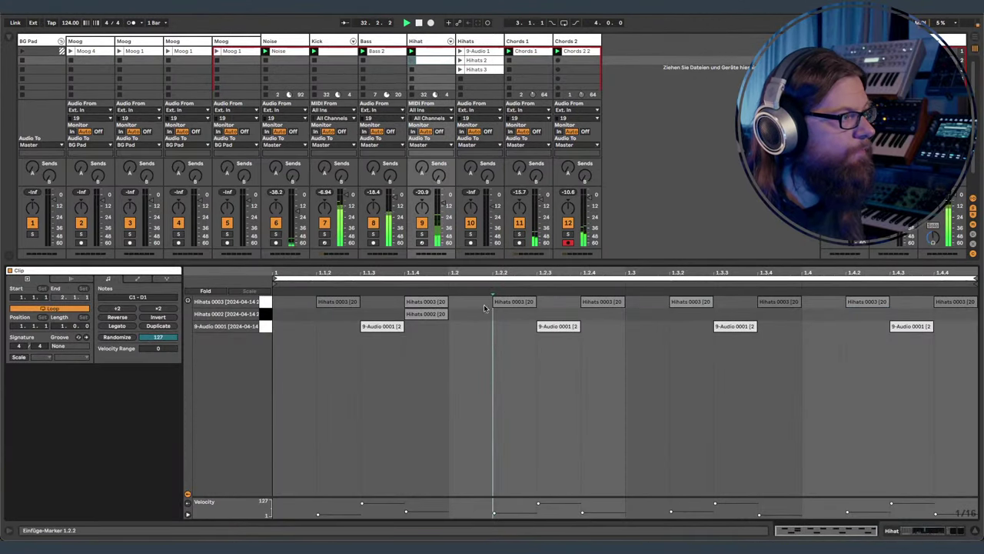
click(779, 302)
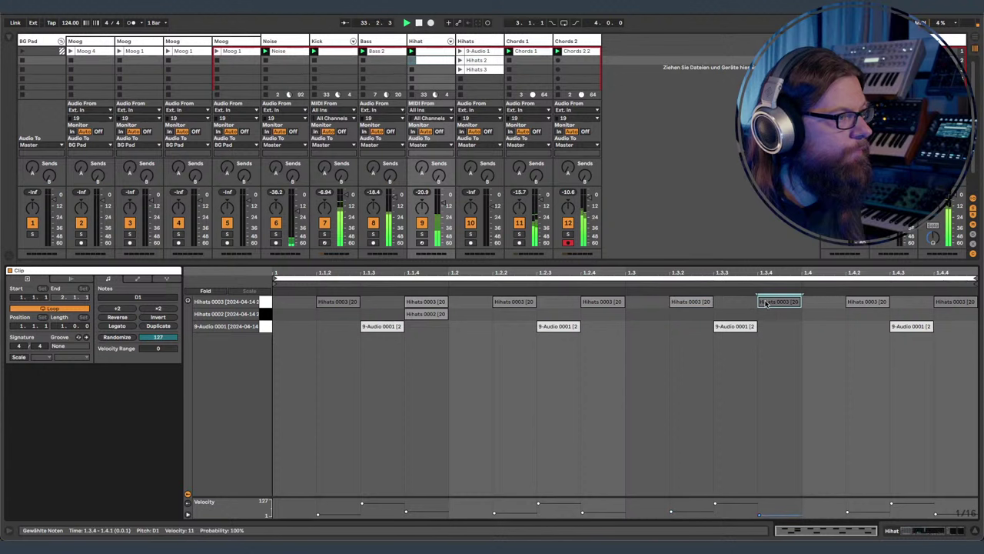
click(603, 302)
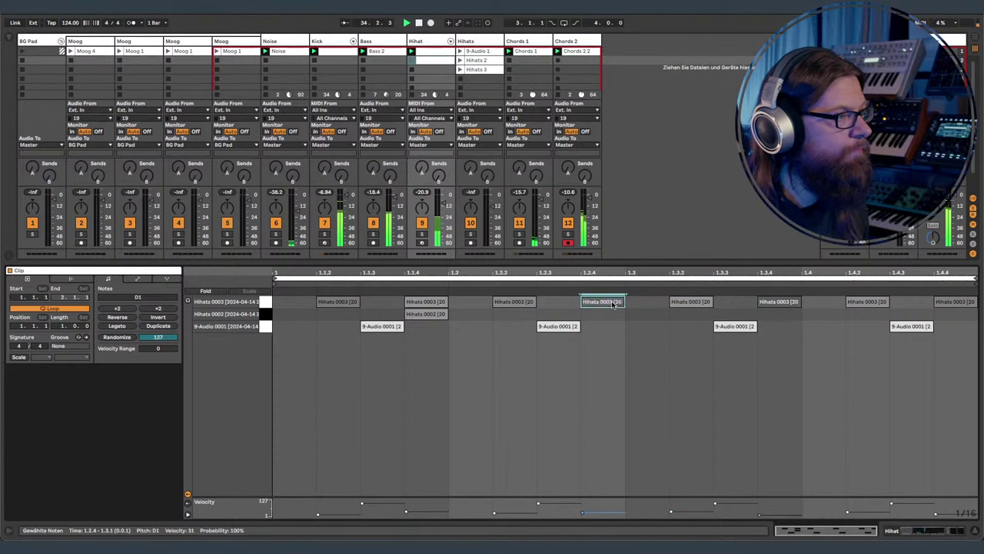
click(472, 340)
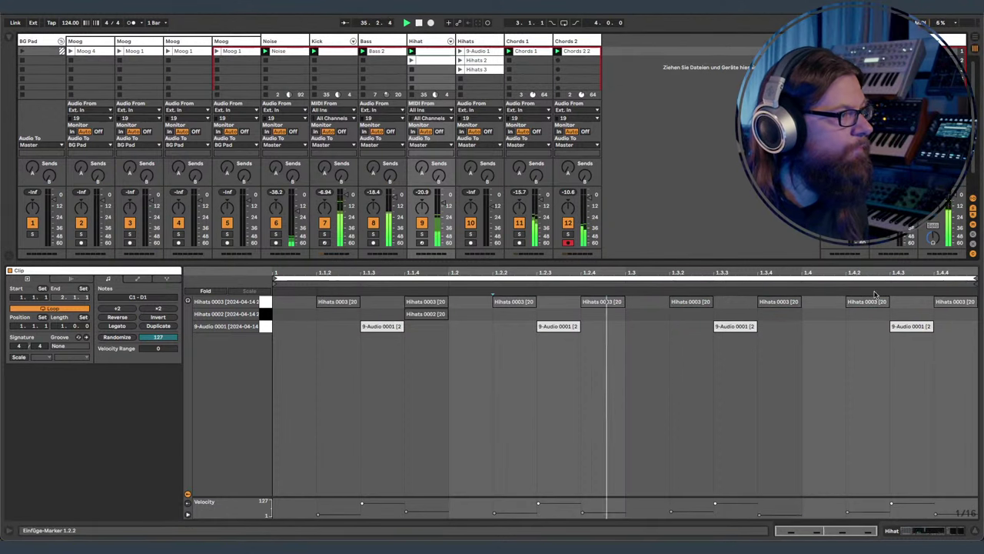
mouse_move(694, 271)
mouse_down()
mouse_move(695, 287)
mouse_move(695, 271)
mouse_up()
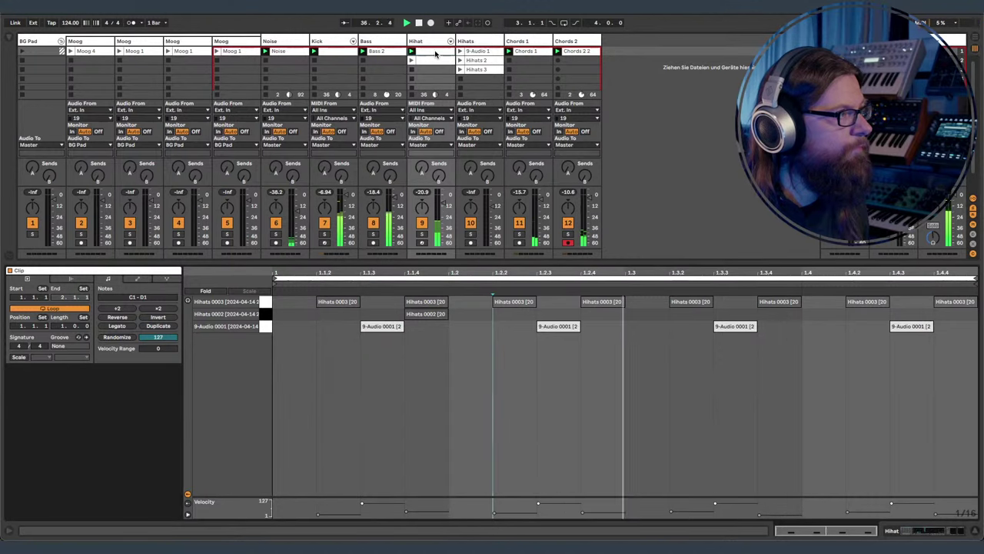
click(426, 302)
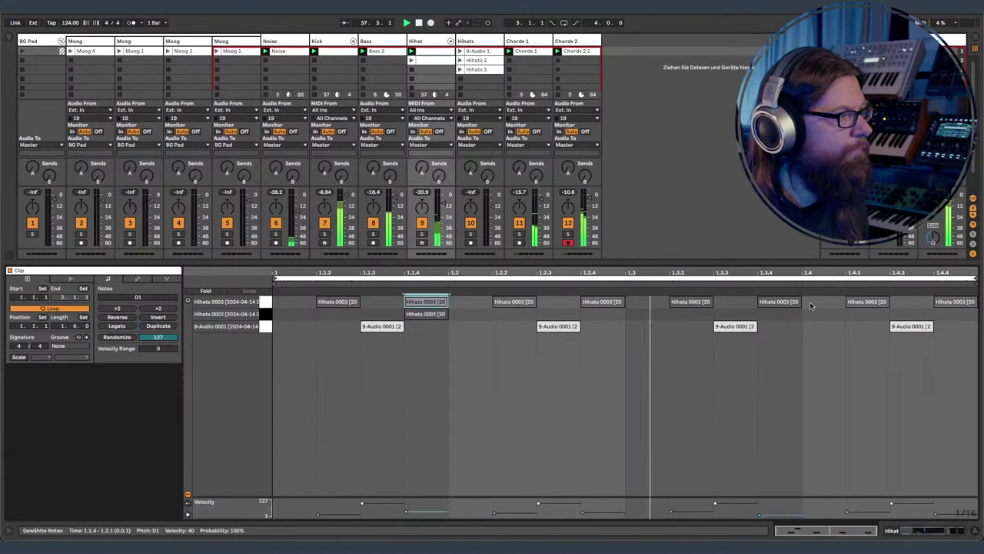
click(779, 302)
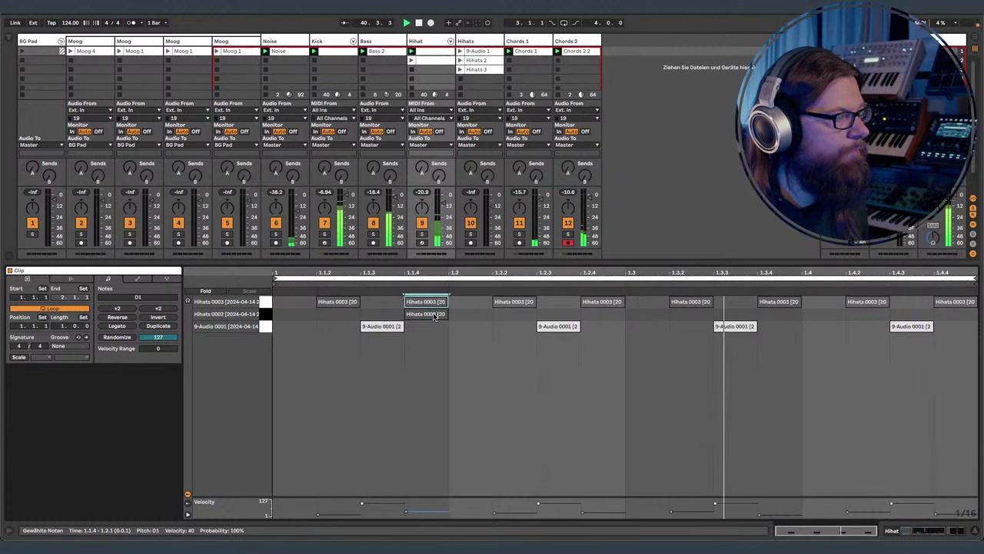
drag(433, 314, 558, 316)
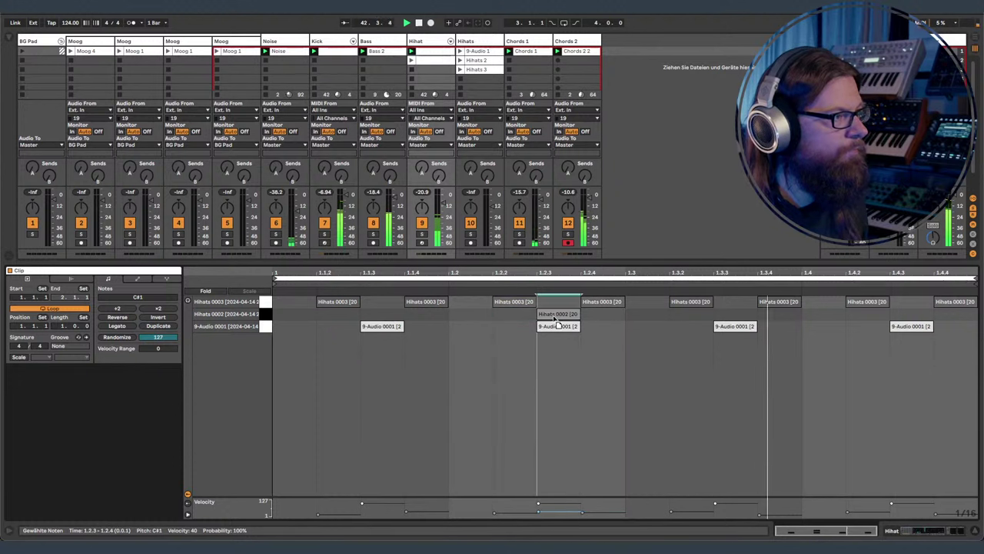
- Add a second Hihats 0002 note to the Hihat clip and place the two notes at 1.2.1 and 1.4.1
double_click(896, 314)
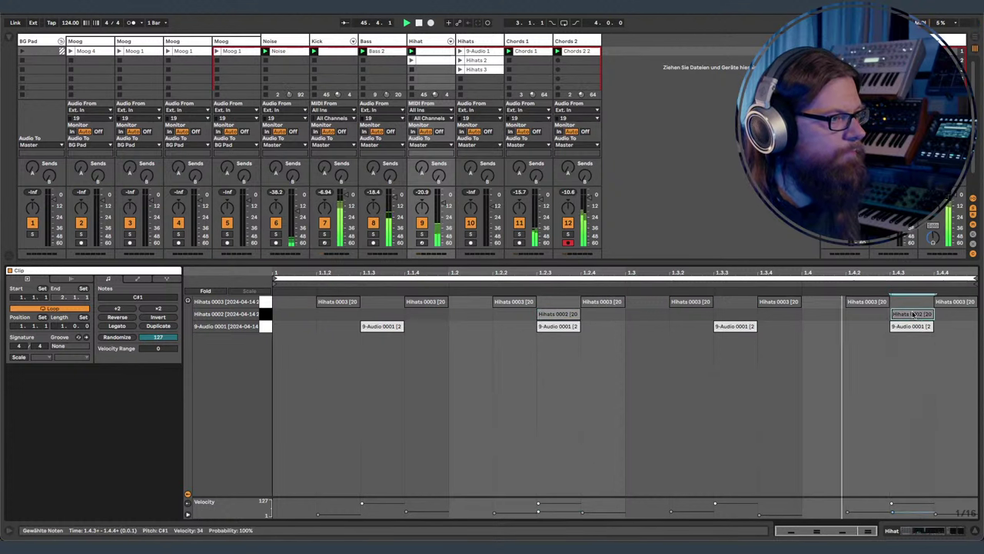
drag(910, 317, 645, 315)
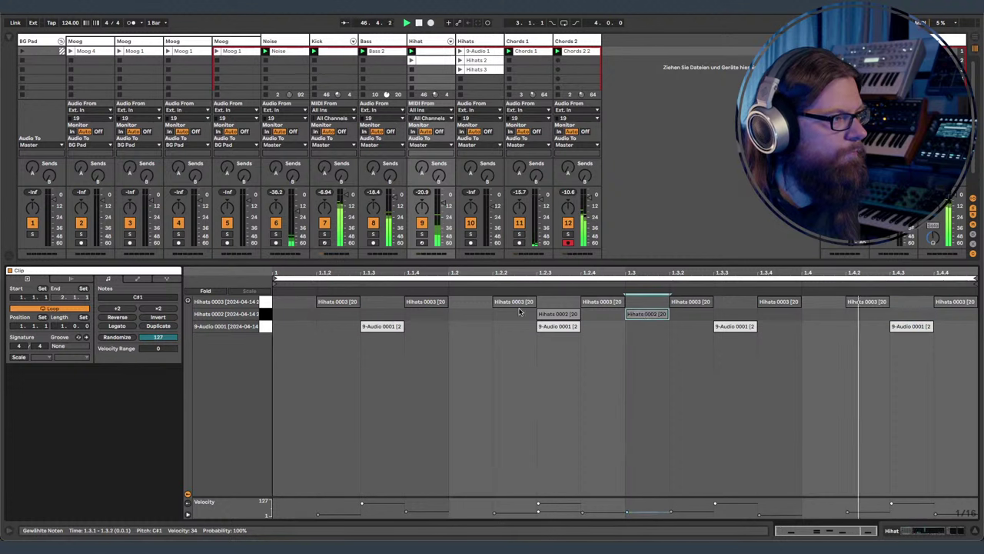
drag(540, 315, 476, 319)
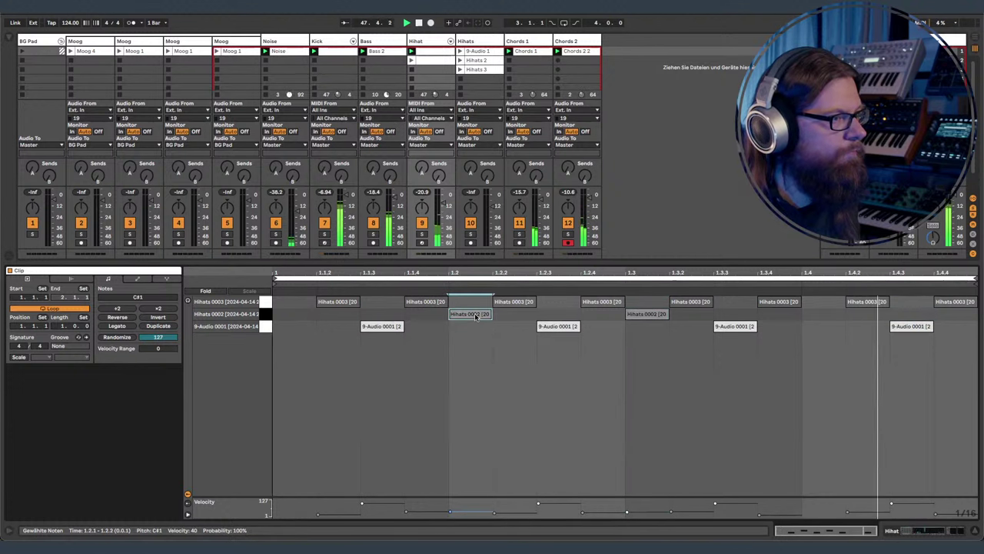
drag(647, 317, 824, 315)
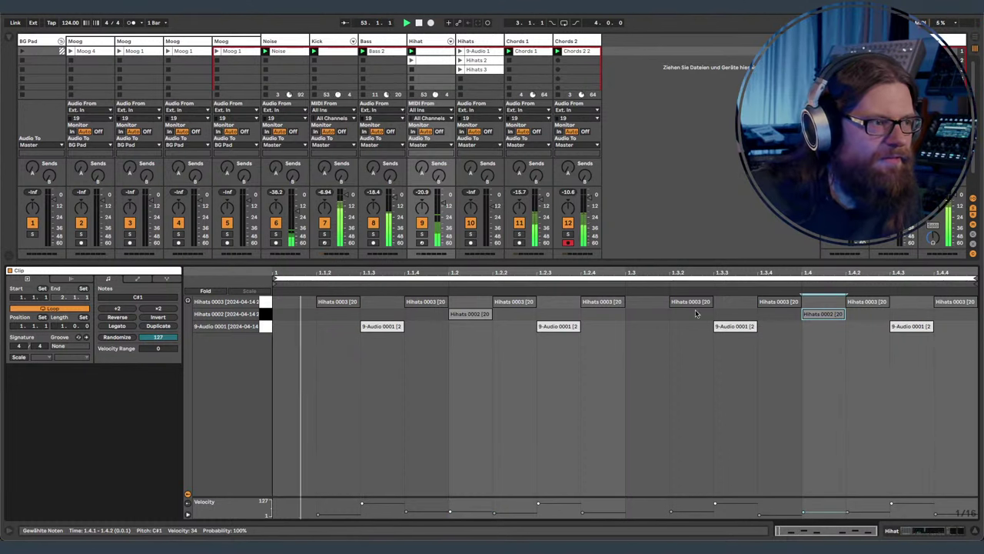
drag(823, 315, 452, 317)
- Delete the Hihats 0003 note at 1.4.4 in the Hihat clip and stop playback
click(967, 335)
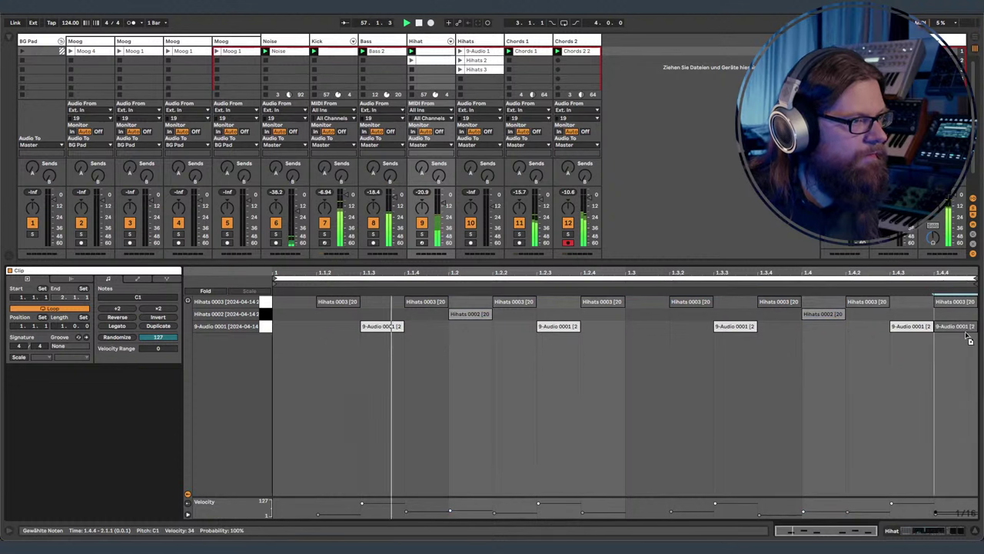
click(954, 302)
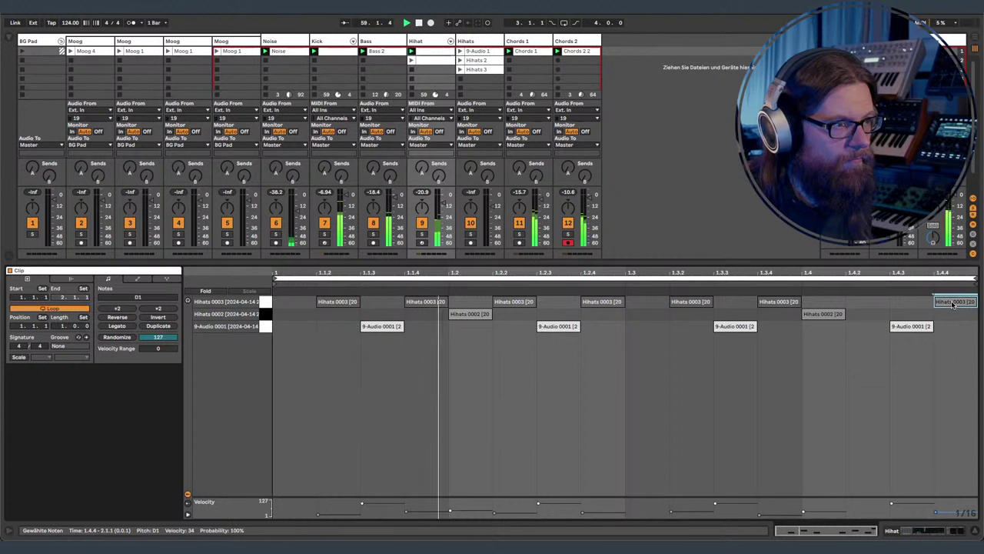
key(Delete)
key(space)
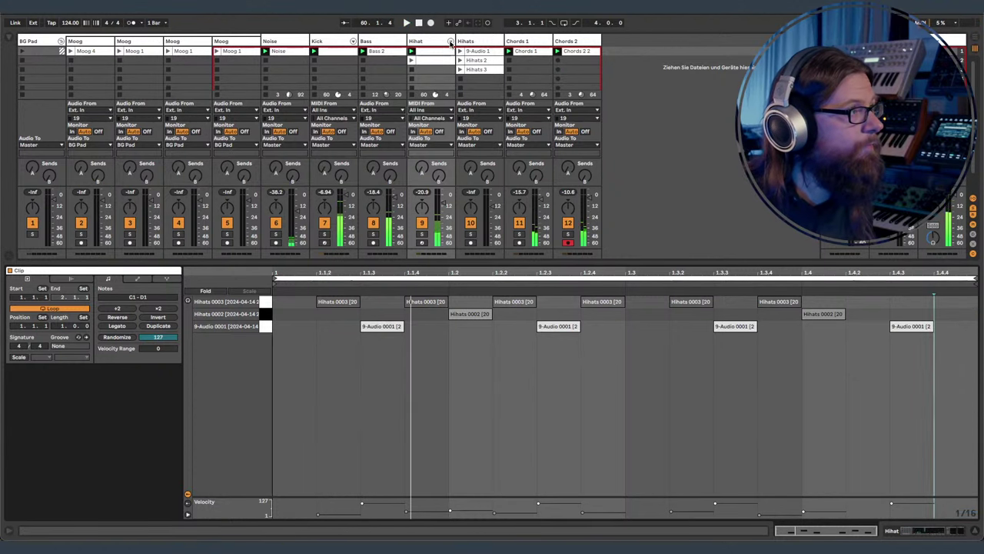
- Load the 9-Audio 1 clip onto the Hihat Drum Rack's D#1 pad and trim it to a single 1-beat hit at -14.9 dB volume
click(480, 41)
click(428, 40)
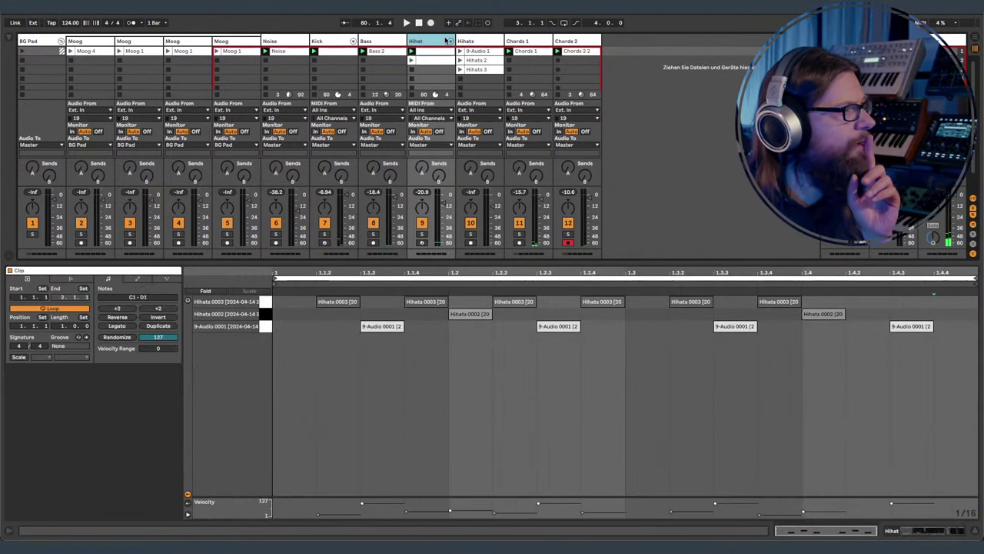
click(482, 41)
click(520, 44)
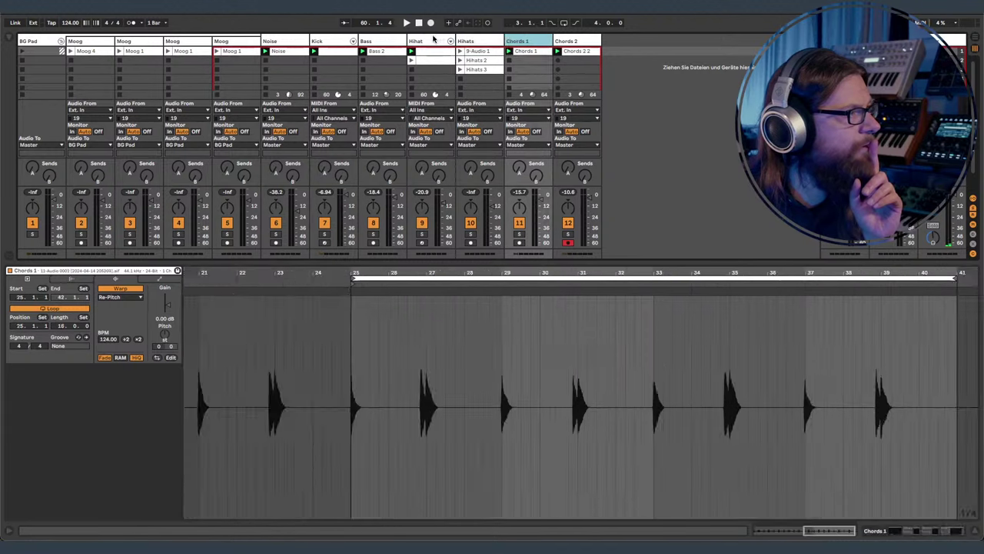
click(433, 40)
click(498, 60)
double_click(437, 42)
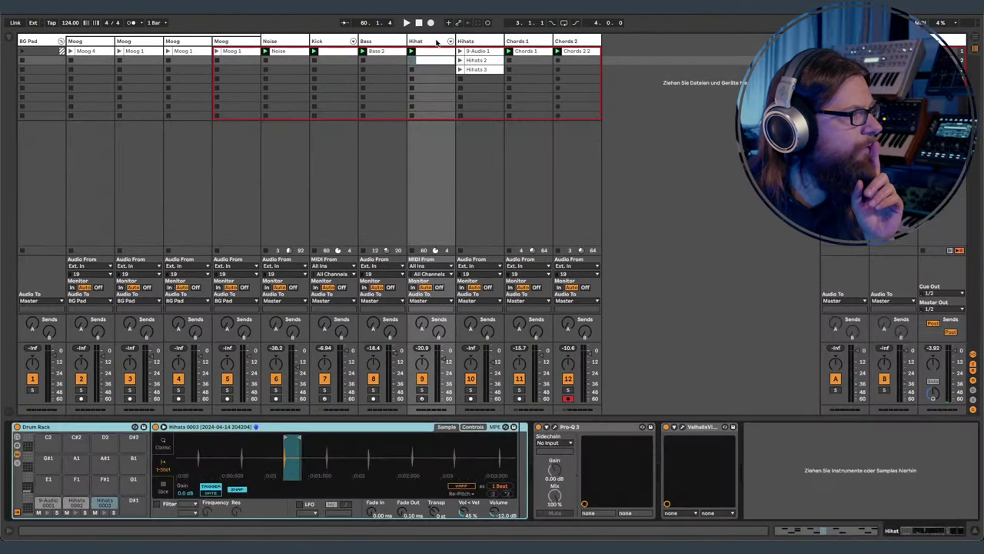
click(481, 51)
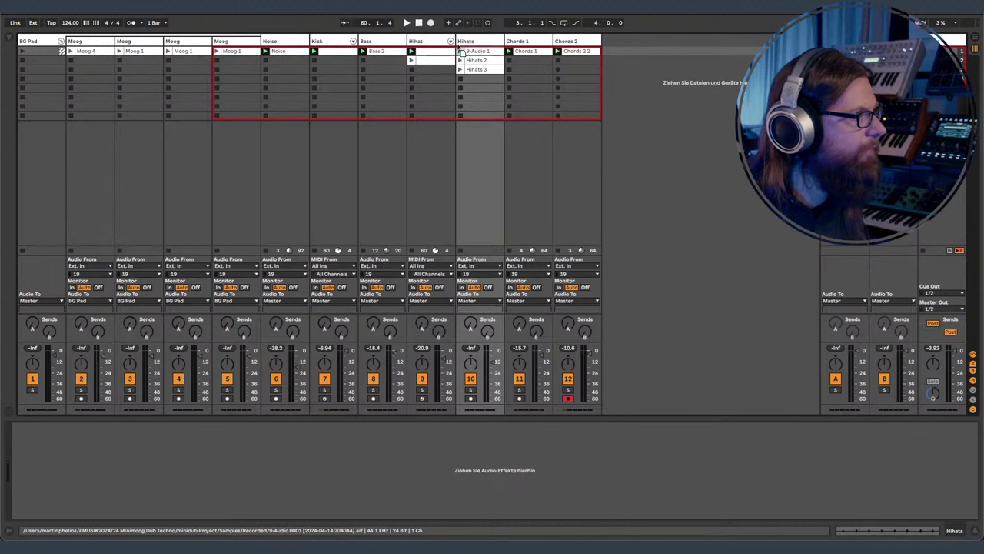
drag(460, 47, 133, 508)
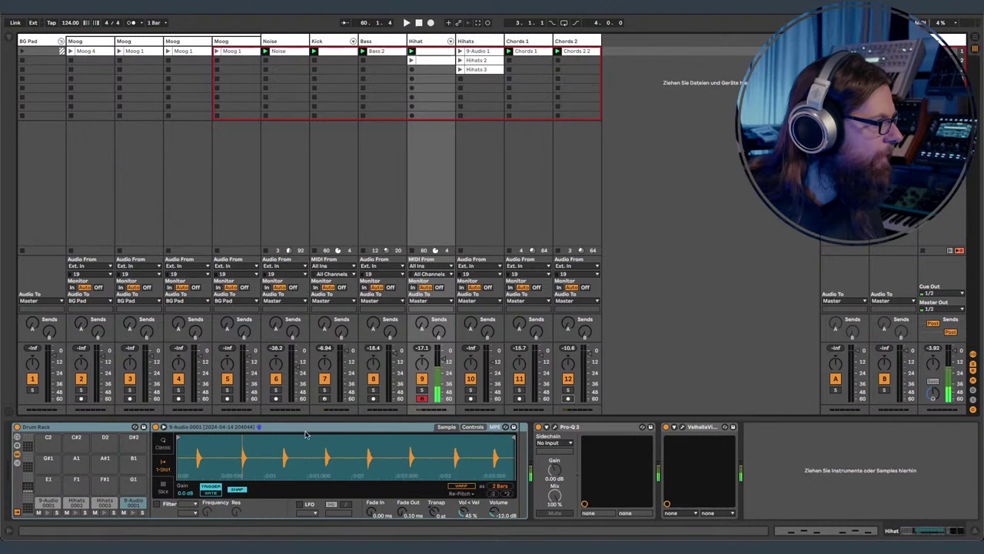
drag(179, 439, 371, 439)
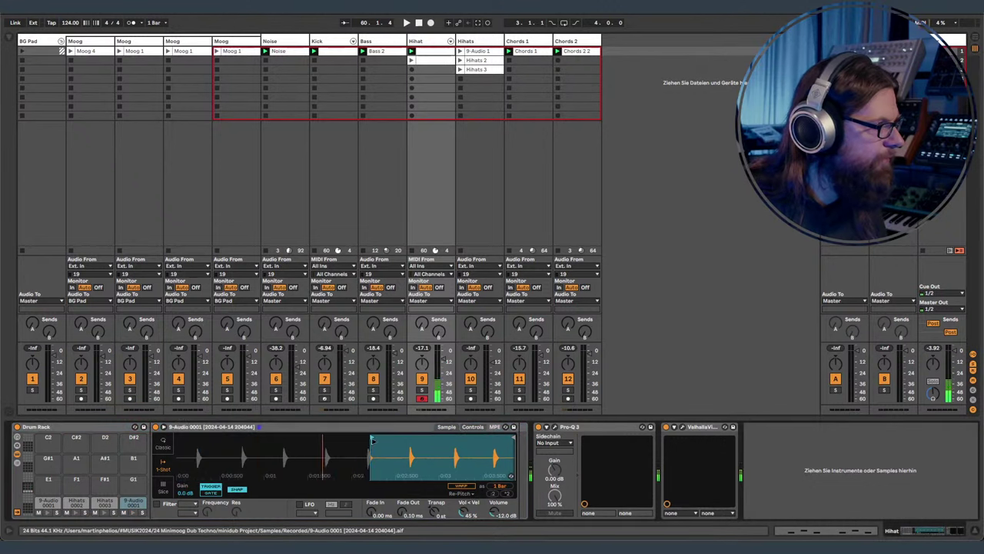
mouse_move(514, 439)
mouse_down()
mouse_move(399, 438)
mouse_move(401, 457)
mouse_up()
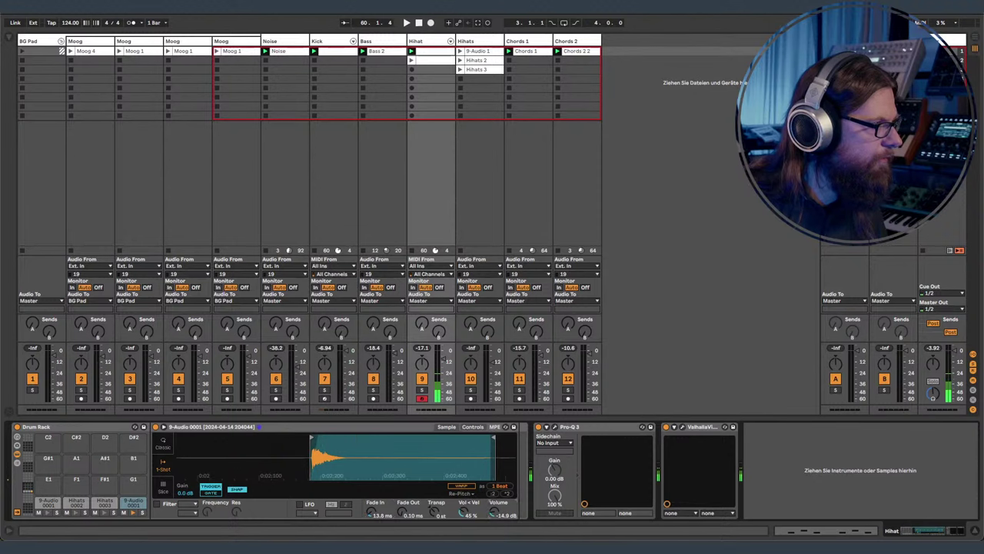
- Add a note for the D#1 pad's 9-Audio 0001 sample at 1.4.4 in the Hihat clip
double_click(439, 52)
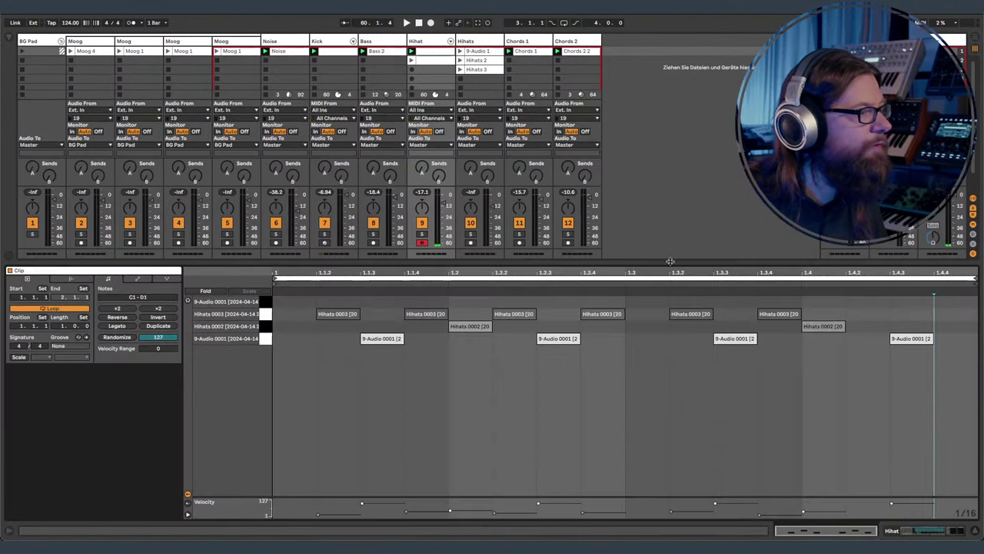
double_click(437, 301)
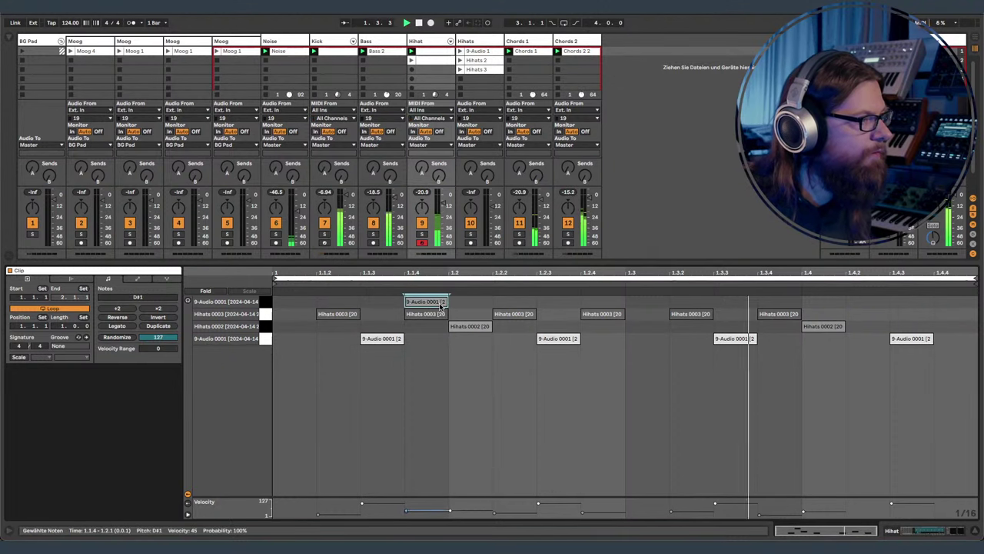
drag(439, 304, 954, 304)
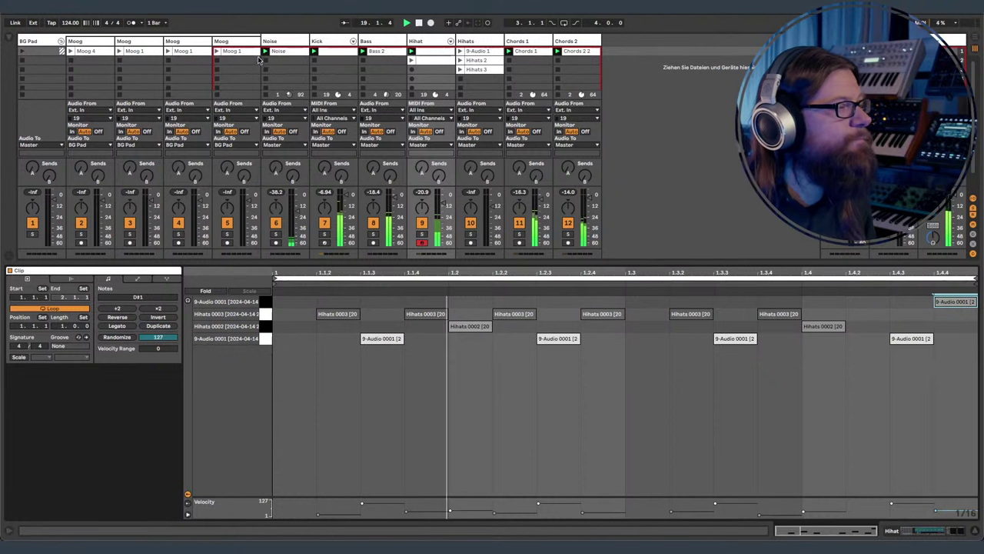
- Stop the Chords 1 clip and delete the Hihat track's second clip
click(433, 43)
click(509, 61)
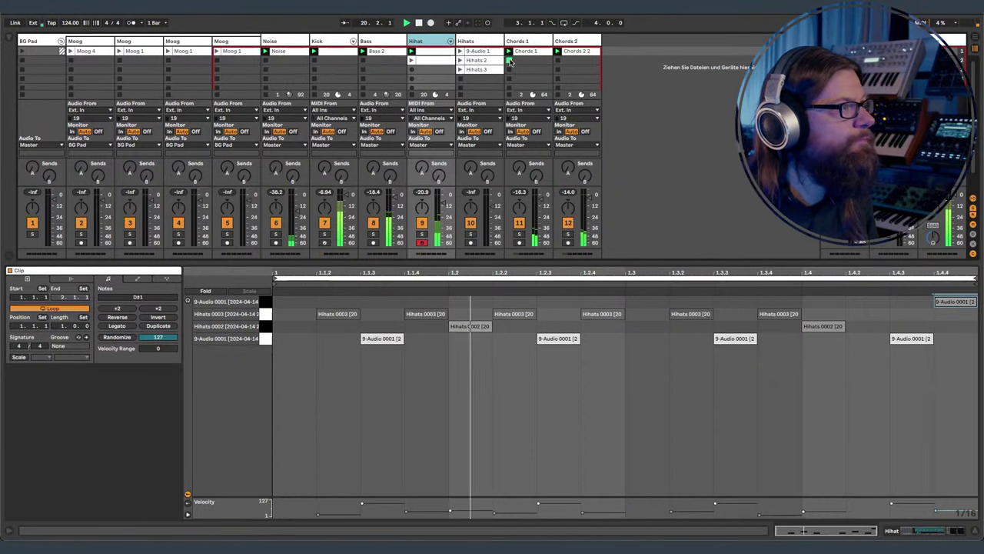
click(413, 61)
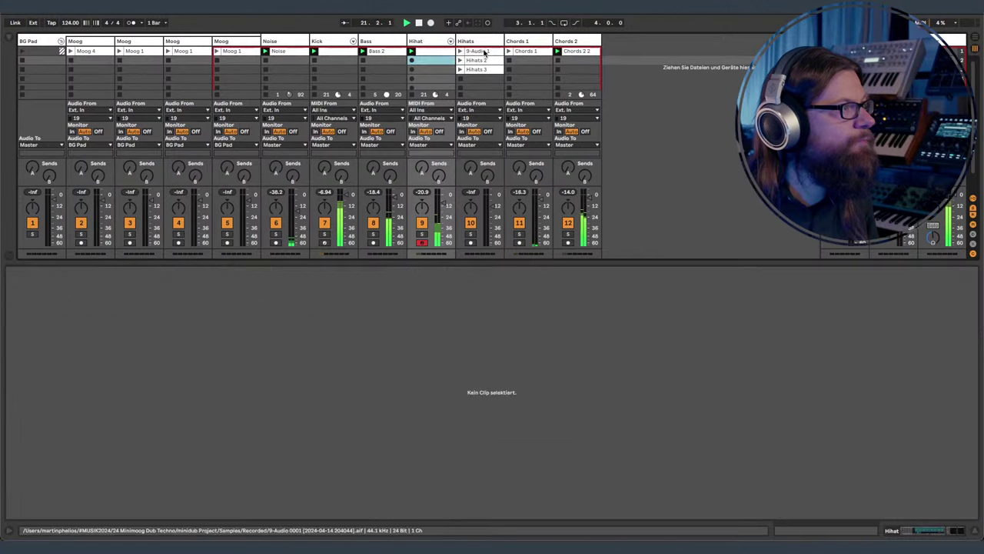
- Delete the Hihats source track with its three recorded hi-hat clips
click(477, 51)
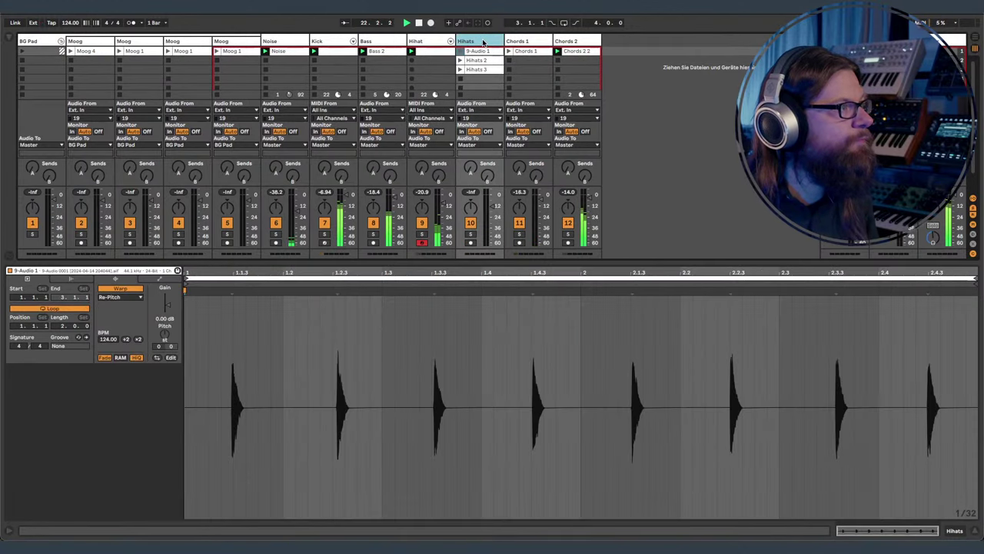
key(Delete)
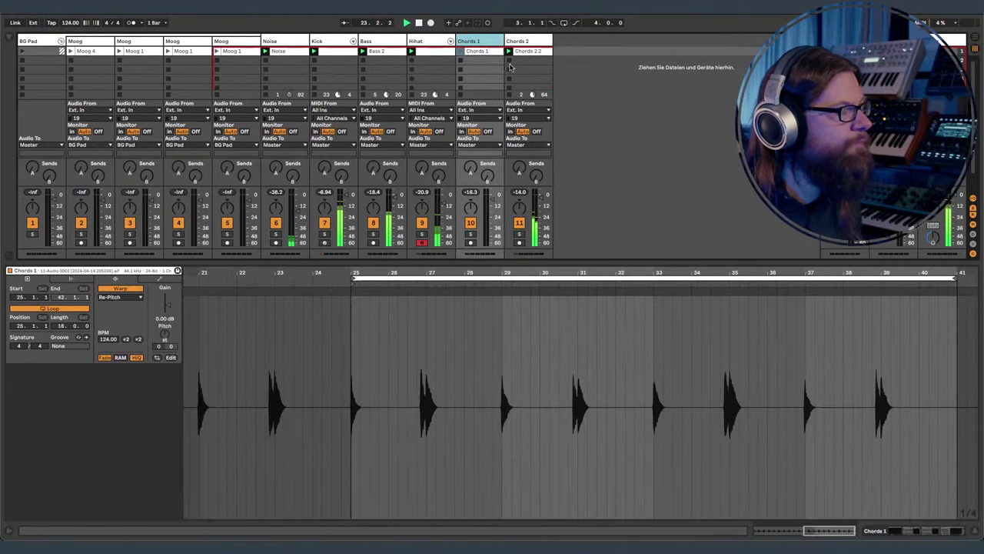
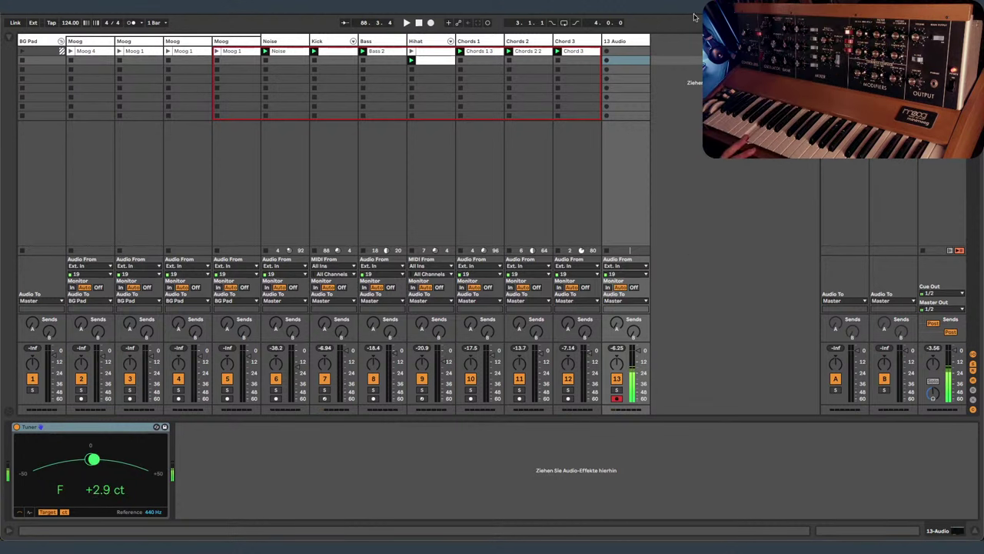
- Play the loop and lower the 13 Audio track volume to -6.0 dB, and stop playback
click(407, 23)
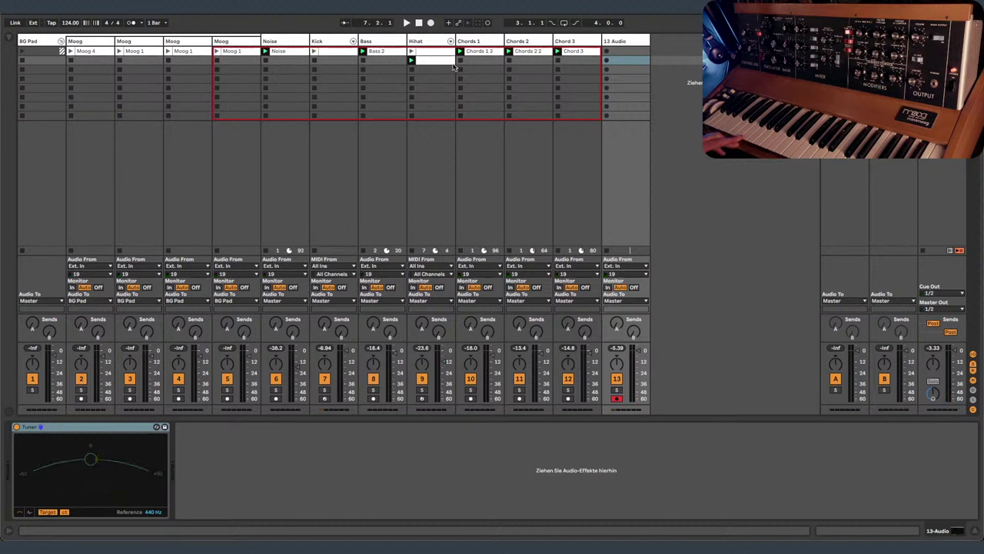
click(408, 23)
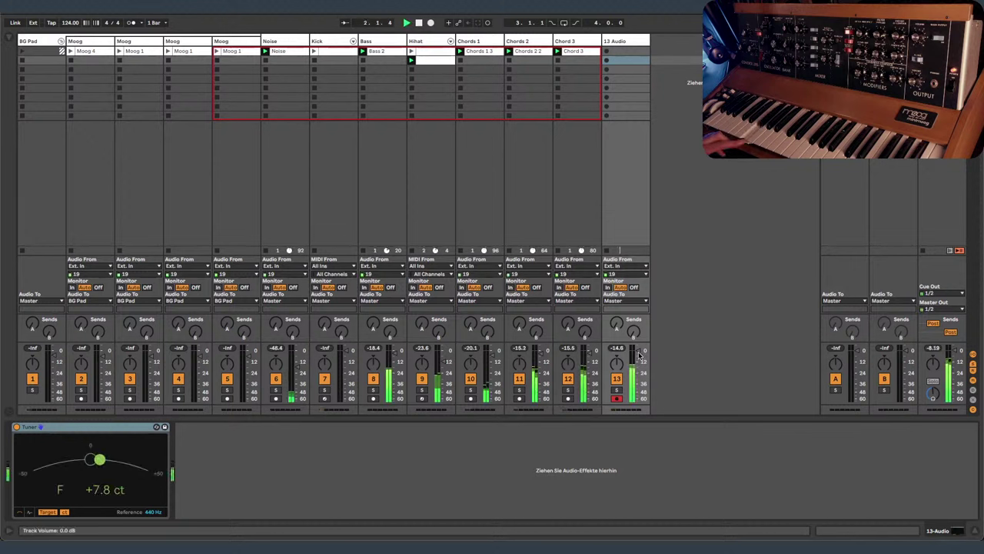
drag(638, 355, 638, 358)
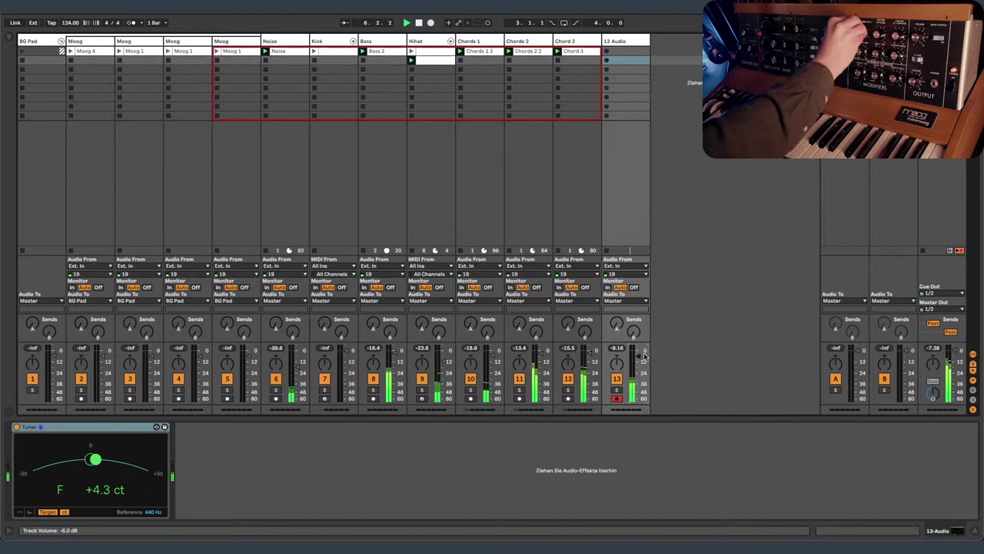
click(419, 24)
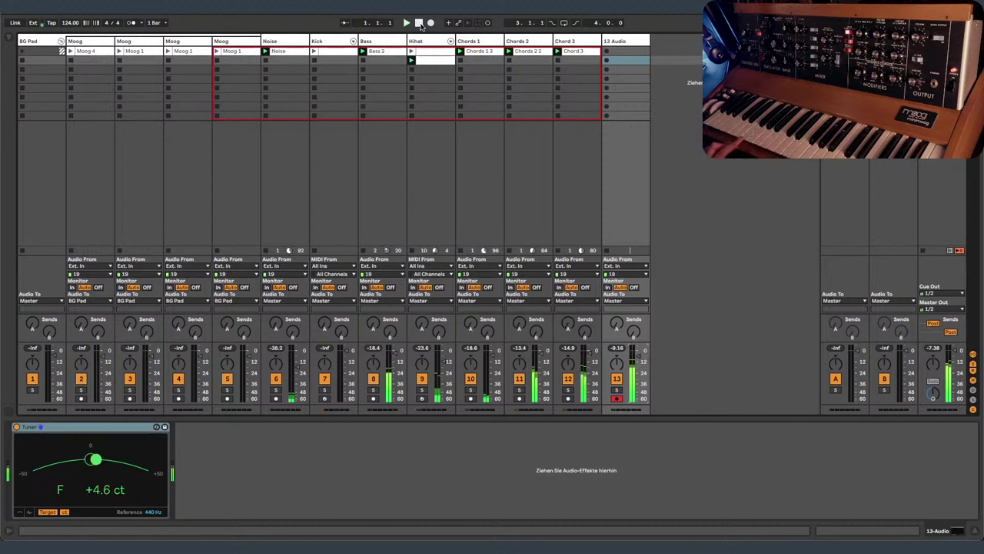
- Add Arturia's VST3 Efx REFRACT after the Tuner on the 13 Audio track and set its refraction amount to 60.0%
click(9, 38)
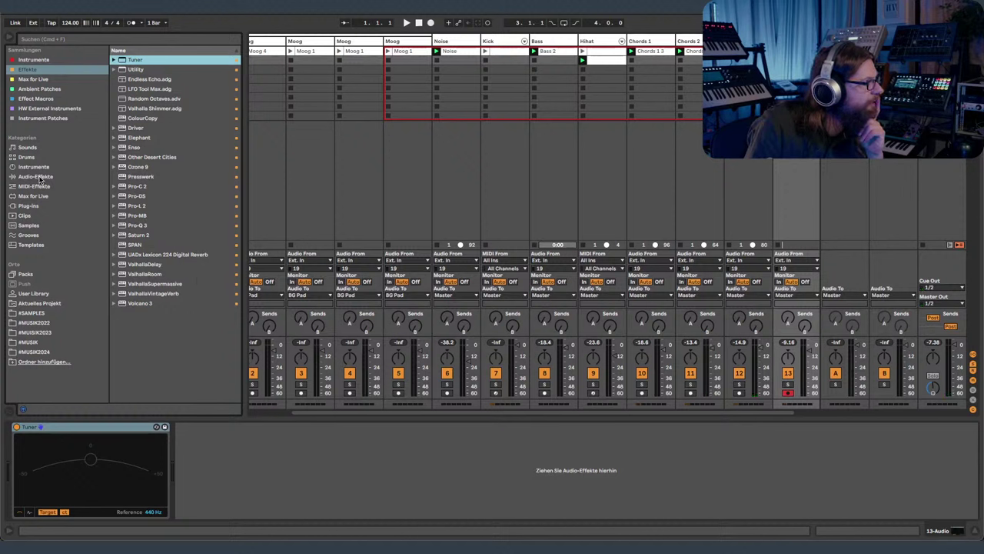
click(39, 208)
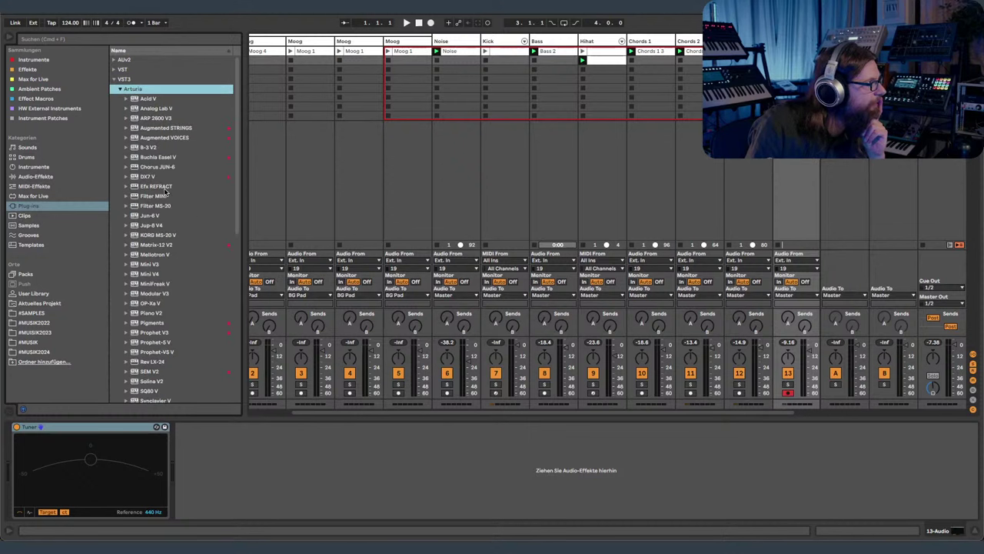
drag(165, 192, 235, 462)
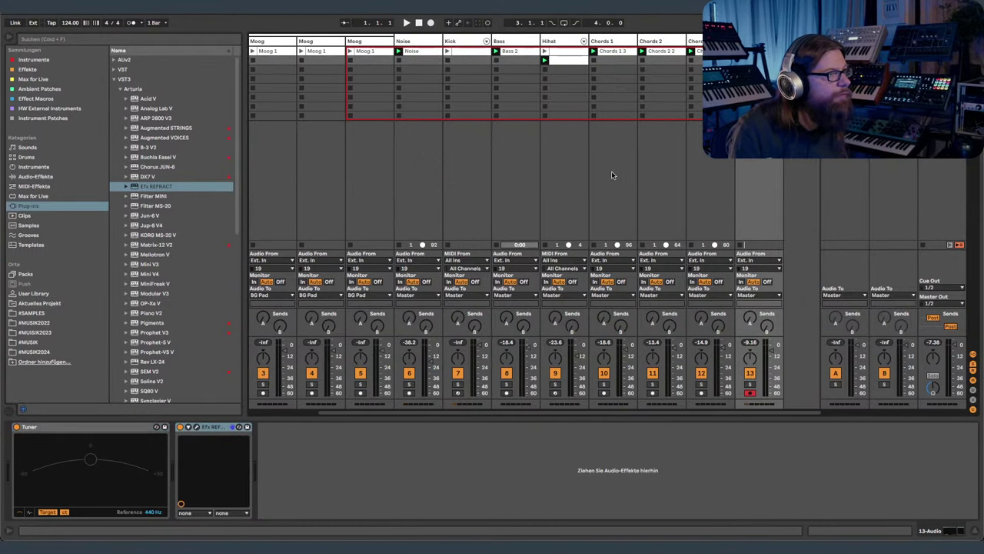
click(196, 428)
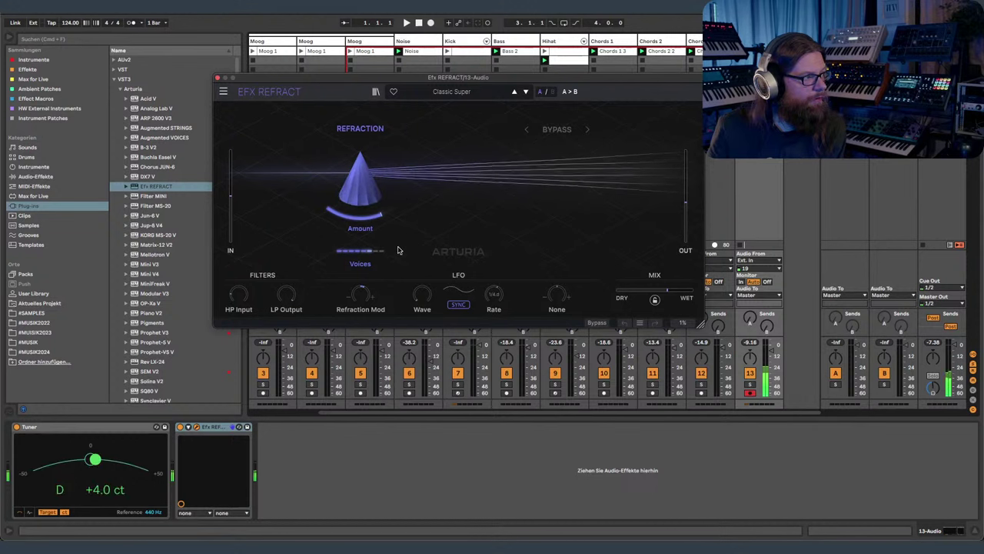
drag(356, 223, 364, 194)
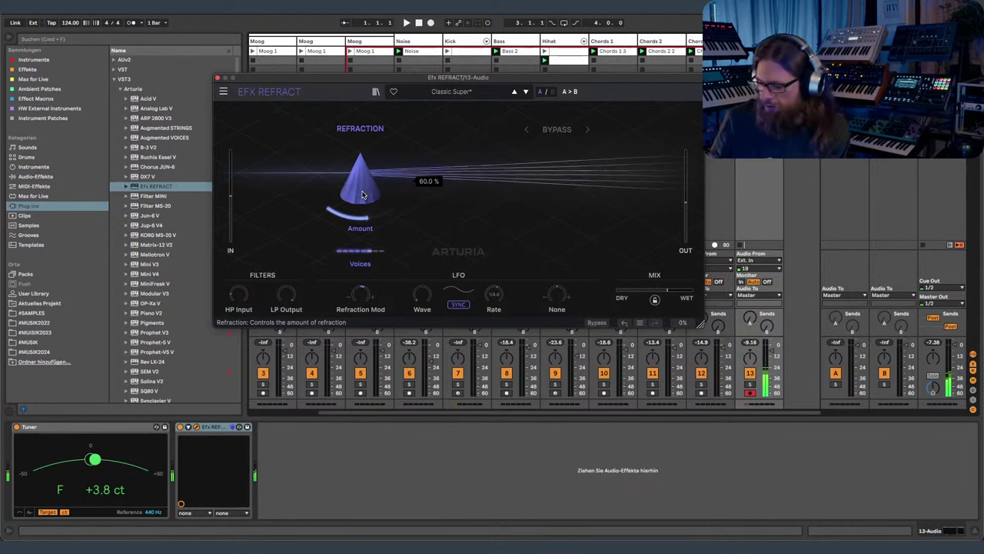
click(218, 77)
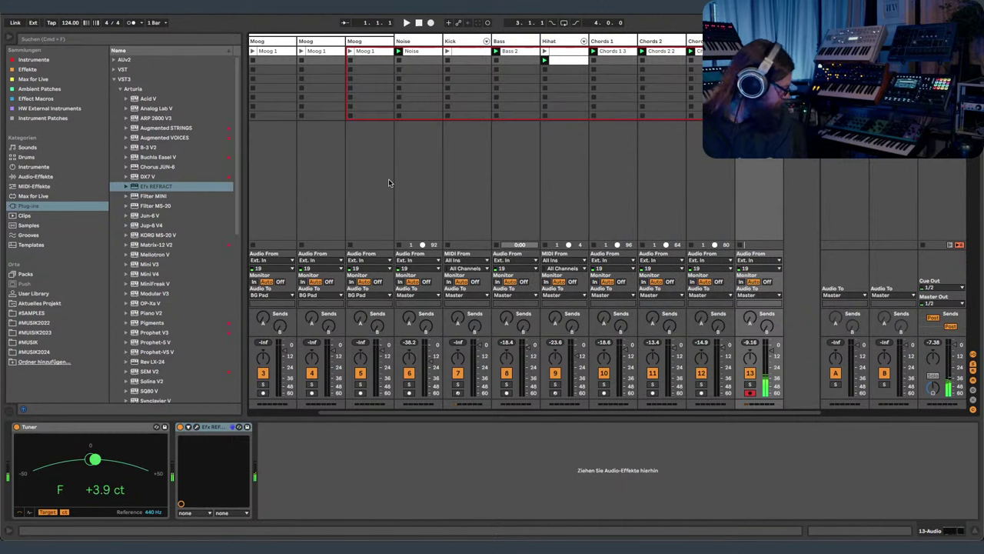
key(XF86AudioMute)
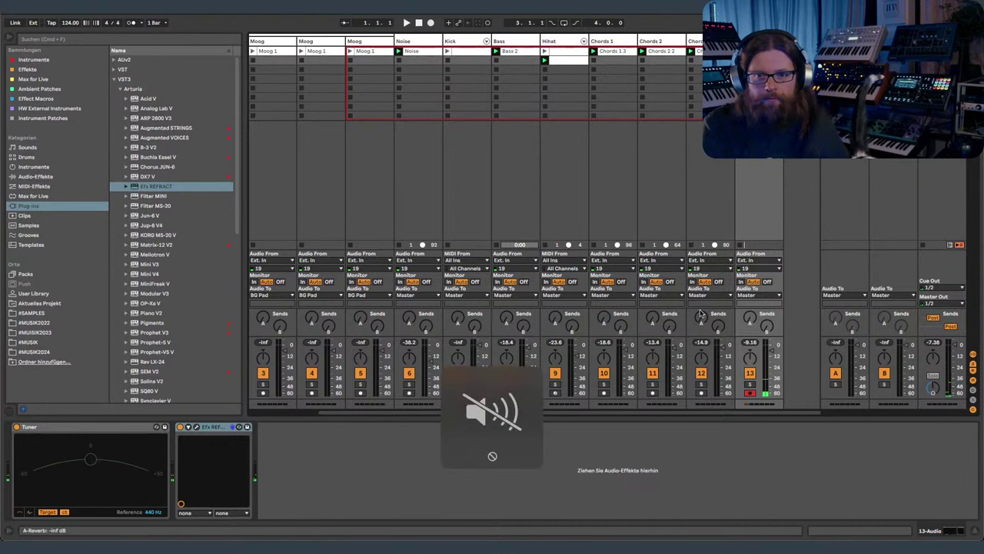
key(XF86AudioMute)
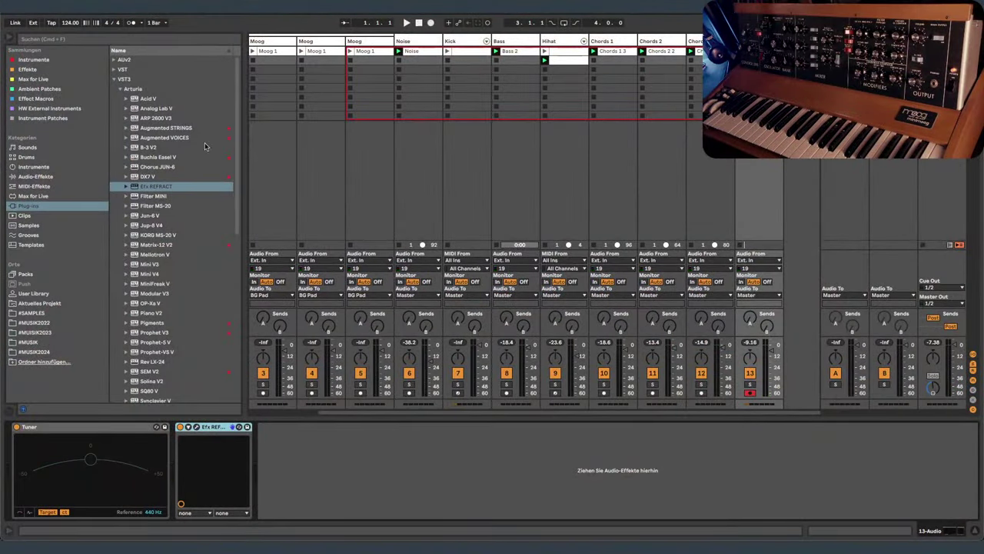
- Add the Supermassive Endless Echo effect macro after Efx REFRACT, with feedback at 36.9% and delay at 575.8 ms
click(35, 99)
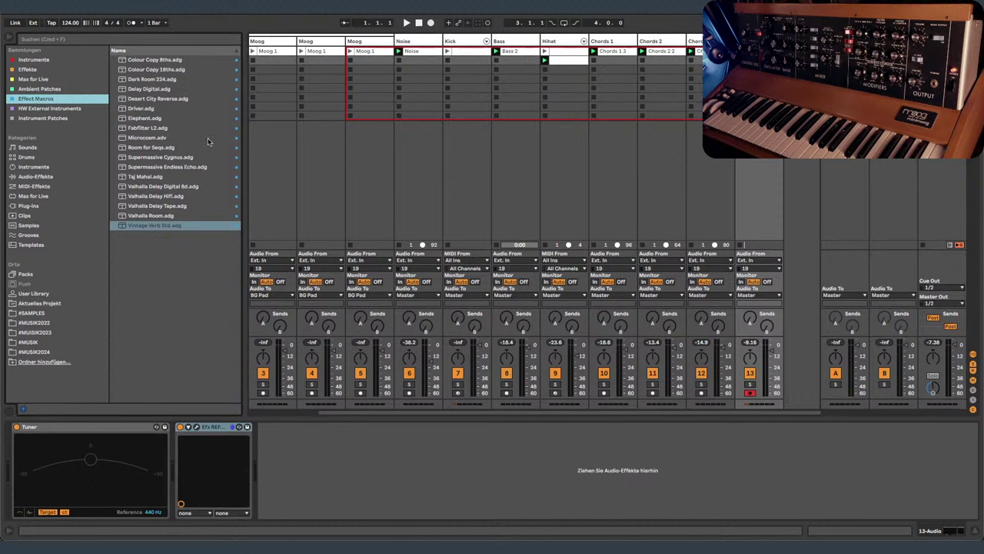
drag(183, 168, 312, 437)
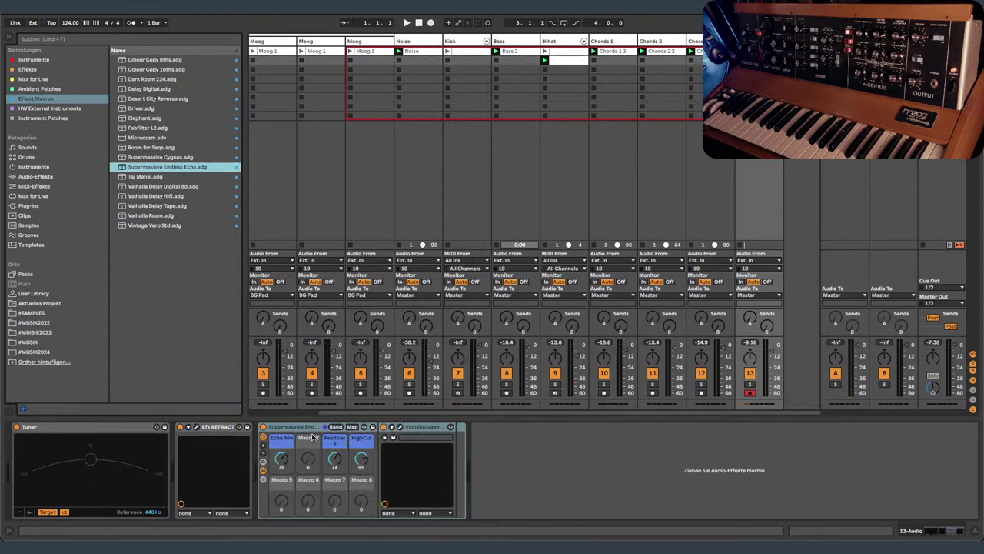
click(393, 436)
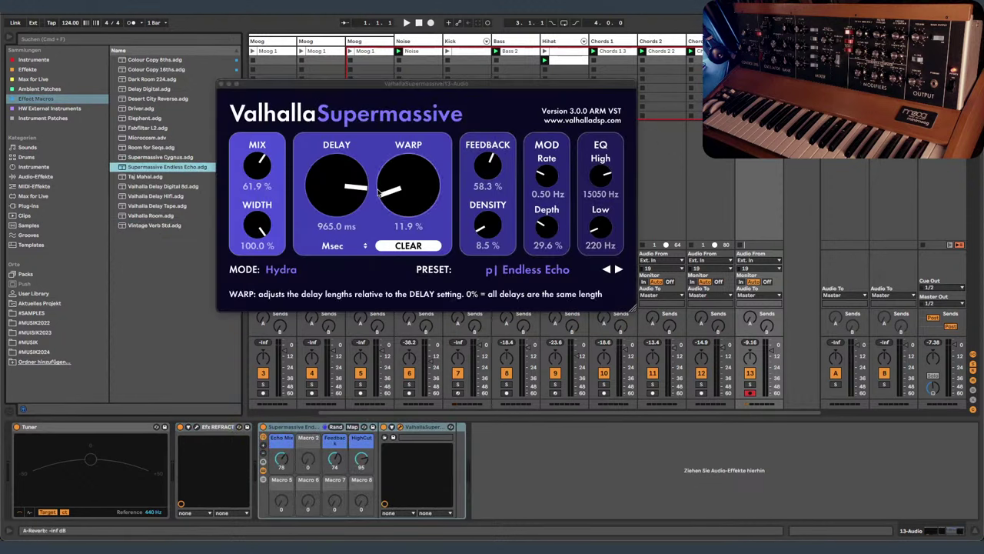
drag(490, 167, 490, 173)
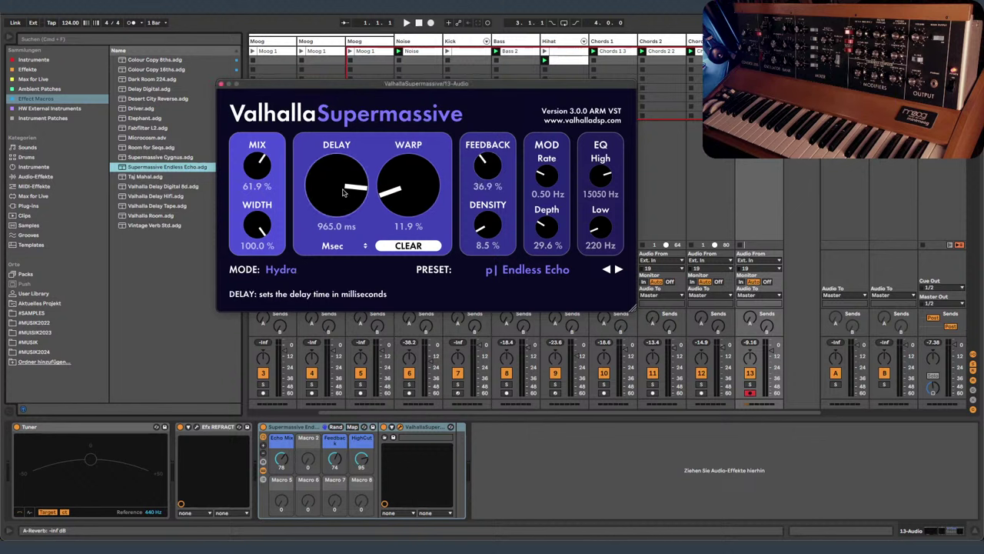
drag(341, 182, 341, 201)
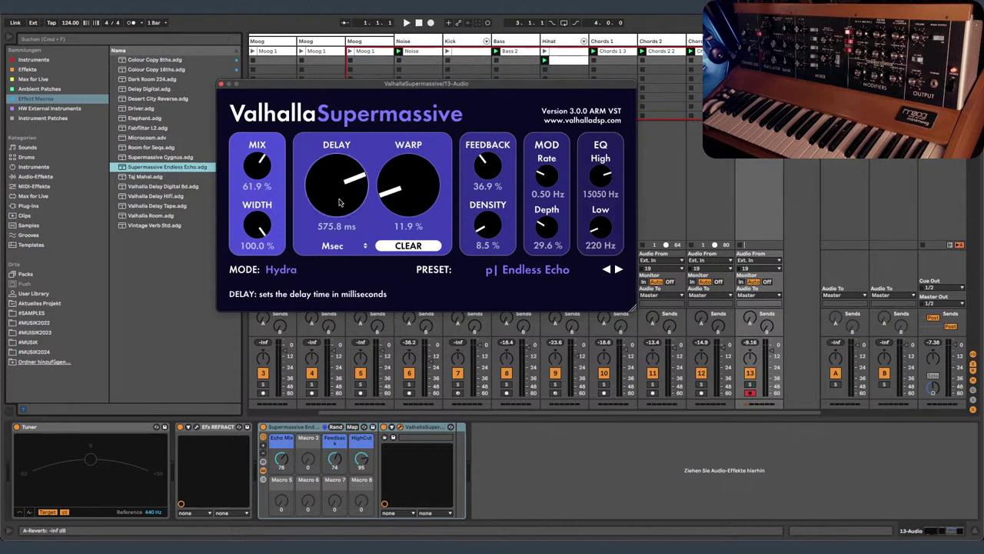
- Try the Valhalla Room effect macro after the Endless Echo rack and remove it again
click(166, 217)
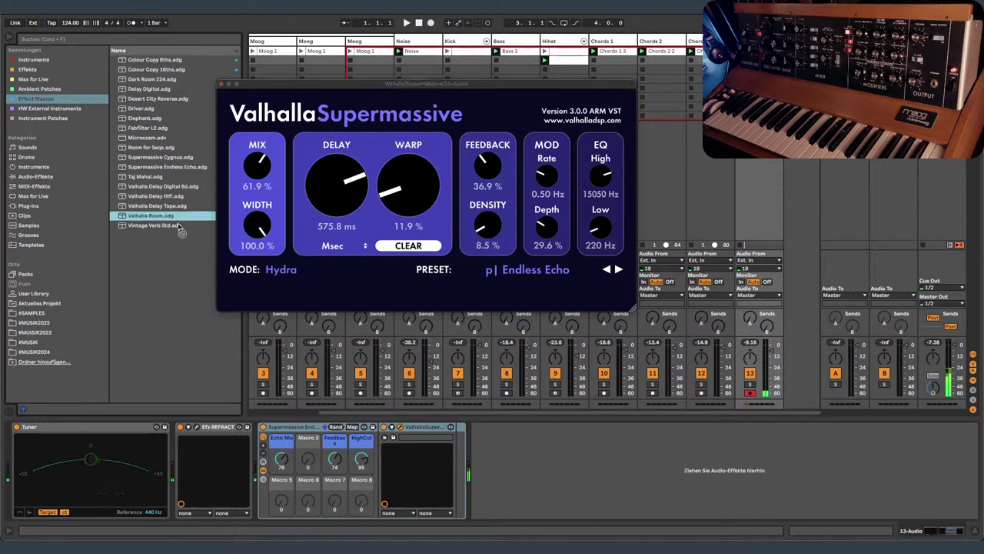
drag(531, 456, 529, 453)
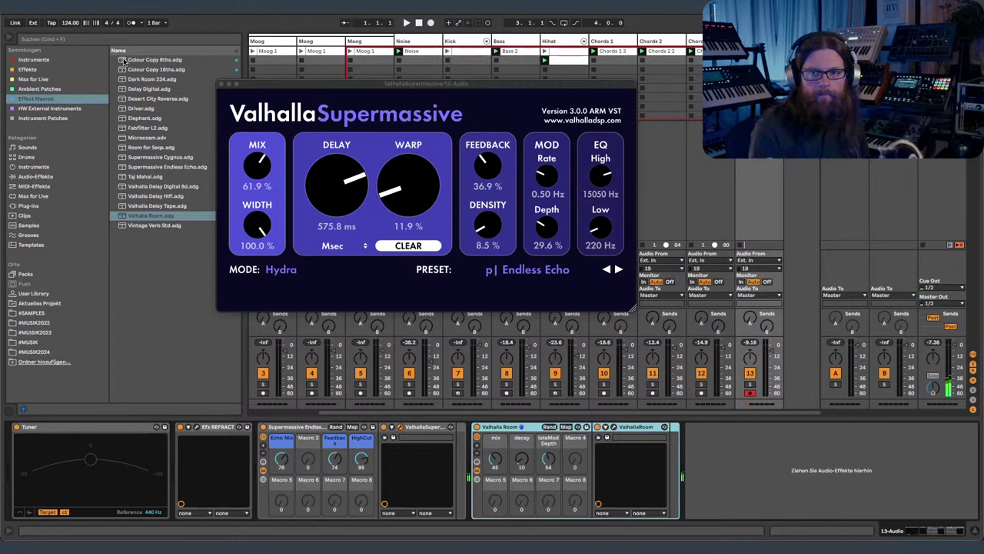
click(527, 275)
click(521, 427)
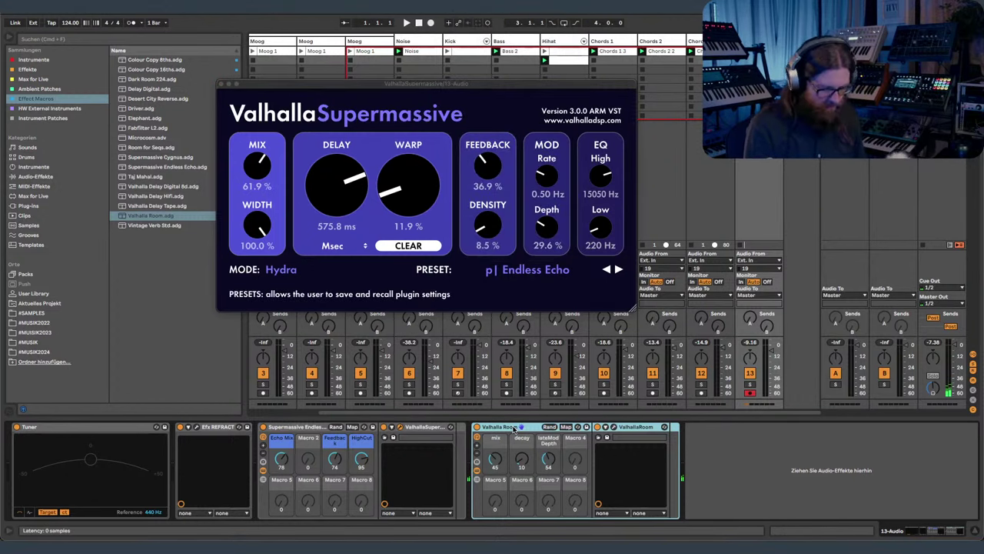
key(Delete)
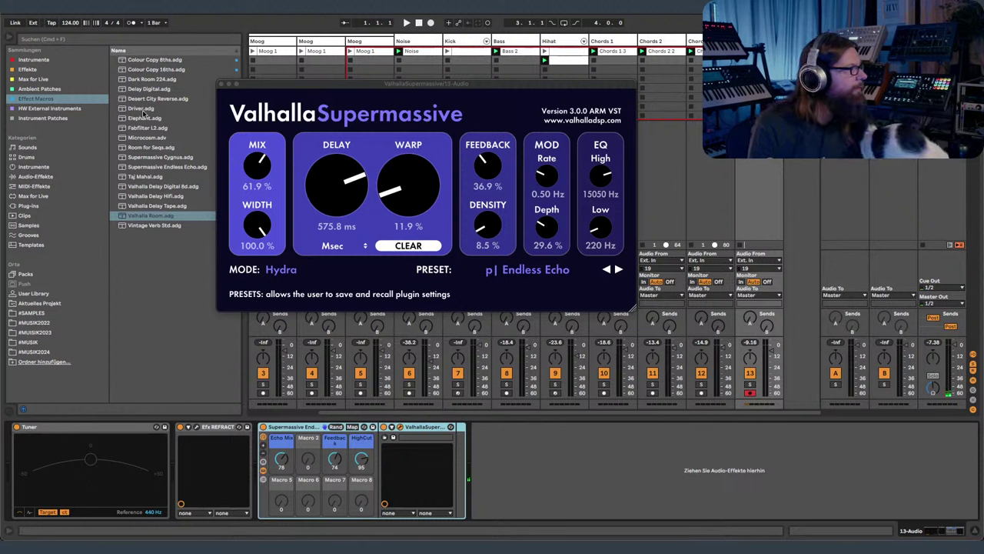
- Add the Supermassive Cygnus effect macro after the Endless Echo rack, and close both plug-in windows and the browser
click(171, 159)
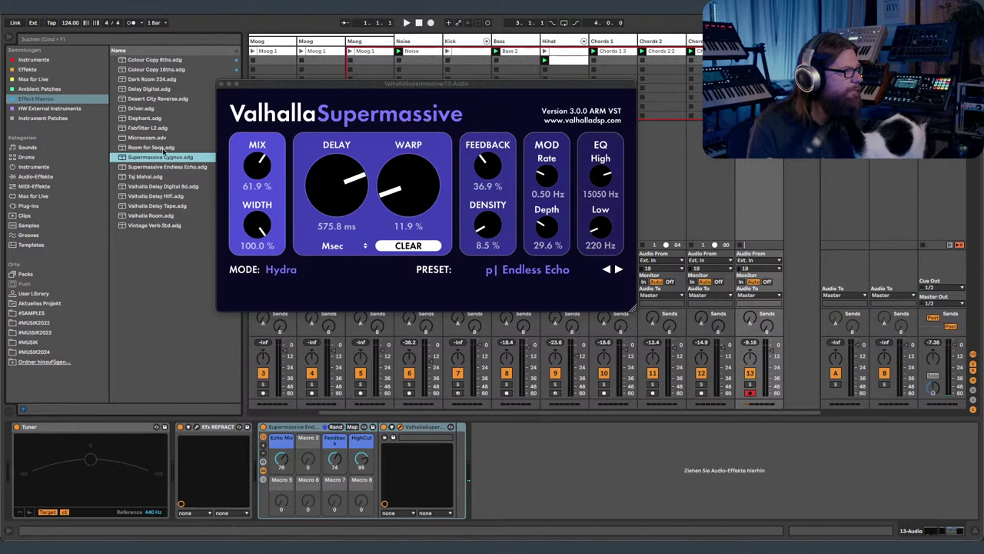
drag(164, 151, 554, 449)
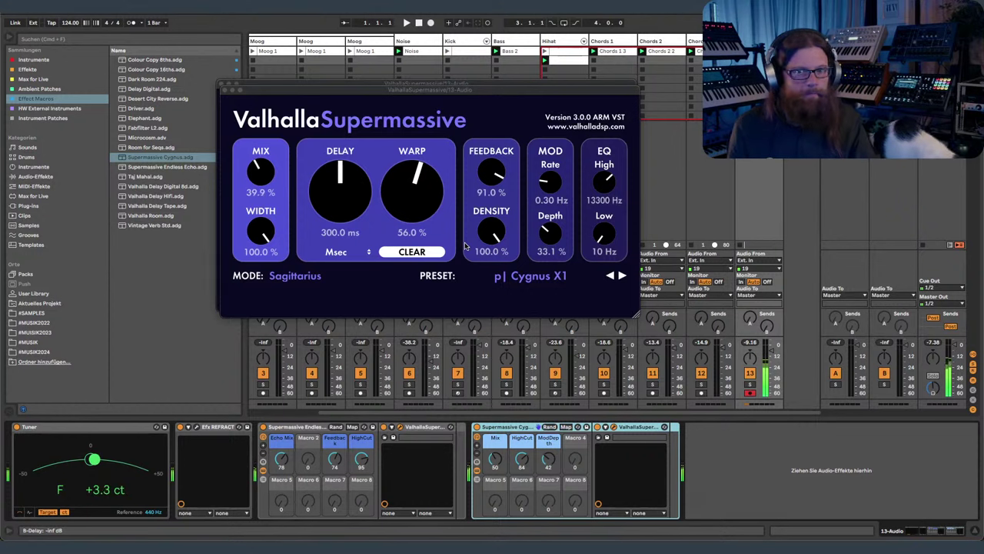
click(225, 90)
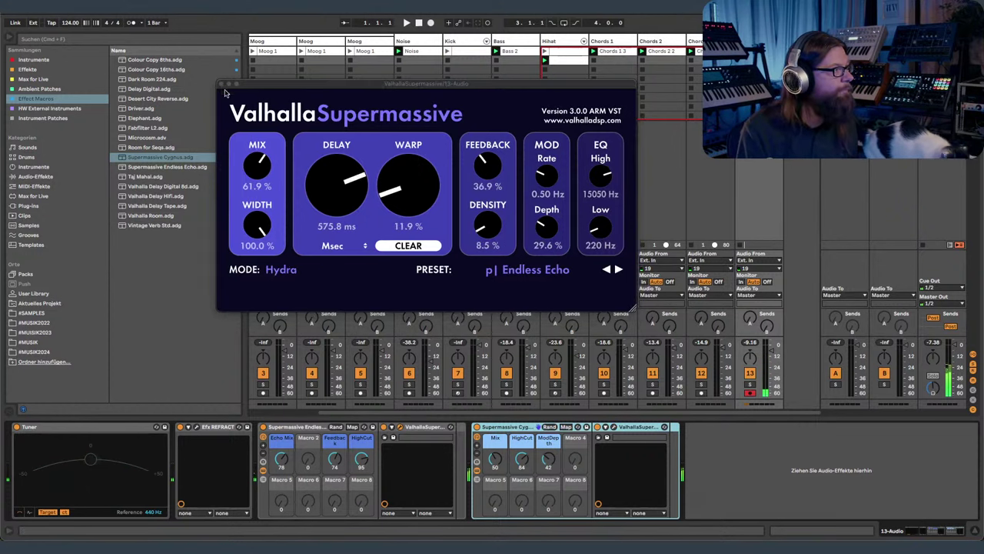
click(225, 90)
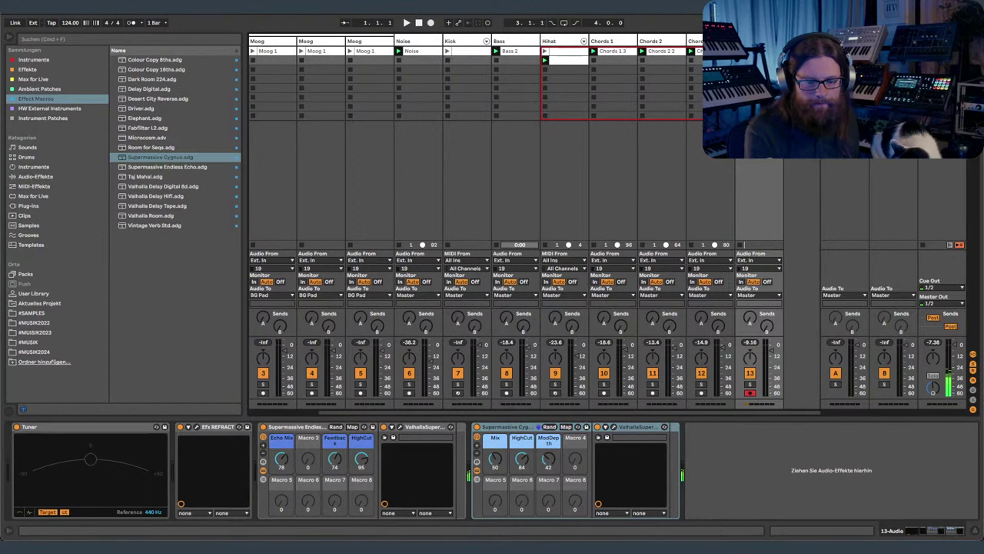
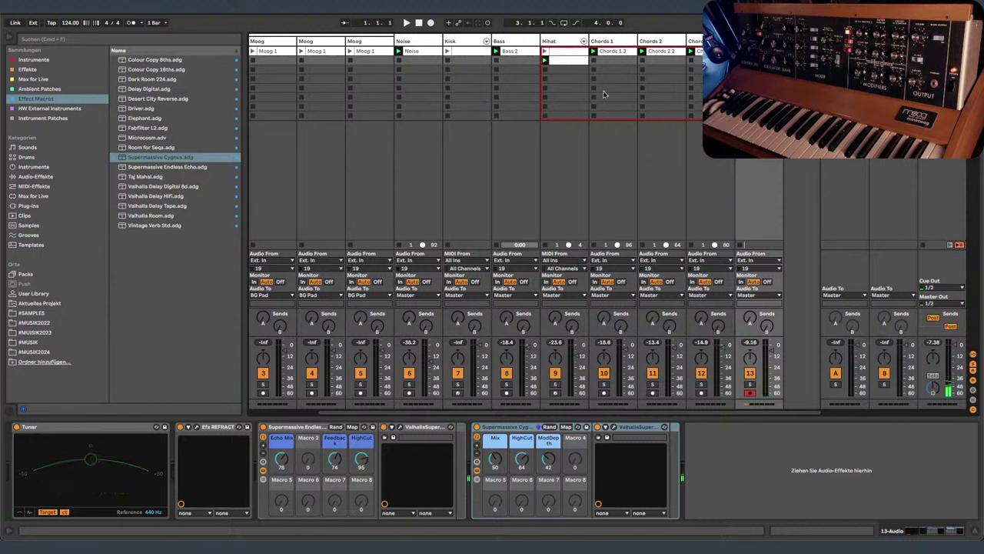
click(7, 40)
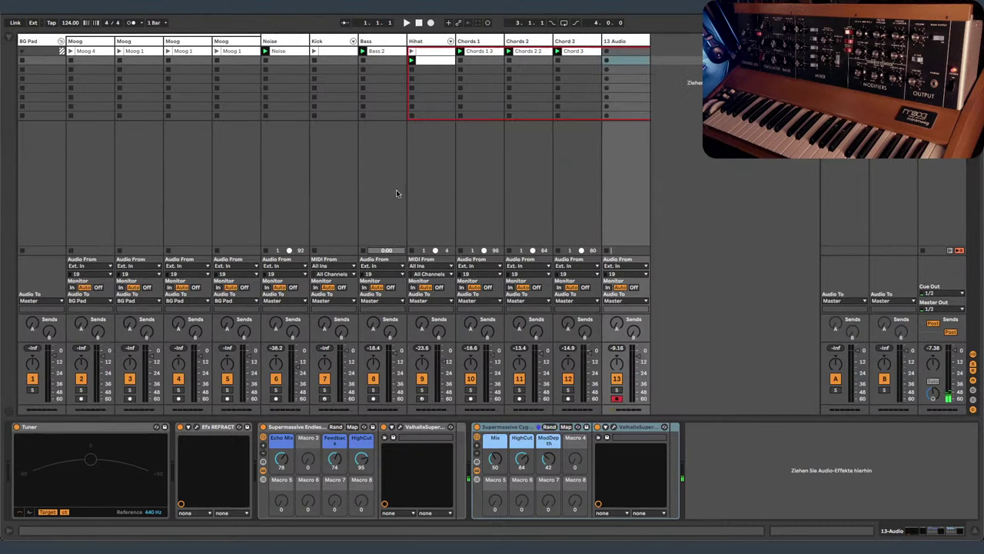
- Record a clip in the first slot of the 13 Audio track and rename the track and the clip to Pad
key(space)
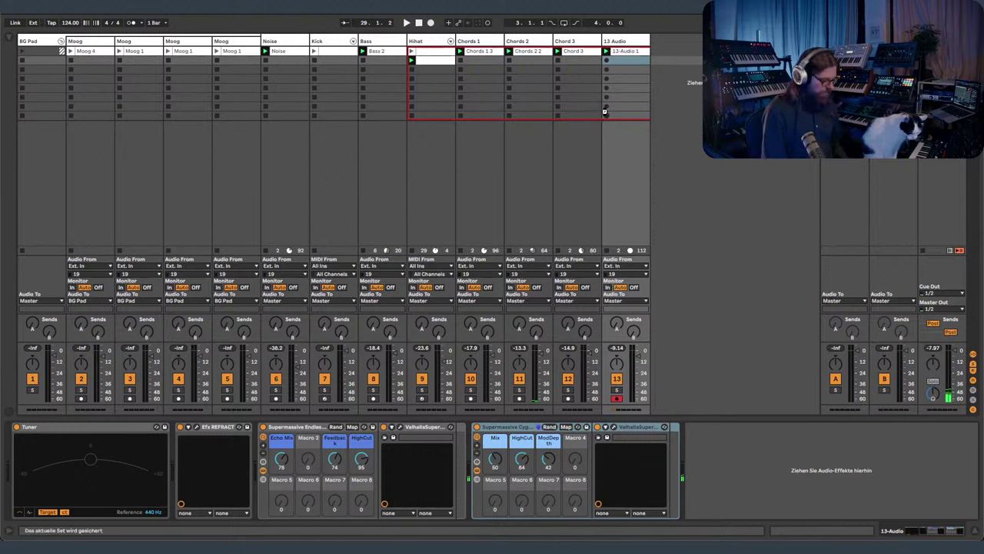
click(625, 43)
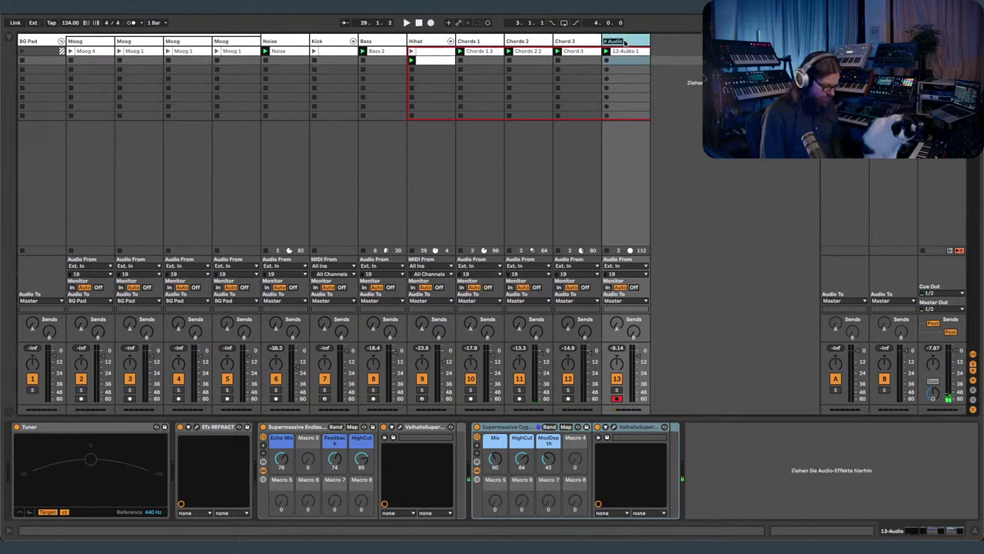
text(Pad)
key(Return)
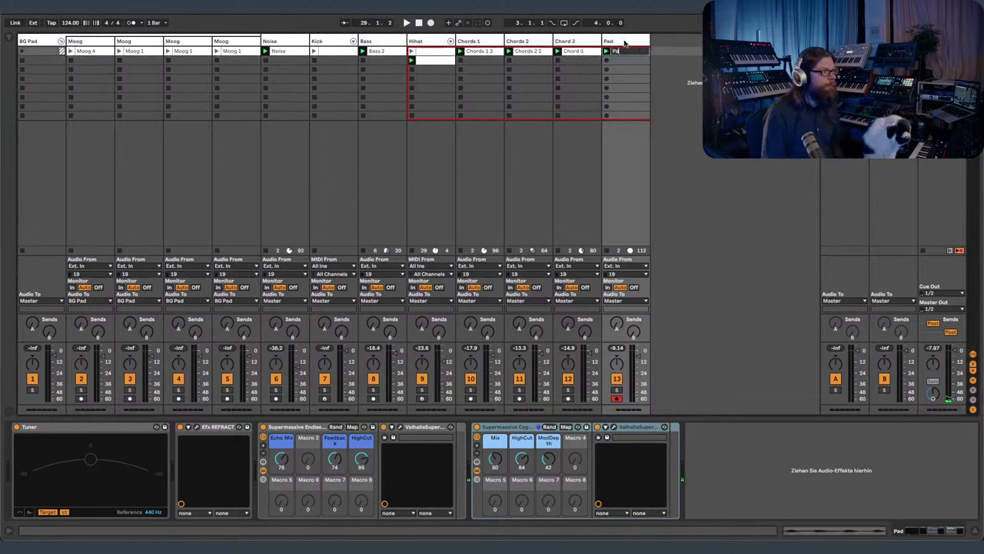
- Delete the BG Pad group track together with its four Moog tracks
click(38, 42)
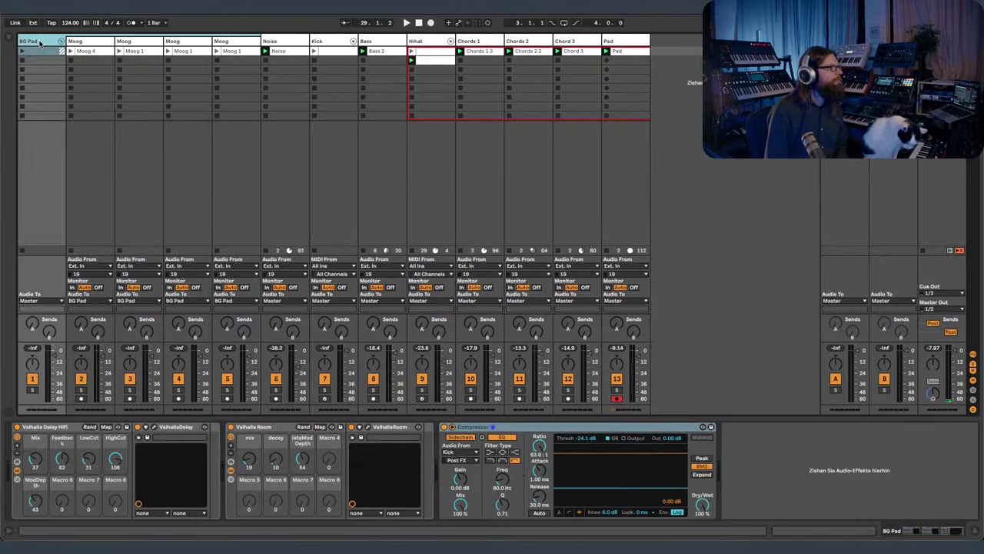
key(Delete)
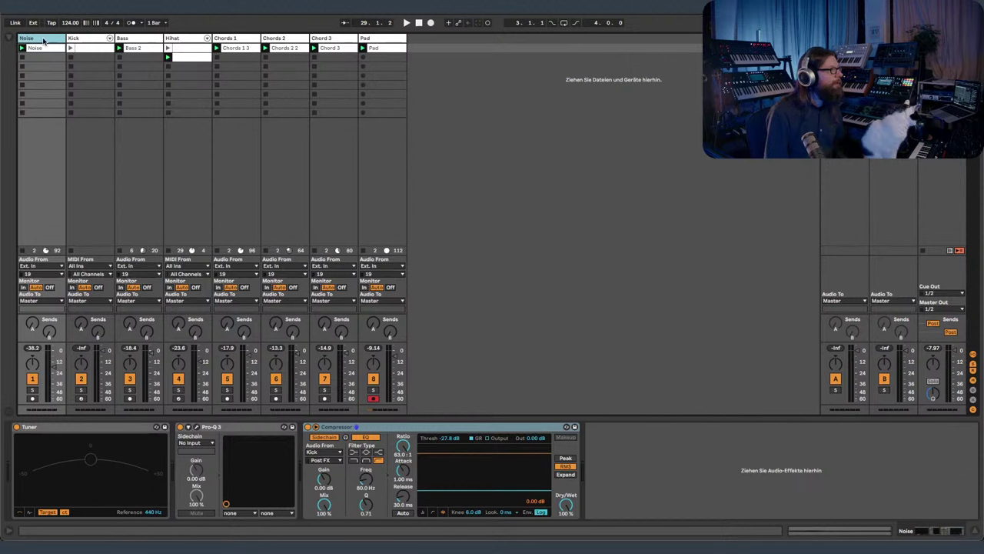
- Name the Kick track's clip Kick and both clips on the Hihat track Hihat
click(83, 50)
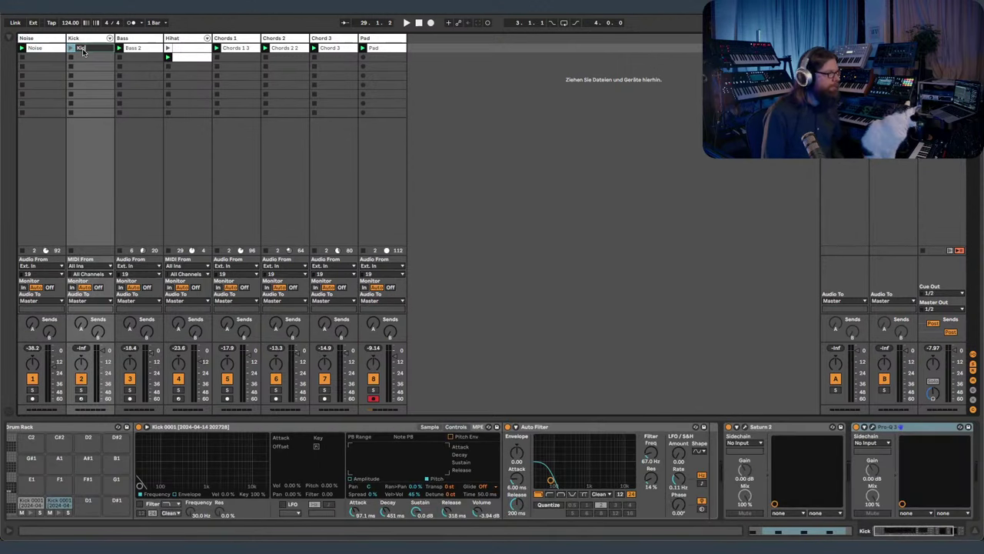
key(Right)
key(Right)
text(Hi)
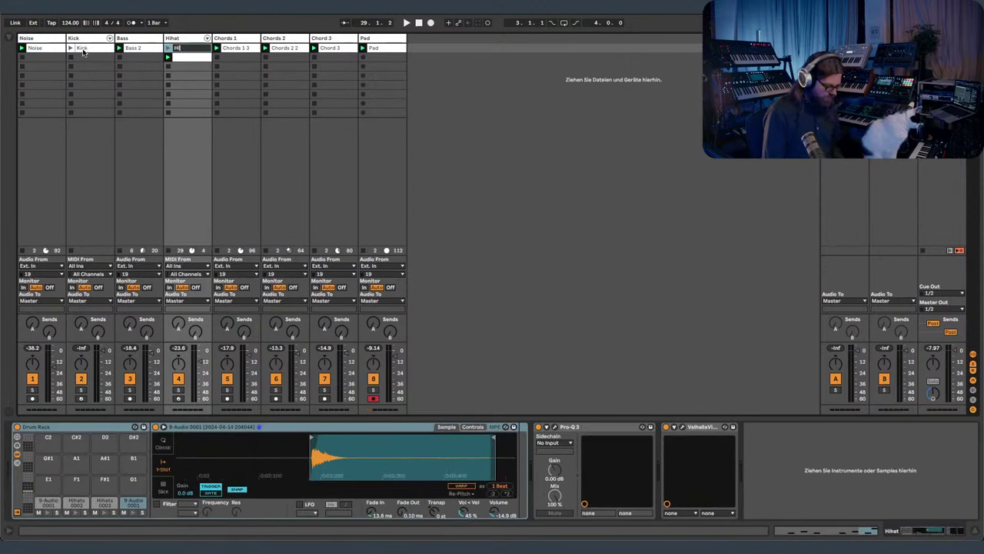
text(hat)
key(Return)
key(super+r)
key(Tab)
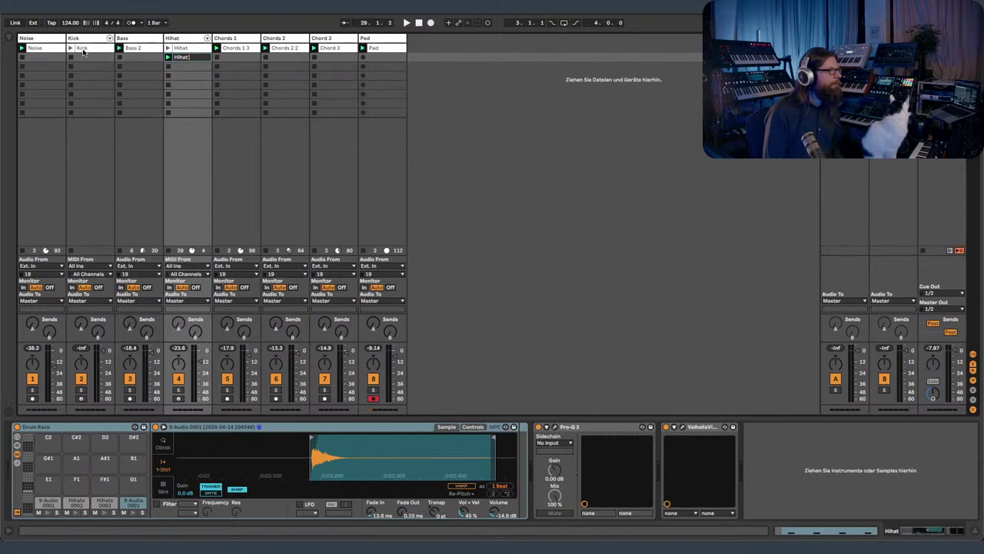
- Name the lower clip on the Hihat track Hihat 2 and the upper one Hihat 1
key(Return)
key(Up)
key(super+r)
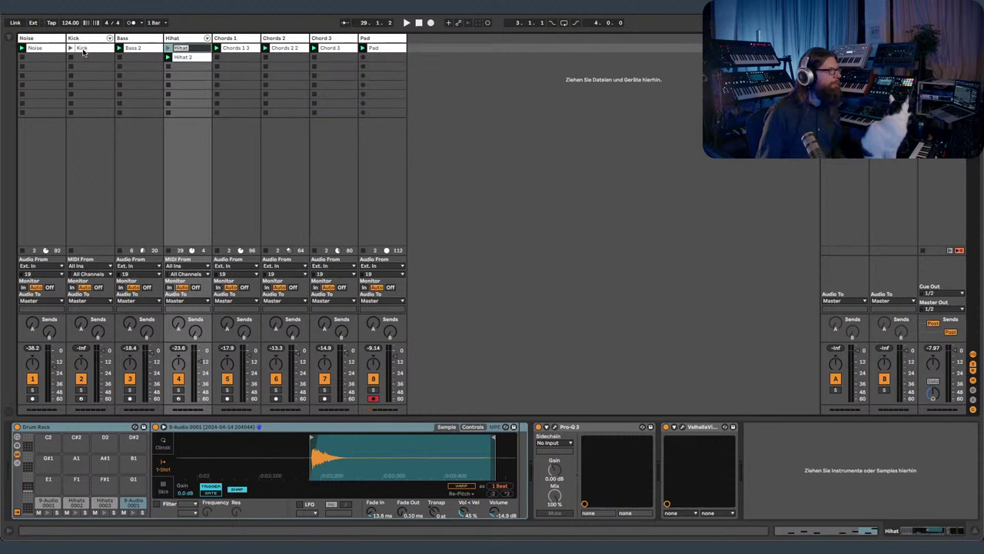
text(1)
key(Return)
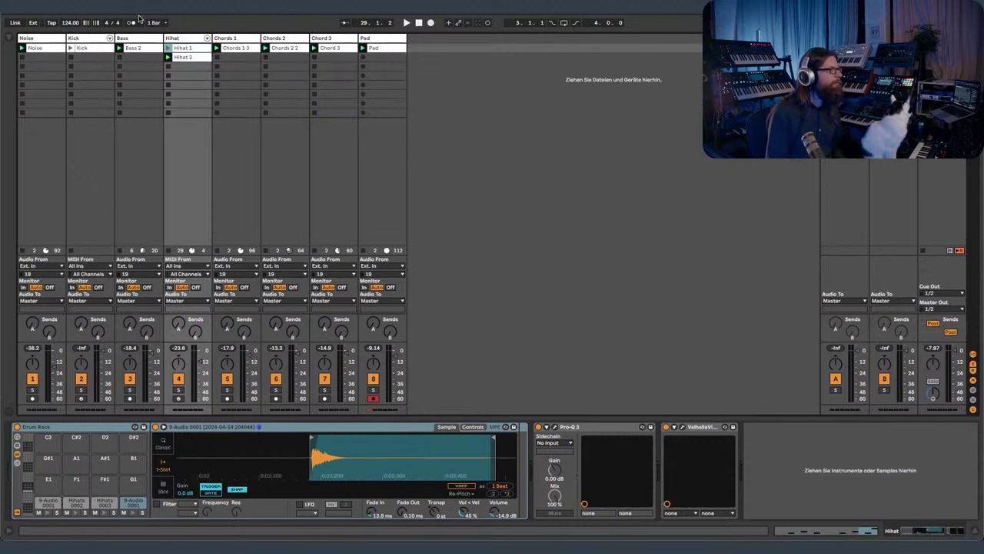
- Rename the clip on the Chords 1 track to Chords 1 and the clip on the Chords 2 track to Chords 2
click(242, 48)
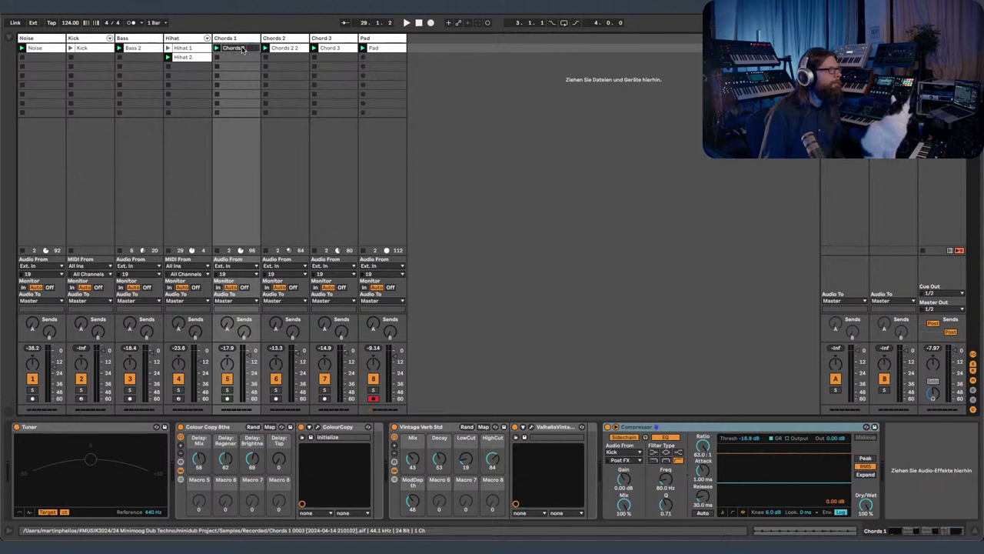
key(Return)
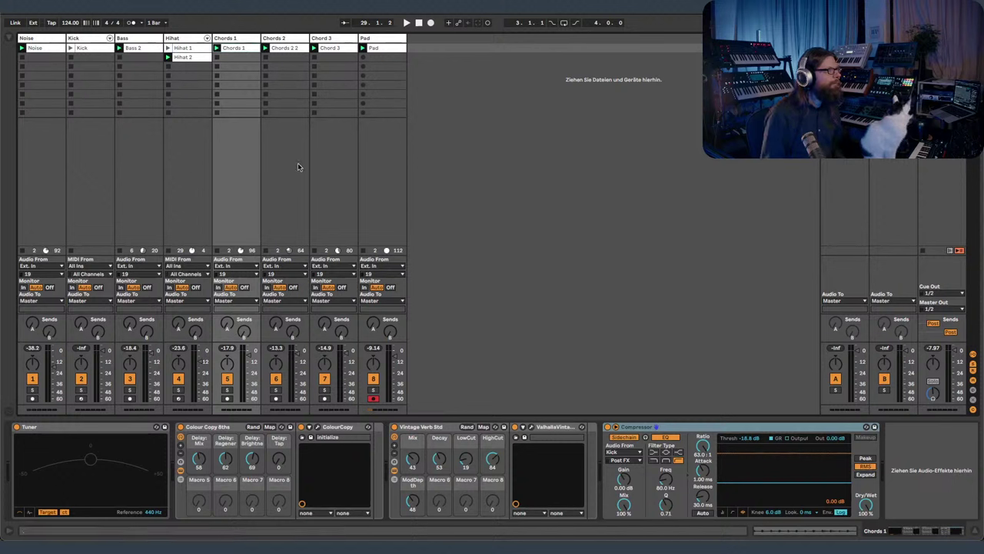
click(301, 50)
key(super+r)
key(Right)
key(BackSpace)
key(BackSpace)
key(Return)
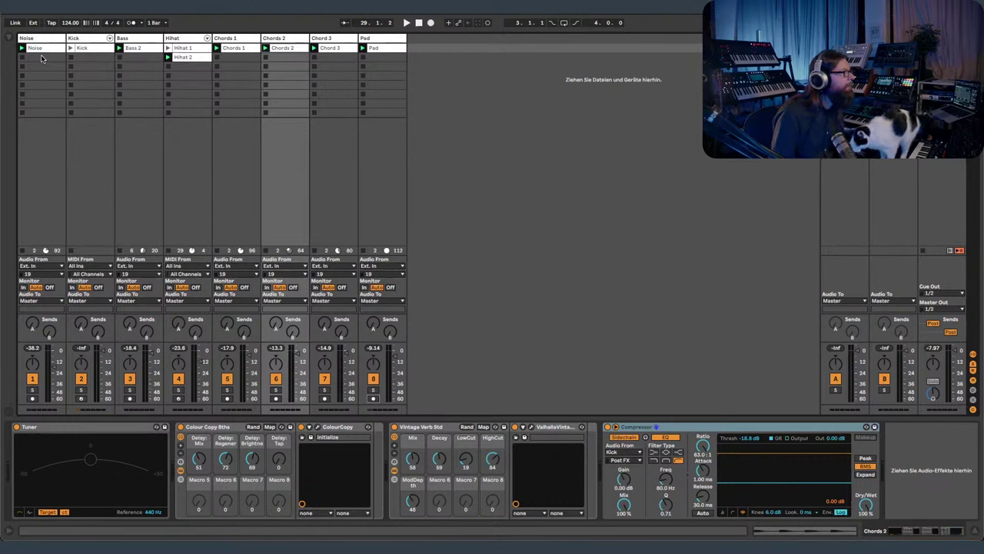
- Stop all playing clips and launch only the Chords 2 clip, leaving the device swap browser closed
click(924, 251)
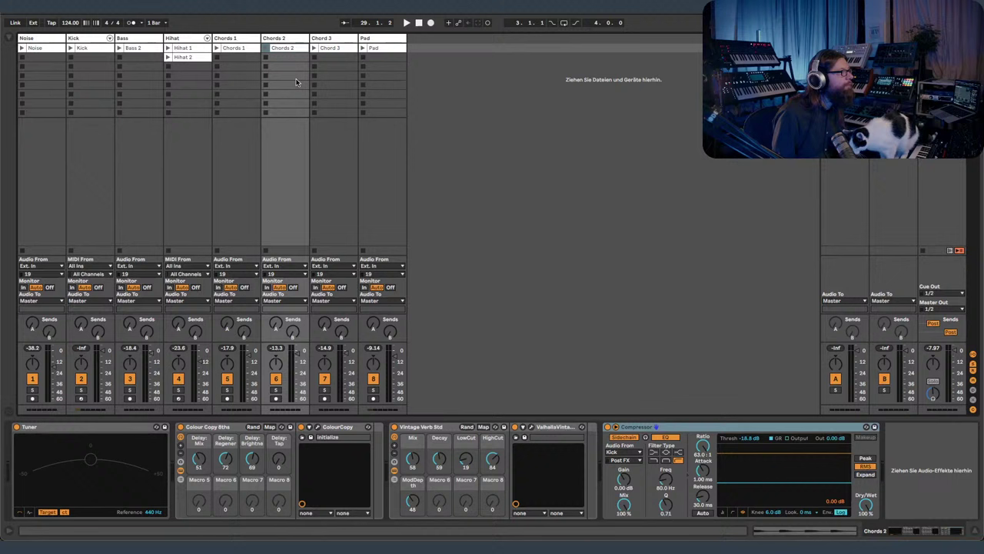
click(266, 48)
key(q)
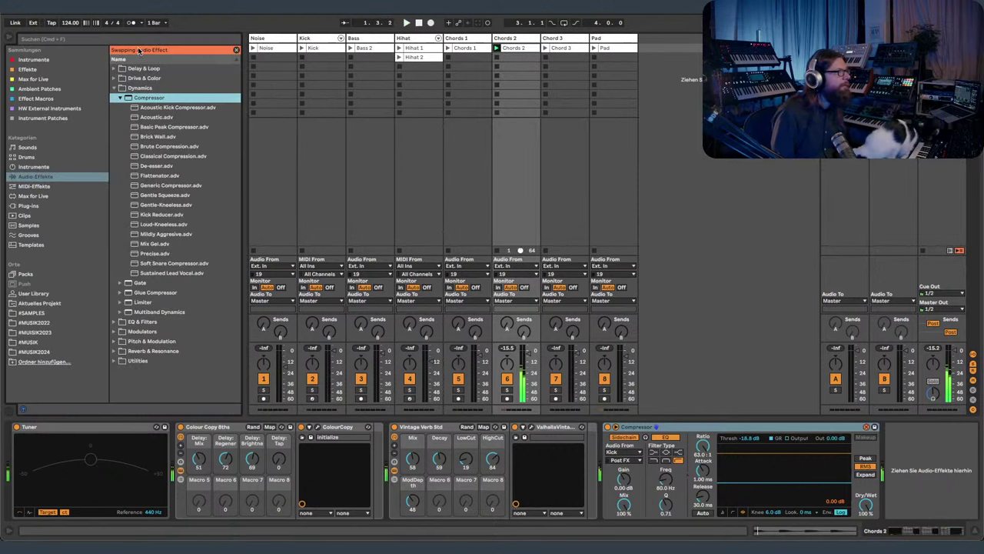
click(236, 50)
click(10, 37)
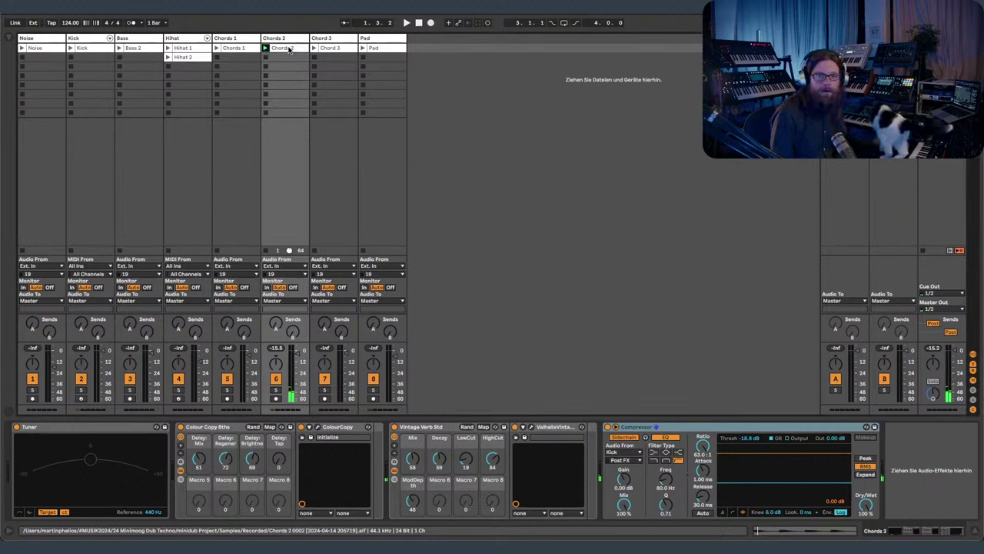
- Place the Chords 2 clip at bar 1 of its track in the arrangement and start playback
drag(290, 50, 19, 326)
key(Tab)
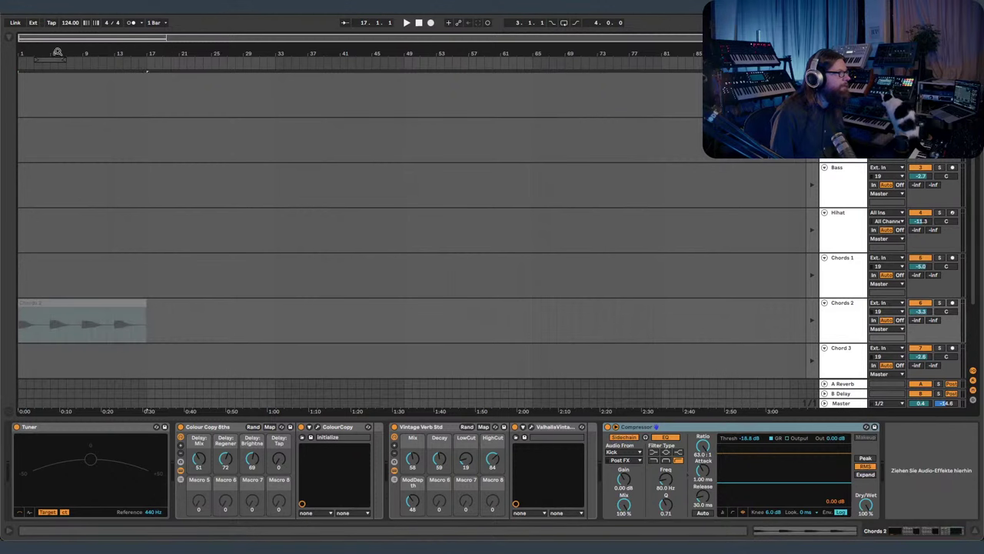
drag(58, 52, 86, 67)
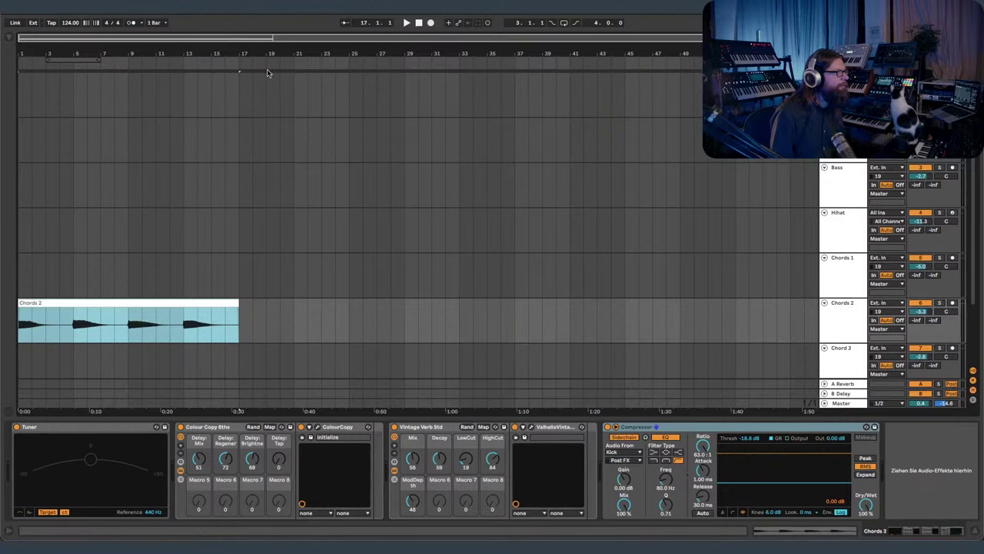
key(Tab)
key(Tab)
click(407, 23)
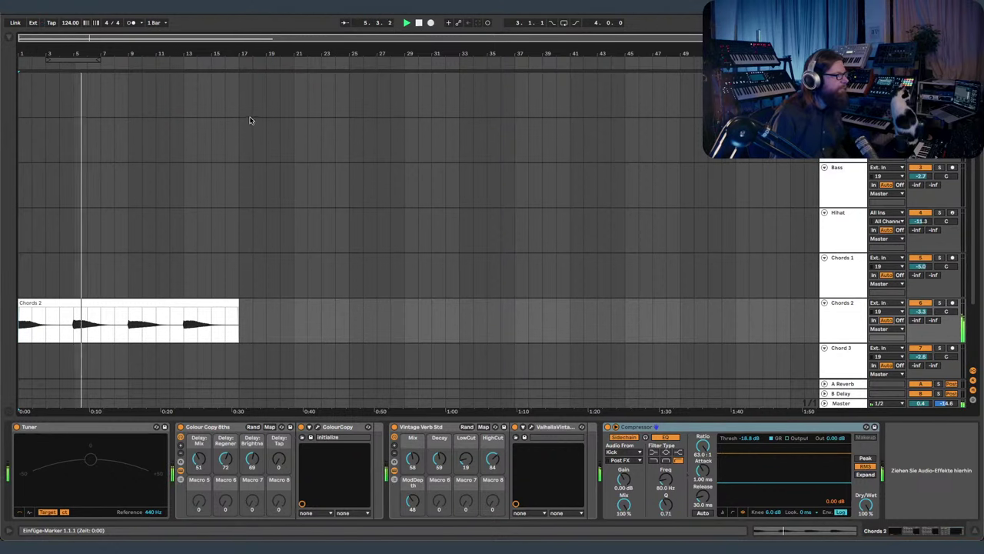
- Place the Chords 1 clip at bar 9 in the arrangement and extend the Chords 2 clip to bar 53
key(Tab)
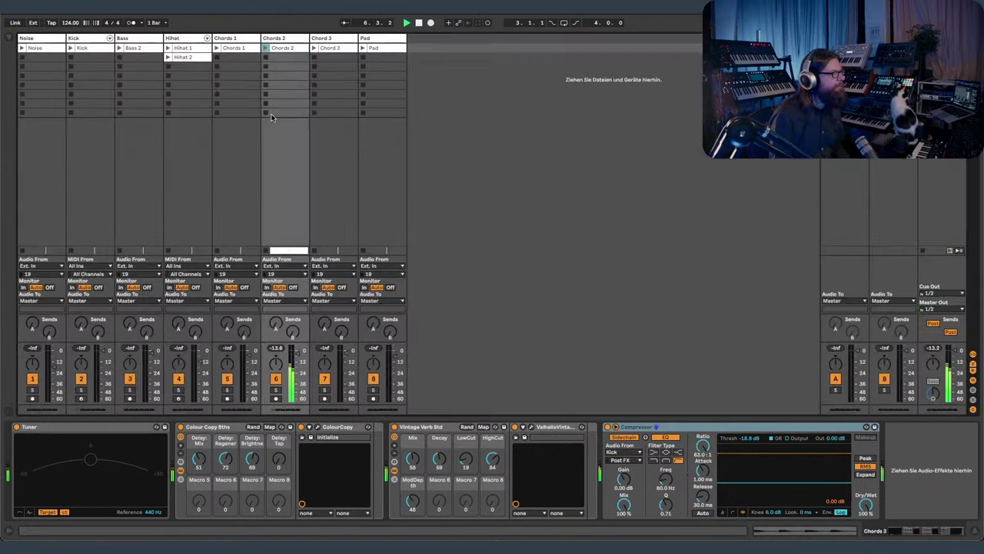
click(236, 49)
key(Tab)
drag(238, 50, 129, 280)
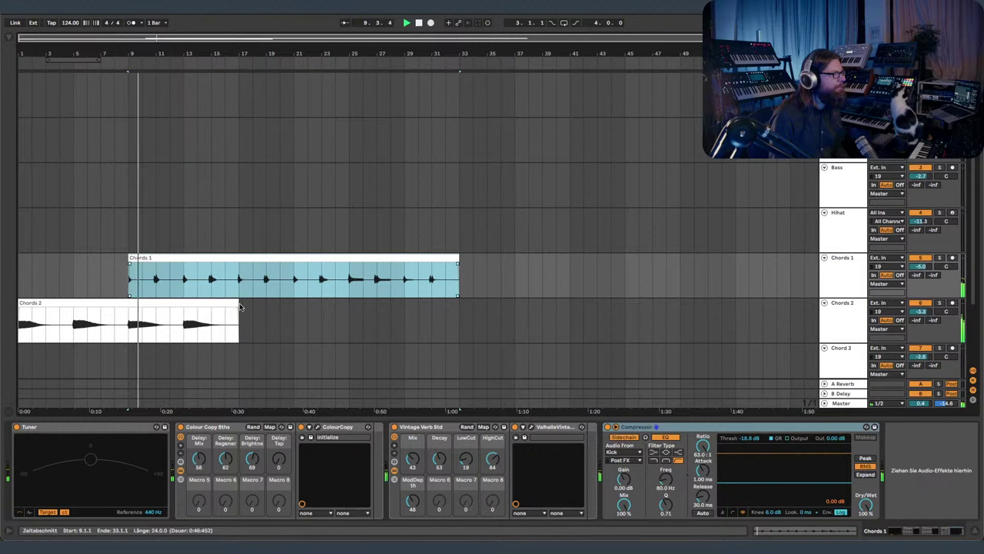
drag(239, 307, 742, 323)
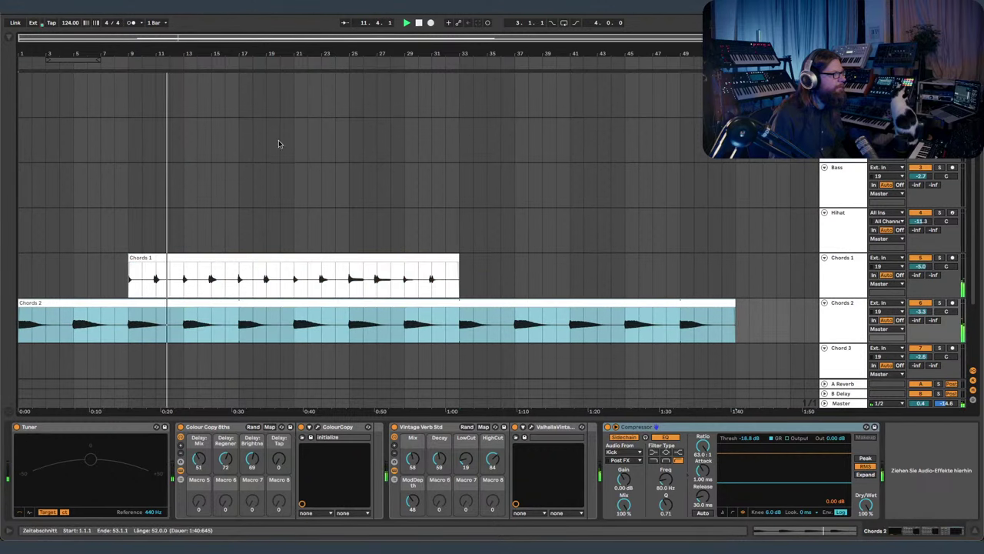
- Place the Noise clip on its track in the arrangement, starting at bar 15
key(Tab)
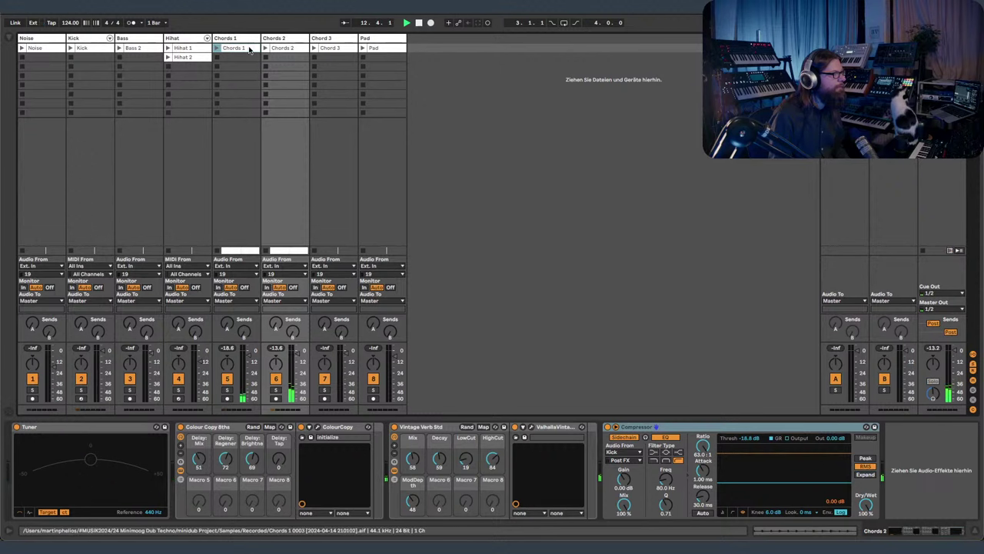
key(Tab)
drag(56, 51, 233, 95)
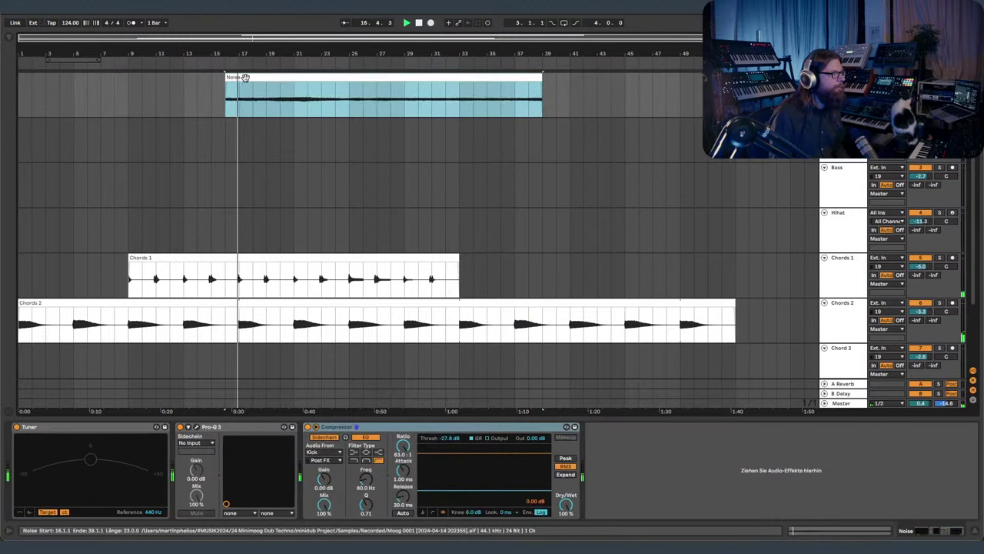
key(Tab)
key(Tab)
drag(249, 78, 234, 83)
- Place the Kick clip at bar 17 in the arrangement and extend it to bar 33
key(Tab)
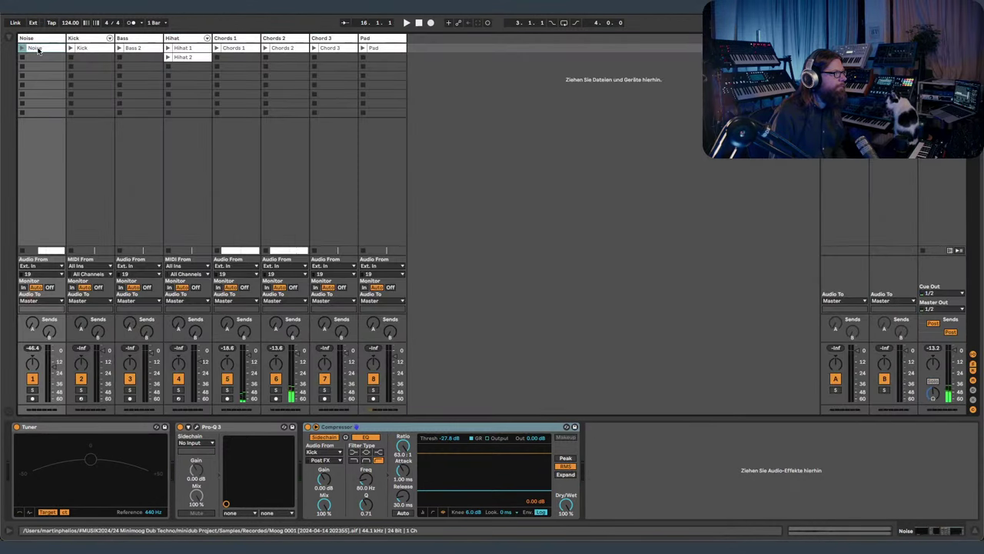
key(Tab)
click(243, 133)
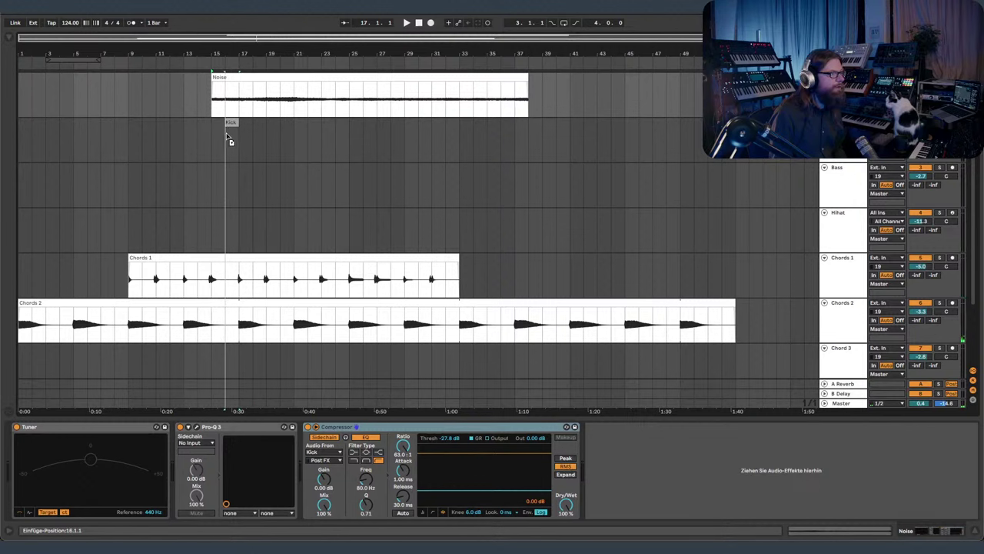
drag(237, 137, 458, 129)
- Place the Bass 2 clip on the Bass track in the arrangement, starting at bar 17
key(Tab)
drag(132, 48, 238, 181)
key(Tab)
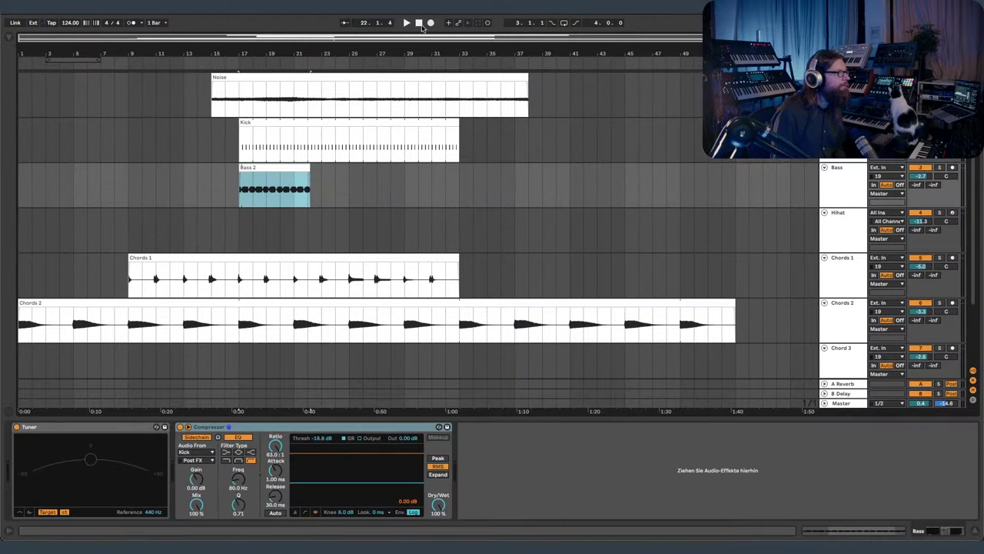
- Play the arrangement from the beginning and move the Noise clip to start at bar 5
click(220, 78)
key(space)
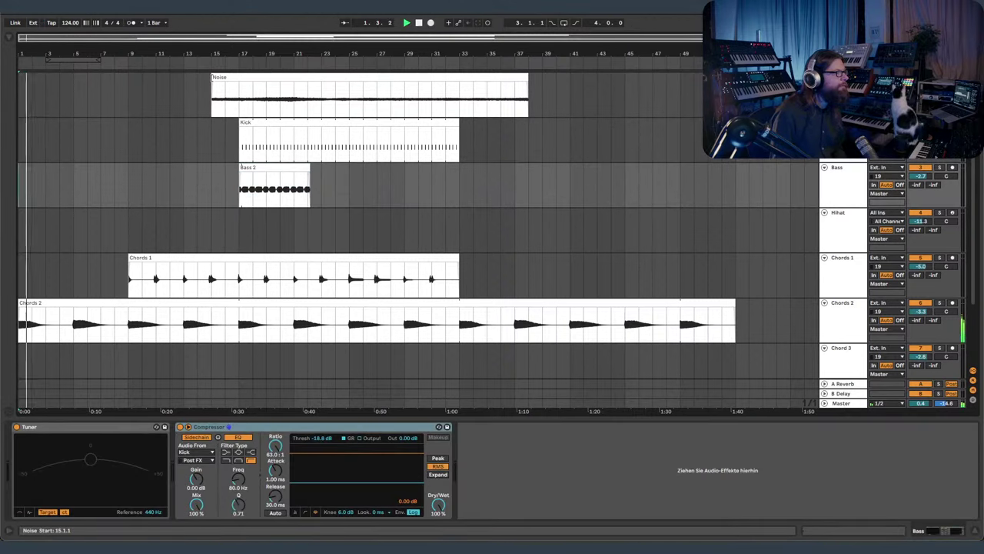
click(231, 78)
drag(231, 77, 94, 78)
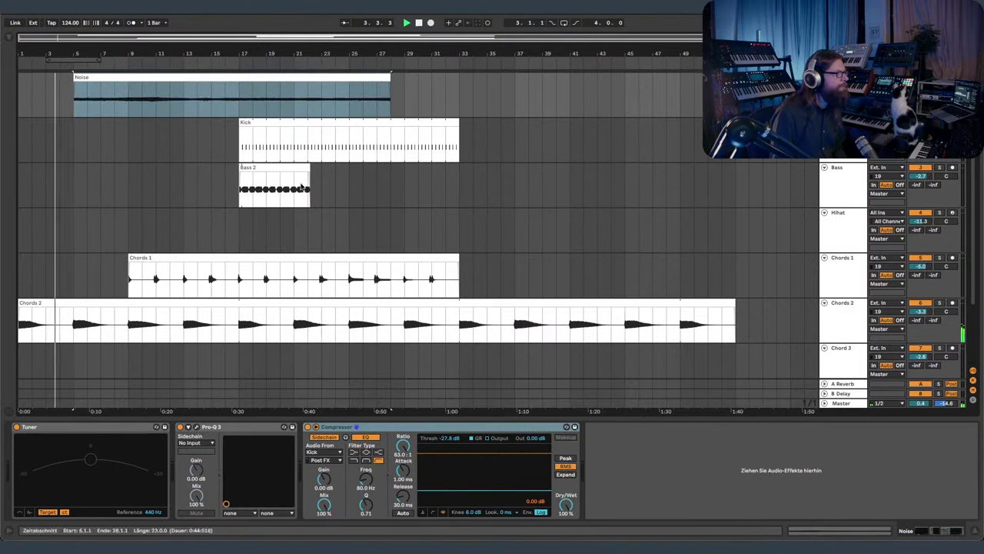
- Add a Utility effect after the Compressor on the Noise track
click(10, 38)
click(40, 78)
click(40, 70)
double_click(136, 69)
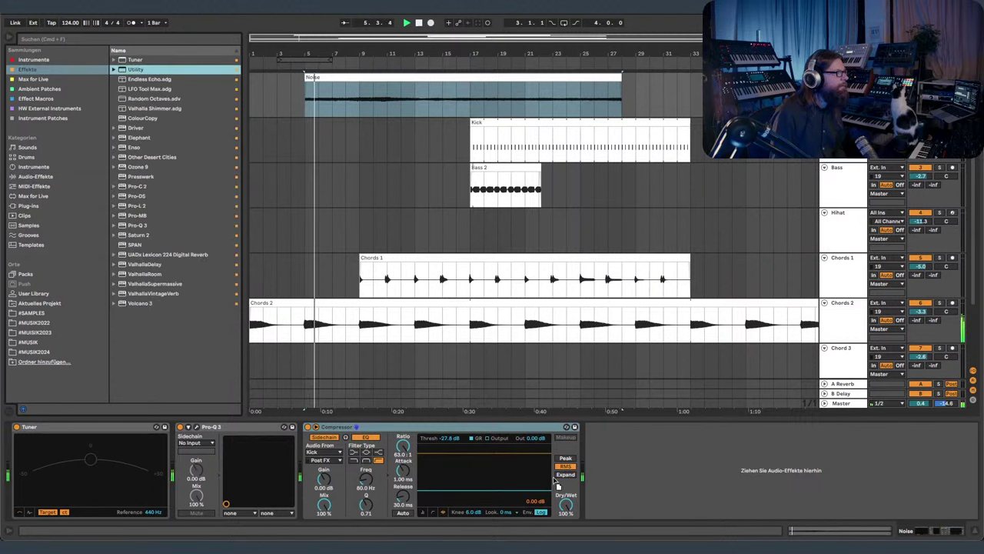
- Show the Noise track's Utility gain automation, close the browser, and play the arrangement from bar 5
key(Tab)
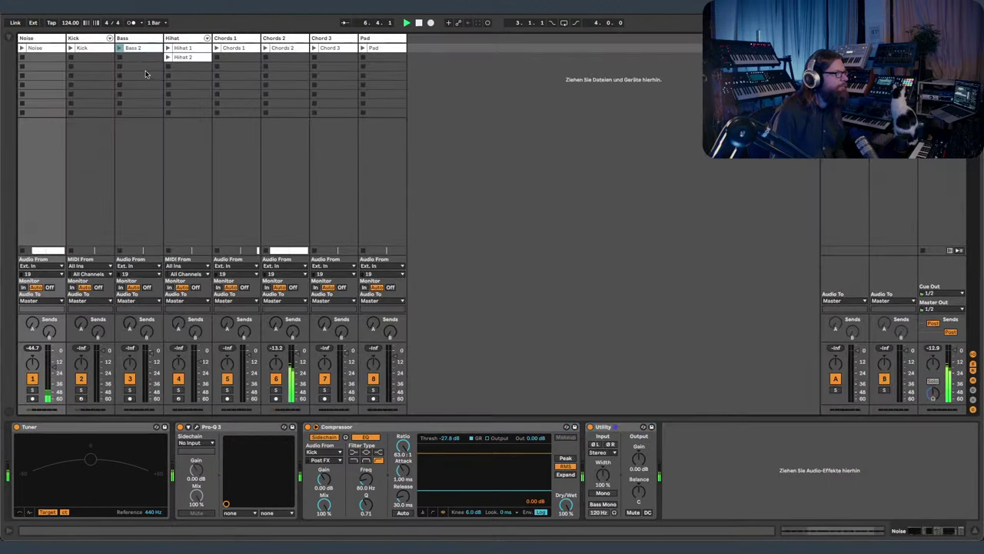
key(Tab)
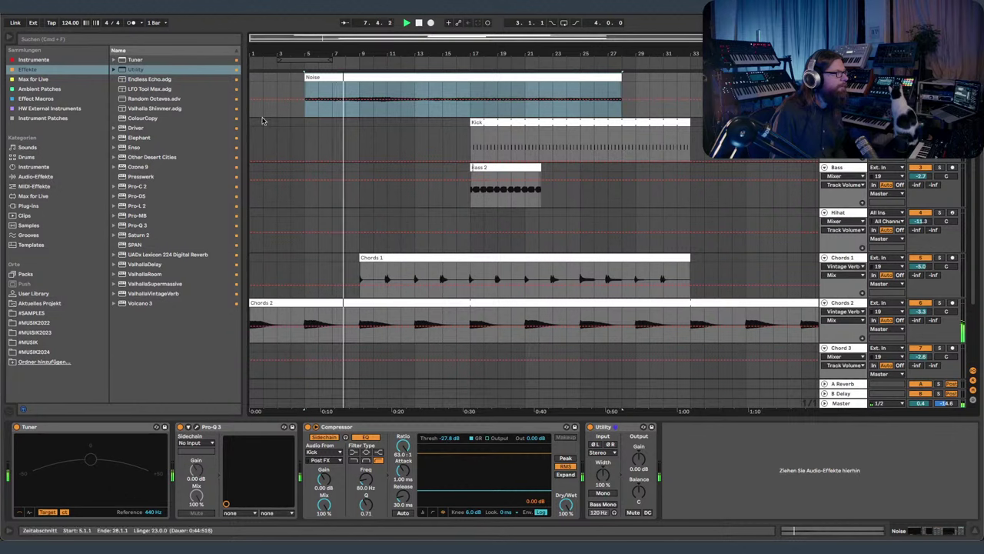
click(9, 38)
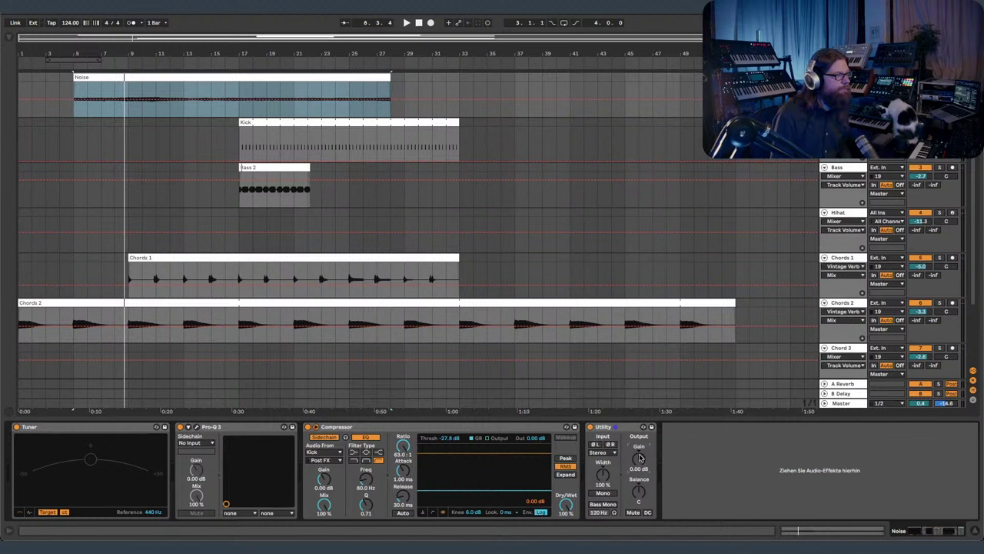
click(67, 103)
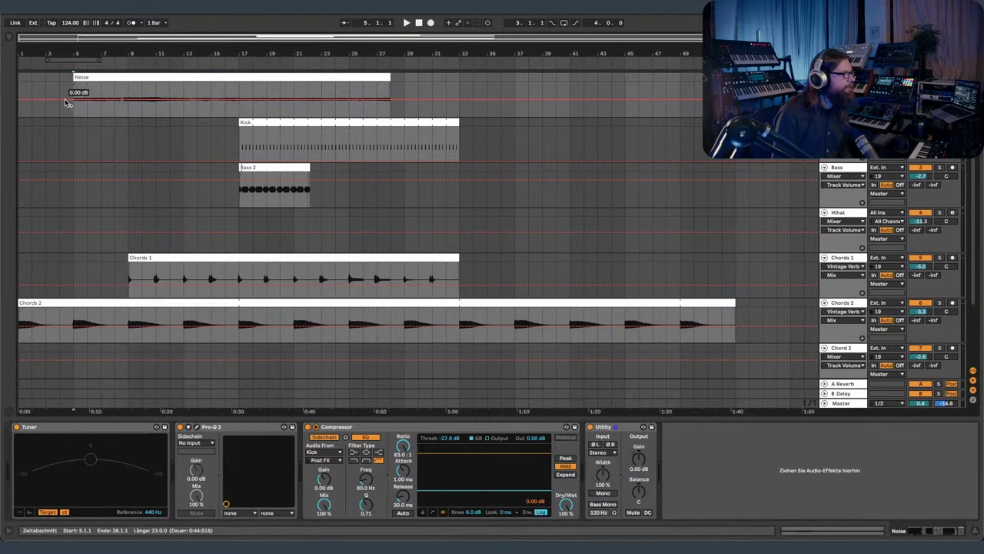
key(space)
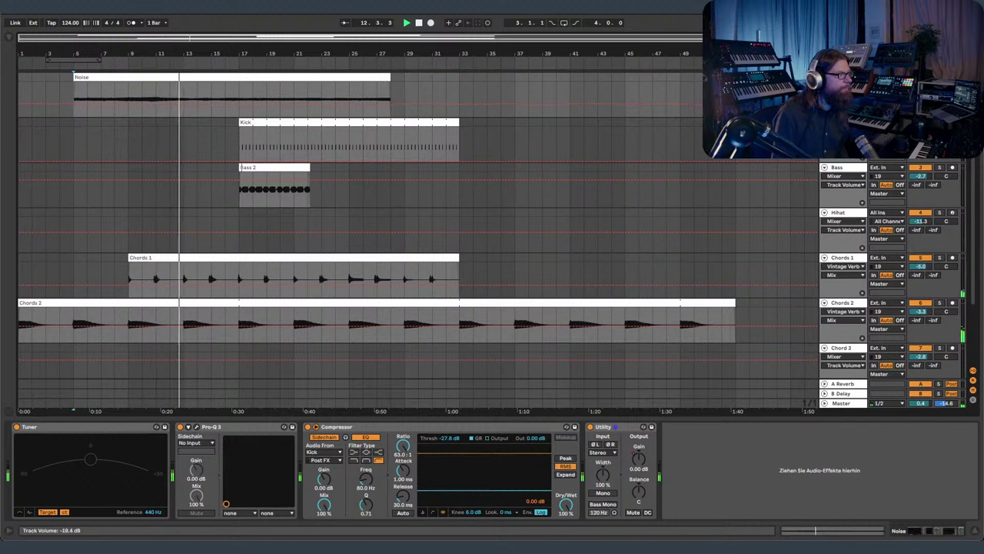
- Shift the Bass 2 clip slightly ahead of the kick so it starts at about 16.3.4
drag(246, 49, 467, 111)
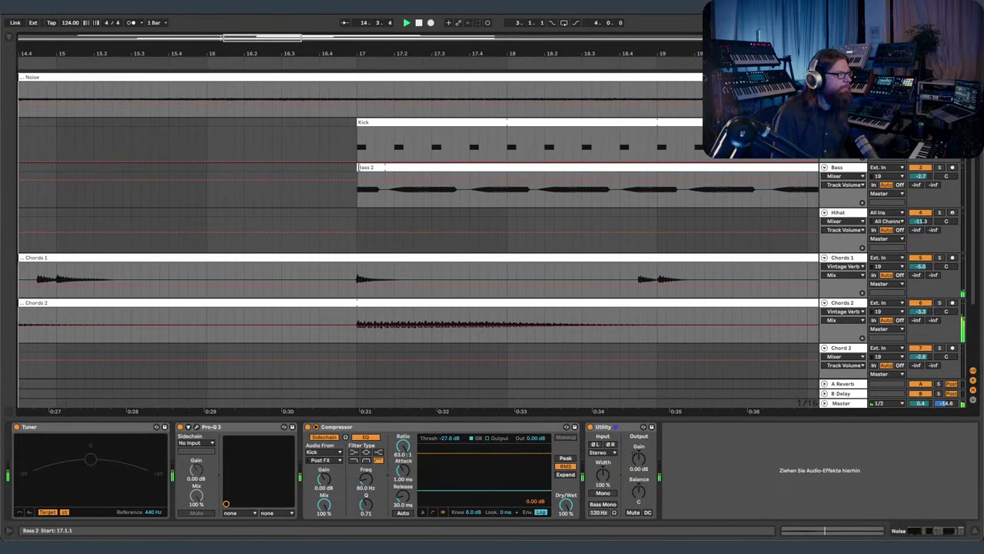
drag(358, 166, 317, 167)
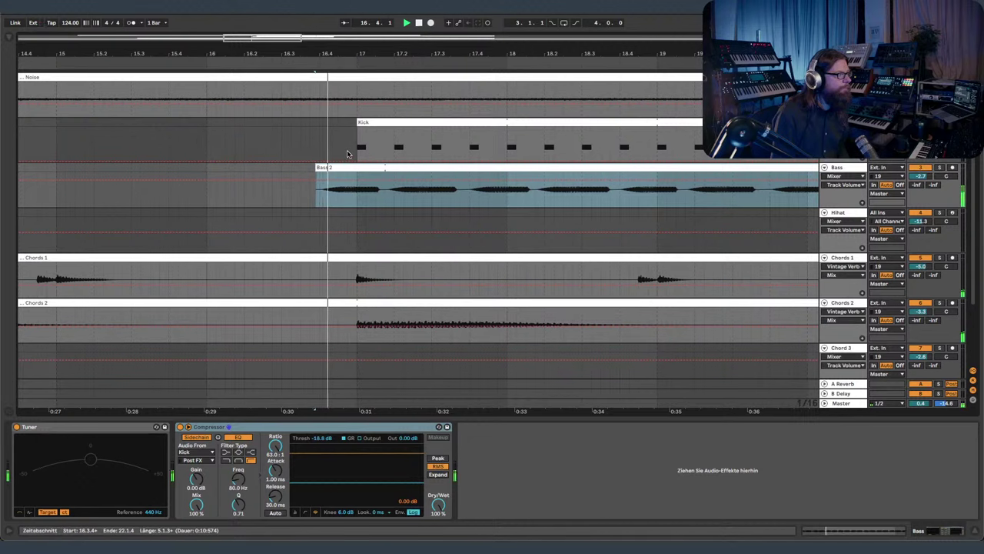
drag(378, 49, 376, 11)
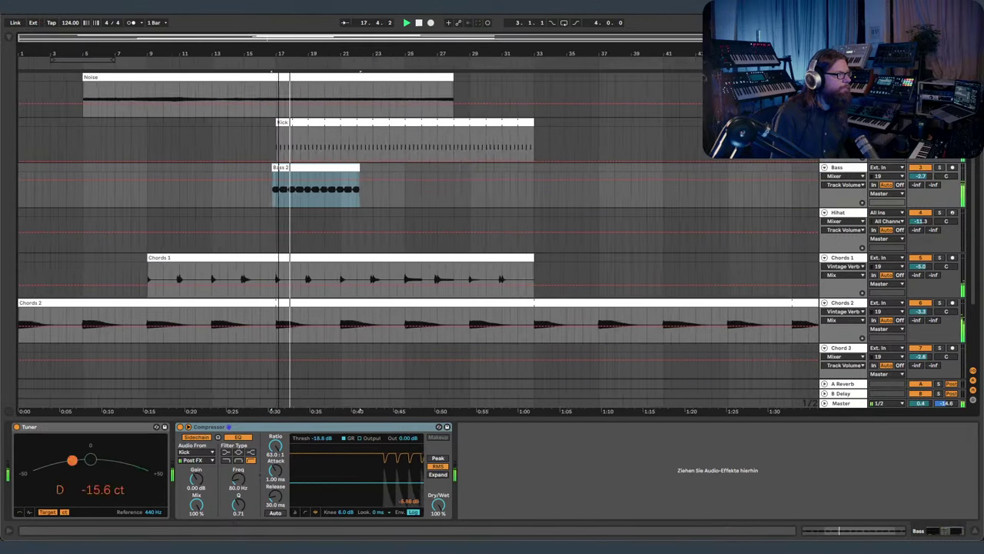
- Extend the Bass 2 clip to bar 46 and hide the automation lanes
drag(278, 52, 279, 45)
drag(311, 168, 635, 183)
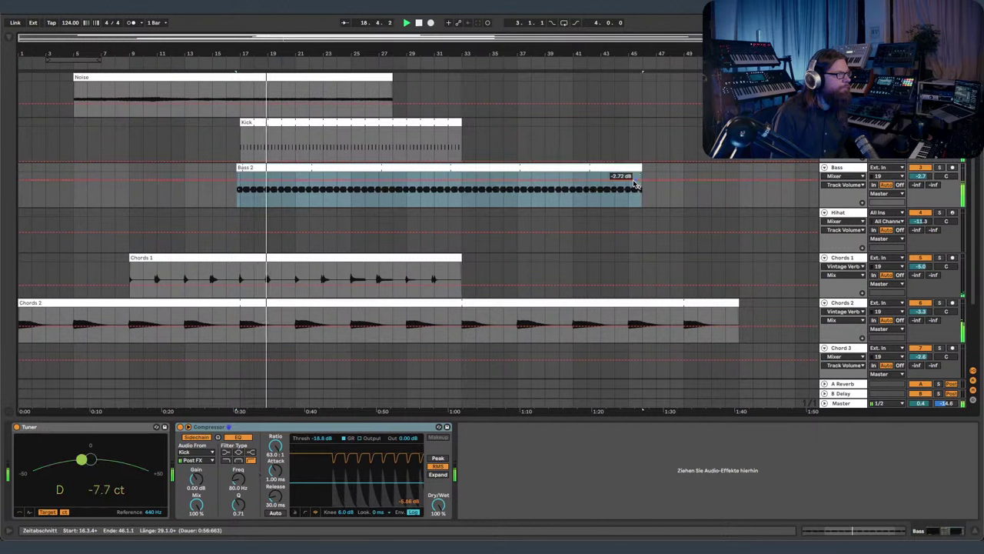
key(a)
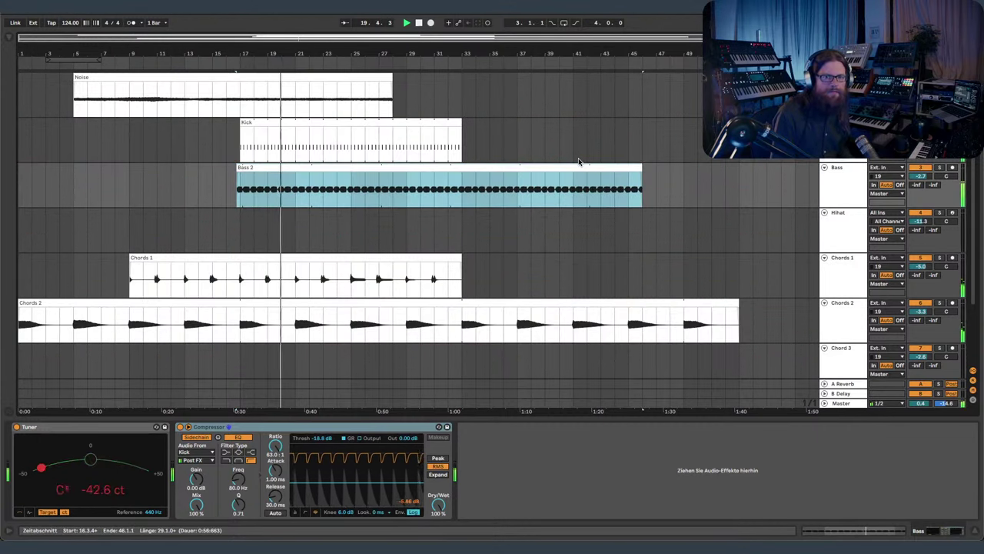
- Extend the Kick and Chords 1 clips to bar 50 and the Noise clip to bar 44
drag(459, 124, 697, 125)
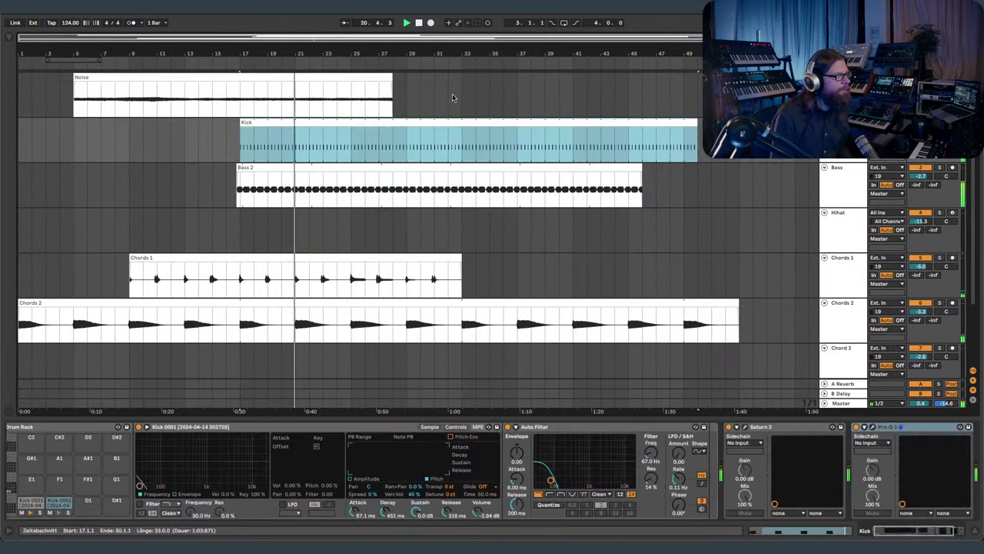
drag(391, 84, 614, 86)
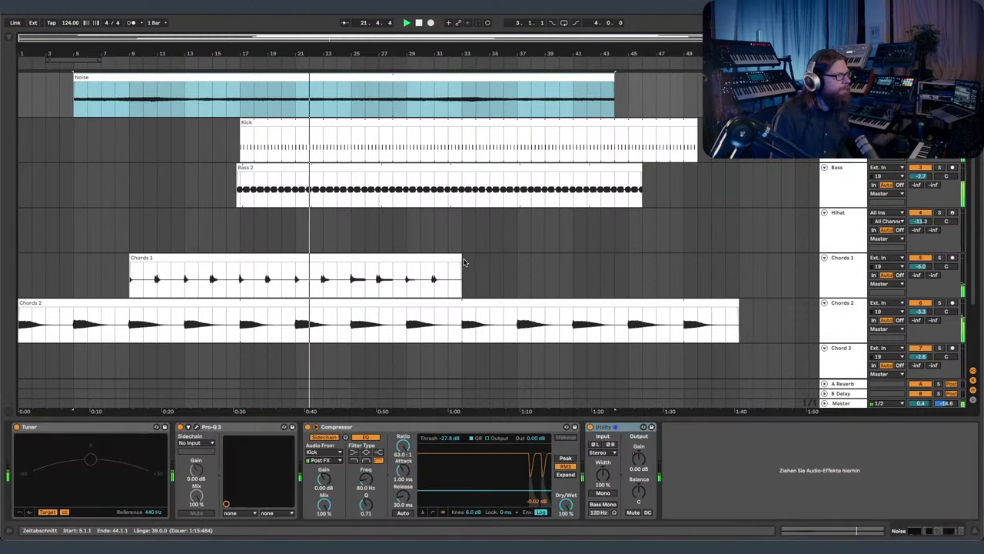
drag(464, 262, 697, 264)
mouse_move(382, 42)
mouse_down()
mouse_move(382, 60)
mouse_move(382, 39)
mouse_up()
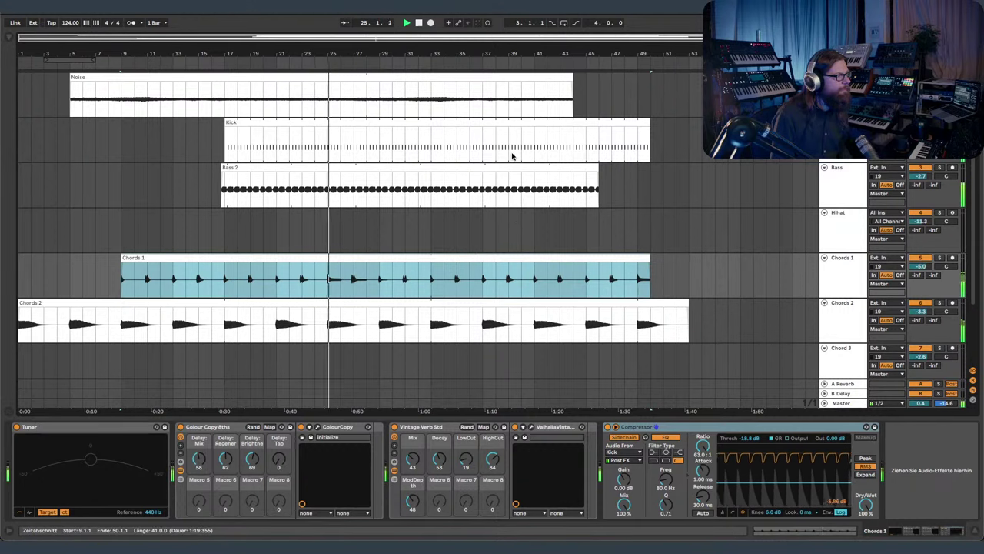
- Place the Hihat 2 clip on the Hihat track of the arrangement at bar 33
key(Tab)
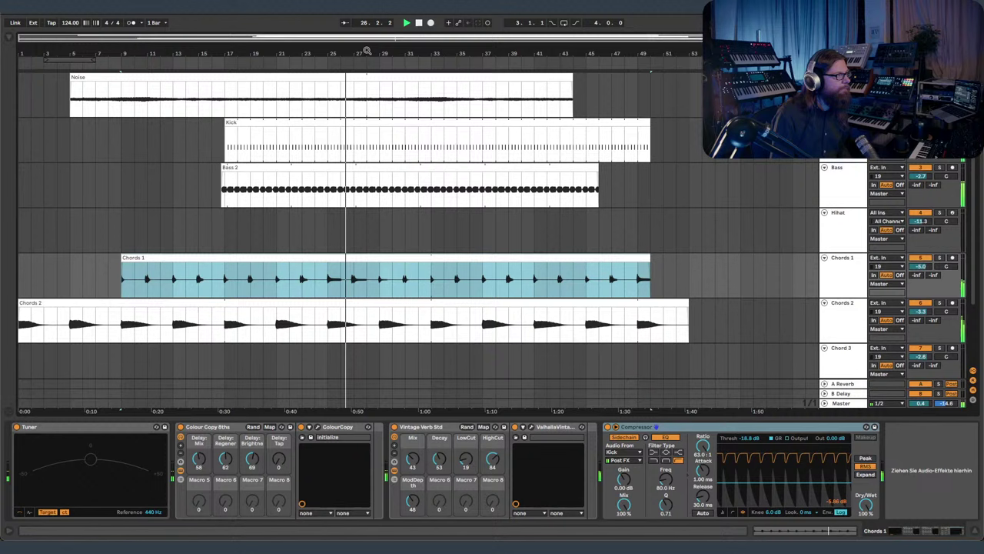
key(Tab)
drag(420, 55, 421, 54)
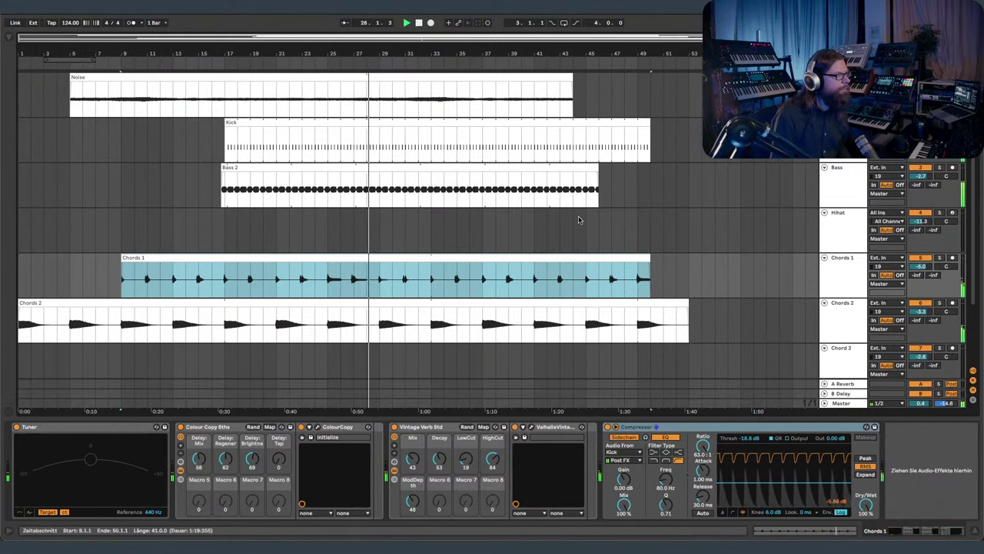
scroll(477, 229, down, 3)
scroll(479, 223, up, 3)
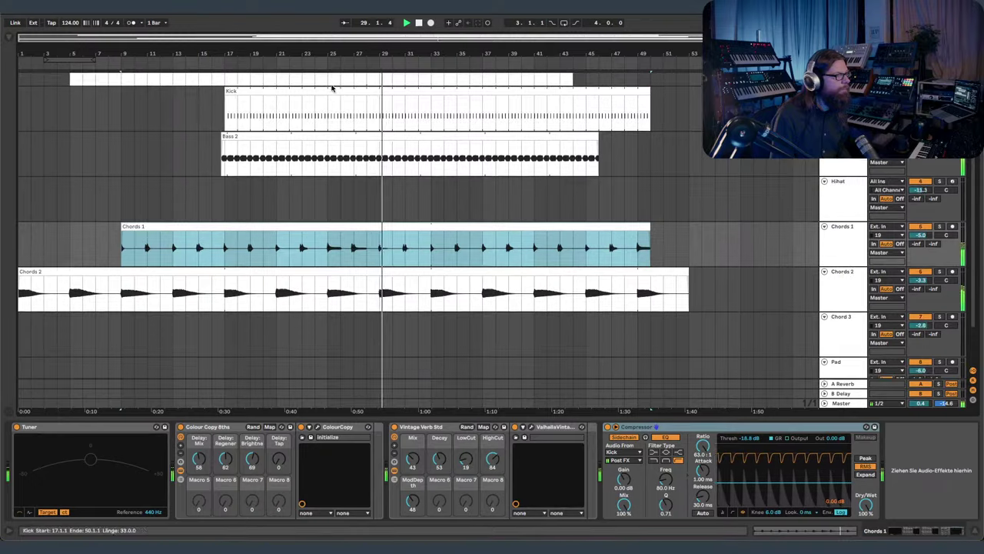
key(Tab)
click(183, 58)
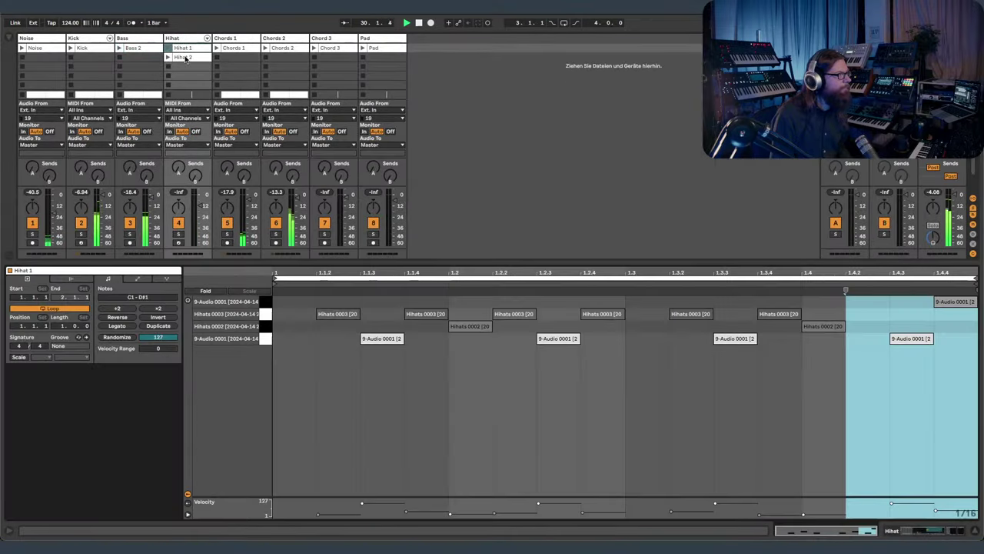
key(Tab)
drag(185, 60, 438, 180)
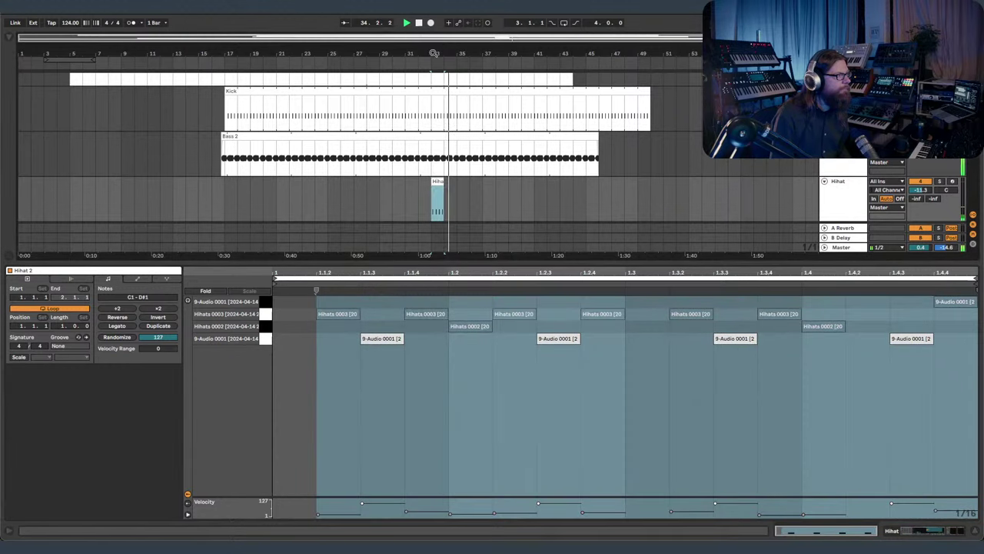
- Extend the Hihat 2 clip in the arrangement to bar 58
key(z)
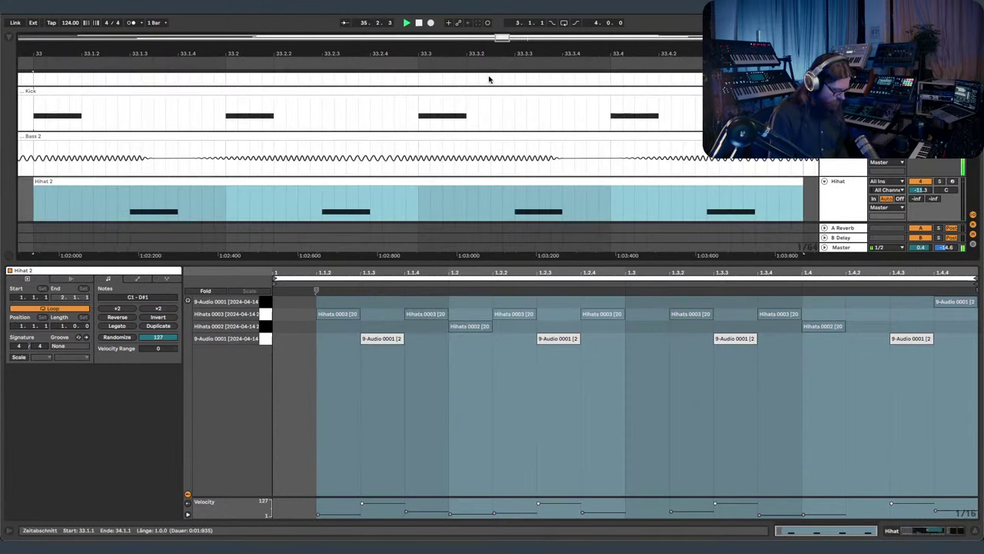
key(h)
drag(464, 54, 465, 53)
key(h)
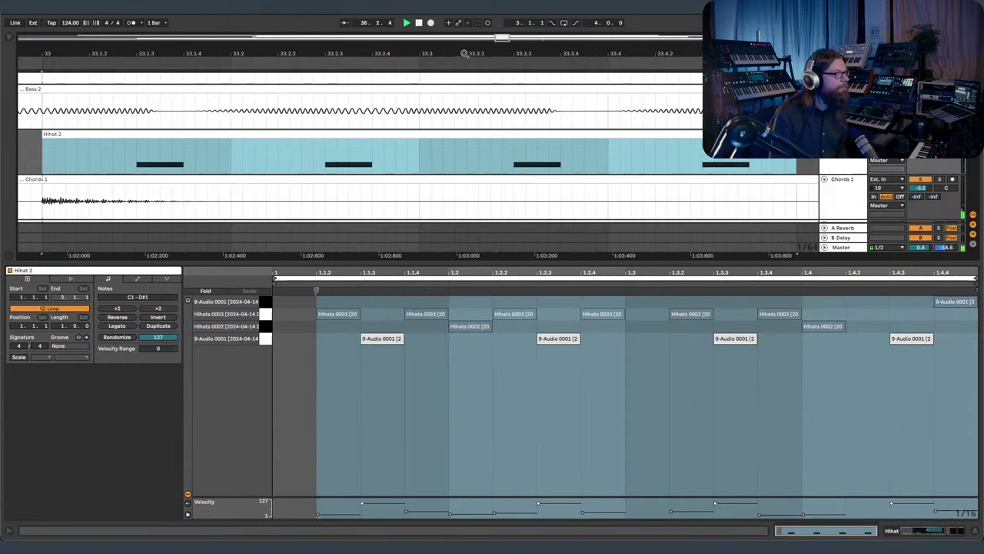
click(973, 531)
double_click(847, 268)
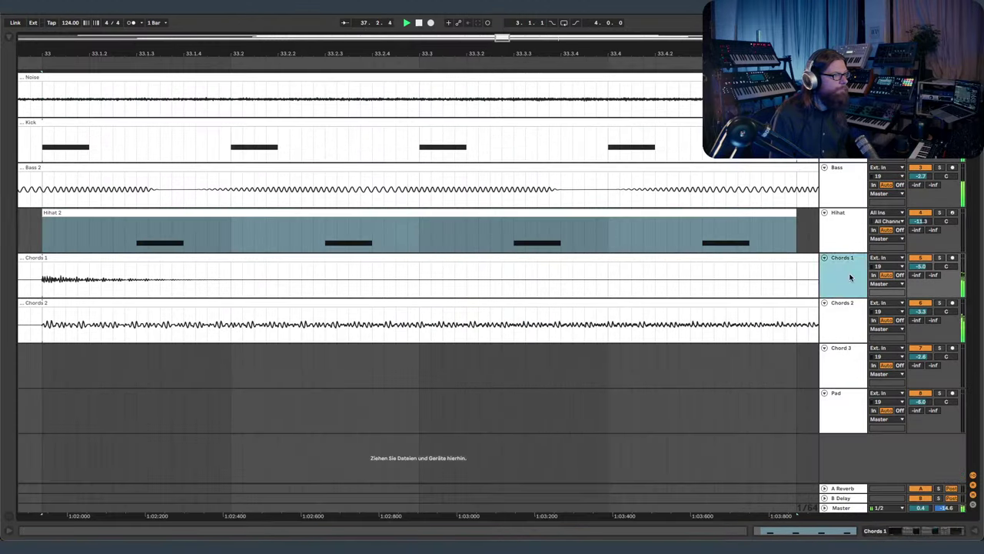
drag(438, 54, 438, 32)
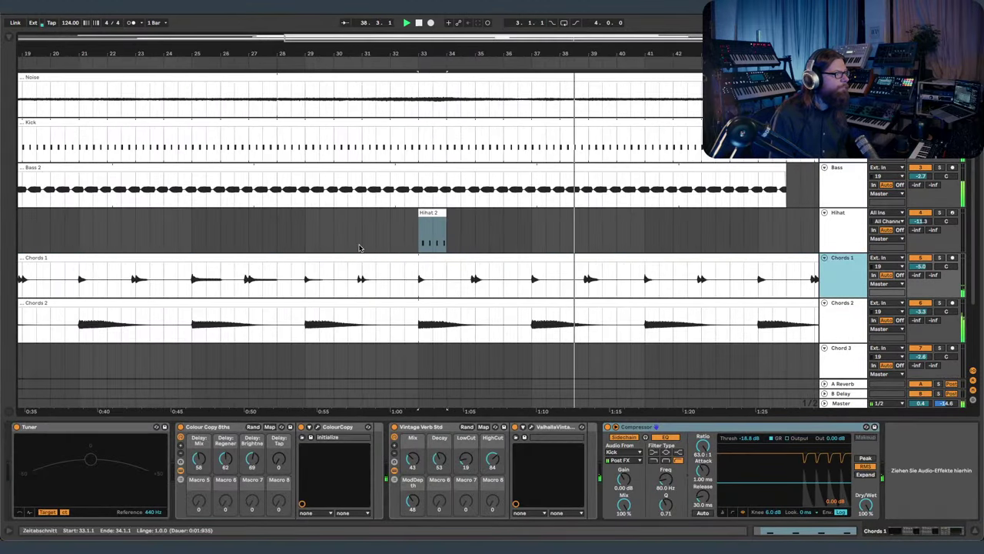
drag(446, 215, 786, 231)
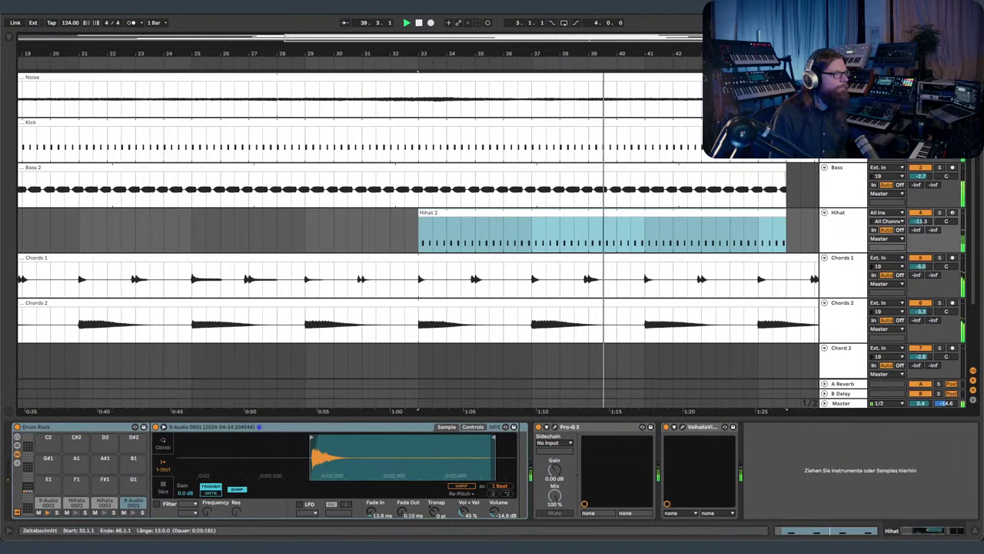
drag(707, 54, 708, 27)
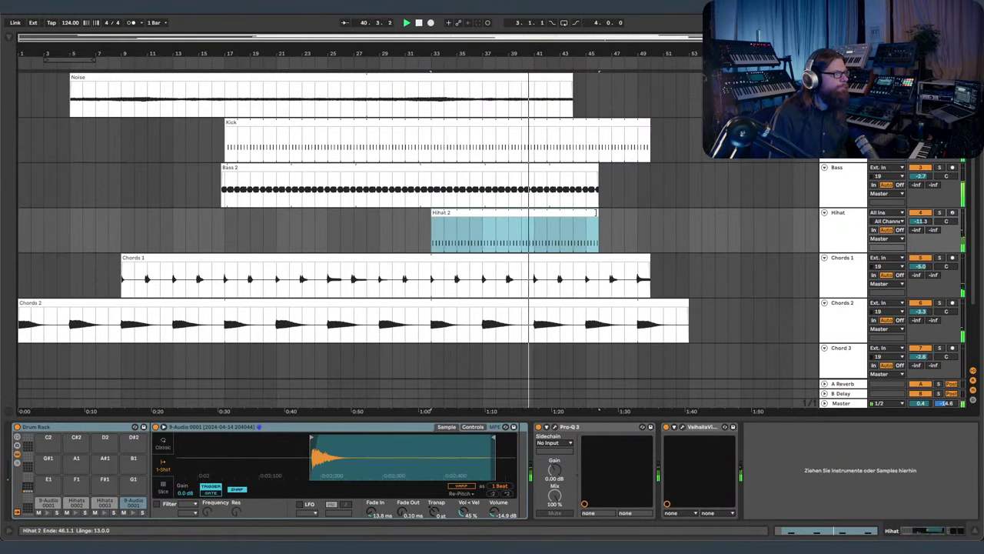
drag(598, 216, 753, 219)
- Extend the Bass 2 and Chords 1 clips to bar 60 and the Noise and Kick clips to bar 62
drag(590, 163, 779, 165)
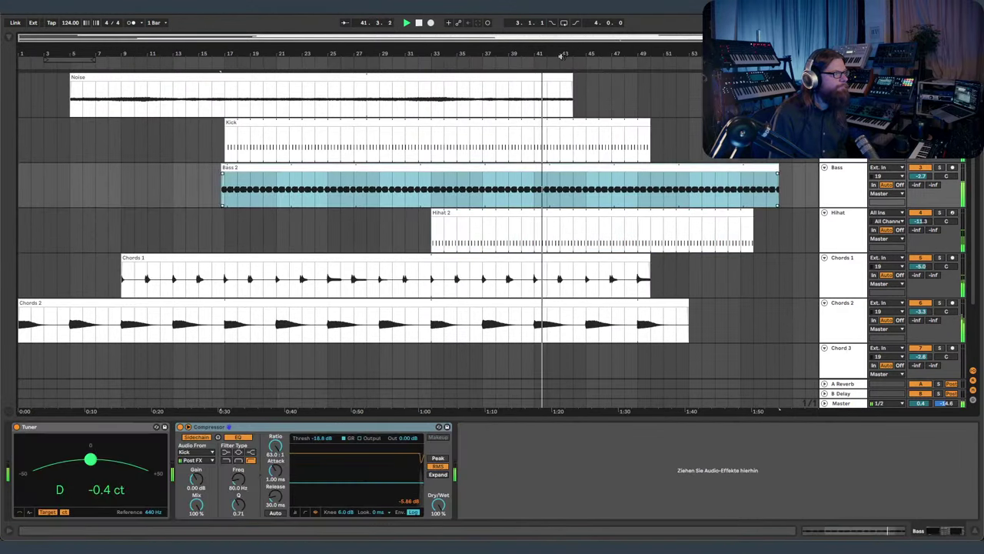
click(579, 78)
drag(580, 79, 804, 79)
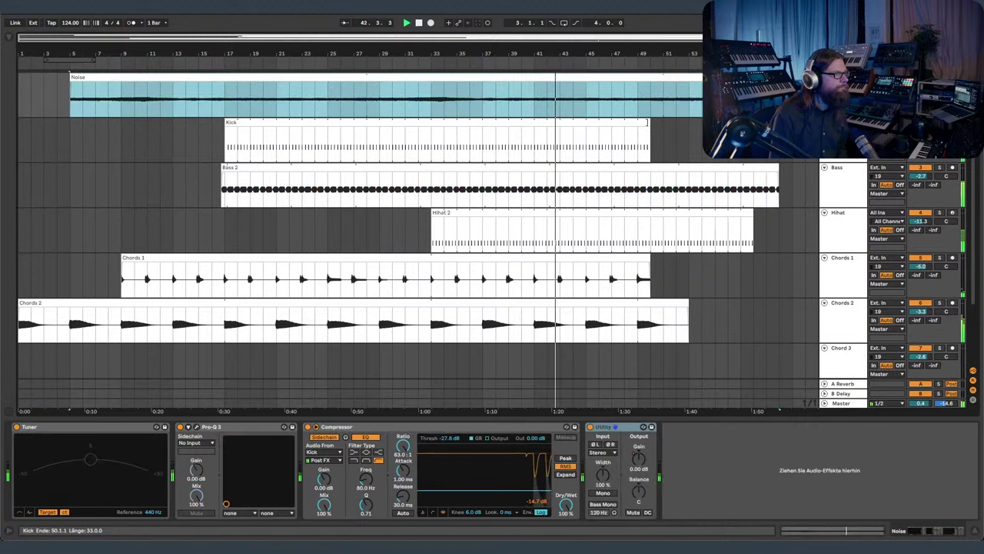
drag(650, 123, 806, 125)
drag(646, 259, 779, 260)
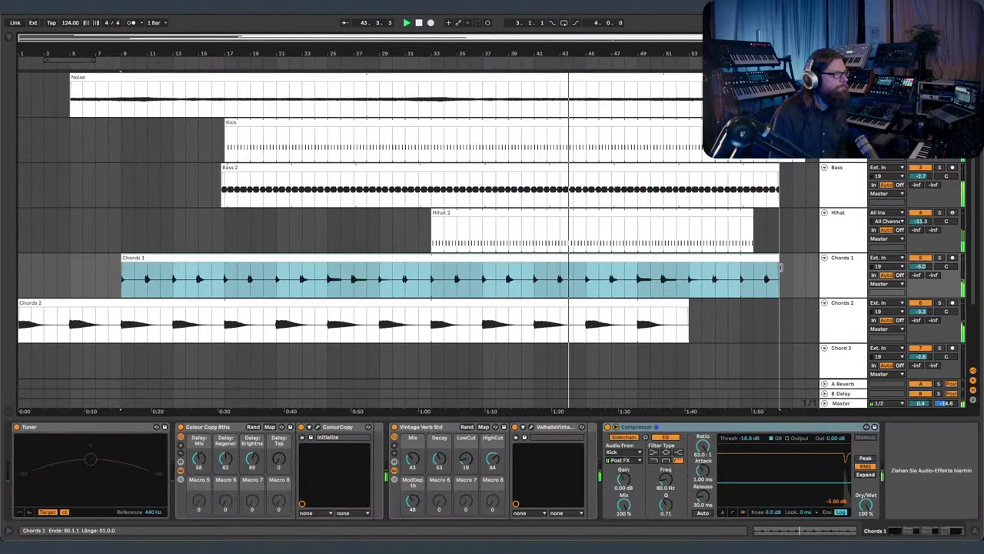
- Place the Chord 3 clip on the Chord 3 track of the arrangement at bar 49
scroll(615, 277, up, 2)
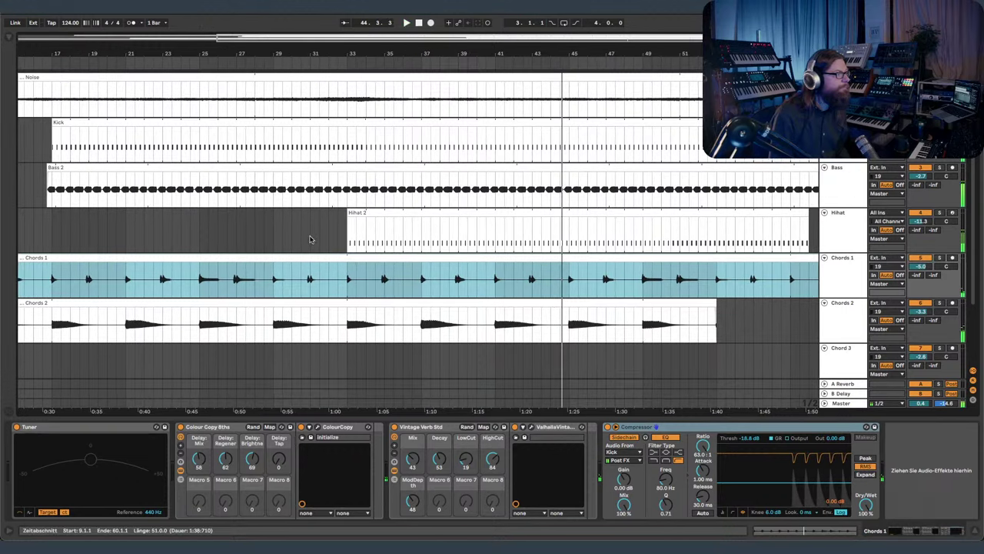
mouse_move(348, 225)
mouse_down()
mouse_move(654, 219)
mouse_move(644, 223)
mouse_up()
click(643, 233)
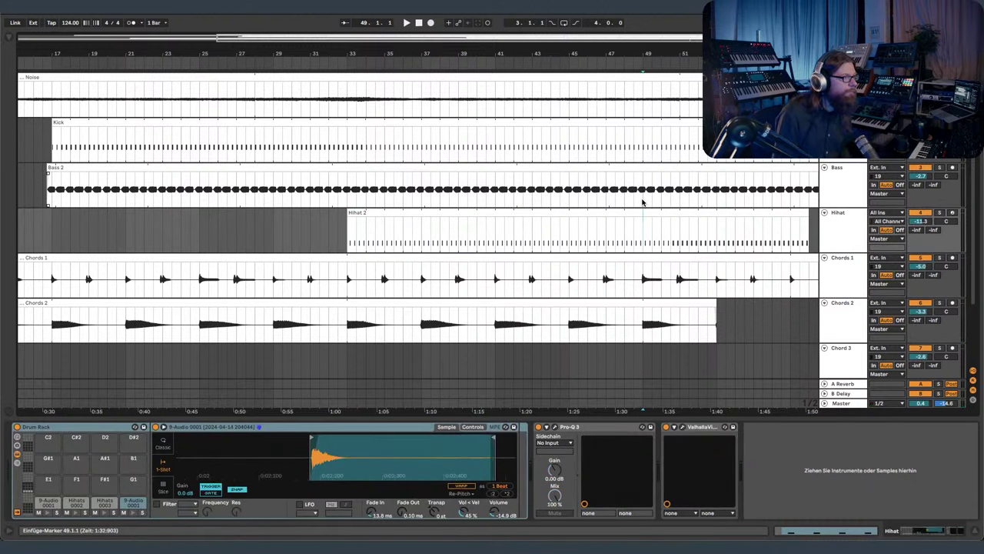
drag(650, 56, 650, 48)
scroll(613, 242, down, 2)
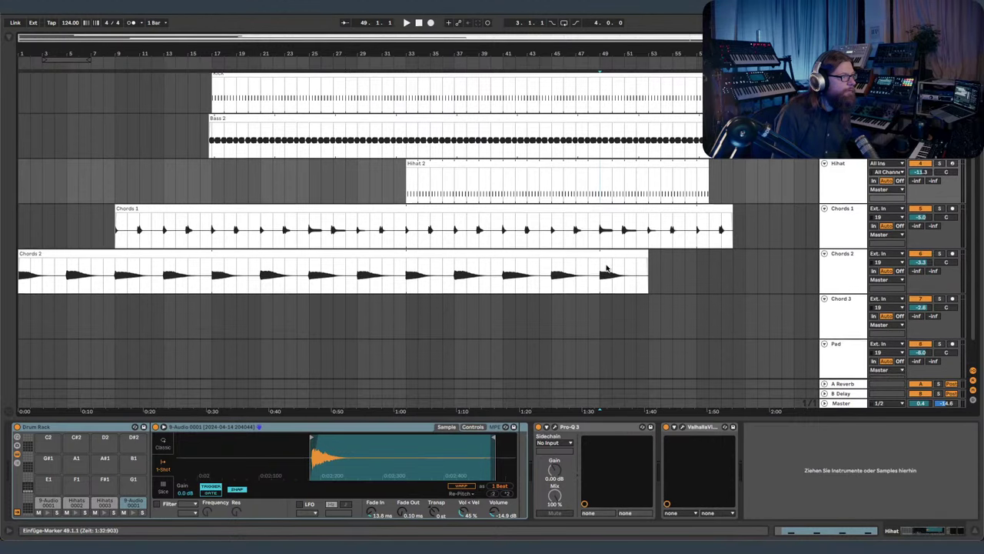
click(601, 308)
key(Tab)
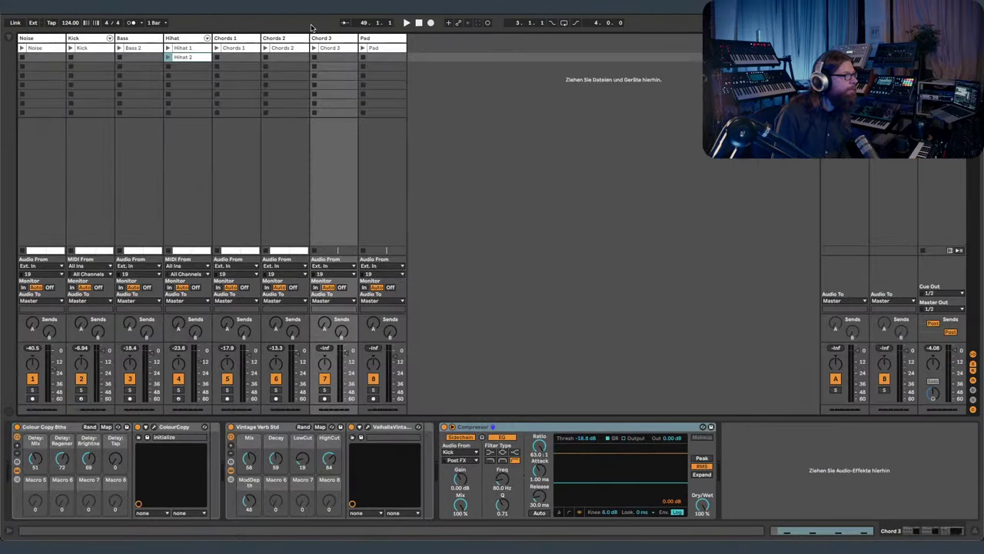
key(Tab)
drag(335, 50, 602, 317)
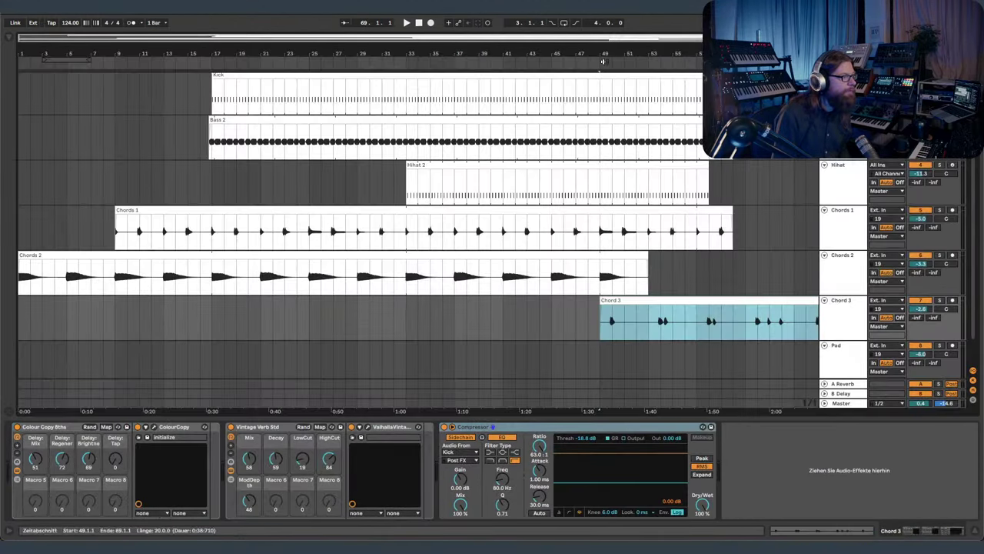
- Play the arrangement from bar 49 and extend the Chords 2 clip to bar 71 and the Chords 1 clip to bar 70
drag(585, 55, 515, 51)
key(space)
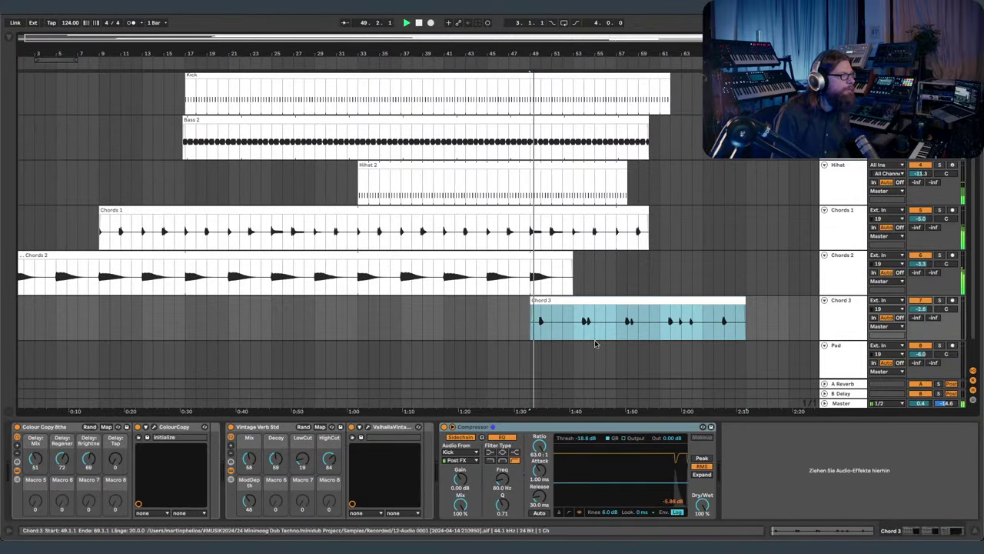
drag(572, 276, 767, 276)
click(682, 197)
drag(648, 231, 756, 230)
mouse_move(732, 53)
mouse_down()
mouse_move(732, 67)
mouse_move(730, 48)
mouse_up()
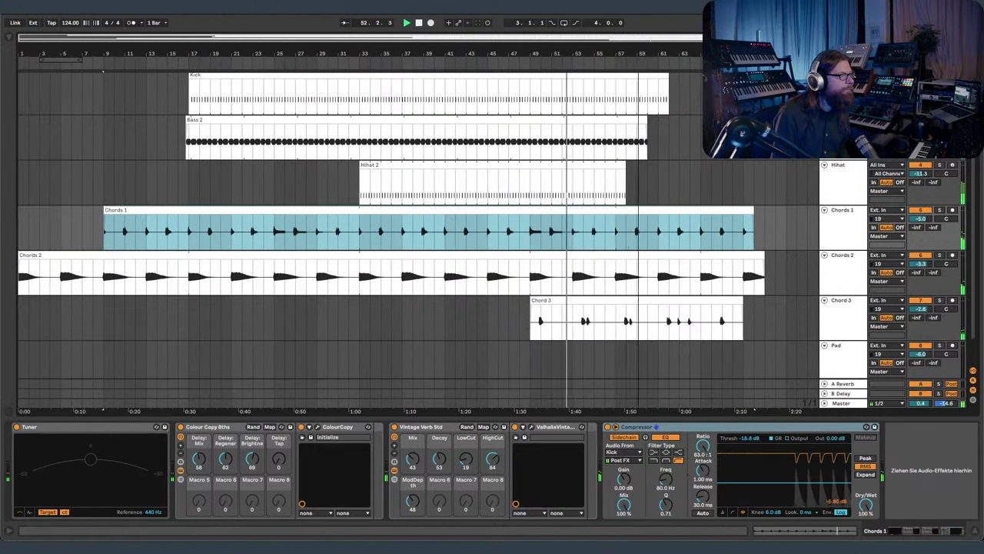
- Extend the Hihat 2 clip to bar 66, the Bass 2 clip to bar 72 and the Kick clip to bar 70
drag(624, 168, 712, 168)
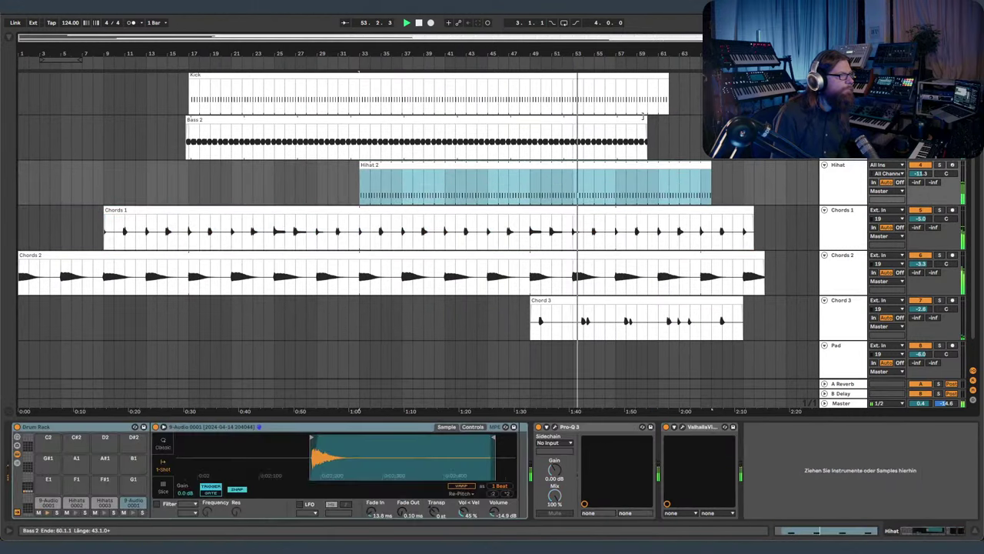
drag(644, 119, 775, 118)
drag(666, 90, 775, 91)
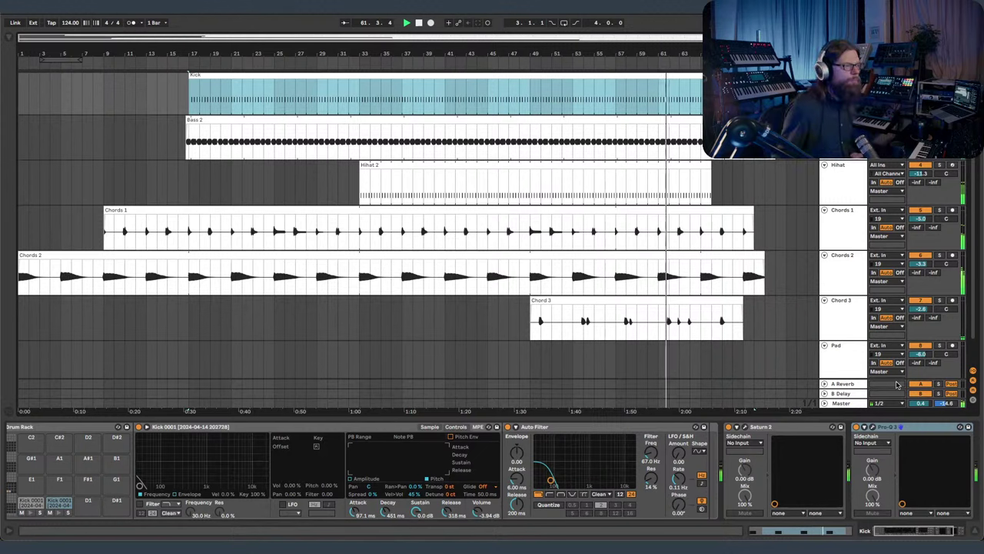
- Place the Hihat 1 clip on the Hihat track at bar 65 and extend it to bar 101
drag(692, 55, 692, 47)
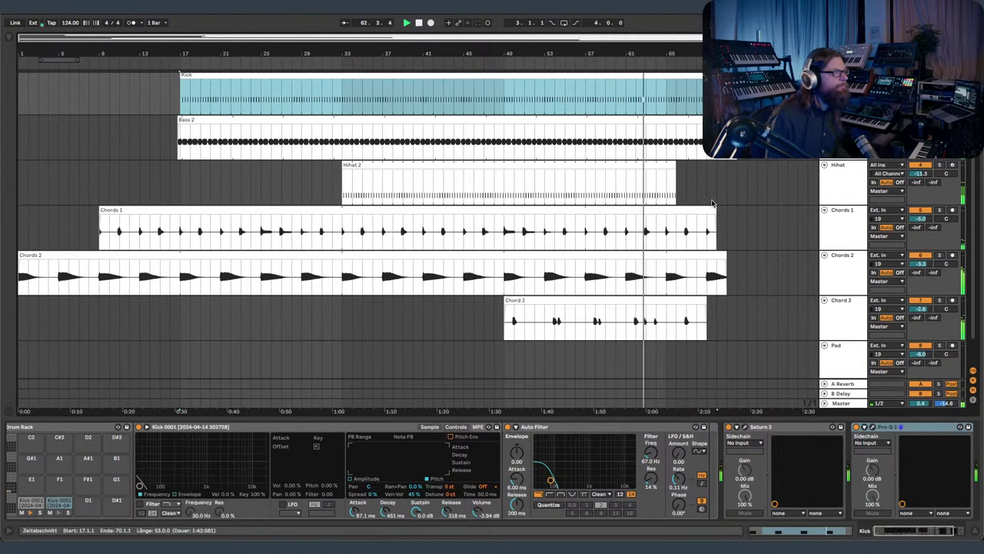
click(673, 169)
key(Tab)
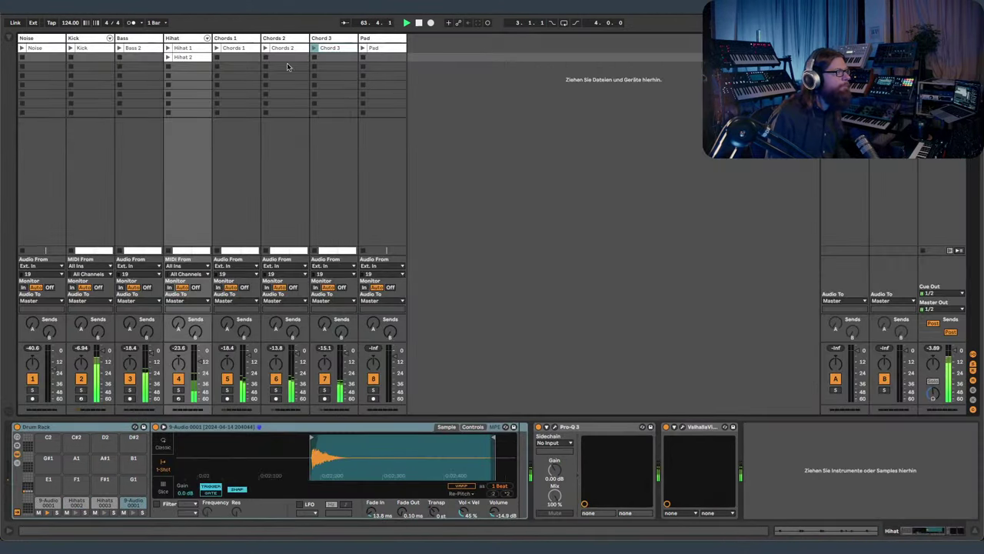
key(Tab)
click(709, 220)
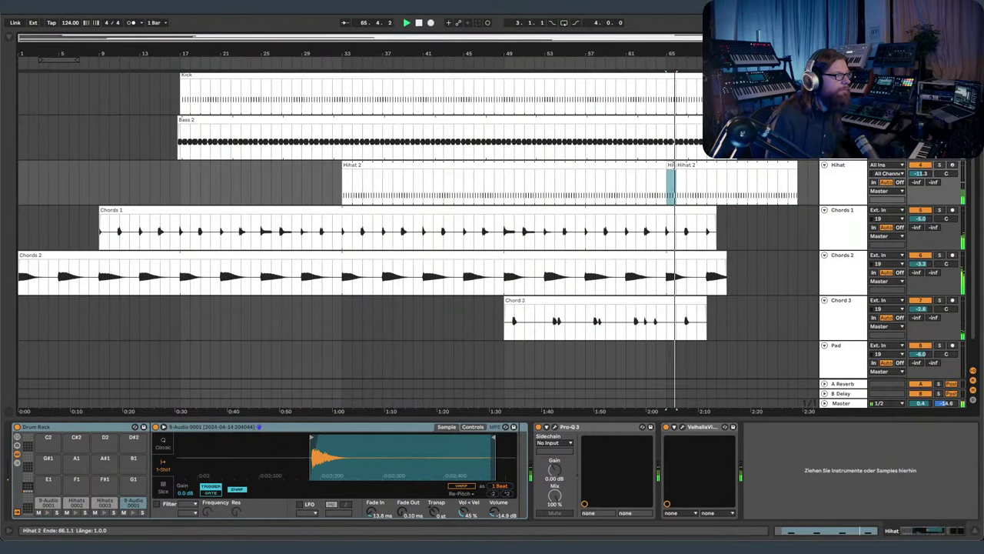
key(Tab)
key(Tab)
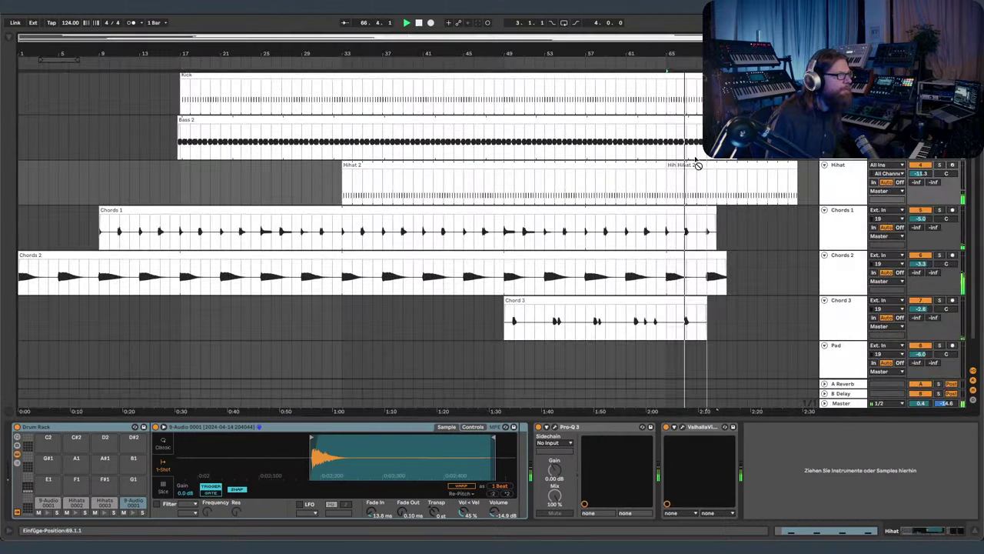
drag(672, 163, 960, 175)
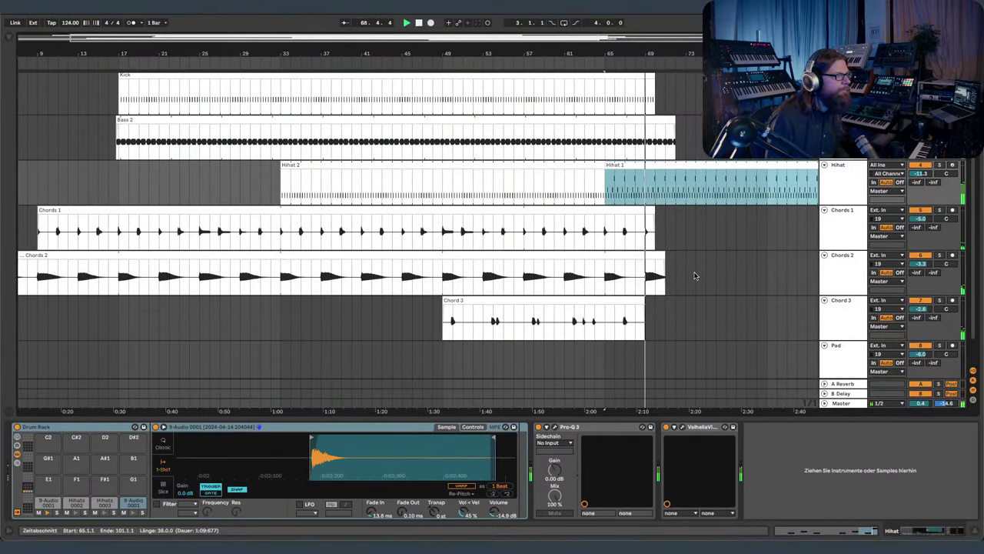
- Extend the Chord 3 clip to bar 85 and the Chords 2 and Chords 1 clips to about bar 86
drag(646, 308, 806, 307)
drag(663, 273, 818, 273)
drag(656, 213, 818, 218)
- Extend the Bass 2 clip to bar 81 and the Kick clip to bar 82, and stop playback
drag(675, 121, 768, 121)
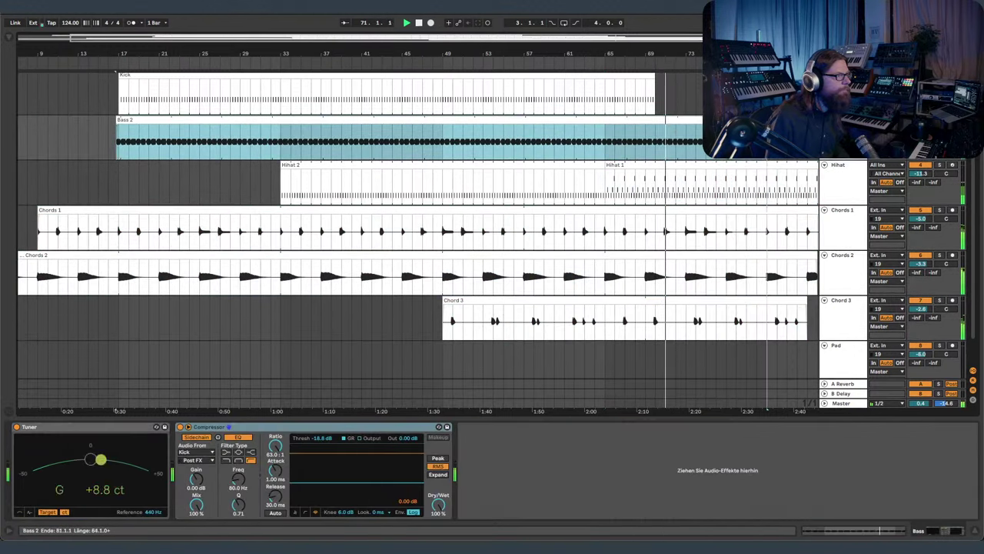
drag(653, 76, 775, 76)
key(space)
- Extend the start of the Hihat 1 clip back to bar 63
drag(629, 53, 644, 146)
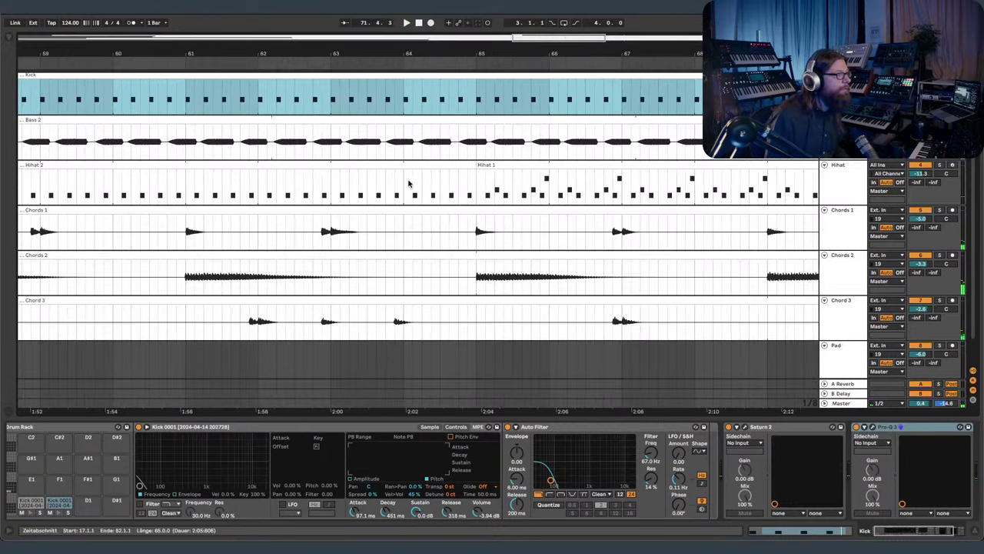
click(484, 166)
drag(478, 165, 443, 166)
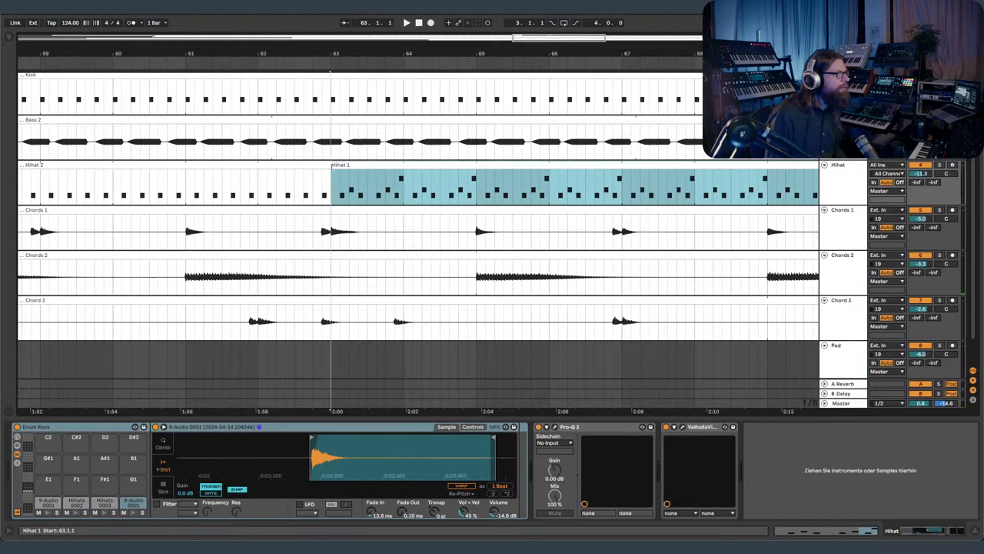
- Split the Kick clip at bar 63, trim its second part to start at bar 65, and set the playback position to bar 61
click(332, 90)
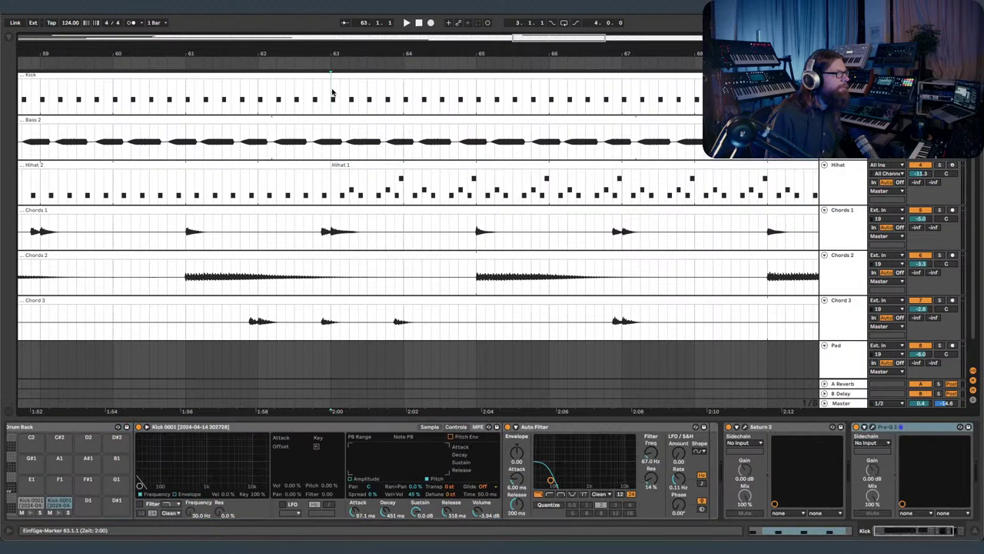
drag(332, 75, 485, 74)
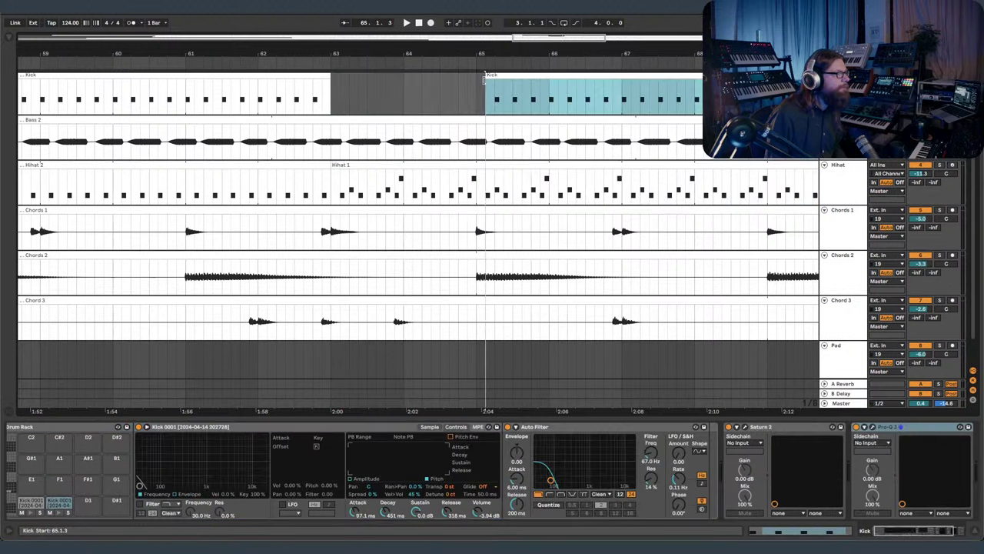
click(149, 68)
click(188, 102)
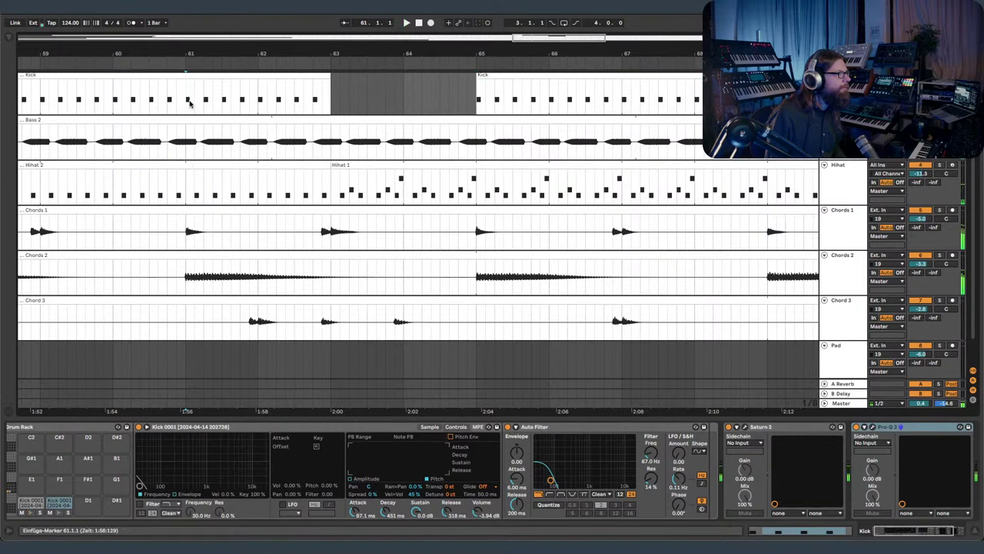
- Extend the Noise clip to bar 106 and the second Kick clip to bar 98
drag(362, 55, 366, 32)
scroll(417, 153, up, 2)
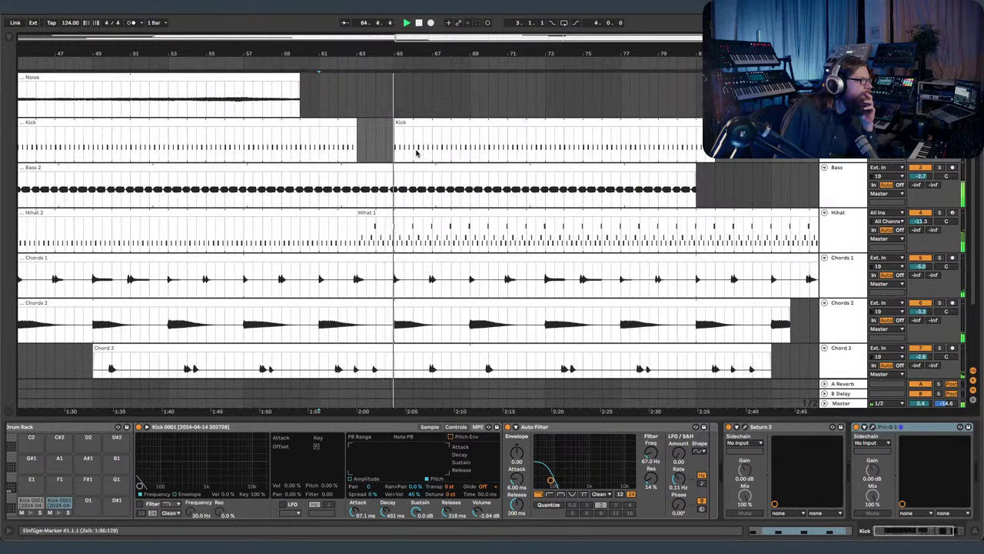
drag(298, 78, 677, 82)
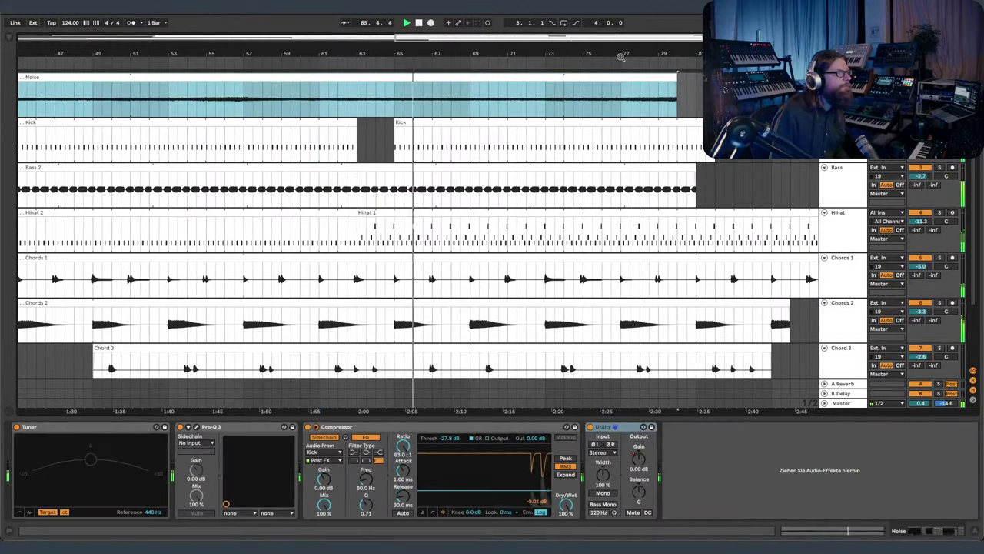
drag(622, 54, 572, 38)
drag(593, 79, 759, 76)
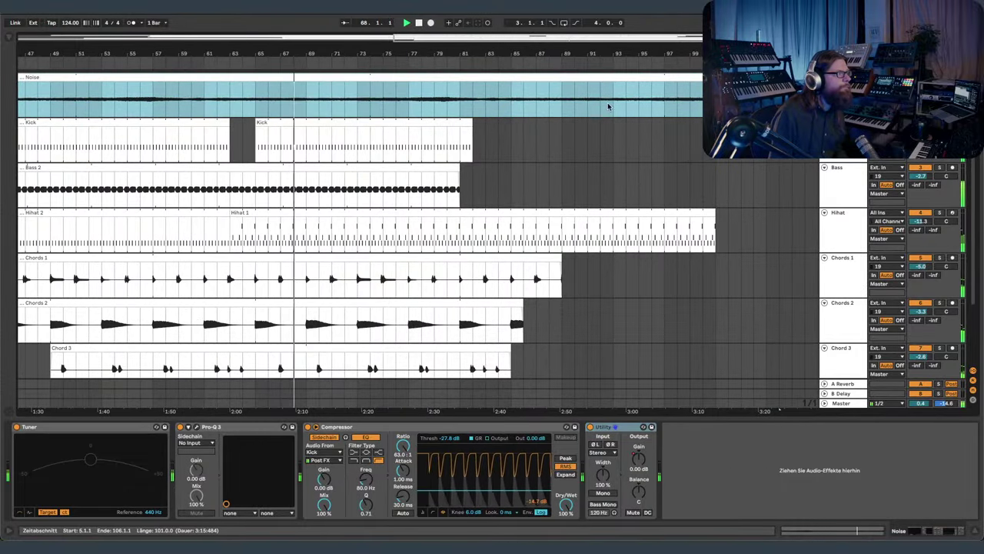
drag(468, 123, 677, 123)
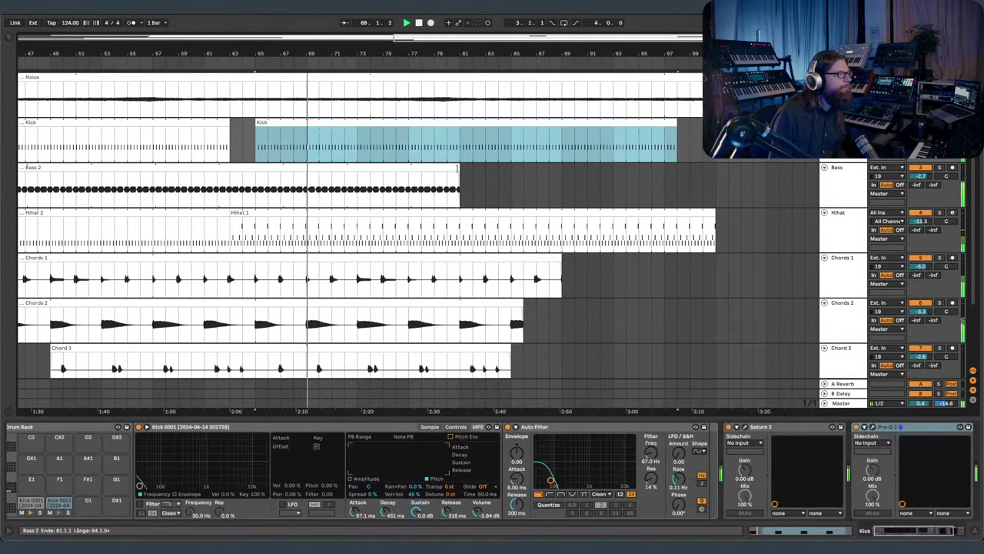
- Extend the Bass 2 and Chords 2 clips to bar 102, Chord 3 to bar 103 and Chords 1 to bar 105
drag(460, 169, 728, 169)
drag(524, 311, 728, 310)
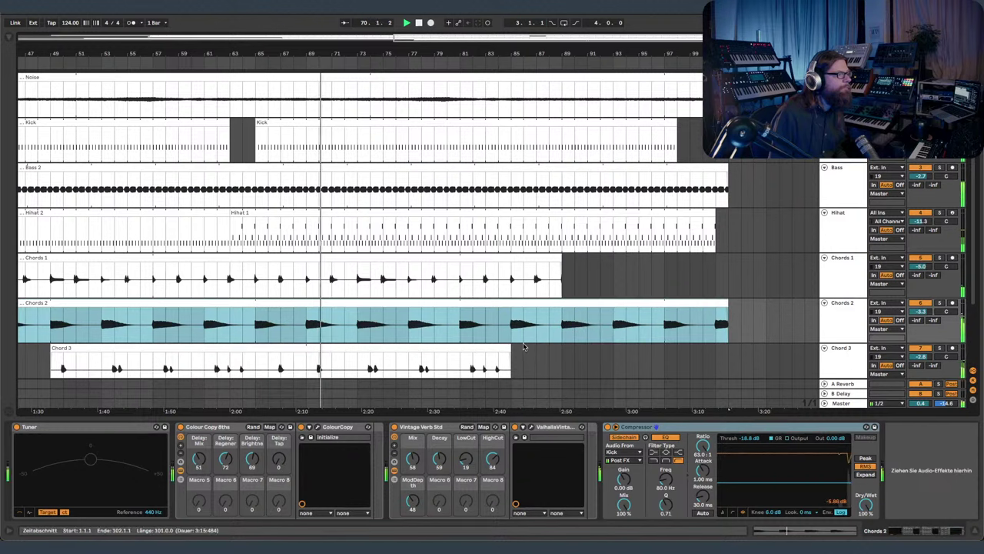
drag(511, 352, 742, 352)
scroll(738, 323, down, 2)
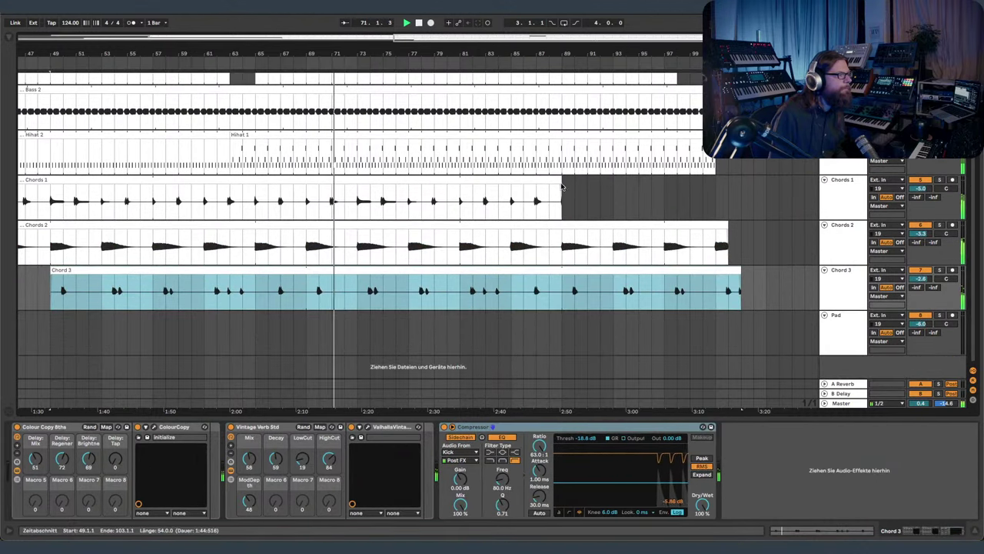
drag(561, 199, 767, 197)
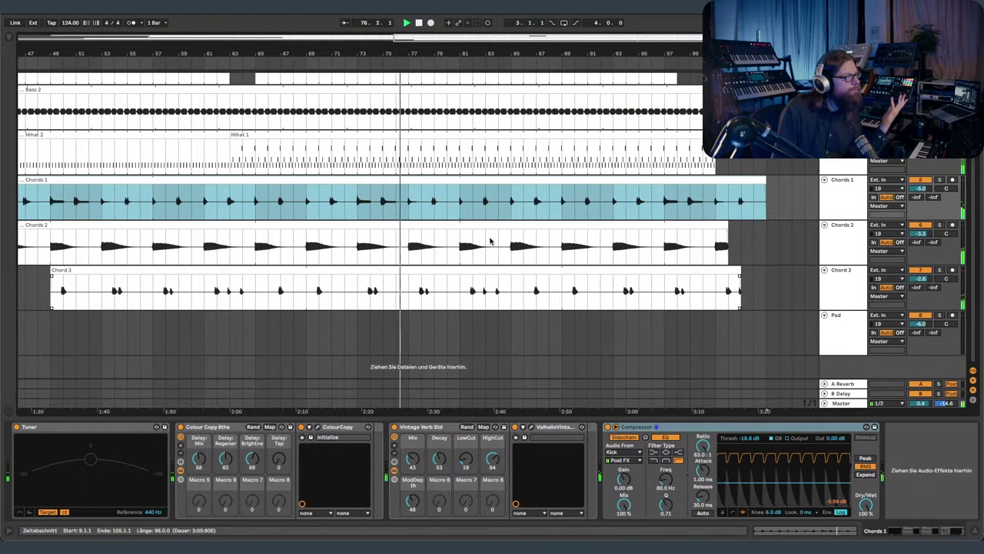
- Split the Kick clip at bar 81 and trim the second part so it starts at bar 90
drag(467, 55, 576, 54)
scroll(539, 177, up, 3)
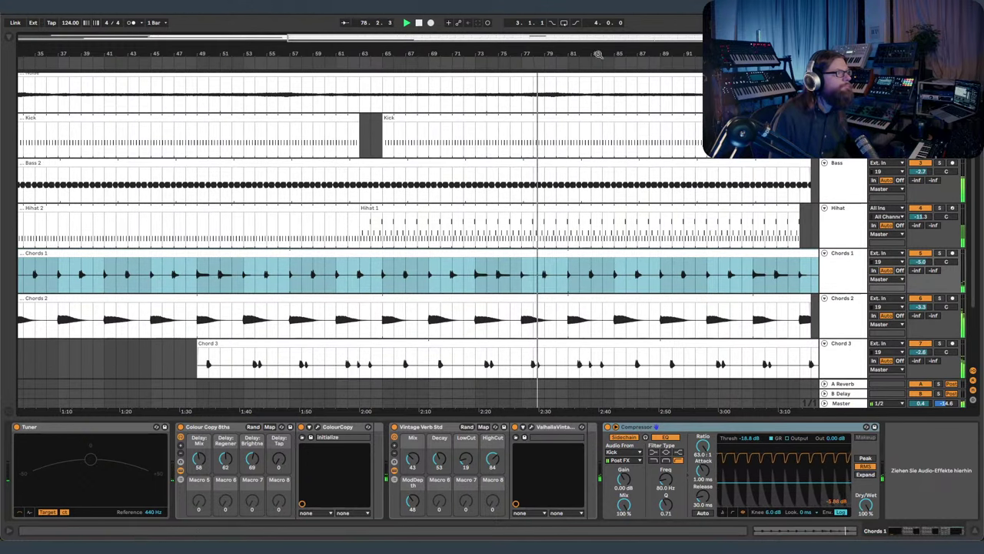
scroll(569, 117, right, 3)
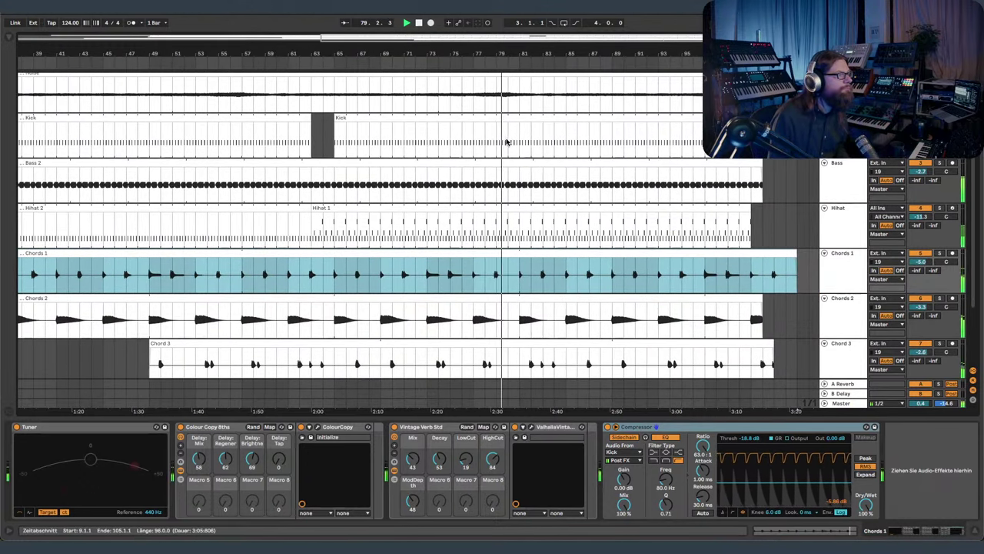
click(516, 135)
key(ctrl+e)
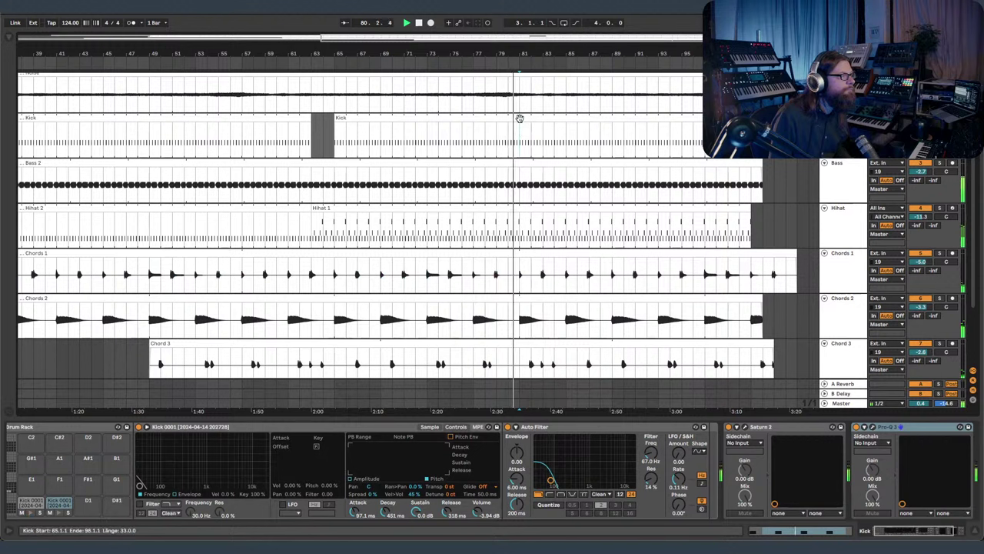
drag(520, 127, 629, 124)
key(space)
- Split the Bass 2 clip at bar 81 and select the Bass track
click(521, 149)
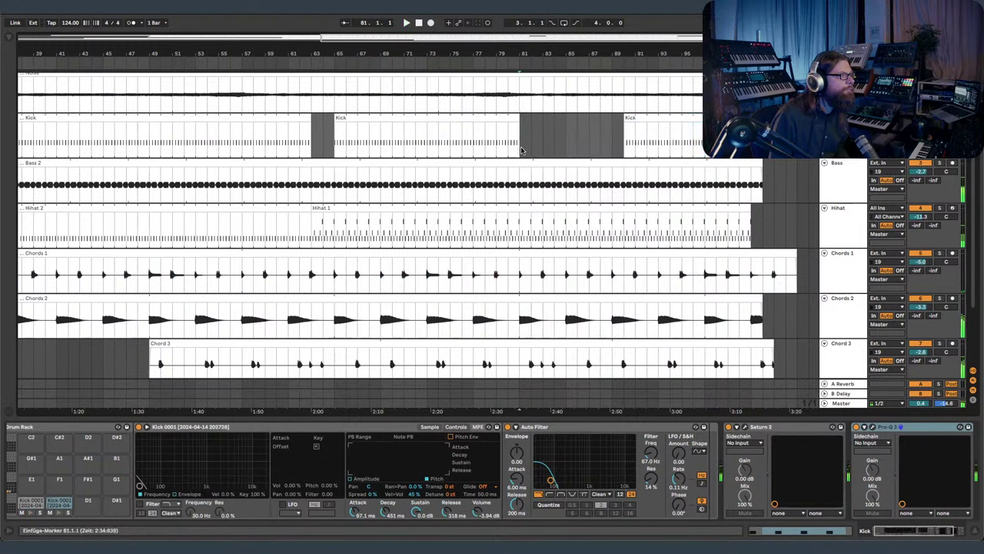
click(520, 181)
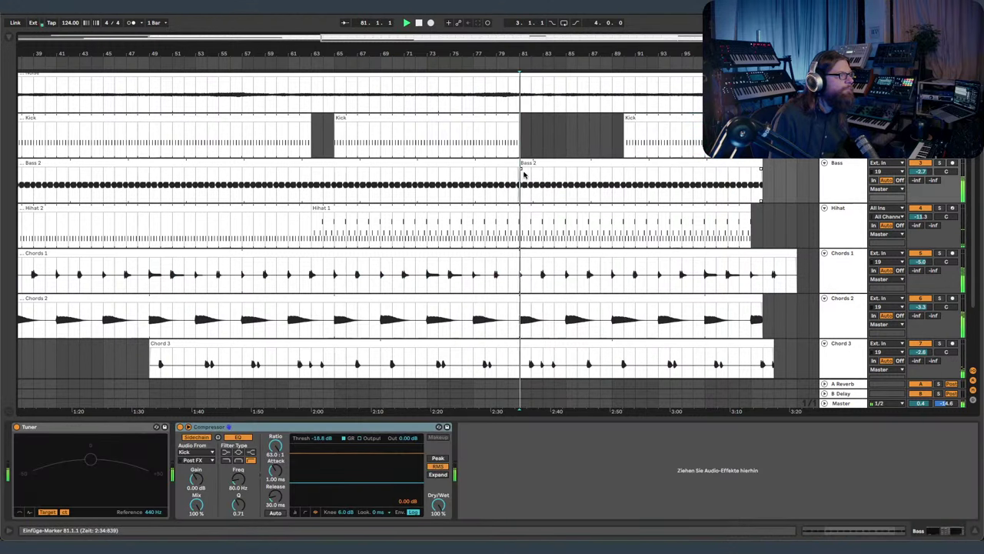
click(523, 175)
key(space)
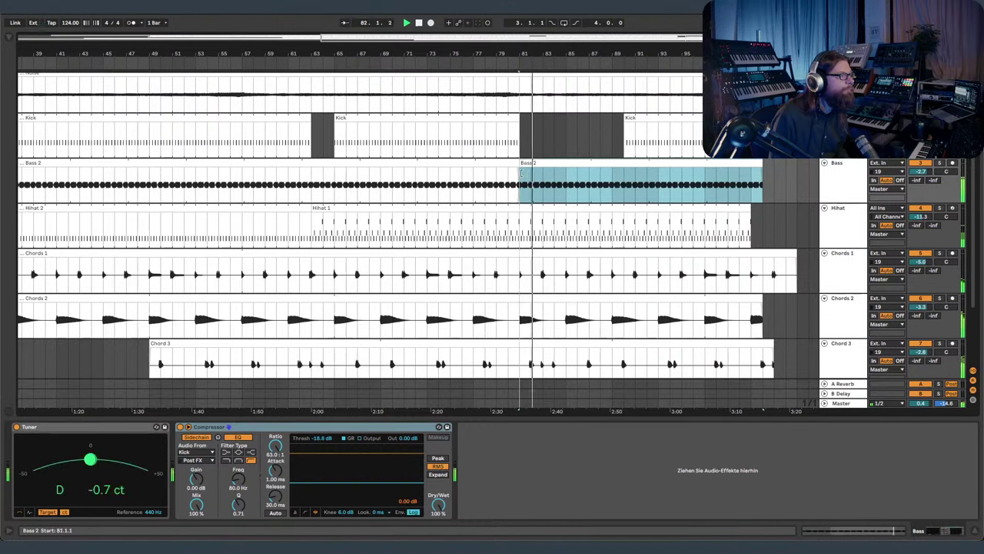
click(568, 148)
click(834, 173)
key(space)
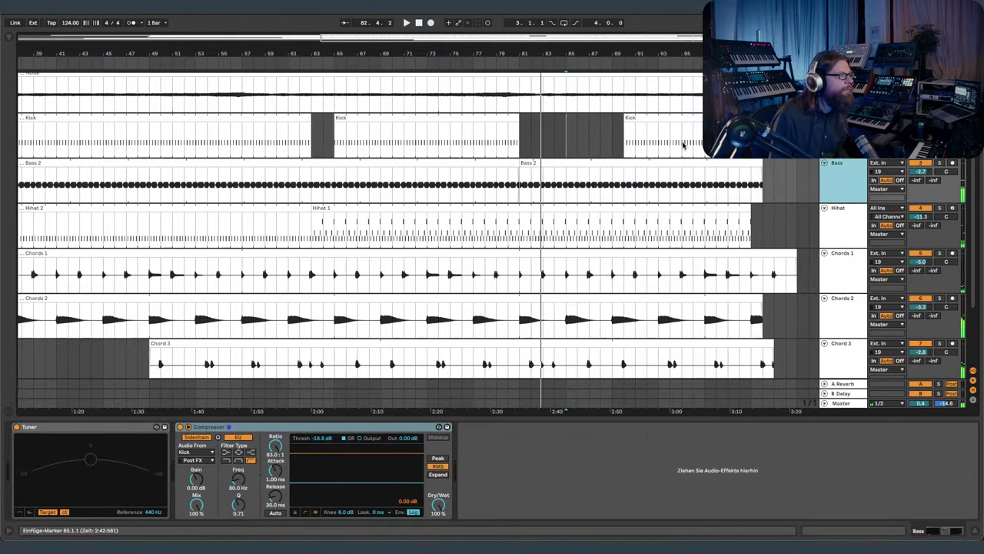
- Split the Hihat 1 clip at bar 81 and select its second part
scroll(568, 151, down, 2)
click(524, 159)
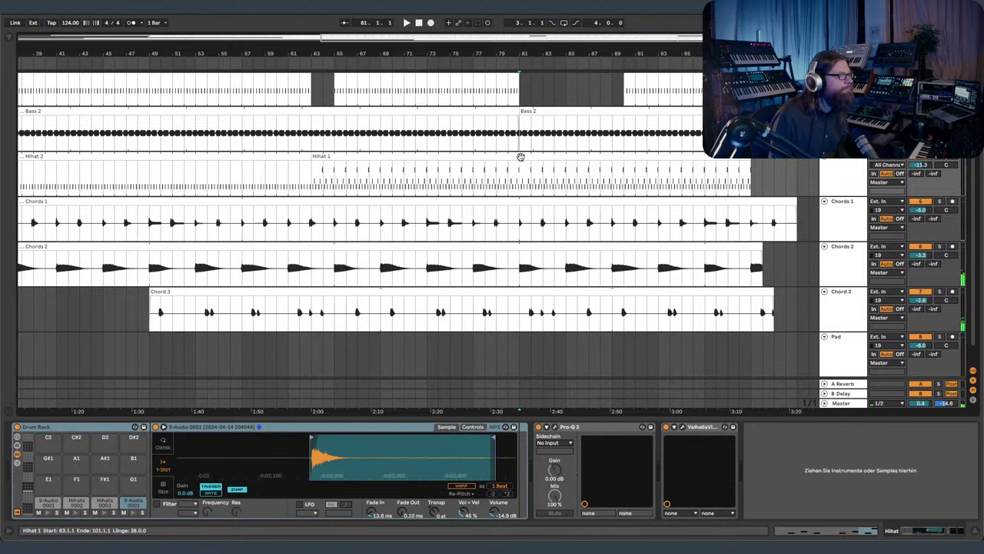
click(520, 161)
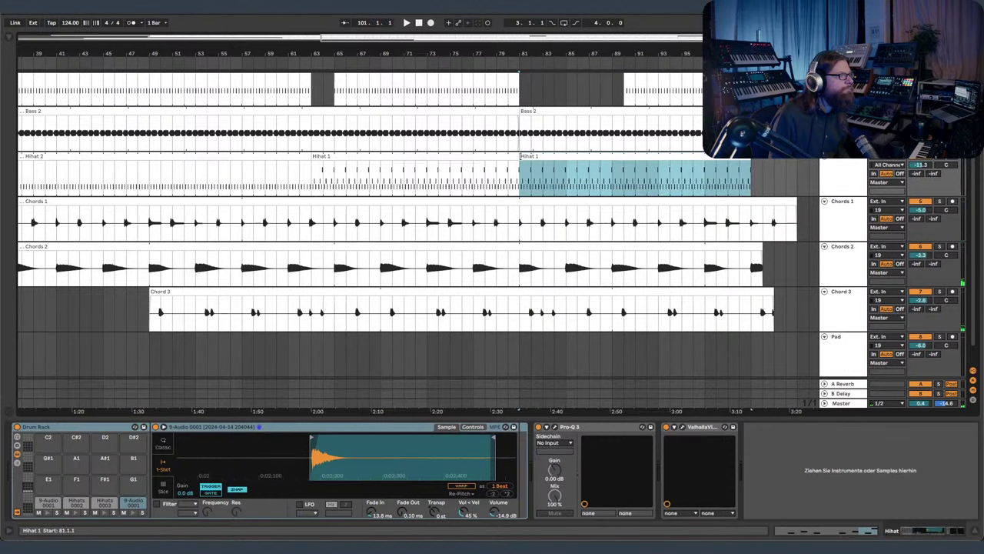
- Bring the Pad clip from the Session View into the arrangement on the Pad track, starting at bar 81
drag(552, 55, 555, 25)
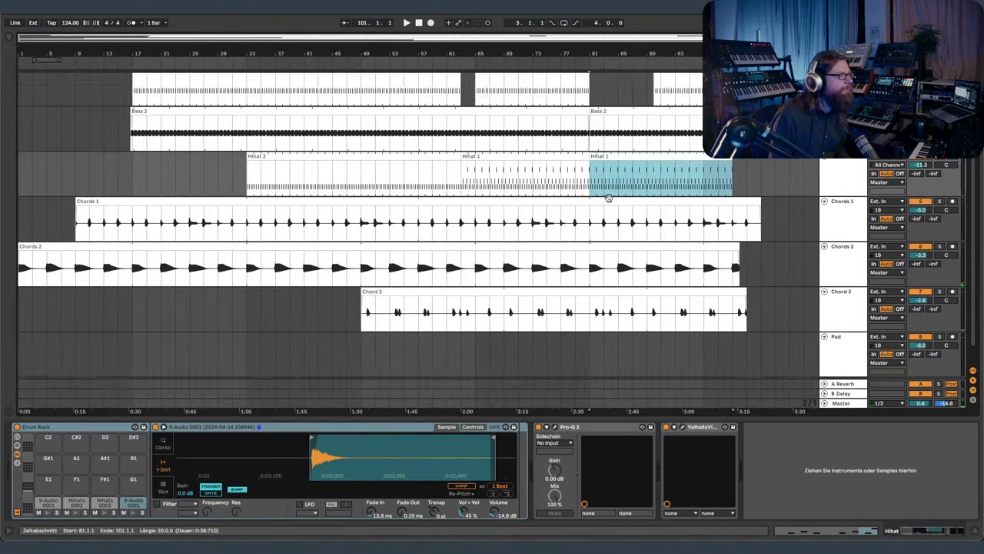
scroll(613, 204, down, 1)
key(Tab)
key(Tab)
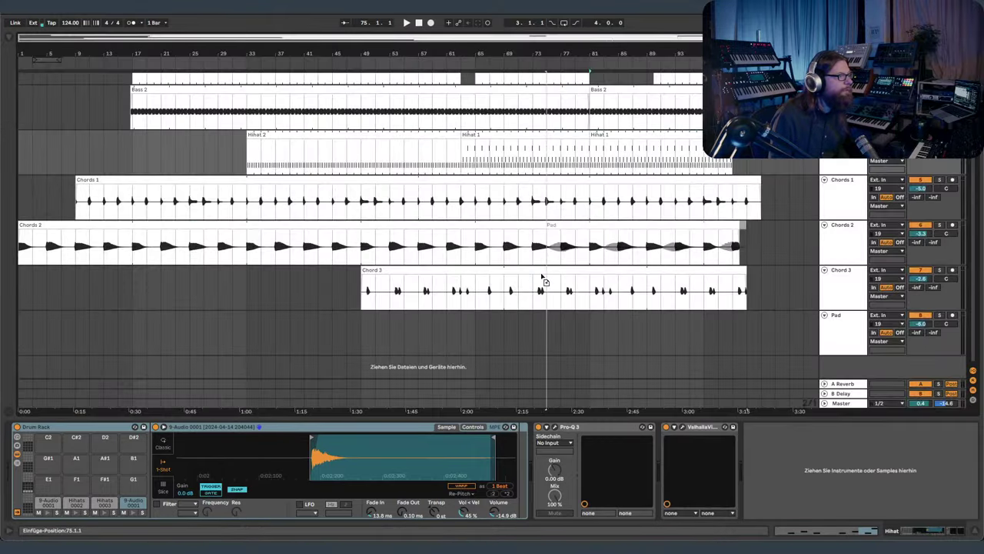
click(597, 323)
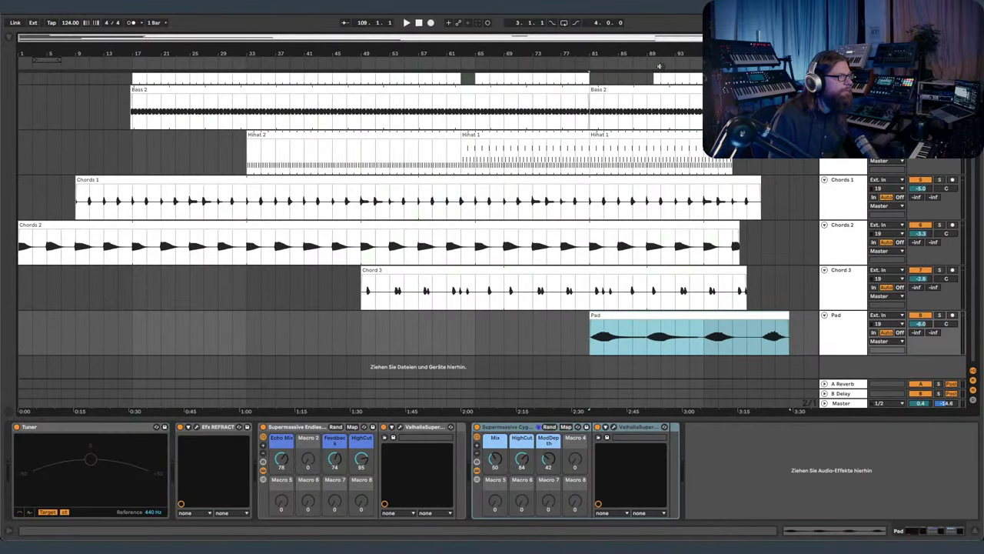
- Play the arrangement from shortly before bar 81 and slightly lower the Pad track's volume
drag(658, 56, 586, 77)
scroll(491, 163, up, 2)
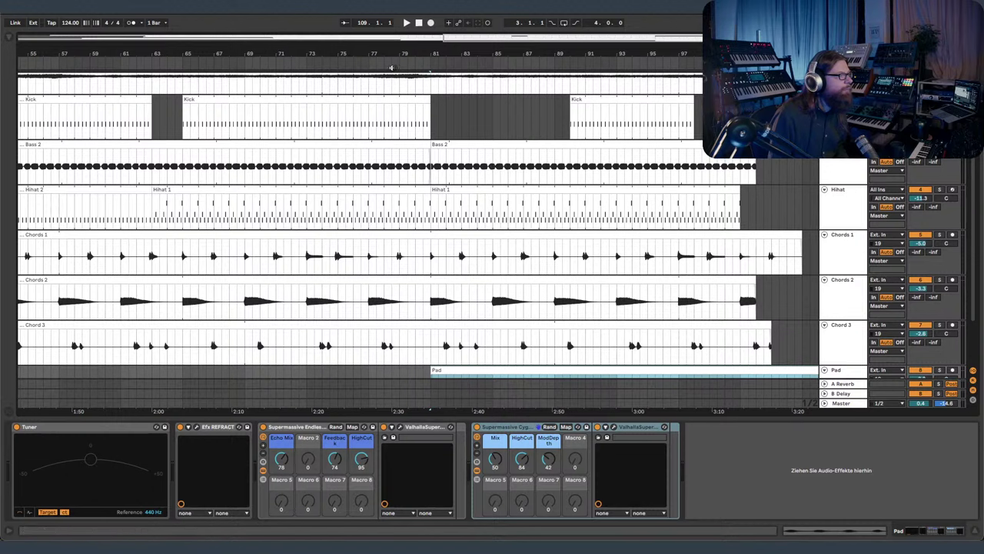
scroll(467, 123, down, 3)
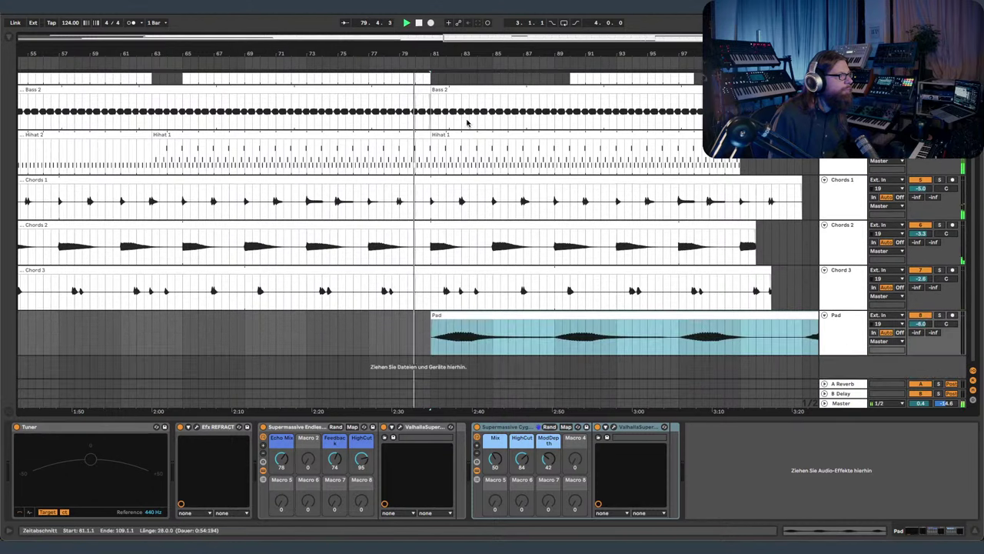
scroll(483, 132, up, 2)
scroll(480, 131, down, 2)
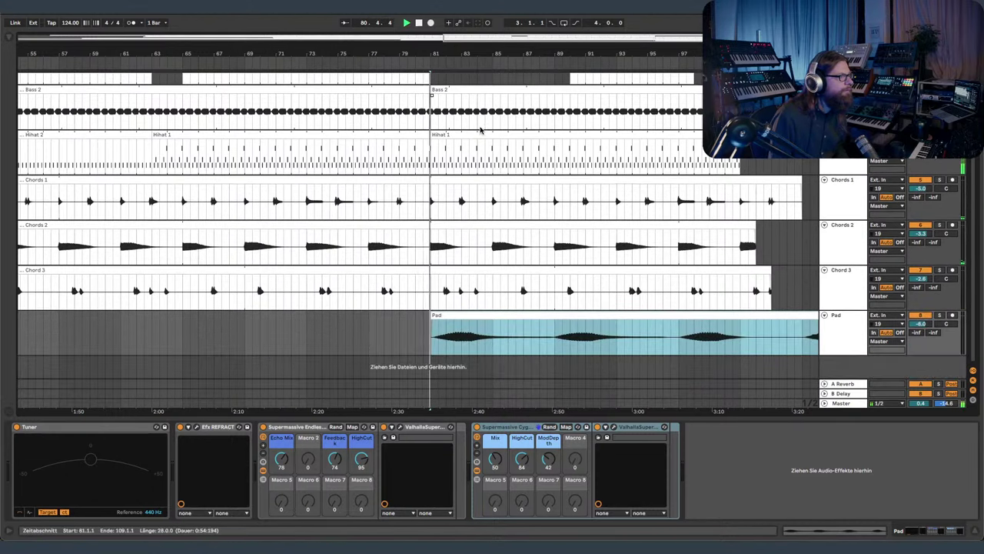
click(929, 325)
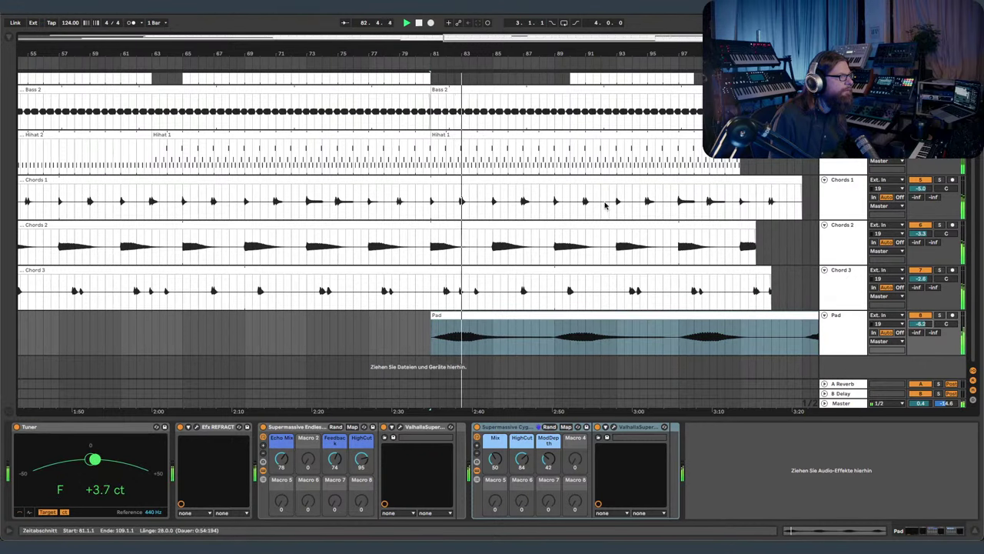
- Delete the Kick clip that starts at bar 90
scroll(605, 206, up, 3)
click(587, 123)
key(Delete)
- Set the Pad track's volume to -9.5 dB
drag(569, 58, 570, 53)
scroll(745, 330, down, 3)
click(921, 324)
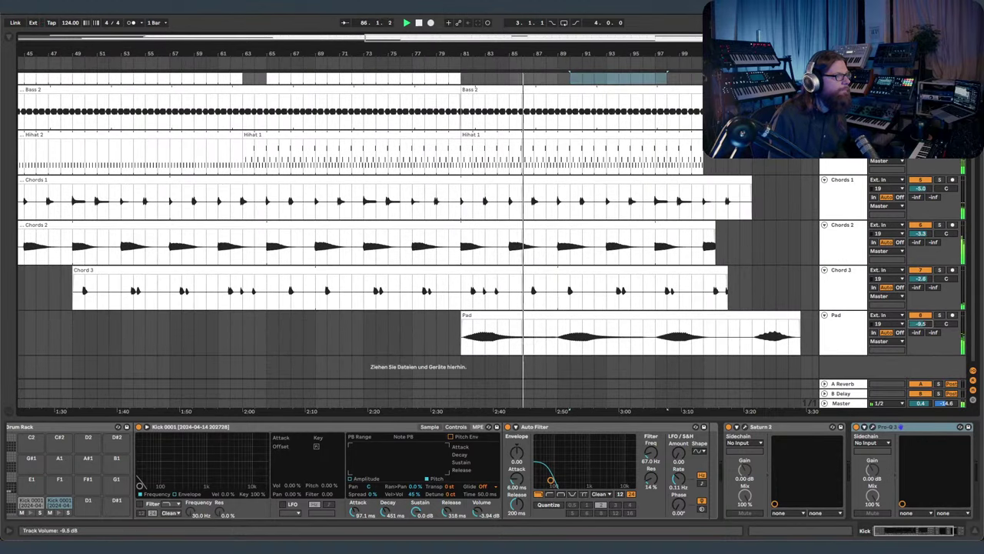
- Stop playback and add a Utility effect at the end of the device chains of the Hihat and Bass tracks
scroll(534, 159, up, 2)
drag(562, 55, 525, 66)
key(space)
click(834, 171)
double_click(846, 210)
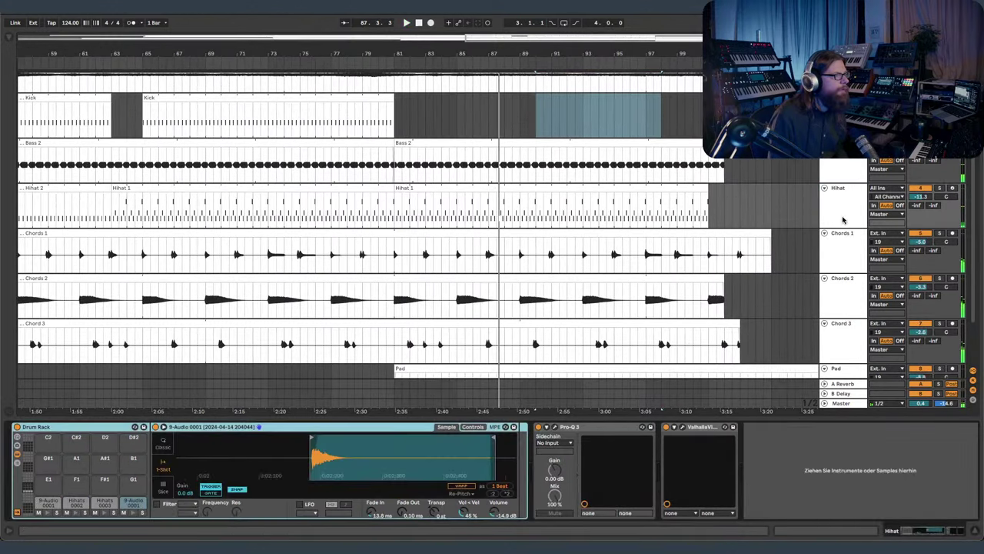
click(8, 38)
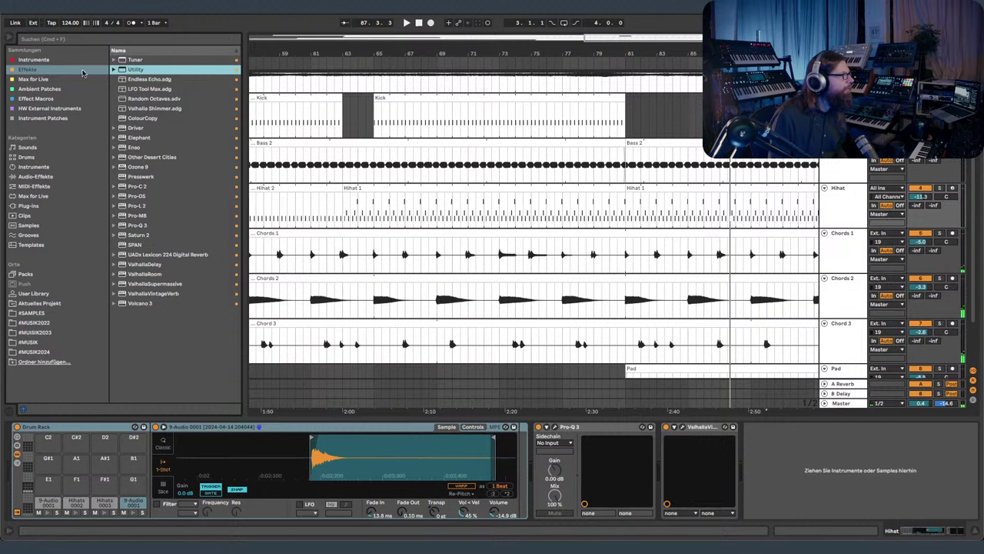
drag(138, 70, 610, 187)
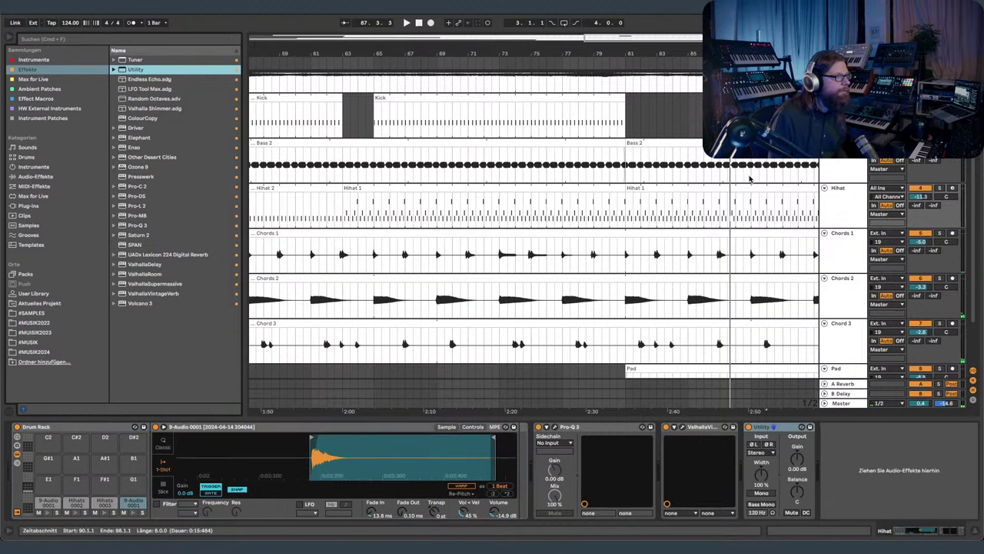
click(858, 161)
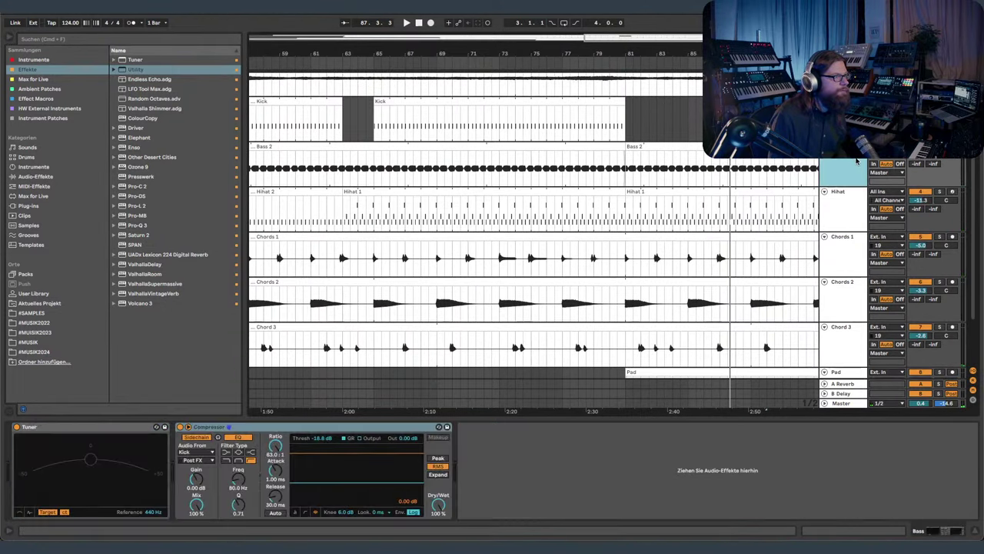
drag(130, 71, 523, 519)
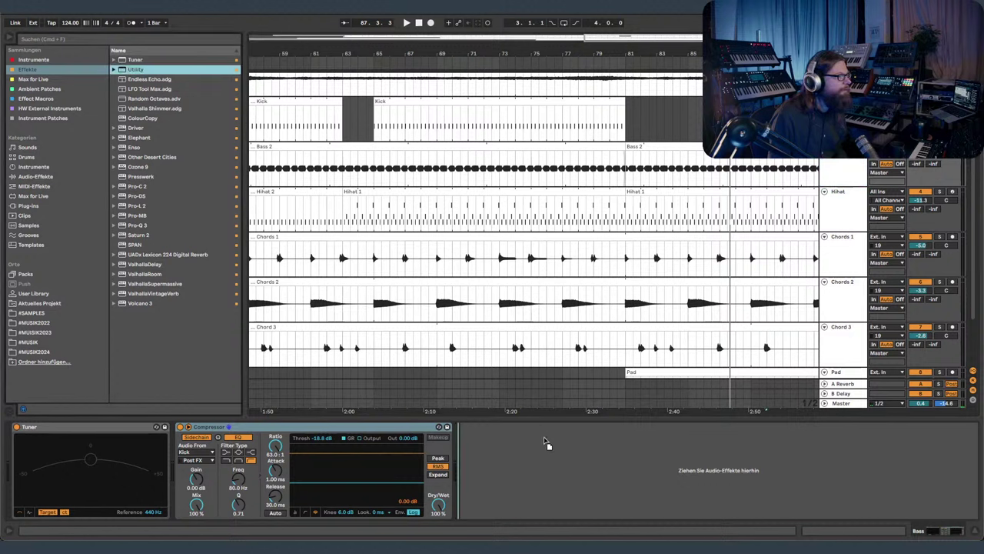
- Split the second Hihat 1 clip at bar 85 and delete everything after that point
click(705, 200)
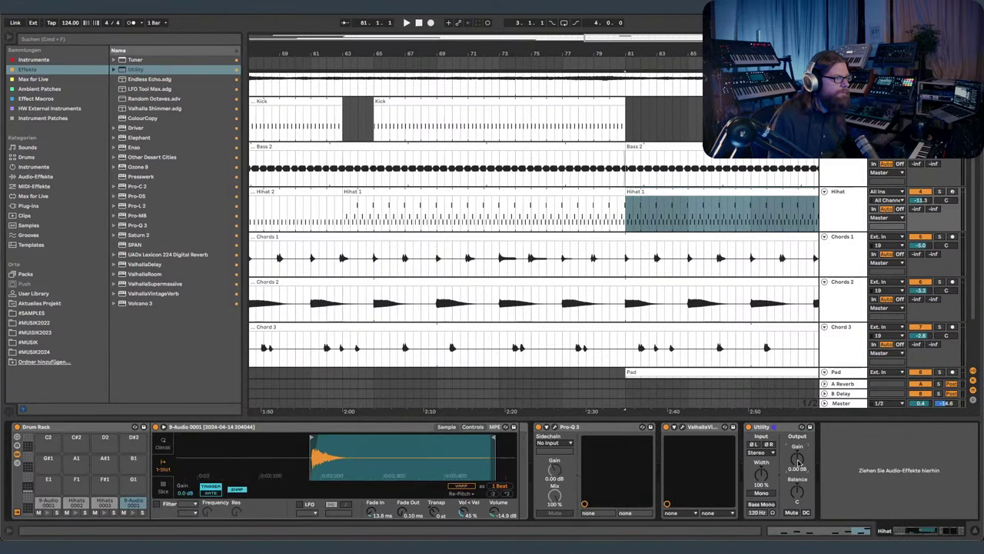
drag(769, 54, 684, 95)
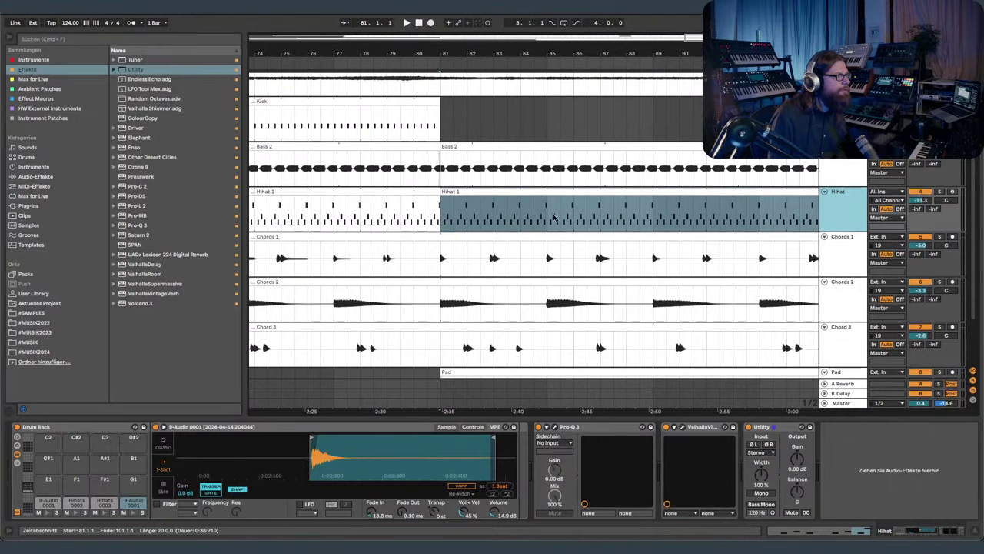
click(551, 218)
click(559, 196)
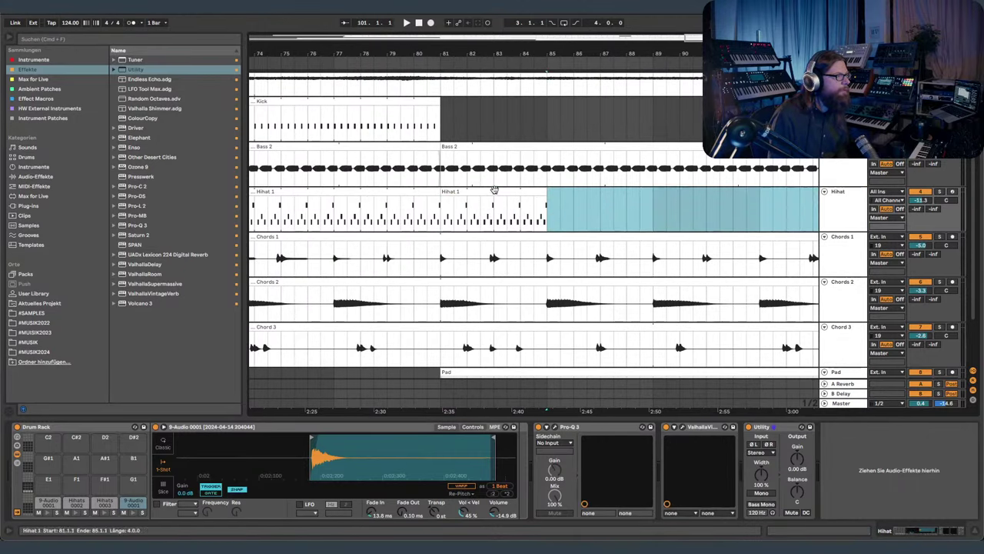
- Automate the Hihat track's Utility gain to fade from 0 dB at bar 81 to -inf dB at bar 85, and play it back
click(494, 190)
key(a)
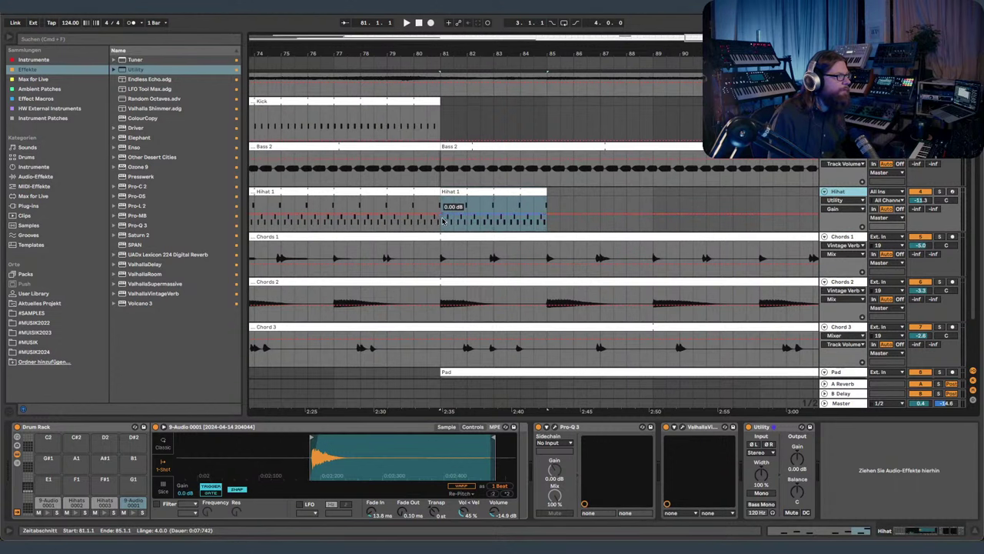
click(442, 220)
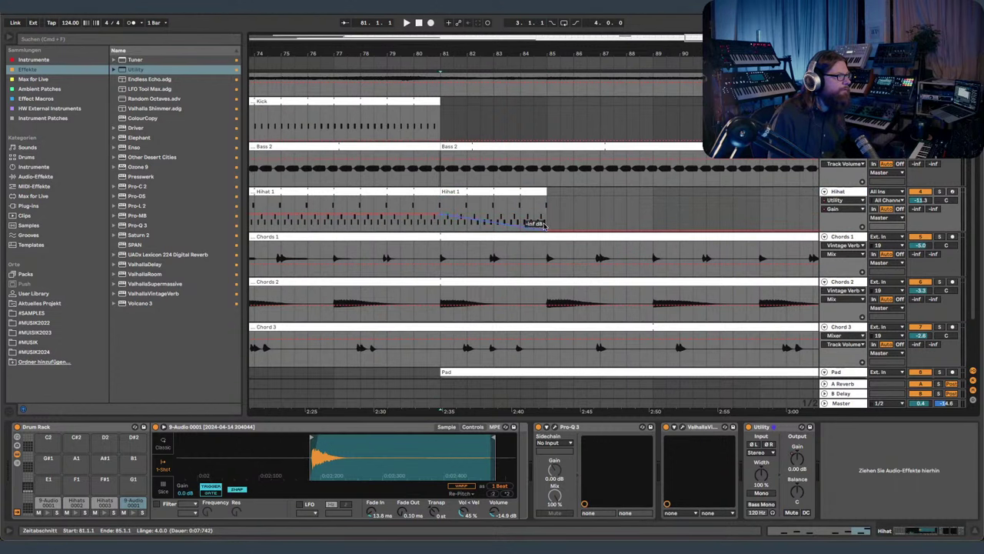
click(439, 95)
click(400, 68)
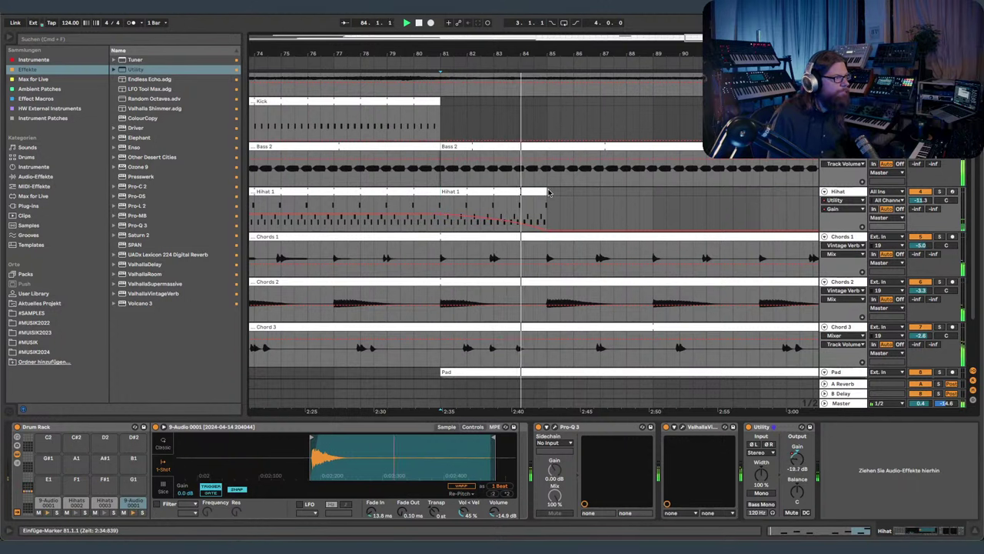
- Lengthen the second Hihat 1 clip and its gain fade to bar 86, and trim the last Bass 2 clip to end at bar 89
drag(547, 202, 571, 200)
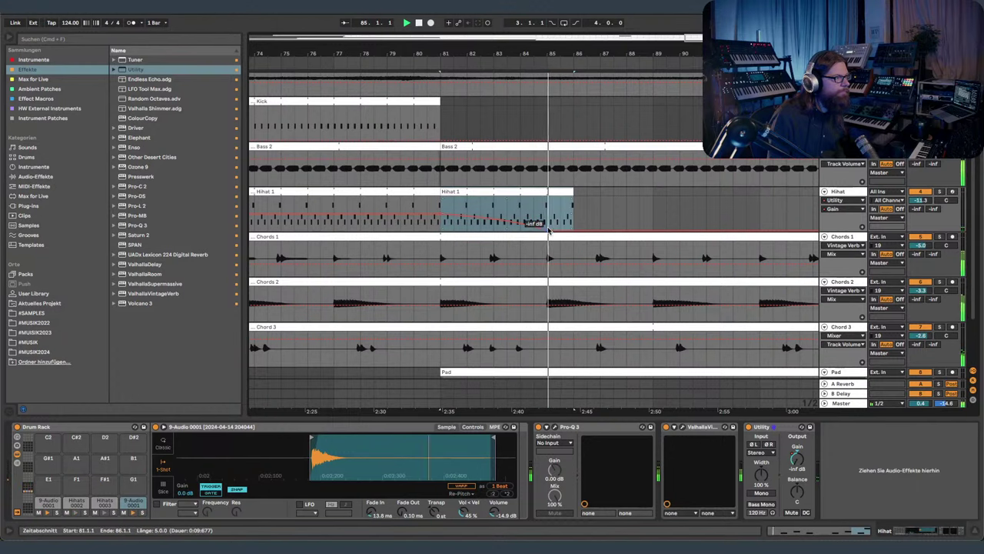
drag(607, 57, 539, 40)
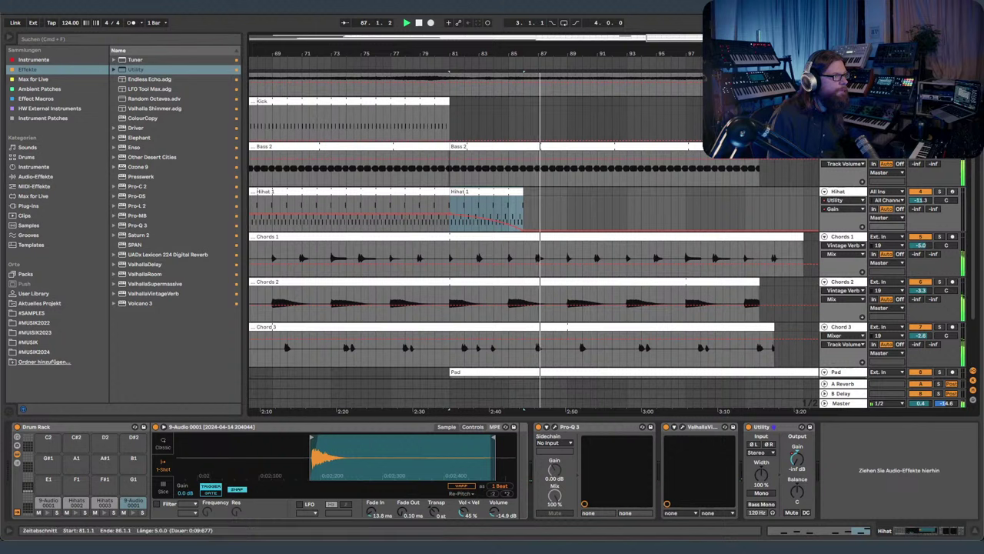
drag(760, 149, 570, 146)
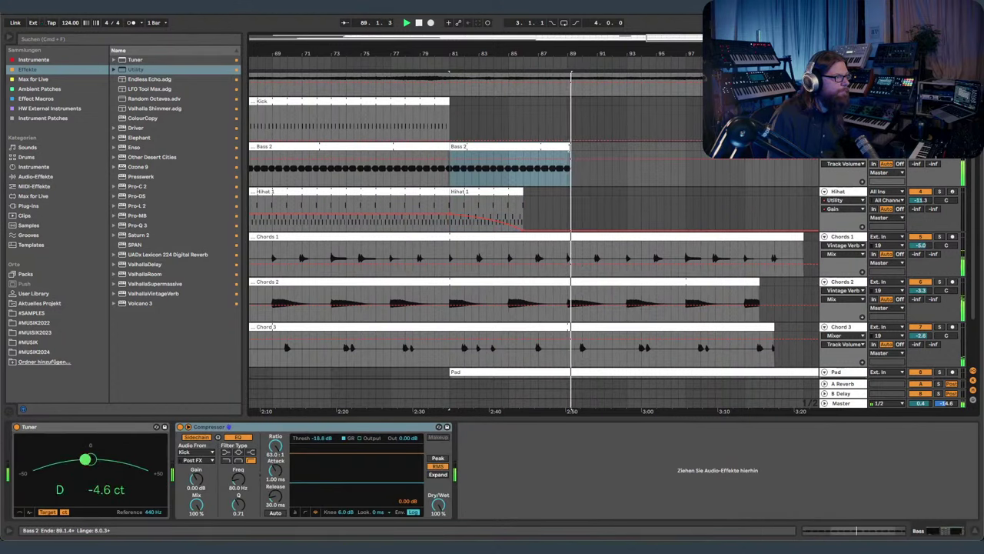
key(a)
- Extend the Chord 3 clip to the end of the Pad clip, and the Chords 2 and Chords 1 clips to about bar 108
drag(580, 53, 640, 27)
scroll(729, 196, down, 2)
drag(752, 54, 707, 96)
drag(658, 281, 737, 283)
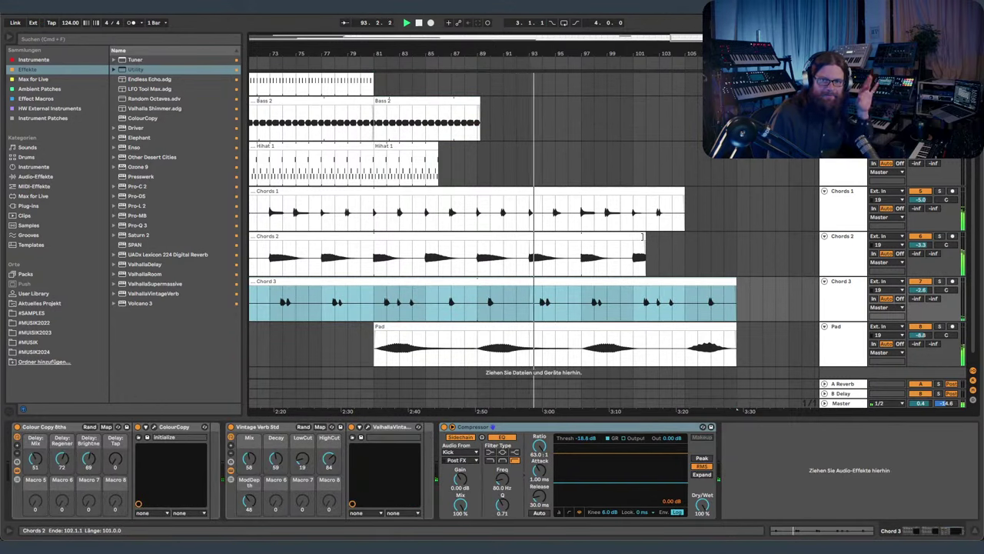
drag(642, 237, 730, 244)
drag(684, 194, 728, 192)
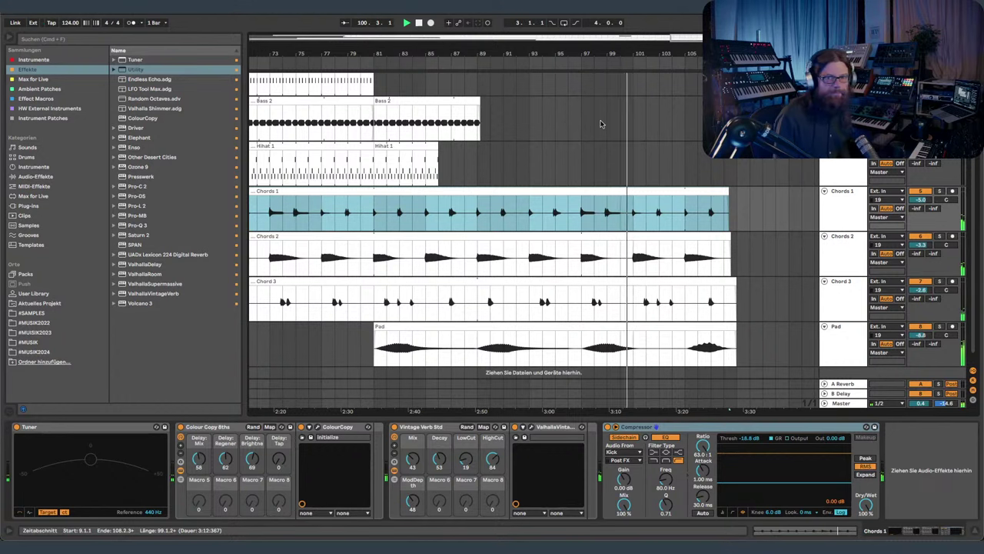
- Trim the Chords 1 and Chords 2 clips so that both end at about bar 104
mouse_move(674, 54)
mouse_down()
mouse_move(674, 65)
mouse_move(674, 54)
mouse_up()
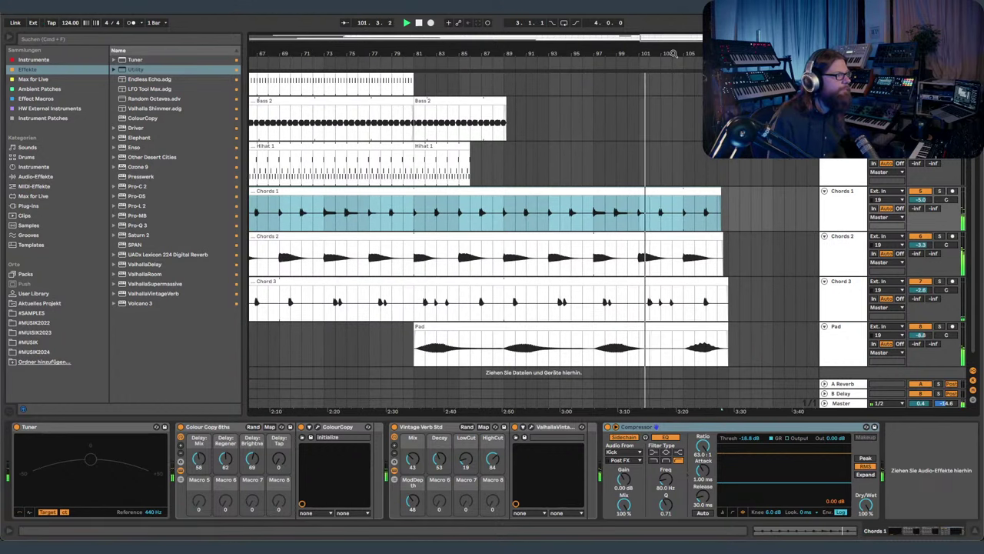
drag(473, 163, 659, 175)
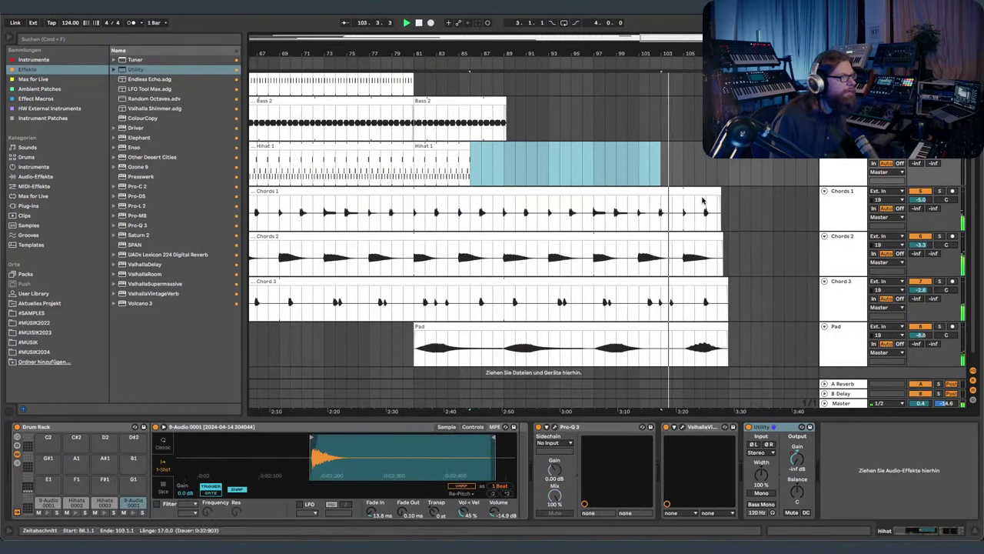
drag(719, 190, 680, 190)
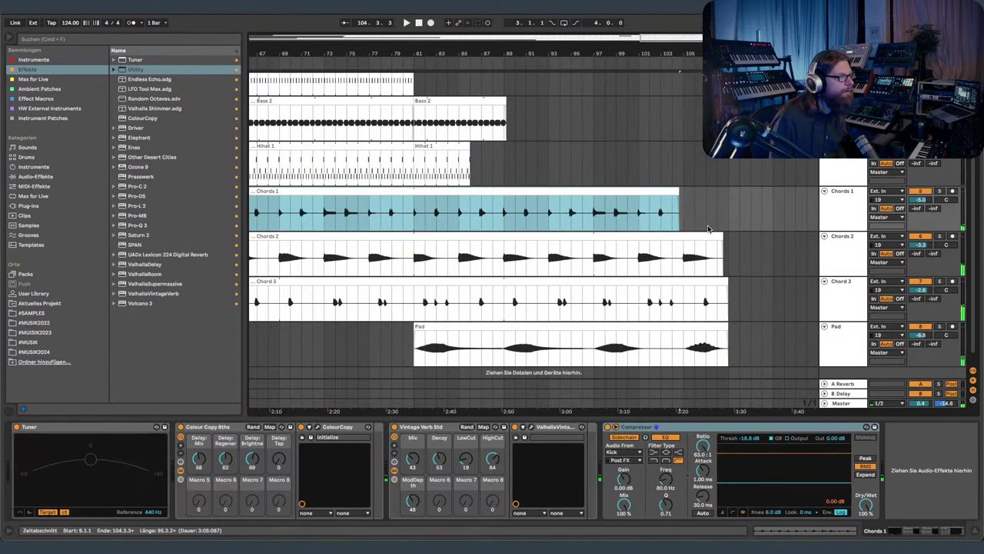
drag(719, 236, 681, 237)
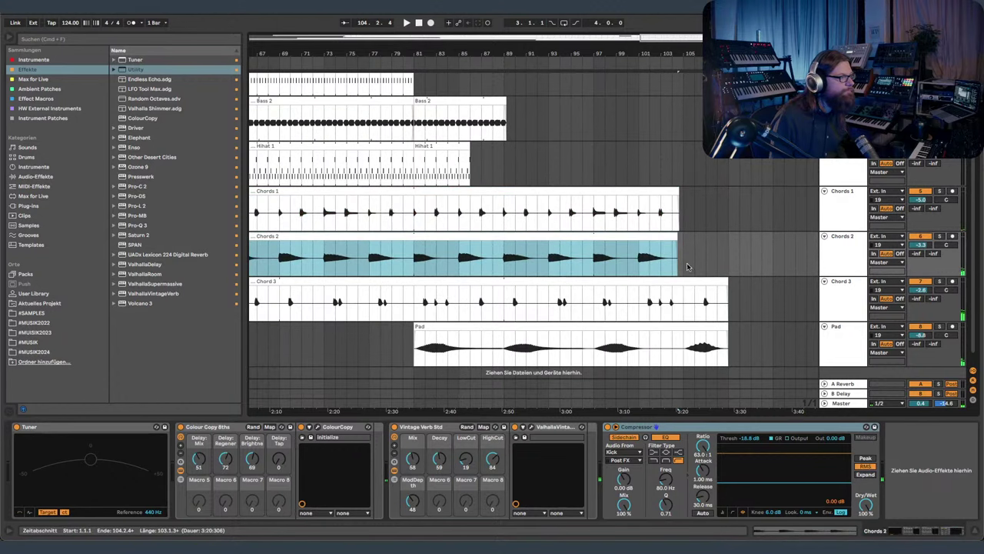
- Extend the Noise clip so that it ends at bar 160
drag(643, 54, 720, 30)
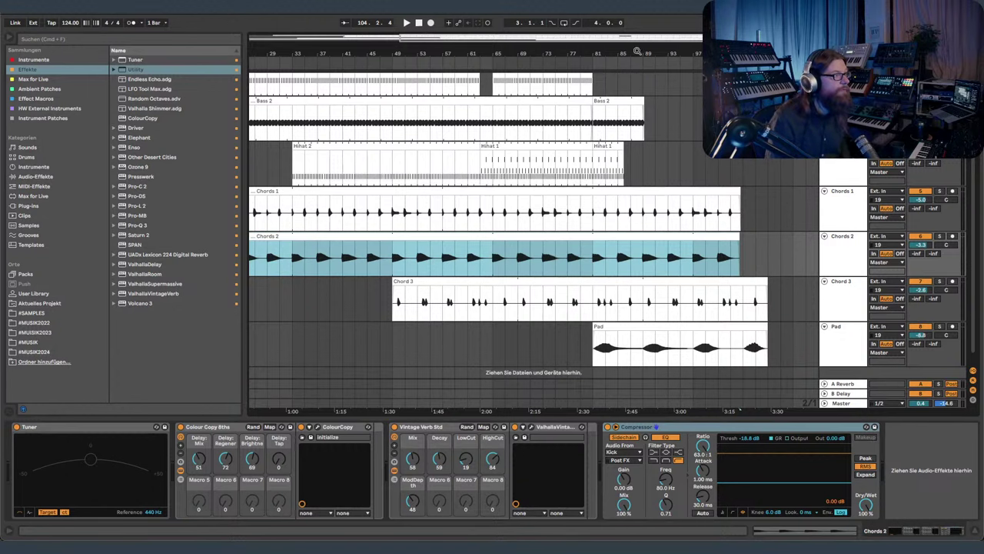
drag(638, 53, 638, 88)
drag(536, 88, 637, 52)
scroll(534, 223, up, 3)
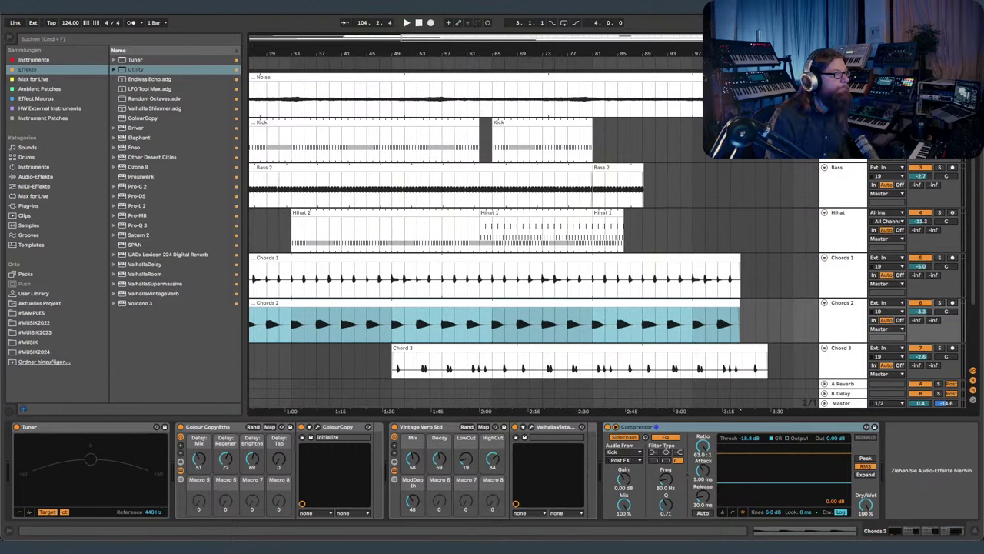
click(542, 77)
scroll(543, 75, right, 5)
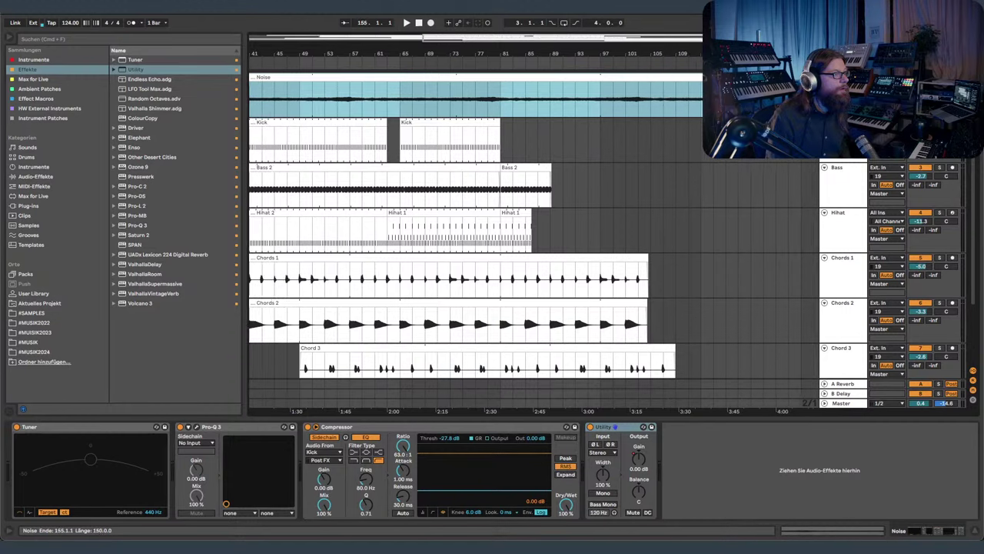
scroll(569, 154, down, 3)
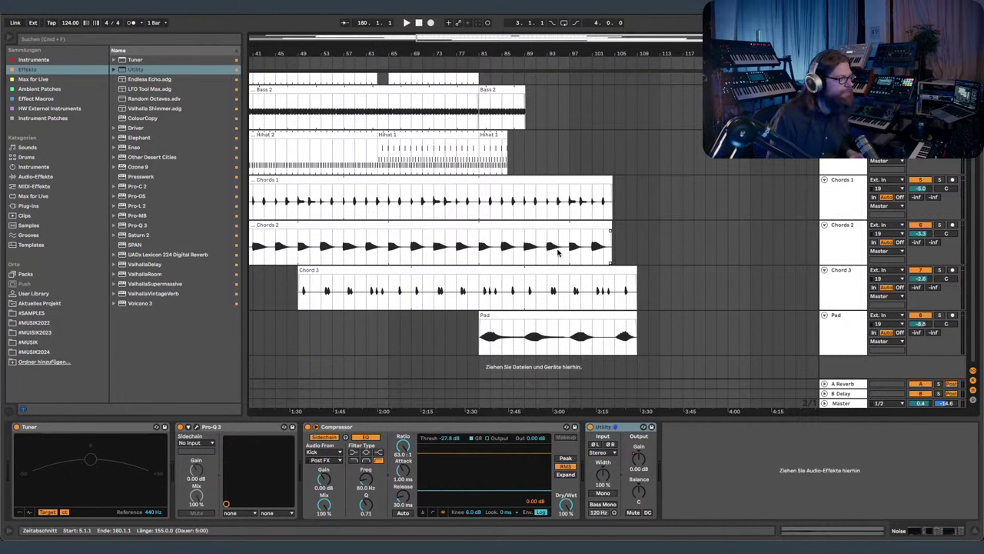
- Delete the Reverb and Delay return tracks
drag(596, 54, 595, 89)
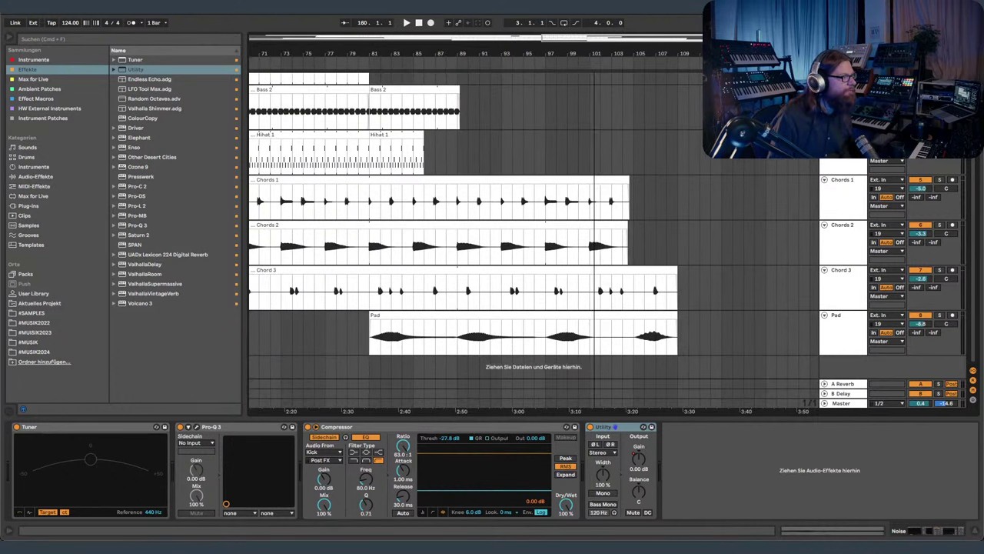
click(831, 205)
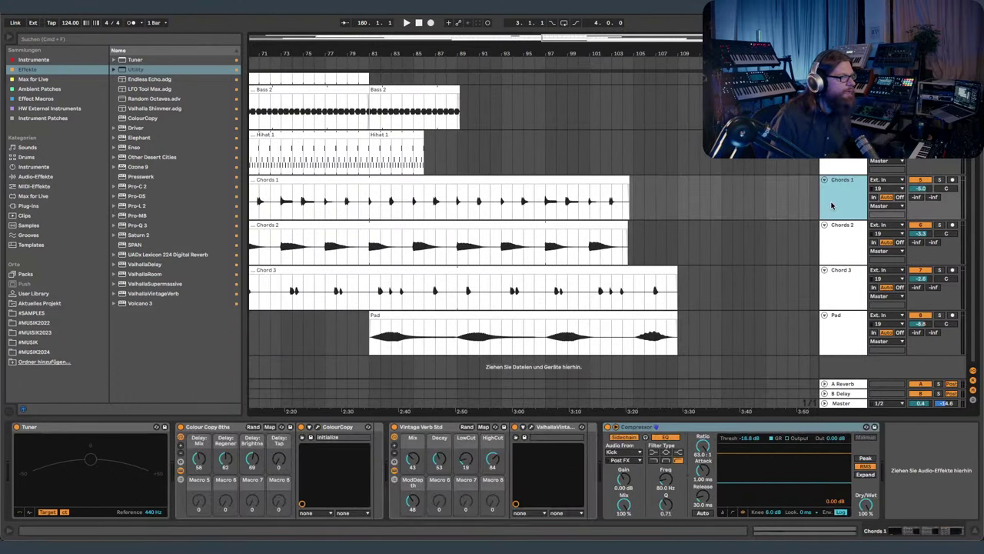
click(854, 385)
key(Delete)
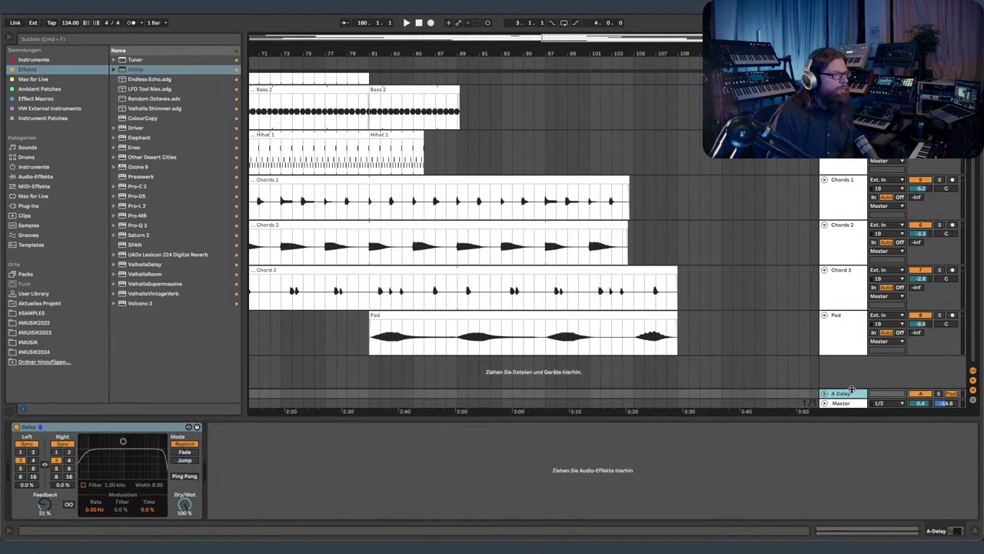
key(Delete)
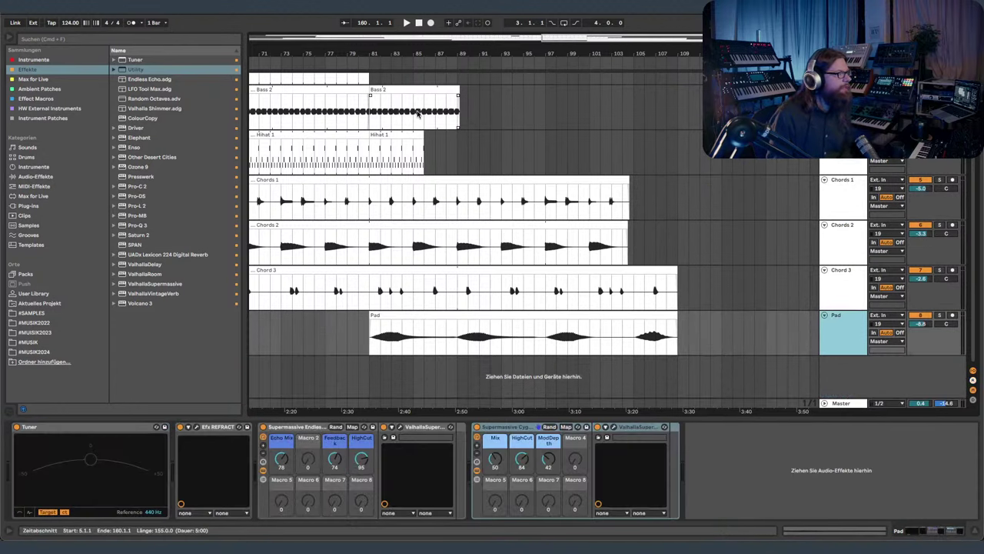
- Play the arrangement from about bar 79, inspect Chord 3's ColourCopy delay and solo the Chord 3 track
click(349, 61)
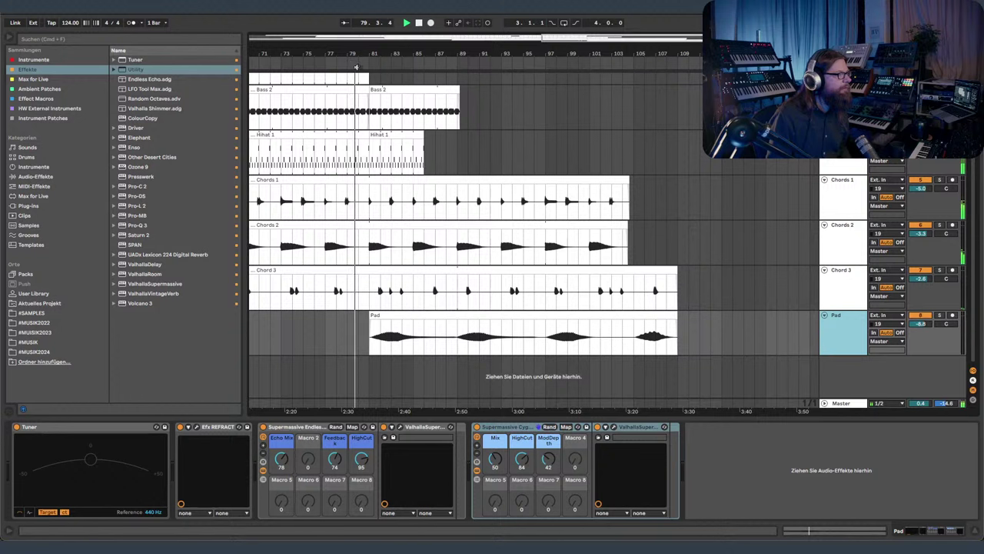
key(Up)
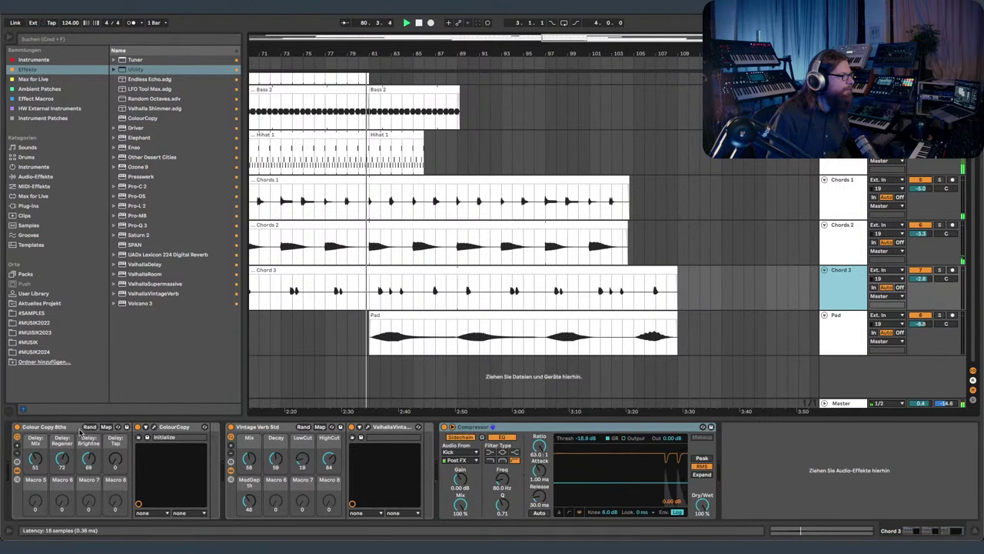
click(154, 427)
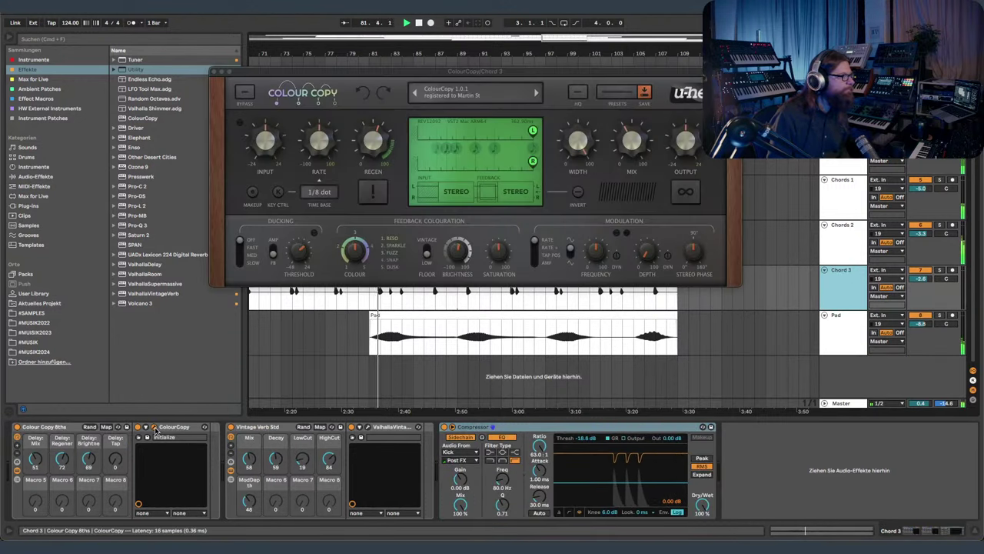
drag(333, 75, 341, 296)
click(793, 286)
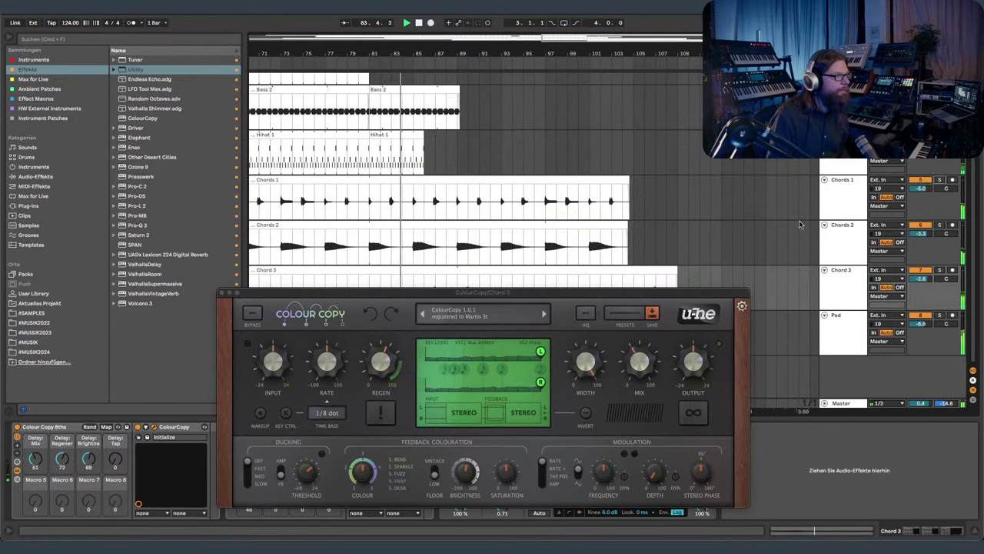
drag(699, 292, 682, 55)
click(204, 58)
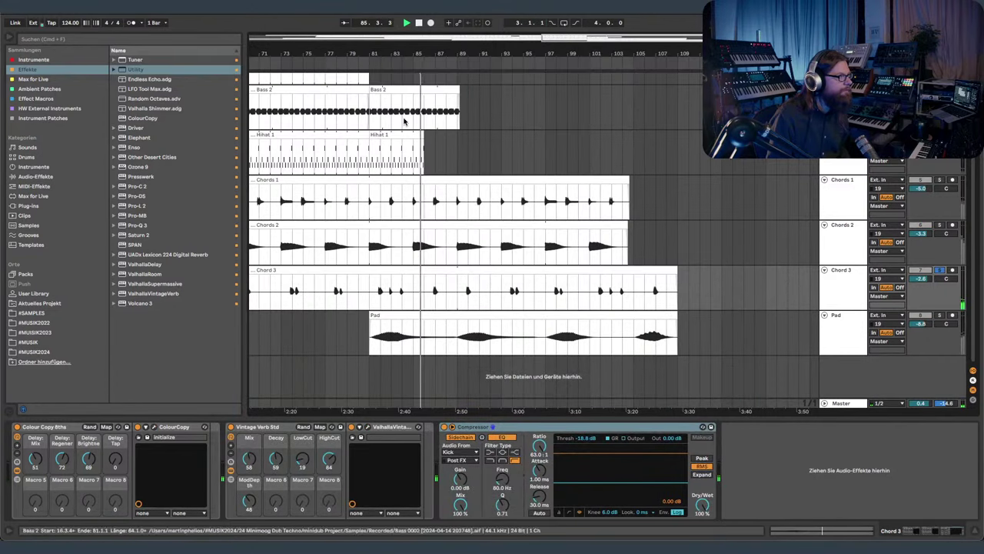
- Reopen the ColourCopy plug-in window of Chord 3 and select its Colour Copy 8ths rack
click(841, 281)
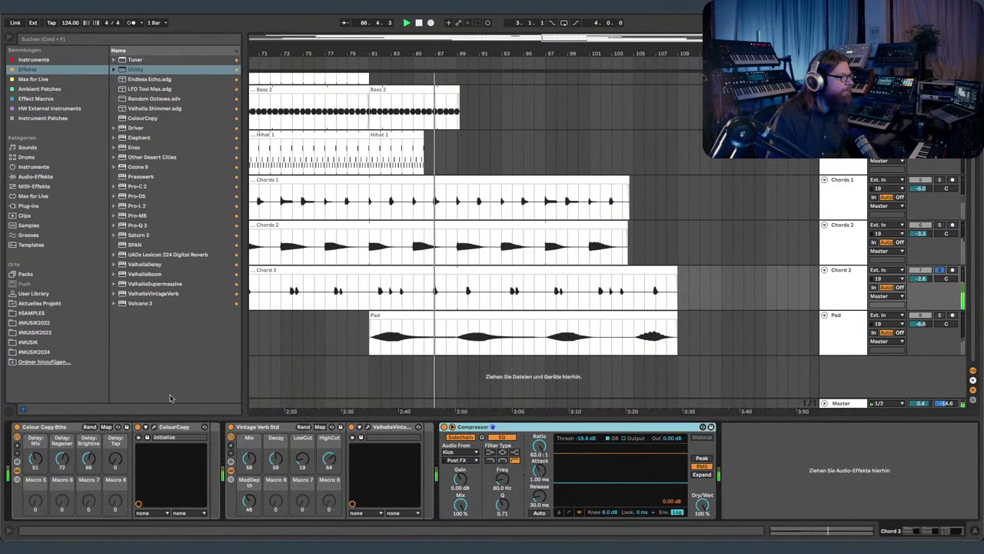
click(154, 427)
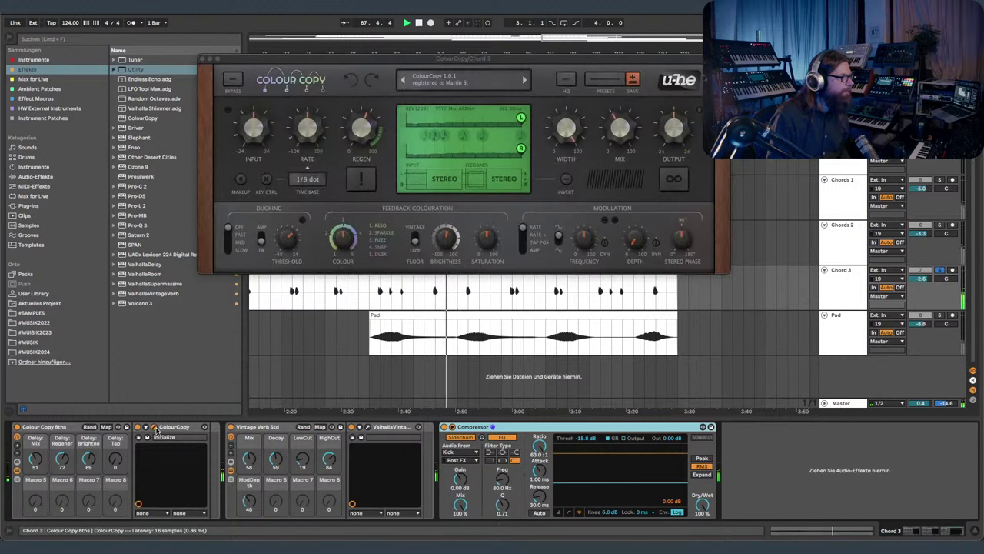
drag(379, 60, 225, 15)
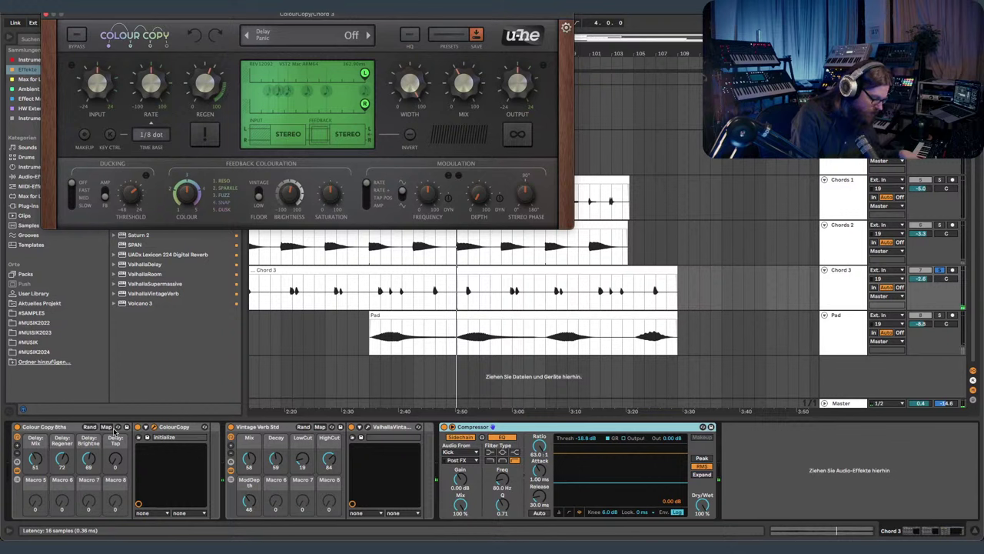
key(Down)
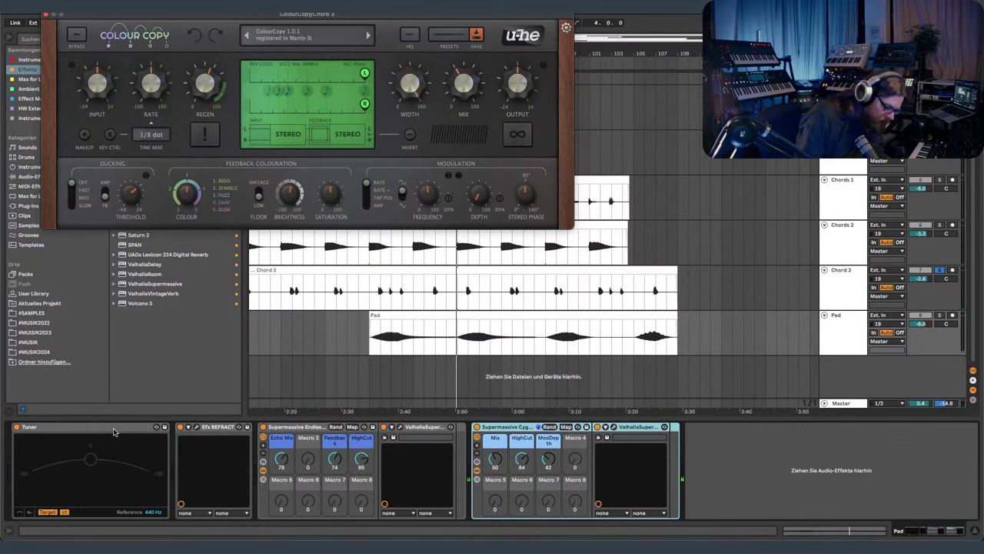
key(Up)
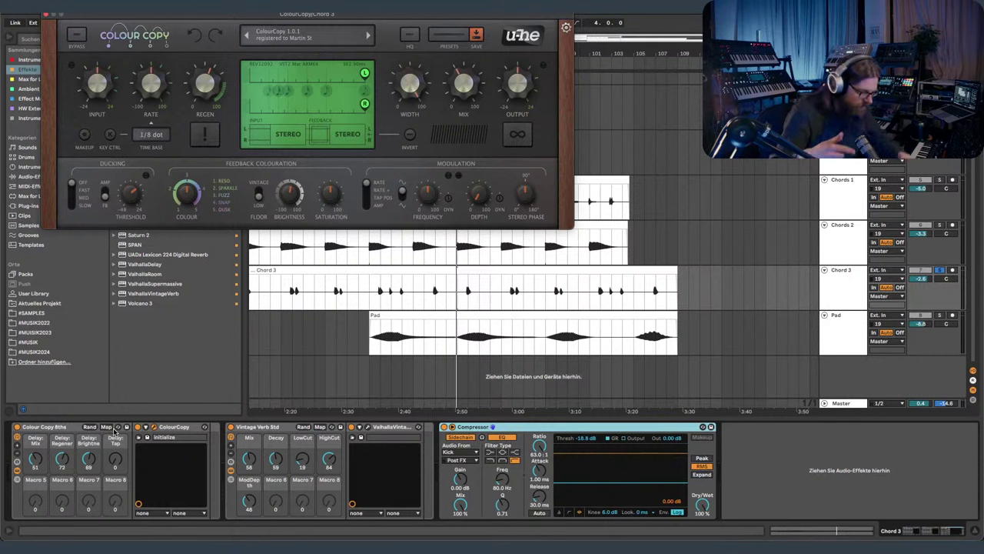
click(114, 430)
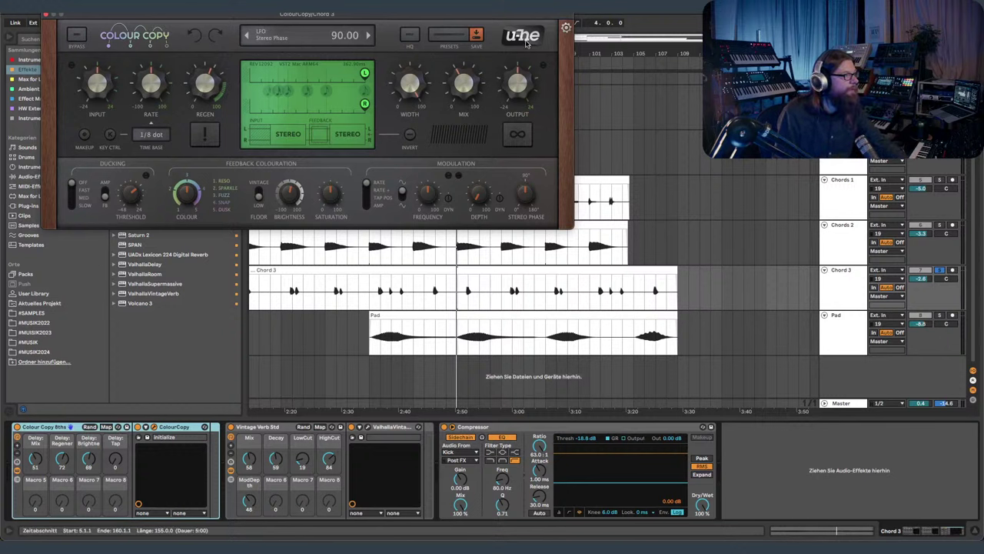
drag(453, 15, 466, 293)
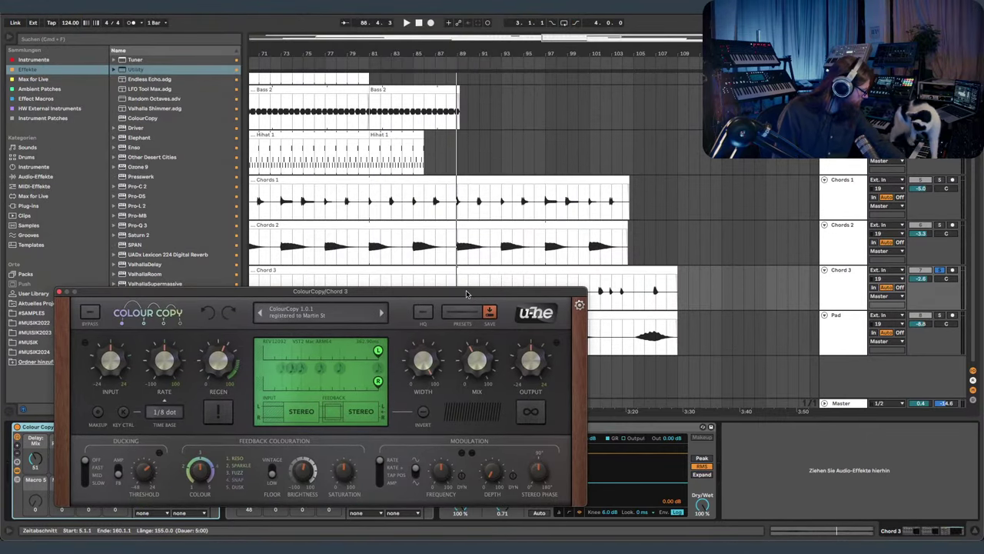
- Enable automation arm, play Chord 3 from bar 86 and raise the Colour Copy rack's delay regeneration macro to 76
click(457, 23)
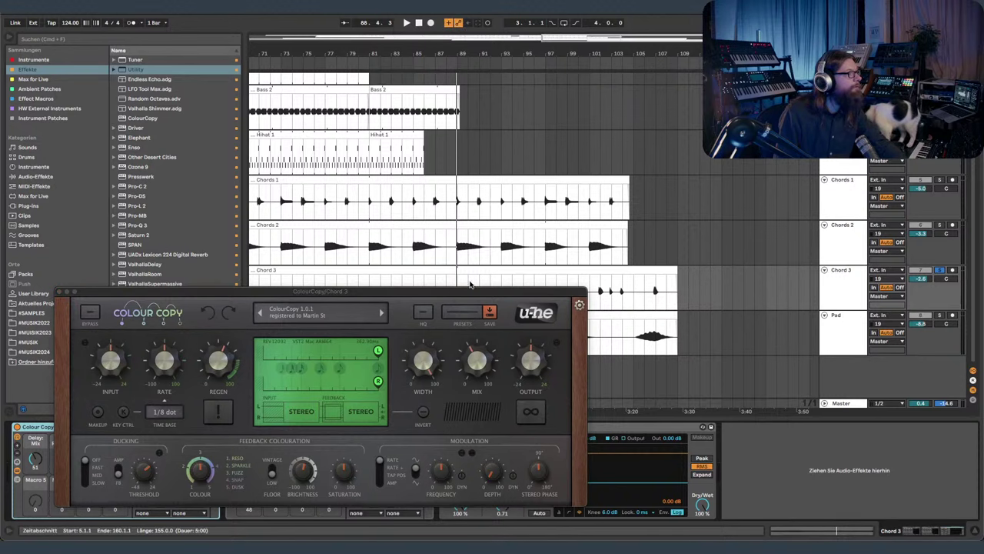
drag(467, 291, 710, 33)
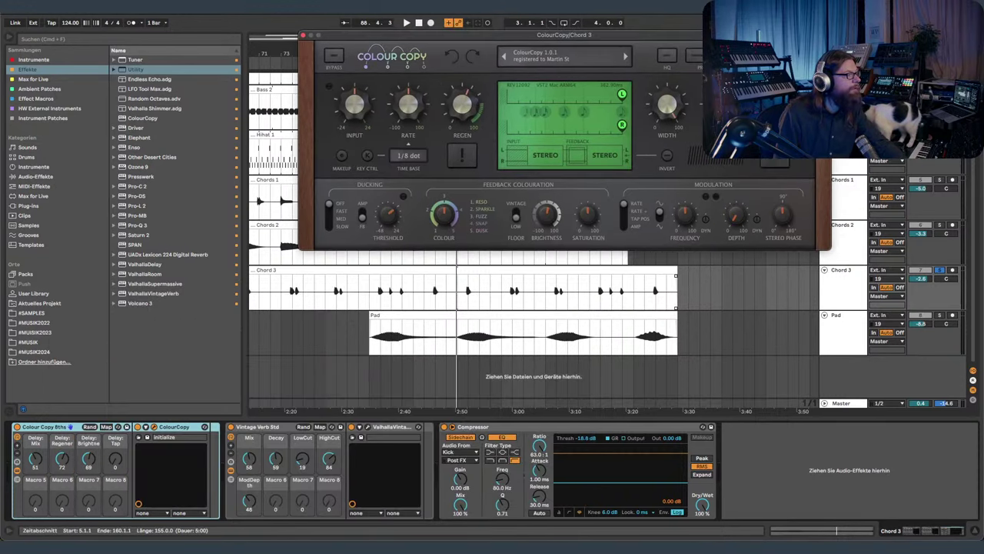
click(420, 289)
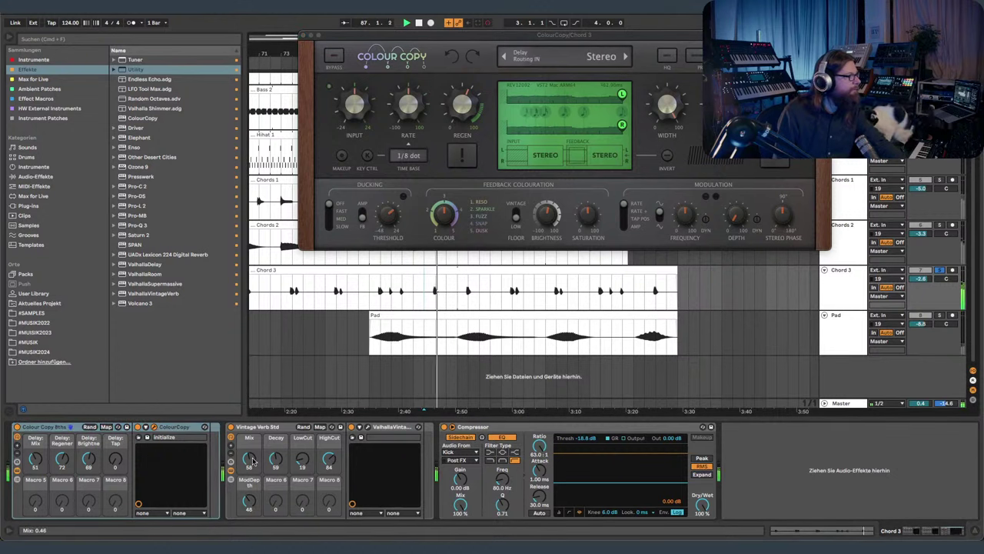
drag(62, 460, 61, 457)
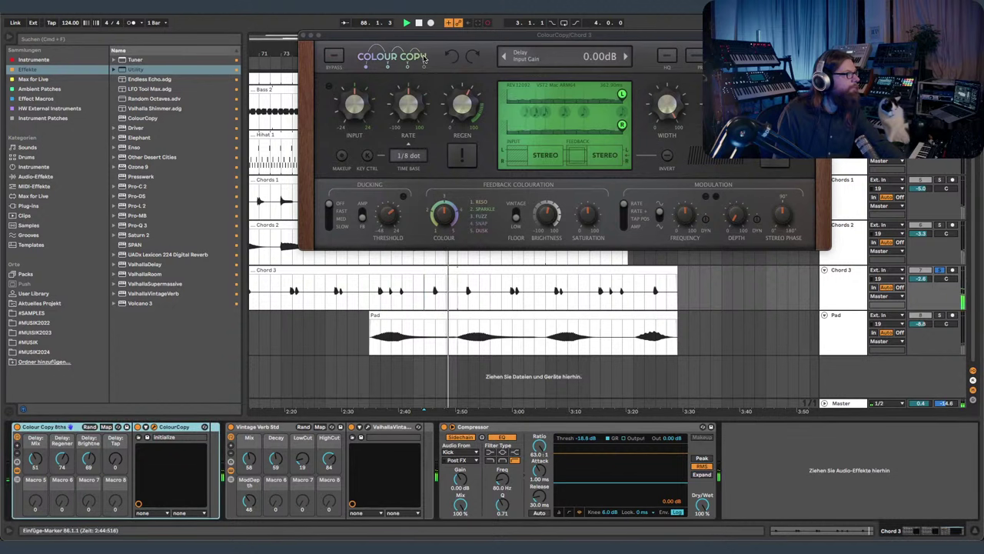
drag(431, 37, 327, 39)
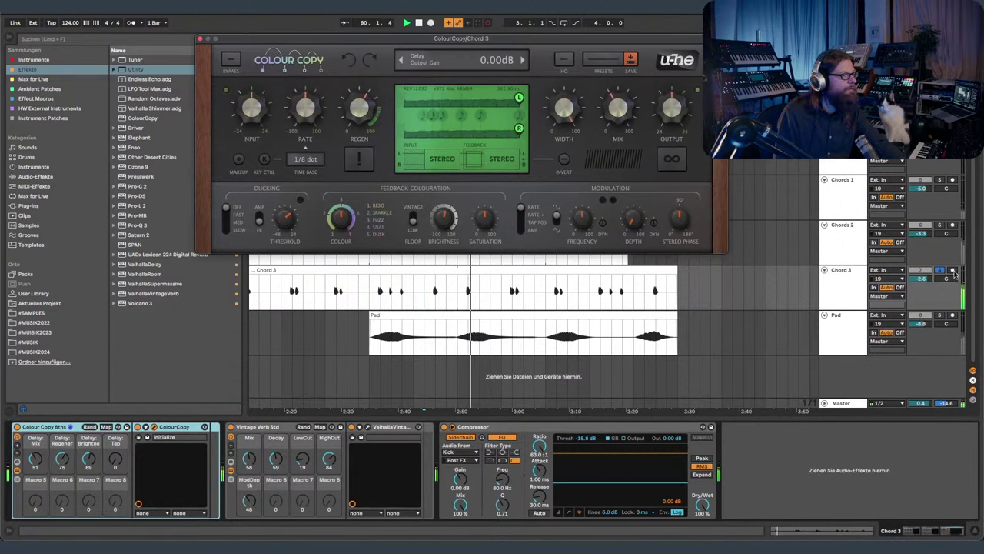
click(953, 271)
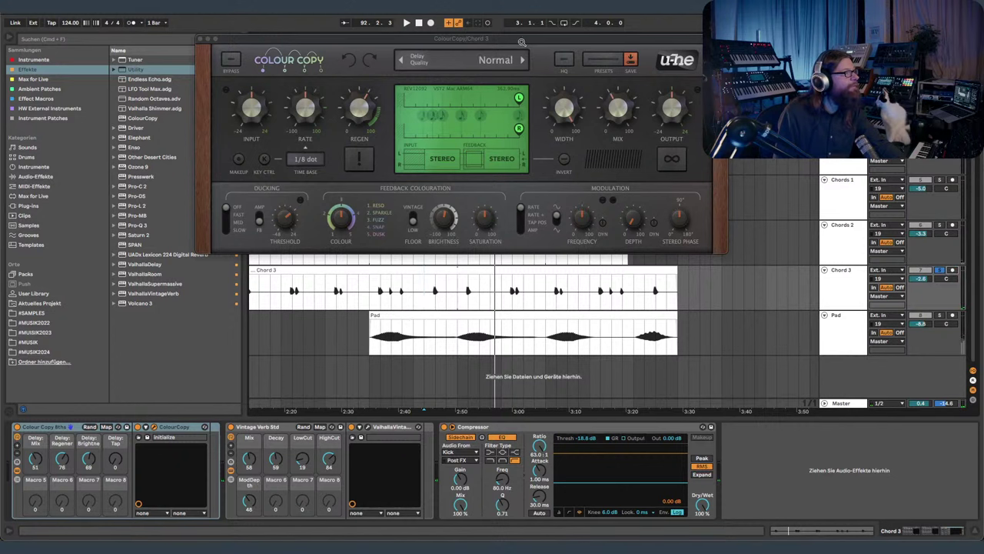
- Turn off MIDI arrangement overdub, play Chord 3 from bar 86 and record a short automation pass up to bar 89
drag(521, 42, 483, 67)
click(457, 23)
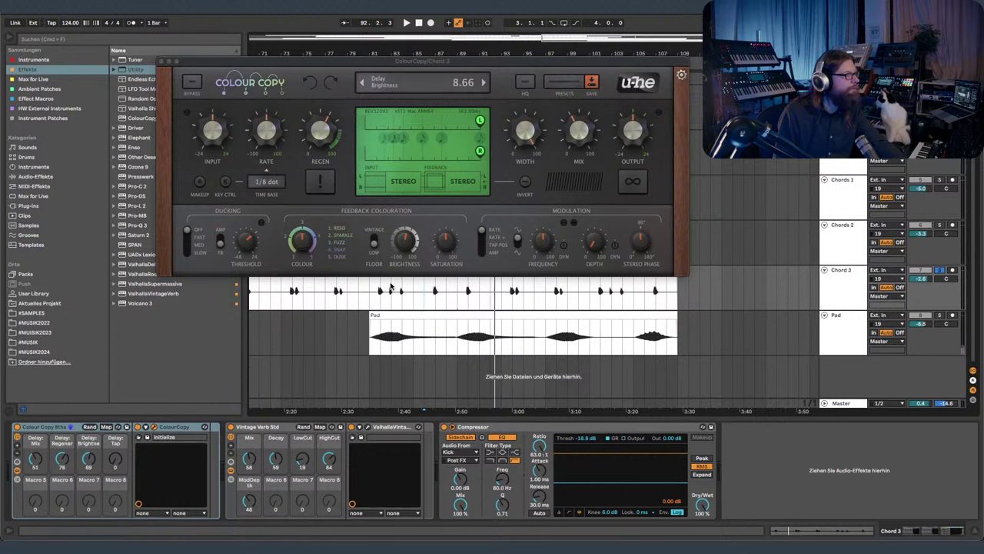
click(860, 285)
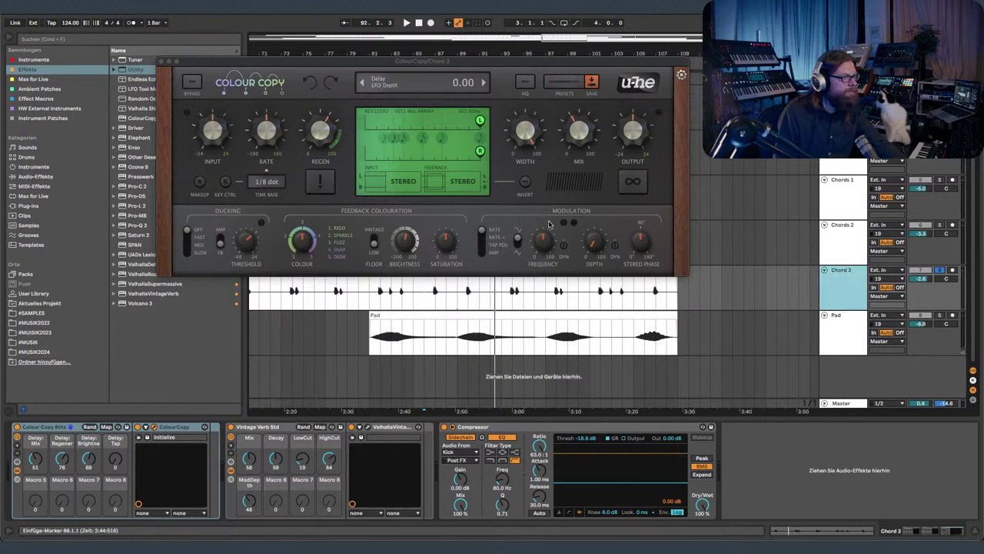
key(space)
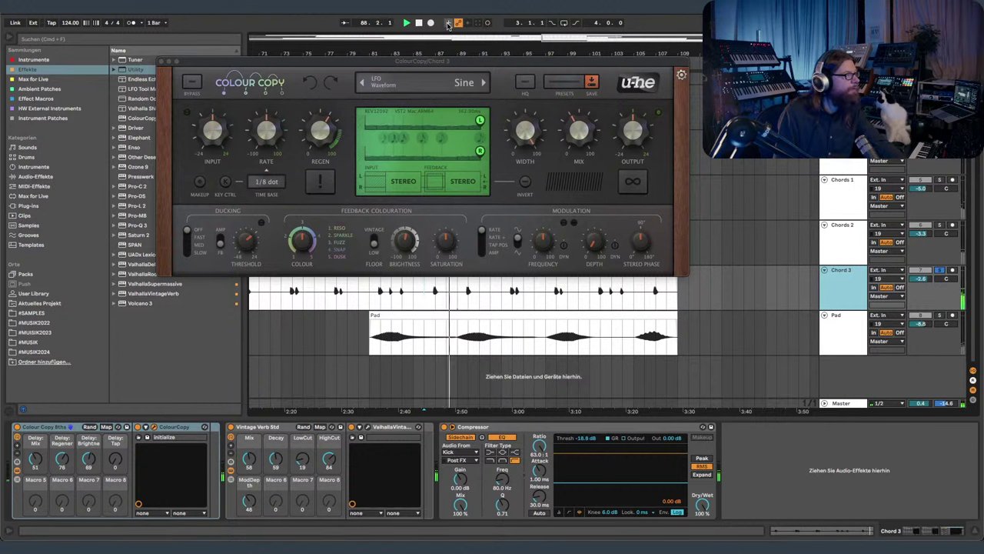
key(F9)
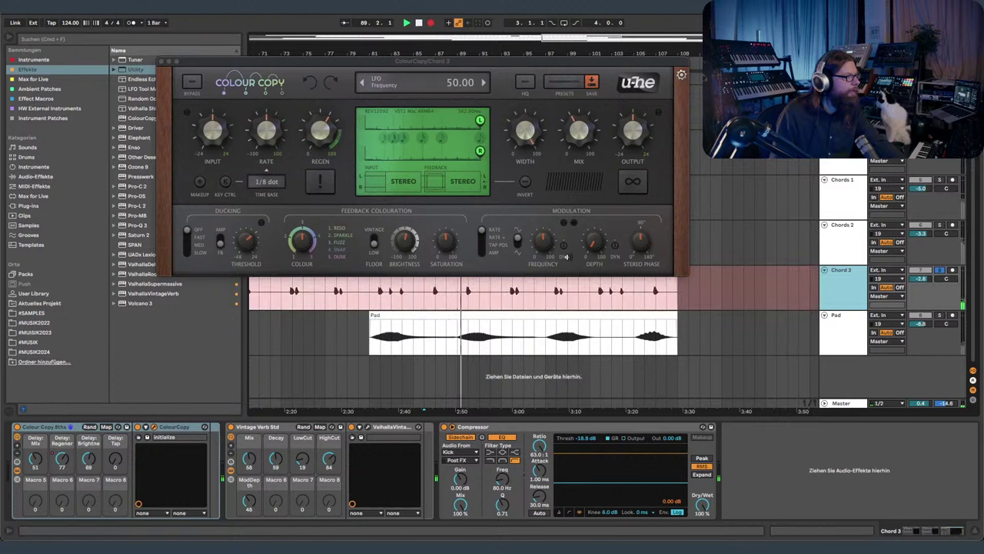
key(space)
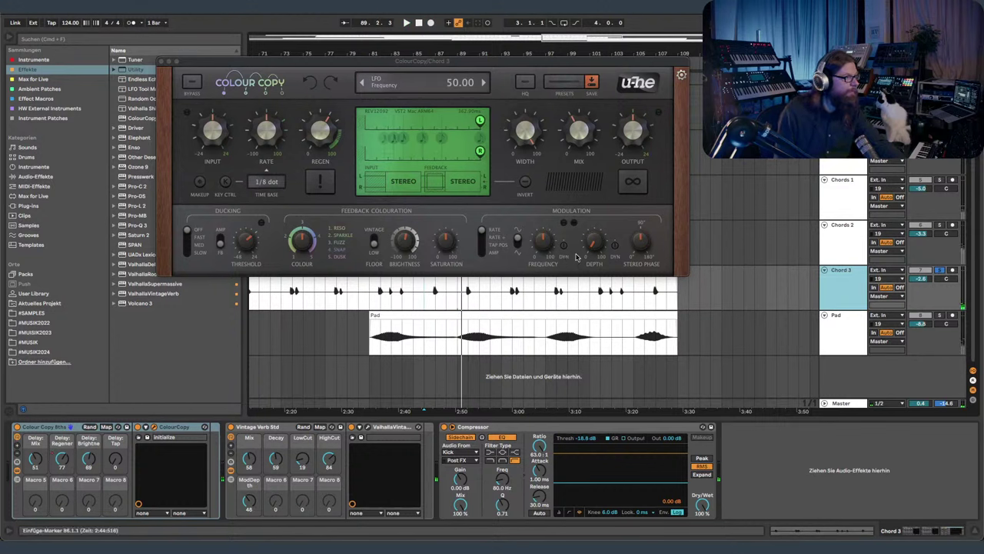
- Show the automation lanes and start recording Chord 3 automation from bar 89
scroll(727, 304, up, 2)
key(a)
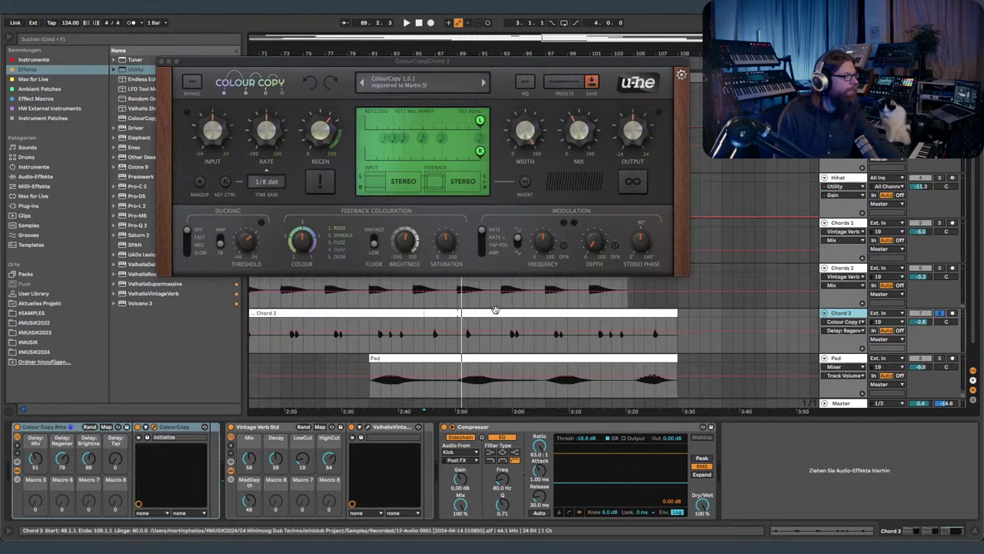
click(457, 345)
key(space)
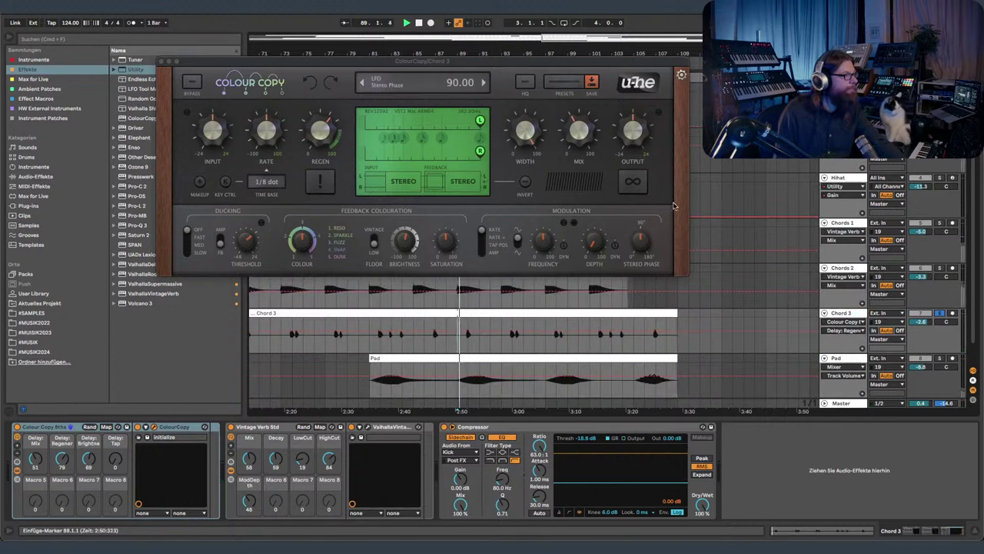
key(F9)
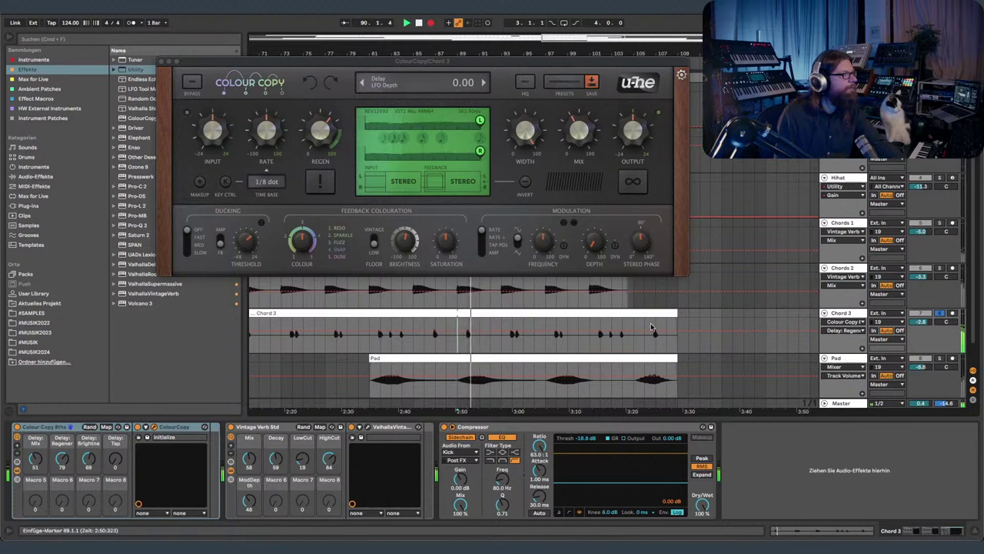
- Vary Chord 3's delay regeneration, delay mix and feedback colour during the recording, and stop at about bar 117
click(649, 326)
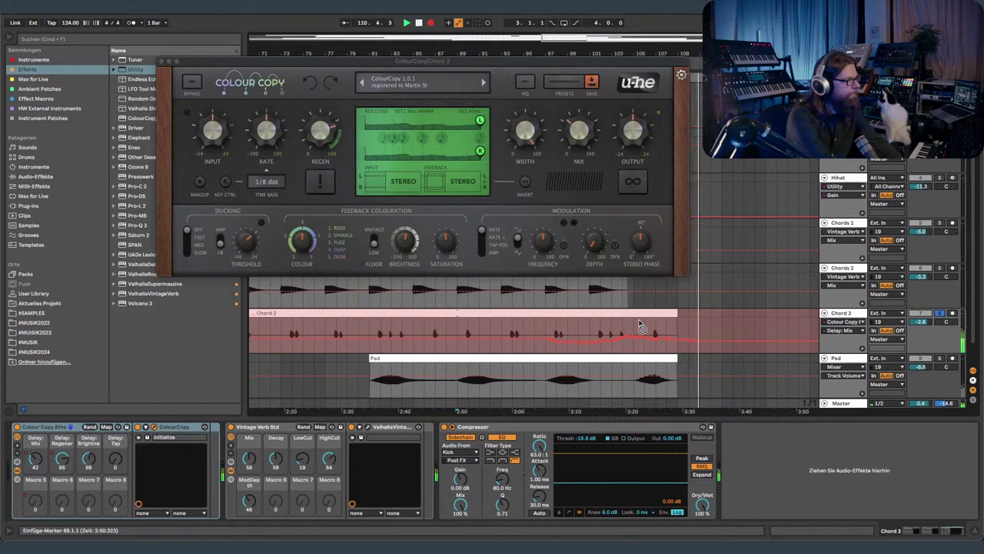
click(311, 239)
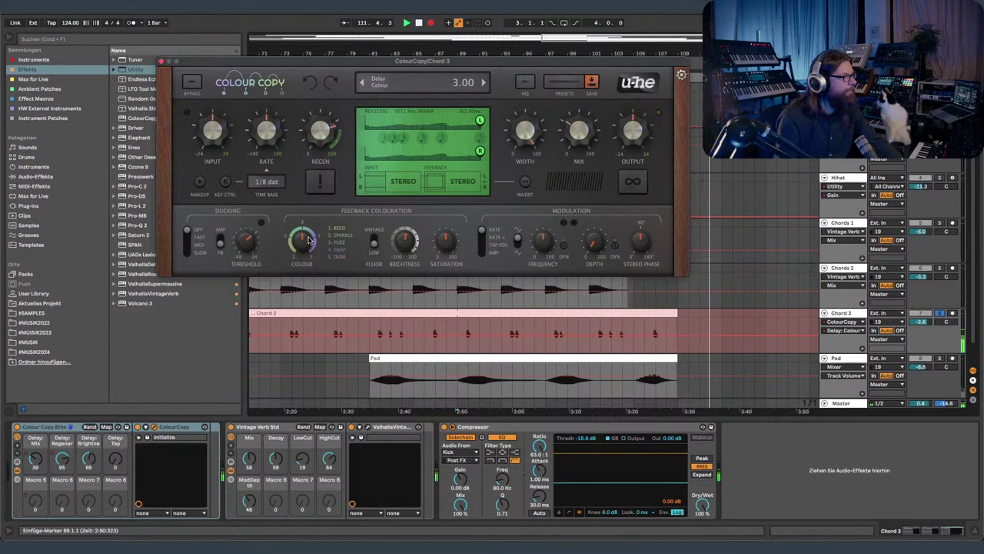
drag(311, 226, 311, 228)
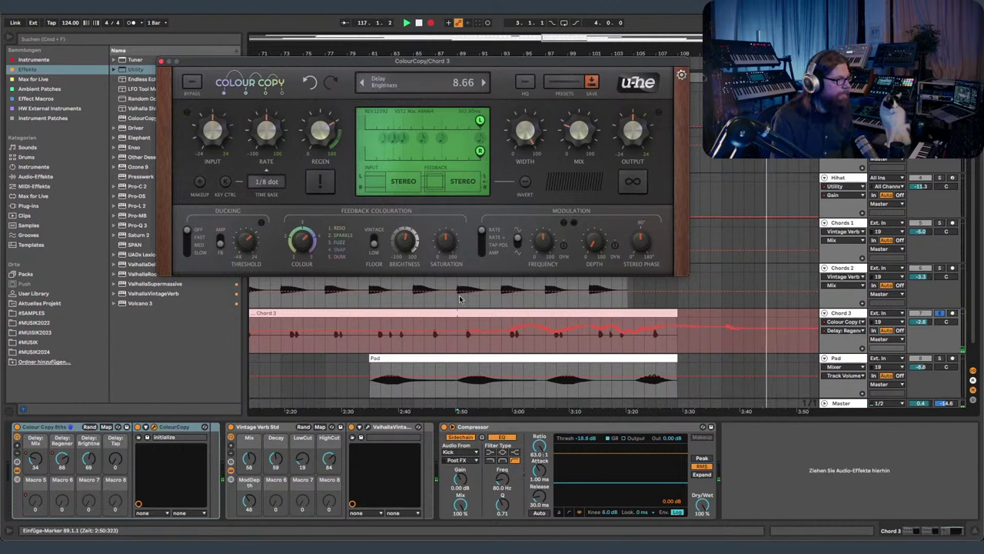
key(space)
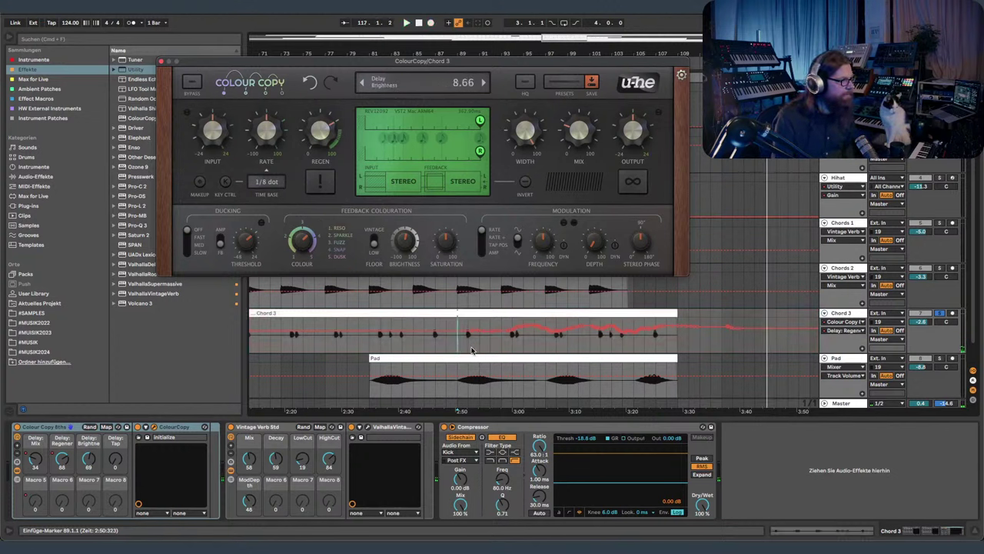
- Edit the end of Chord 3's delay regeneration automation and bring its delay mix automation back up after bar 117
click(787, 331)
drag(798, 330, 798, 331)
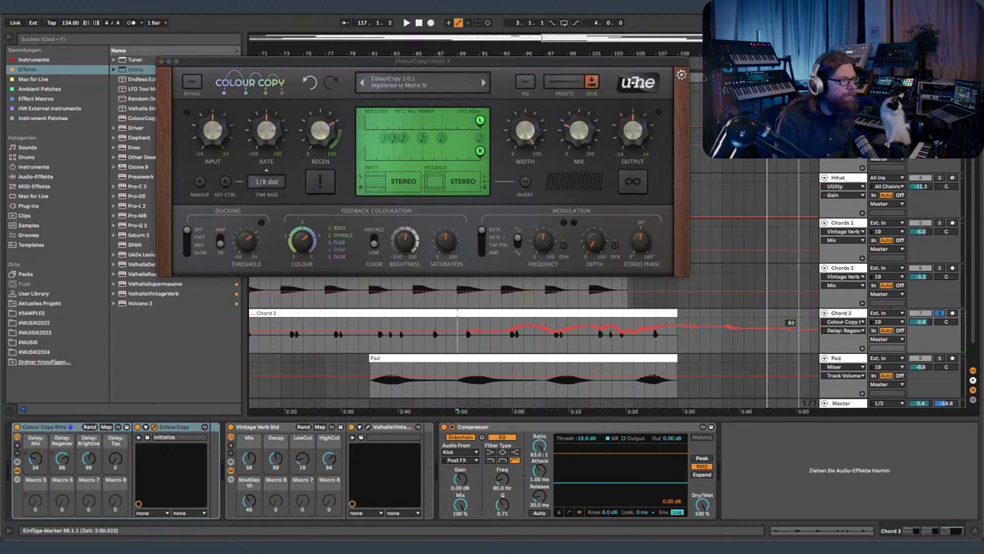
click(35, 461)
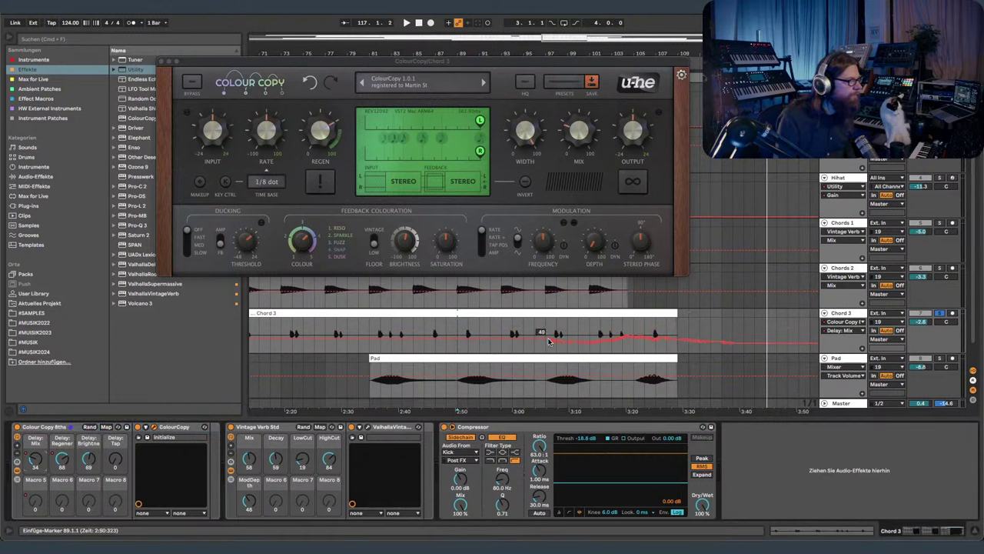
scroll(559, 344, left, 15)
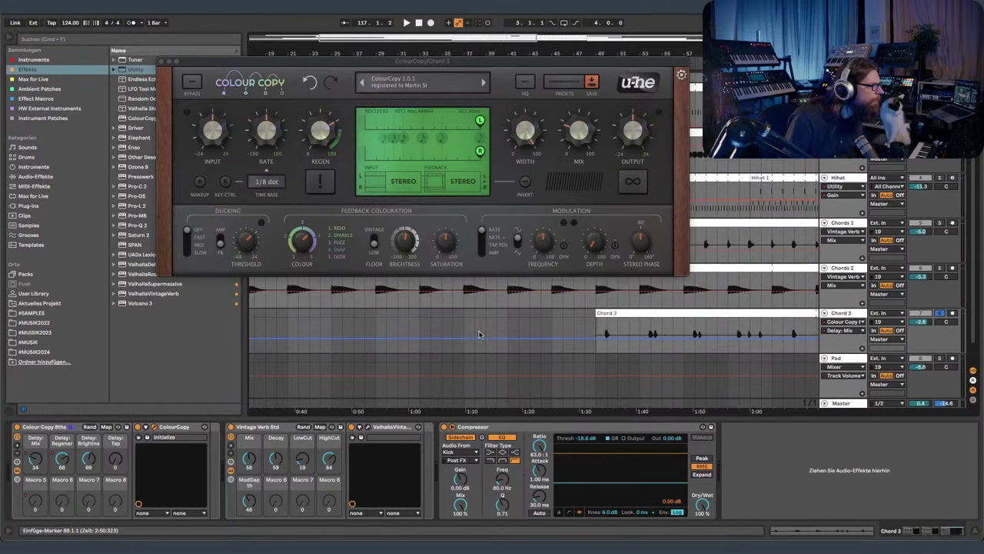
scroll(474, 332, right, 15)
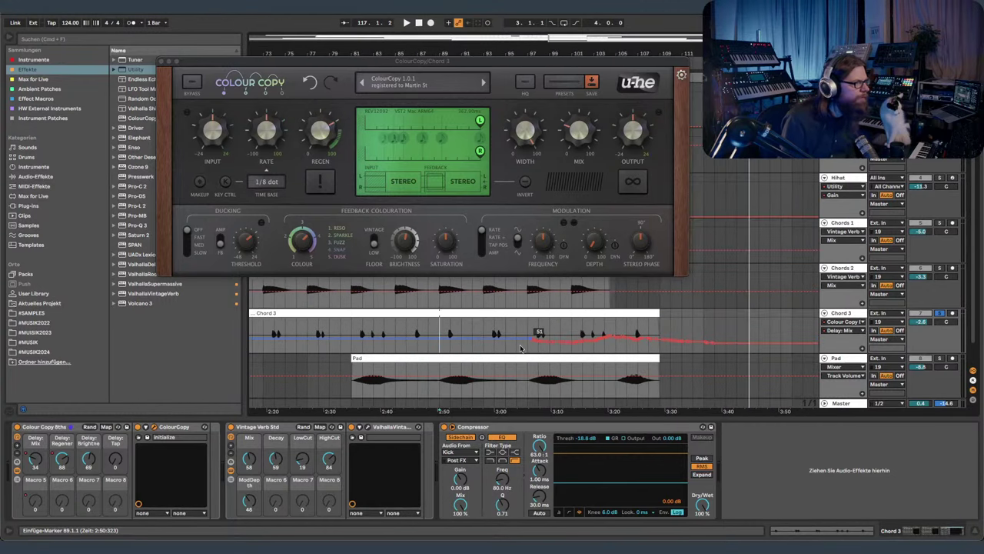
scroll(598, 343, right, 1)
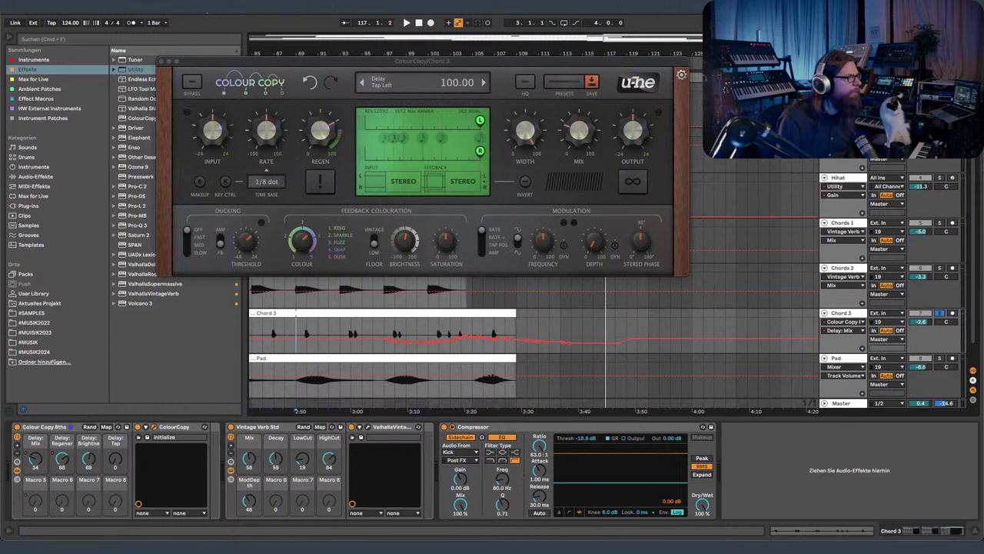
- Close Chord 3's plug-in window and unsolo the track, then arm Chords 2 and open its ColourCopy plug-in
click(161, 61)
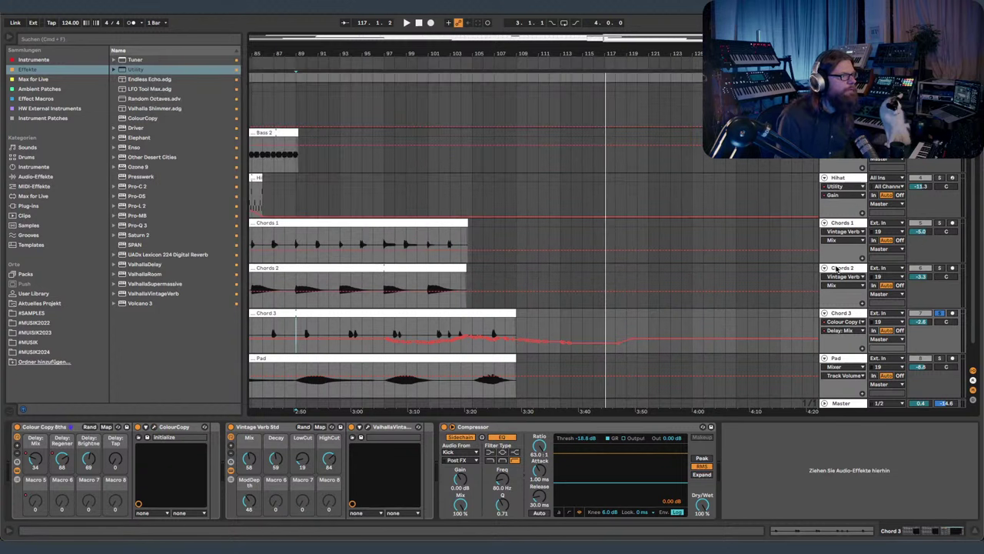
click(837, 268)
click(941, 313)
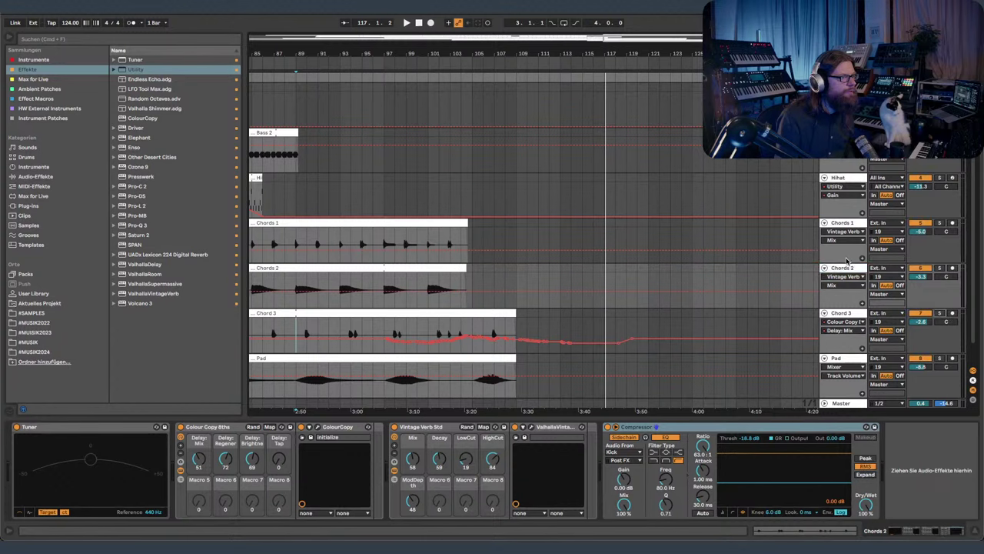
click(953, 269)
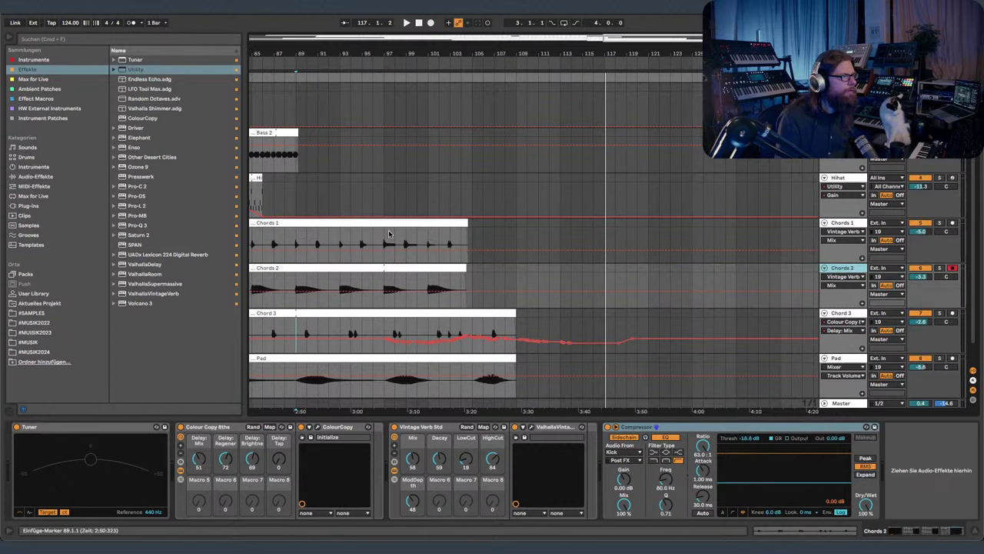
drag(401, 57, 454, 50)
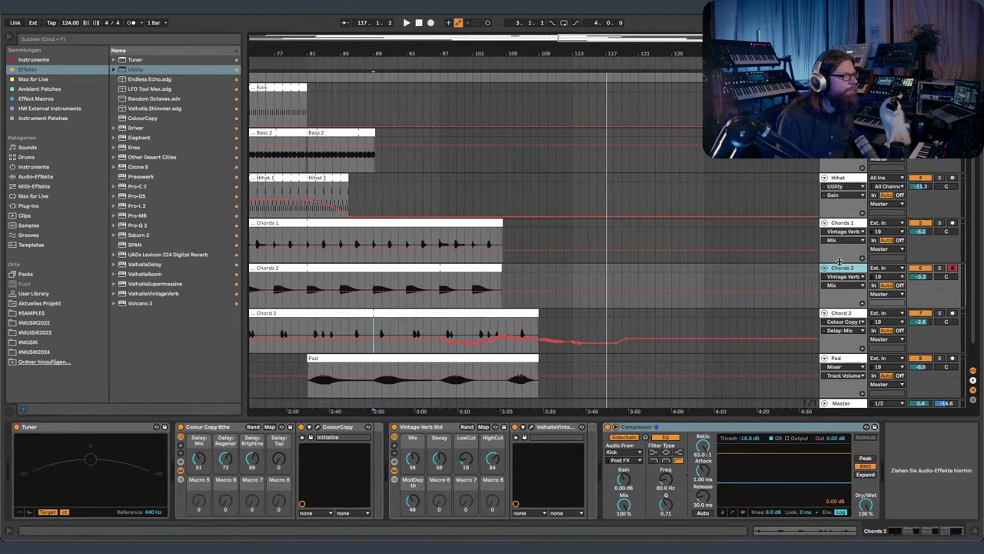
click(318, 428)
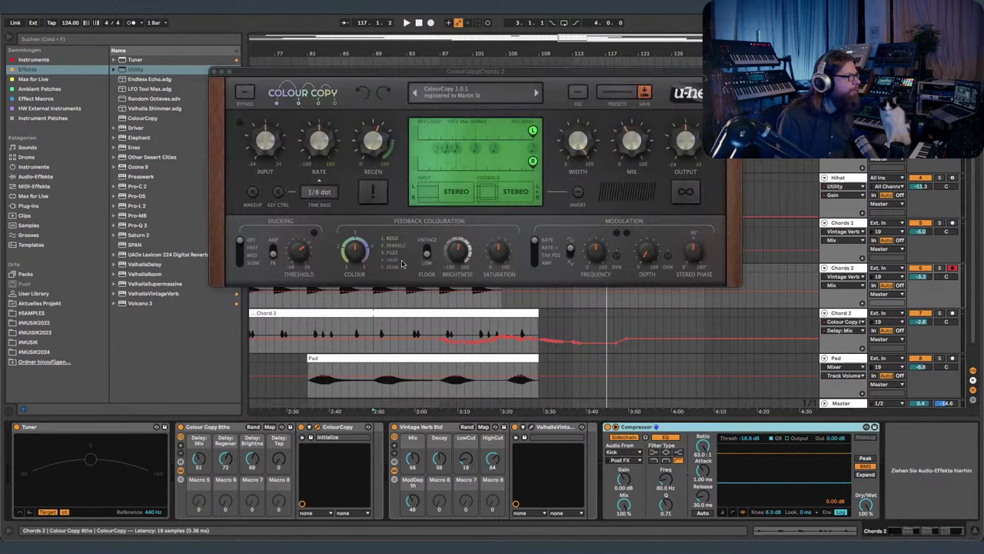
key(space)
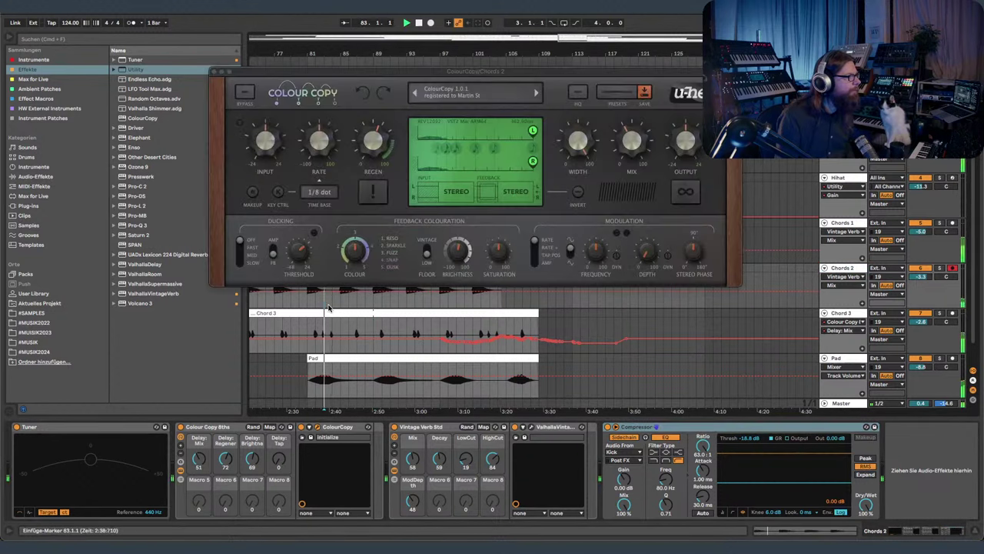
click(430, 23)
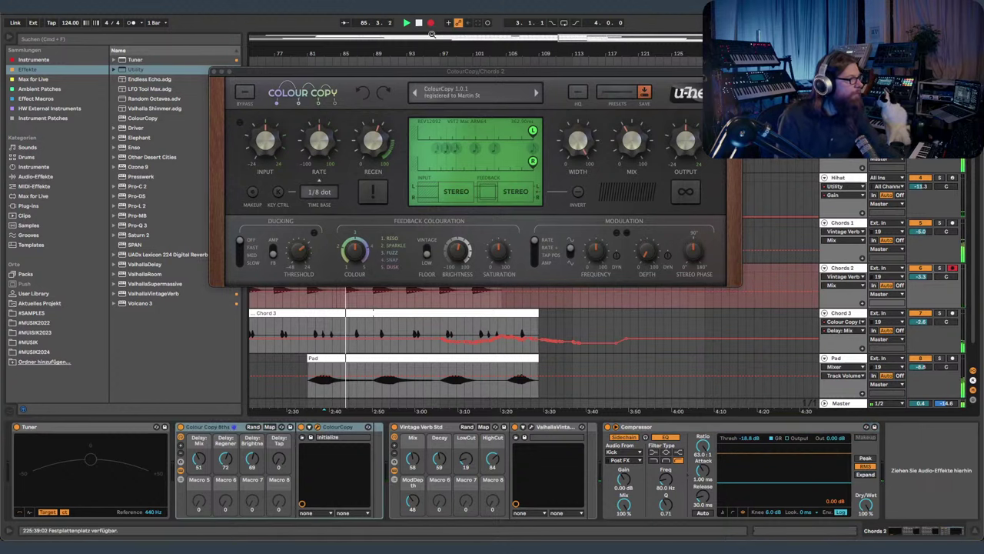
drag(412, 73, 342, 42)
key(space)
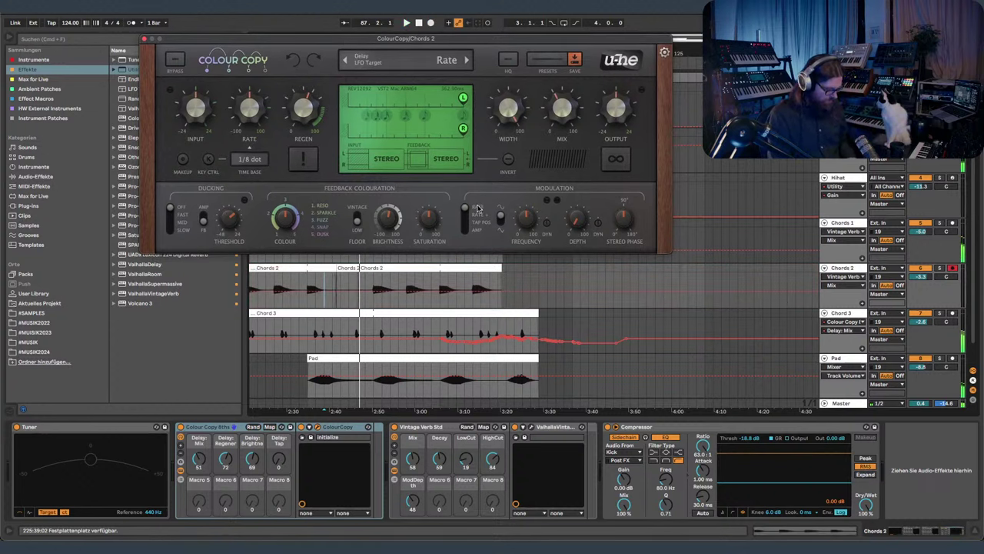
- Disarm Chords 2, record its delay mix and regeneration changes from bar 84 to bar 96, and close the plug-in window
click(952, 268)
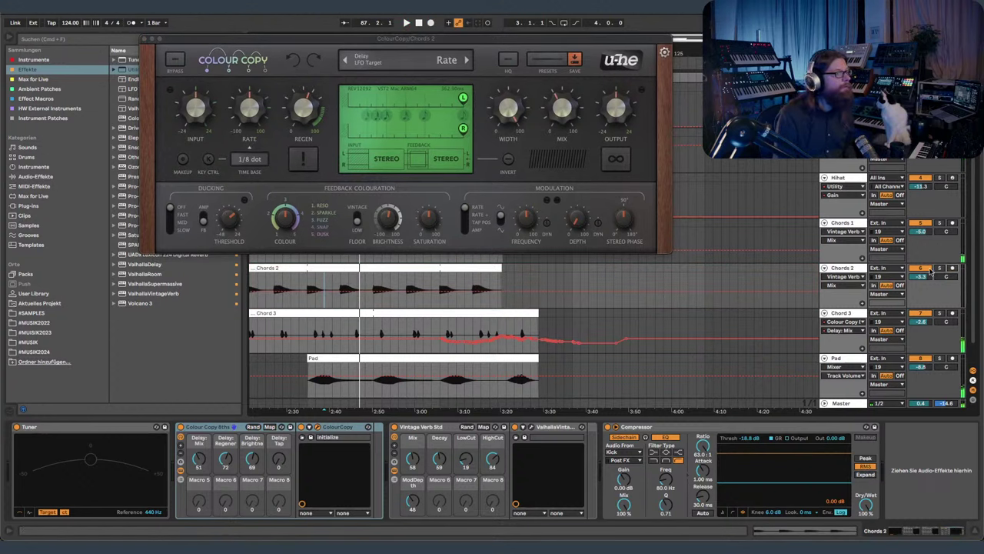
click(418, 23)
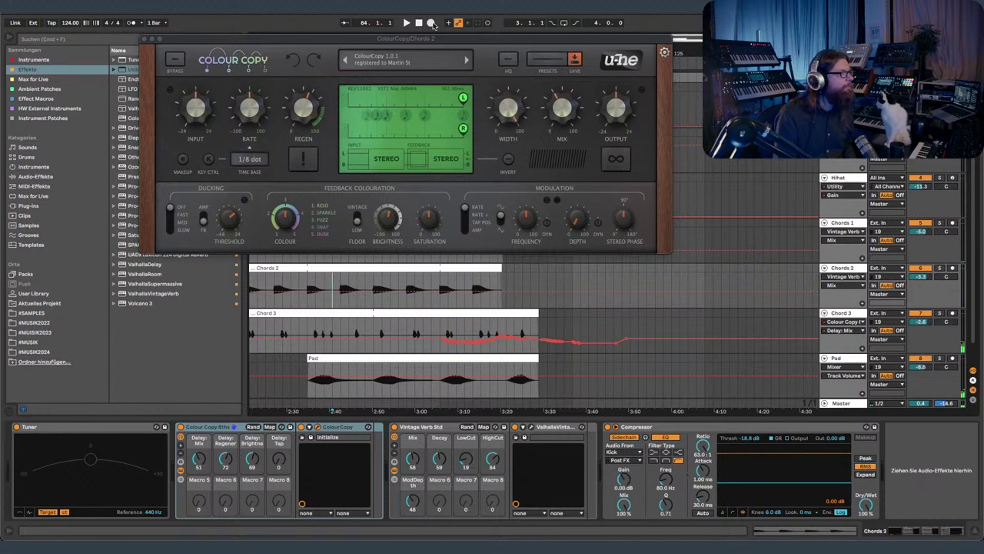
click(431, 23)
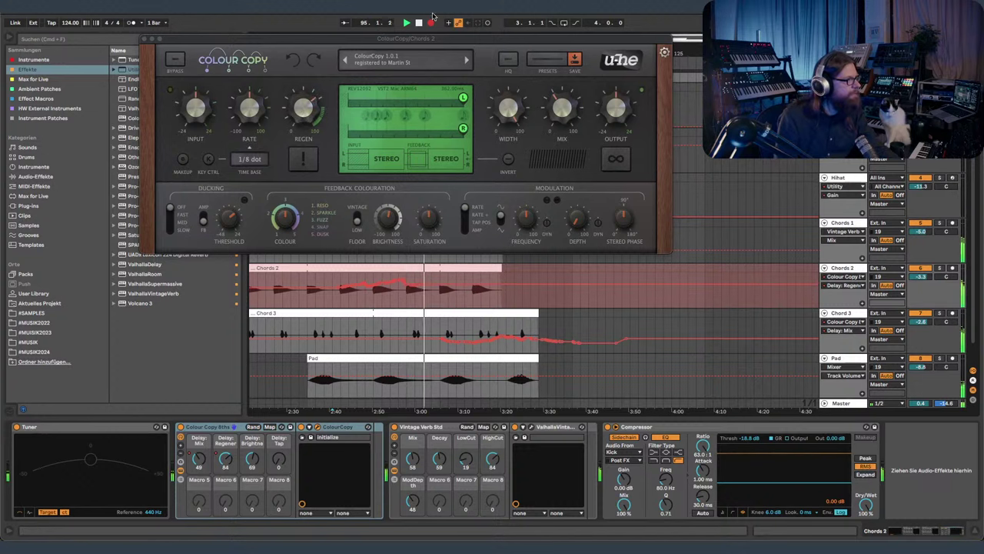
drag(428, 41, 405, 38)
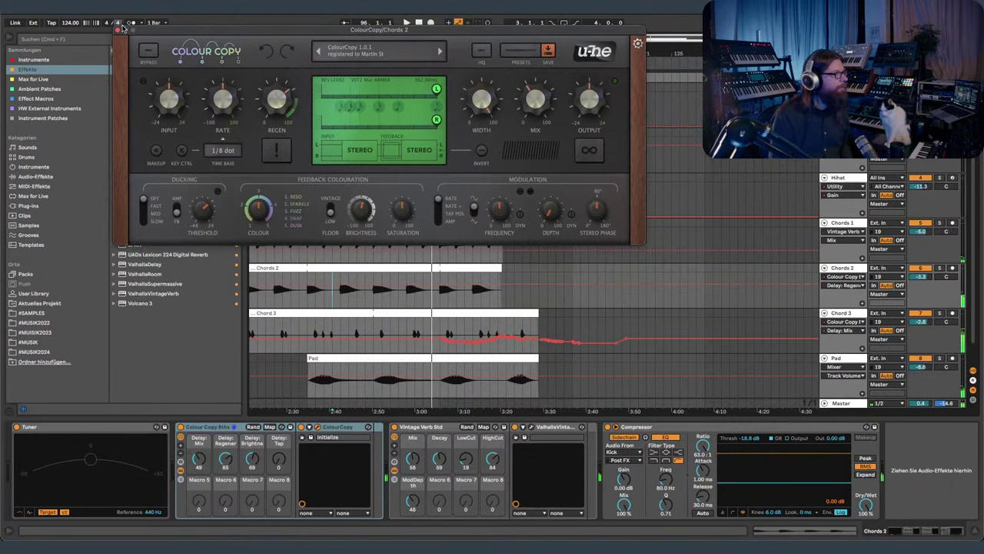
click(118, 30)
- Open the ColourCopy plug-in of Chords 1, set its delay regeneration macro to 64 and place the insert marker at bar 83
click(731, 272)
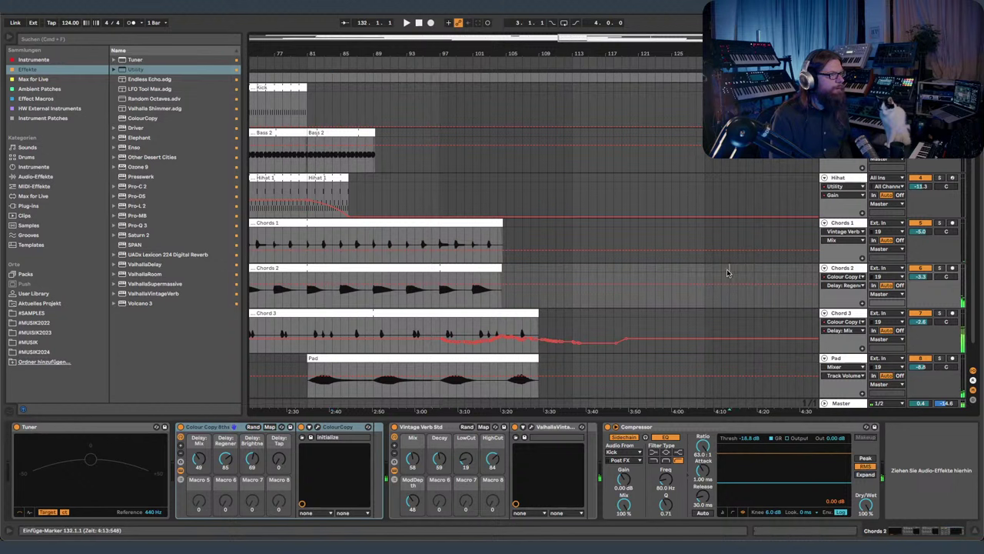
click(600, 249)
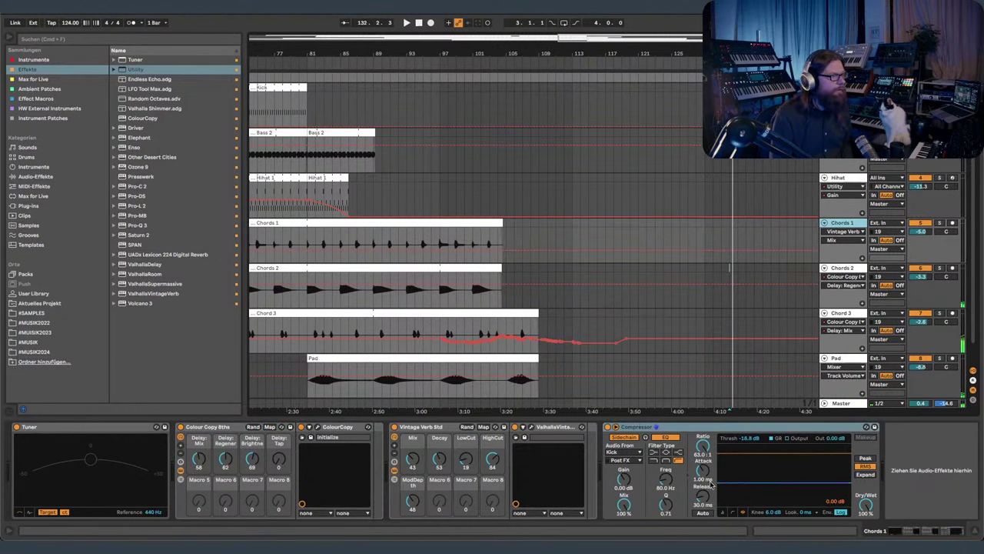
click(317, 428)
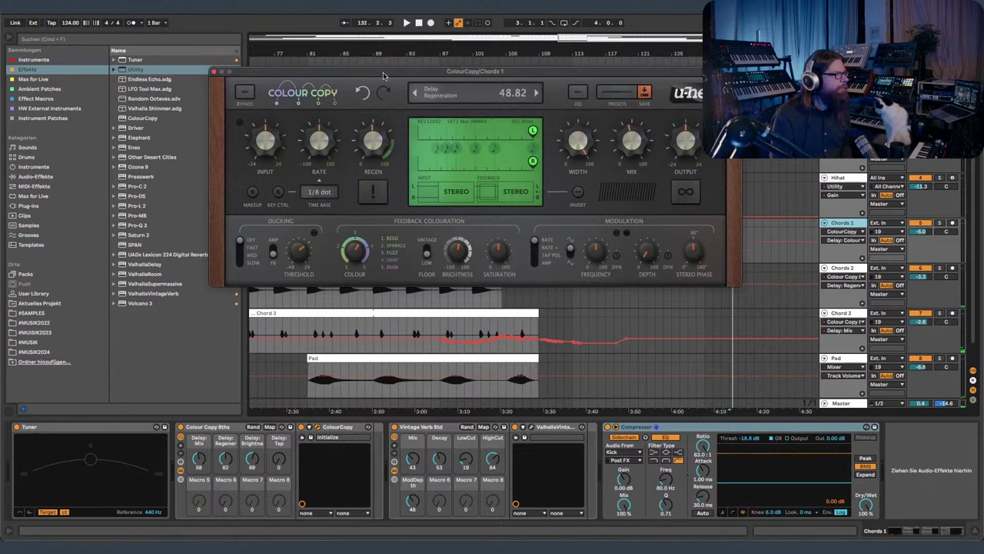
drag(392, 72, 339, 61)
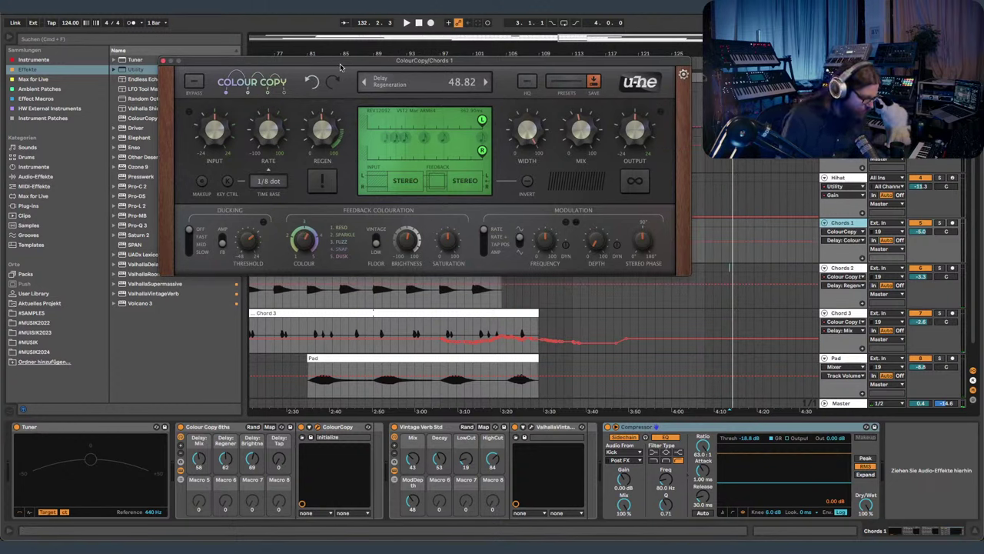
click(341, 65)
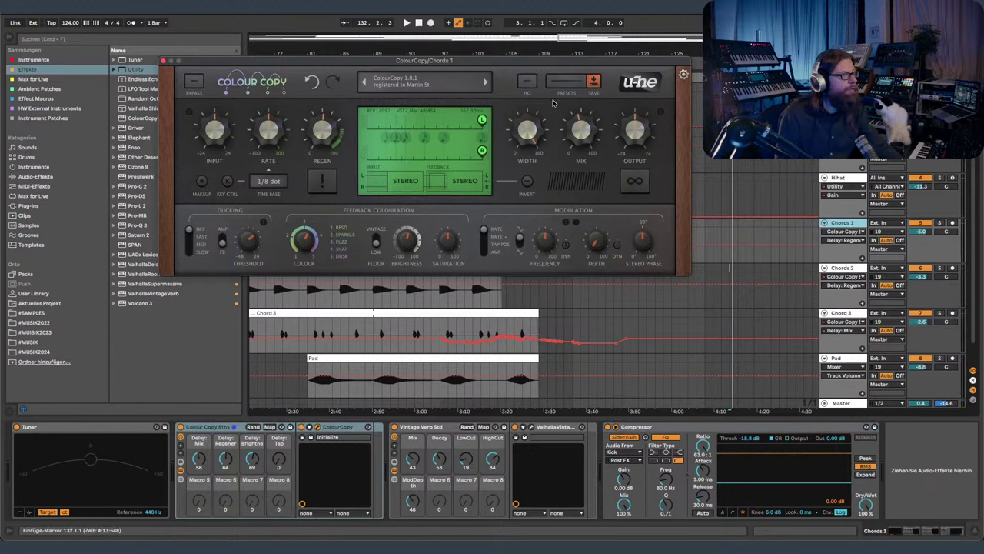
drag(442, 60, 448, 317)
click(322, 232)
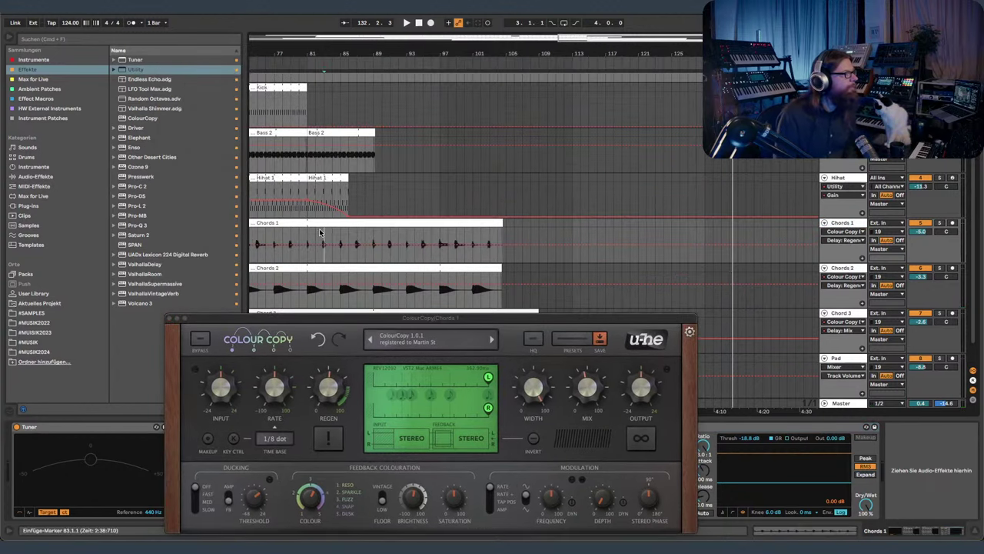
- Record delay mix and regeneration changes for Chords 1 from bar 83, adjust the end of its mix automation and close the plug-in window
drag(361, 318, 380, 59)
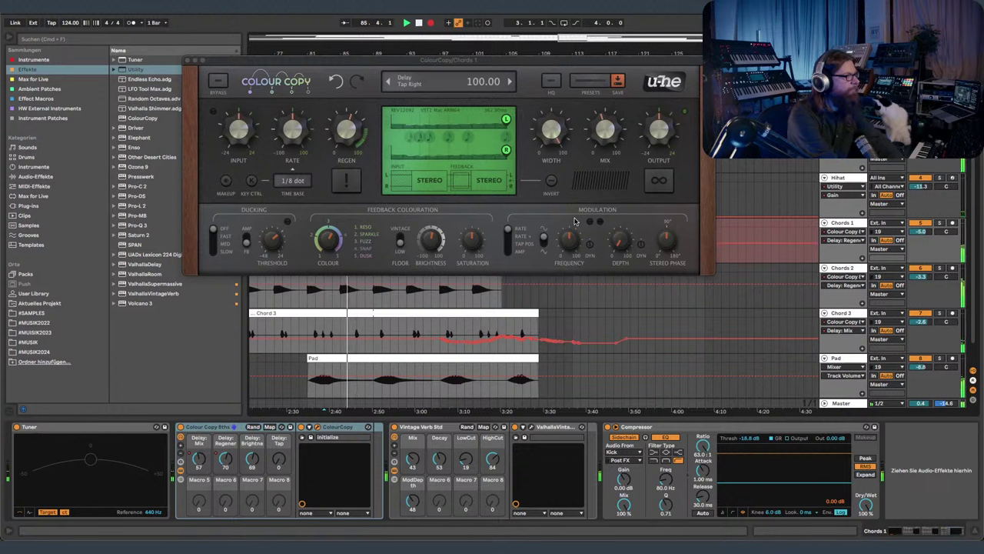
drag(475, 63, 296, 14)
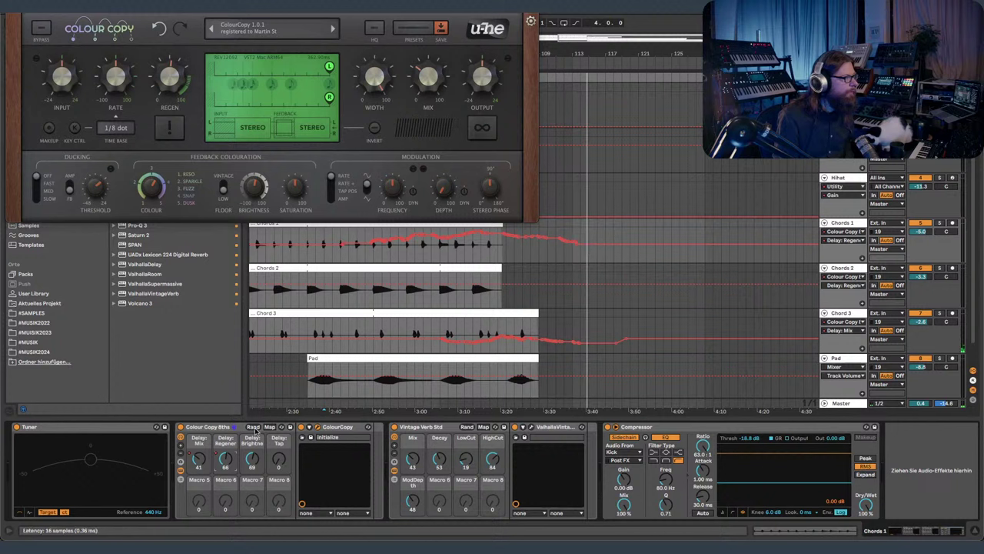
click(199, 460)
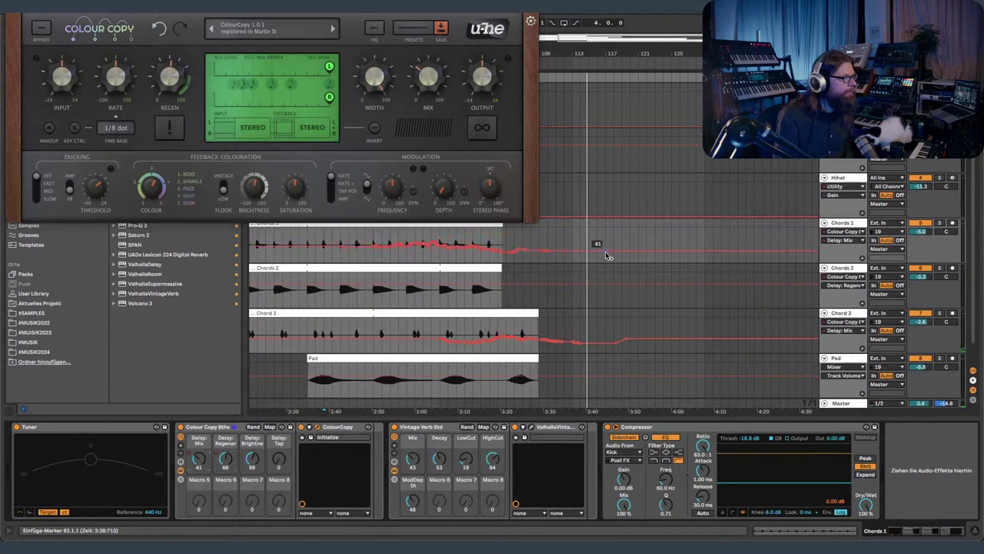
drag(605, 253, 605, 253)
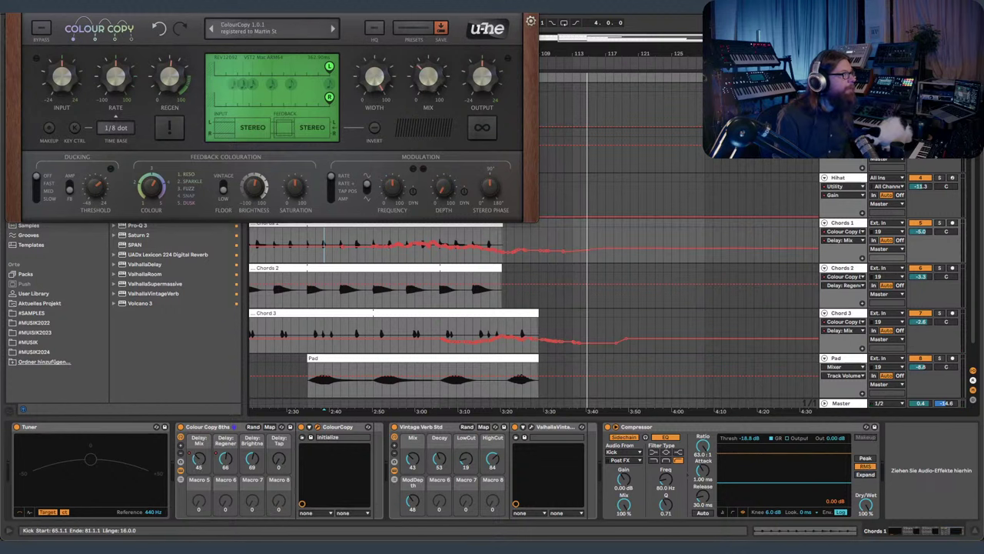
click(12, 12)
- Hide the automation lanes and copy the second Kick clip and the long Bass 2 clip to bar 117
drag(459, 57, 472, 37)
key(a)
scroll(665, 193, up, 2)
scroll(656, 189, down, 3)
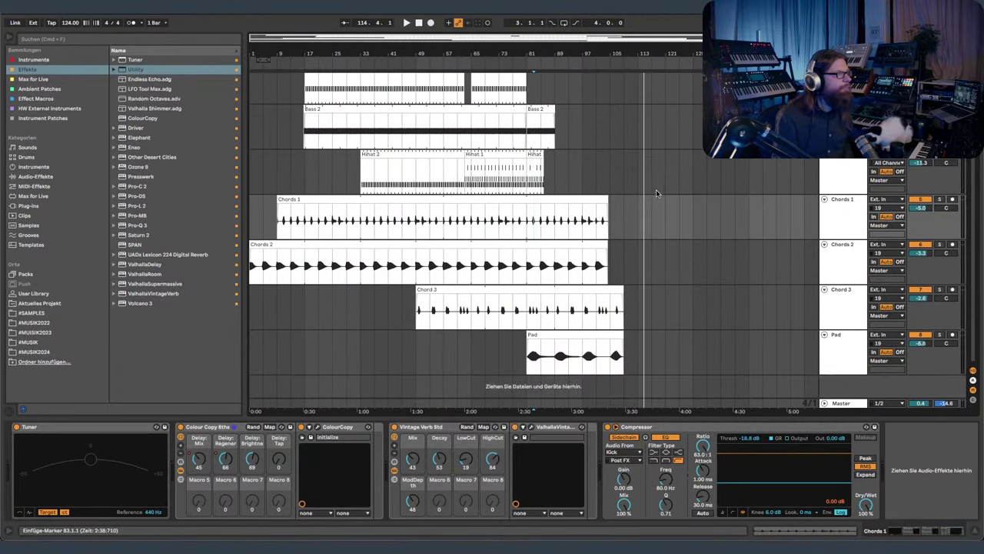
scroll(648, 193, up, 3)
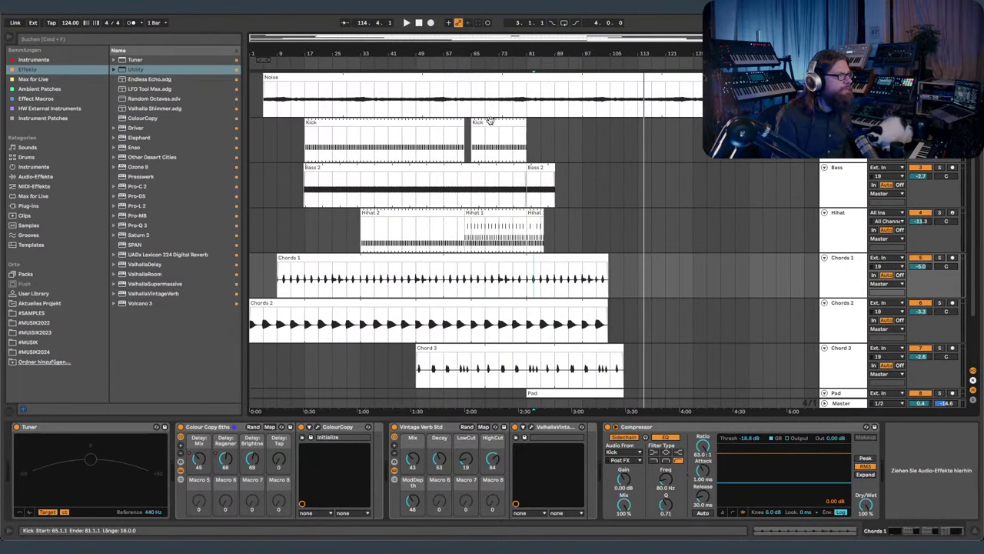
drag(489, 122, 676, 143)
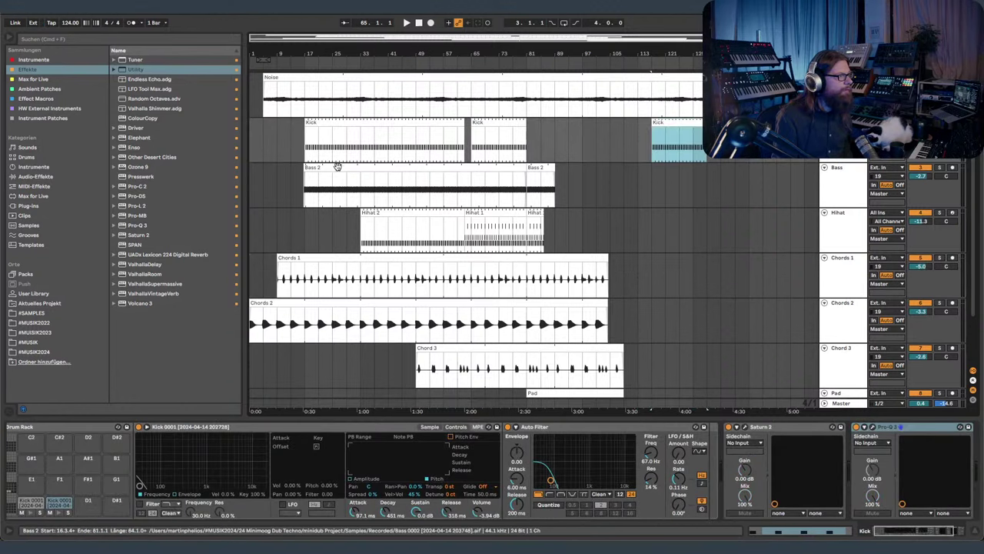
drag(331, 169, 687, 195)
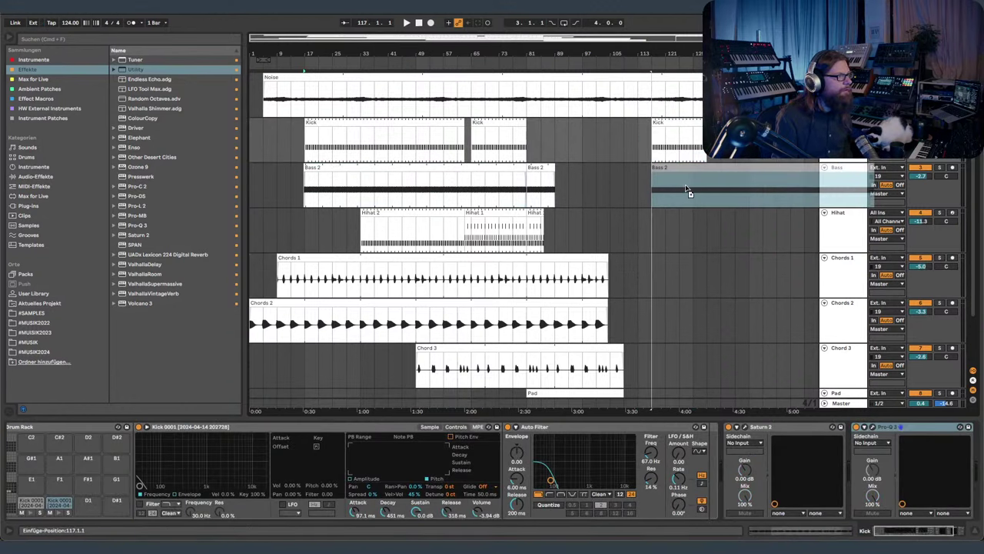
- Copy the Chords 2 clip to bar 117 and play the arrangement from around bar 75
scroll(284, 273, down, 1)
drag(284, 273, 662, 272)
scroll(662, 272, down, 1)
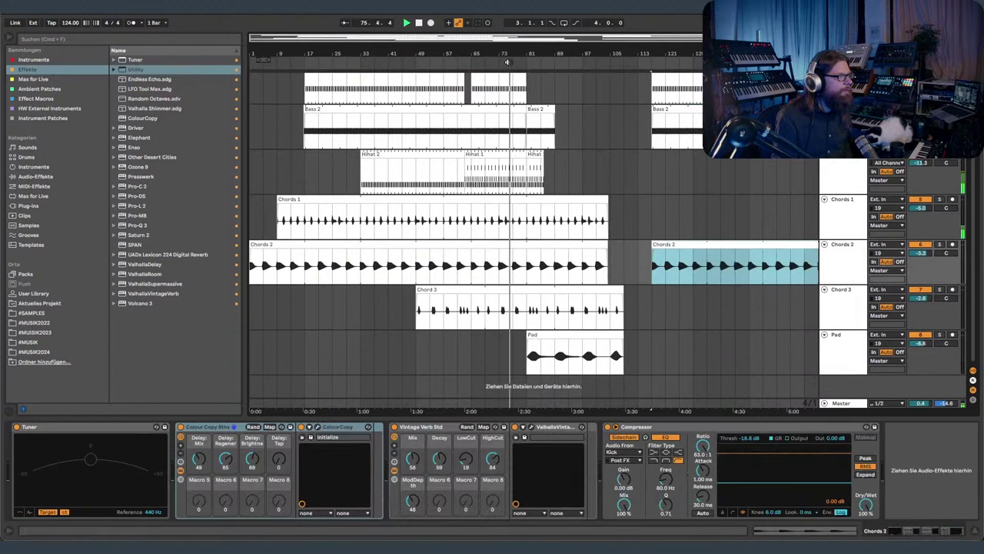
- Hide the browser and select the kickless gap between bars 81 and 117 to check the breakdown's length
scroll(644, 160, up, 1)
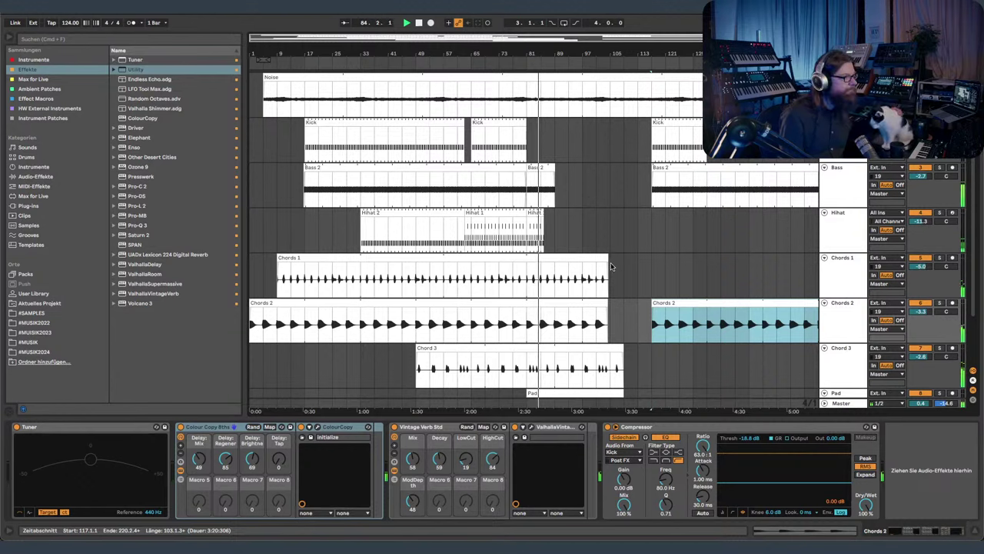
scroll(610, 267, down, 2)
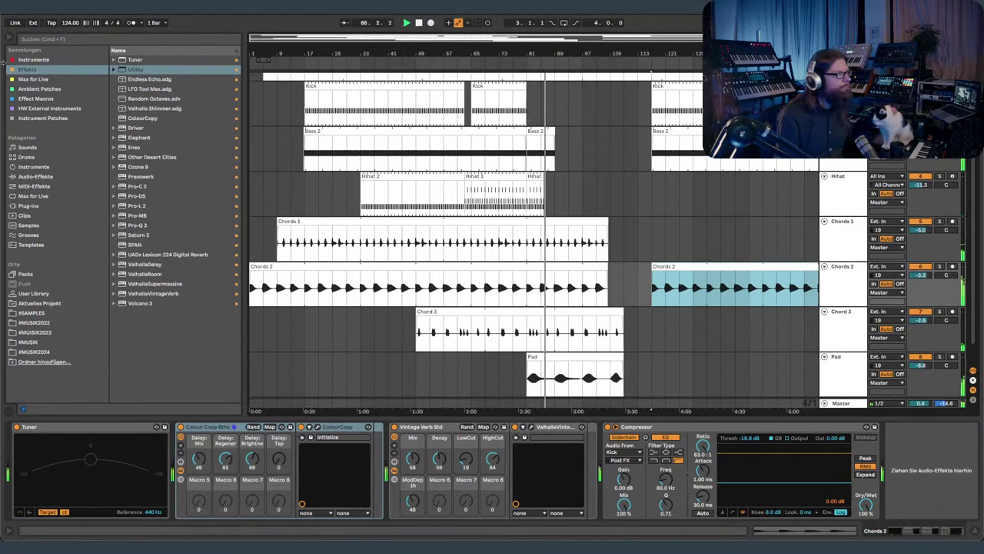
click(8, 40)
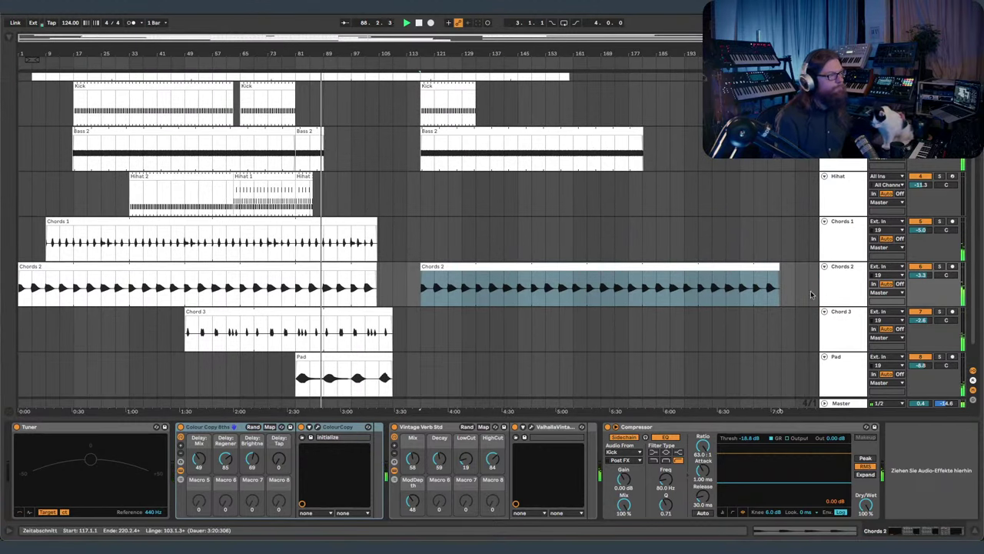
scroll(577, 292, down, 1)
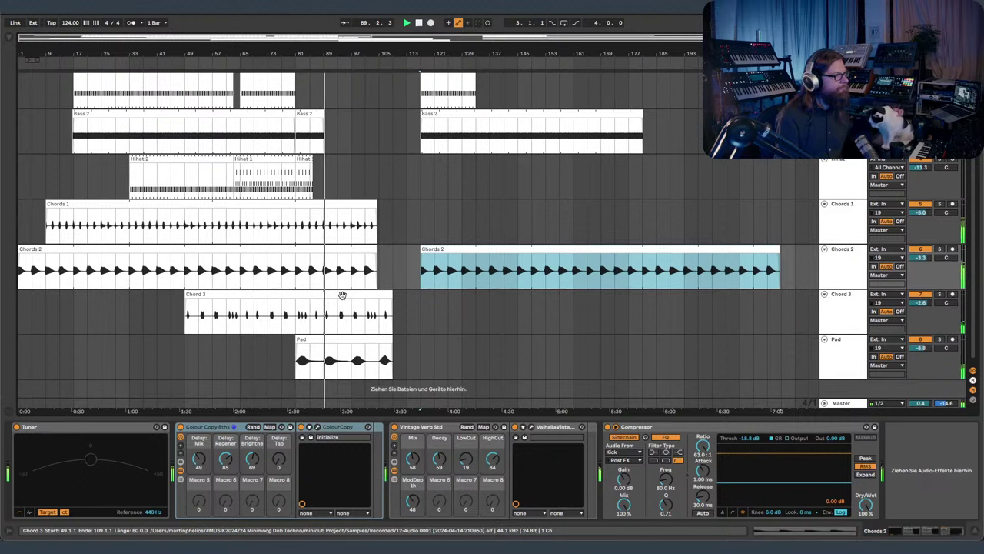
scroll(368, 221, up, 2)
scroll(369, 221, up, 1)
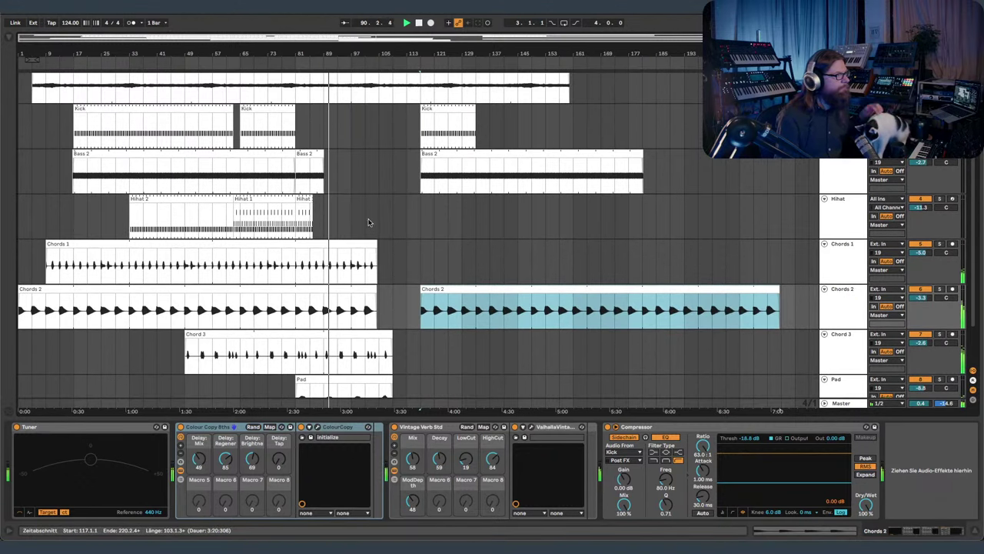
drag(298, 127, 415, 132)
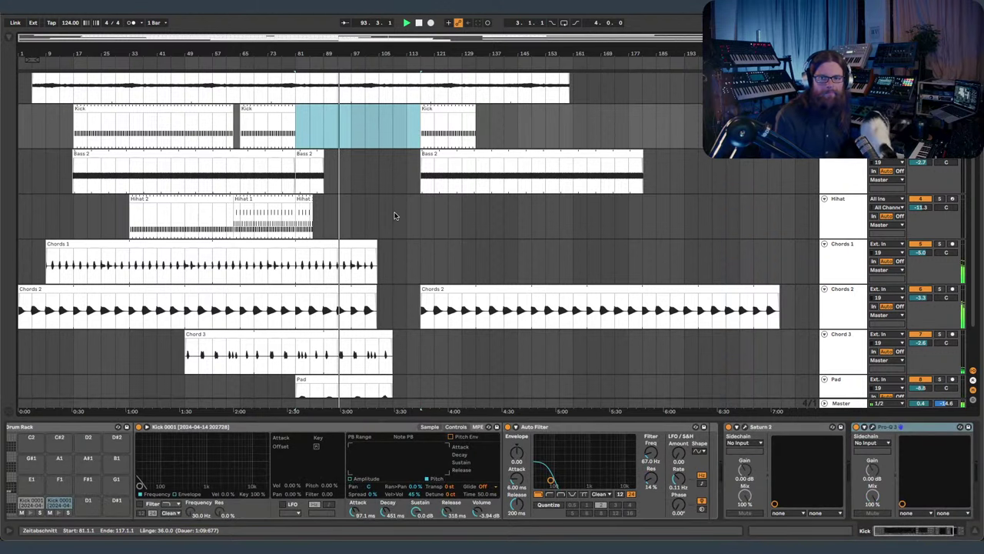
click(336, 117)
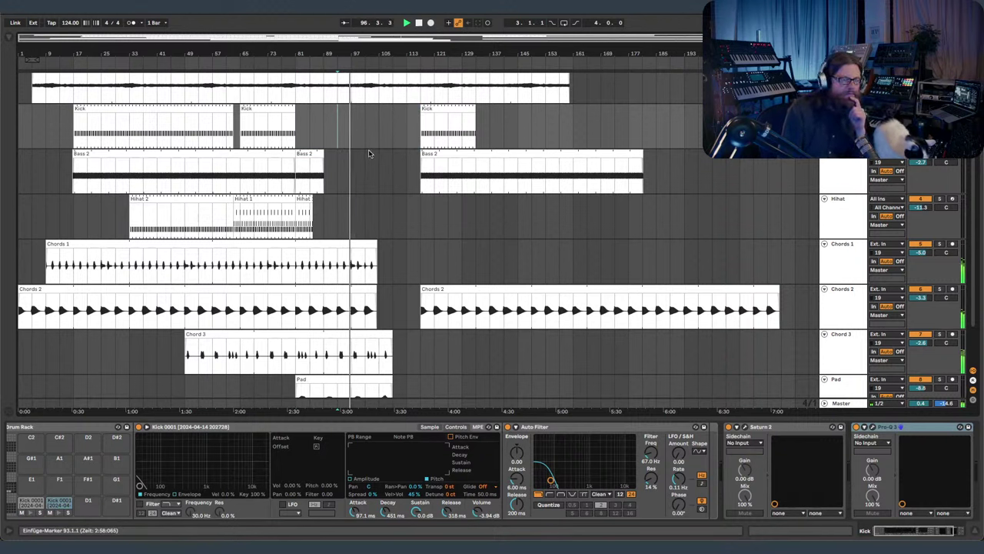
- Move the copied Kick, Bass 2 and Chords 2 clips from bar 117 to bar 113
drag(299, 130, 423, 115)
drag(436, 153, 421, 163)
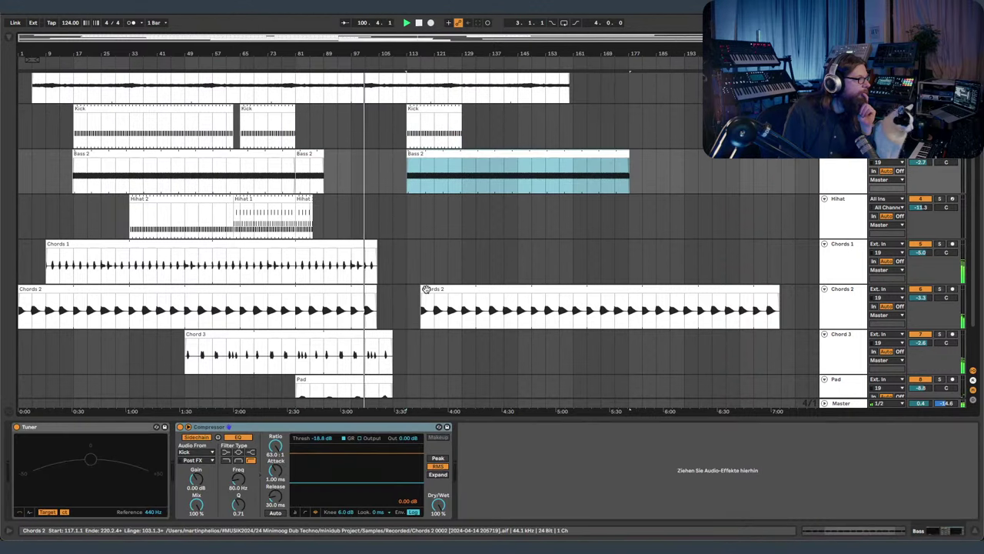
drag(441, 324, 427, 326)
scroll(427, 326, down, 1)
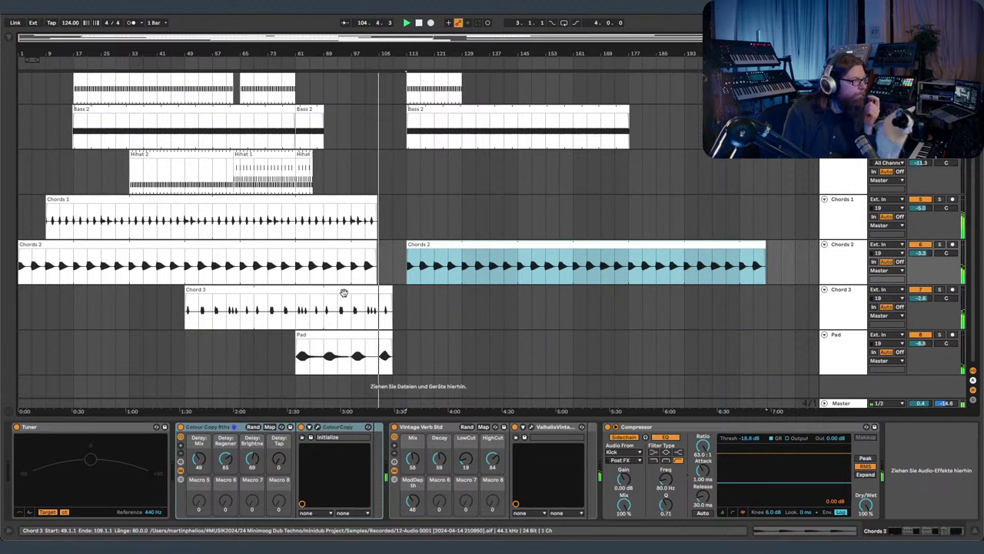
- Extend the end of the original Chords 1 clip to about bar 106
scroll(344, 293, up, 1)
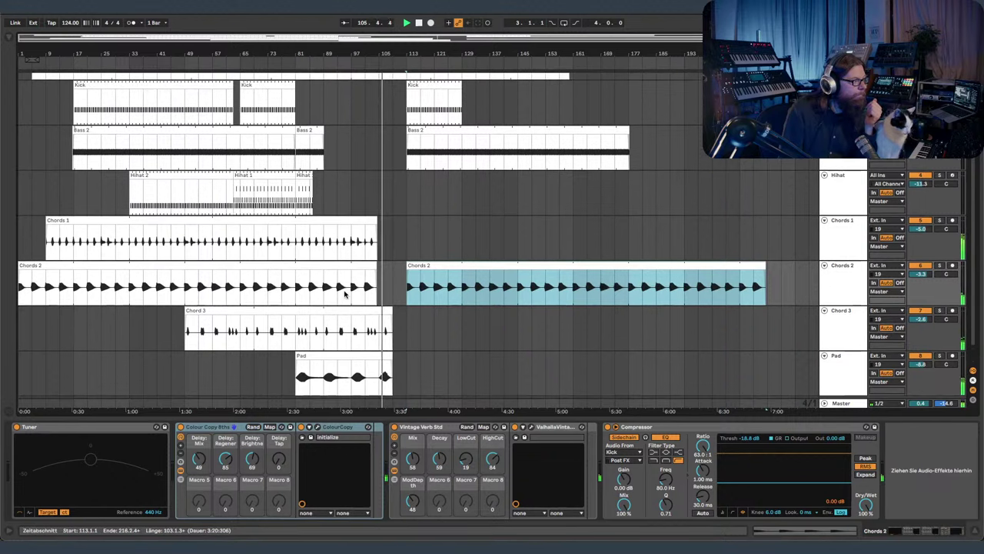
scroll(344, 293, up, 1)
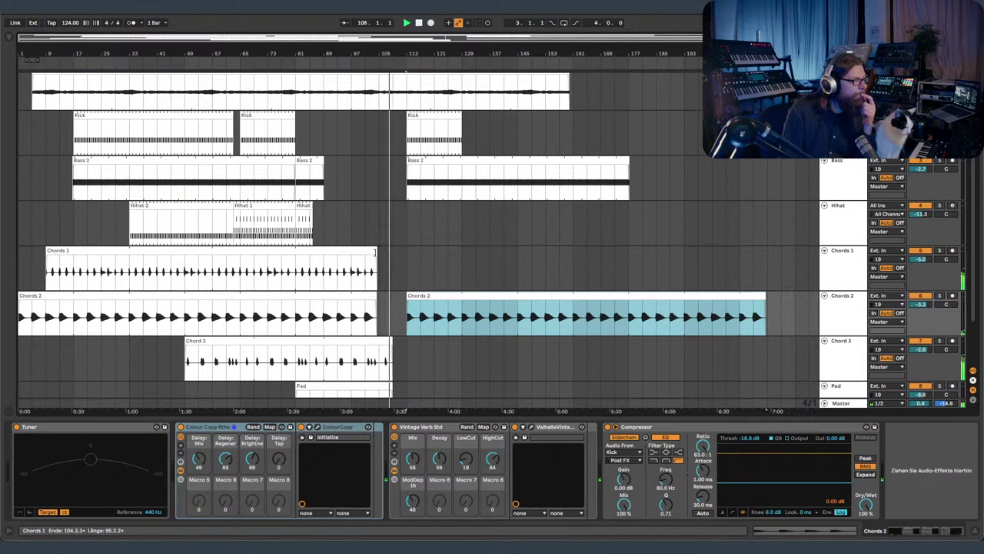
drag(375, 251, 386, 252)
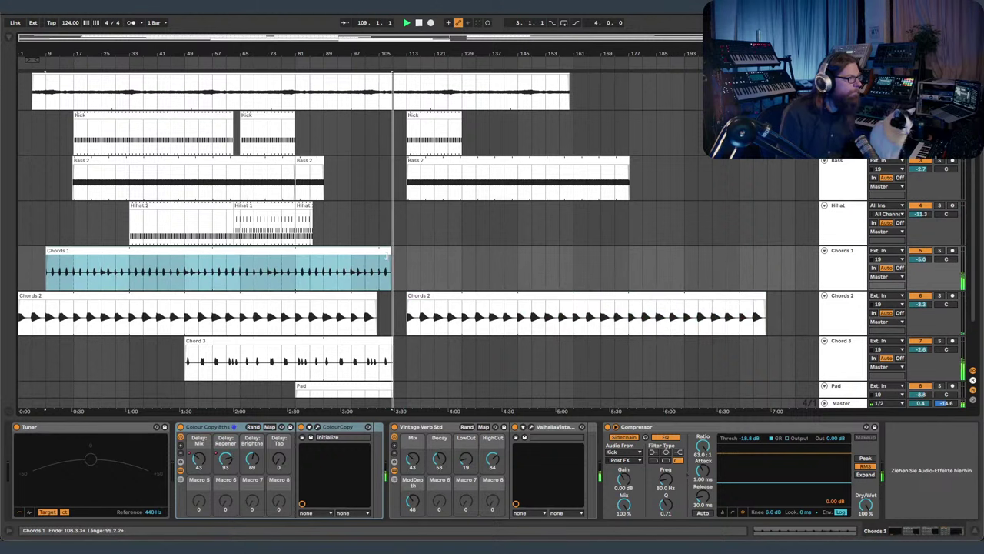
click(391, 253)
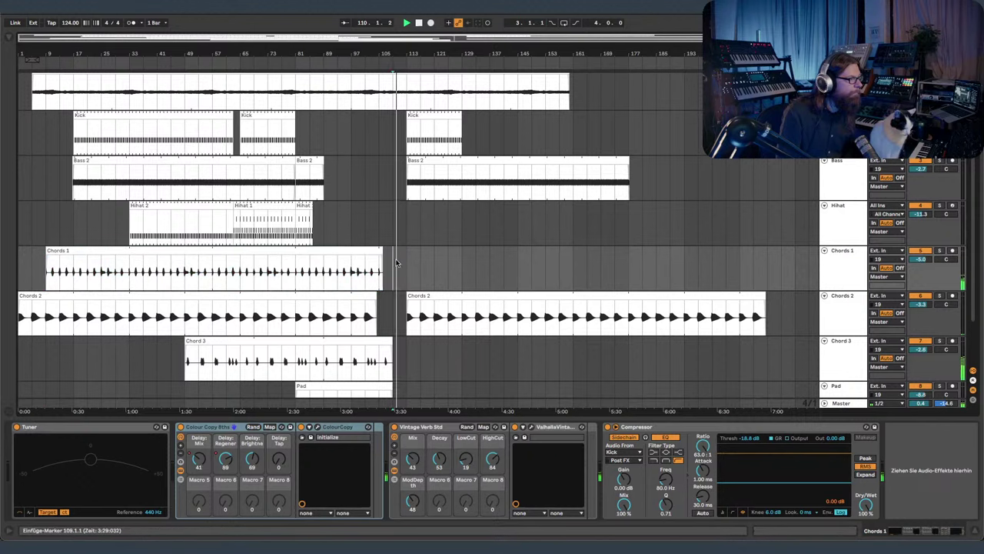
scroll(403, 261, down, 3)
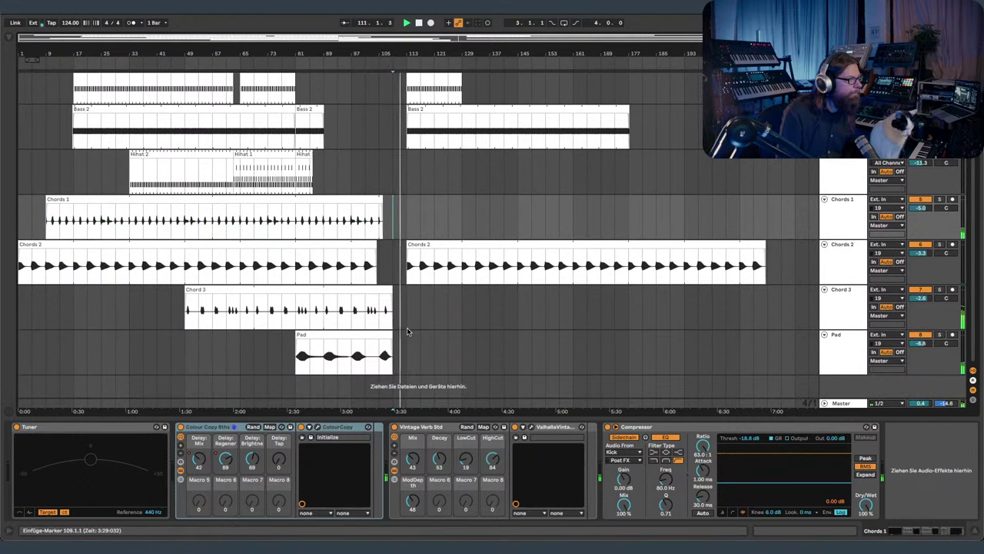
scroll(408, 331, up, 2)
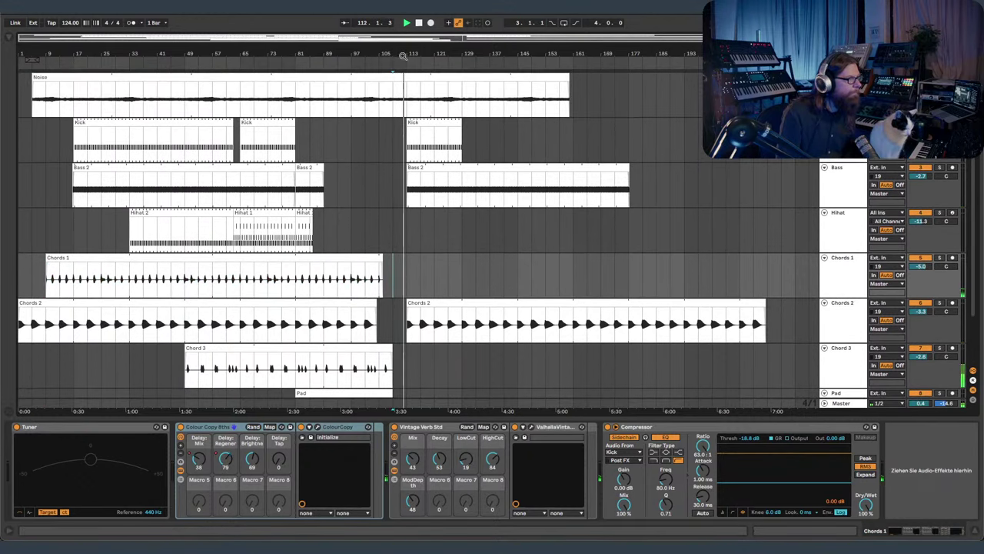
- Extend the start of the copied Bass 2 clip back to 112.2.4 so the bass leads into the kick
drag(407, 55, 323, 184)
drag(345, 52, 503, 4)
scroll(520, 287, down, 2)
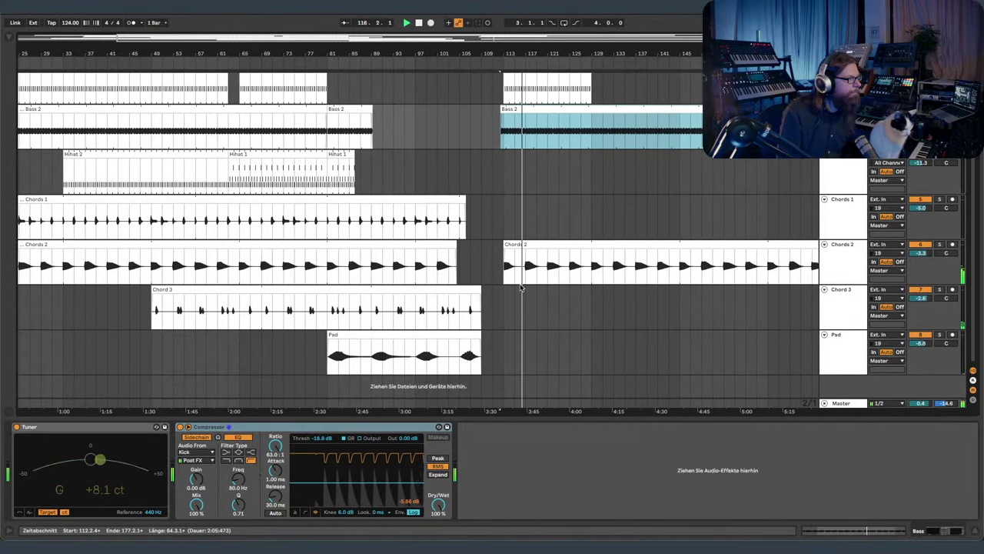
scroll(524, 274, up, 1)
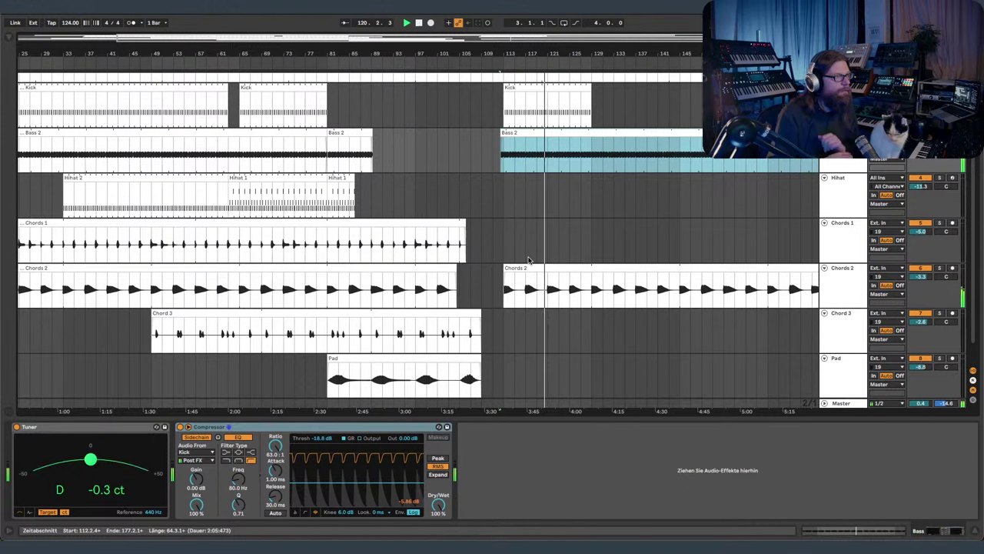
- Extend the Kick clip at bar 113 to about bar 197 and copy the Hihat 2 clip to bar 129
drag(650, 53, 651, 32)
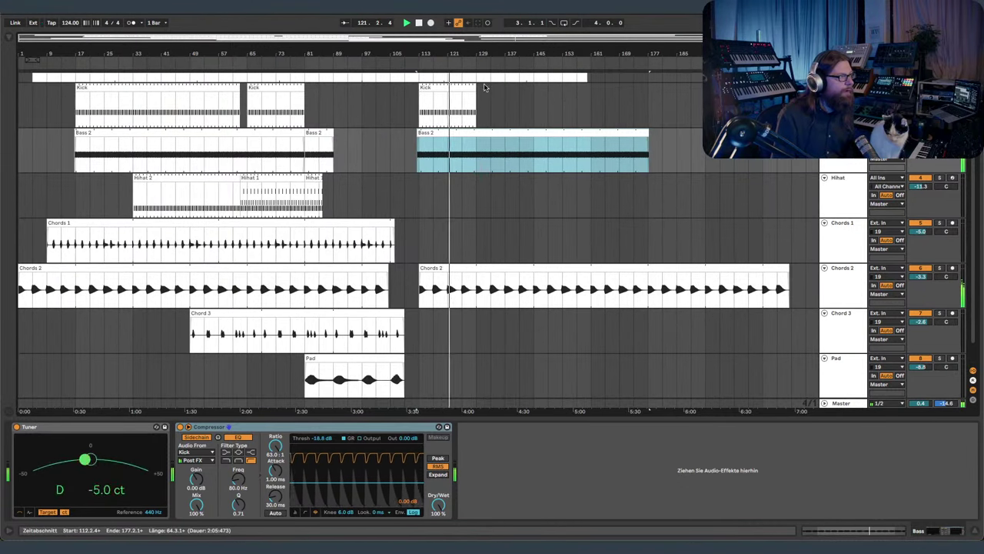
drag(476, 88, 719, 87)
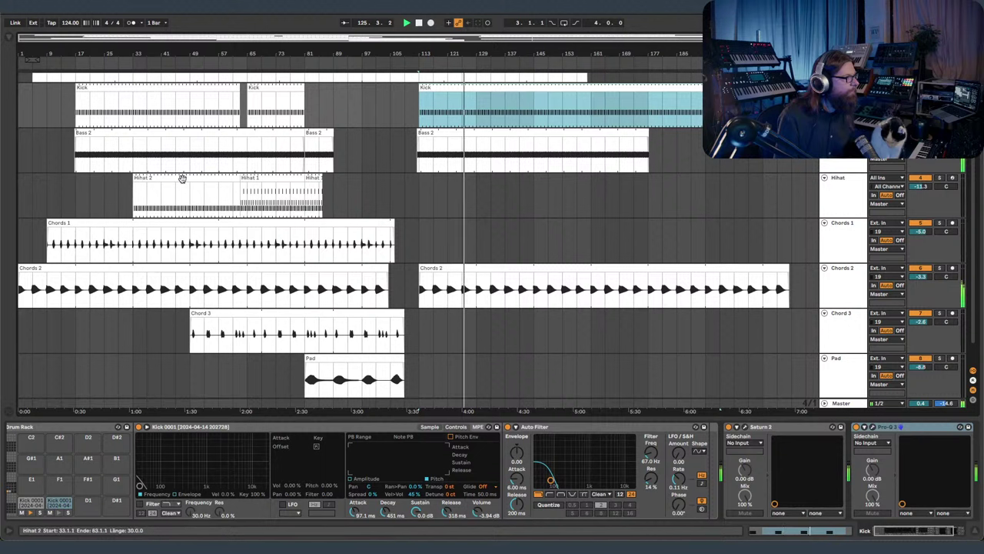
drag(183, 192, 526, 191)
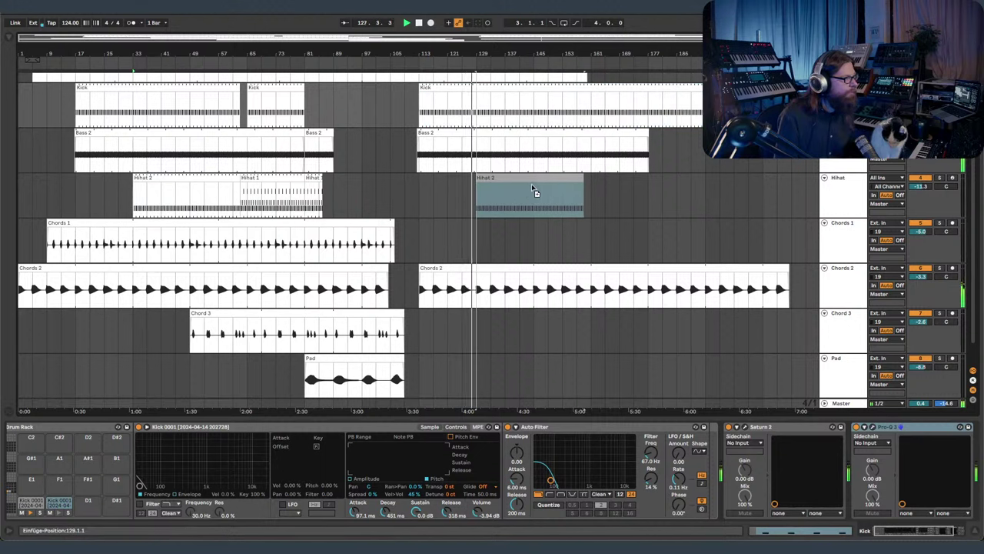
click(531, 186)
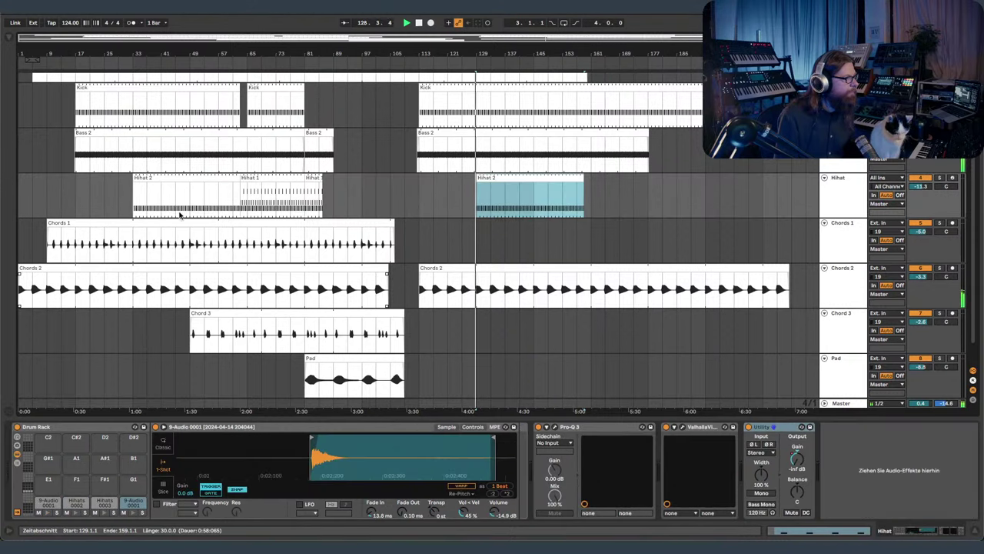
- Copy the Chords 1 clip to bar 129, trim its start to about bar 130 and place the insert marker at bar 125
drag(90, 227, 520, 231)
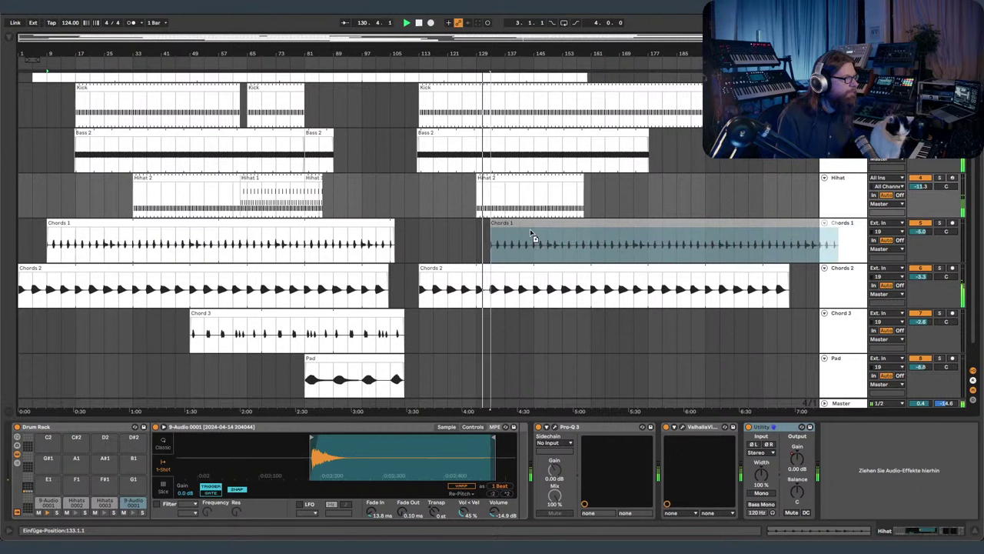
click(521, 236)
drag(477, 223, 482, 224)
click(465, 240)
scroll(477, 240, up, 4)
scroll(469, 238, up, 3)
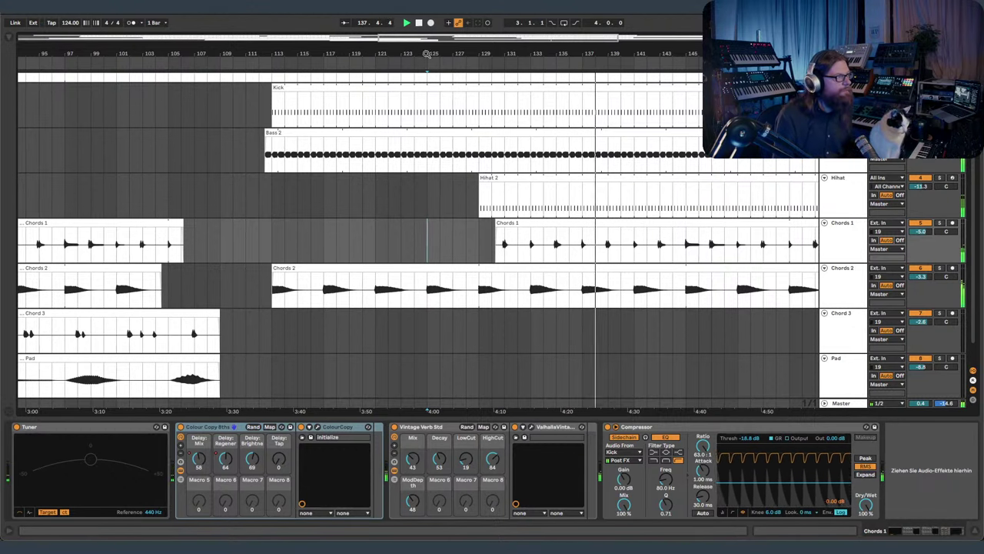
- Copy the Chord 3 clip to bar 153
drag(423, 53, 338, 53)
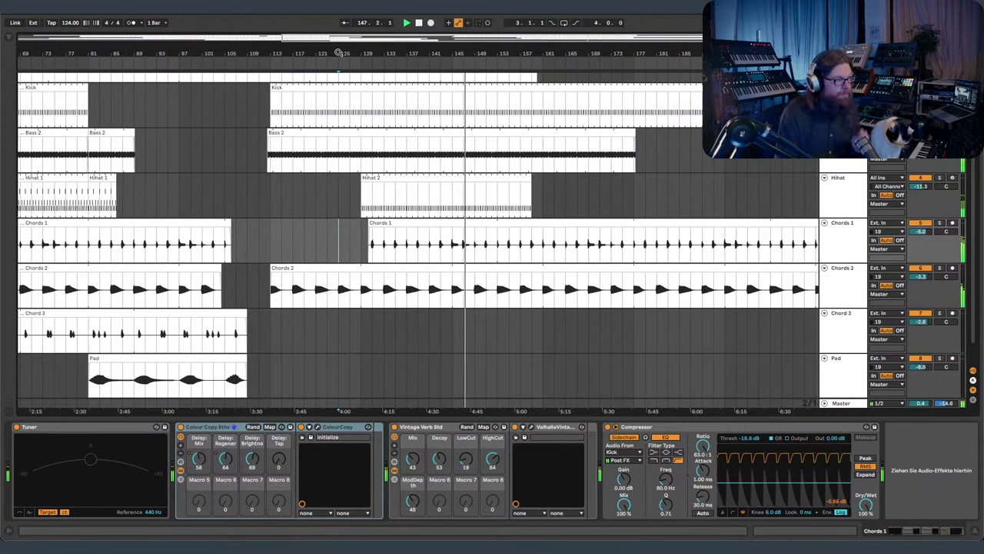
drag(437, 53, 437, 40)
scroll(395, 134, down, 1)
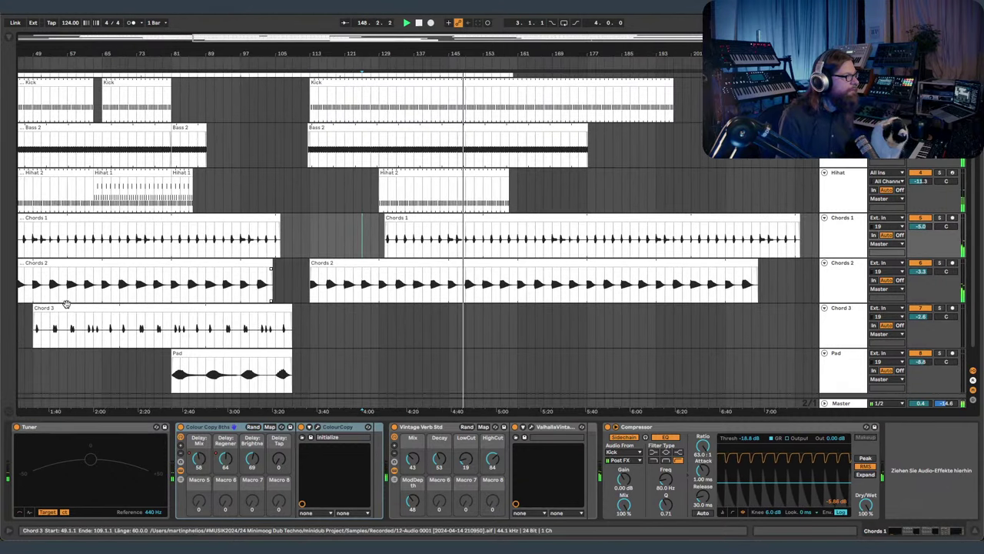
drag(60, 308, 511, 312)
scroll(509, 114, up, 1)
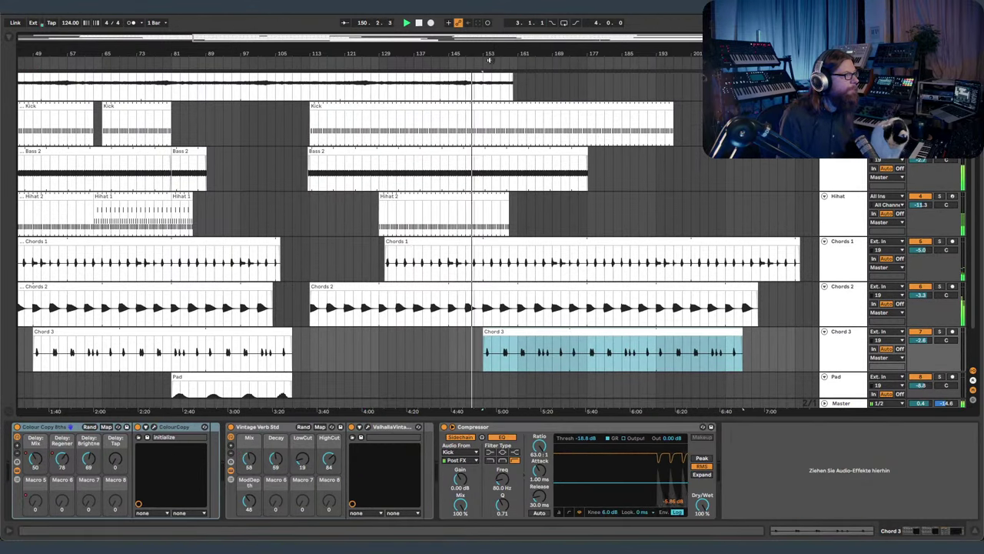
- Split the copied Kick clip at bar 153 and trim the second part's start to bar 154, leaving a one-bar gap
drag(492, 54, 492, 77)
scroll(466, 88, up, 1)
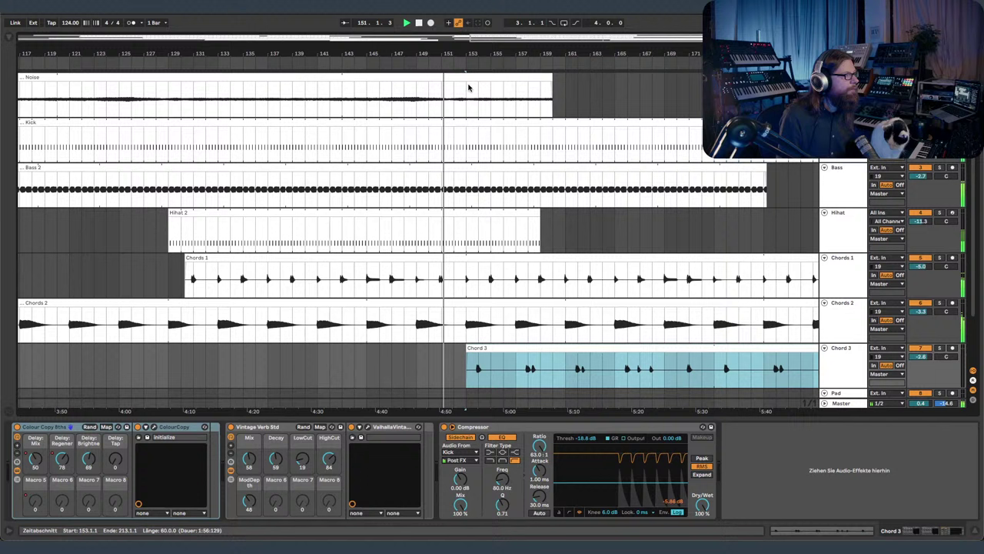
click(466, 146)
key(ctrl+e)
drag(468, 125, 485, 126)
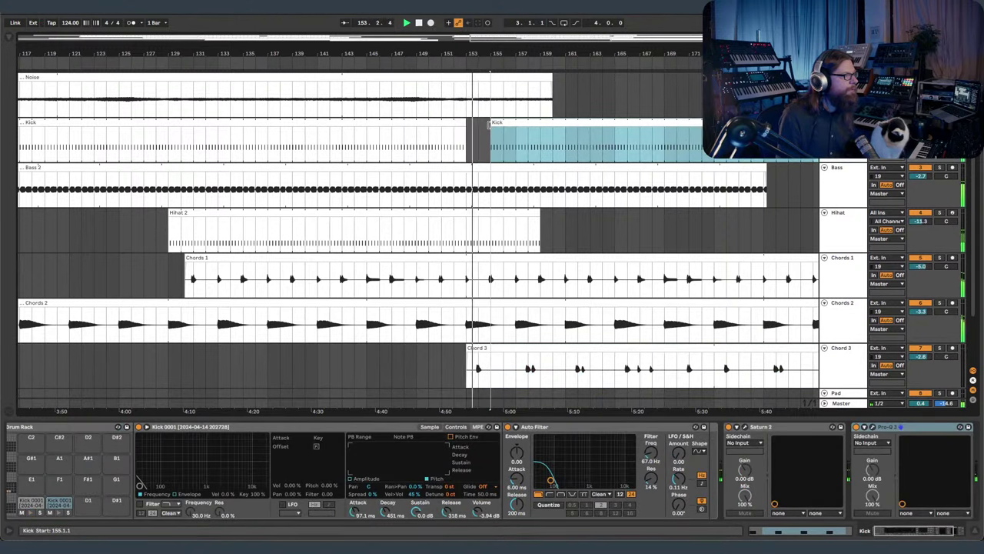
- Copy the Hihat 1 clip to bar 155 after Hihat 2, and copy the Pad clip to bar 169
drag(482, 56, 482, 40)
scroll(440, 292, down, 2)
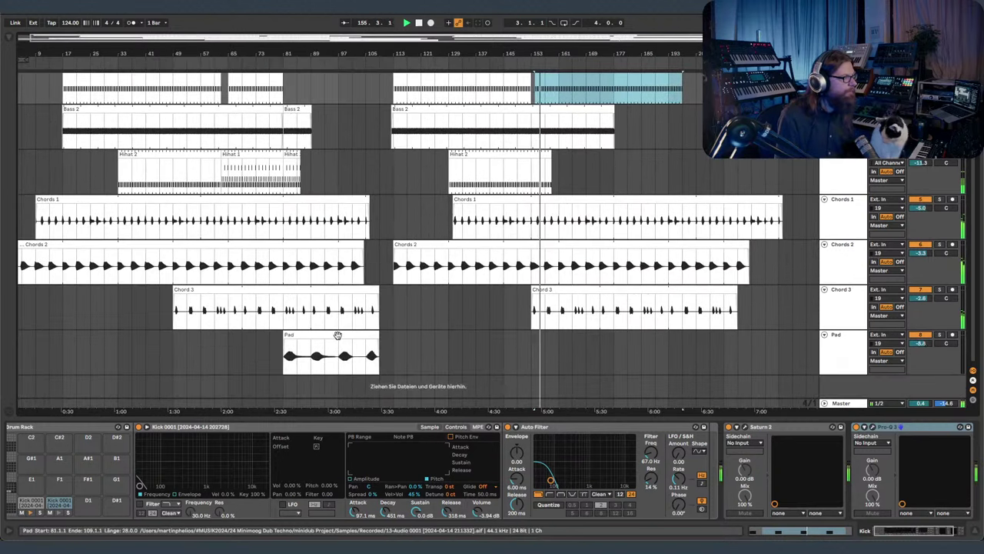
drag(259, 160, 573, 160)
drag(538, 54, 516, 4)
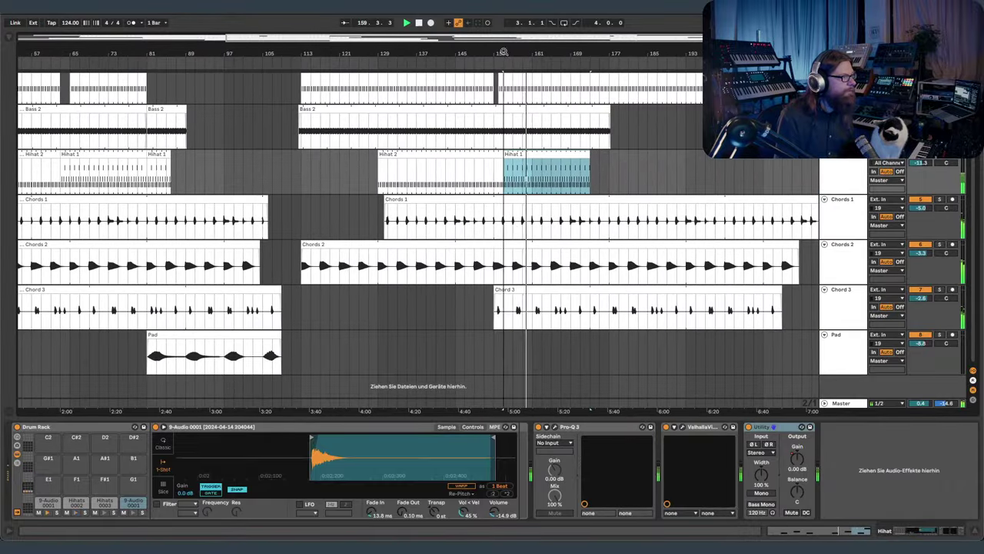
drag(225, 339, 644, 360)
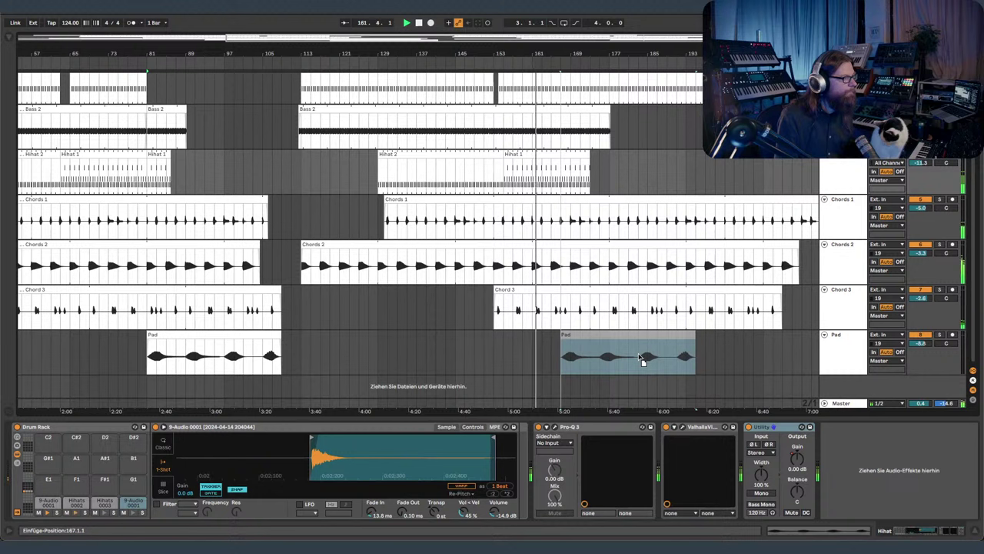
click(584, 359)
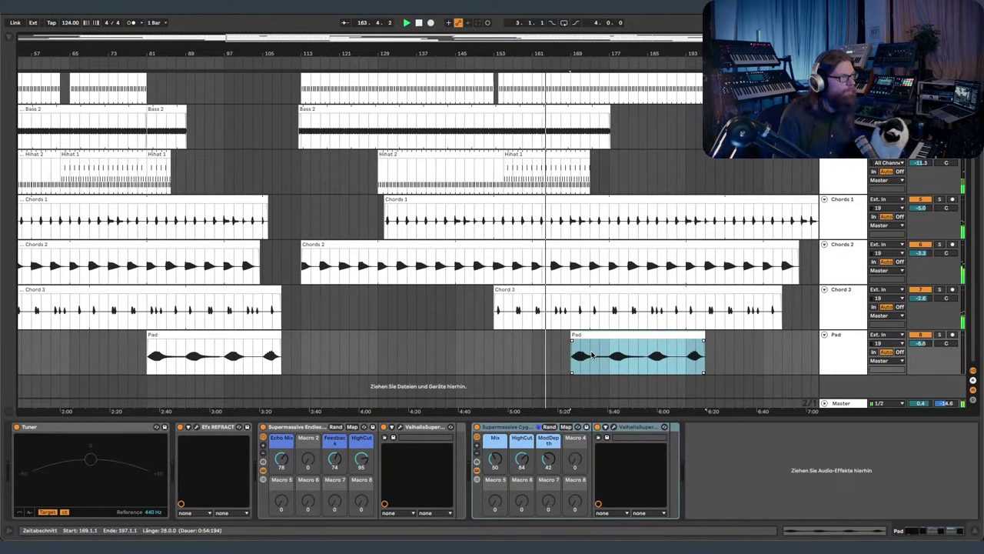
- Extend the copied Hihat 1 clip to bar 197 and the copied Bass 2 clip to about 198.2.4
drag(586, 154, 704, 154)
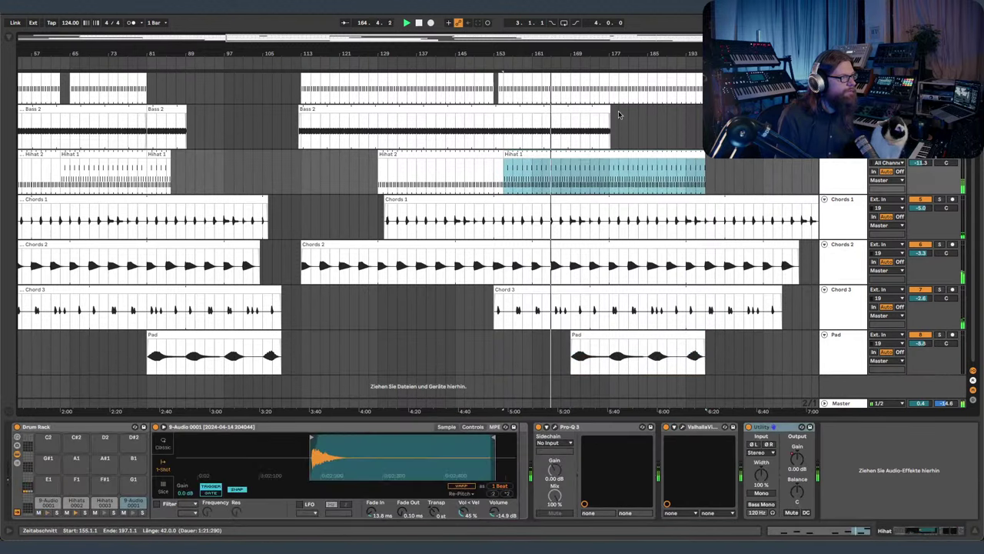
drag(608, 109, 702, 109)
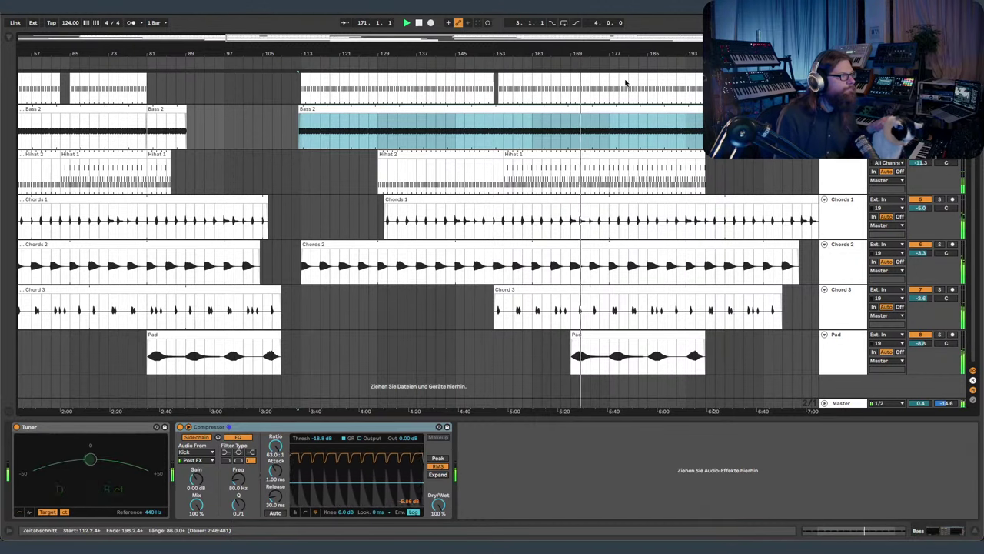
drag(620, 54, 616, 67)
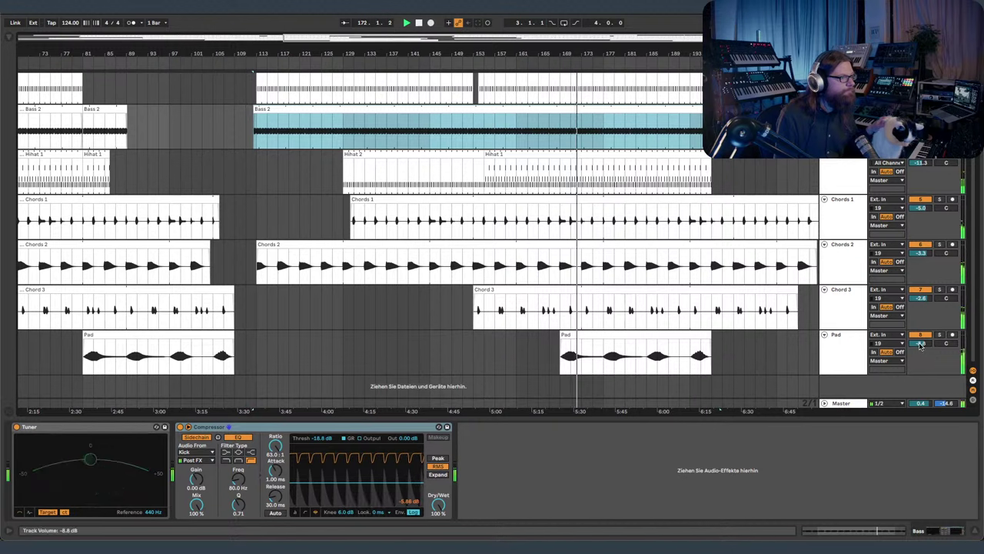
- Add a Utility effect at the end of the Pad track's device chain
click(837, 348)
click(11, 39)
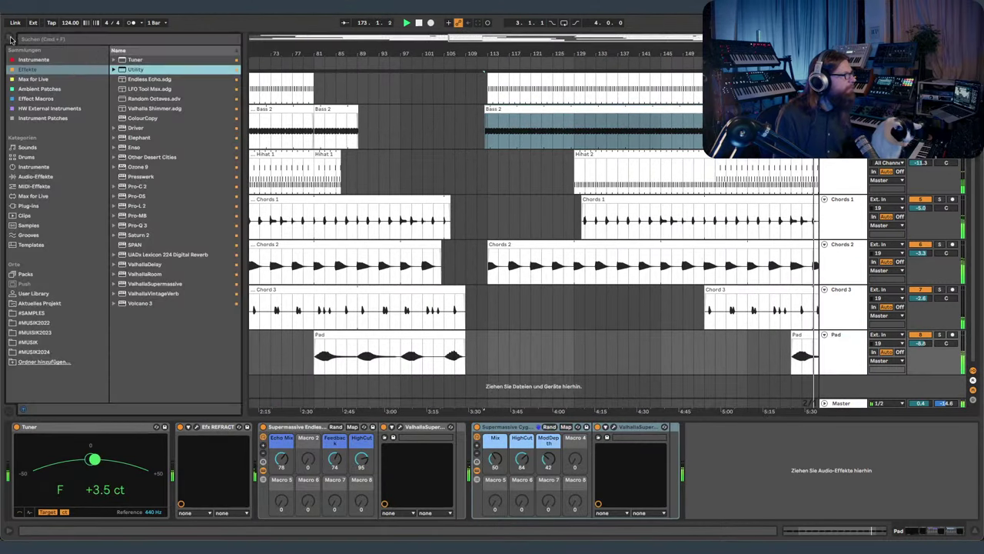
drag(306, 178, 736, 471)
- Extend the end of the Noise clip to bar 213
scroll(718, 198, right, 5)
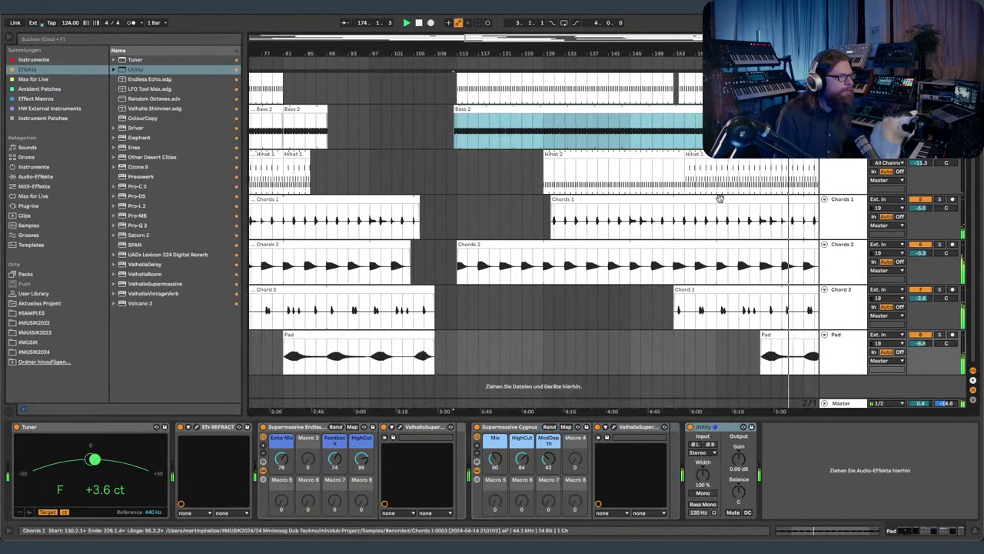
scroll(615, 154, up, 2)
scroll(775, 182, up, 1)
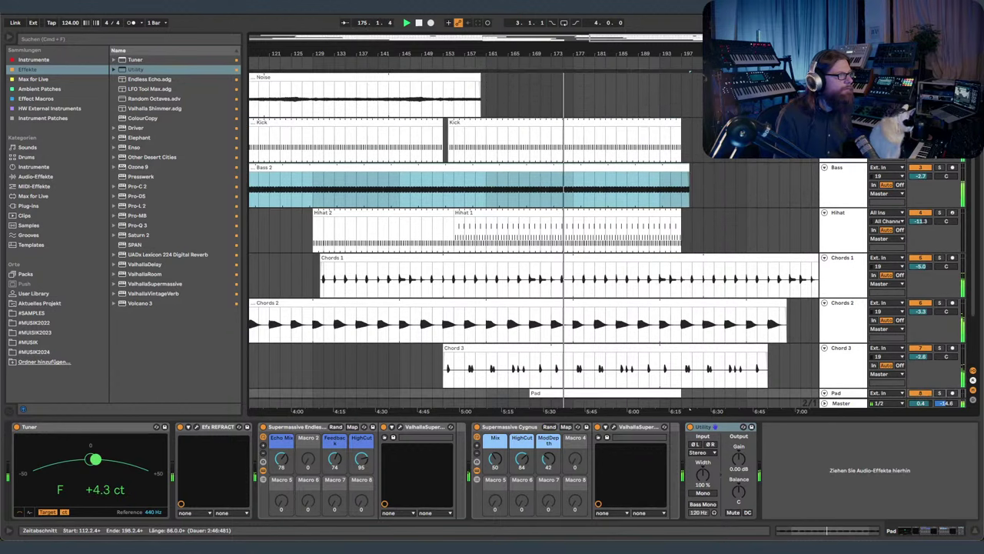
click(483, 80)
drag(487, 80, 768, 85)
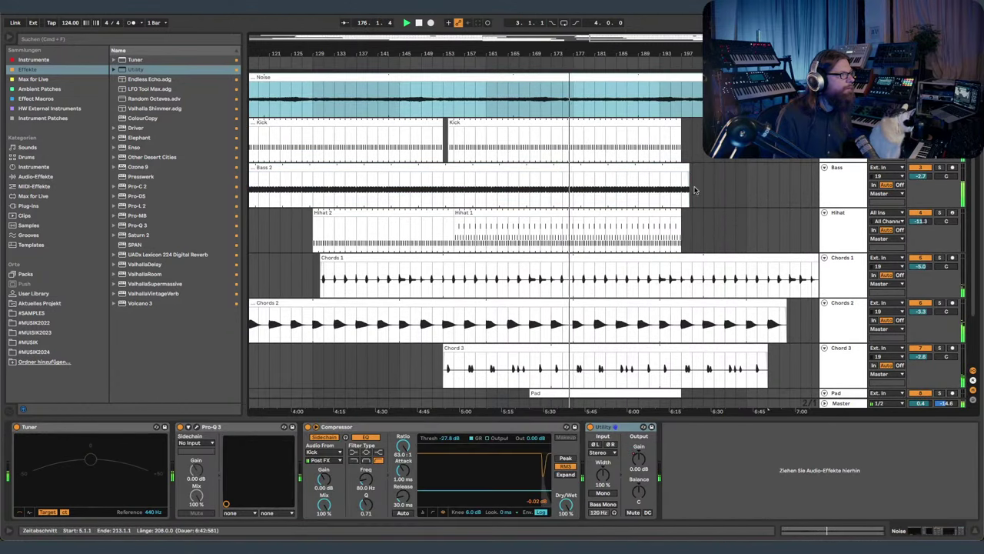
- Play from bar 171 and lower the Pad track's Utility gain automation to about -7.05 dB around bar 167, before the copied Pad clip
click(939, 214)
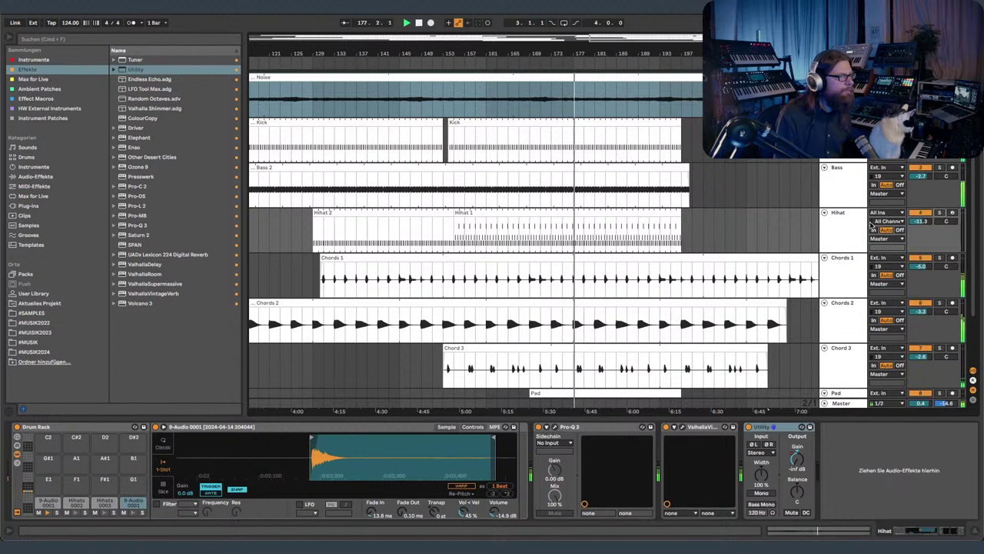
click(539, 238)
key(space)
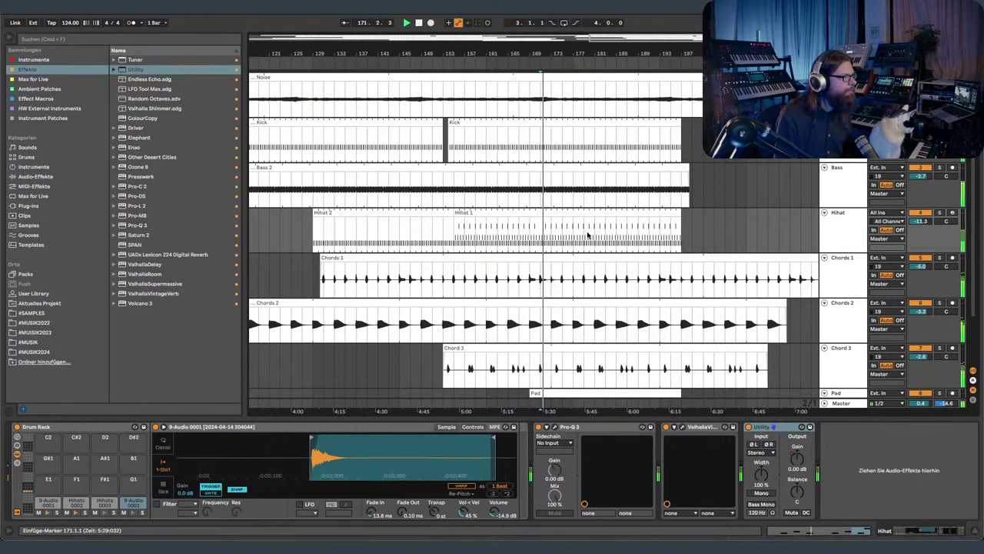
key(a)
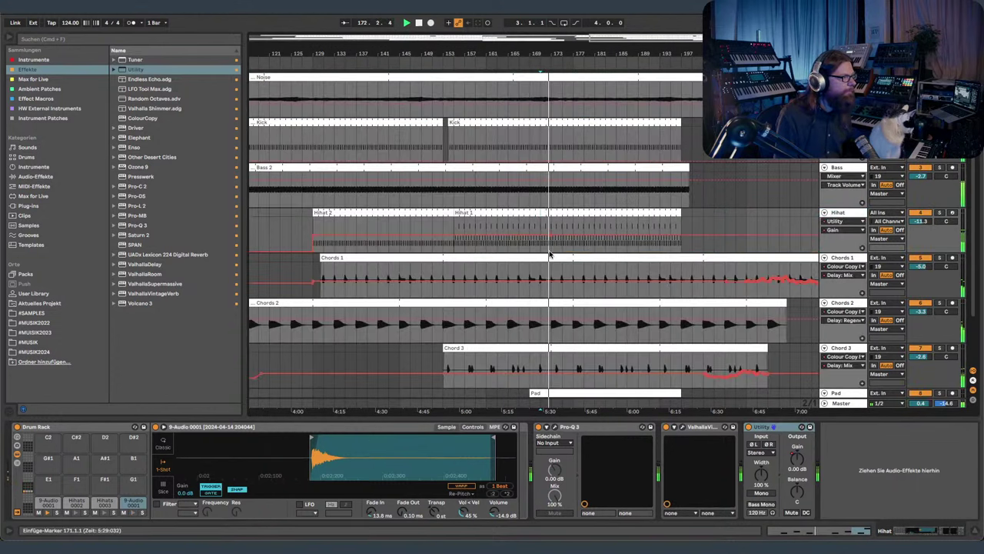
scroll(616, 230, down, 2)
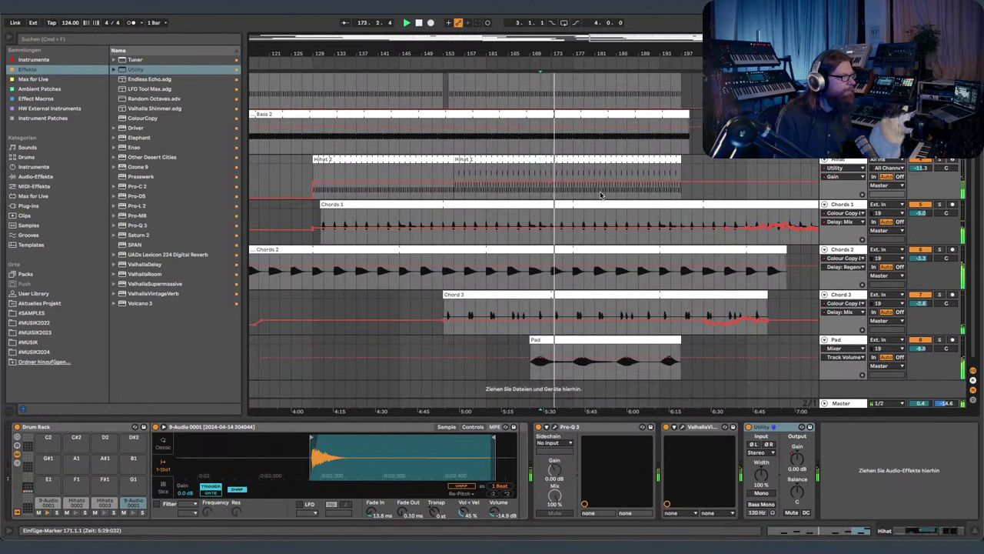
key(a)
click(849, 352)
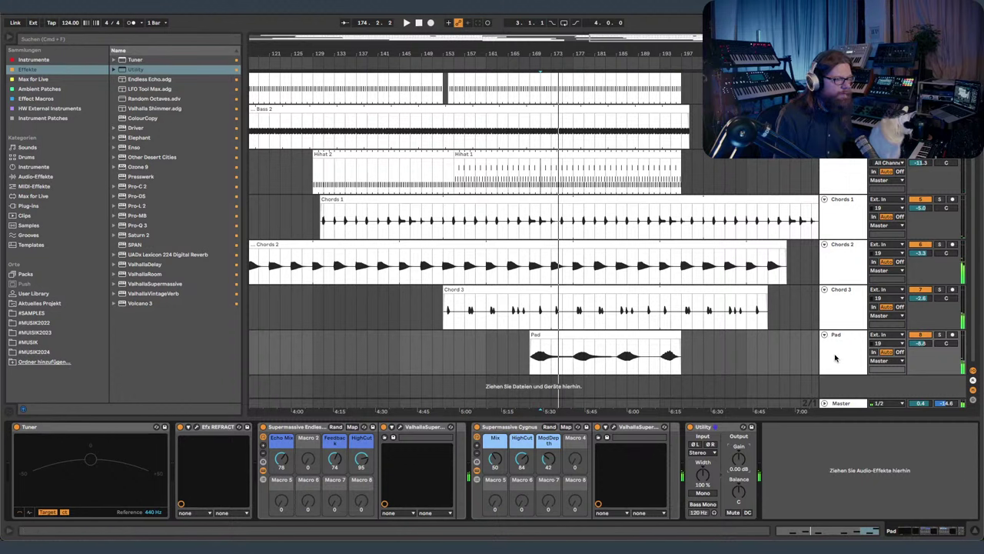
key(a)
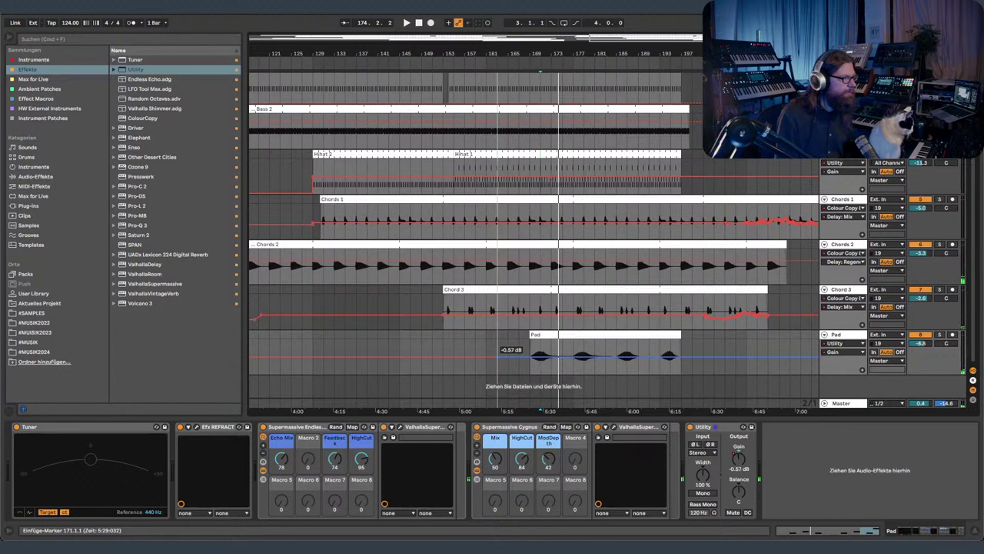
key(super+z)
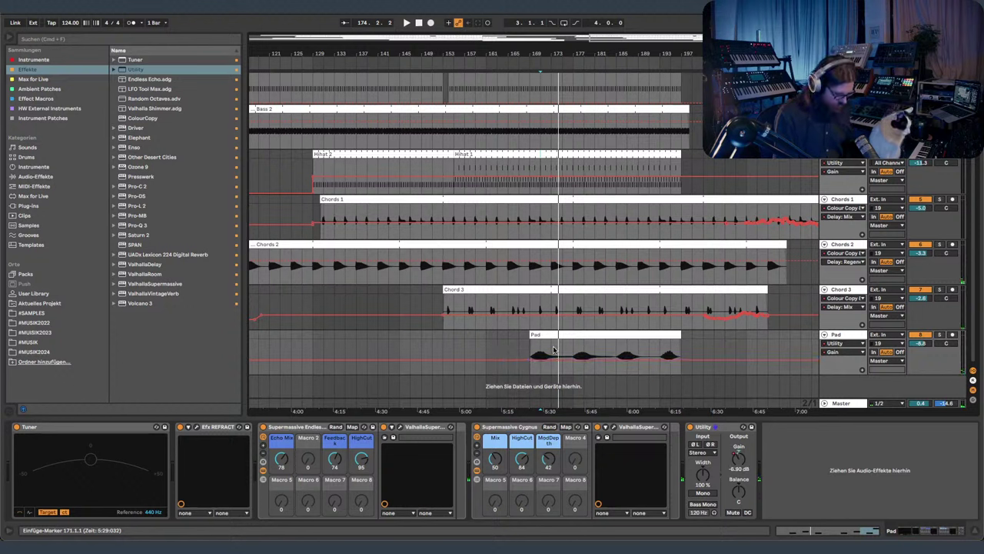
drag(526, 355, 519, 361)
key(space)
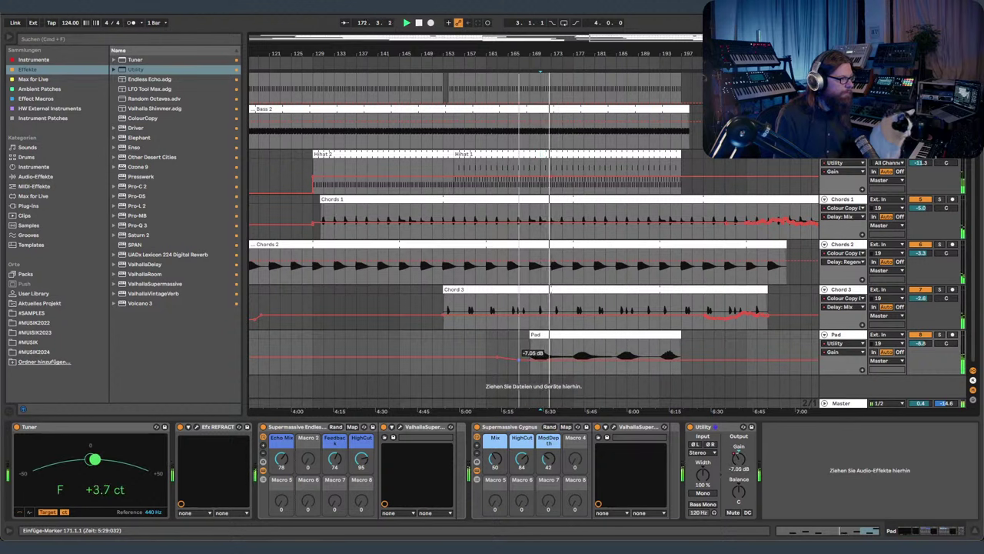
key(a)
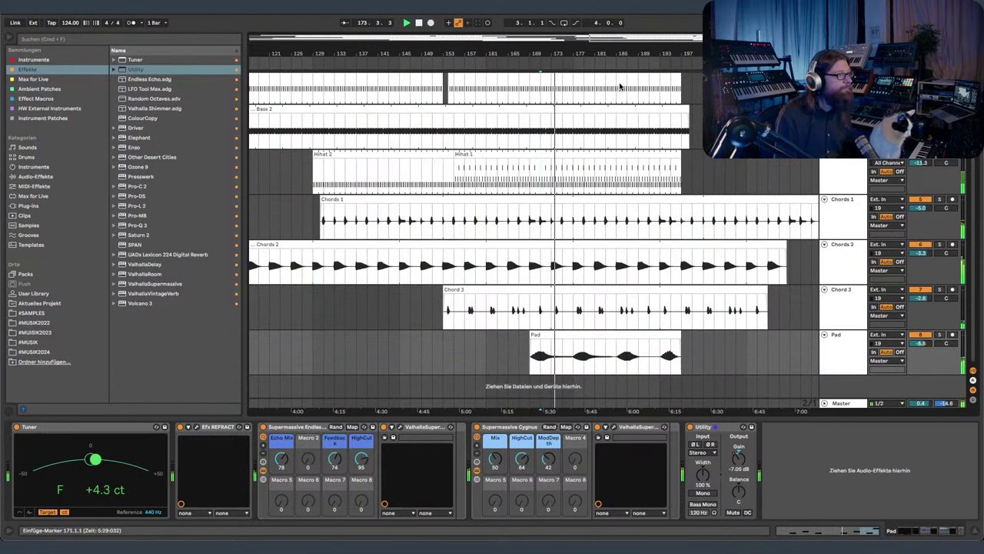
- Split the Kick clip at bar 185 and clear it up to bar 193, leaving an eight-bar kick break
drag(606, 54, 598, 52)
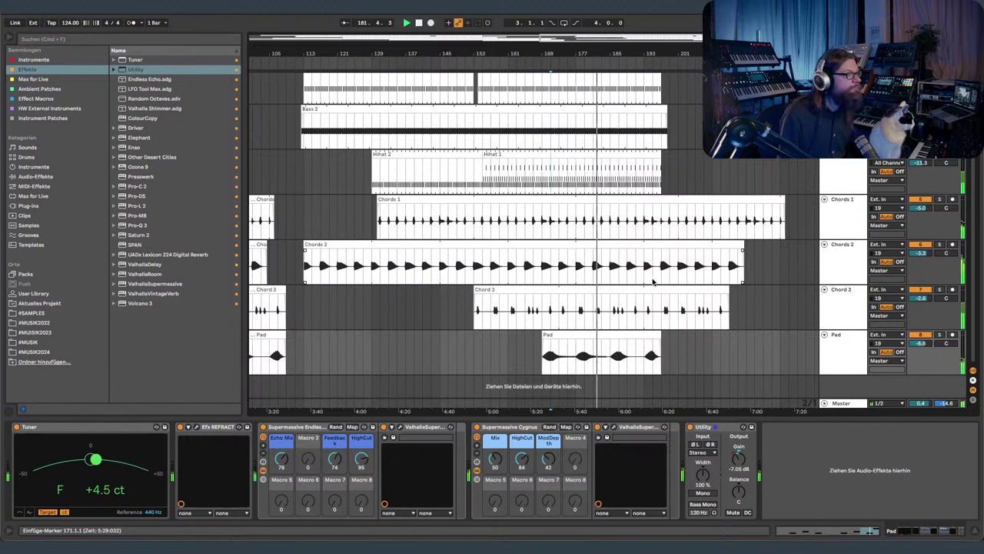
scroll(488, 298, down, 2)
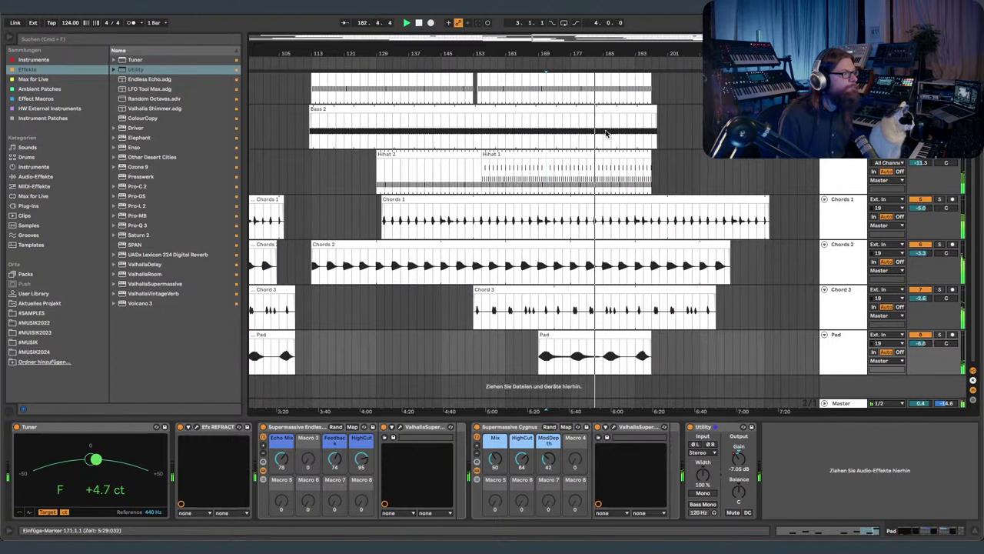
scroll(605, 132, up, 5)
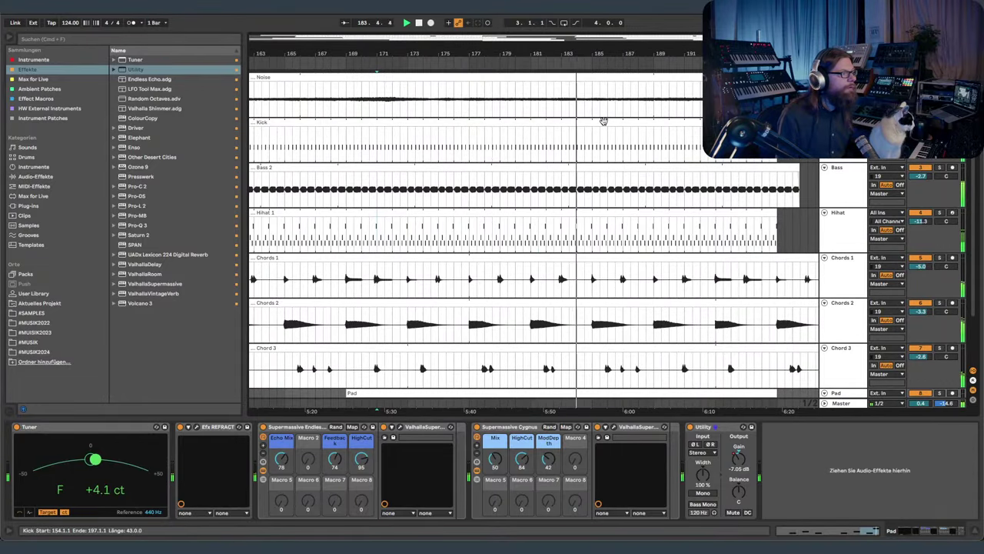
scroll(605, 121, down, 2)
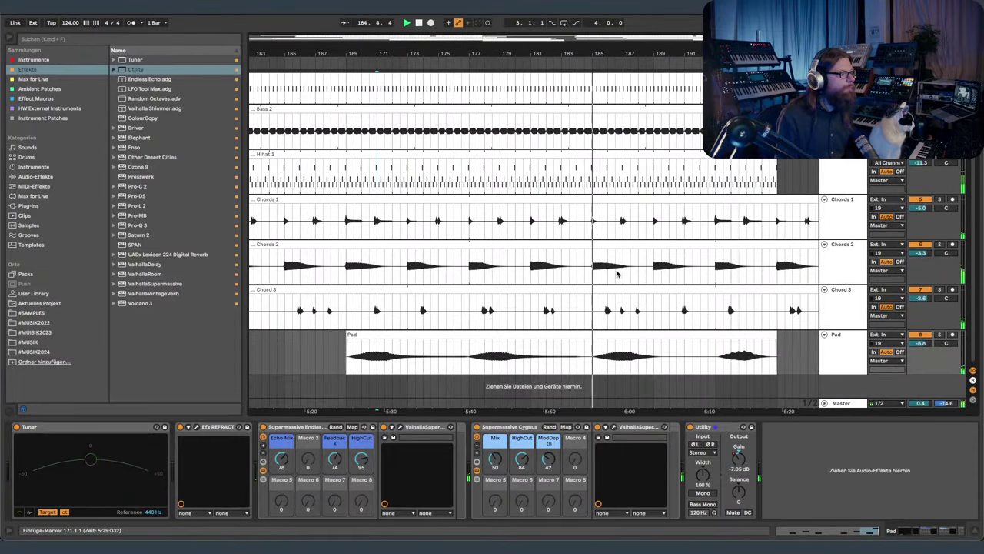
click(594, 266)
scroll(593, 260, up, 2)
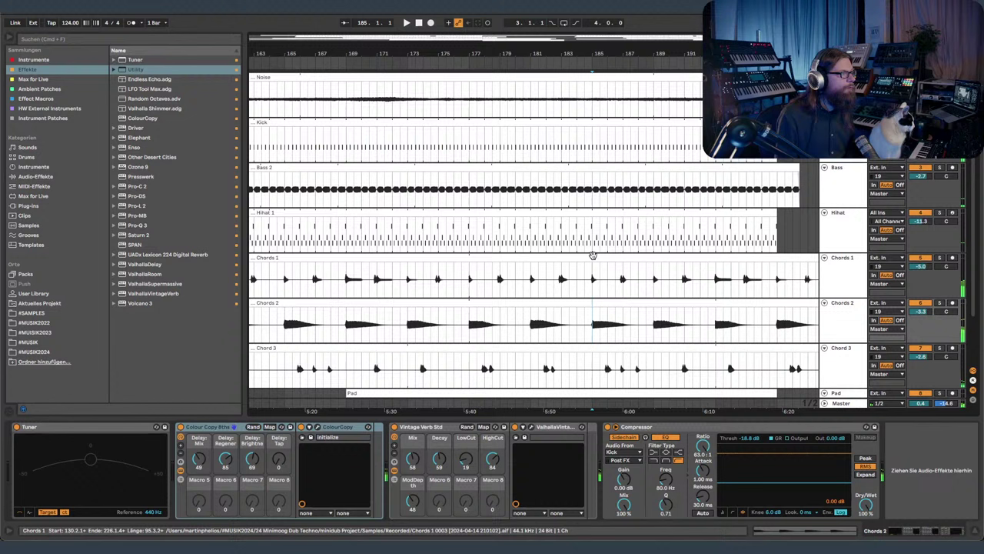
click(593, 148)
drag(595, 123, 694, 128)
drag(596, 150, 681, 149)
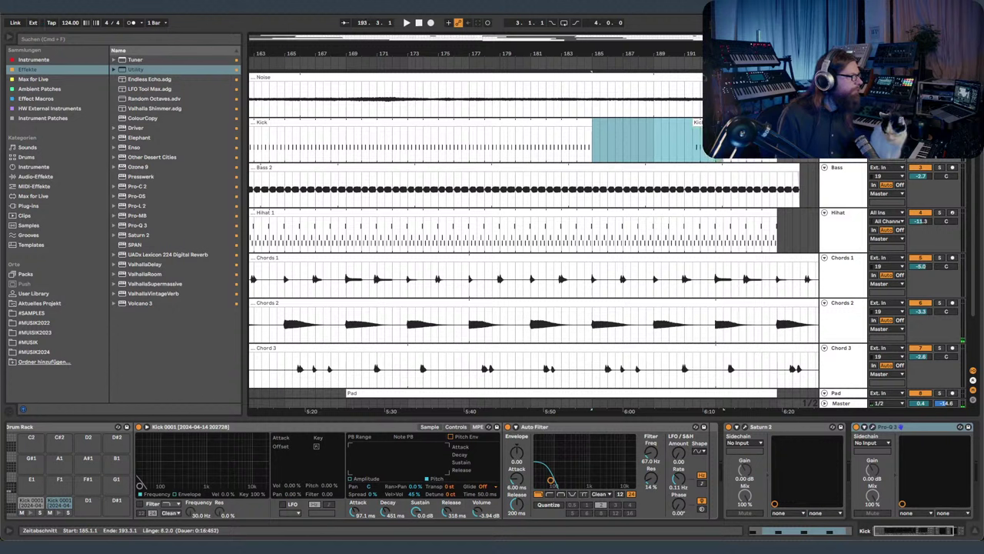
click(716, 123)
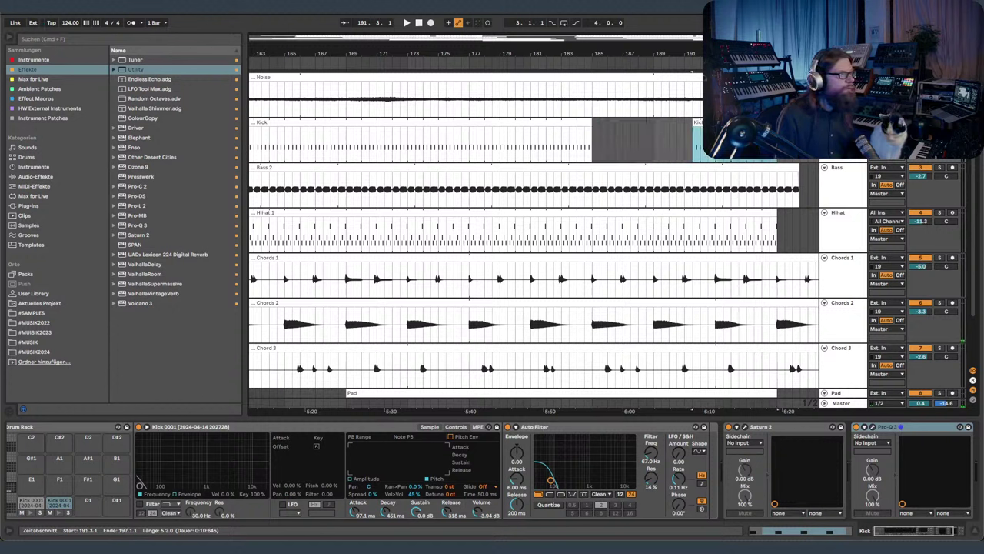
key(Delete)
drag(694, 54, 586, 54)
- Play from bar 185, shorten the copied Chord 3 clip to end at bar 197, and shorten Chords 1 to end just before bar 193
click(540, 149)
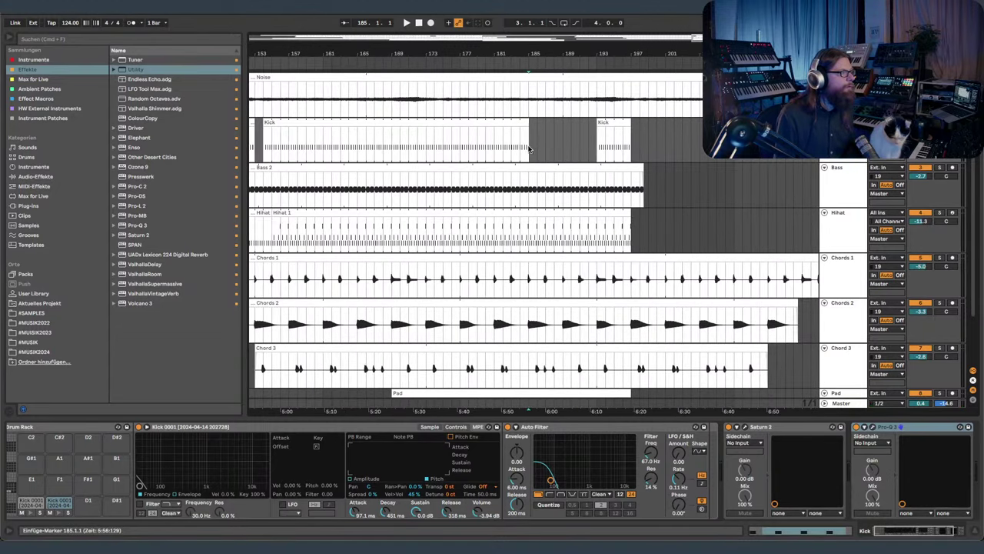
key(space)
scroll(581, 237, down, 2)
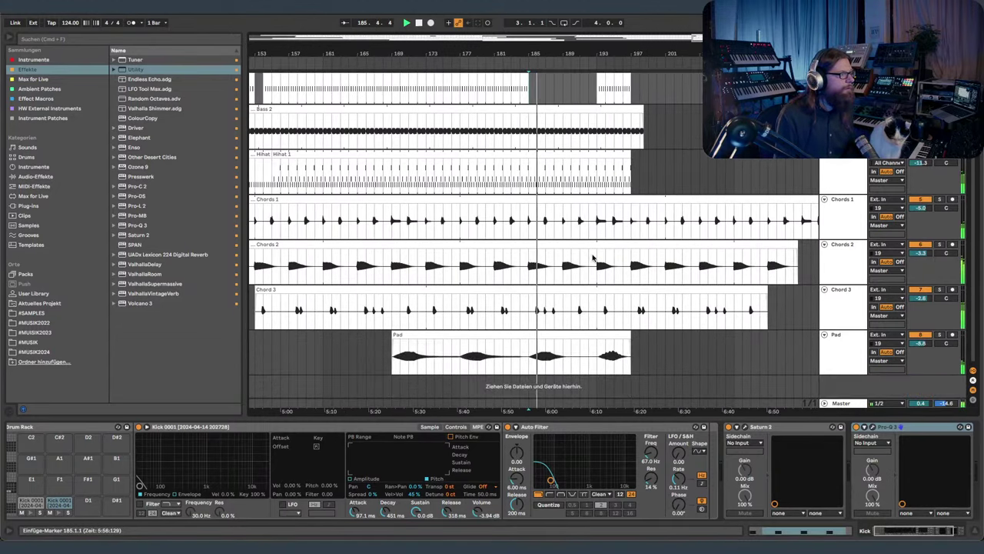
scroll(616, 269, up, 2)
scroll(616, 269, down, 2)
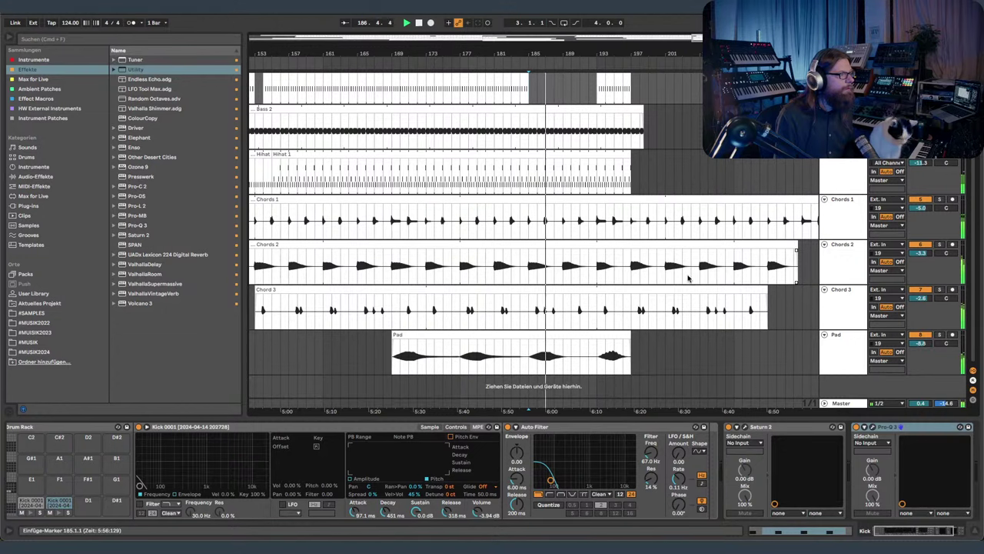
drag(767, 292, 629, 288)
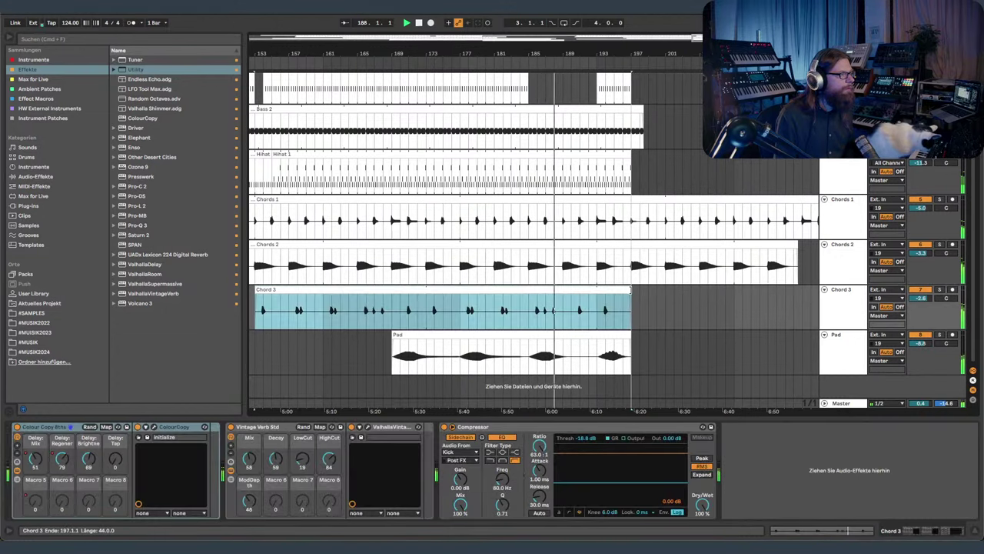
drag(667, 53, 615, 32)
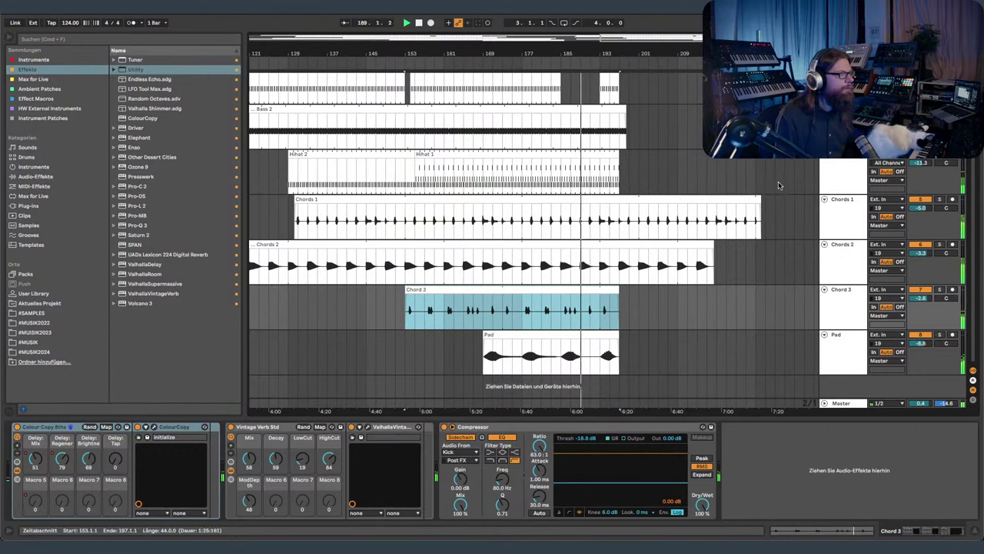
drag(761, 207, 597, 206)
drag(601, 53, 541, 64)
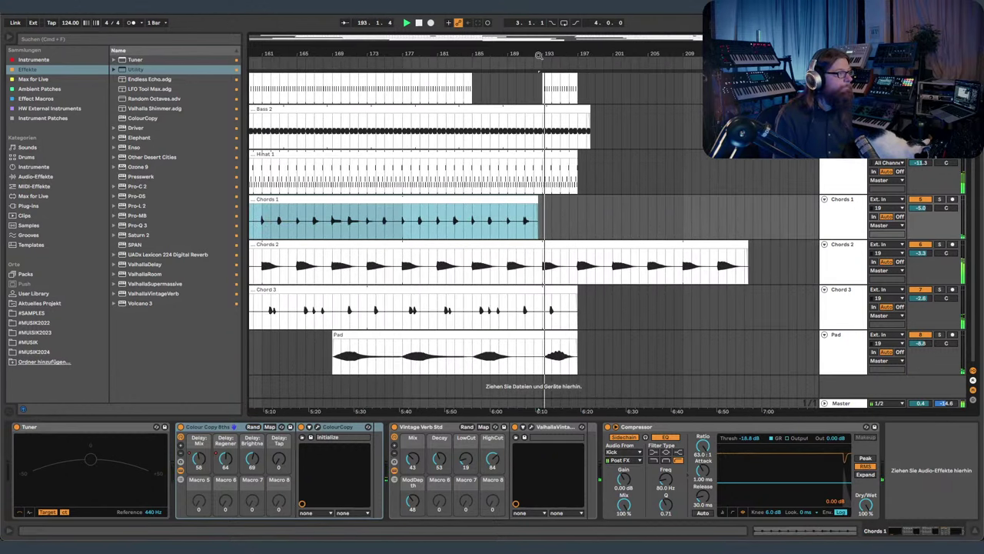
- Shorten the Hihat 1 clip to end at bar 193, check the passage by playing it, and extend the Chord 3 clip to bar 227
key(space)
drag(577, 154, 543, 154)
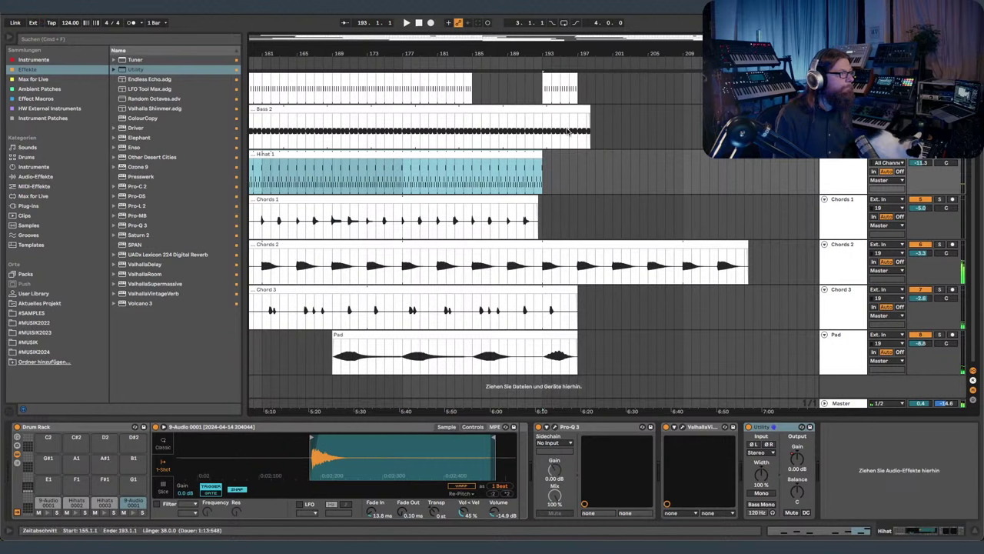
mouse_move(558, 54)
mouse_down()
mouse_move(546, 67)
mouse_move(614, 57)
mouse_up()
click(546, 175)
key(space)
key(space)
key(space)
drag(633, 291, 771, 291)
drag(603, 55, 604, 106)
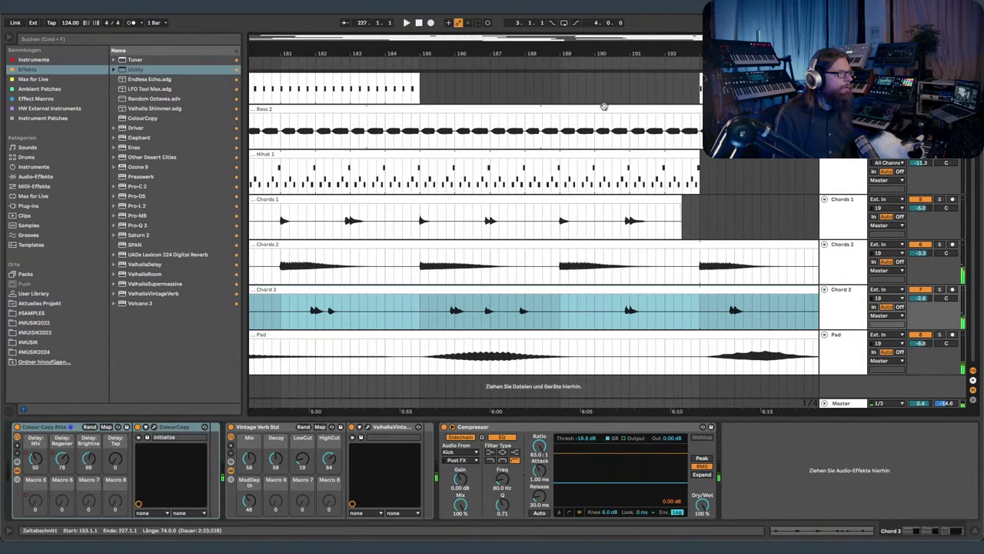
- Open the Chords 1 track's ColourCopy plug-in, turn on MIDI arrangement overdub, and shrink and move the plug-in window clear of the Chords 1 clip
click(856, 230)
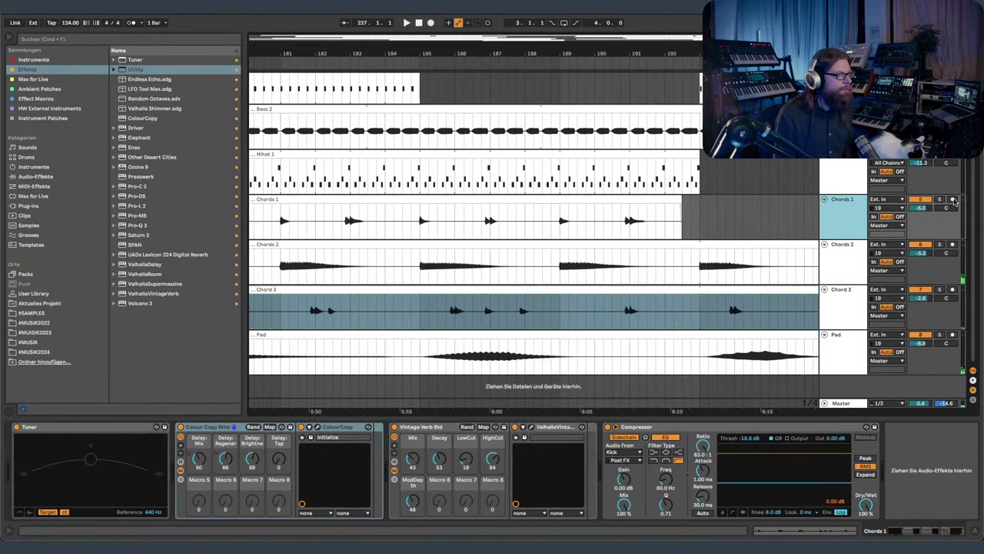
drag(496, 55, 497, 37)
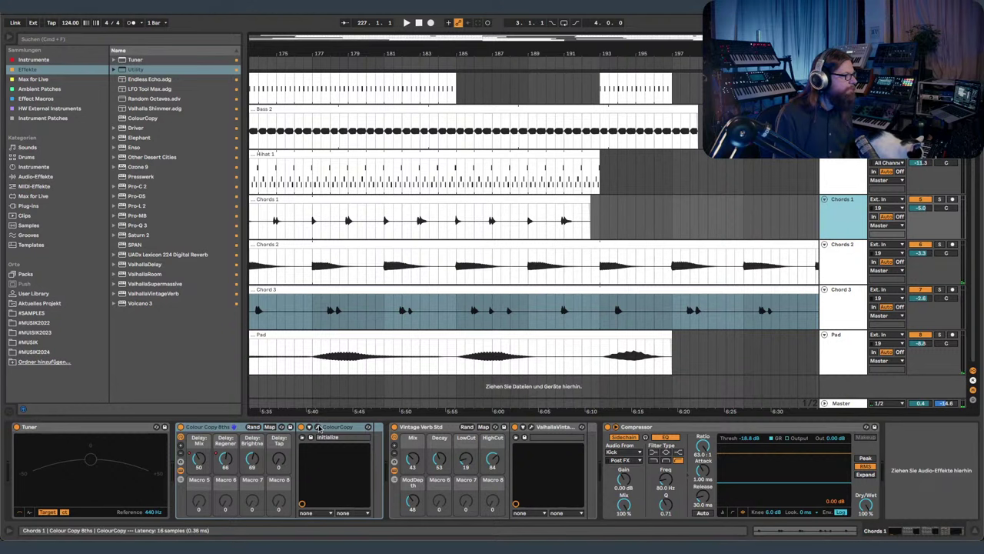
click(318, 429)
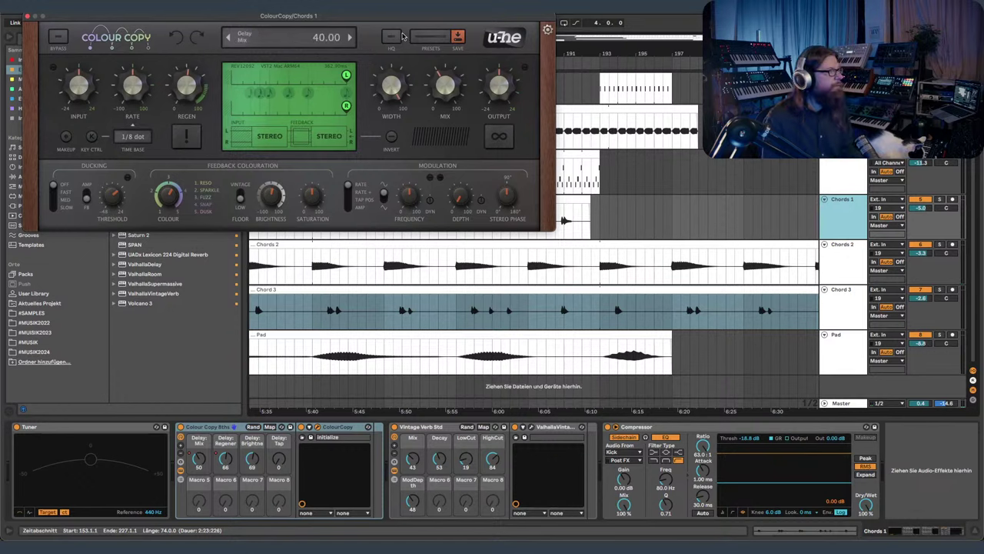
drag(400, 16, 428, 59)
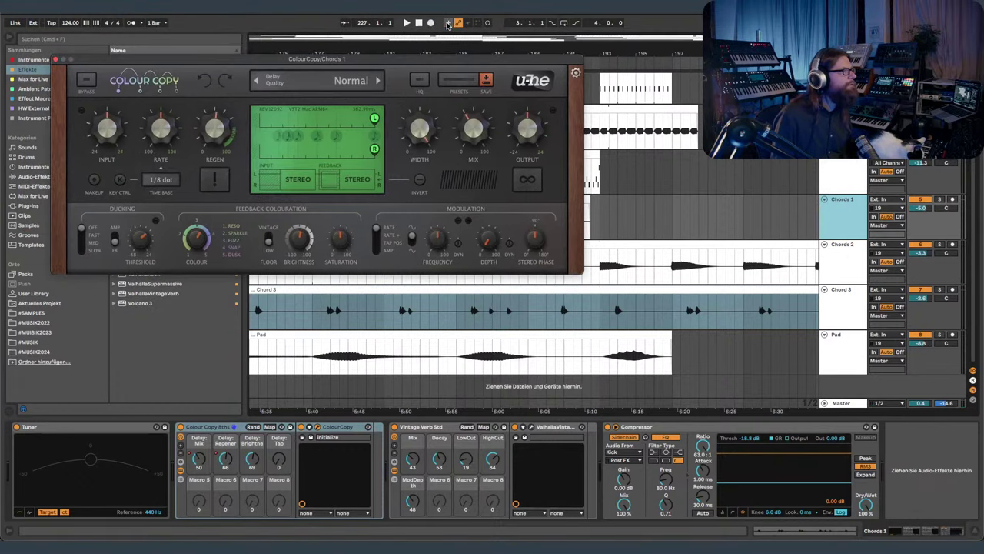
click(449, 23)
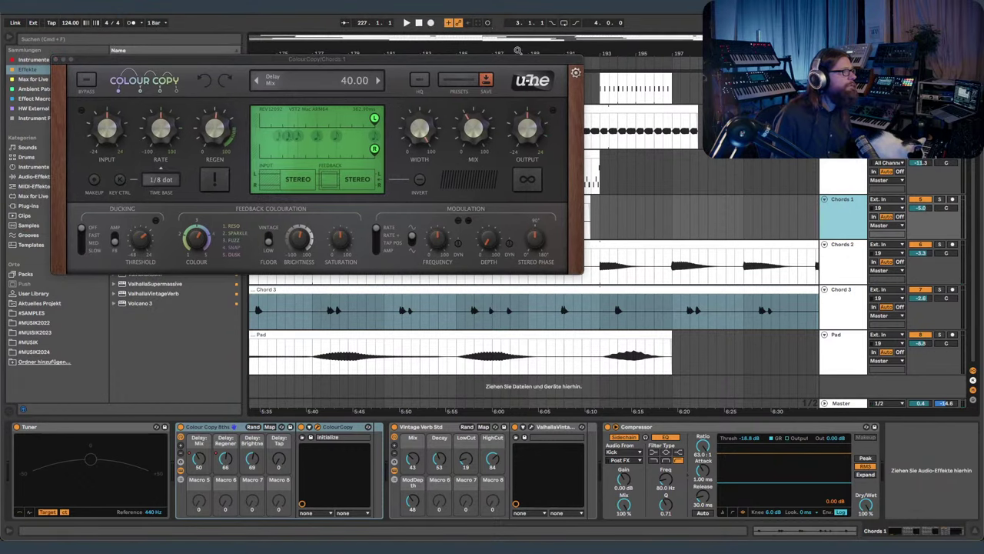
drag(512, 60, 541, 115)
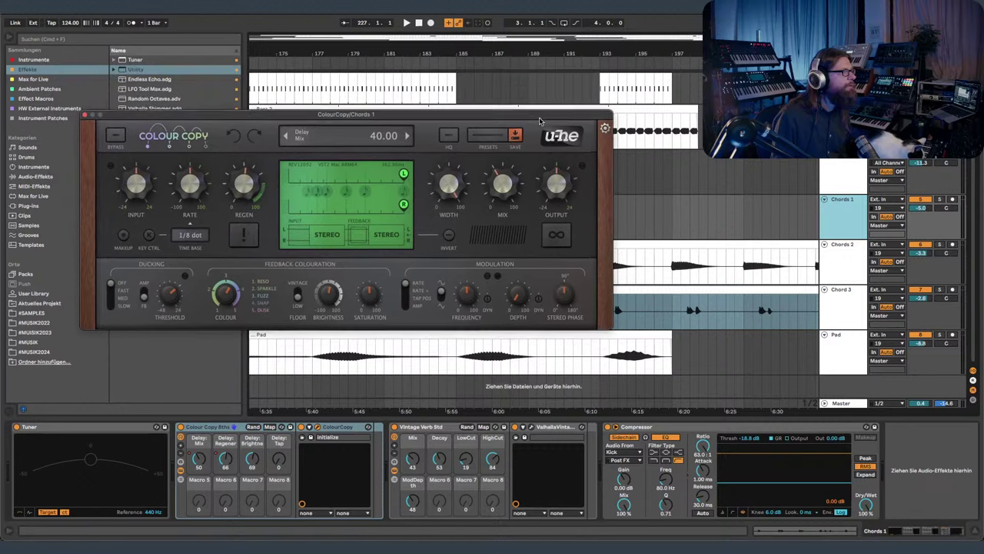
click(183, 131)
click(201, 143)
drag(213, 116, 147, 24)
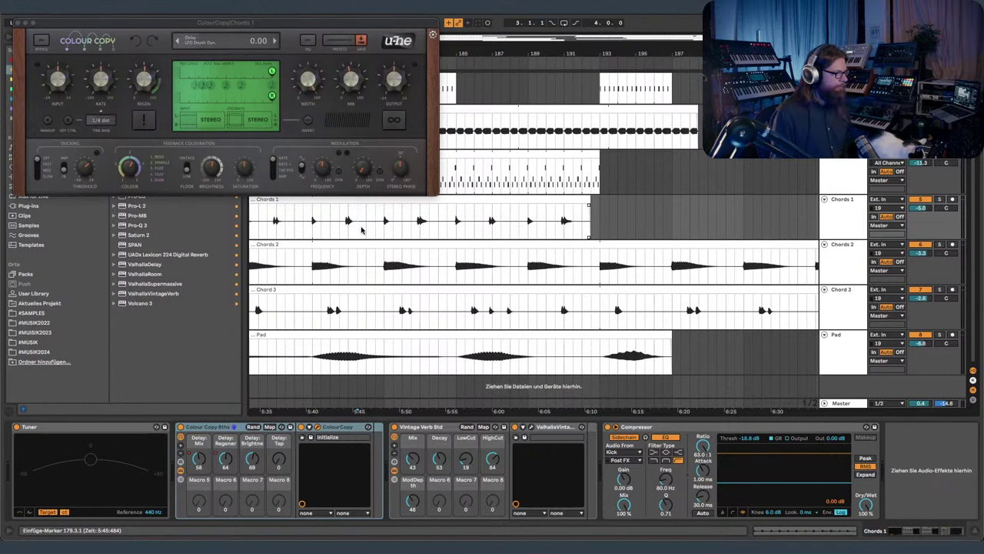
- Record Colour Copy Delay: Mix and Delay: Regeneration automation on Chords 1 from about bar 179 to bar 199
key(space)
drag(412, 24, 410, 38)
click(431, 23)
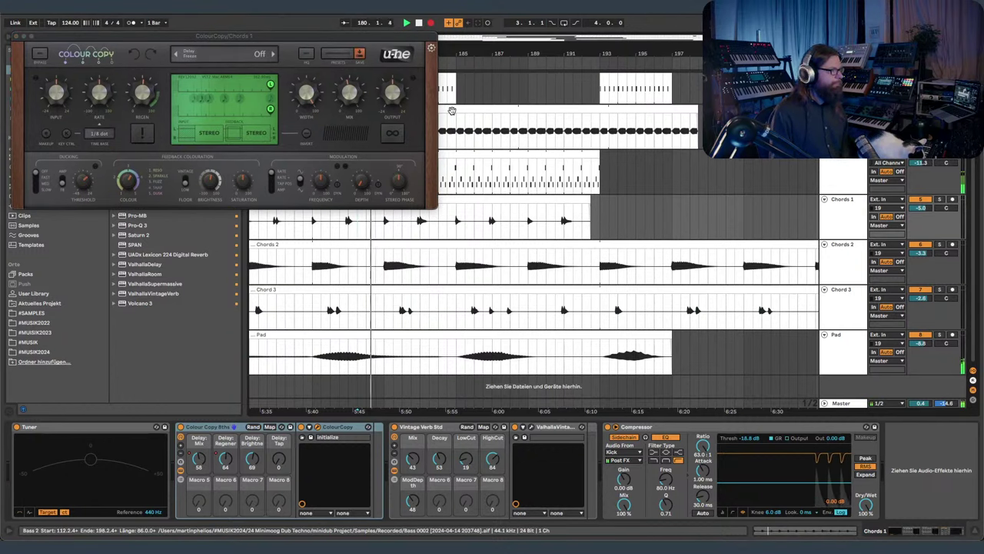
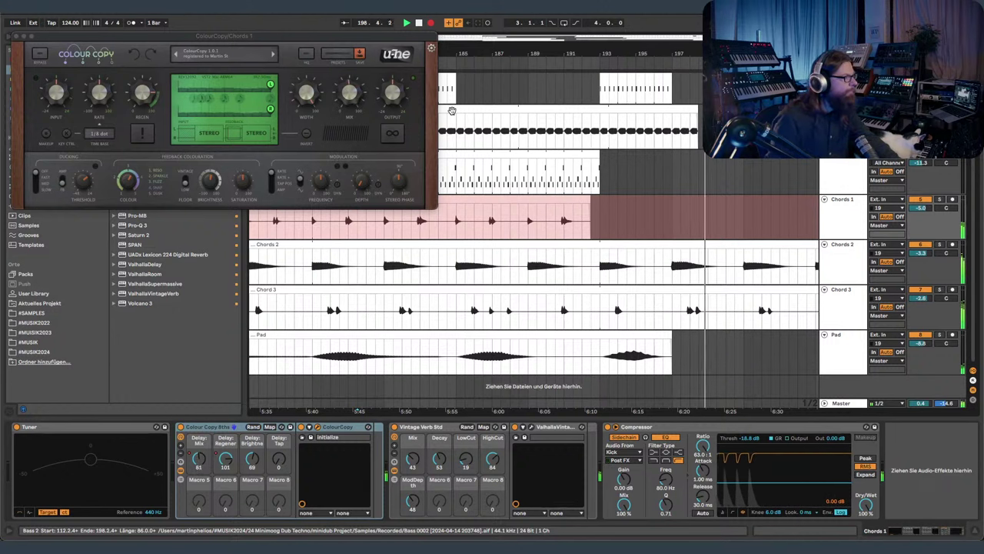
key(space)
- Smooth the abrupt drops after bar 198 in the Chords 1 Delay: Mix and Delay: Regeneration automation into gradual falls, and close the ColourCopy window
key(a)
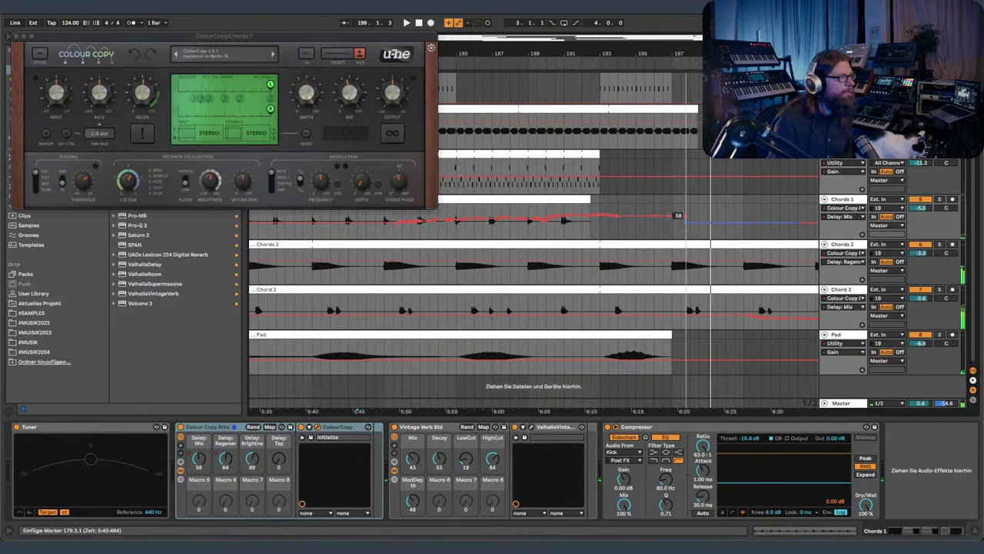
drag(736, 221, 705, 224)
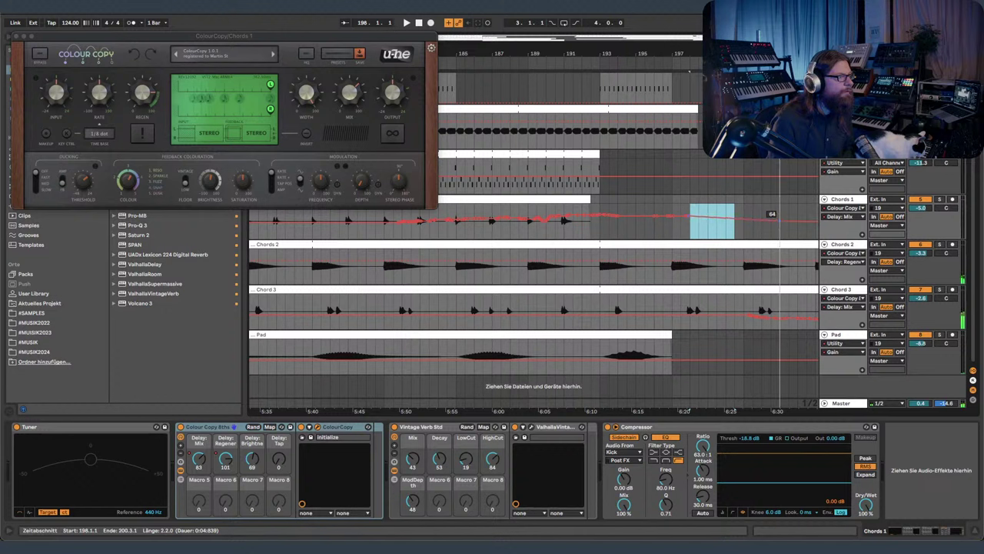
drag(780, 220, 784, 212)
click(844, 216)
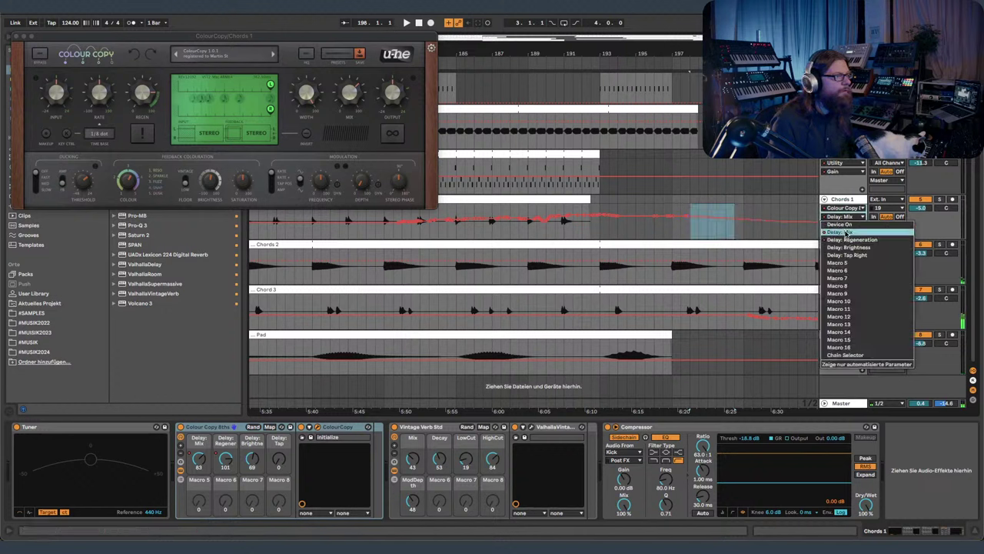
click(846, 237)
drag(713, 224, 789, 215)
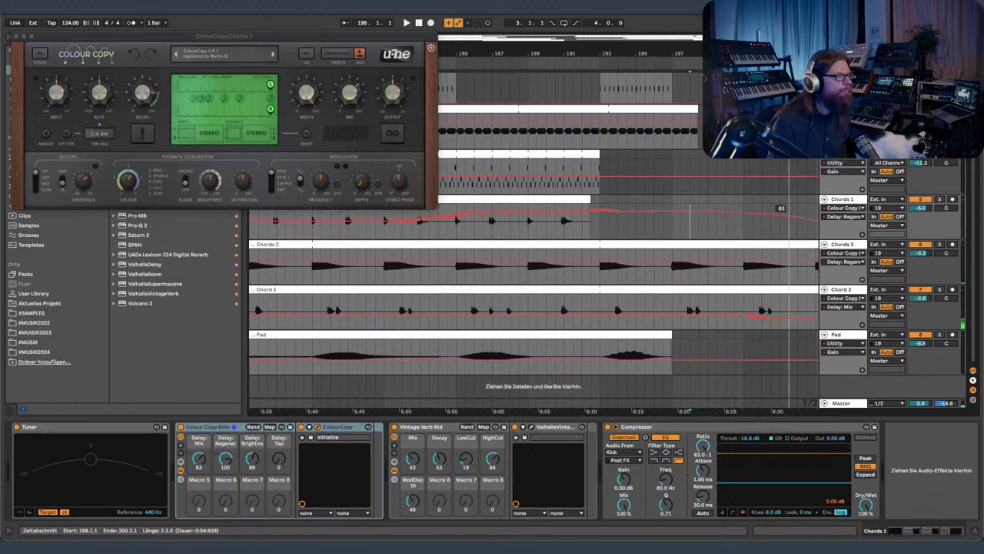
scroll(742, 219, up, 3)
scroll(742, 219, down, 5)
key(a)
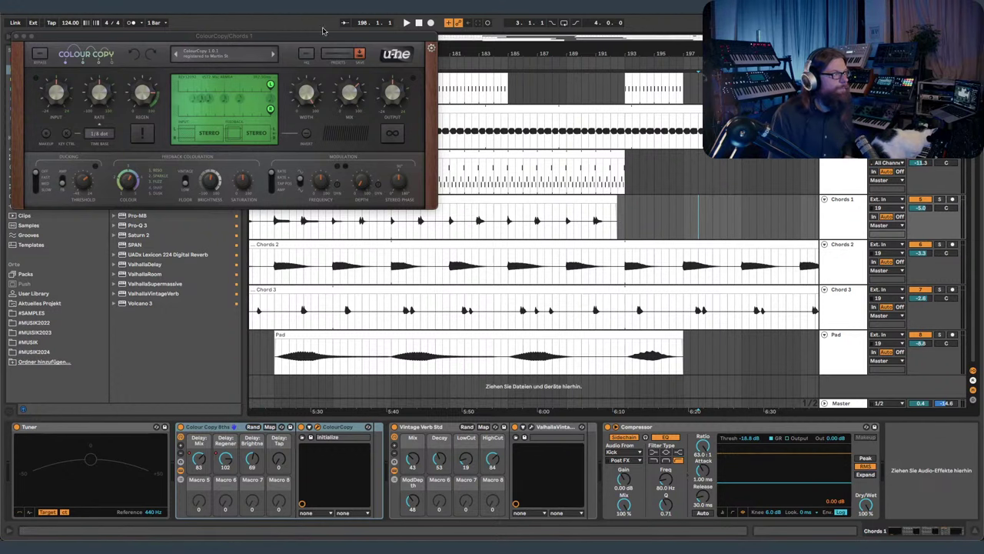
click(16, 36)
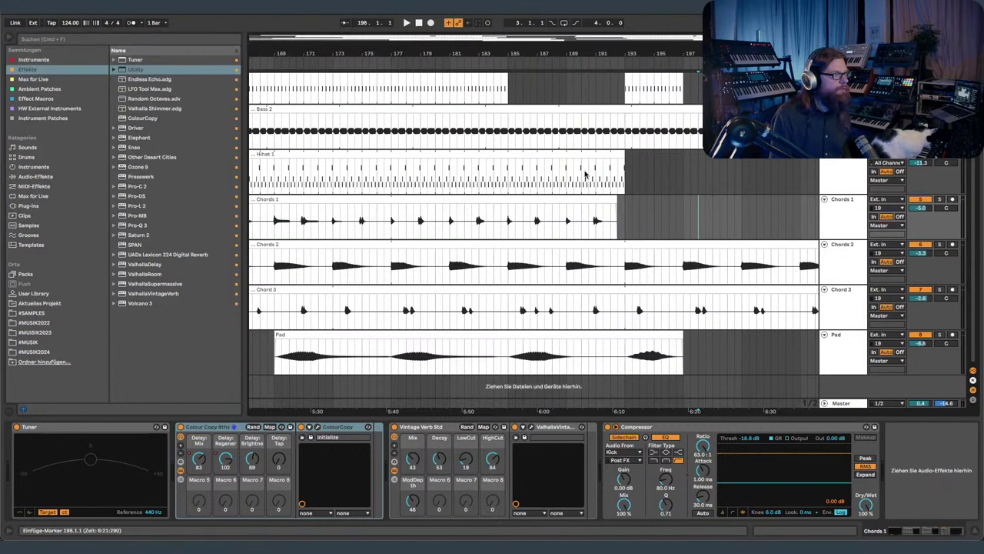
- Extend the last Kick clip to bar 221 and the Bass 2 clip to about bar 223
drag(664, 42, 607, 26)
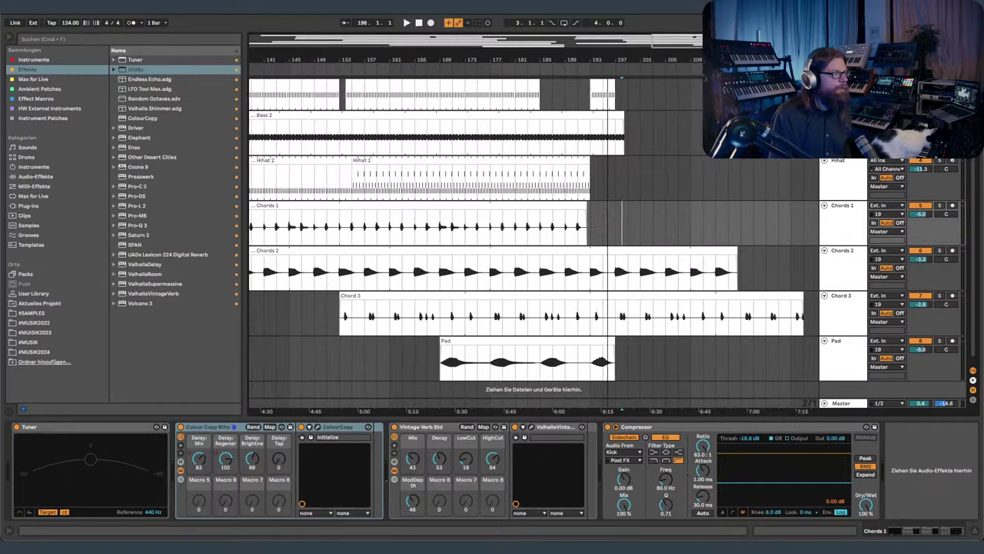
scroll(605, 142, up, 3)
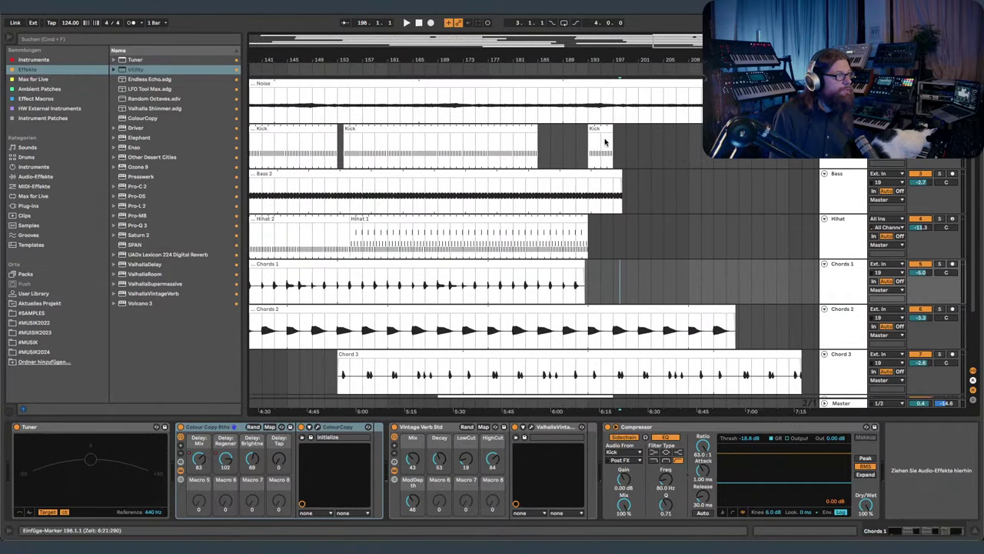
drag(610, 129, 764, 128)
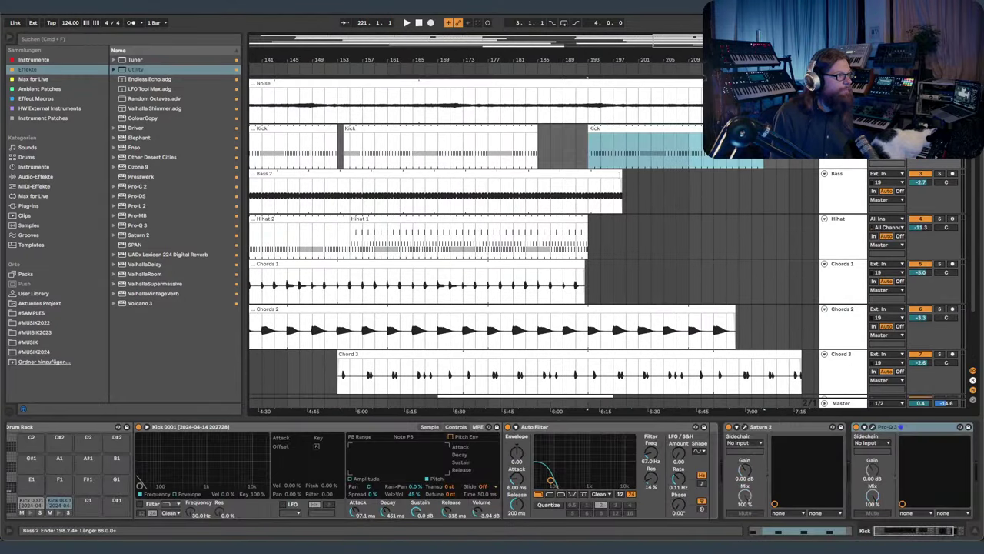
drag(619, 176, 782, 176)
- Play from about bar 179 and trim the end of the Hihat 1 clip to 192.4.3
scroll(630, 231, down, 3)
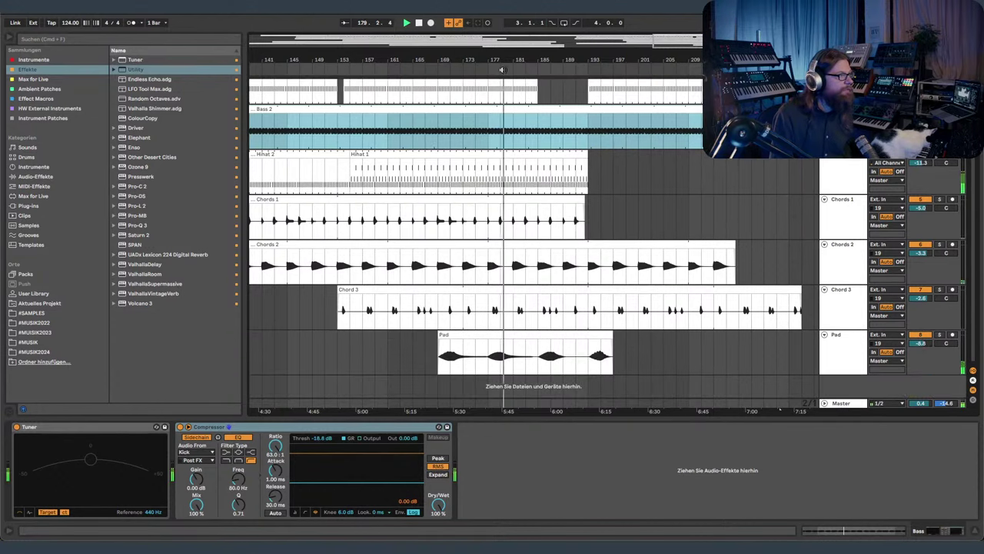
scroll(646, 195, up, 3)
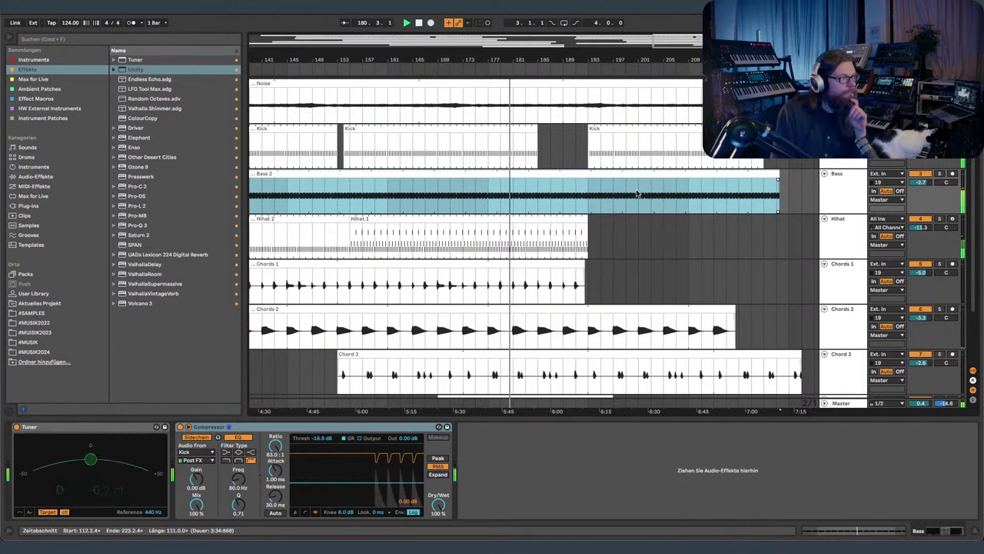
scroll(637, 193, down, 3)
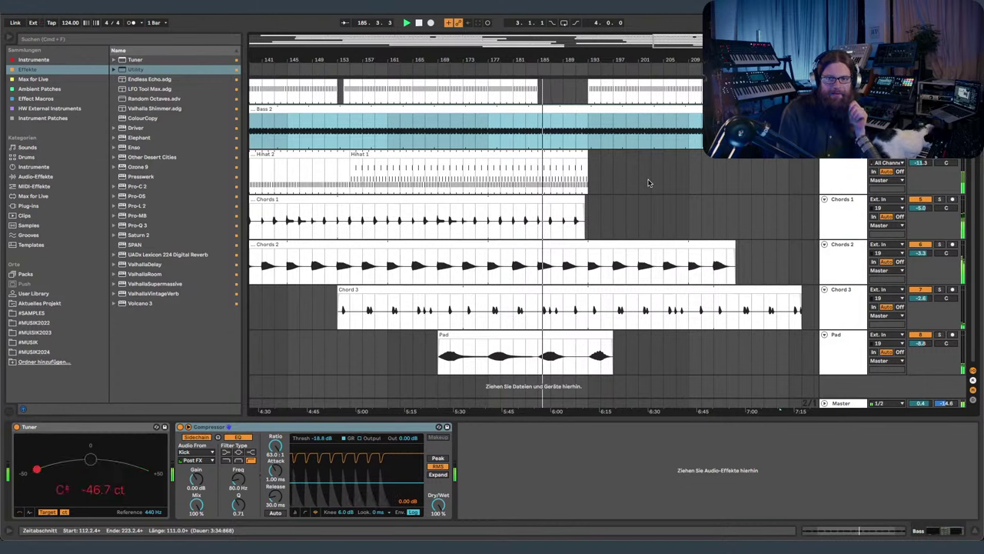
mouse_move(568, 57)
mouse_down()
mouse_move(573, 46)
mouse_move(573, 63)
mouse_up()
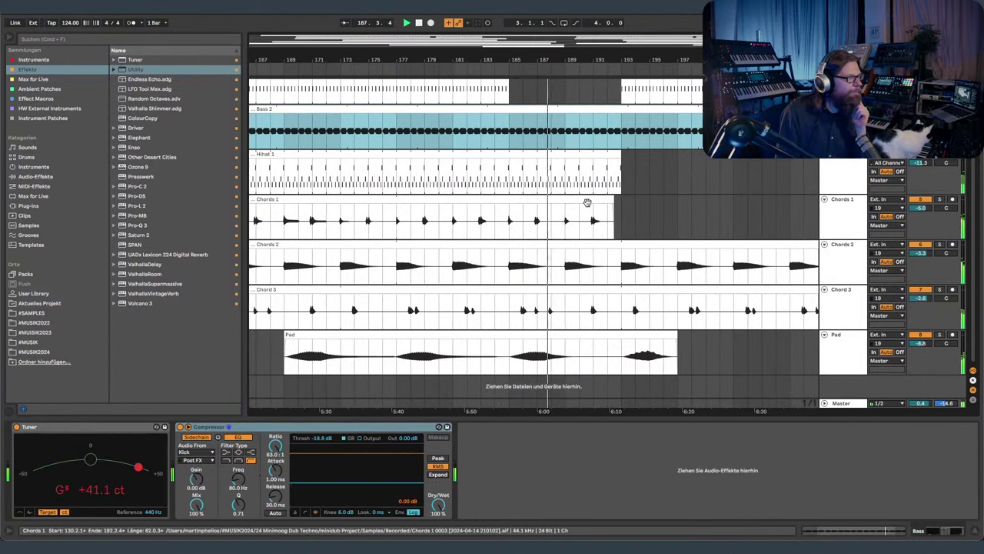
scroll(588, 206, up, 2)
click(842, 230)
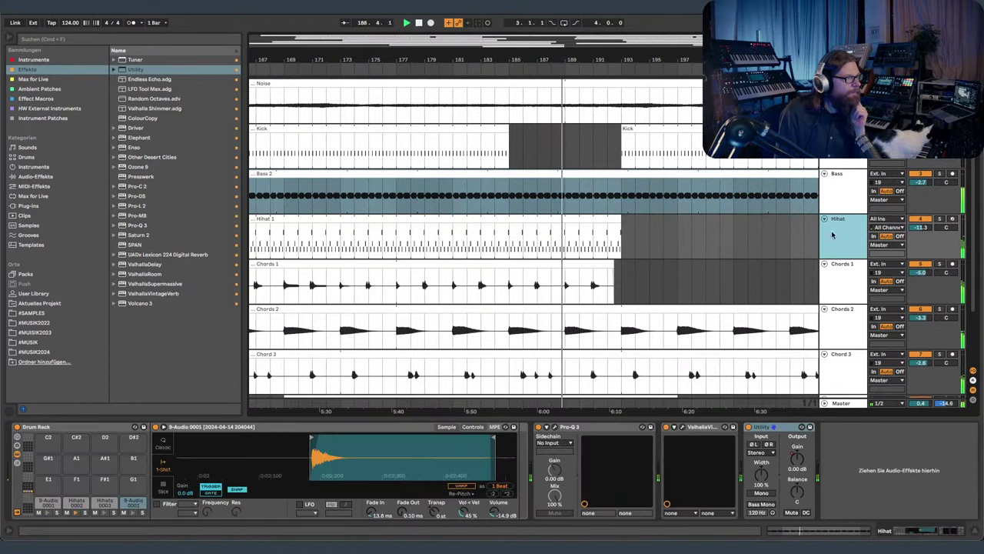
scroll(850, 200, down, 2)
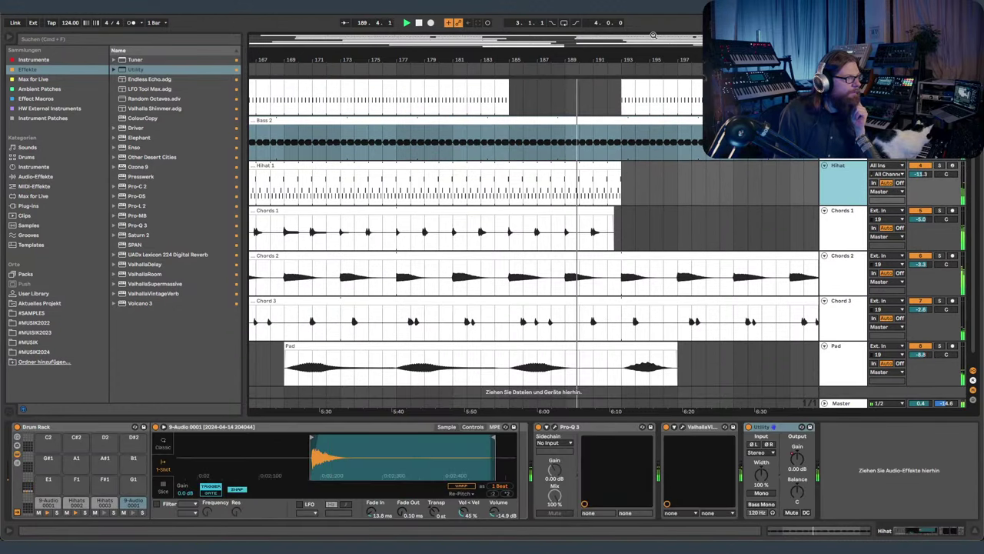
drag(634, 59, 629, 75)
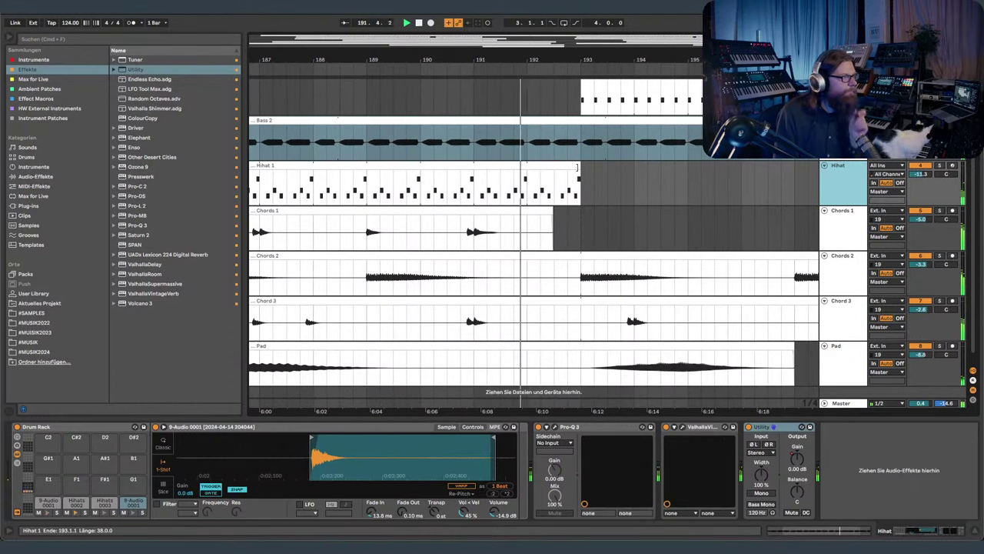
drag(579, 166, 575, 166)
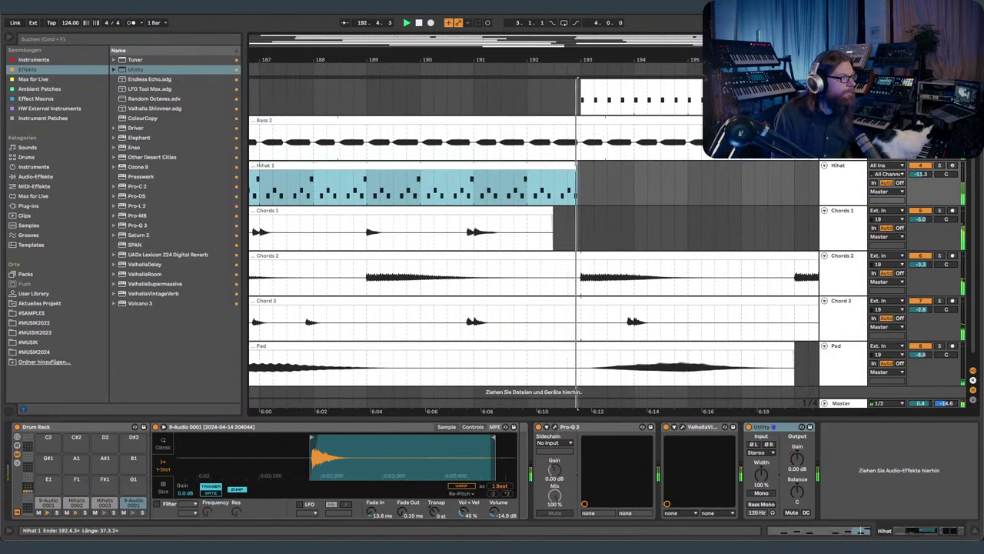
drag(579, 60, 595, 28)
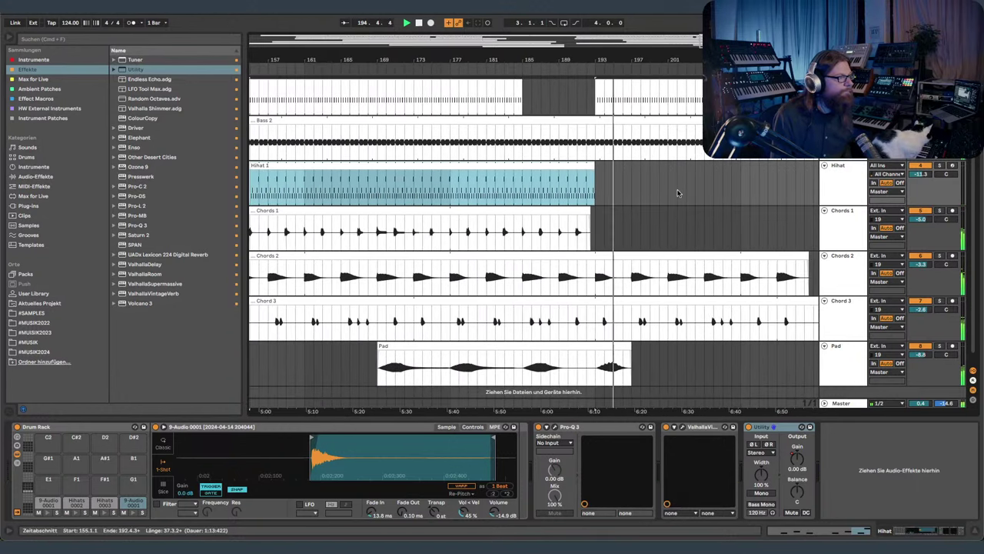
- Show the automation and clear the Colour Copy Delay: Mix automation on Chord 3 from bar 196 to bar 224
drag(644, 51, 653, 29)
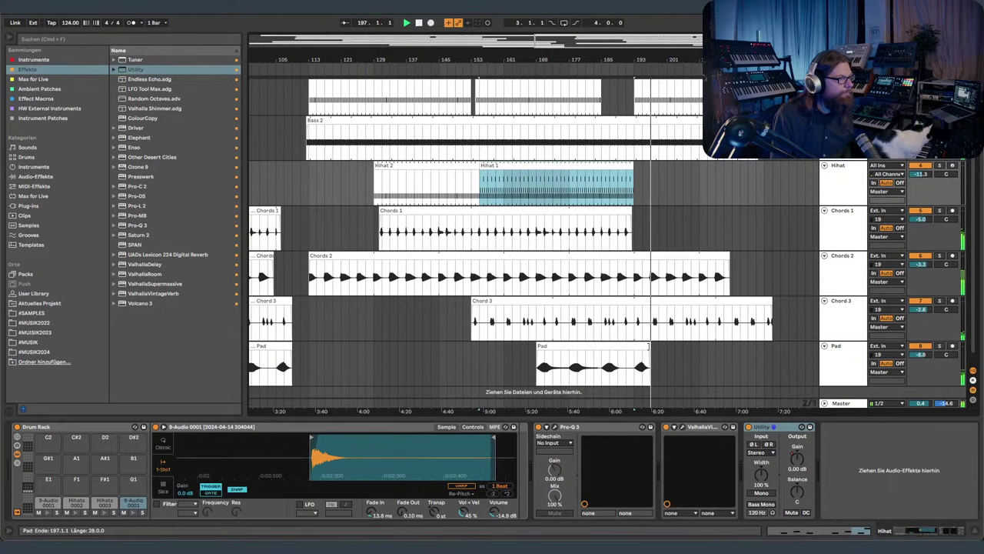
drag(724, 58, 695, 83)
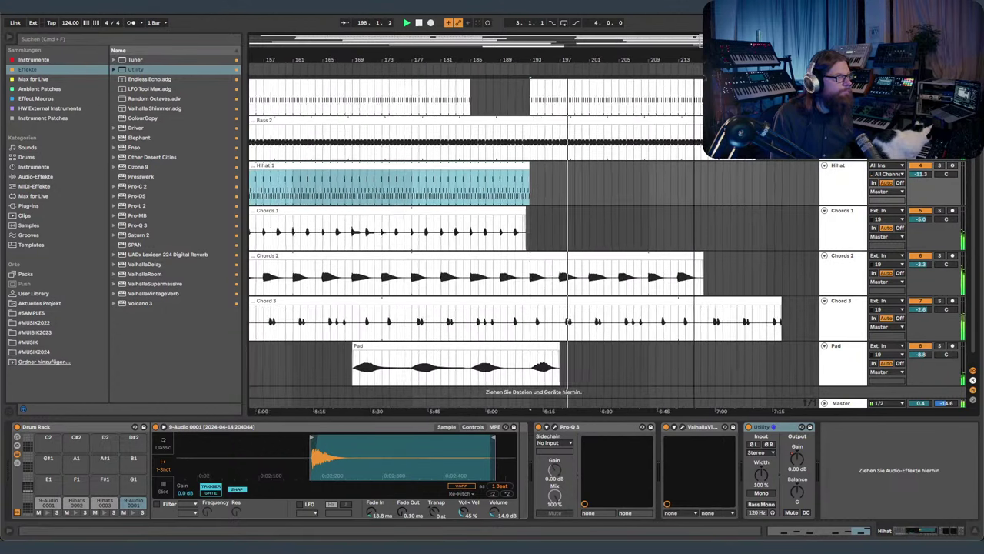
scroll(658, 285, up, 2)
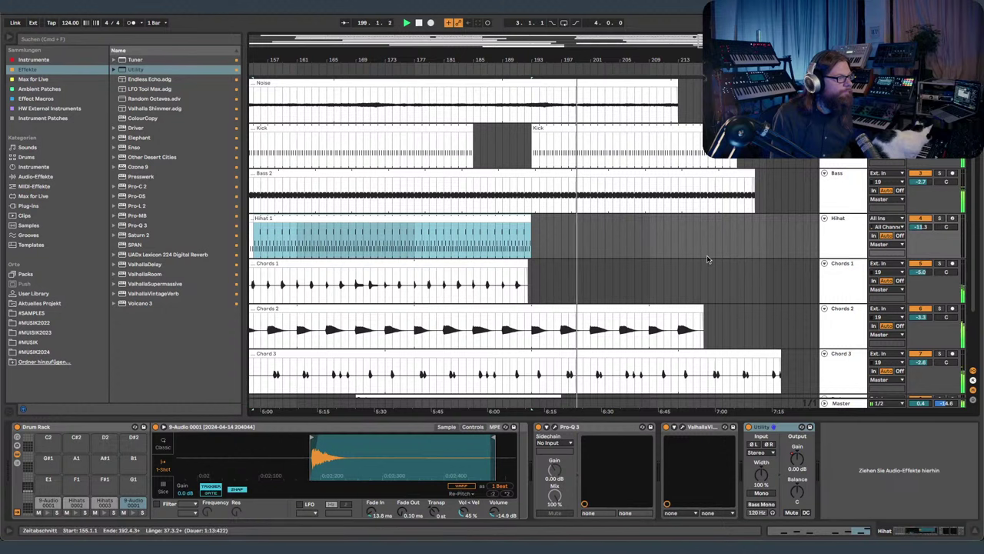
scroll(708, 260, down, 2)
click(837, 315)
key(a)
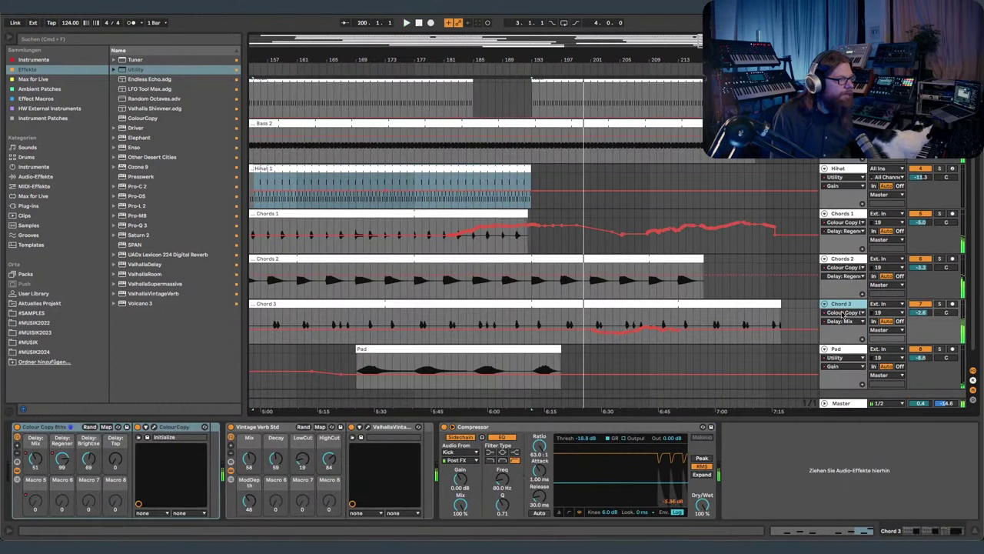
drag(554, 327, 757, 340)
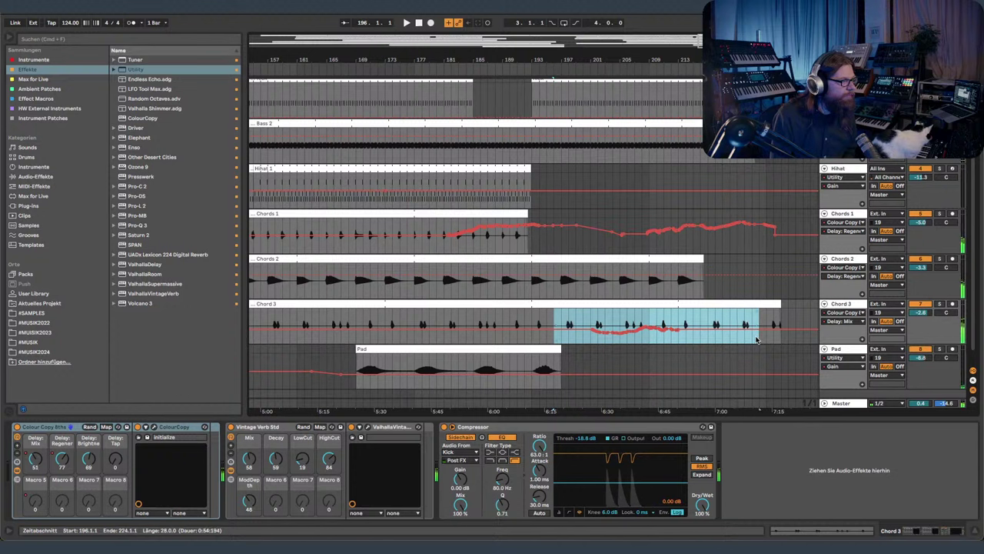
- Switch the Chord 3 automation lane to Colour Copy Delay: Regeneration and clear its curve from bar 192 to bar 216
click(846, 312)
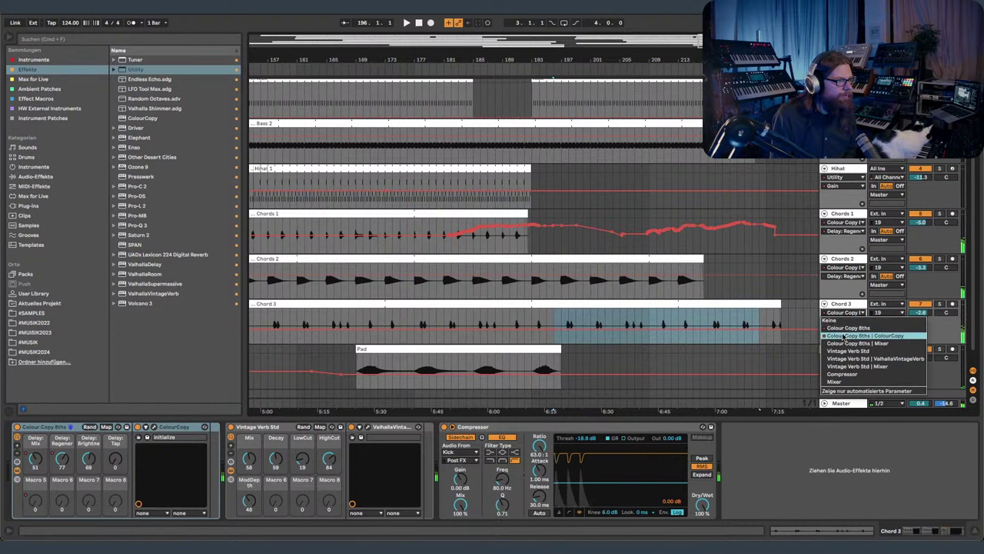
click(844, 336)
click(844, 321)
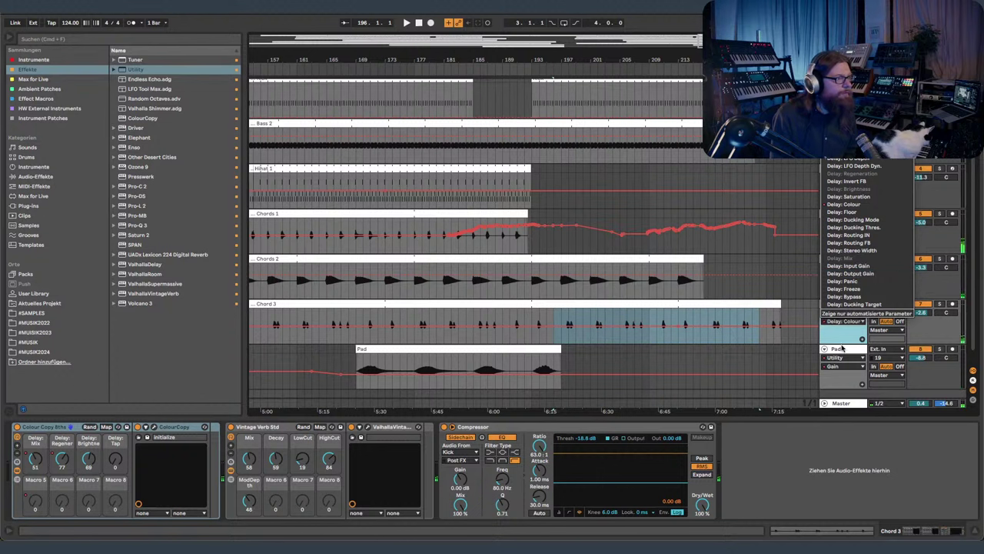
click(842, 348)
click(844, 320)
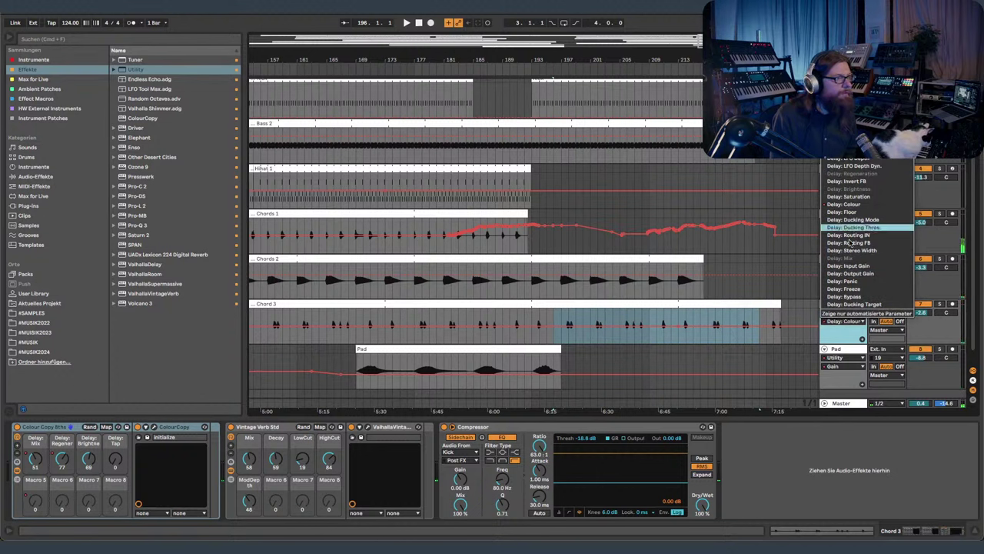
click(835, 331)
click(65, 460)
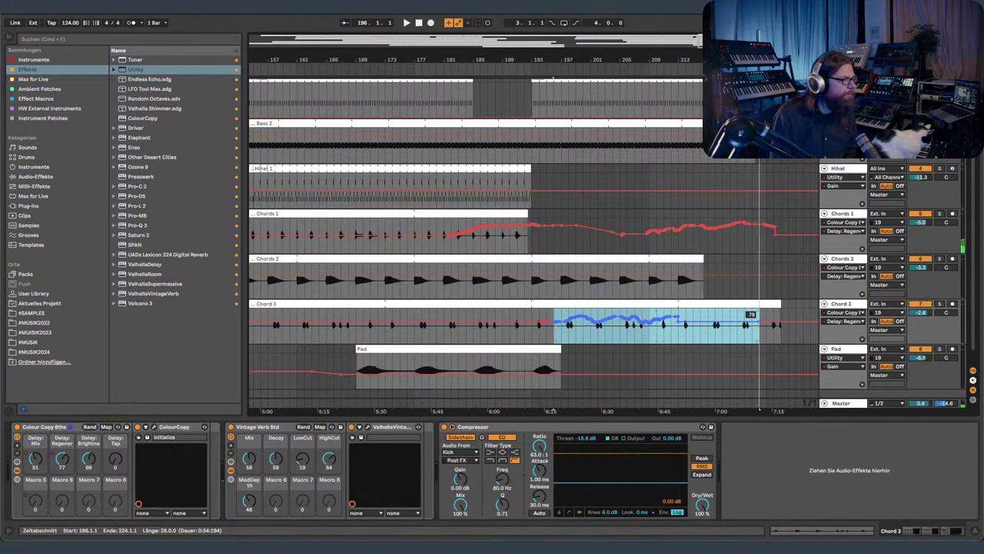
drag(526, 338, 688, 338)
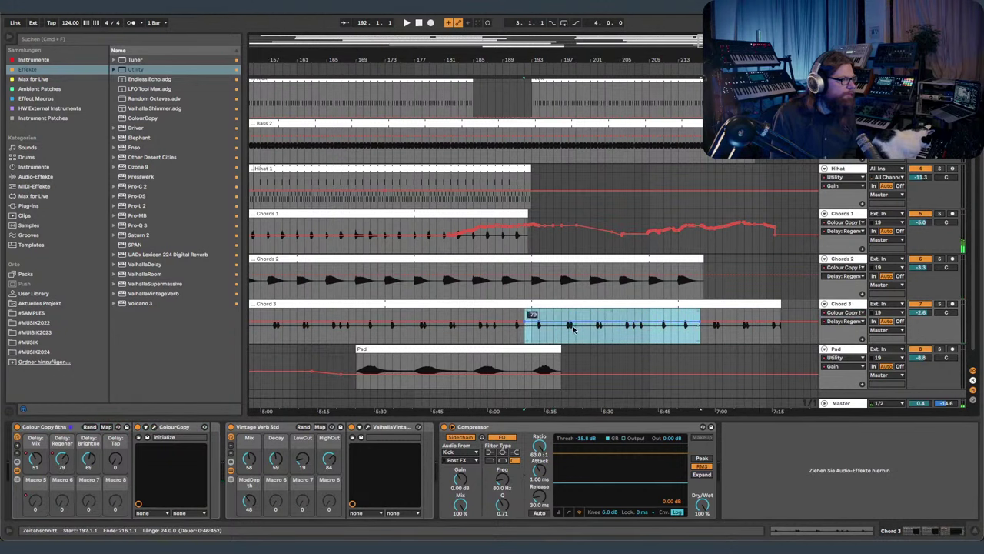
- Draw a rising ValhallaVintageVerb Mix automation on Hihat from bar 185 towards the end of the Hihat 1 clip, and close the reverb window
click(796, 225)
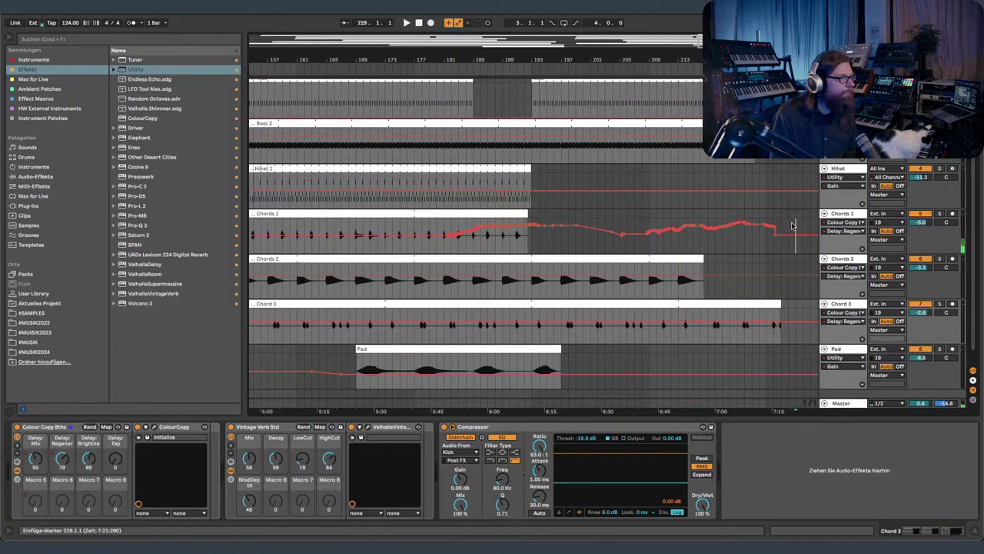
mouse_move(527, 56)
mouse_down()
mouse_move(652, 24)
mouse_move(554, 71)
mouse_move(510, 67)
mouse_up()
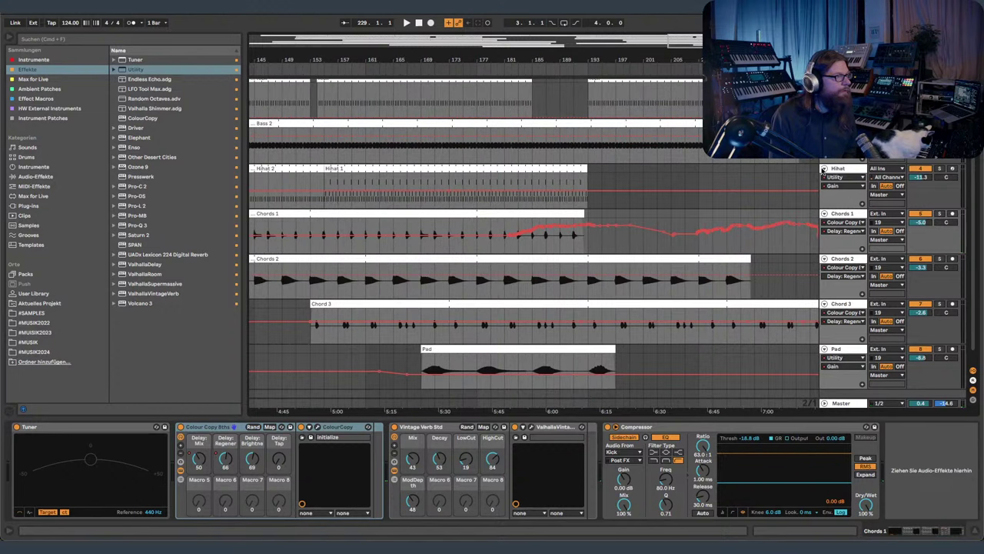
click(835, 168)
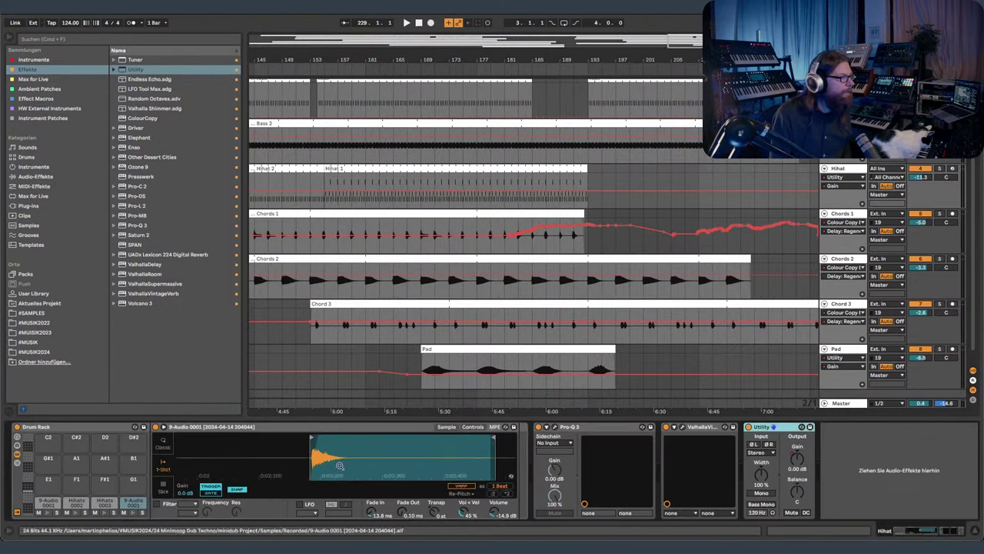
click(687, 431)
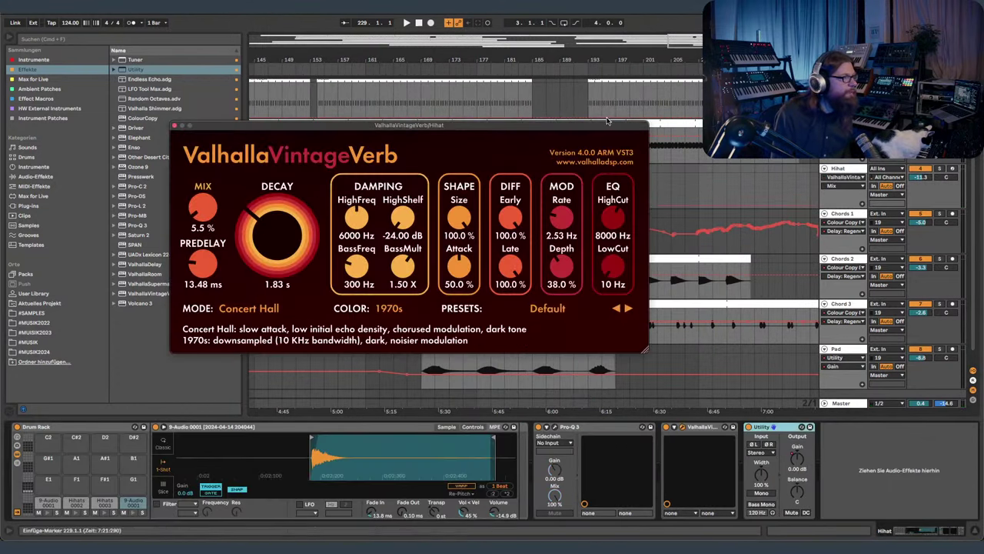
drag(607, 122, 720, 243)
click(531, 192)
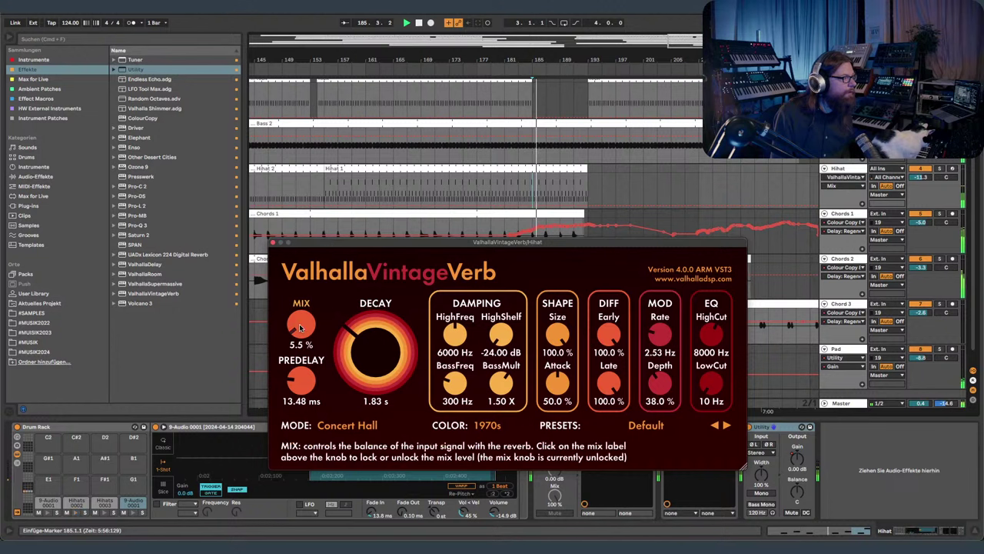
drag(533, 207, 574, 192)
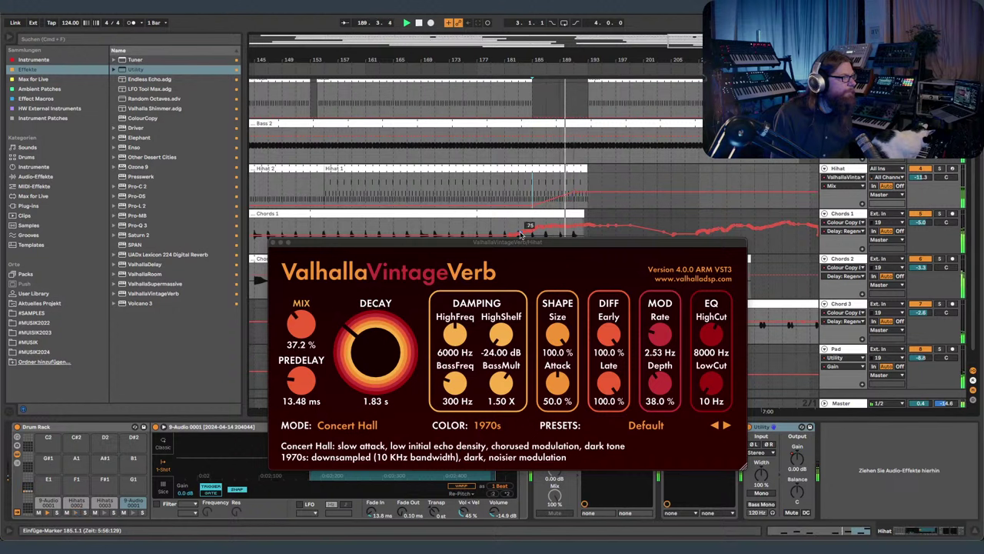
click(273, 243)
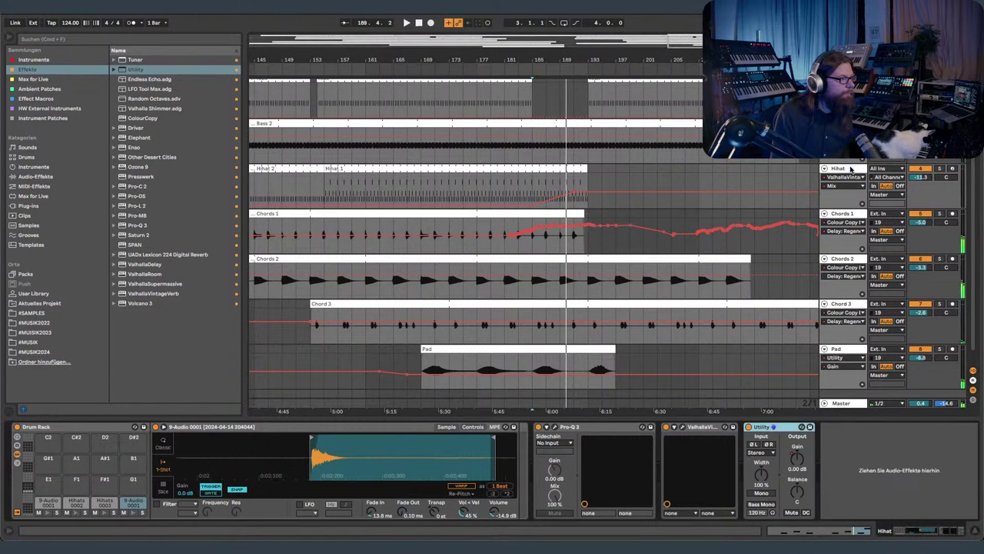
- Draw a falling Utility Gain automation on Hihat from about bar 185 to about -27 dB at bar 193, playing from bar 183
click(803, 459)
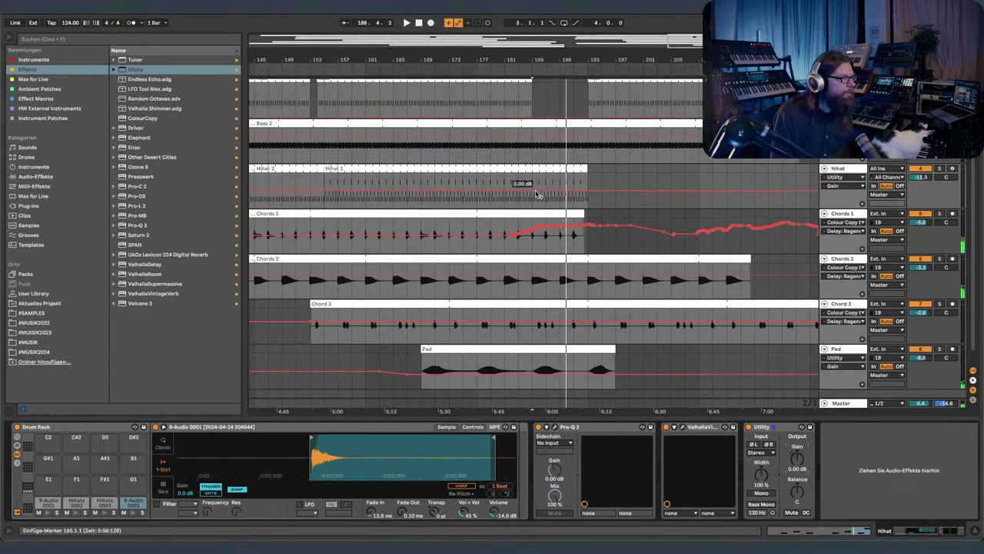
drag(589, 195, 589, 206)
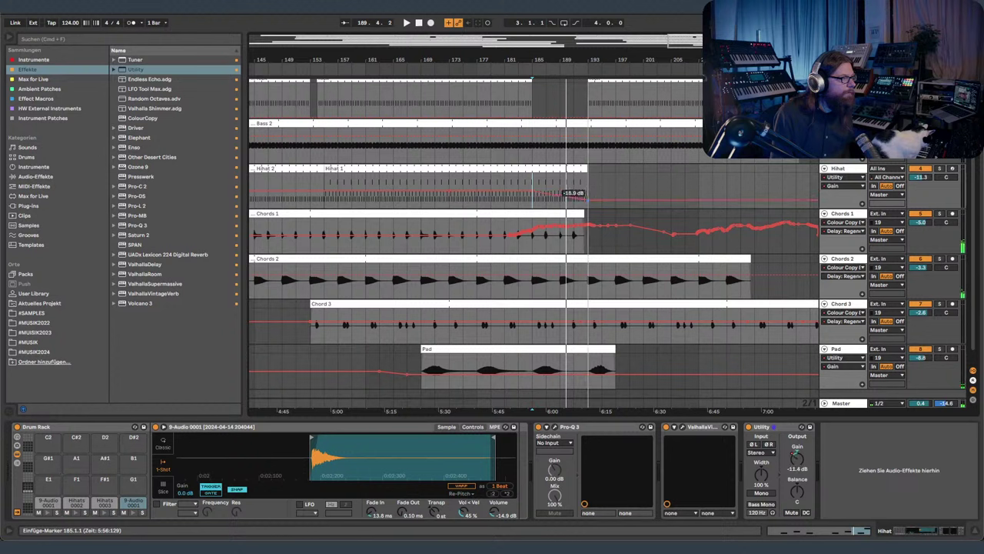
click(518, 185)
key(space)
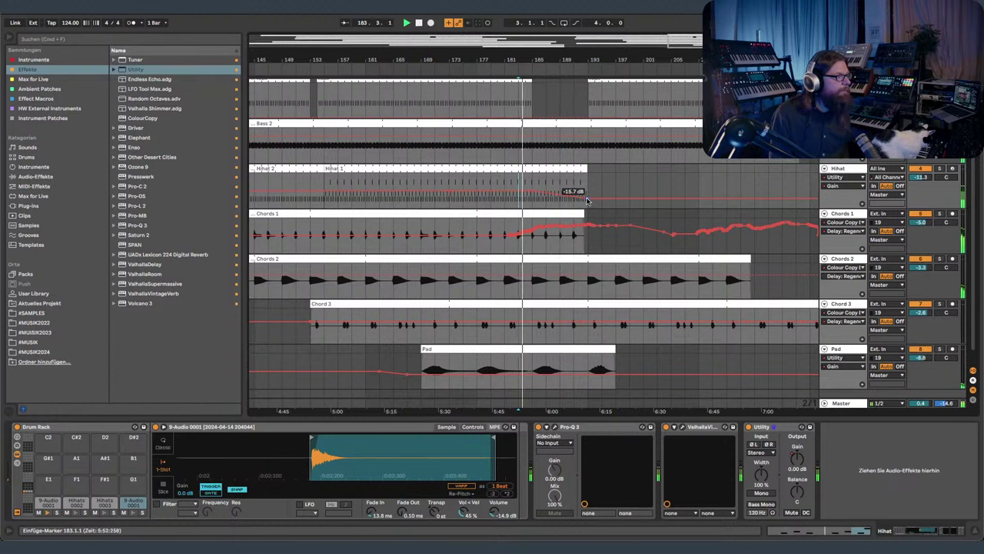
drag(587, 201, 587, 201)
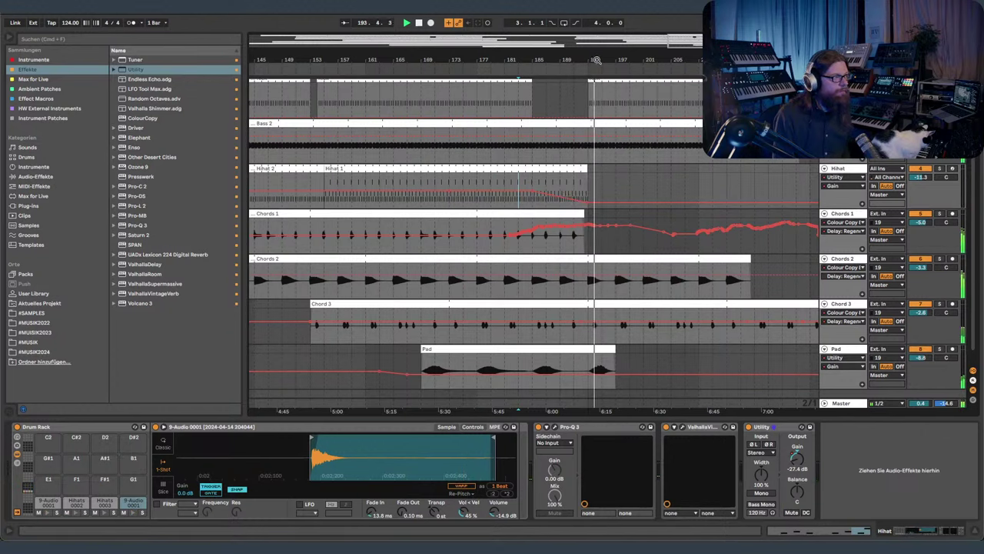
- Compare the Chord 3 Delay: Regeneration automation in the second part with the first part during playback
key(a)
drag(598, 57, 583, 39)
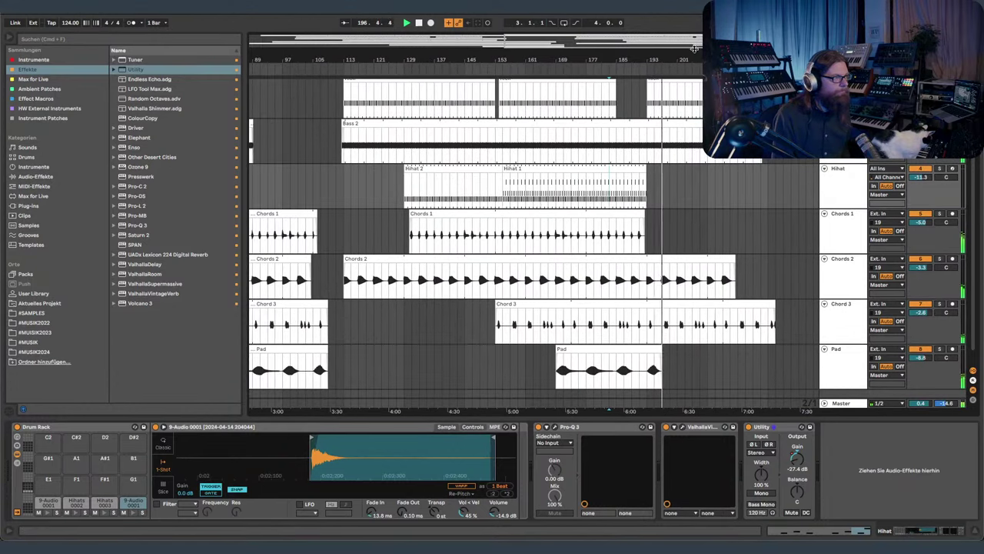
drag(690, 59, 674, 82)
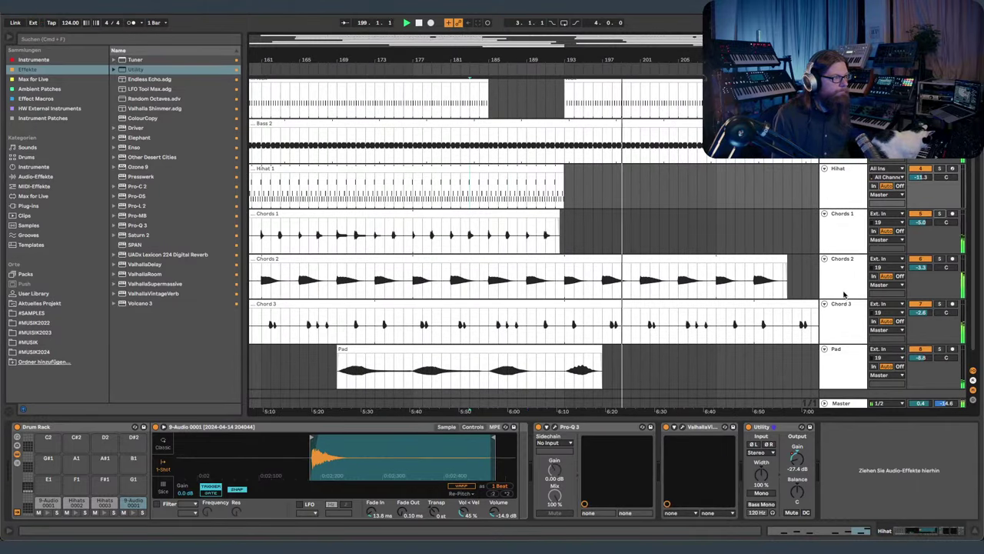
click(841, 304)
key(a)
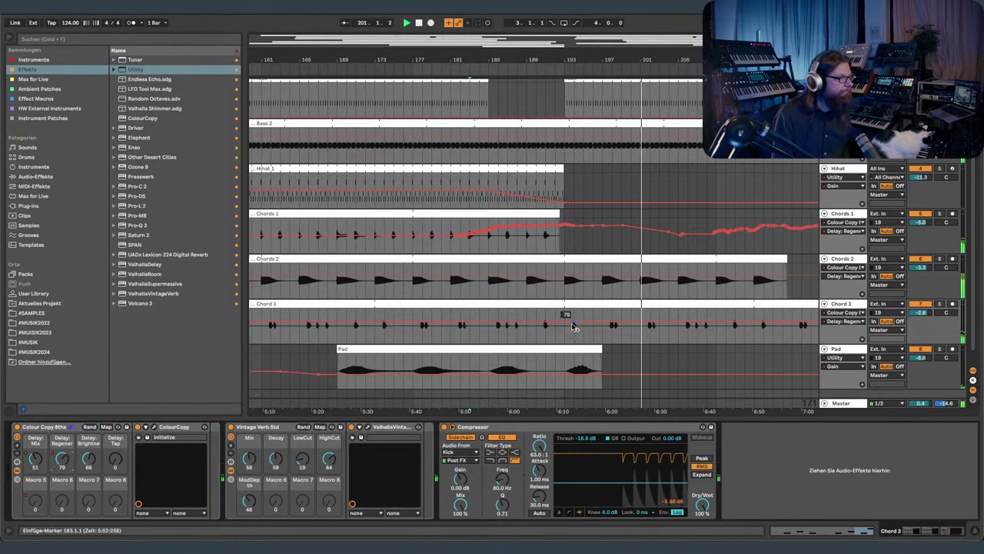
drag(556, 57, 706, 23)
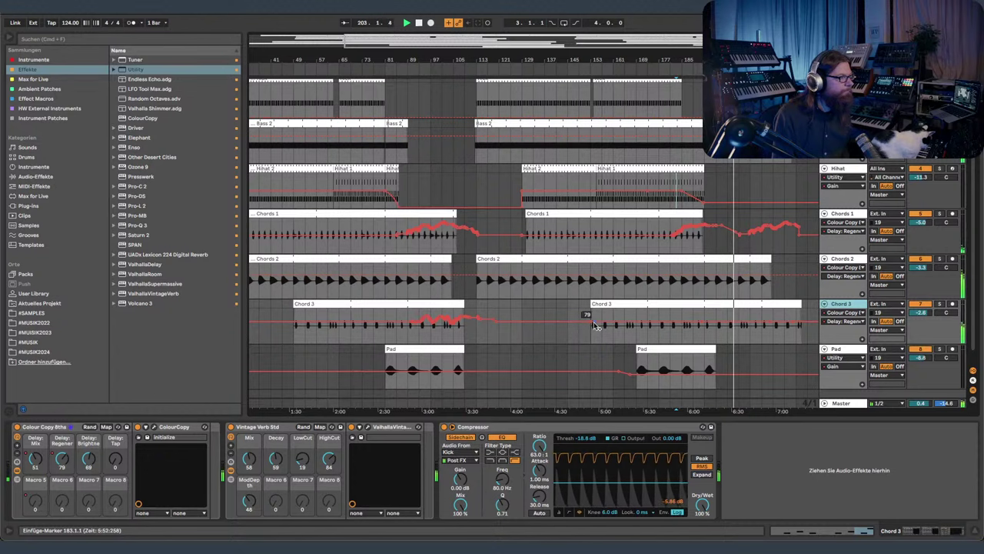
key(a)
drag(761, 40, 642, 54)
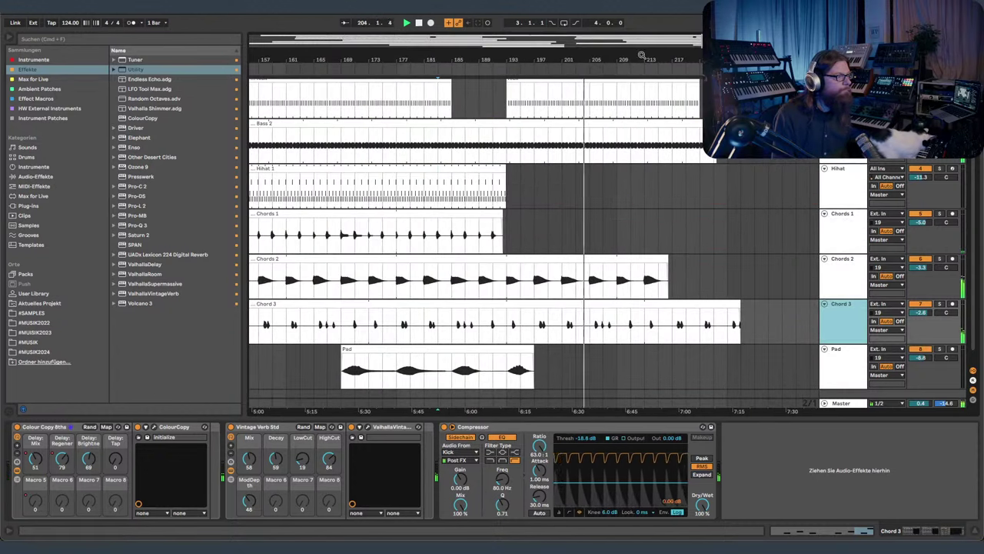
- Trim the end of the Bass 2 clip to bar 209 and extend the Noise clip to about bar 229
scroll(670, 123, up, 1)
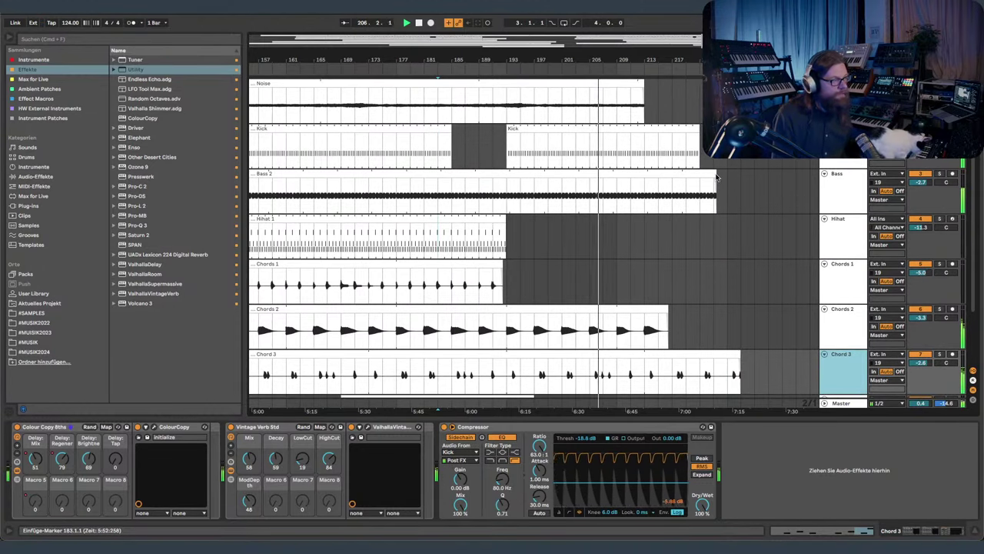
drag(716, 177, 622, 177)
click(659, 175)
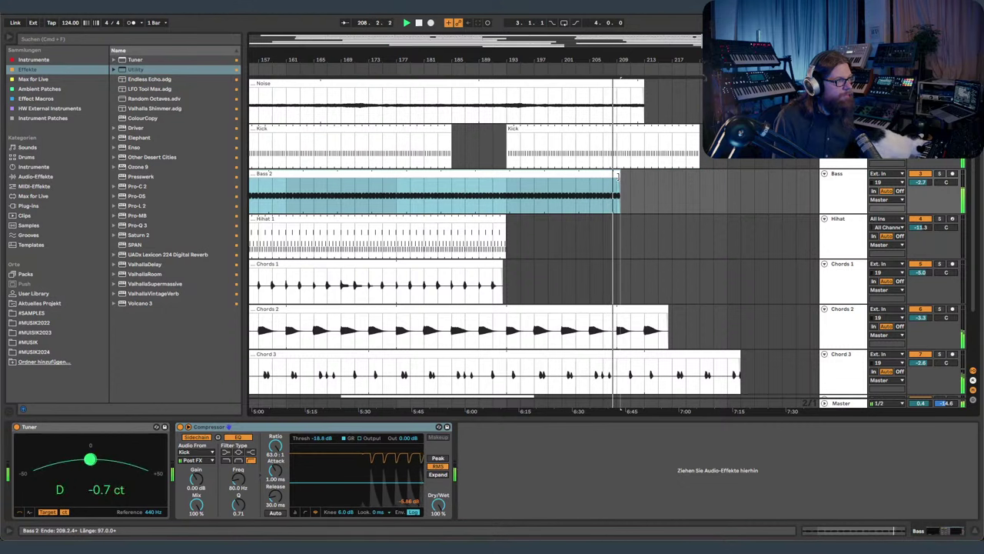
drag(622, 60, 623, 131)
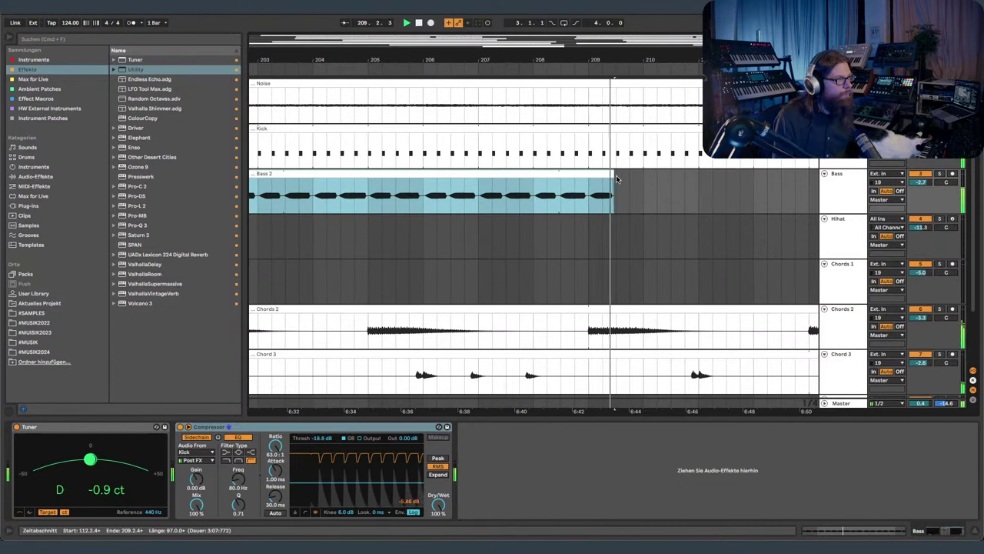
drag(615, 177, 589, 177)
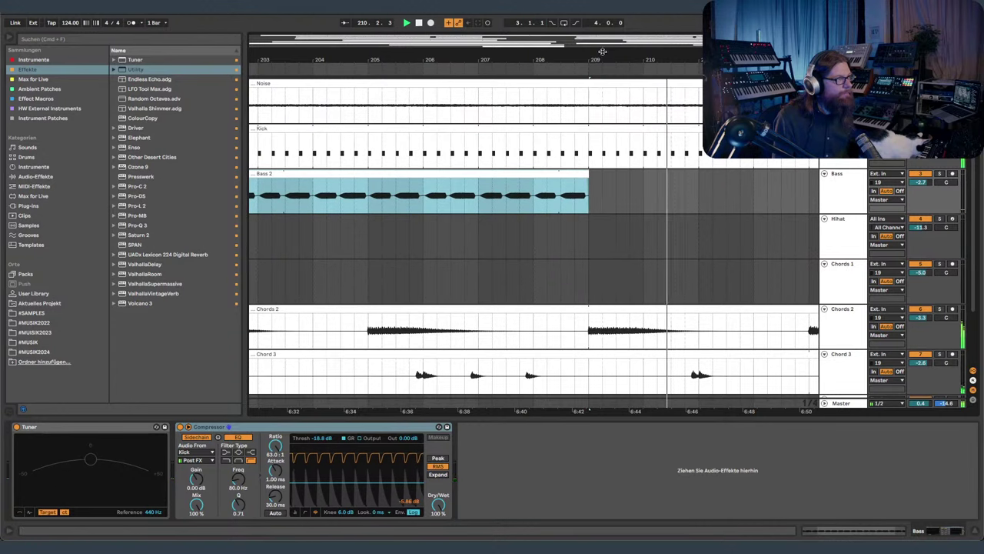
drag(602, 55, 634, 2)
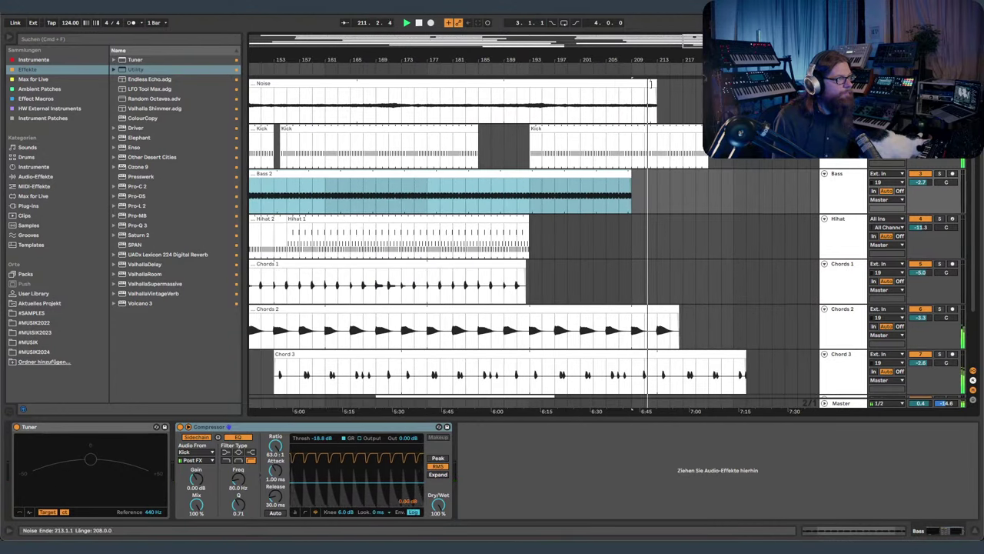
drag(657, 84, 759, 84)
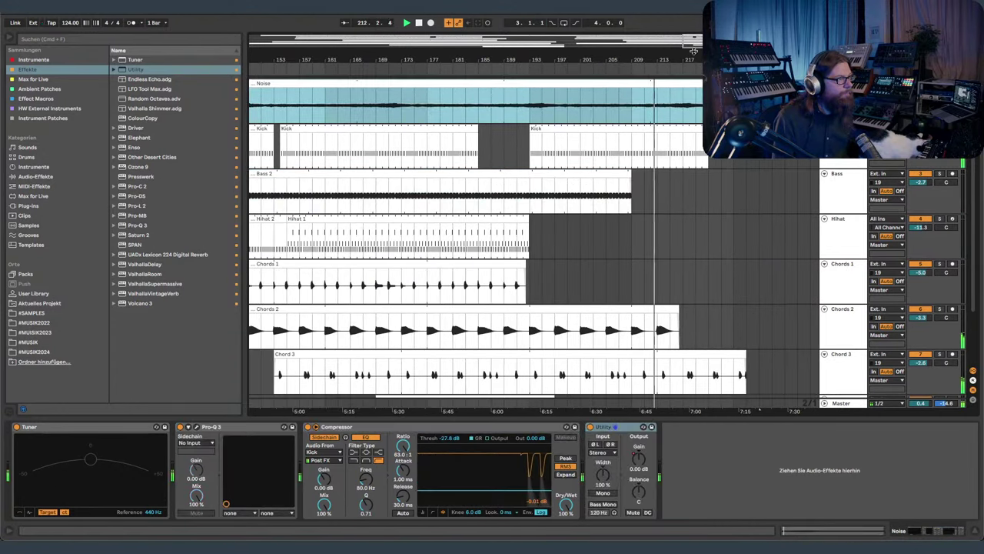
- Extend the Chords 2 clip to about 224.2.2 and trim the end of the last Kick clip to bar 217
drag(677, 309, 730, 345)
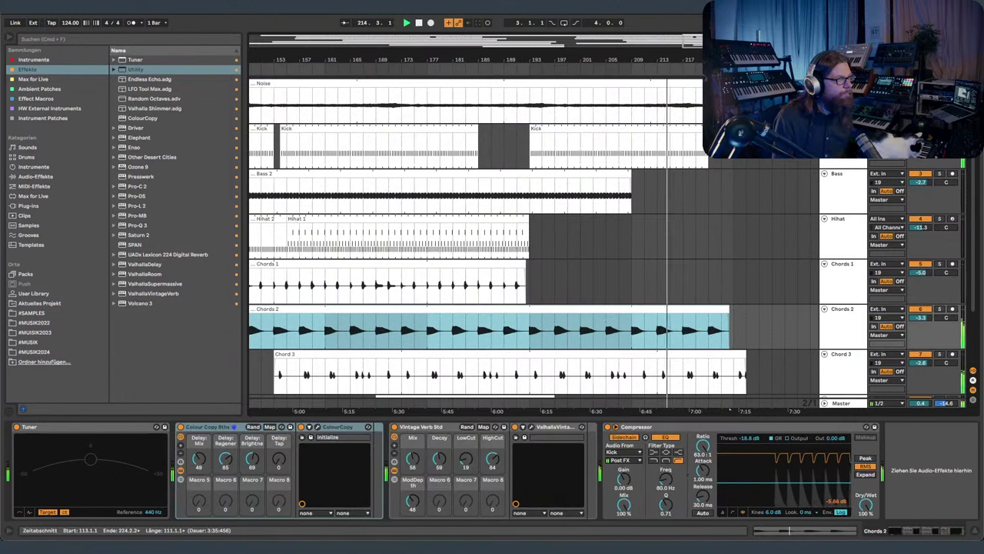
drag(693, 60, 691, 84)
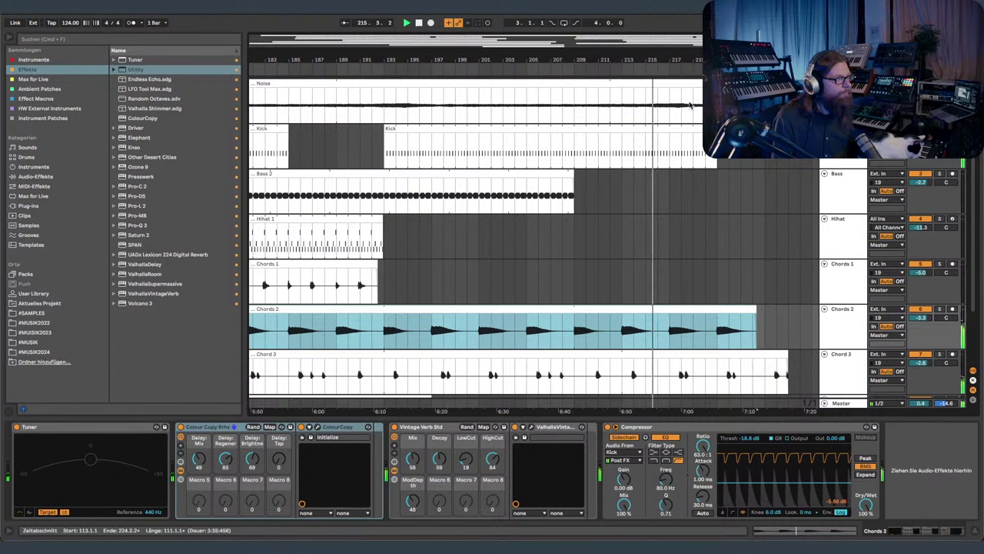
drag(717, 128, 669, 129)
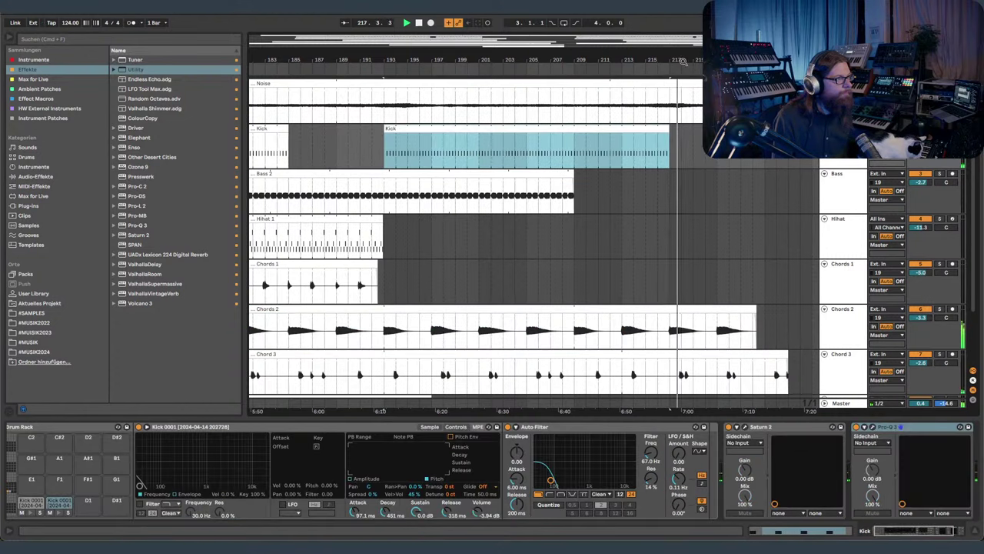
- Extend the last Kick clip to bar 229 and drop the Kick's Utility Gain automation to -inf dB from bar 217
drag(680, 60, 566, 85)
key(space)
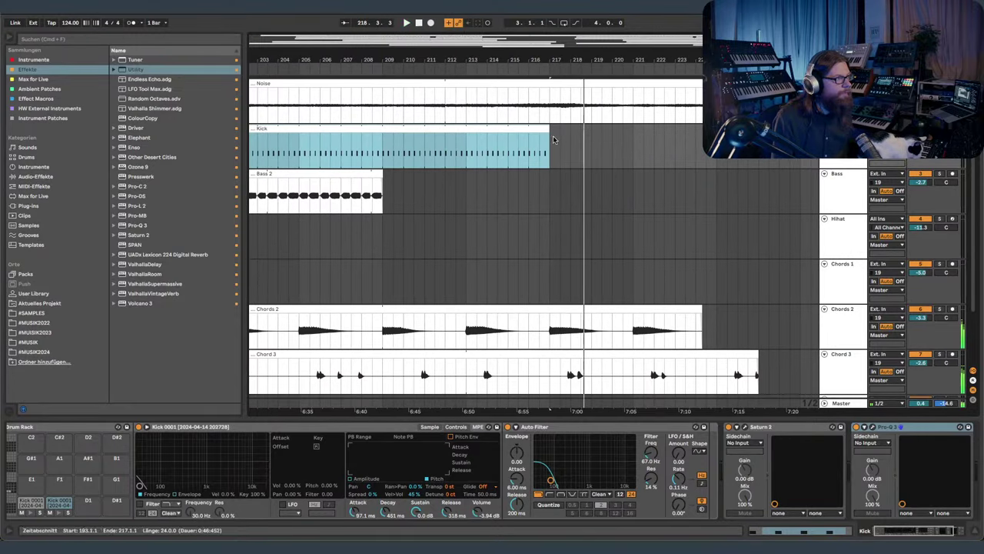
drag(548, 128, 791, 129)
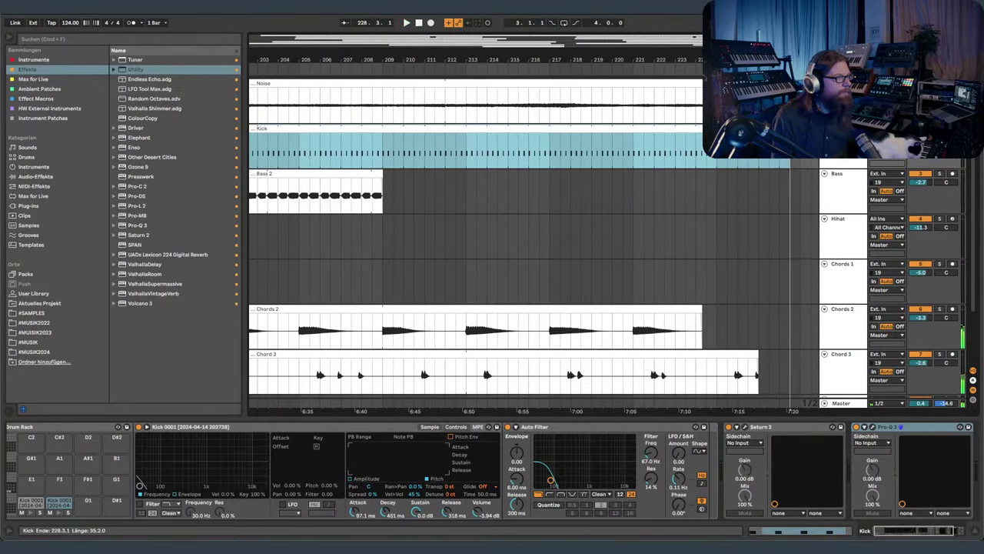
click(888, 426)
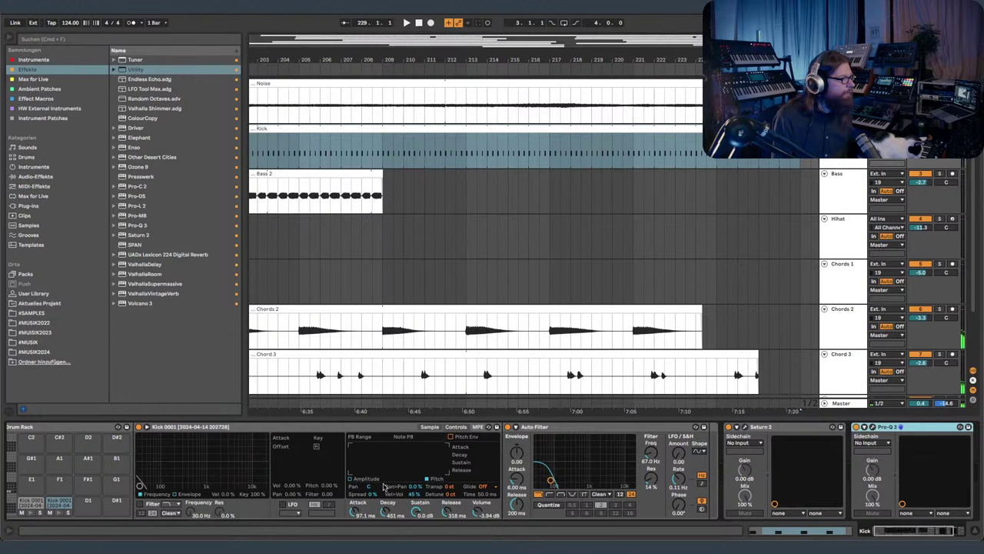
scroll(385, 486, right, 4)
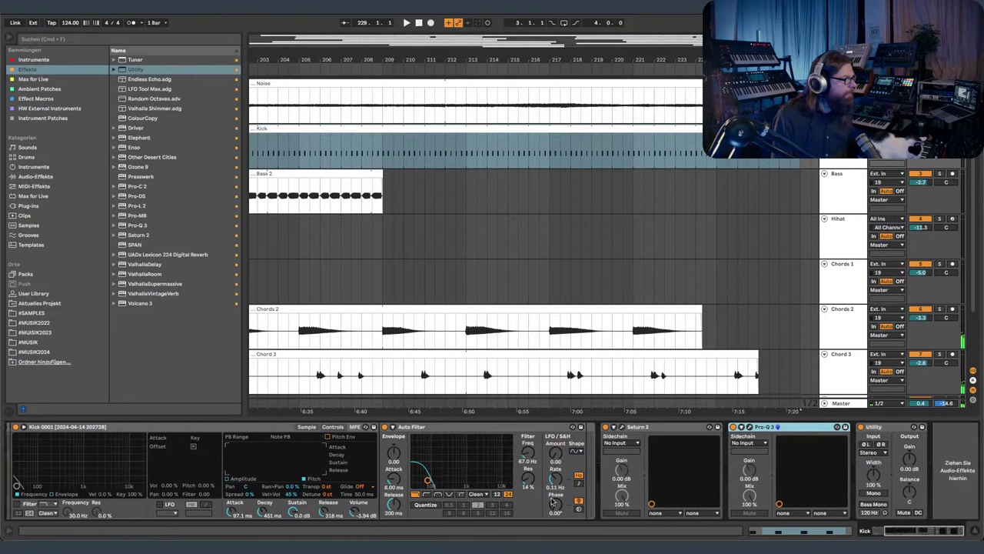
click(907, 460)
key(a)
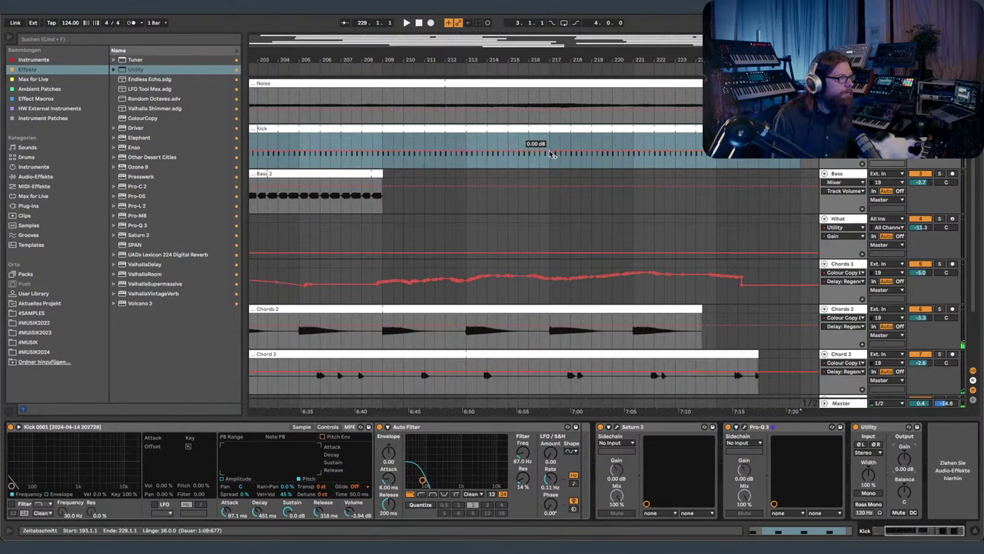
drag(551, 154, 550, 163)
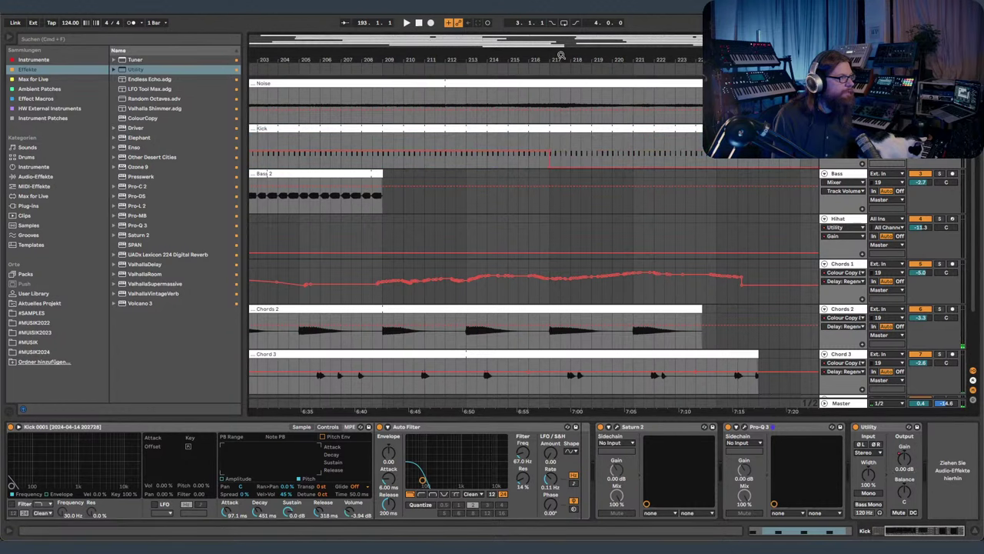
- Play the ending from bar 215 to hear the transition where the kick is muted at bar 217
mouse_move(556, 57)
mouse_down()
mouse_move(697, 23)
mouse_move(697, 107)
mouse_move(600, 110)
mouse_move(596, 58)
mouse_move(535, 38)
mouse_up()
key(a)
click(544, 143)
key(space)
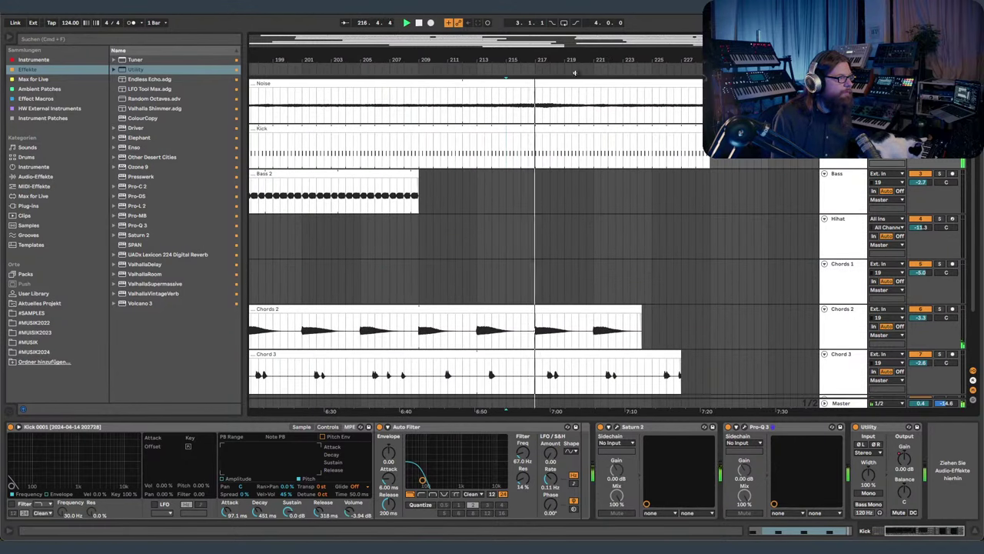
mouse_move(573, 65)
mouse_down()
mouse_move(581, 55)
mouse_move(597, 65)
mouse_move(585, 62)
mouse_up()
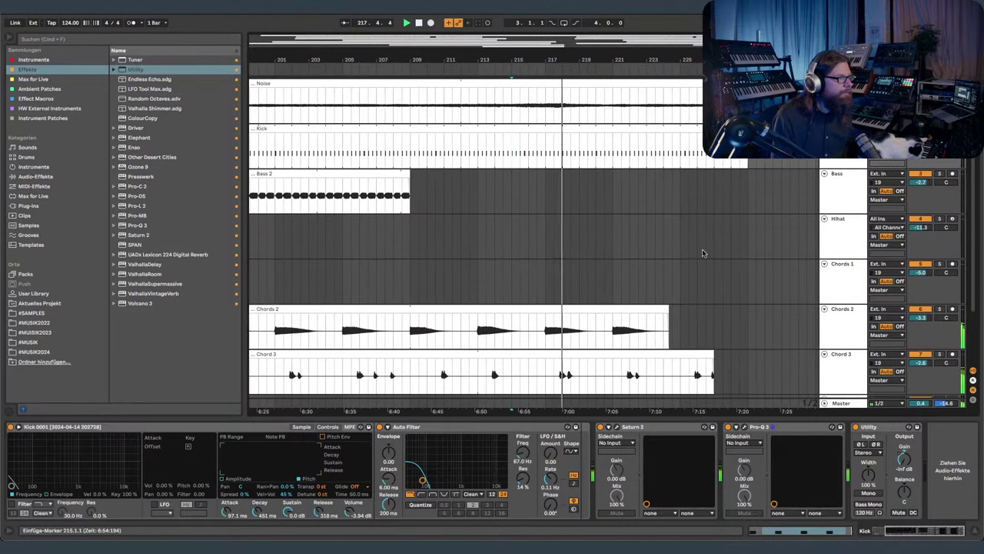
- Set the Noise track Compressor's Kick sidechain tap point to Pre FX and replay the ending from bar 211
click(841, 83)
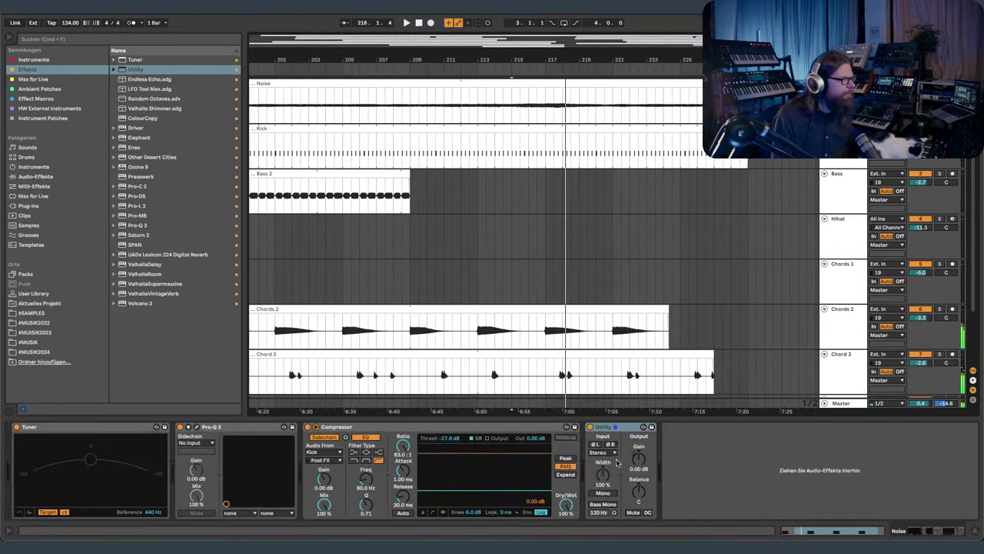
click(330, 461)
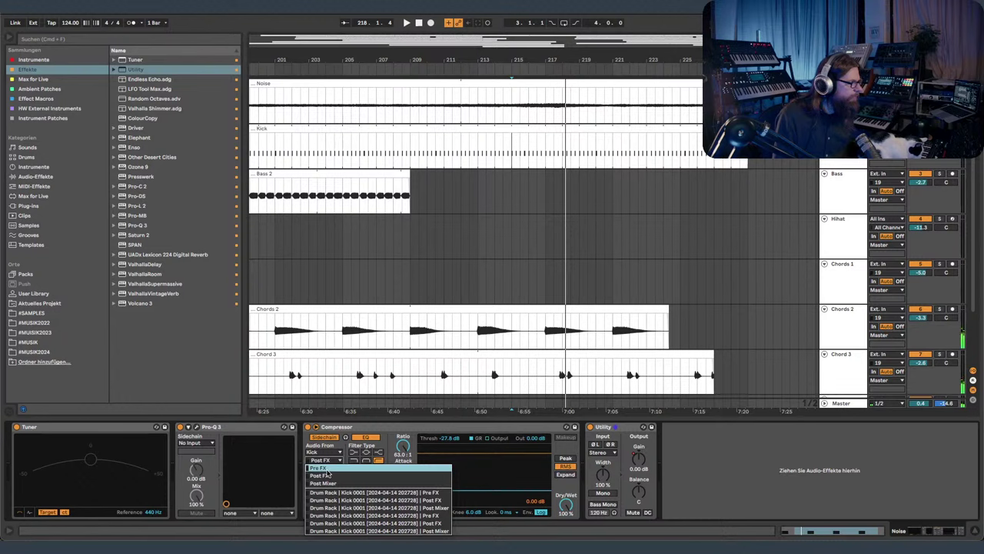
click(327, 473)
click(443, 140)
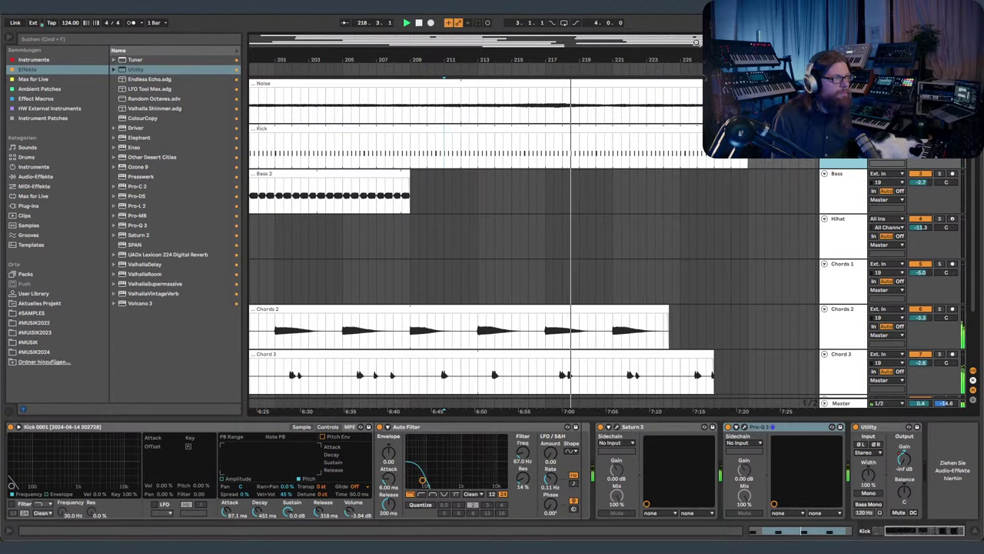
drag(685, 60, 745, 34)
key(space)
- Extend the Kick clip from bar 185 to bar 193, pull its Utility Gain automation to the minimum across that break, and play it
mouse_move(497, 62)
mouse_down()
mouse_move(499, 83)
mouse_move(465, 100)
mouse_move(412, 157)
mouse_up()
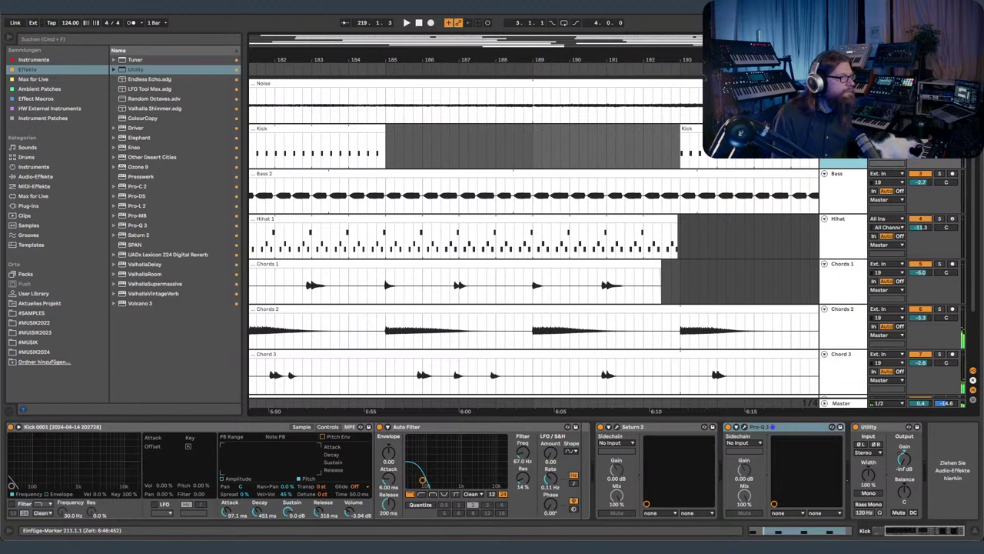
key(a)
drag(382, 127, 682, 123)
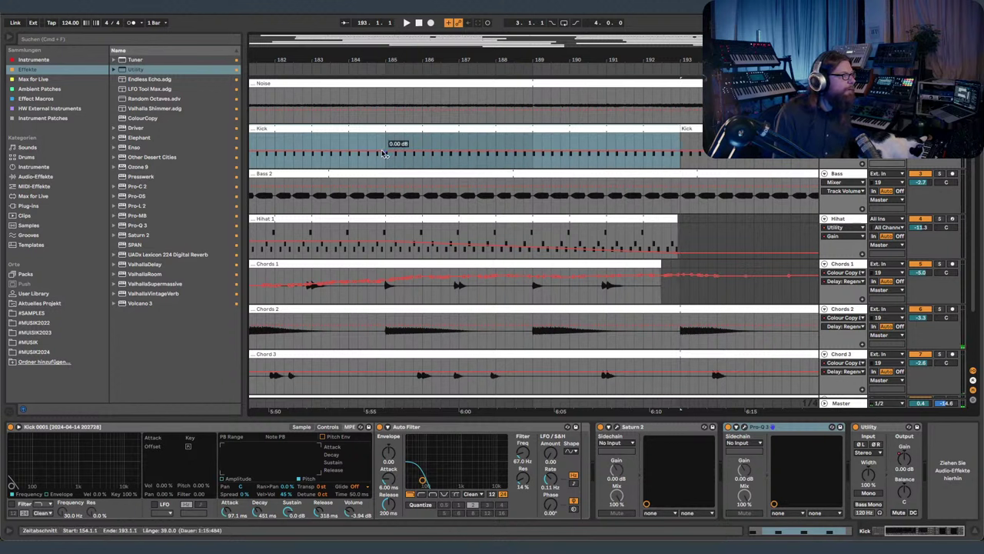
drag(383, 154, 384, 166)
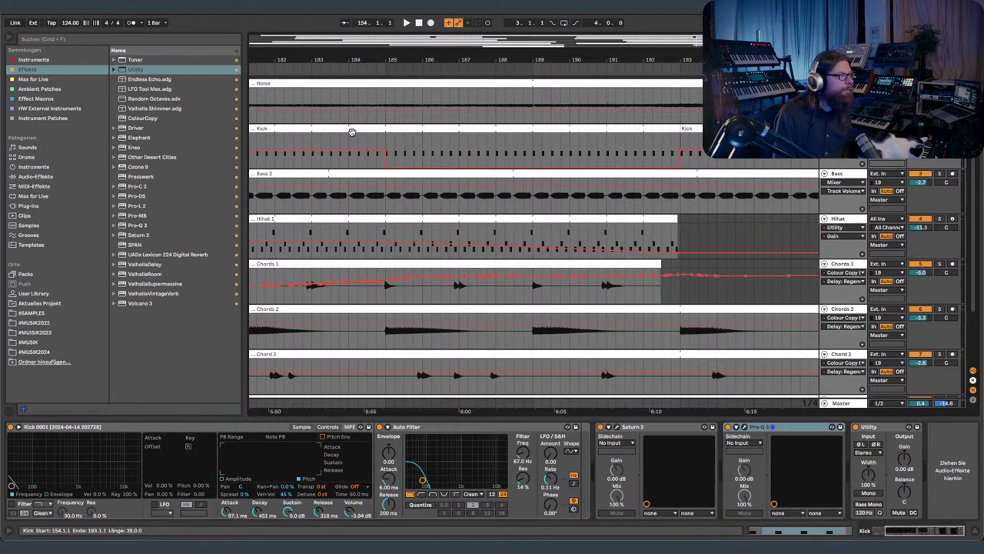
key(space)
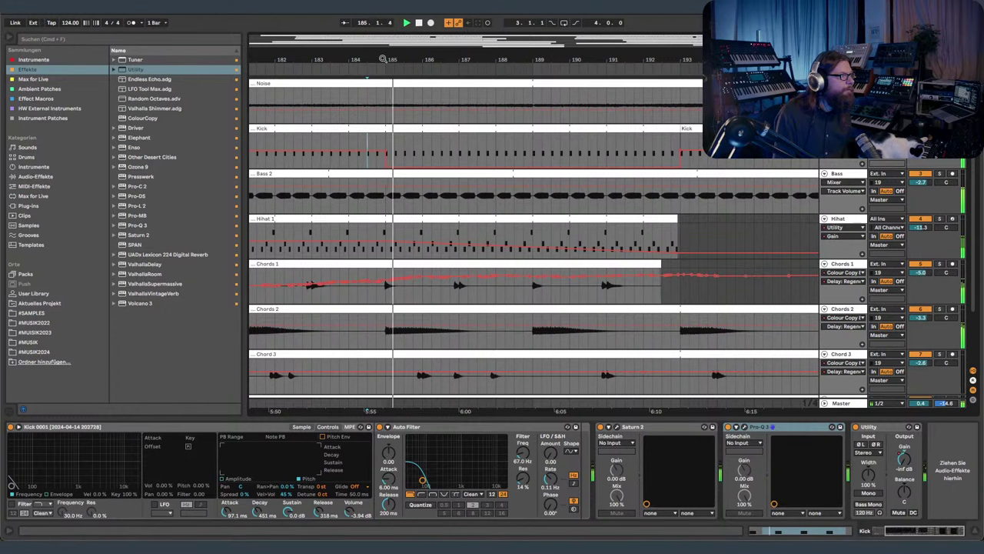
- Extend the Kick clip across the one-bar gap from bar 153 to 154 and draw a Utility Gain dip over it
drag(498, 56, 727, 11)
scroll(492, 102, up, 10)
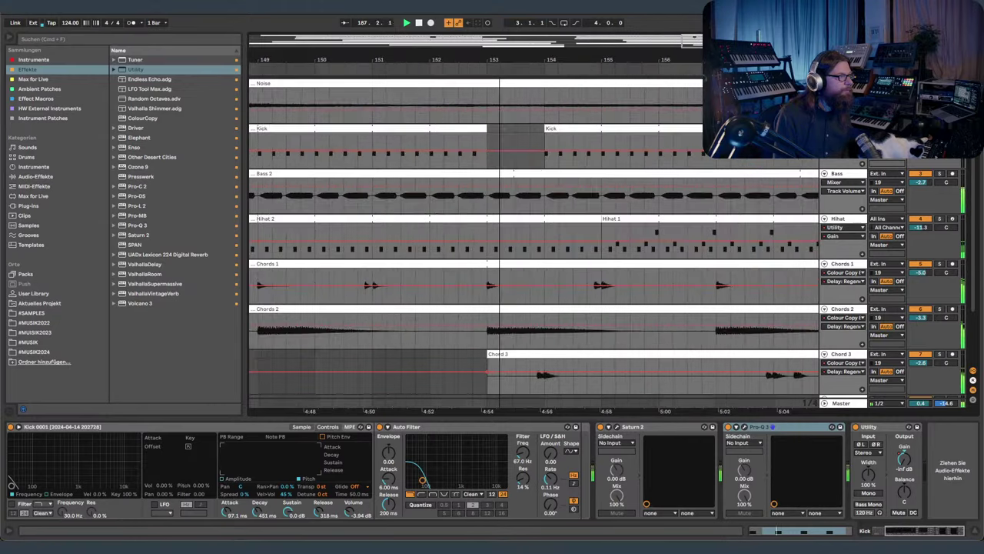
drag(474, 129, 574, 129)
click(468, 153)
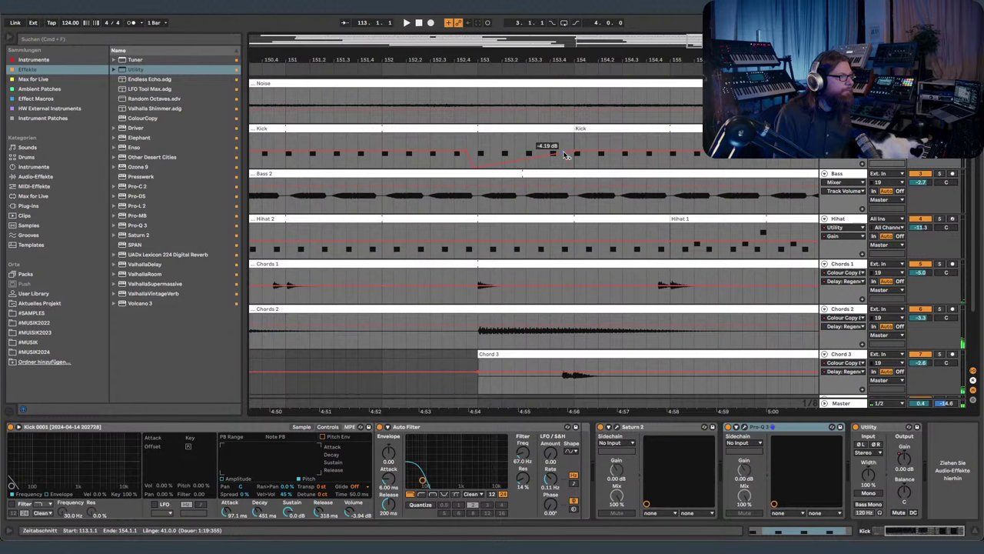
- Fill the Kick gap between bars 63 and 65 with the clip and mute it with a Utility Gain automation dip
scroll(536, 61, down, 15)
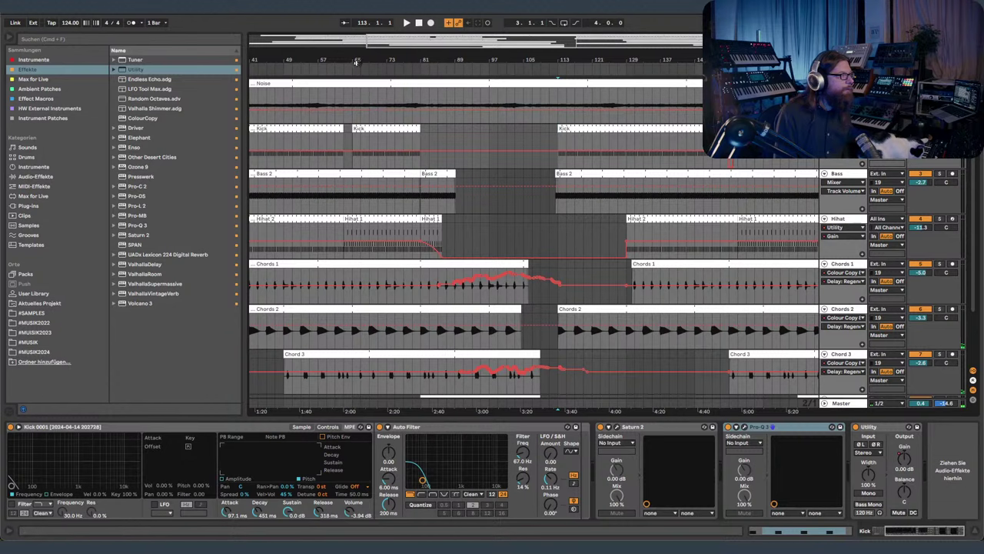
drag(356, 62, 619, 129)
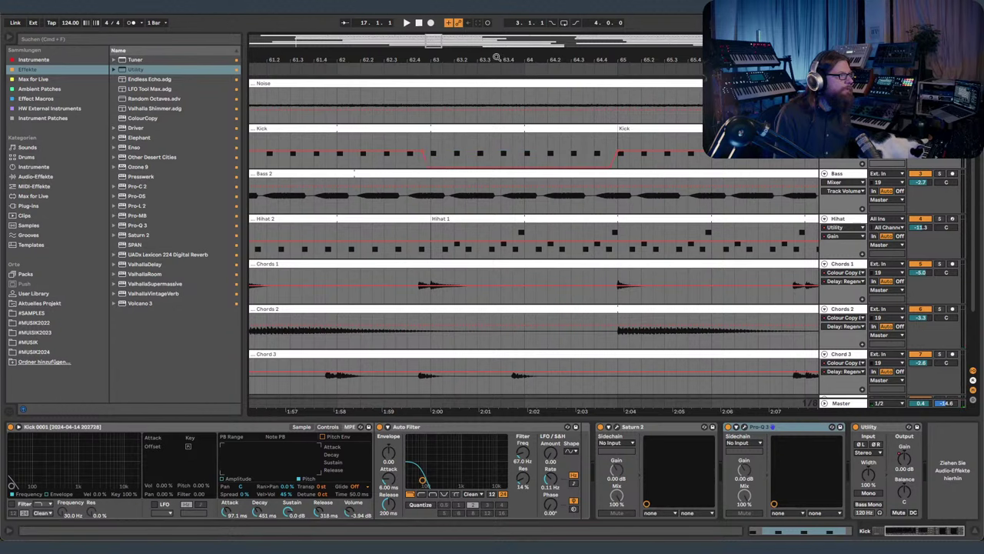
drag(497, 57, 377, 5)
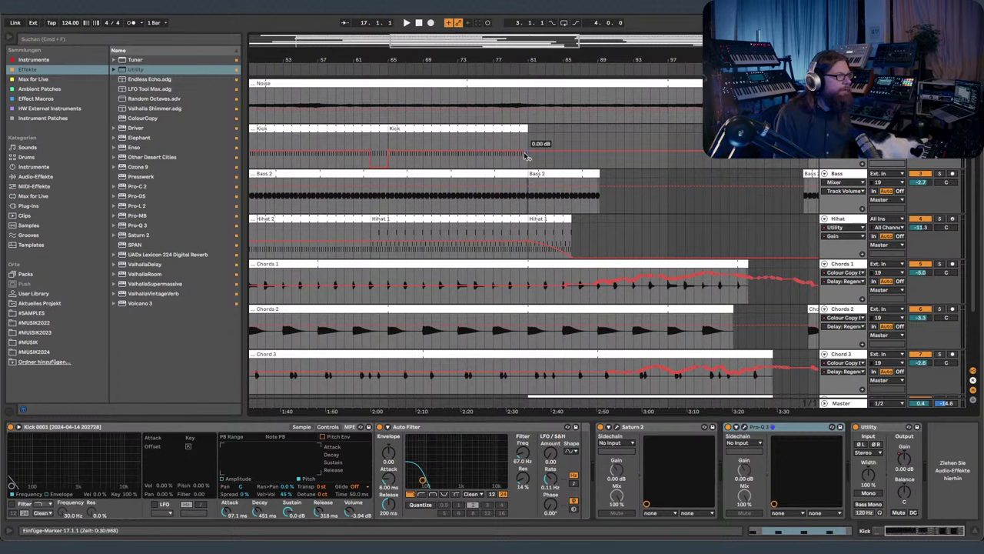
drag(536, 56, 470, 9)
key(a)
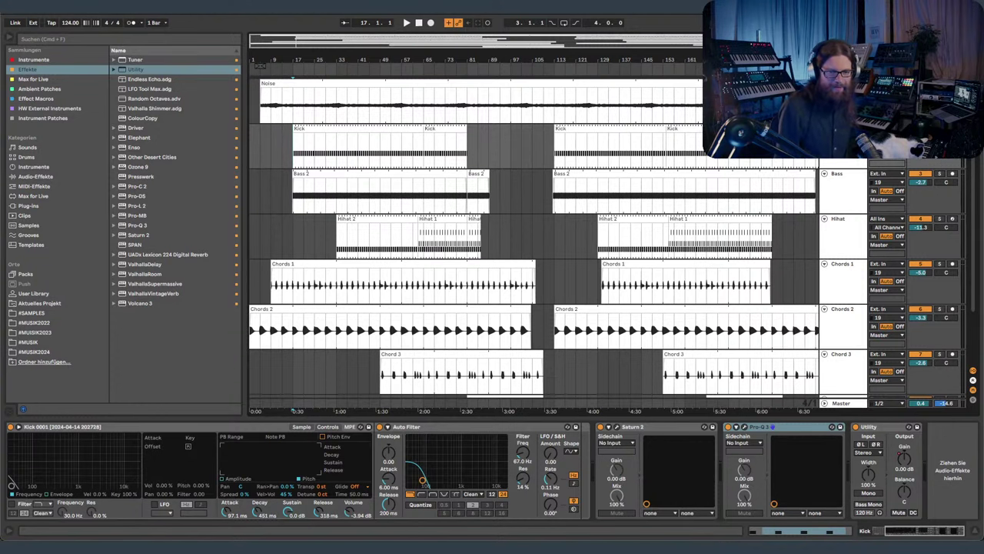
- Switch to the live stream chat and read through the latest viewer messages
key(super+Tab)
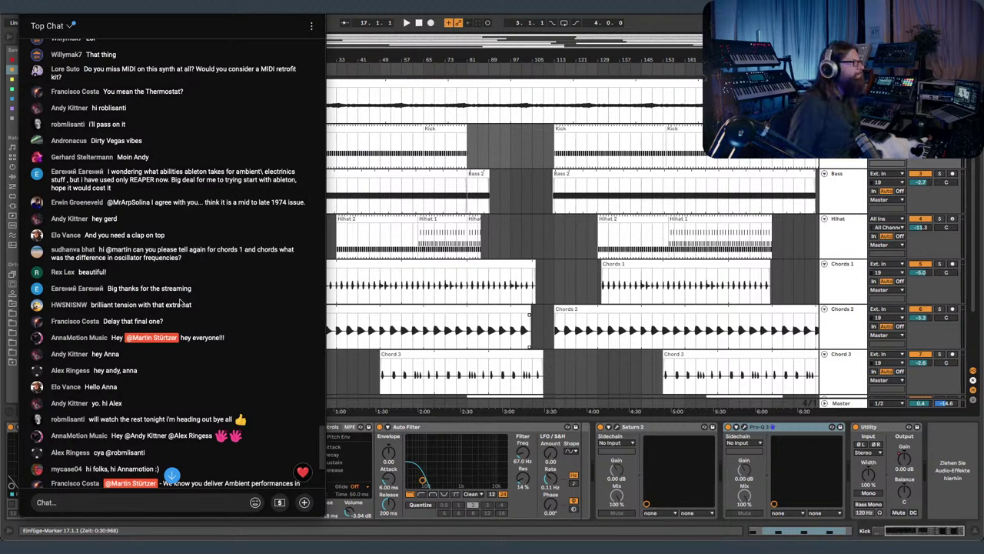
scroll(174, 258, down, 10)
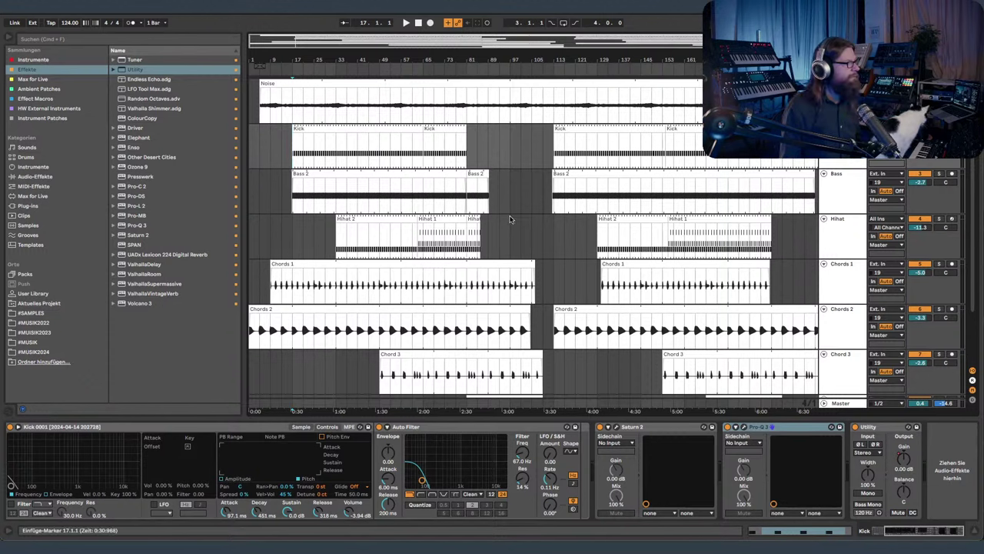
- Hide the browser, fit all tracks of the arrangement into view, and play the track from the beginning
click(9, 40)
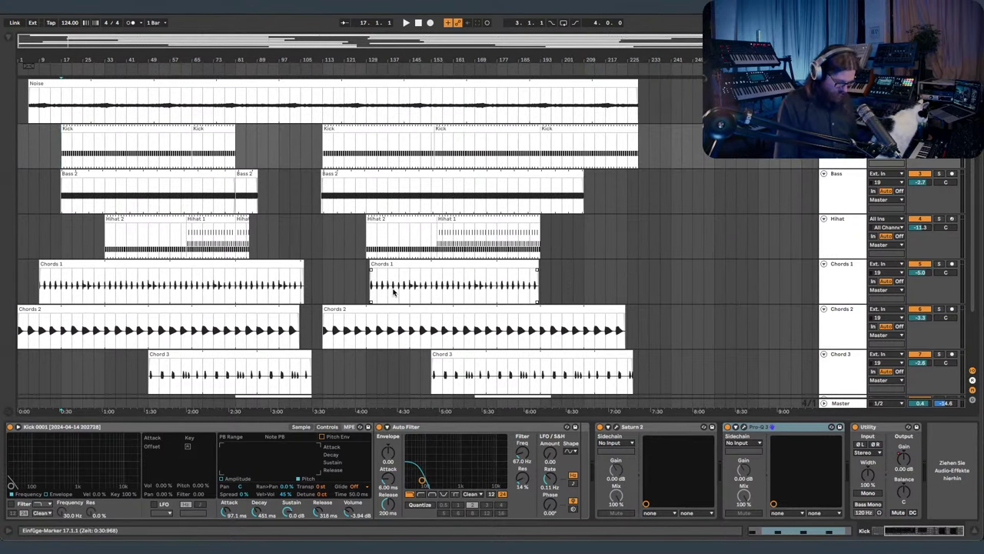
click(701, 272)
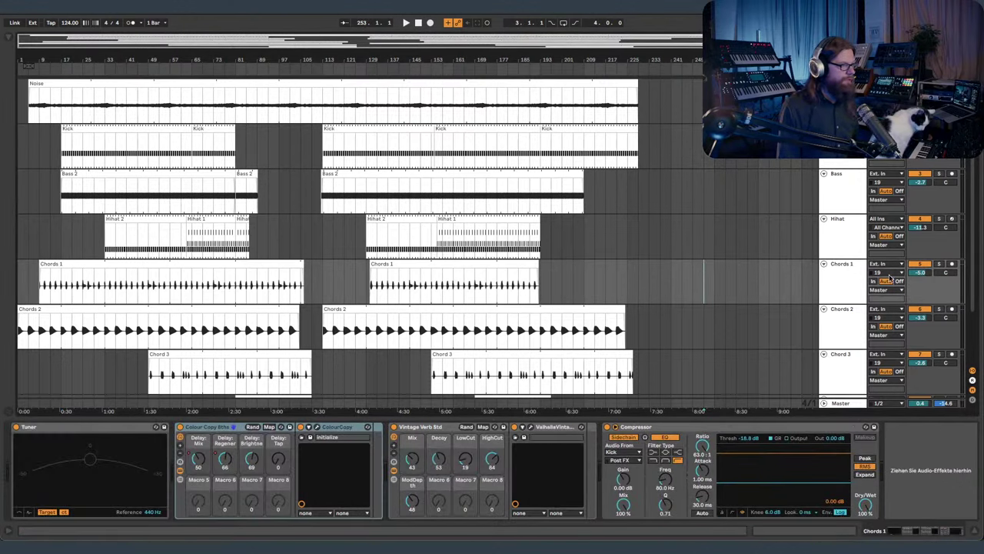
click(853, 281)
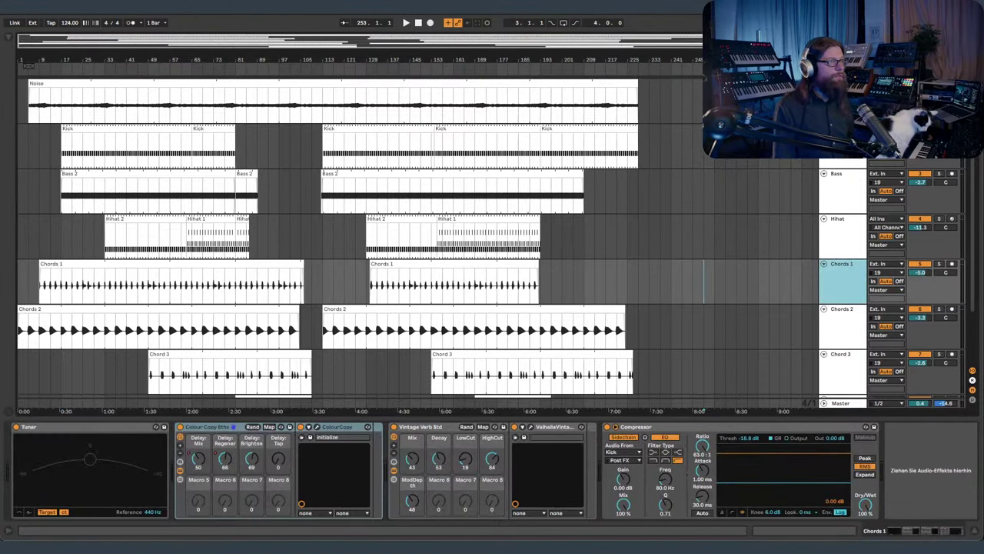
key(h)
key(h)
key(h)
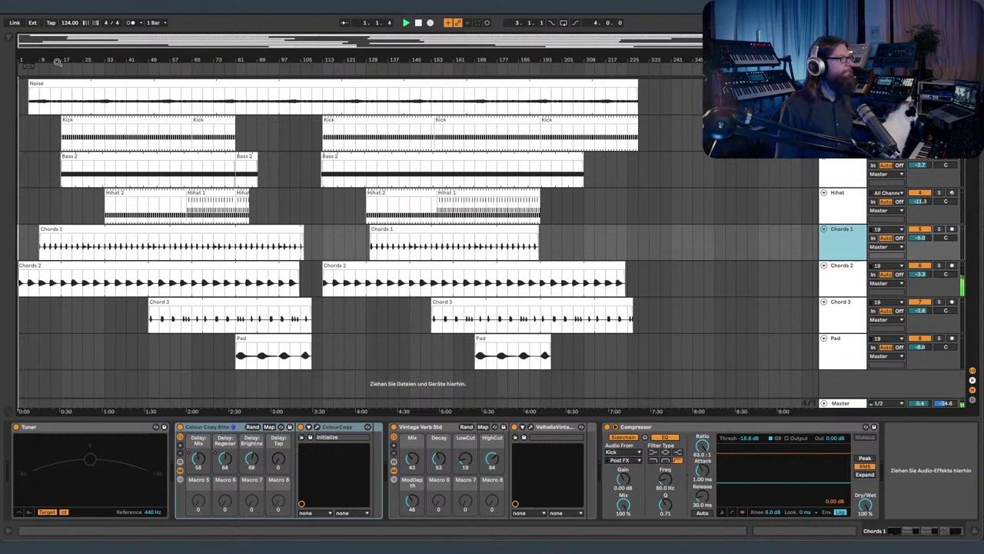
drag(58, 62, 38, 80)
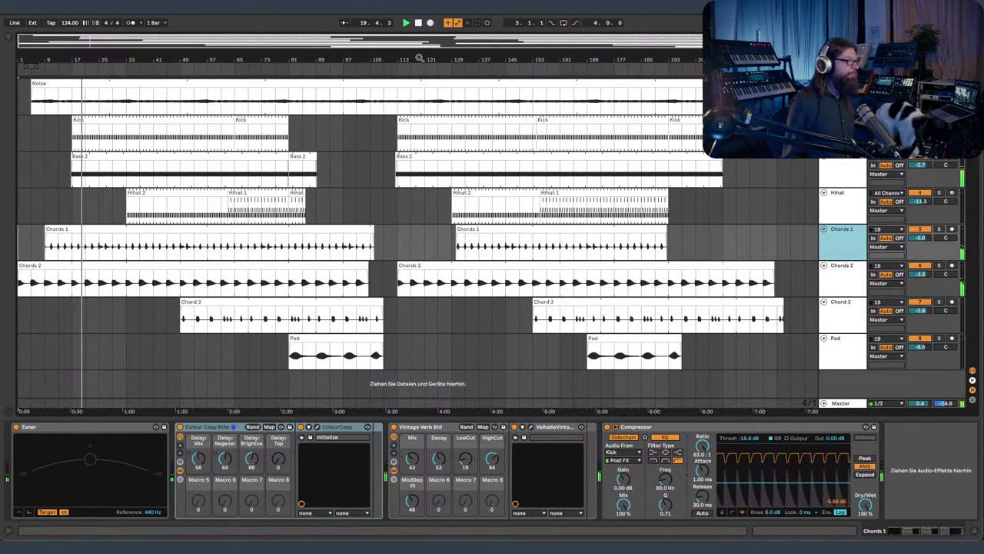
- Inspect the Master track's device chain and the browser's effects collection while the track plays
click(845, 404)
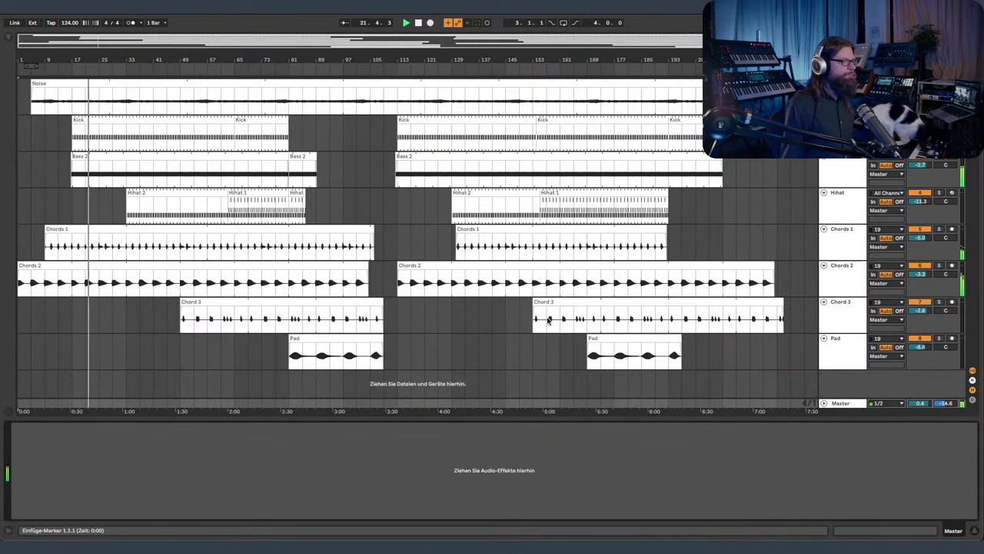
click(9, 38)
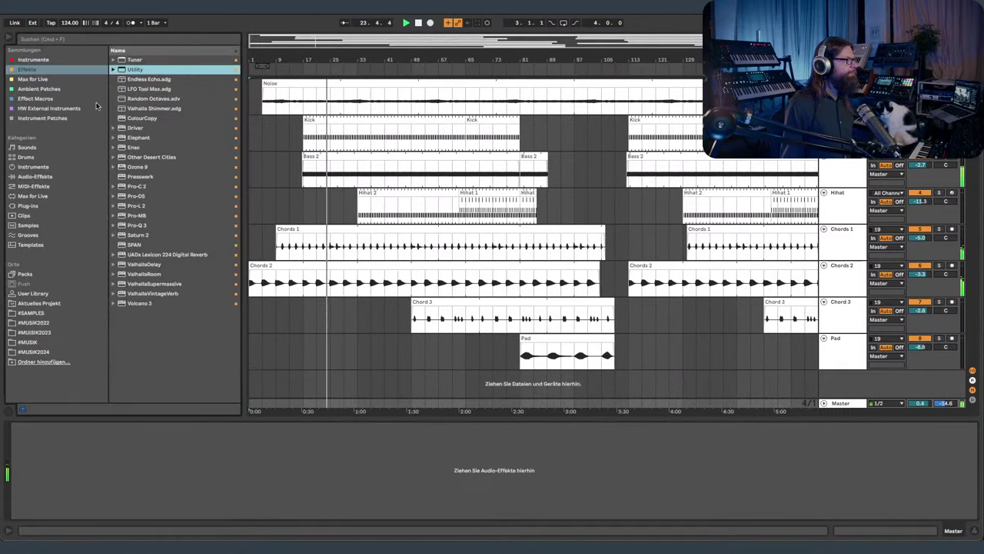
click(9, 39)
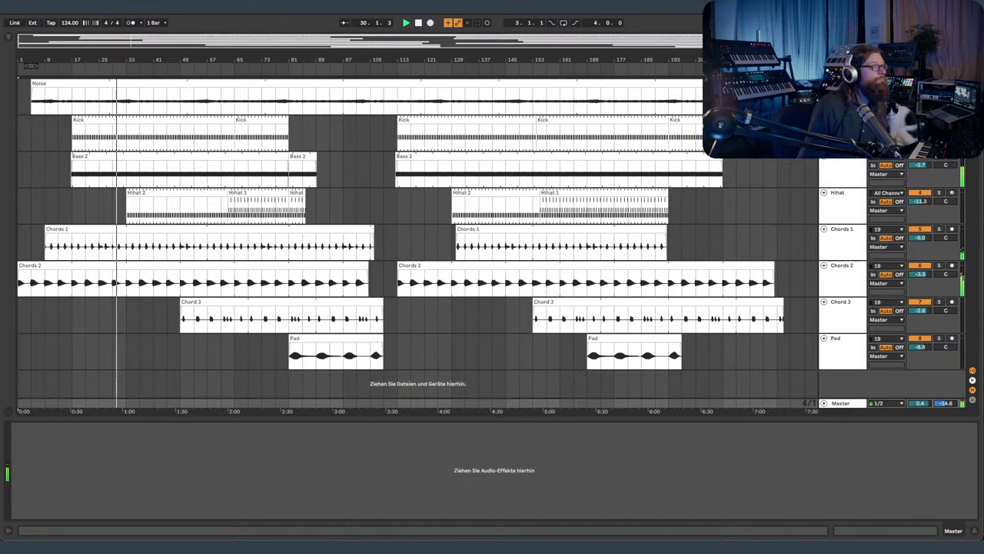
- Open the first kick pad in the Kick track's Drum Rack and display its sample waveform during playback
click(842, 84)
click(842, 121)
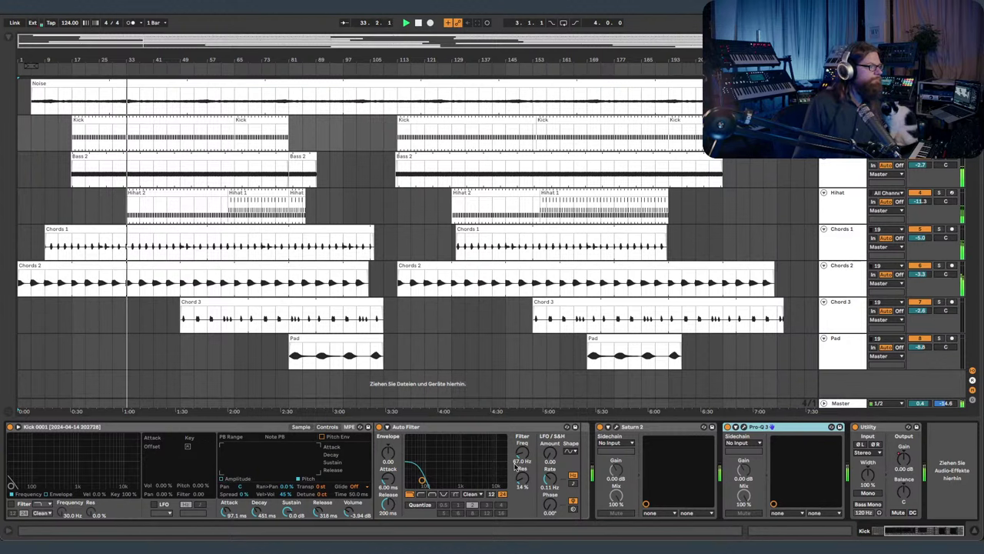
scroll(516, 466, left, 3)
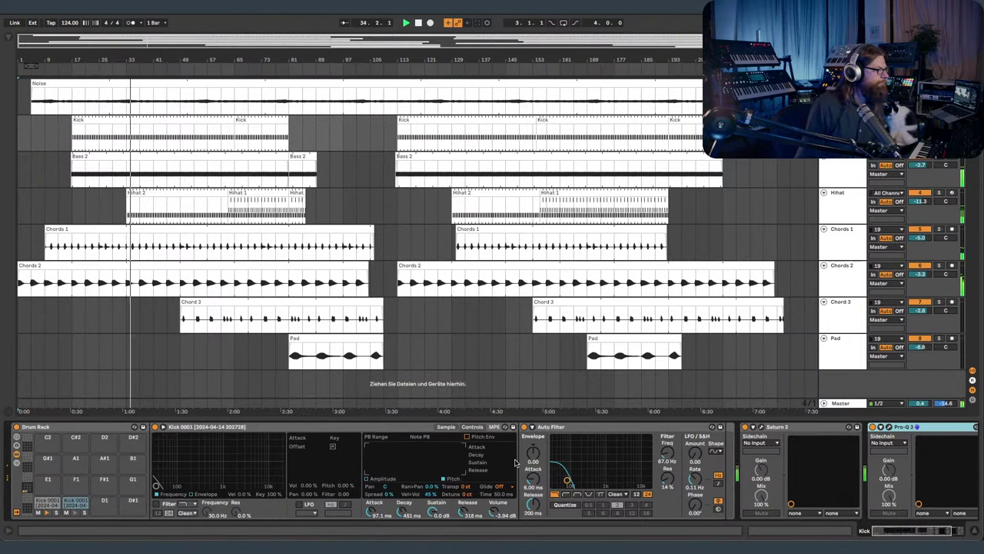
click(46, 501)
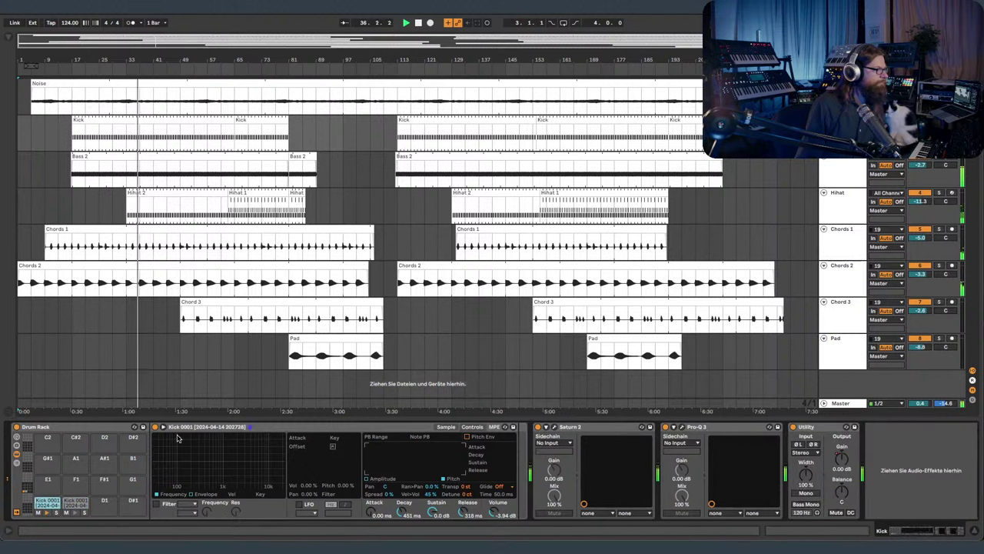
click(447, 428)
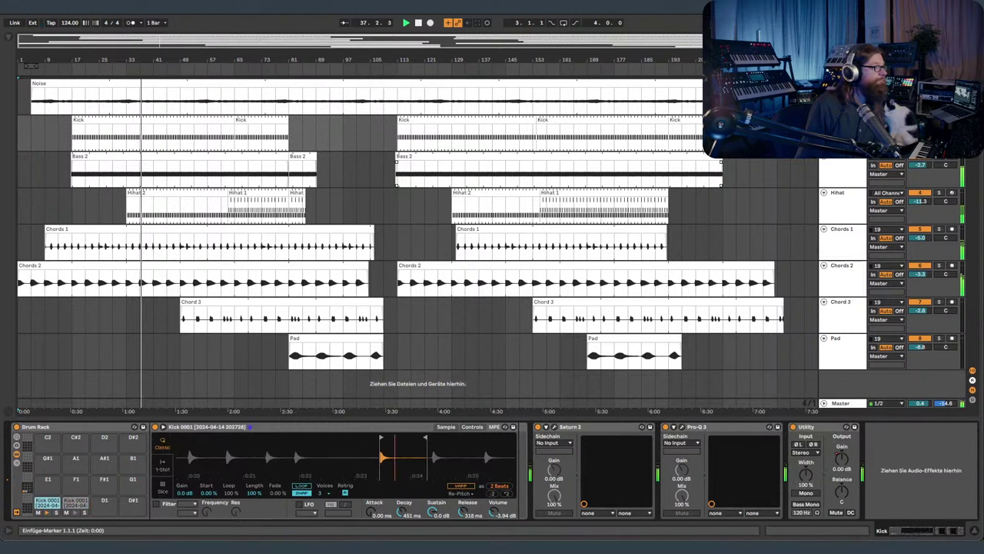
- Lower the Hihat track's volume to -11.8 dB during playback
click(882, 204)
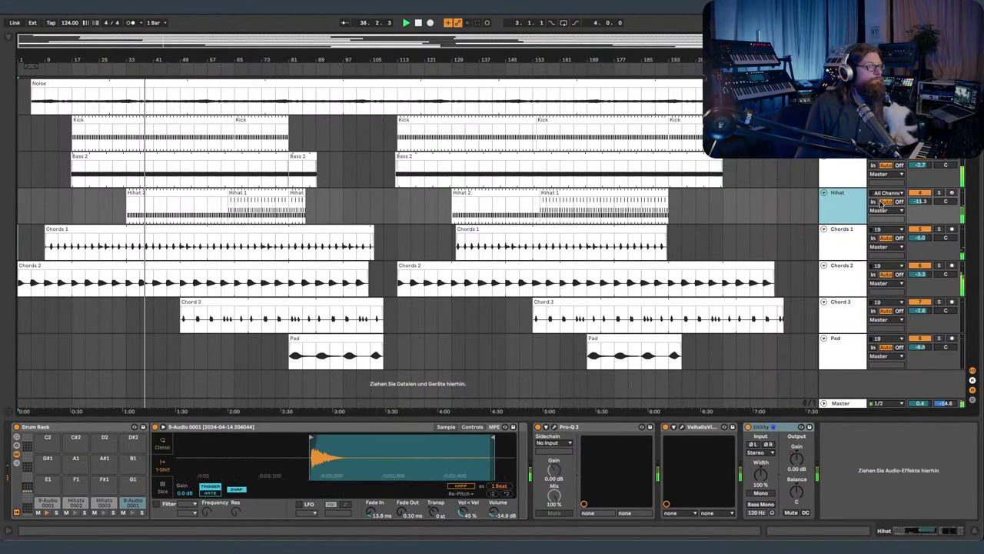
drag(921, 202, 920, 203)
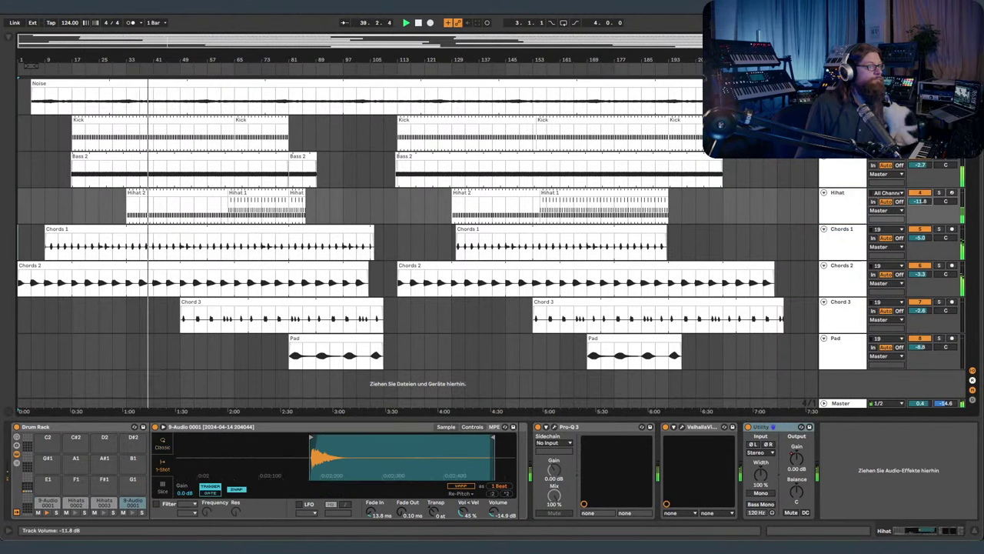
- Add the SPAN analyzer from the effects collection to the Master track and hide the browser
click(840, 405)
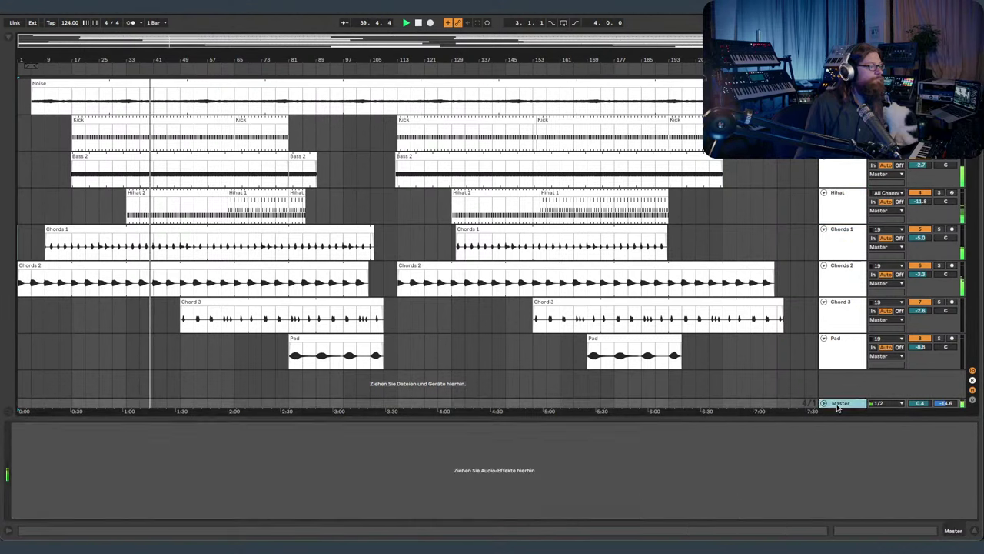
click(9, 37)
double_click(143, 245)
click(8, 37)
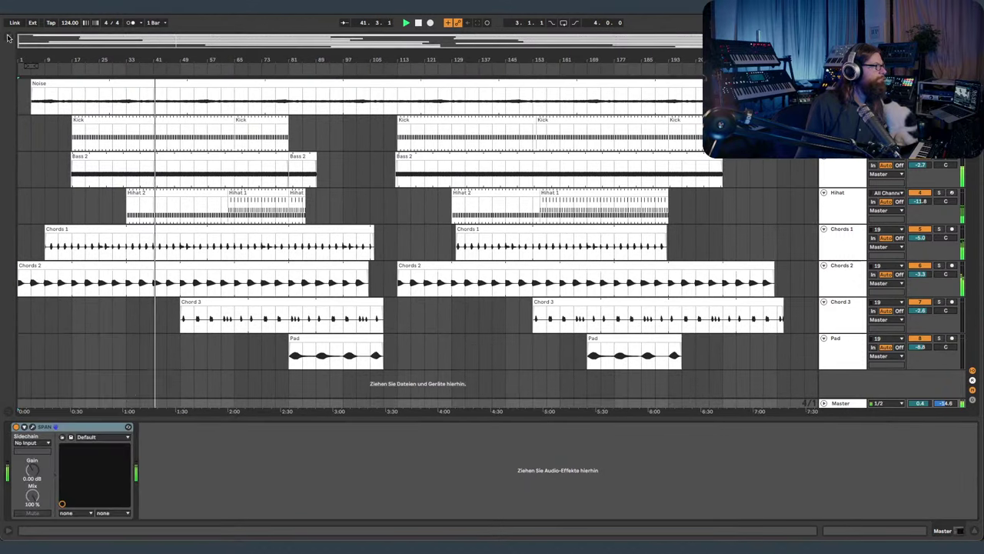
- Open SPAN in a wider window, examine the Master's frequency spectrum and levels during playback, and close the window
click(33, 427)
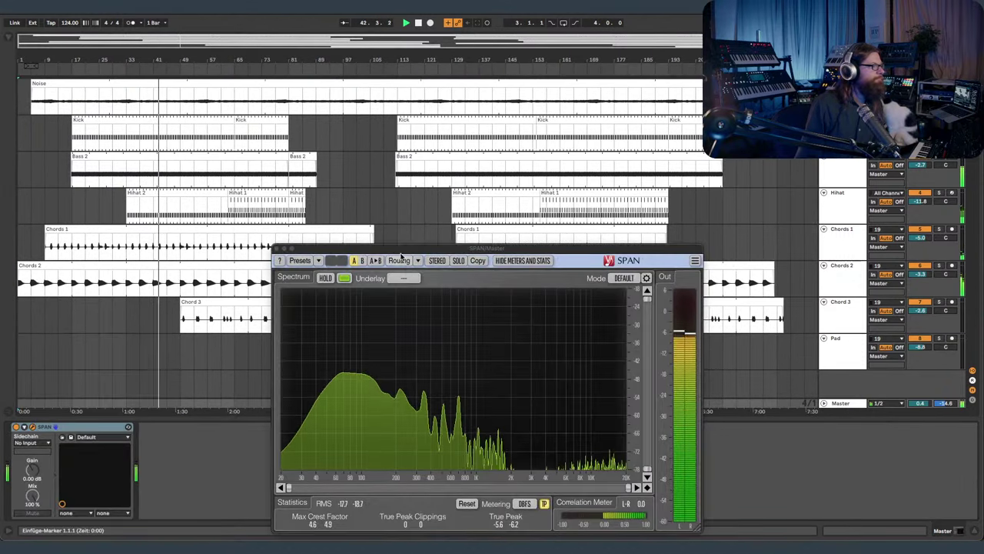
drag(485, 248, 357, 236)
drag(571, 520, 807, 454)
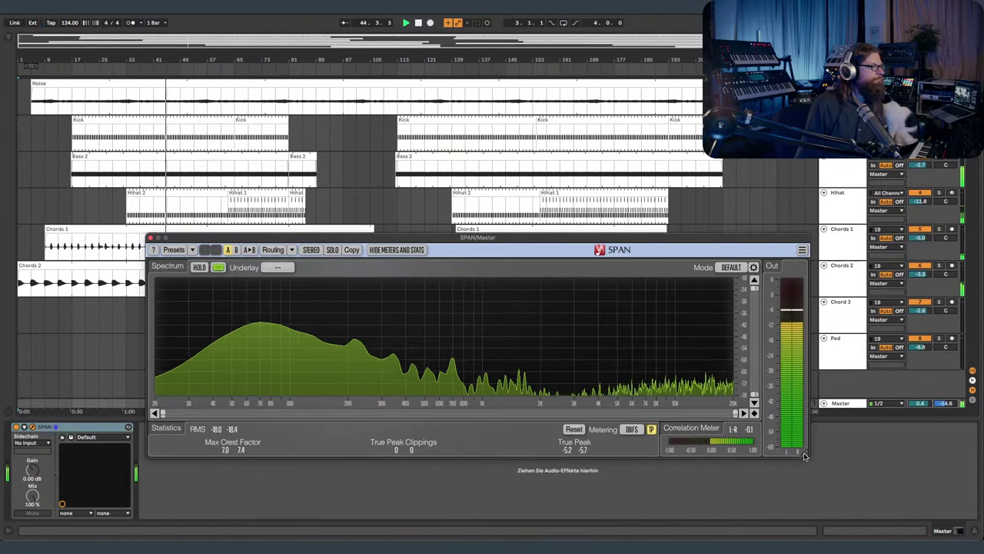
drag(594, 239, 733, 280)
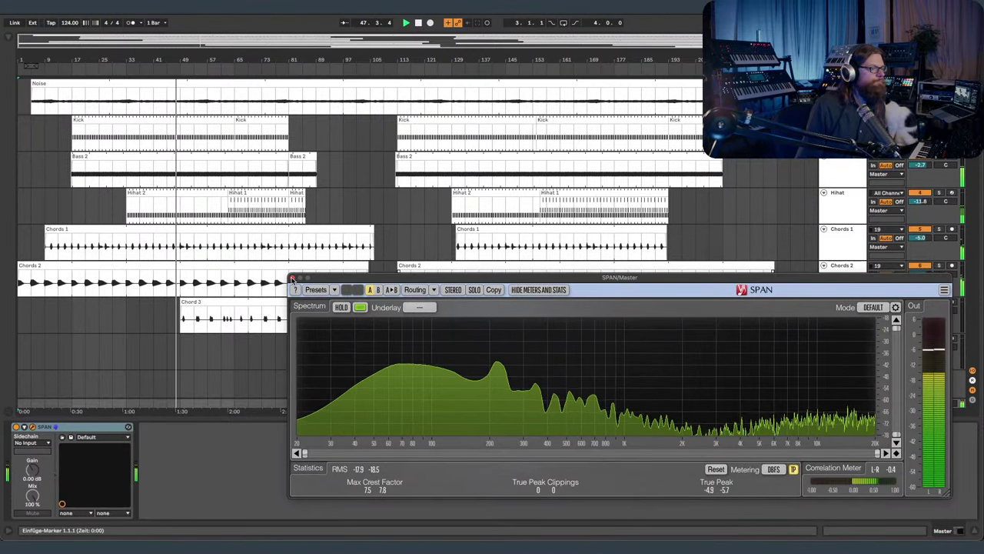
click(293, 277)
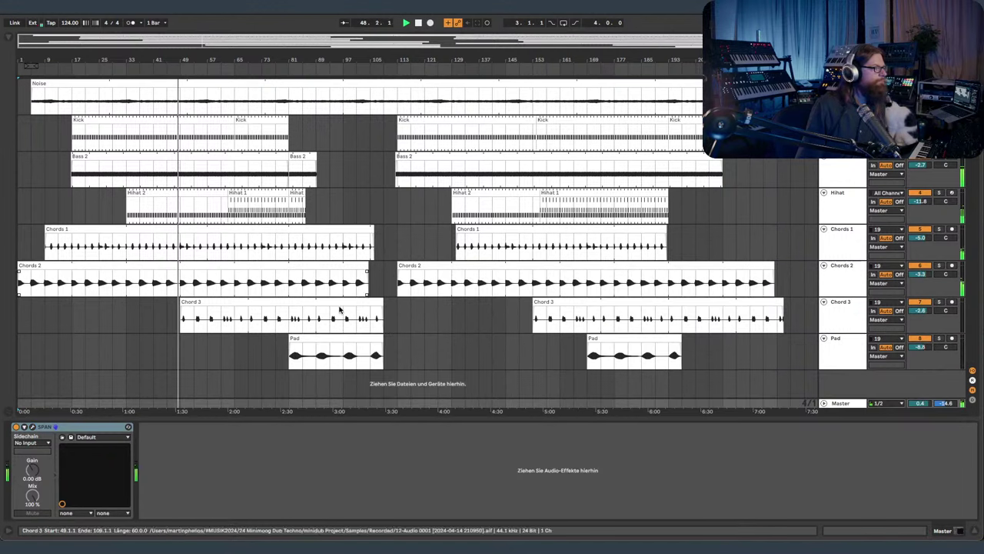
- Raise the Chord 3 track's volume to -1.8 dB
click(856, 318)
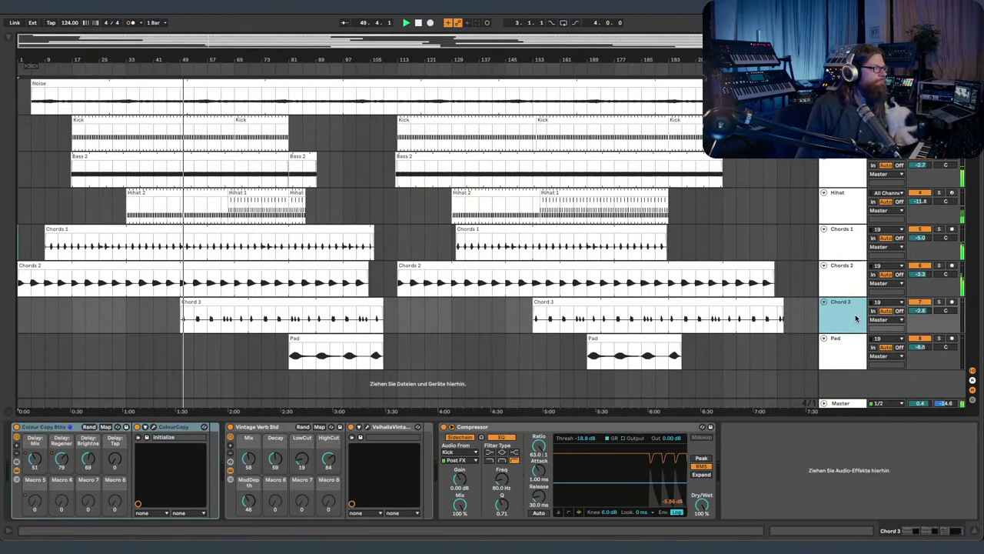
drag(915, 315, 915, 312)
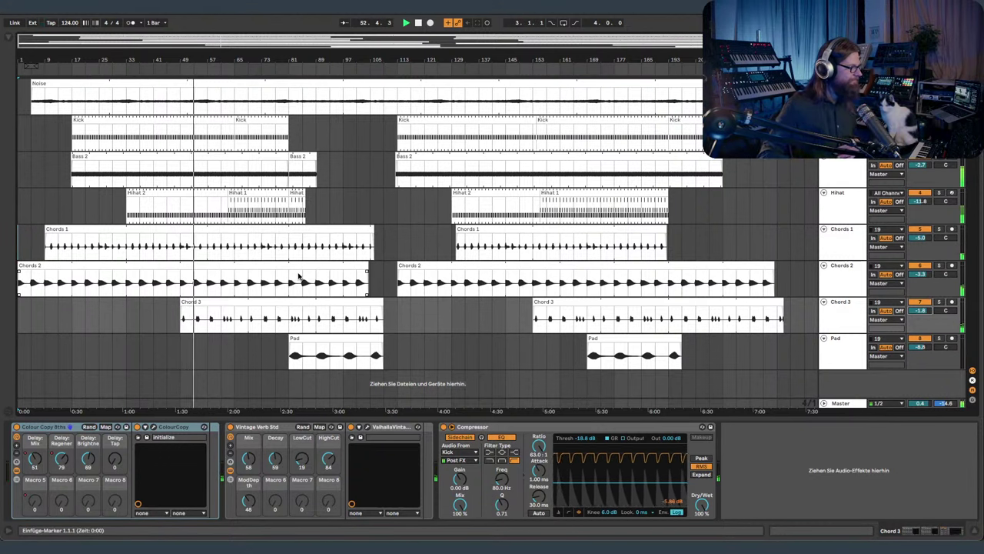
- Zoom into the arrangement around the playback position and look briefly at the levels in RME TotalMix FX
drag(174, 61, 283, 42)
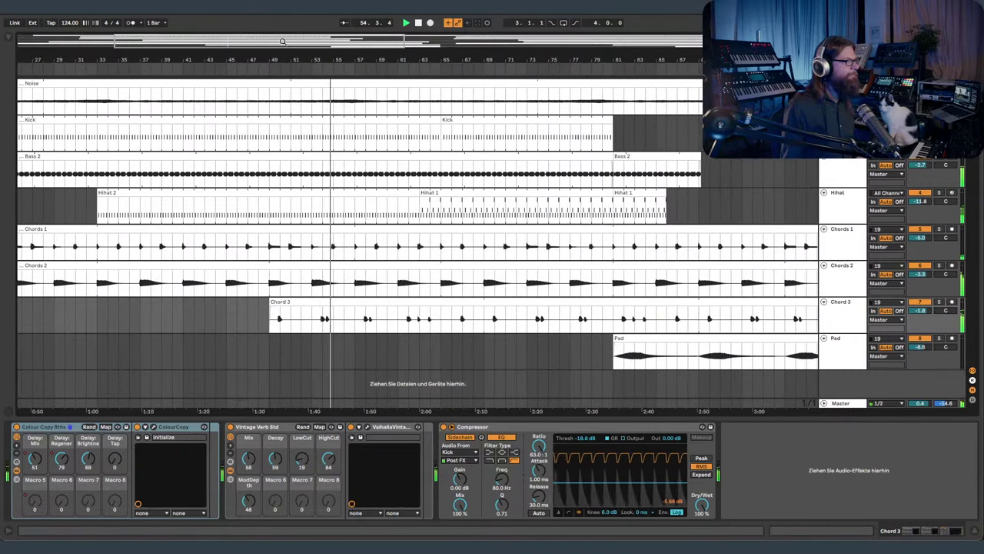
click(346, 23)
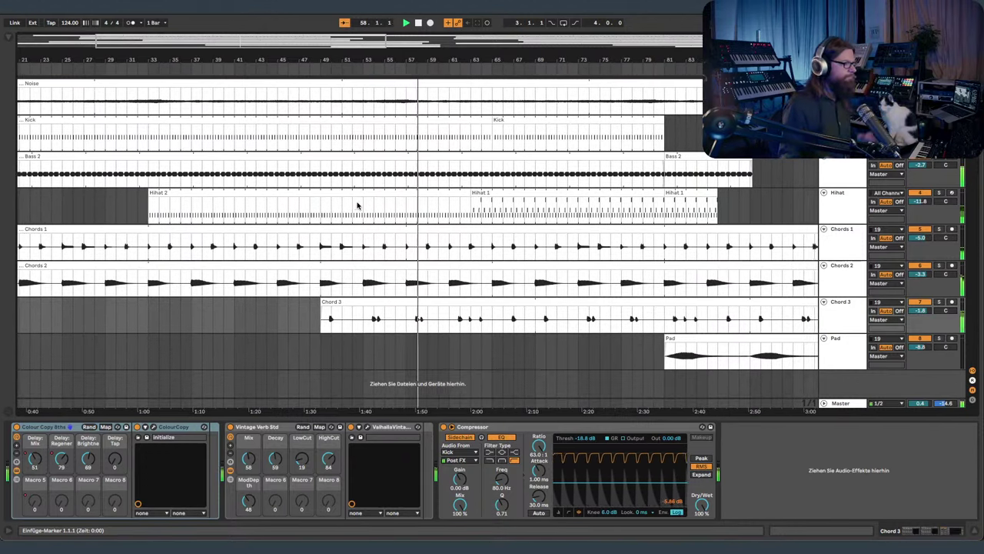
click(345, 22)
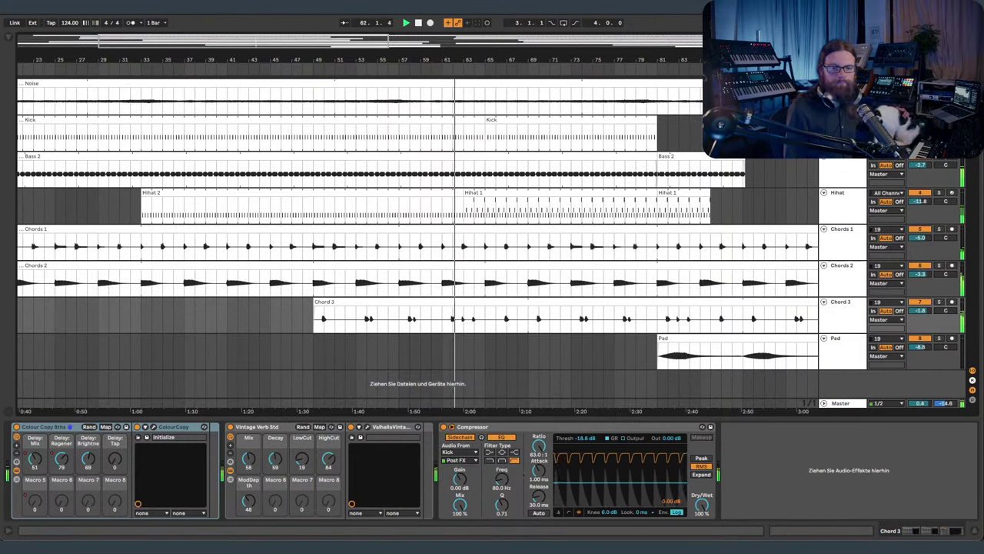
key(super+Tab)
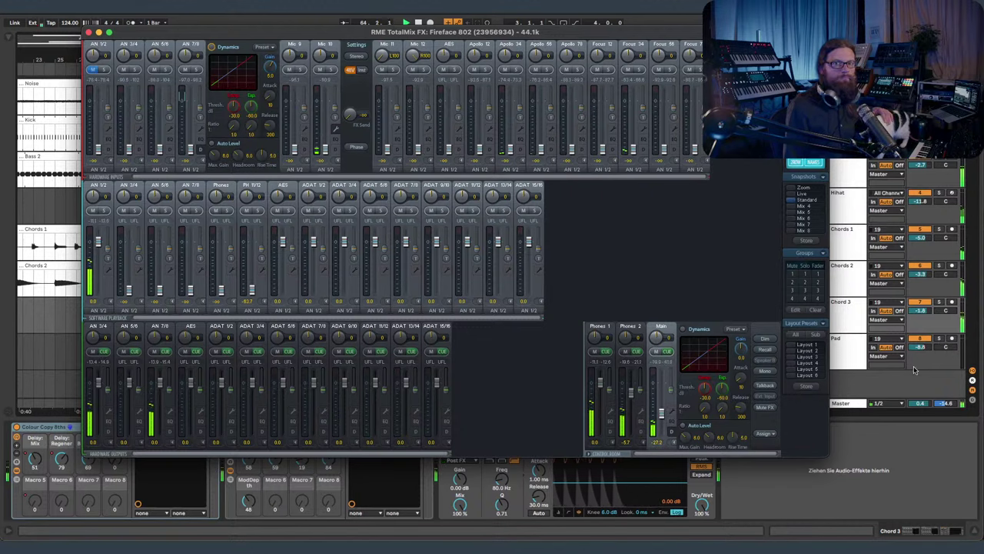
key(super+Tab)
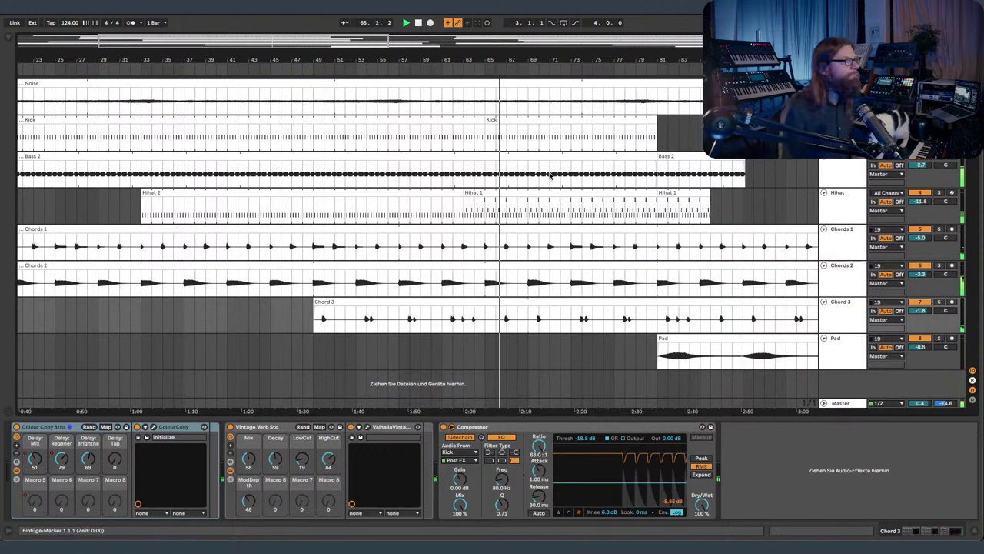
- Show the Kick track's device chain with a closer view of the kick waveform, and open the browser's effects collection
click(841, 121)
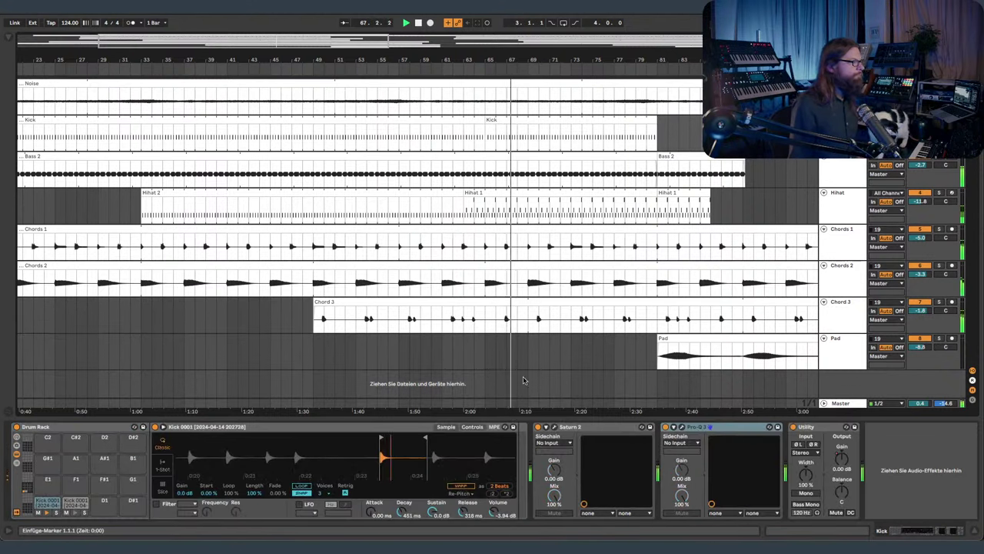
mouse_move(388, 461)
mouse_down()
mouse_move(384, 512)
mouse_move(388, 456)
mouse_up()
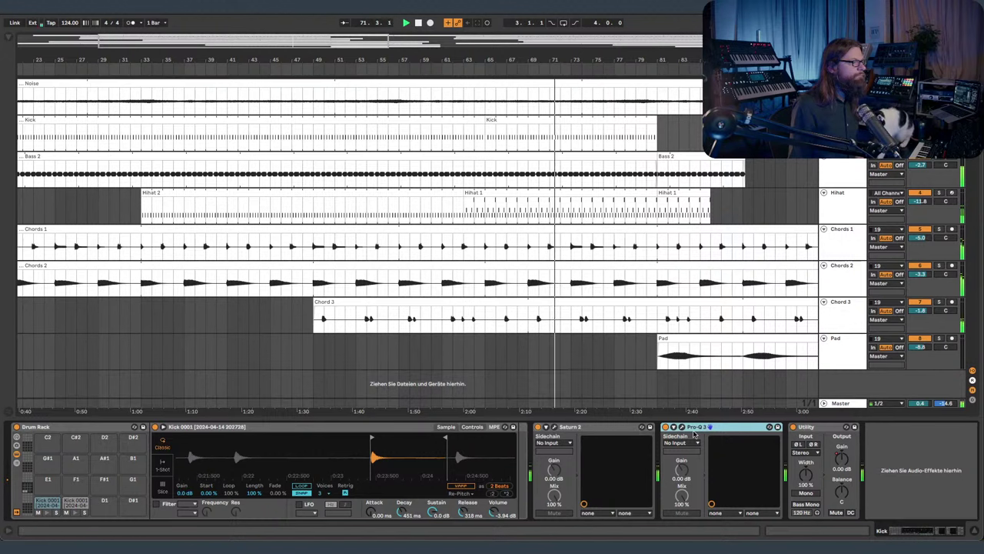
click(9, 37)
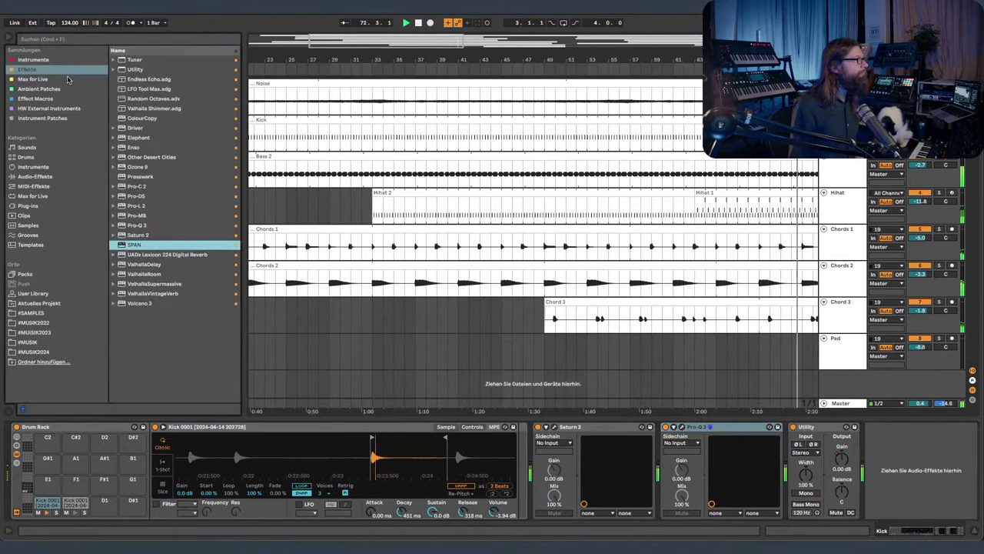
- Try the Pro-C 2 compressor between Saturn 2 and Pro-Q 3 on the Kick track and remove it
drag(136, 186, 657, 460)
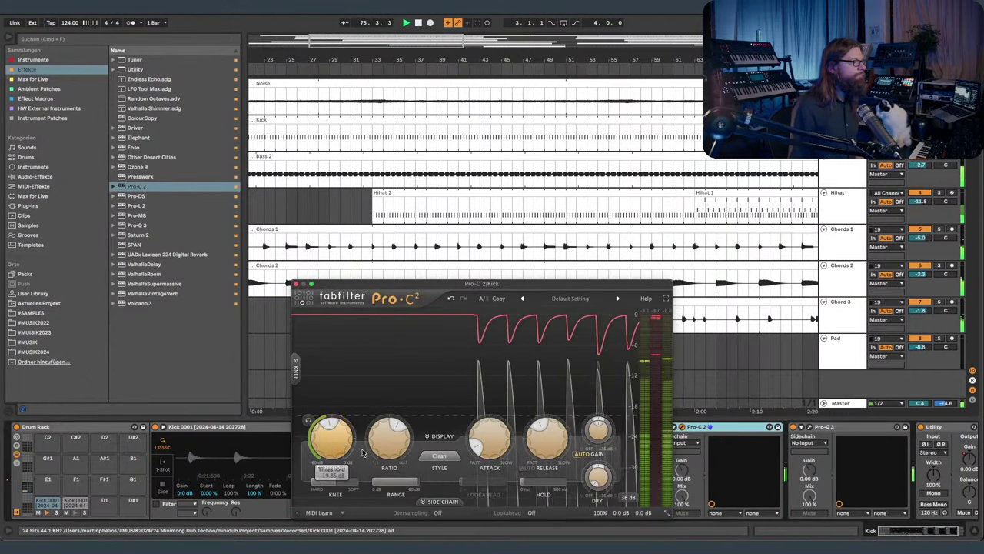
click(746, 428)
key(Delete)
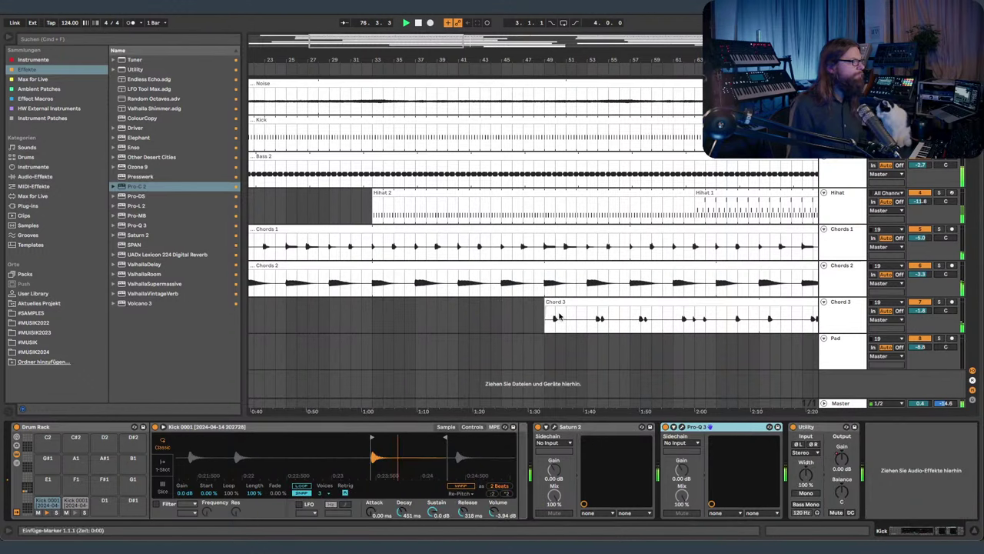
- Insert Presswerk between Saturn 2 and Pro-Q 3 on the Kick track and switch it to the Drum Compressor view
drag(151, 177, 677, 470)
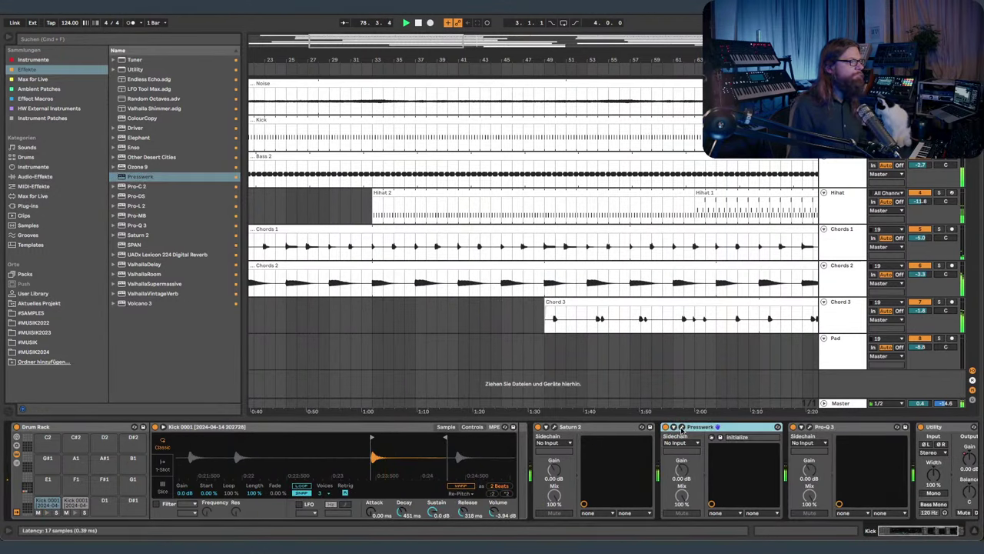
click(682, 427)
click(613, 228)
click(614, 227)
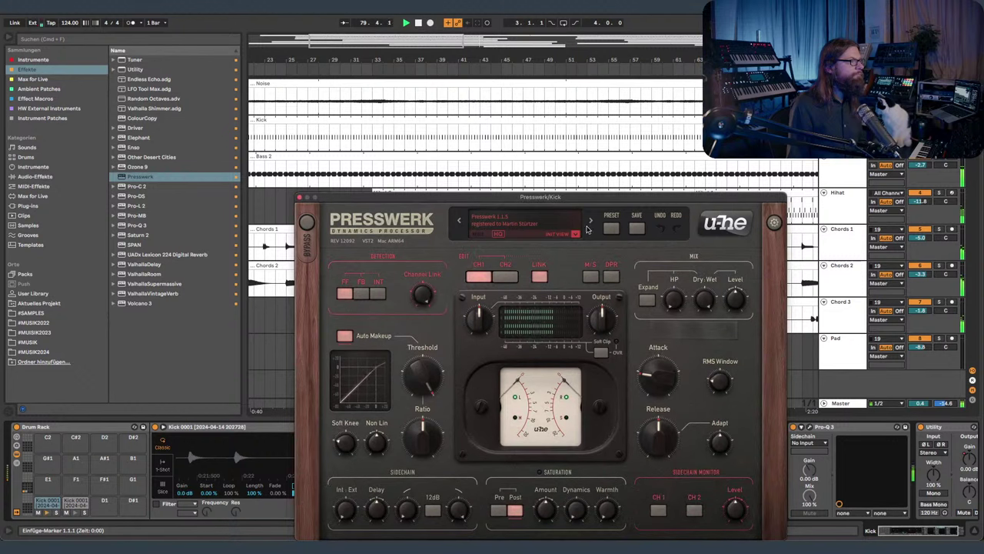
click(529, 222)
click(596, 209)
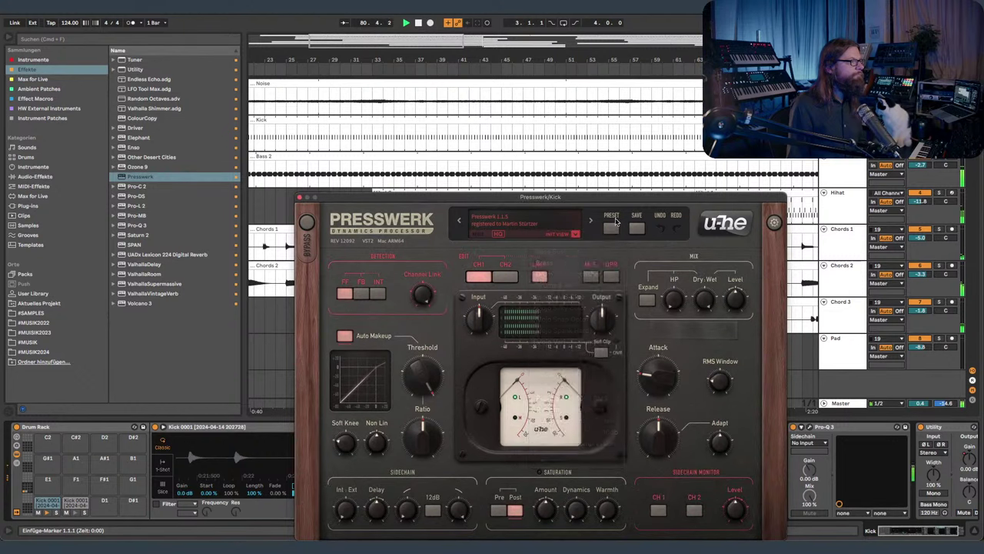
click(613, 228)
click(613, 229)
click(575, 234)
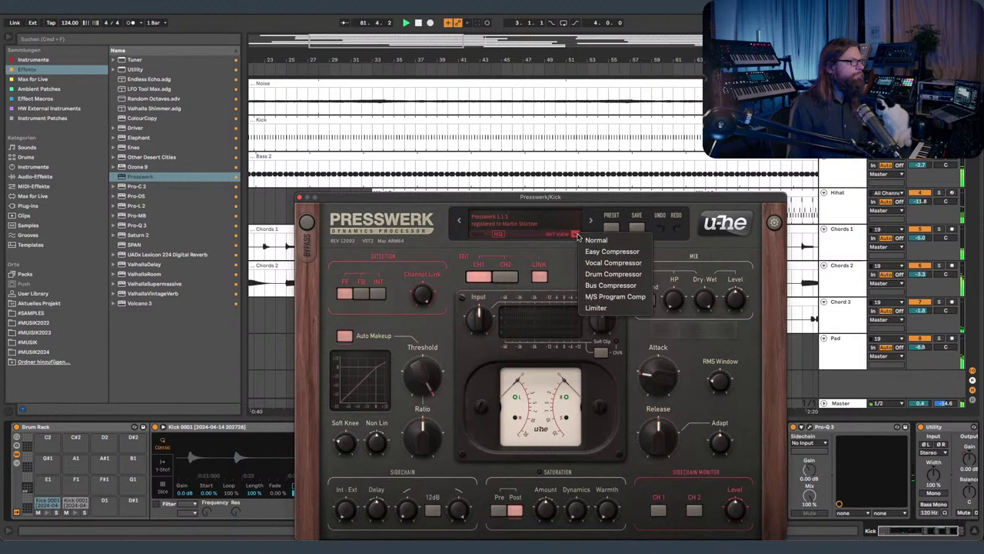
click(613, 273)
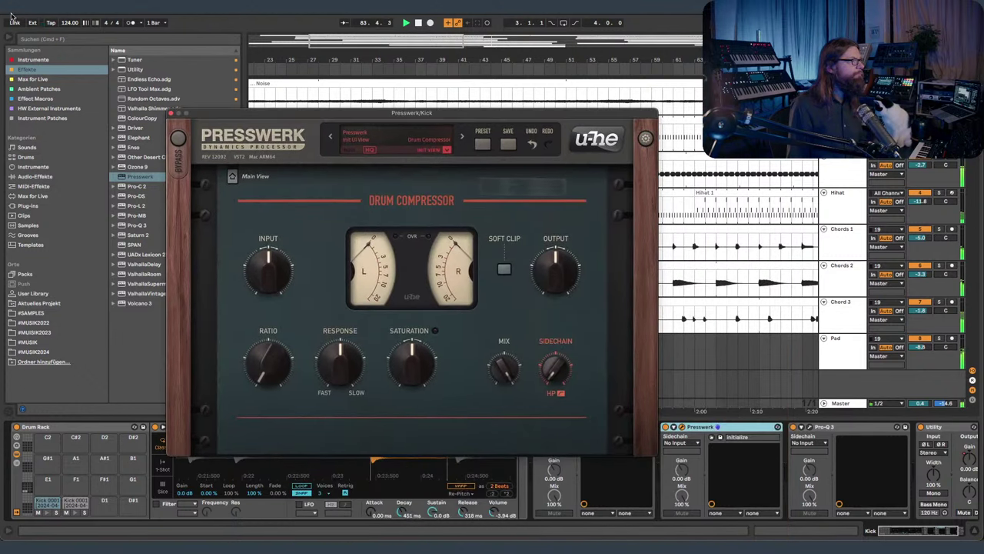
- Hide the browser, bring the break around the playback position into view, and place the Presswerk window over the arrangement
drag(279, 117, 983, 193)
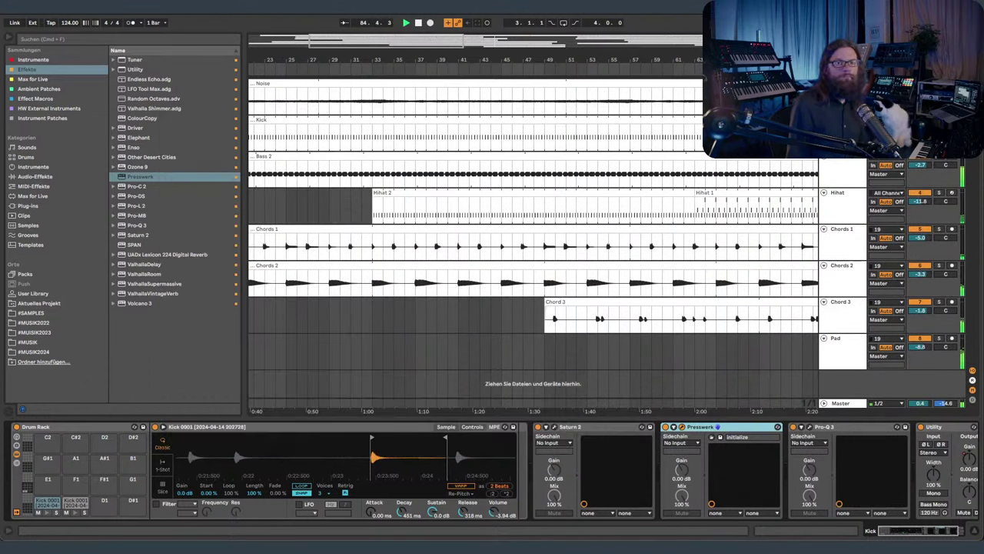
drag(668, 57, 266, 56)
click(4, 34)
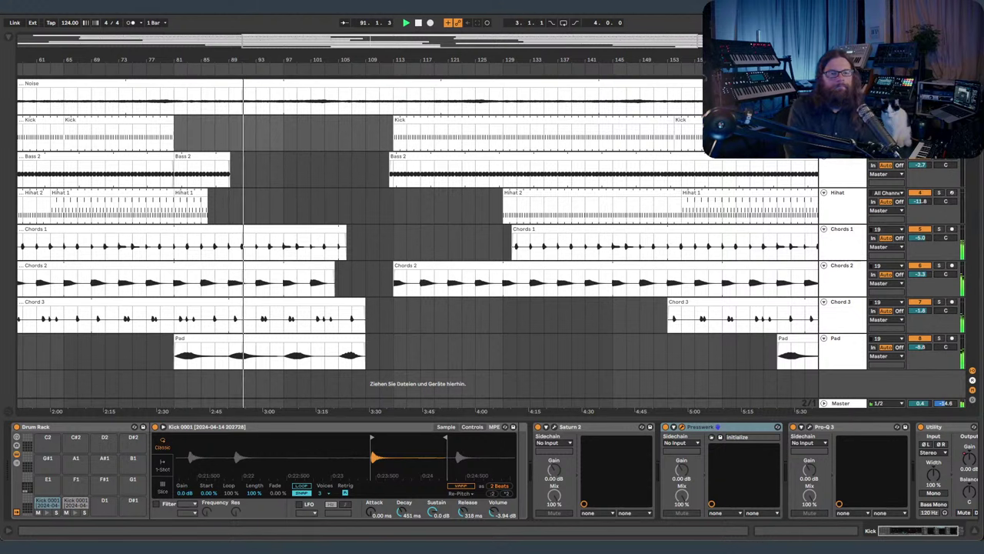
drag(983, 75, 604, 180)
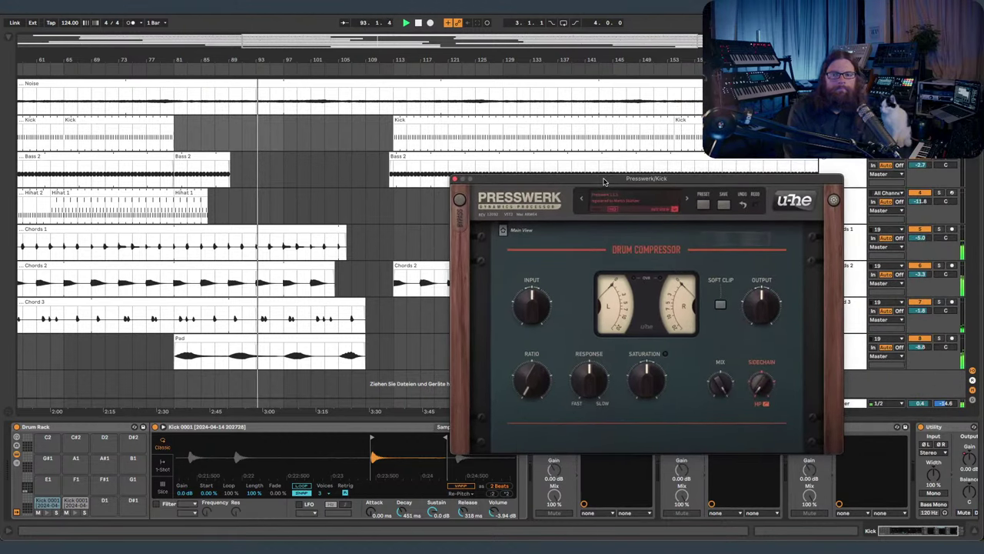
- Raise the Drum Compressor's ratio, increase its input to about 7 dB, and audition stronger saturation on the kick
mouse_move(528, 303)
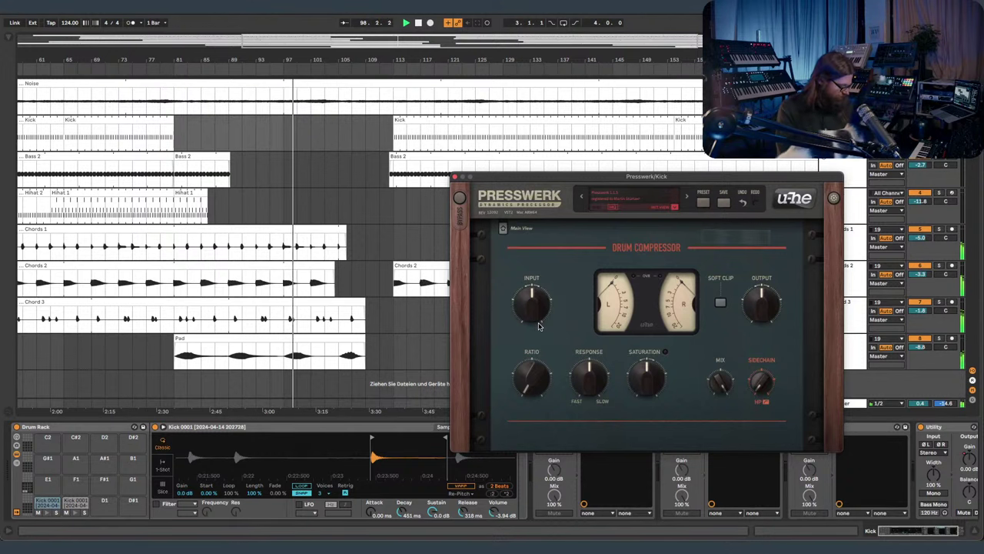
mouse_move(544, 325)
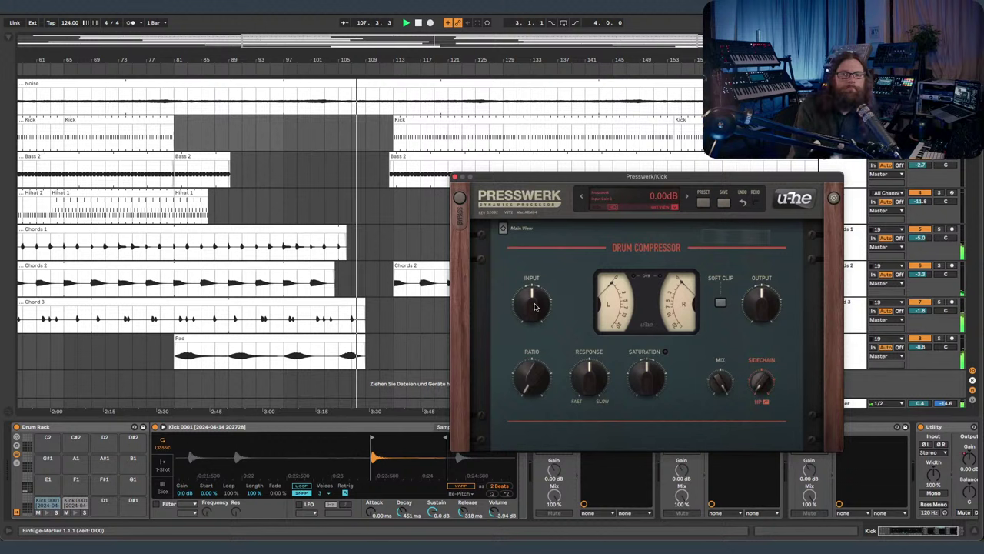
mouse_move(541, 307)
mouse_down()
mouse_move(536, 297)
mouse_move(541, 305)
mouse_up()
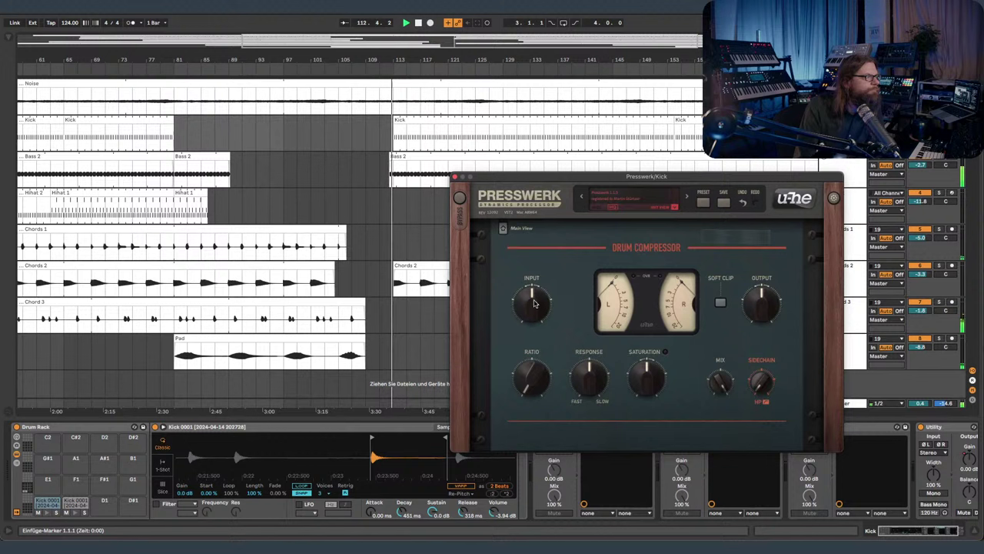
drag(537, 381, 534, 298)
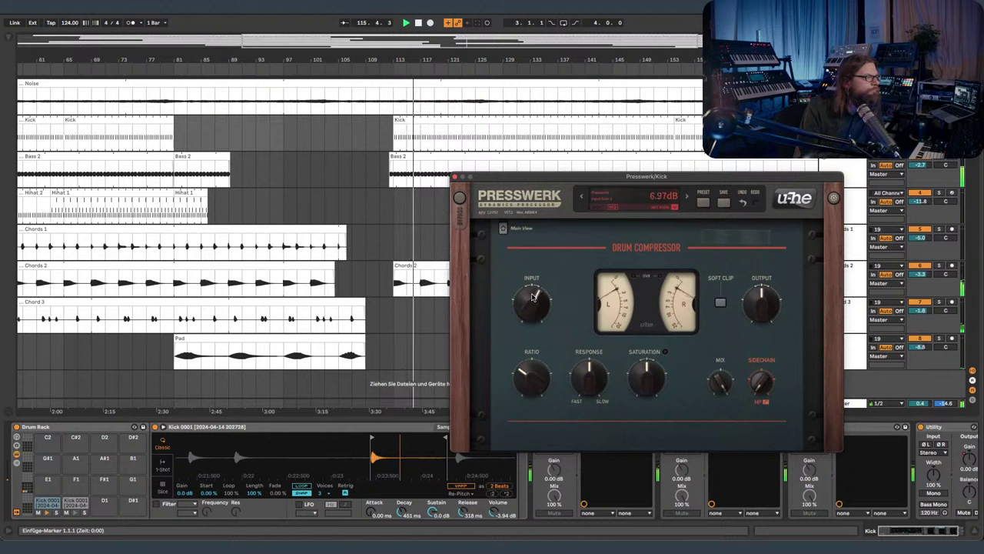
drag(647, 377, 646, 345)
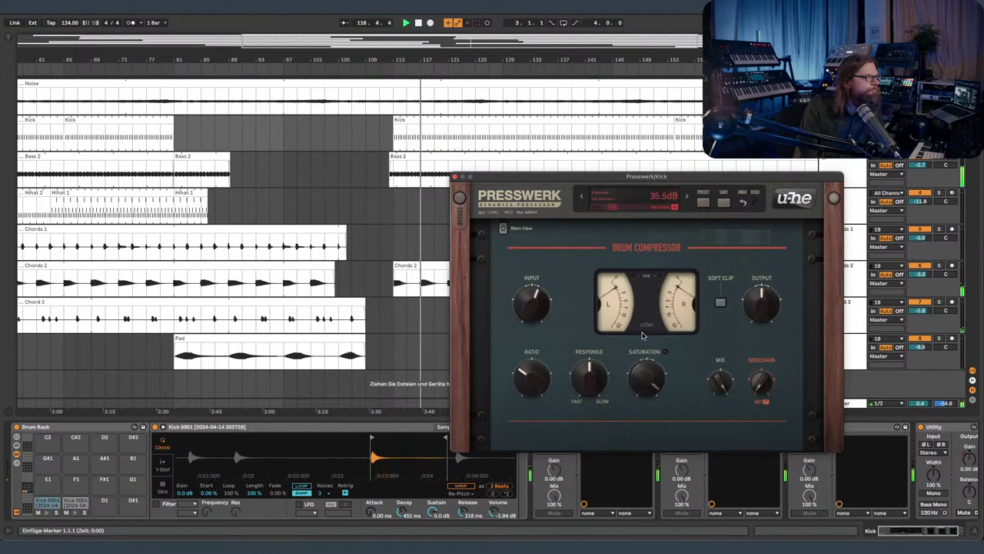
- Move the Presswerk window clear of the device chain and switch off Saturn 2 on the Kick track
drag(621, 178, 587, 98)
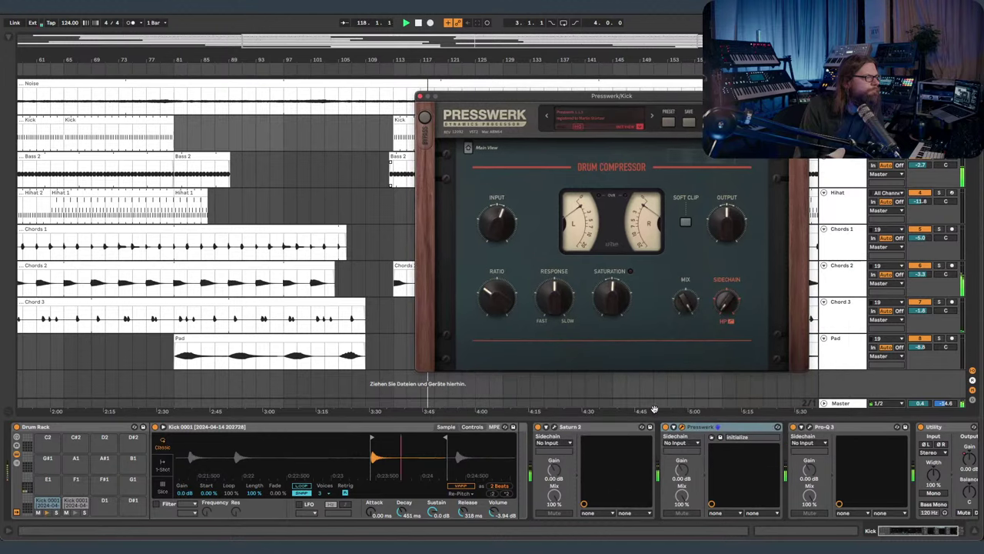
click(538, 427)
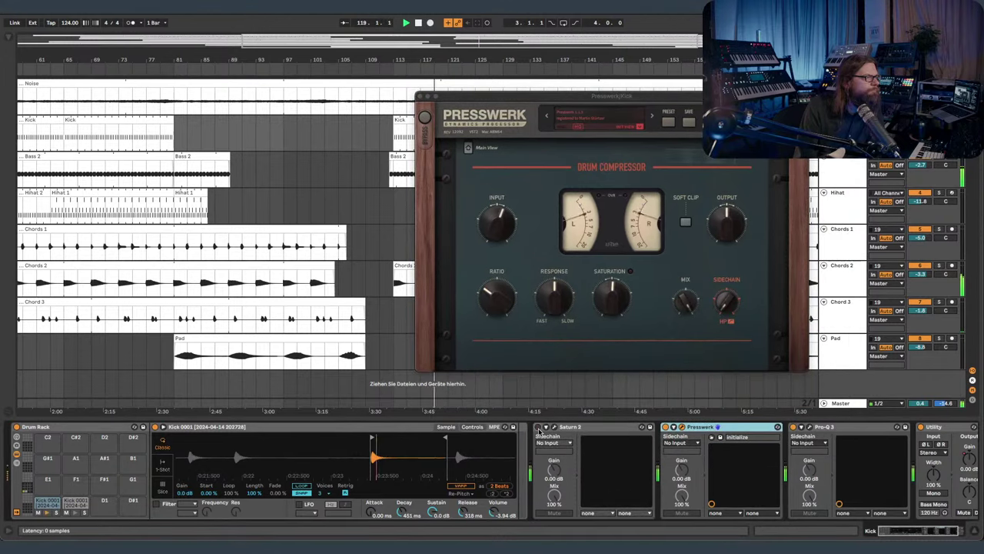
- Raise the Drum Compressor's input slightly, make its response faster, increase the saturation, and shift the Presswerk window a little
drag(498, 208, 499, 212)
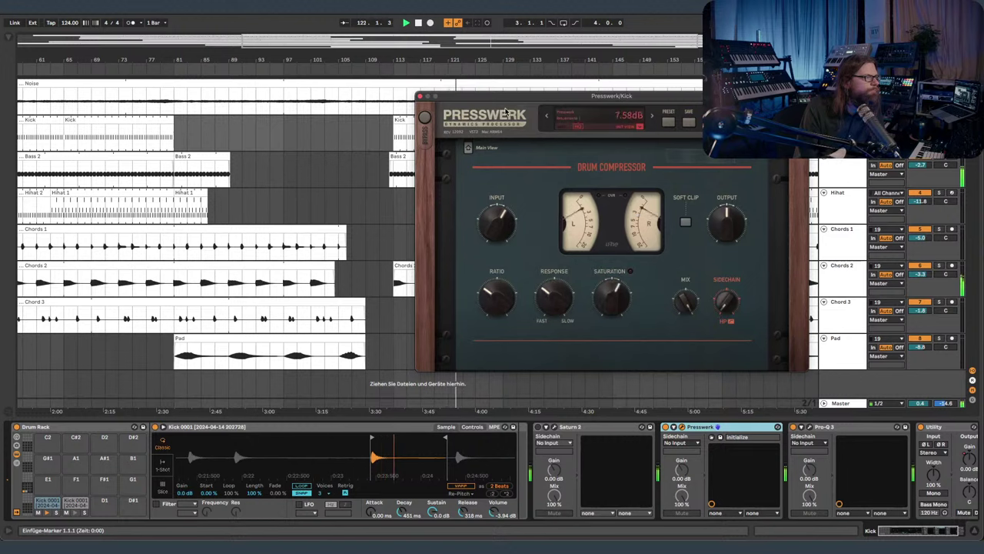
drag(507, 98, 512, 105)
- Audition other hits in the Kick sample and place the sample's start marker exactly at the chosen hit's transient
drag(444, 438, 496, 439)
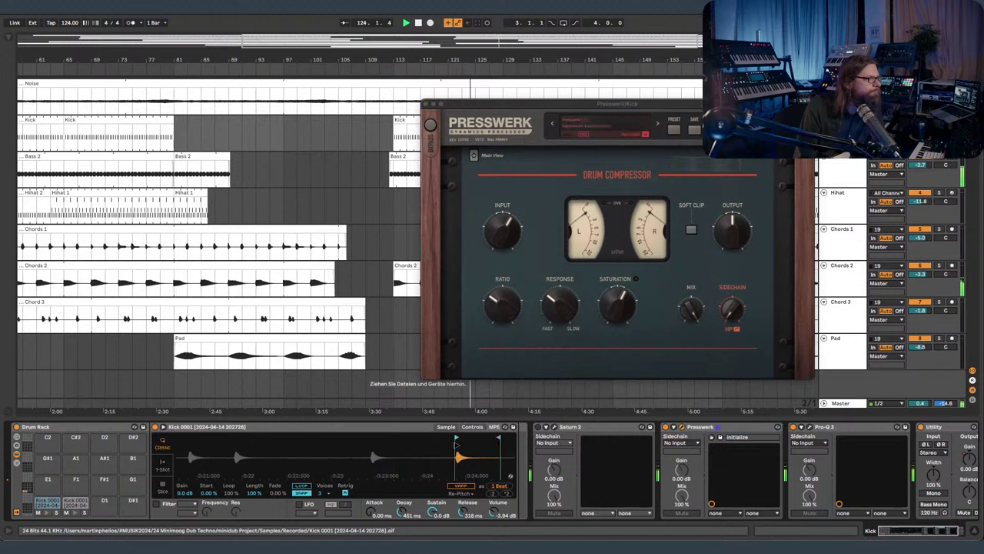
drag(436, 449, 432, 446)
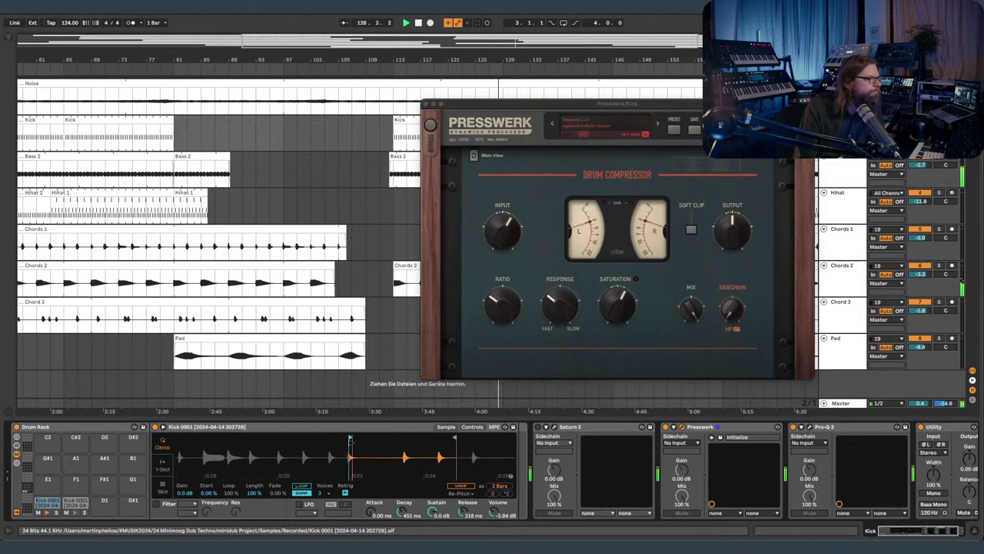
mouse_move(415, 444)
mouse_down()
mouse_move(481, 445)
mouse_move(388, 465)
mouse_up()
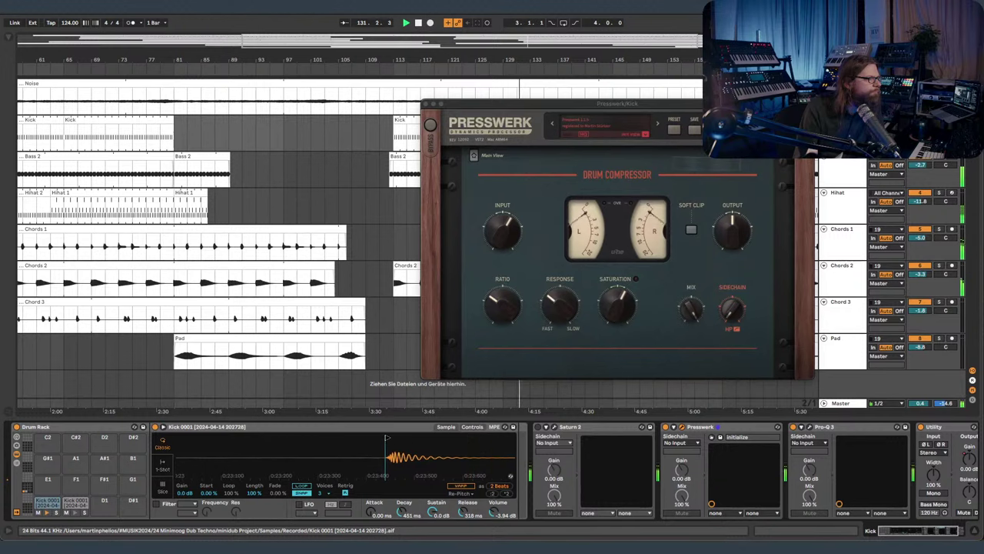
- Close the Presswerk window and bring the second half of the arrangement into view
click(426, 104)
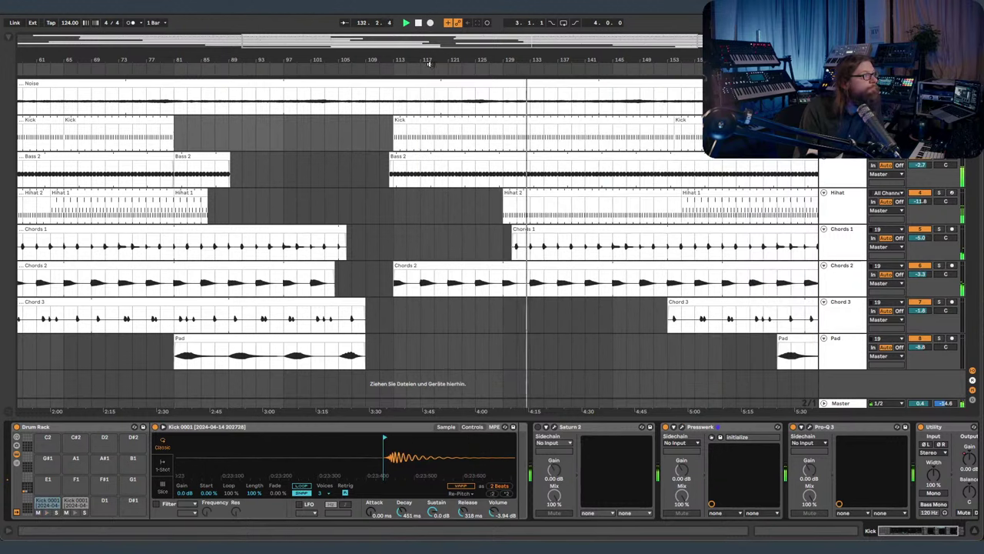
mouse_move(428, 62)
mouse_down()
mouse_move(430, 86)
mouse_move(430, 47)
mouse_up()
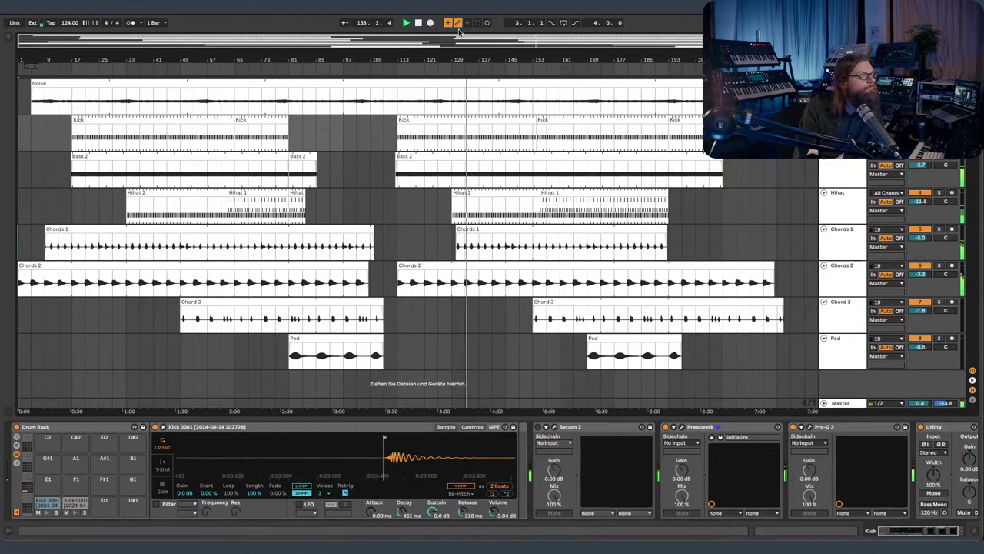
drag(580, 58, 502, 70)
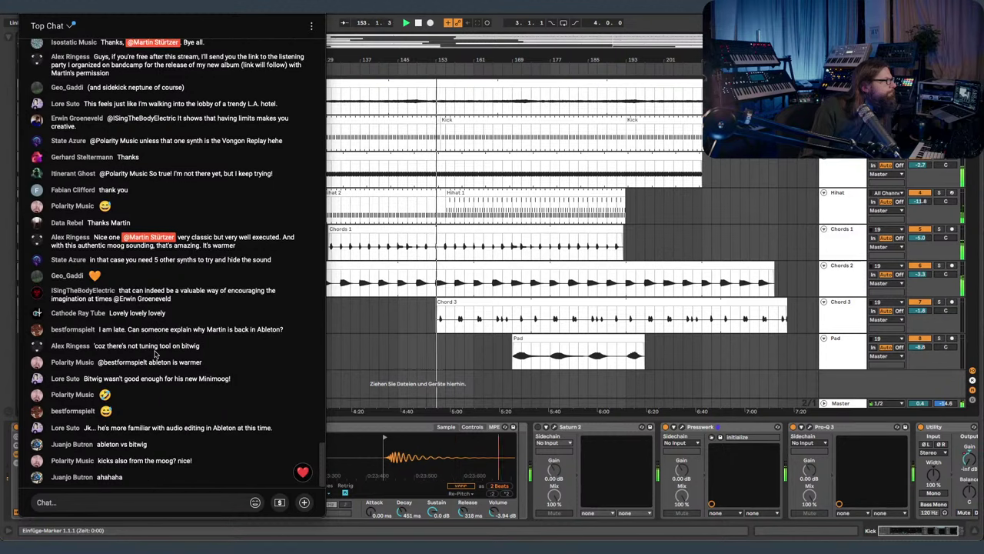
- Mention the viewer hosting the Bandcamp event in the live chat and send "please post the link to your listening party!"
click(165, 498)
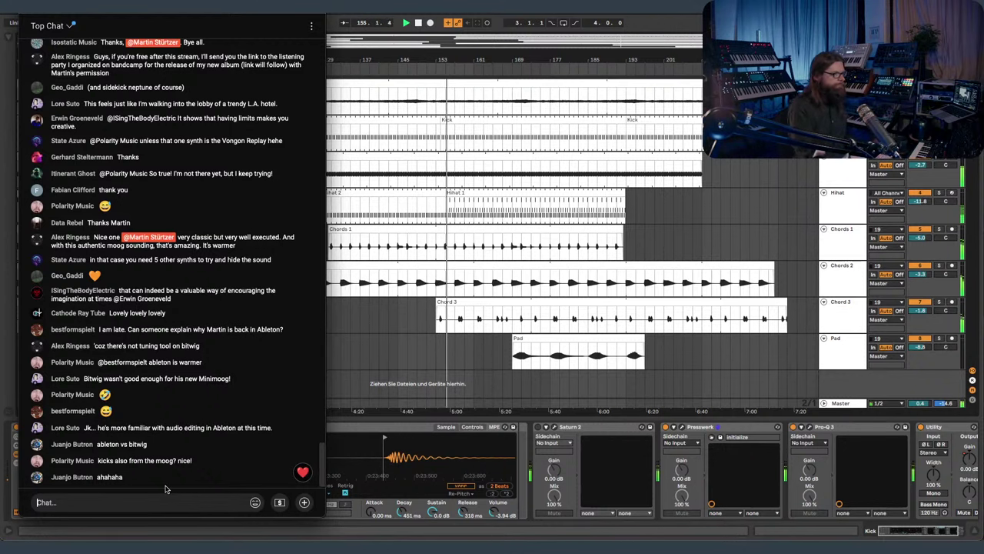
text(@a)
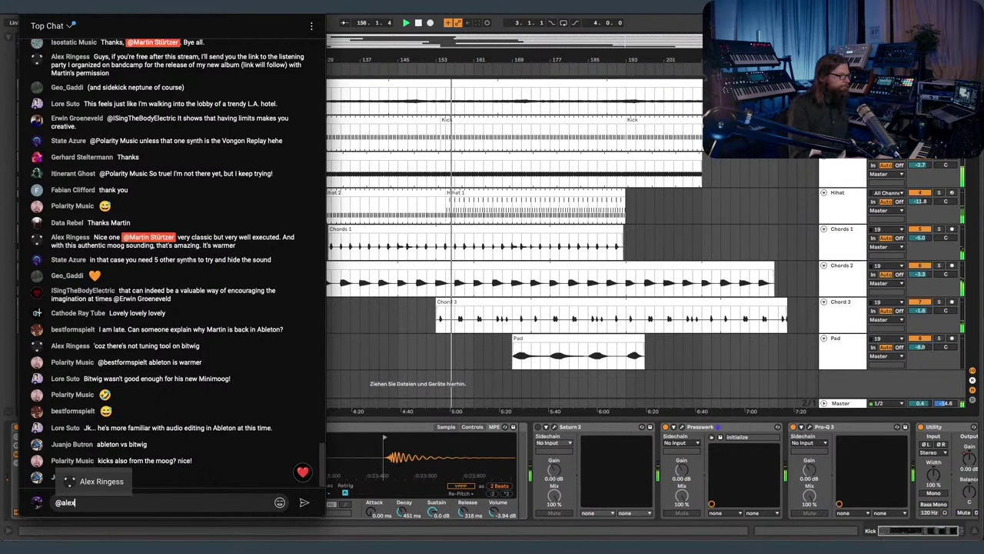
text(lex)
key(Tab)
text(please post)
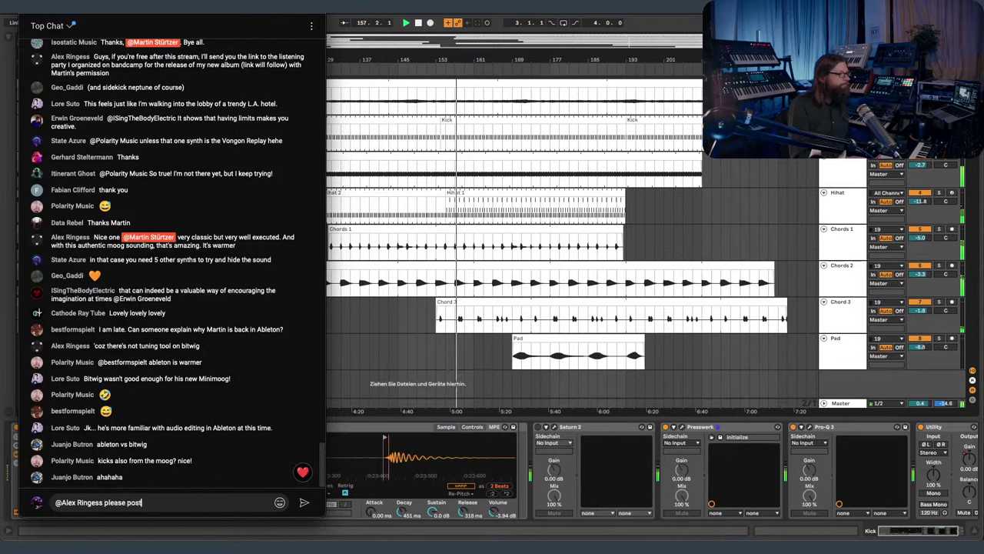
text( the link to your listening party!)
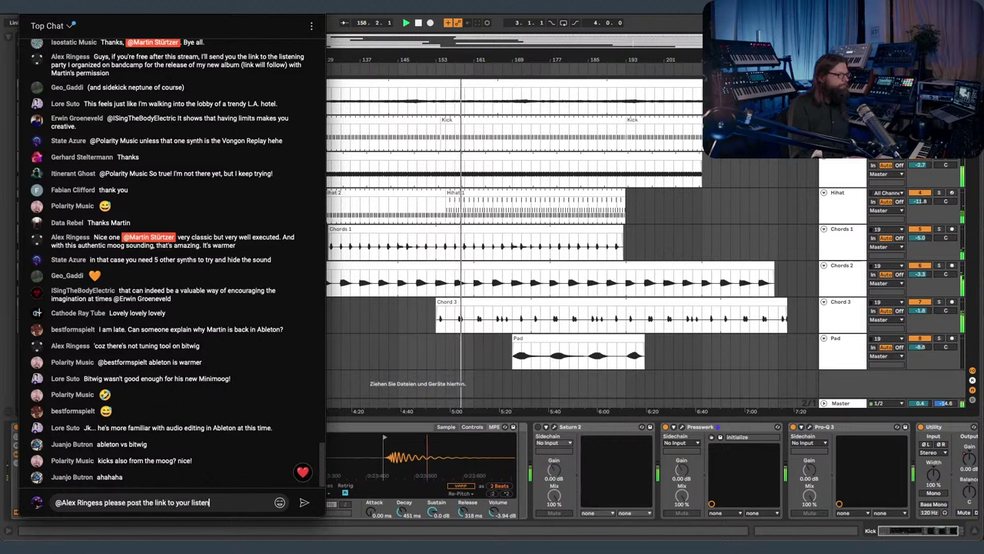
key(Return)
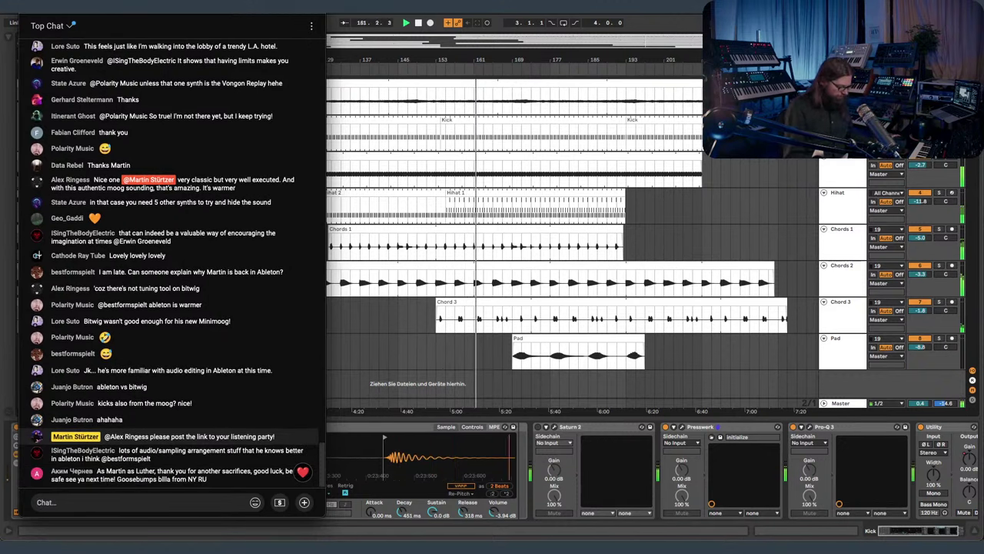
- Start a chat reply to another viewer: "like I mentioned in the stream, I am not yet familiar with audio editing and sample slicing"
text(@ore)
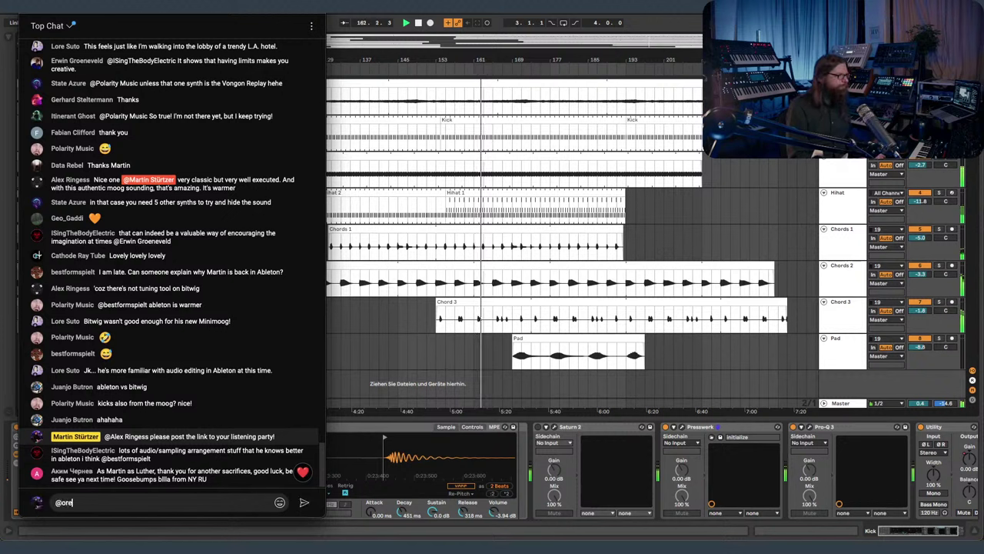
key(Tab)
text(like)
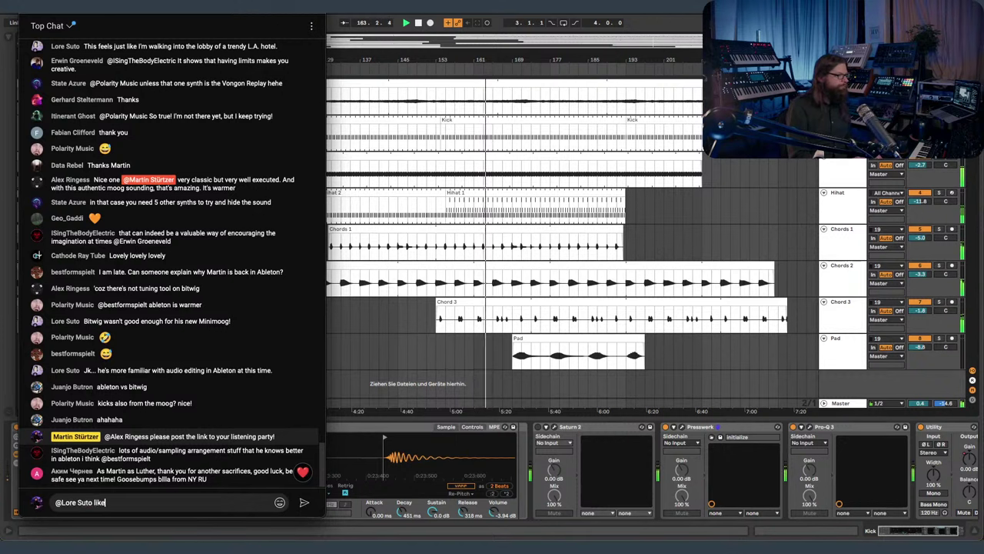
text( I mentioned in )
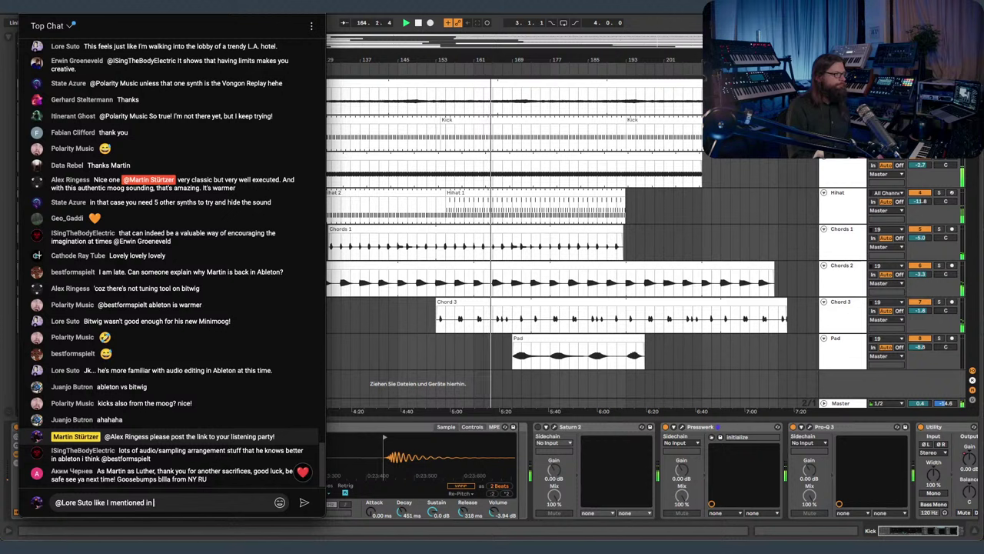
text(the strea)
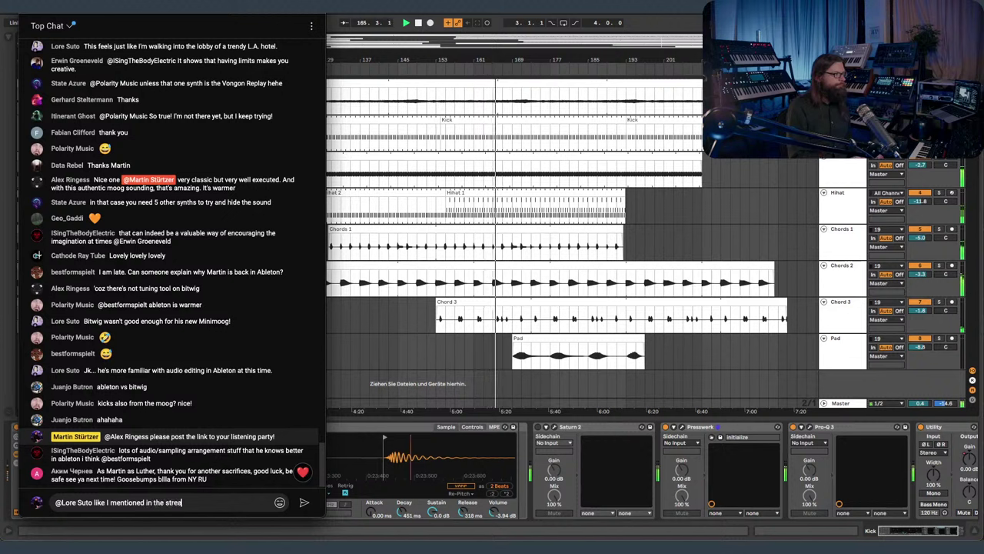
text(m, I am not yet famil)
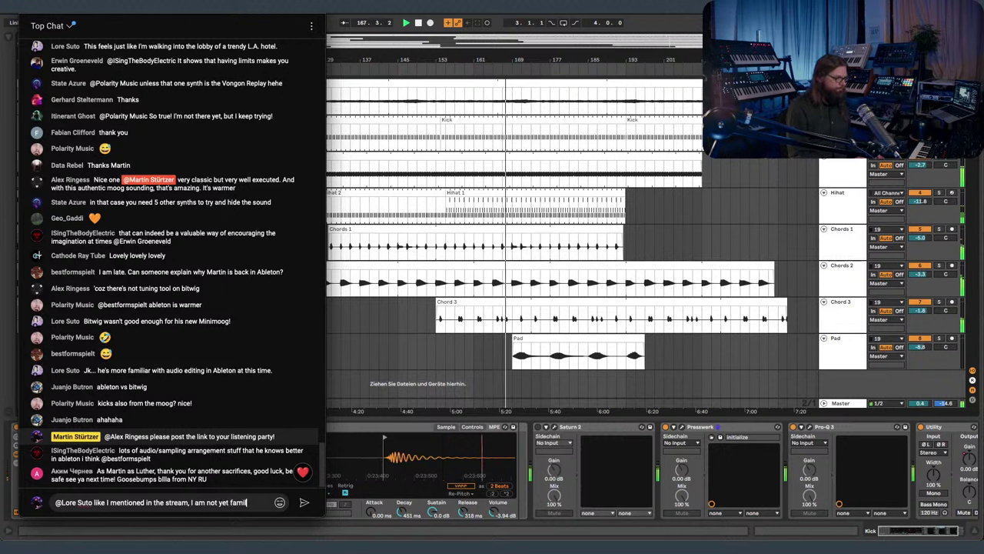
text(iar with audio editing and sample)
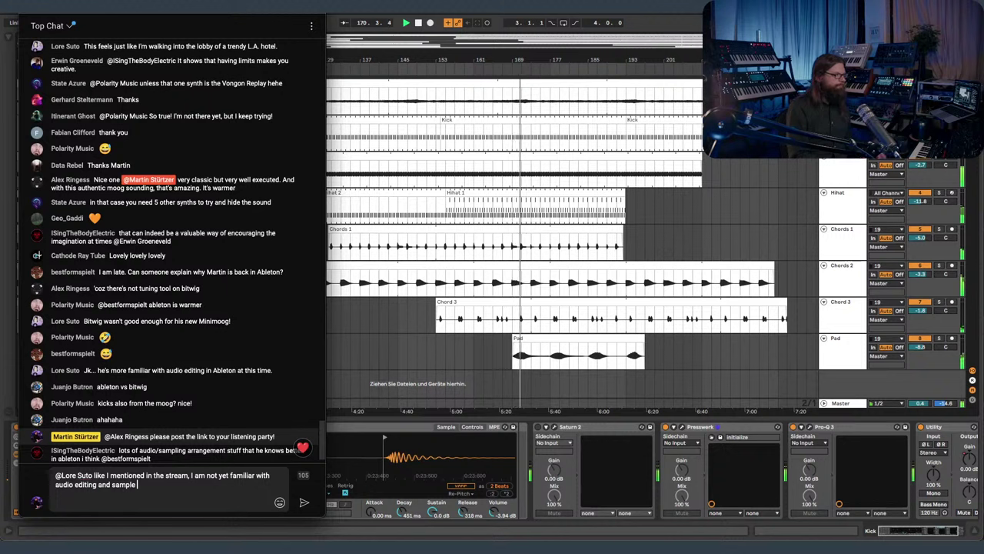
text(df kjlfdg j)
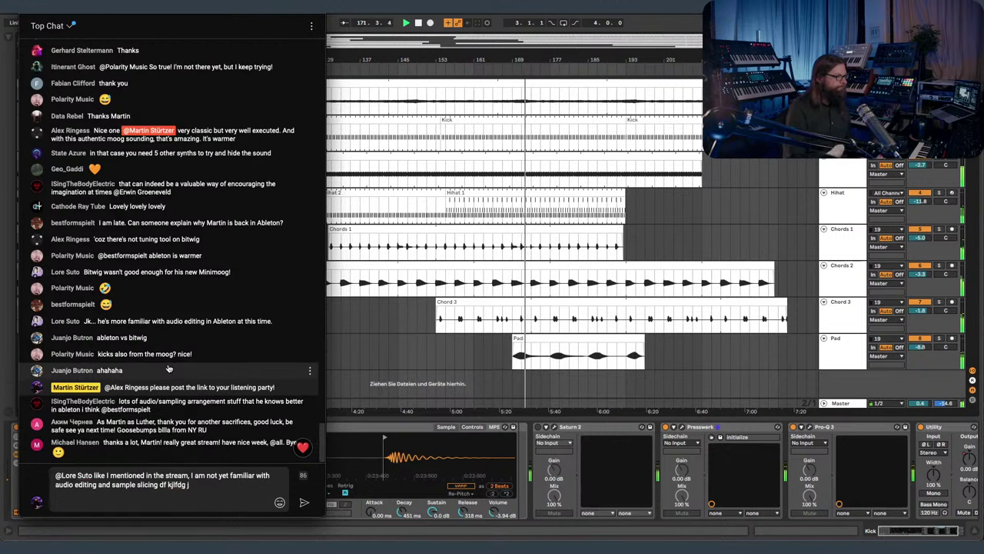
key(BackSpace)
key(BackSpace)
key(BackSpace)
key(BackSpace)
key(BackSpace)
key(BackSpace)
key(BackSpace)
key(BackSpace)
key(BackSpace)
key(BackSpace)
key(BackSpace)
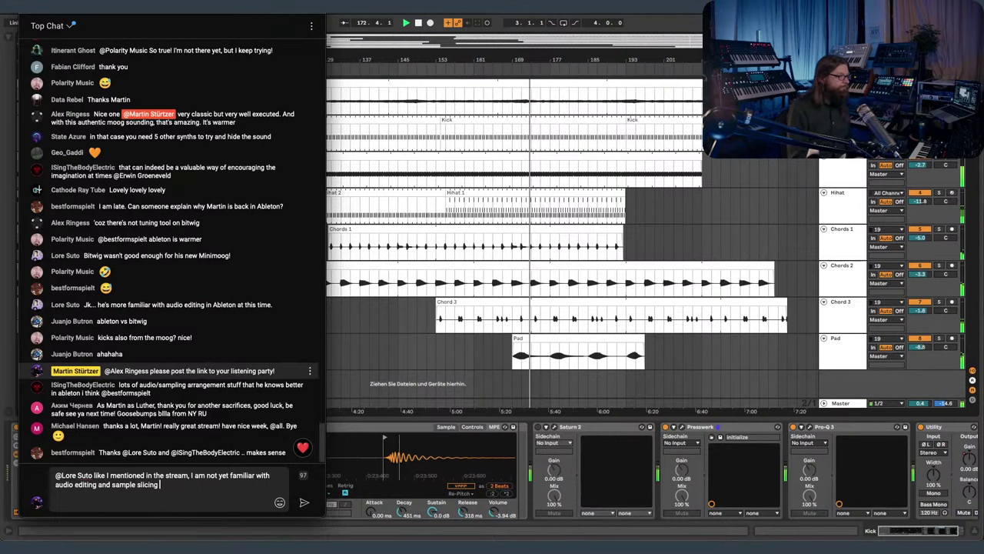
- Complete the reply with "in Bitwig, so I wanted to that in Ableton instead." and send it
text(in Bitwig, so I wanted to that in B)
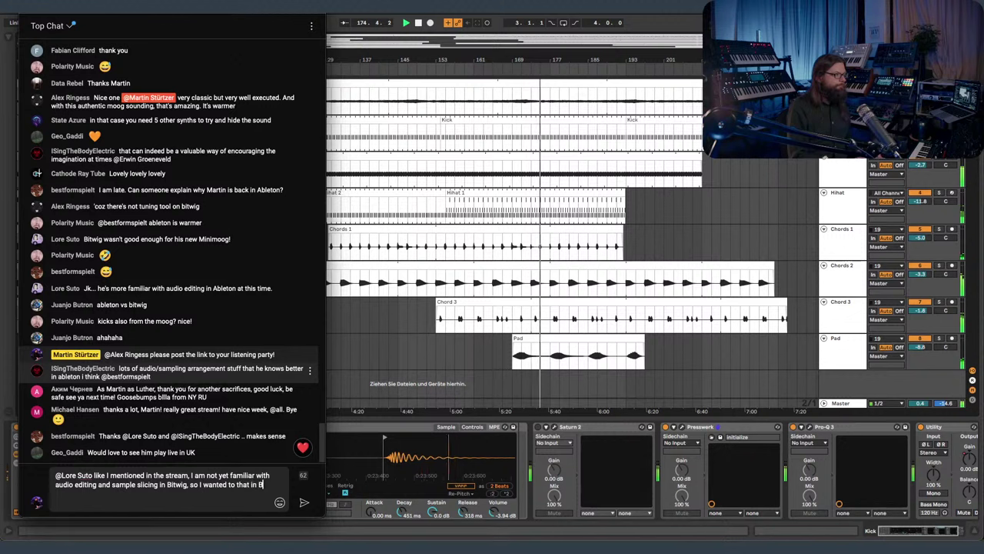
text(leton instead)
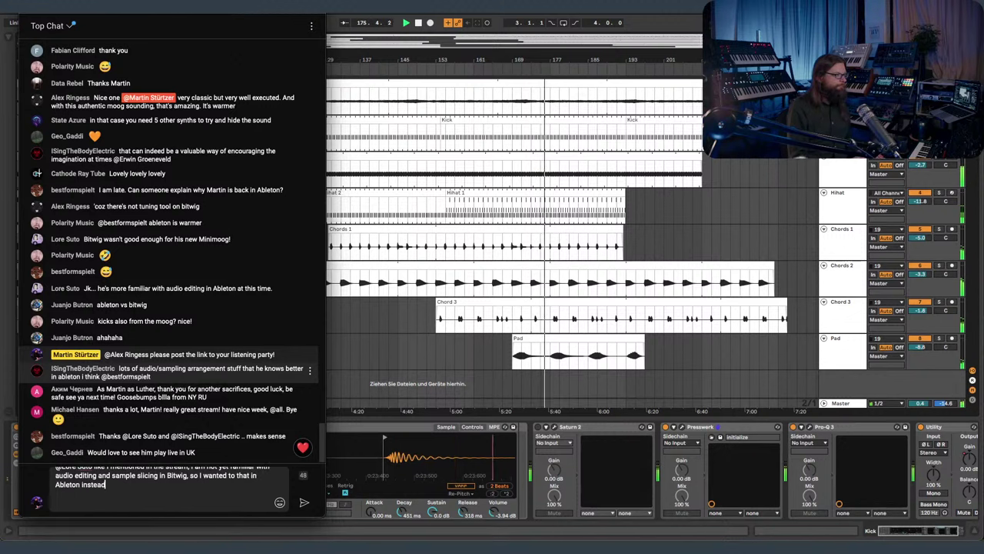
text(.)
key(Return)
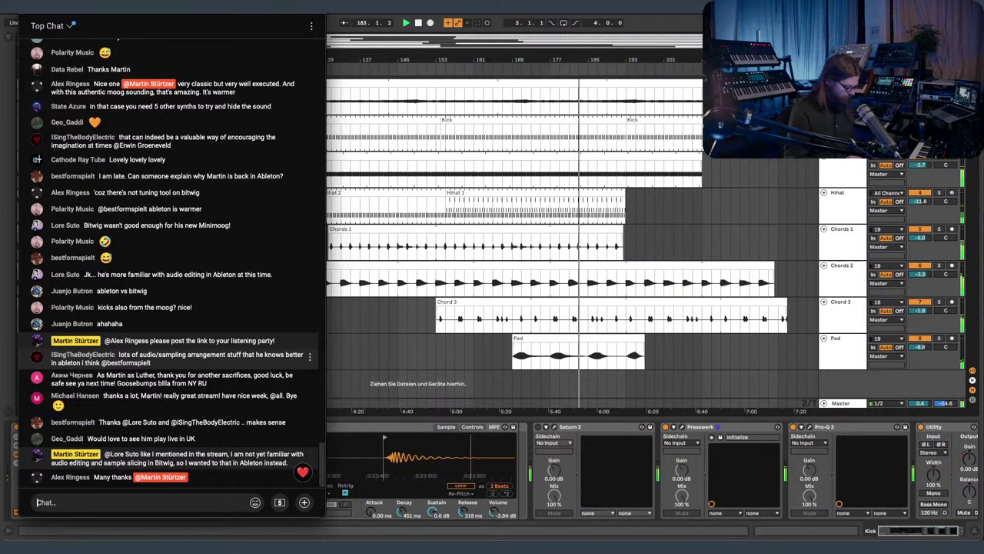
- Reply "yes, I did the kick with the moog as well." to the viewer who asked about it, and move the chat off the arrangement
text(@polarity Music)
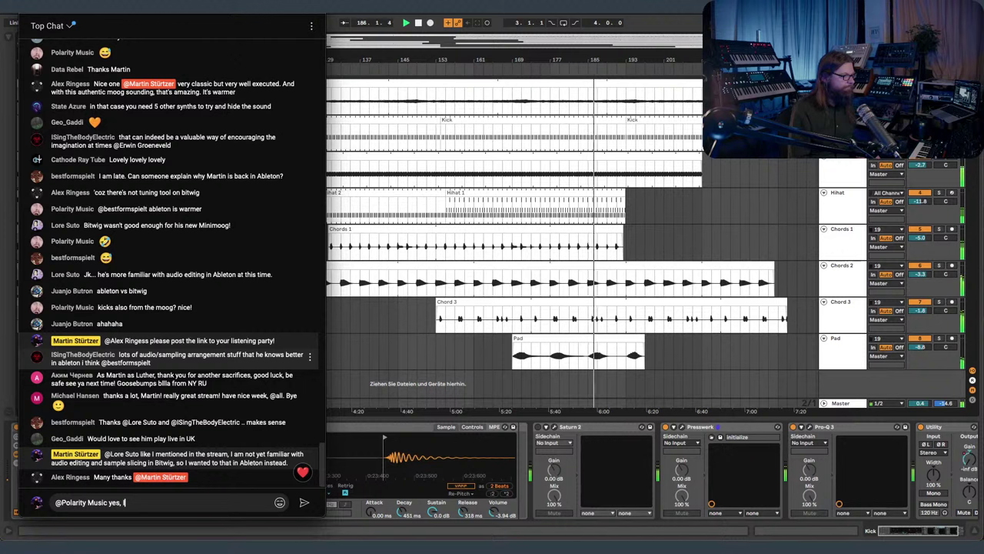
text(yes, I did the kick with the mo)
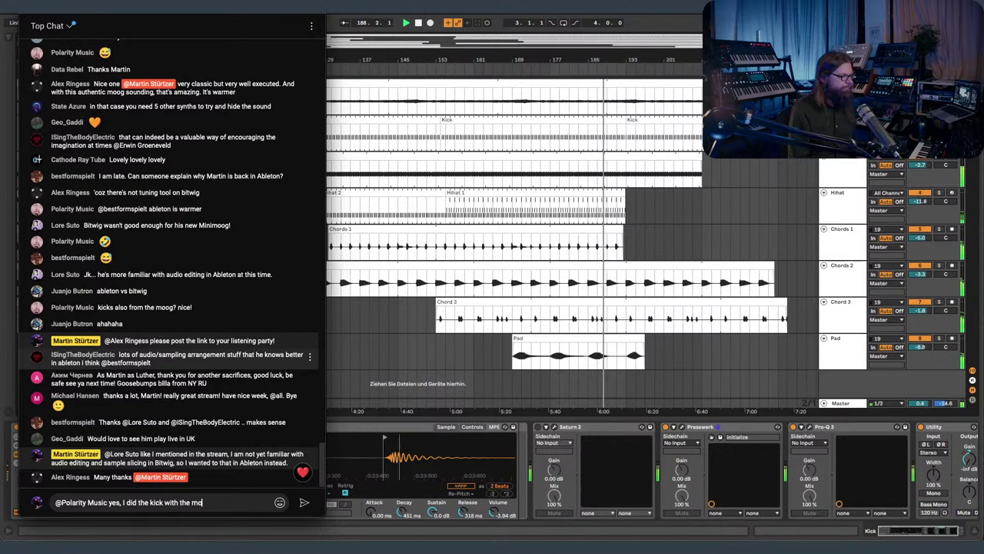
text(og as well.)
key(Return)
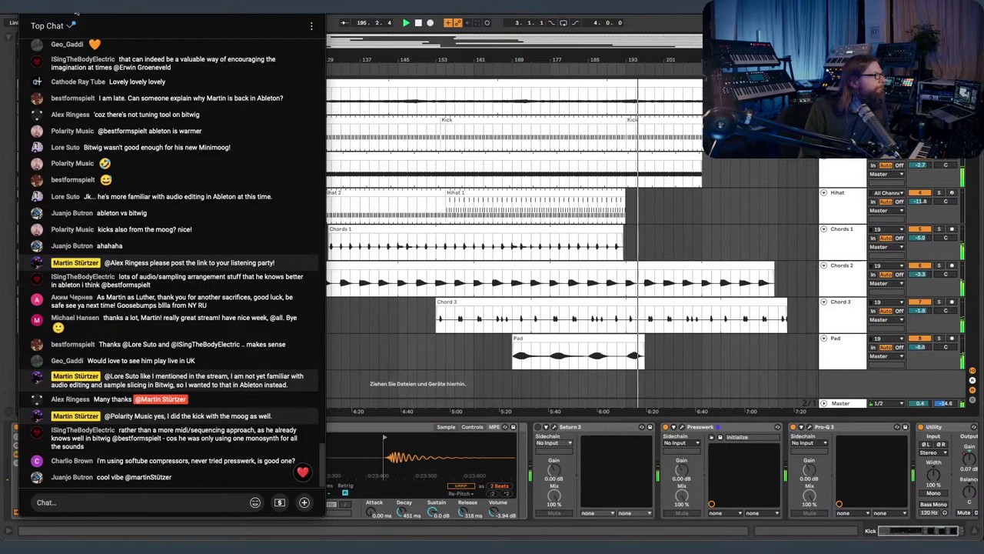
drag(75, 7, 983, 266)
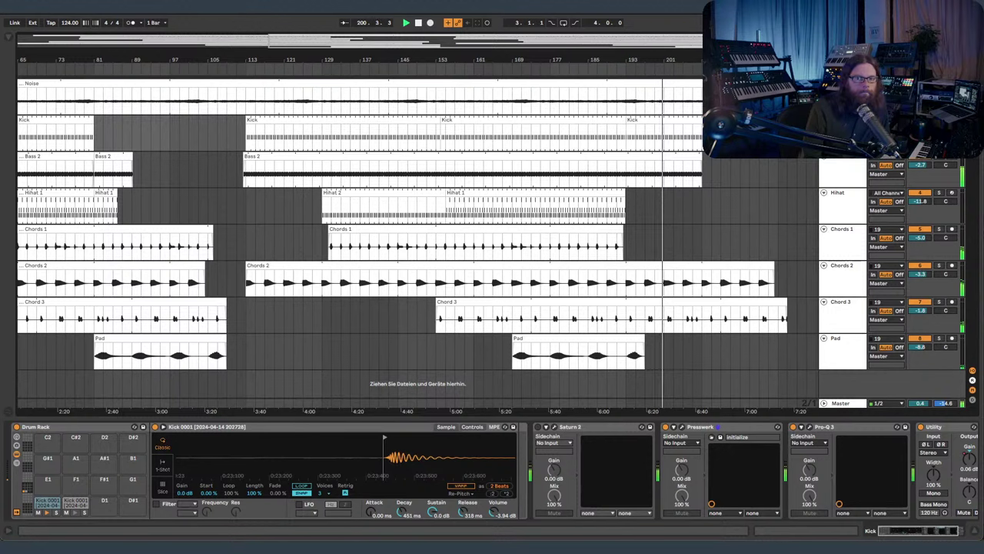
- Examine the ending of the arrangement and the Kick track's gain automation there
drag(792, 60, 693, 131)
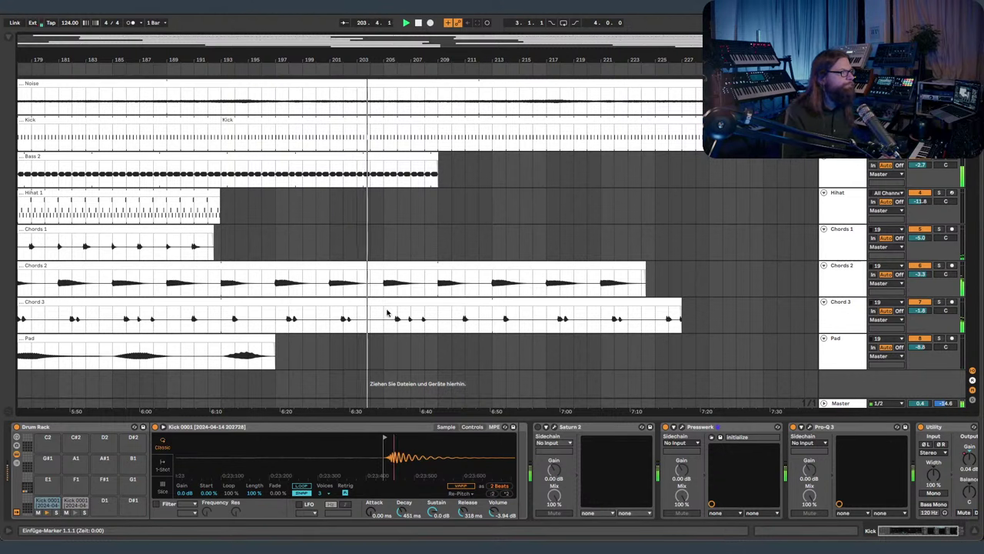
drag(702, 44, 665, 64)
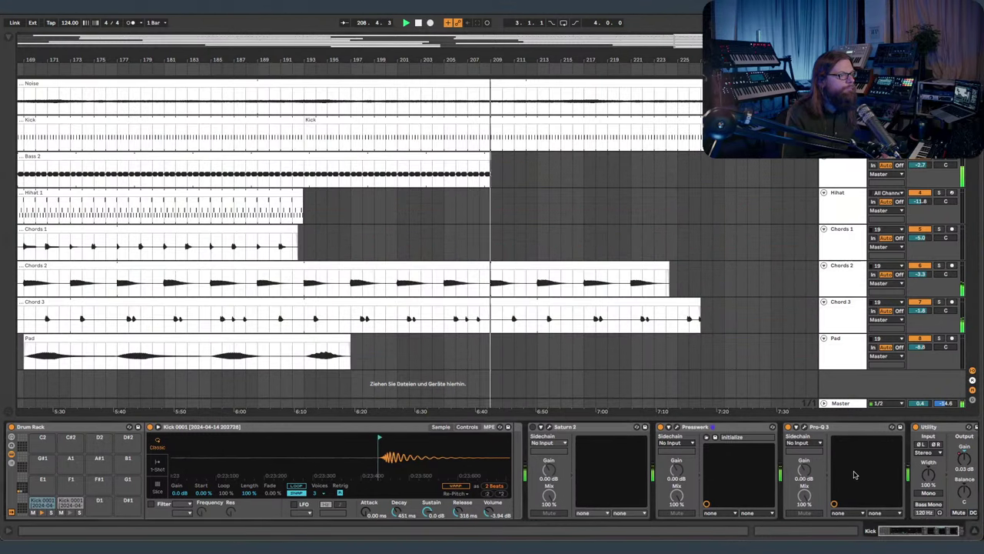
scroll(855, 473, right, 3)
key(a)
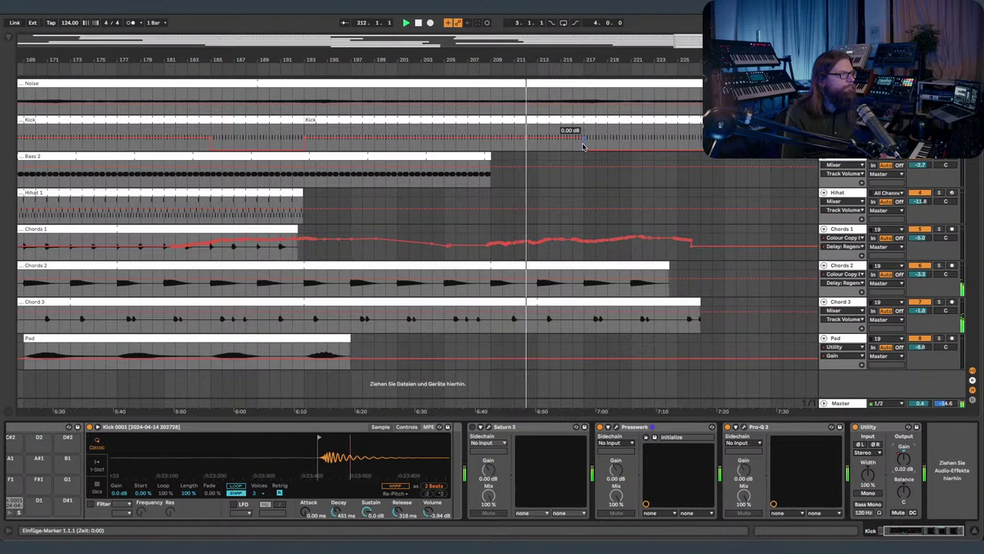
key(a)
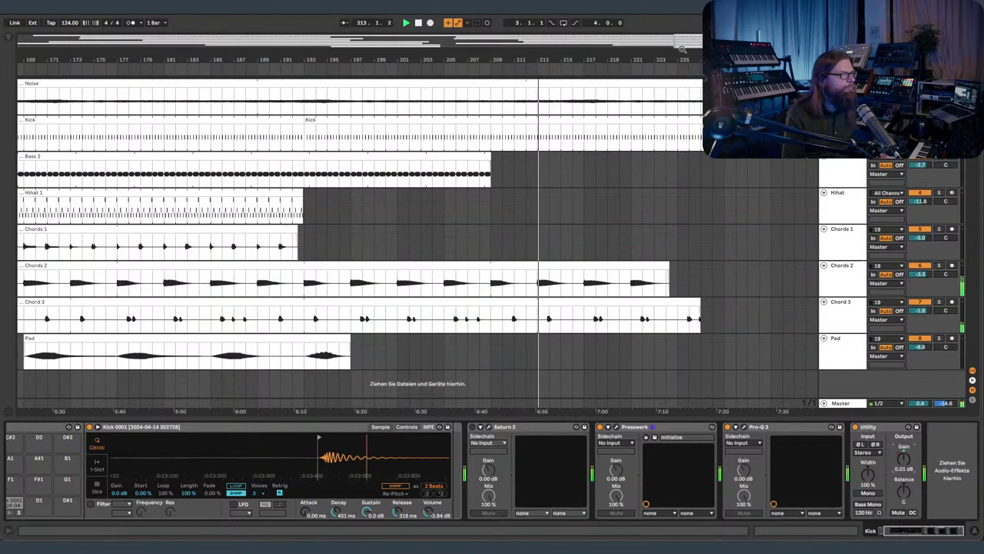
- Extend the end of the last Chord 3 clip by about half a bar
drag(682, 49, 602, 63)
drag(737, 299, 773, 299)
click(708, 291)
drag(595, 62, 595, 34)
- Select the Noise track and add a long fade-out to the end of its clip, starting around bar 222
click(920, 92)
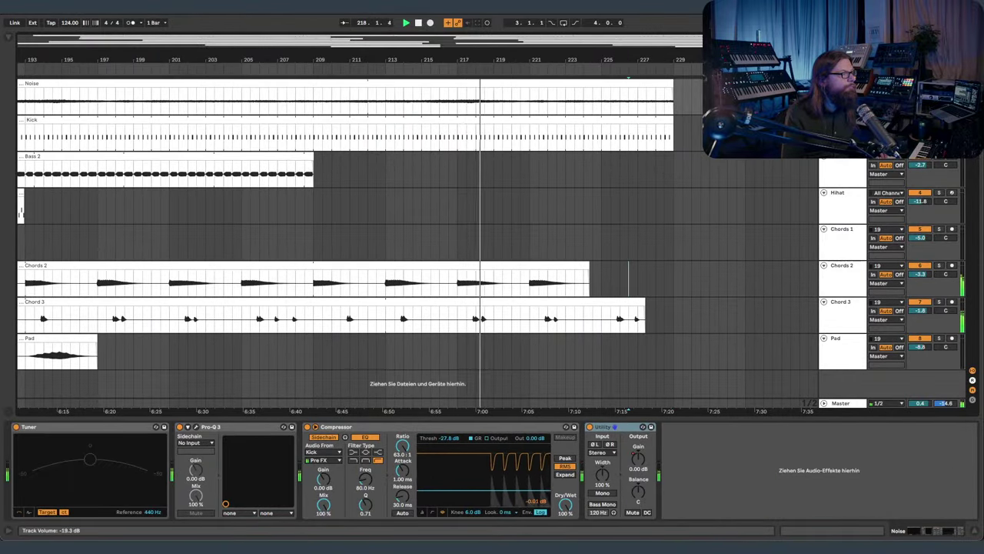
drag(556, 56, 485, 57)
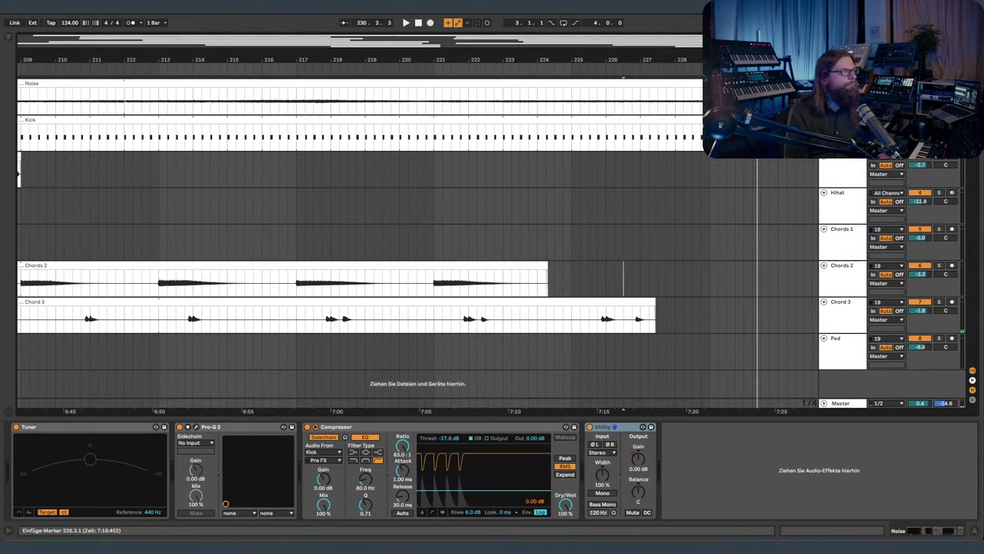
drag(700, 84, 451, 91)
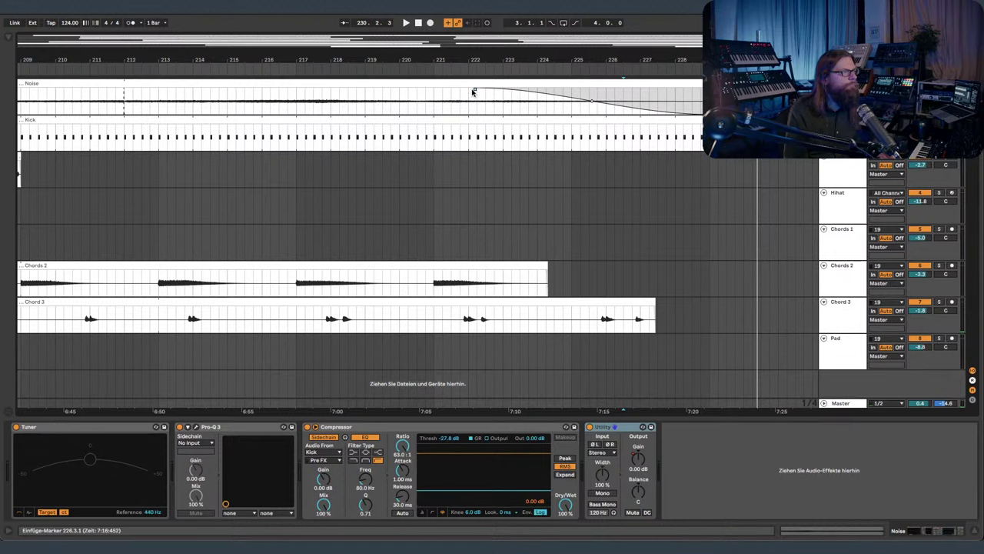